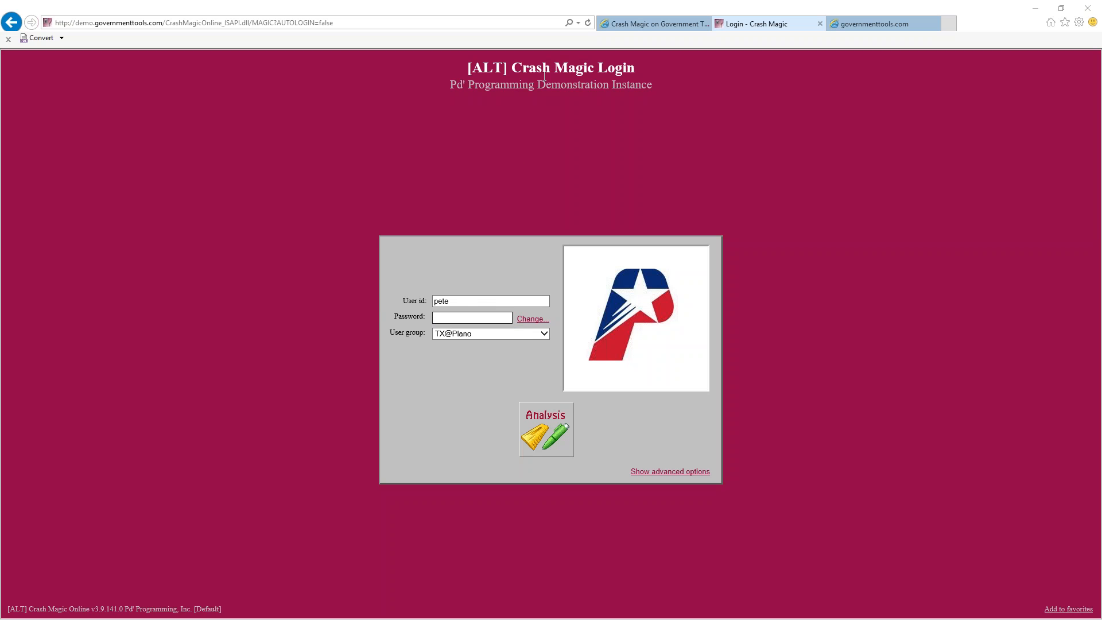
Show the GovernmentTools welcome page listing the Hosted and Demo Crash Magic instances
{"action": "left_click", "coordinate": [626, 25]}
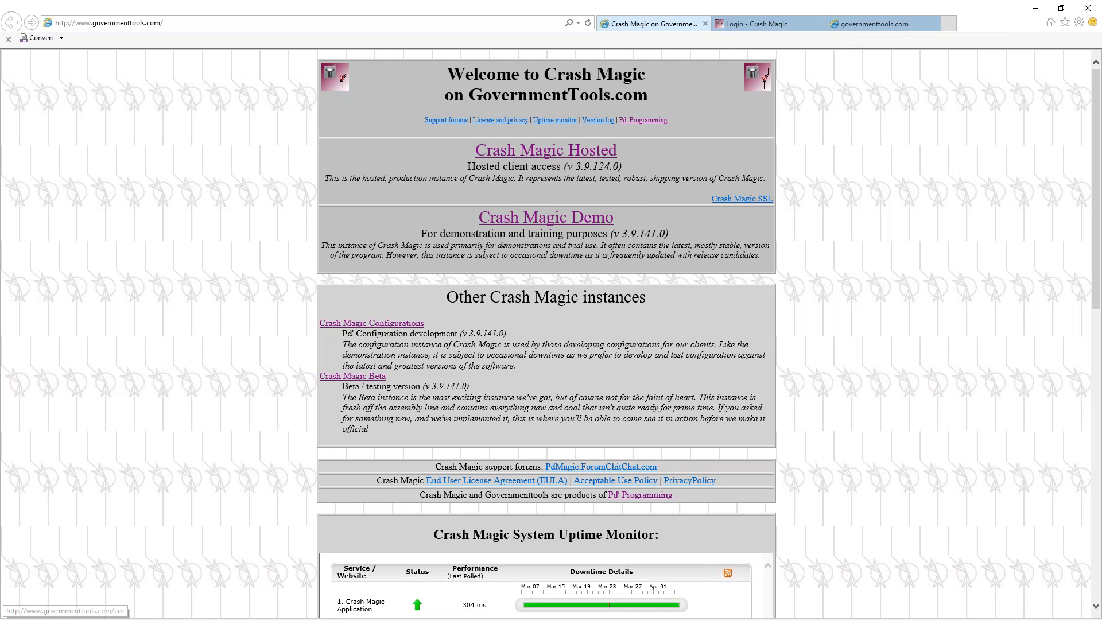
Go back to the 'Login - Crash Magic' page
{"action": "left_click", "coordinate": [754, 28]}
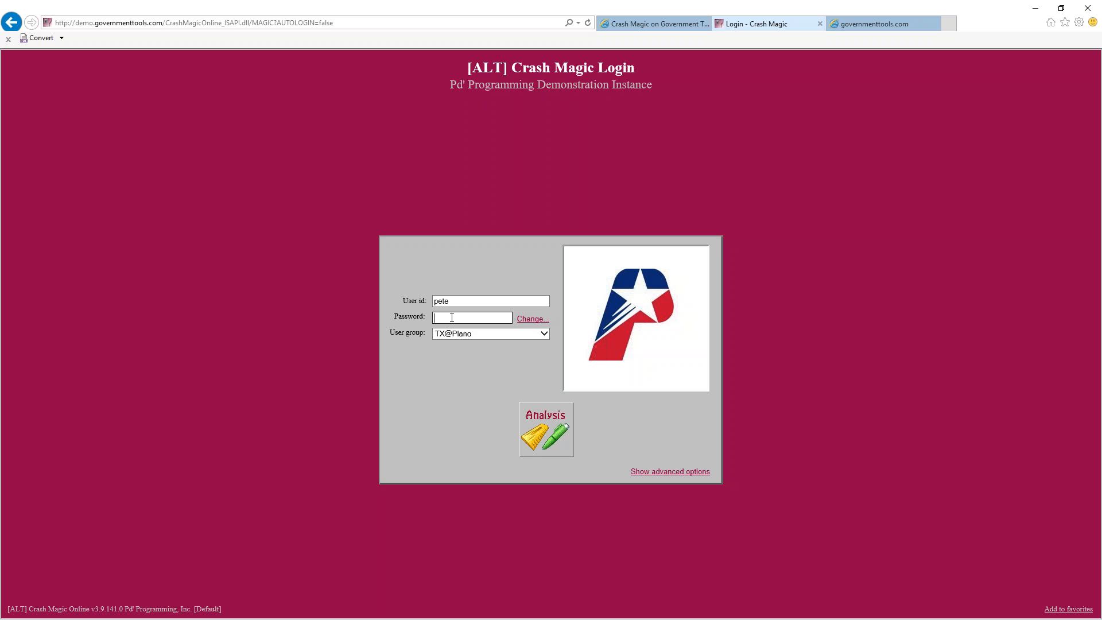
Replace the entry in the User id field with the correct user id
{"action": "key", "text": "shift+Tab"}
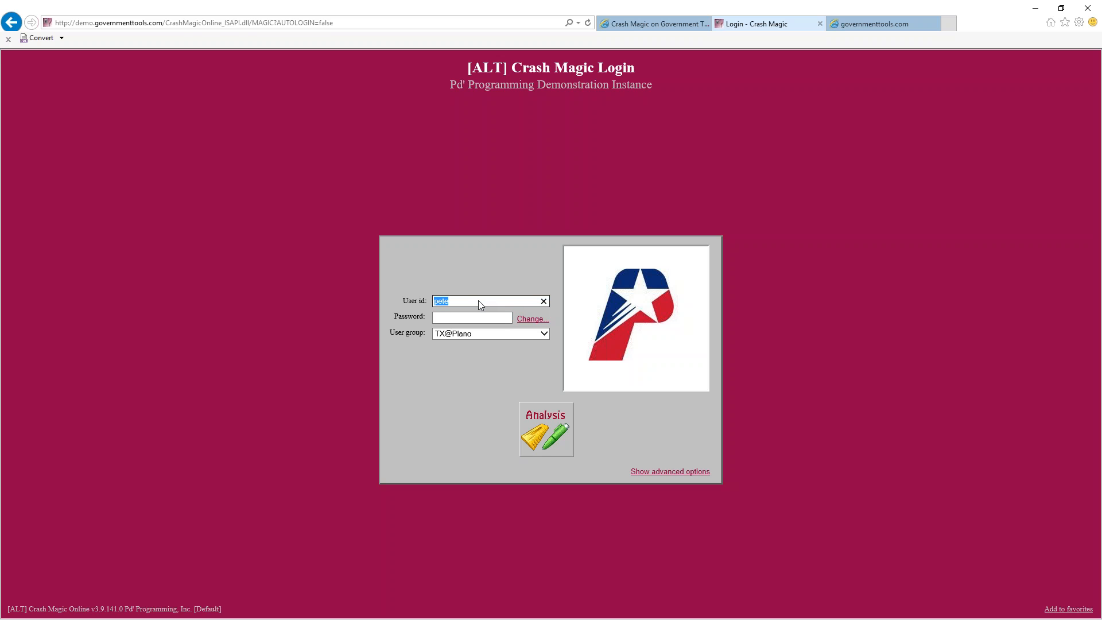
{"action": "type", "text": "pete     abc123!"}
{"action": "key", "text": "BackSpace"}
{"action": "key", "text": "BackSpace"}
{"action": "key", "text": "BackSpace"}
{"action": "key", "text": "BackSpace"}
{"action": "key", "text": "BackSpace"}
{"action": "key", "text": "BackSpace"}
{"action": "key", "text": "BackSpace"}
{"action": "key", "text": "BackSpace"}
{"action": "type", "text": "e"}
Enter the account password in the Password field
{"action": "left_click", "coordinate": [483, 317]}
{"action": "type", "text": "*******"}
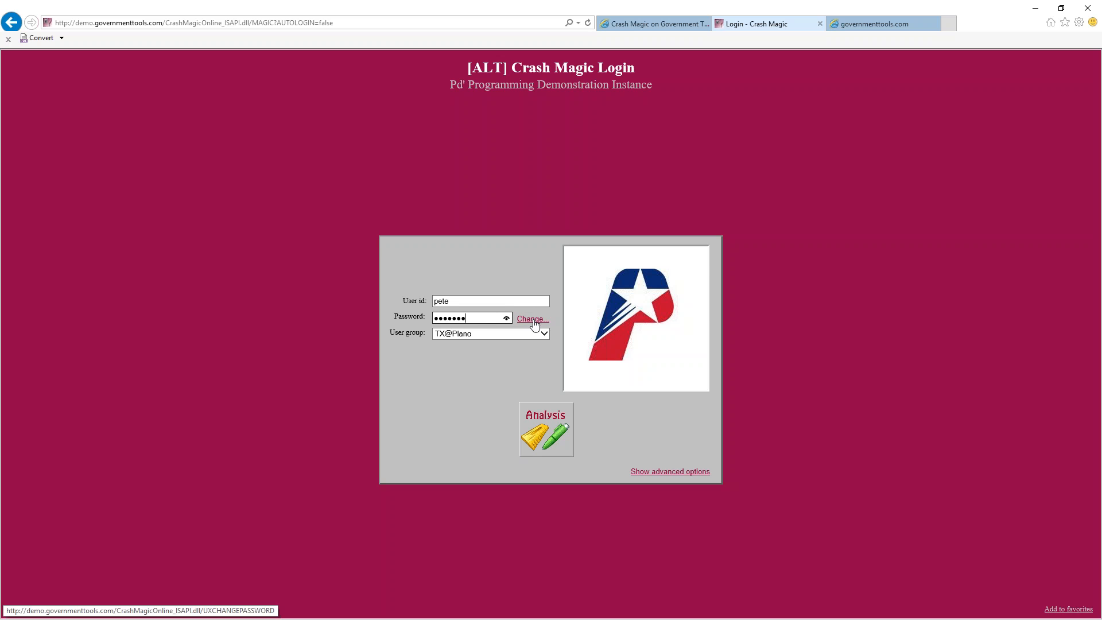
{"action": "double_click", "coordinate": [464, 318]}
{"action": "type", "text": "****"}
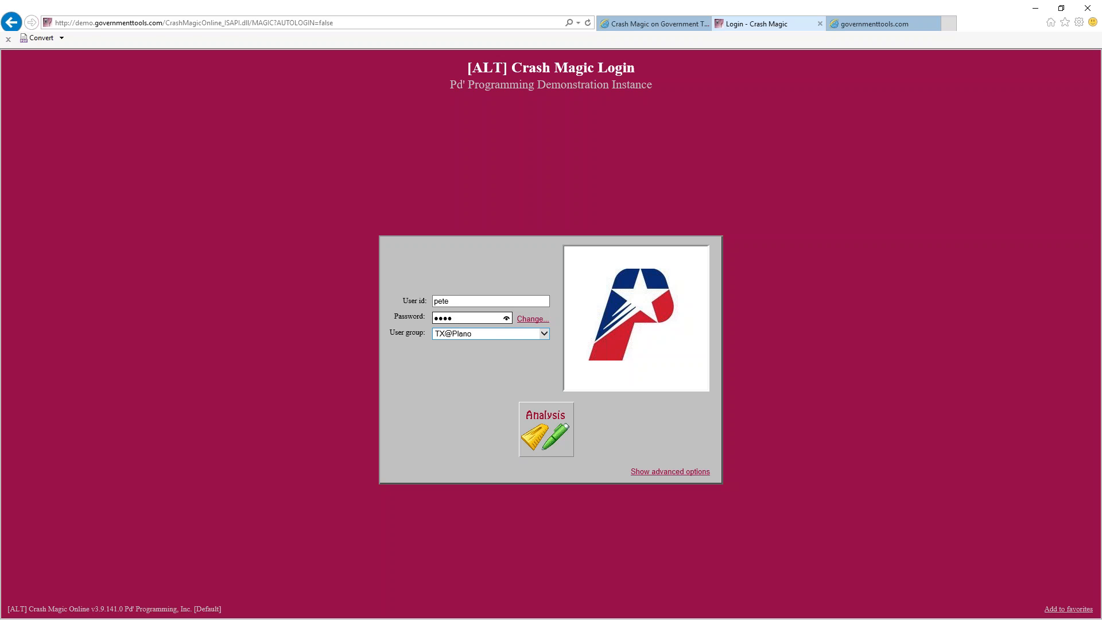
{"action": "left_click", "coordinate": [474, 334]}
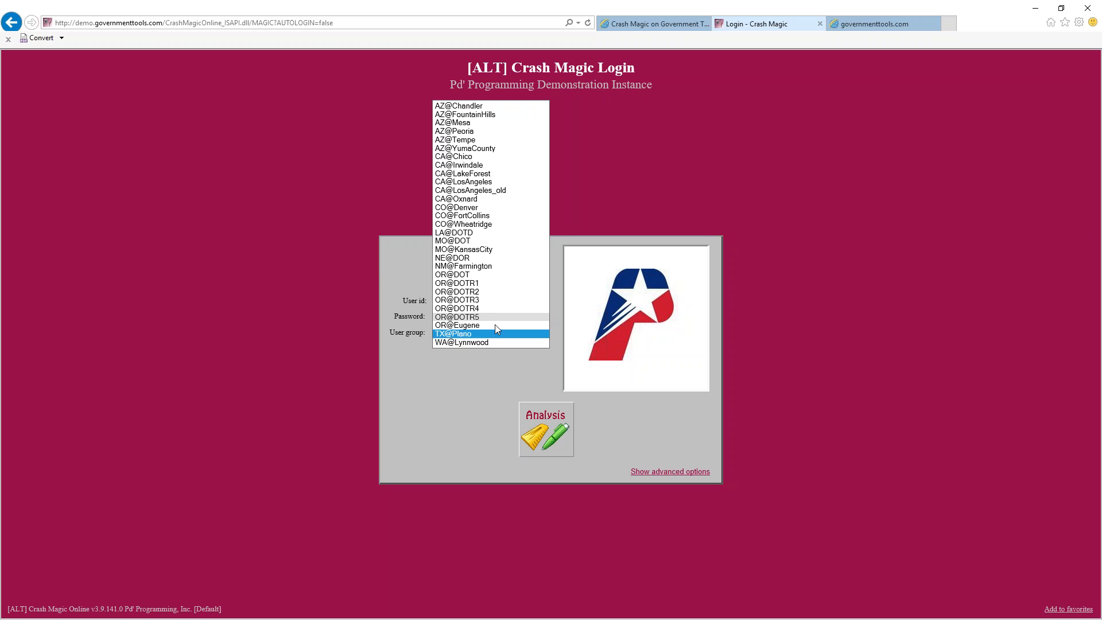
Keep TX@Plano as the user group and log in to the Analysis section
{"action": "left_click", "coordinate": [472, 336]}
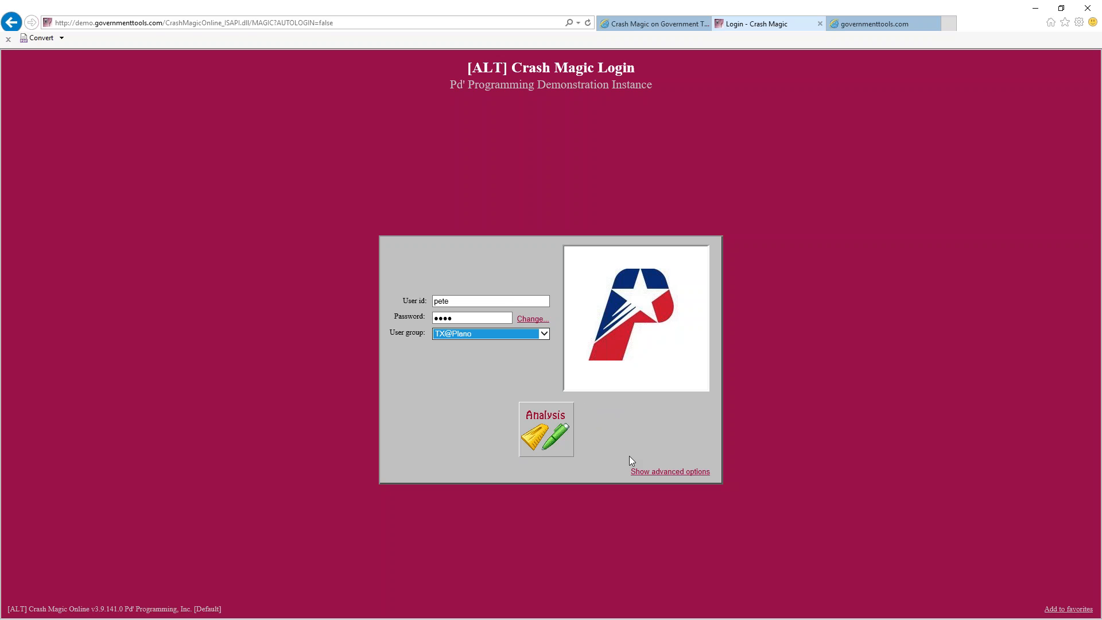
{"action": "left_click", "coordinate": [545, 427]}
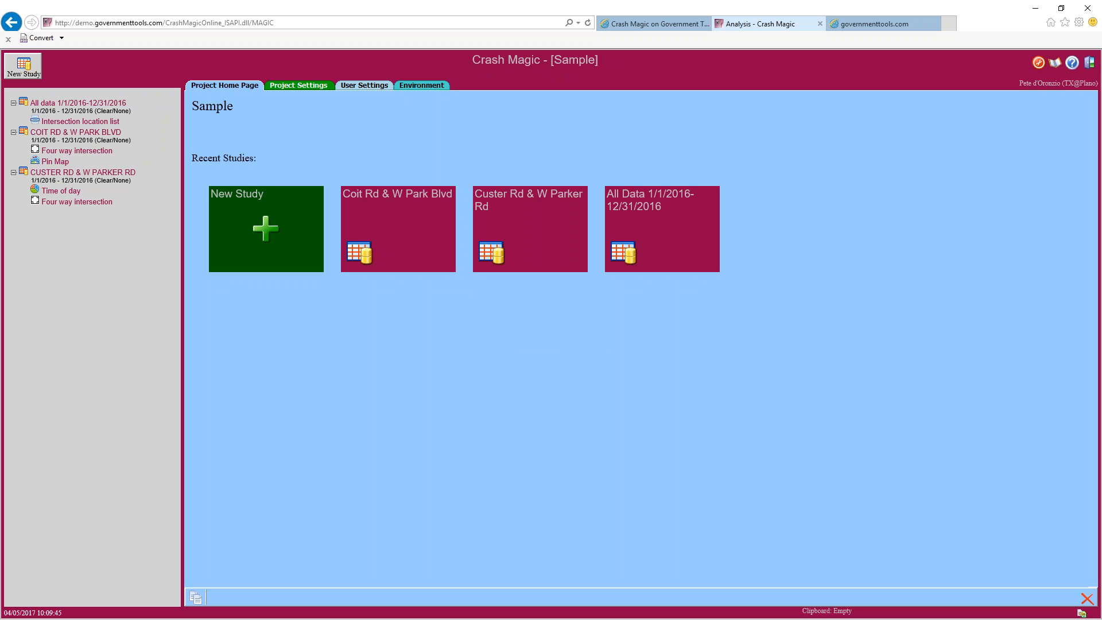
Open the Main project from the existing projects list
{"action": "left_click", "coordinate": [1054, 67]}
{"action": "left_click", "coordinate": [963, 94]}
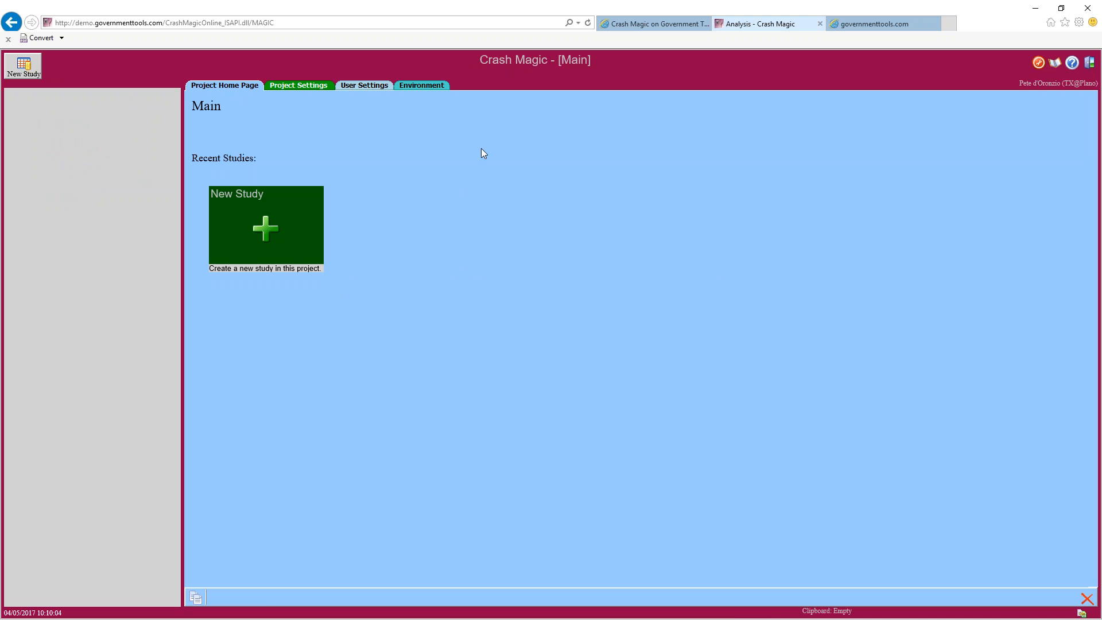
Open the Sample project and its Time of day study for Custer Rd & W Parker Rd
{"action": "left_click", "coordinate": [1054, 64]}
{"action": "left_click", "coordinate": [969, 105]}
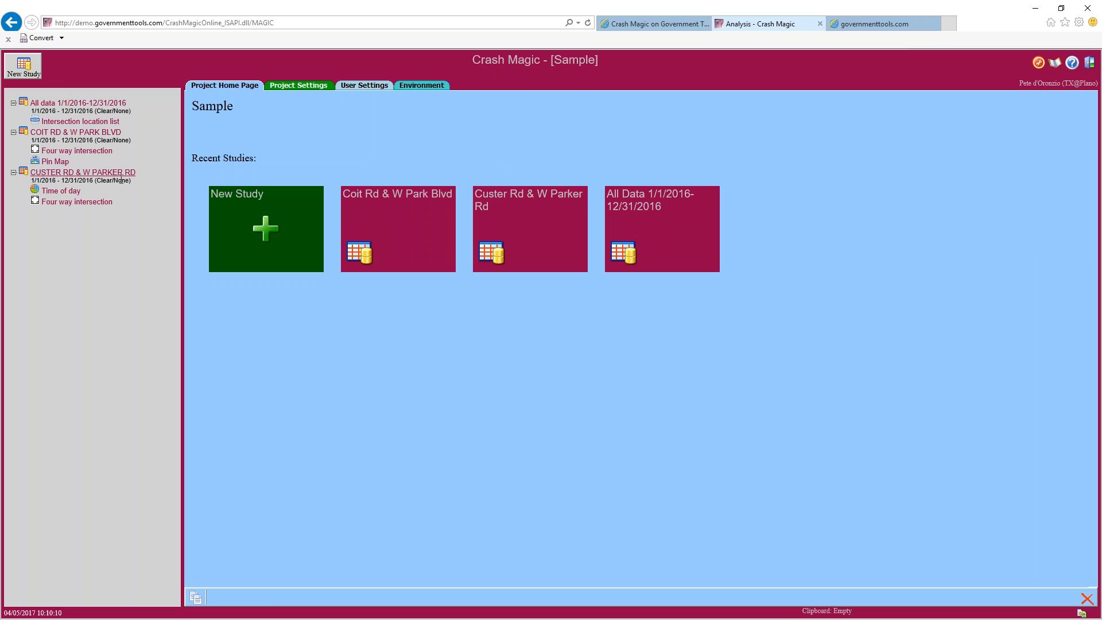
{"action": "left_click", "coordinate": [63, 191]}
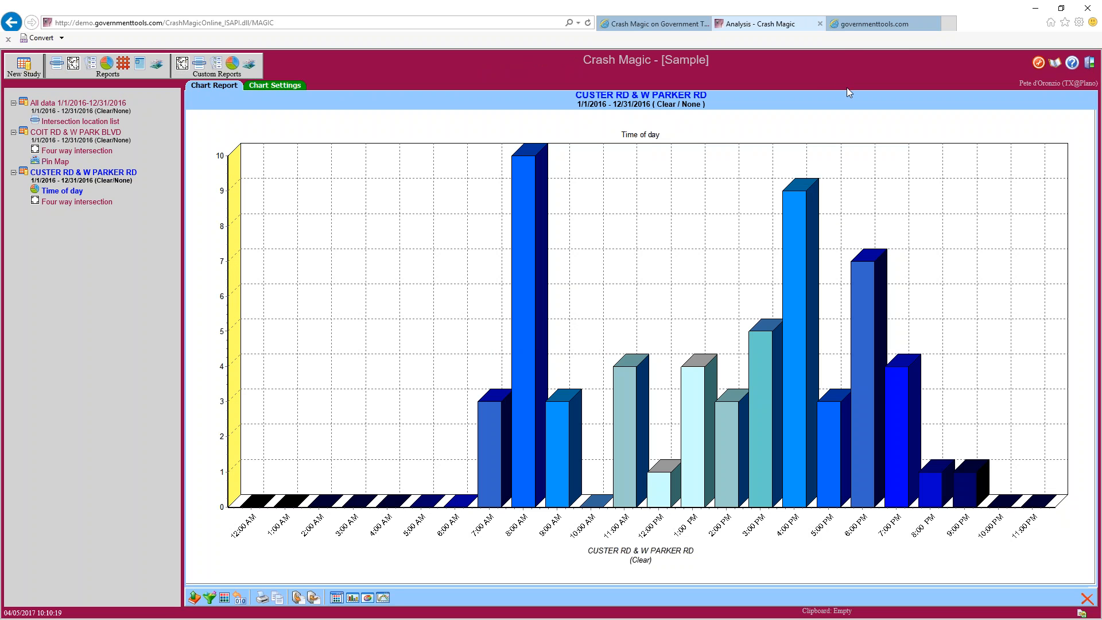
Read the training PDF, then return to the Time of day chart for Custer Rd & W Parker Rd
{"action": "left_click", "coordinate": [858, 24]}
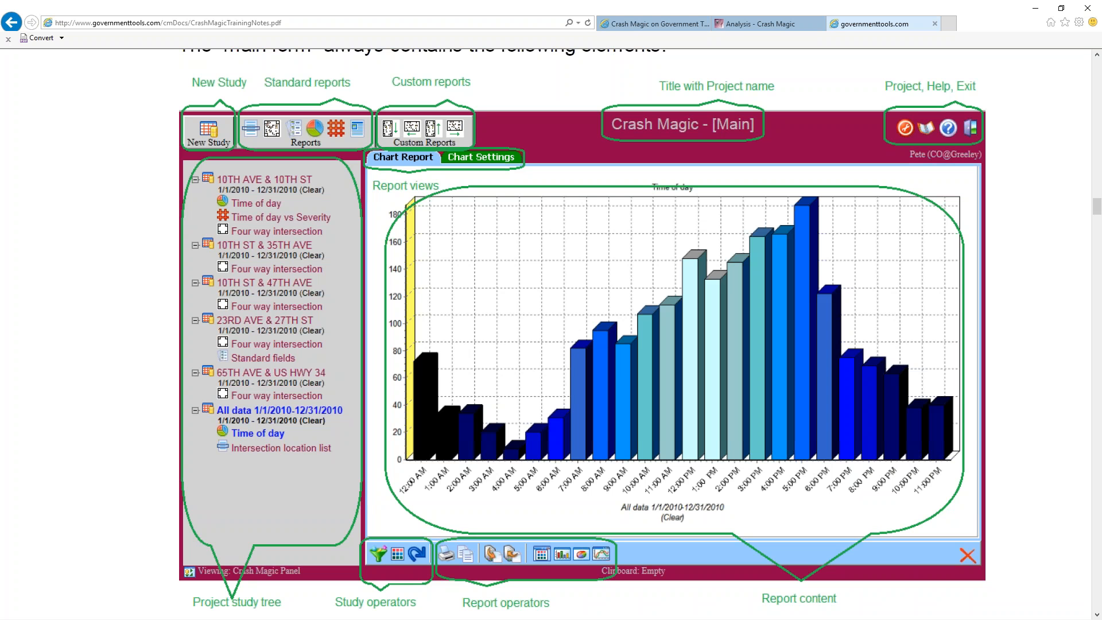
{"action": "left_click", "coordinate": [765, 26]}
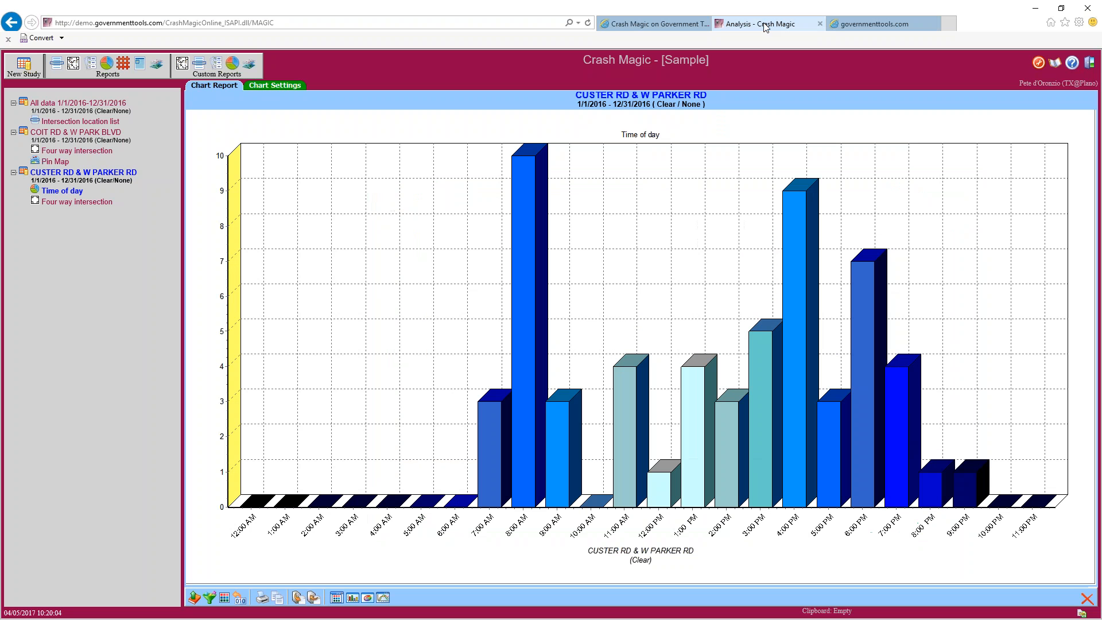
{"action": "left_click", "coordinate": [61, 192]}
Create a new study in the Main project and highlight its dates, record counts and definition type
{"action": "left_click", "coordinate": [1056, 63]}
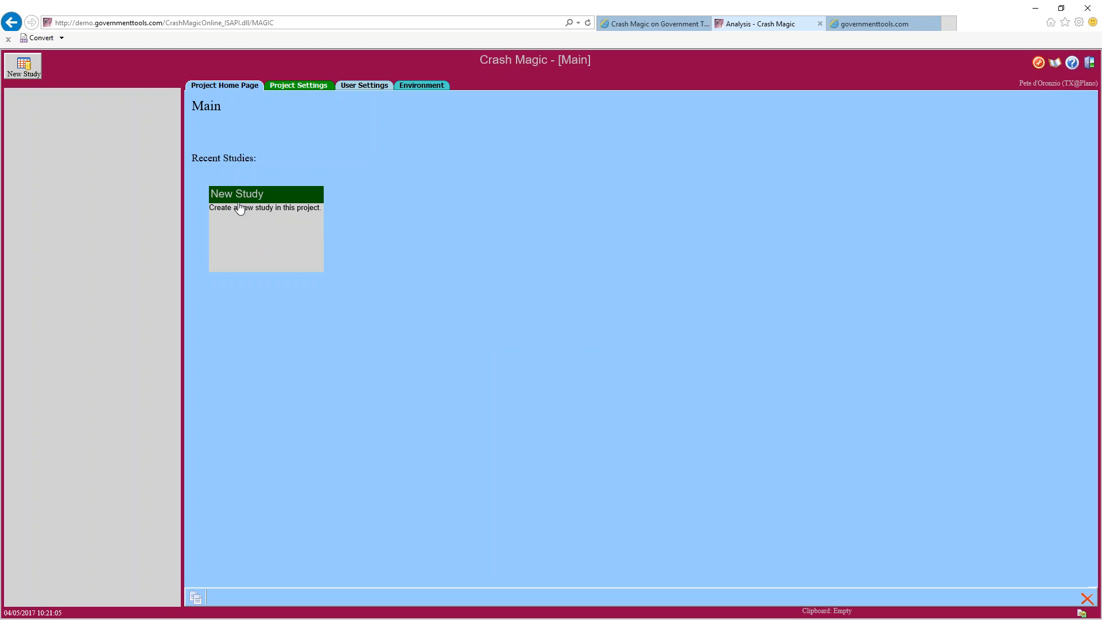
{"action": "left_click", "coordinate": [262, 224]}
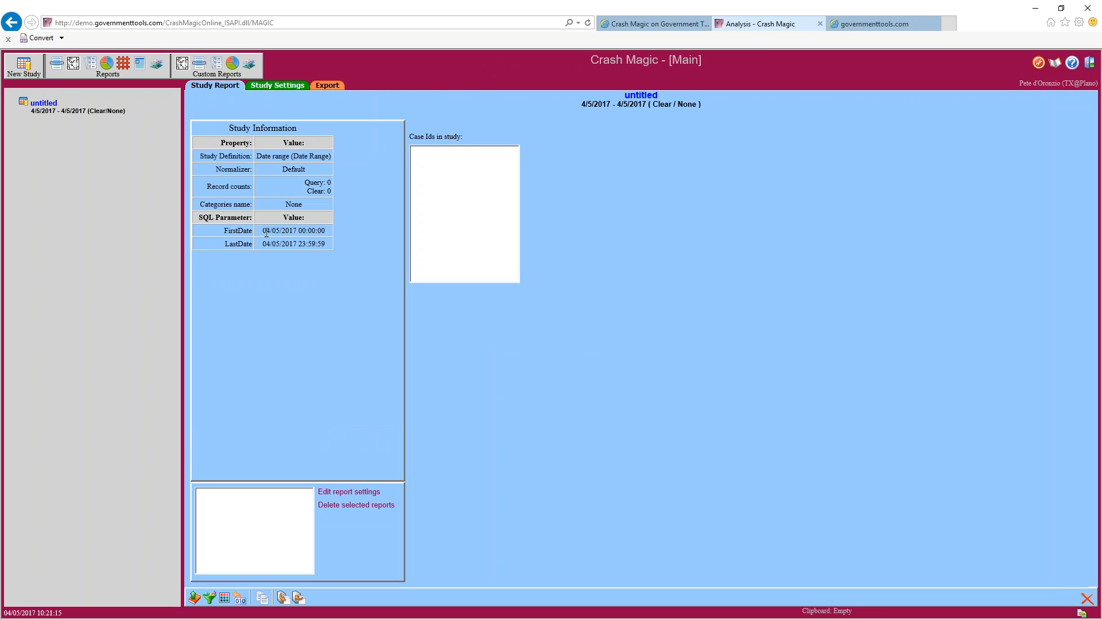
{"action": "left_click_drag", "start_coordinate": [262, 230], "coordinate": [296, 243]}
{"action": "left_click_drag", "start_coordinate": [305, 183], "coordinate": [332, 182]}
{"action": "left_click_drag", "start_coordinate": [256, 156], "coordinate": [333, 155]}
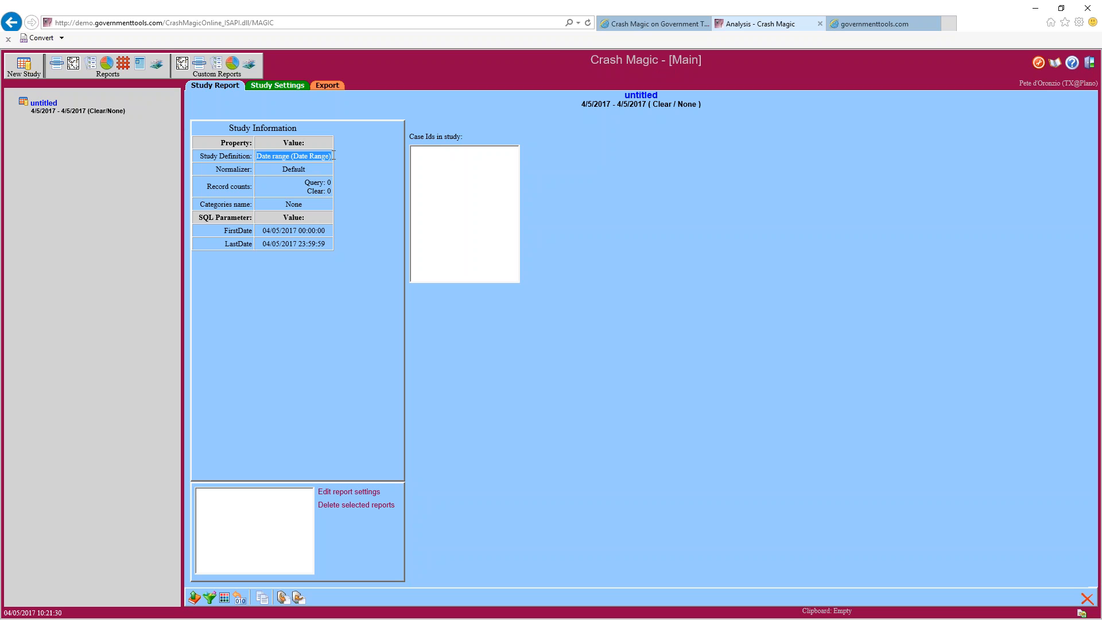
Set the study's date range to 1/1/2016 through 12/31/2016 and refresh its record counts
{"action": "left_click", "coordinate": [278, 86]}
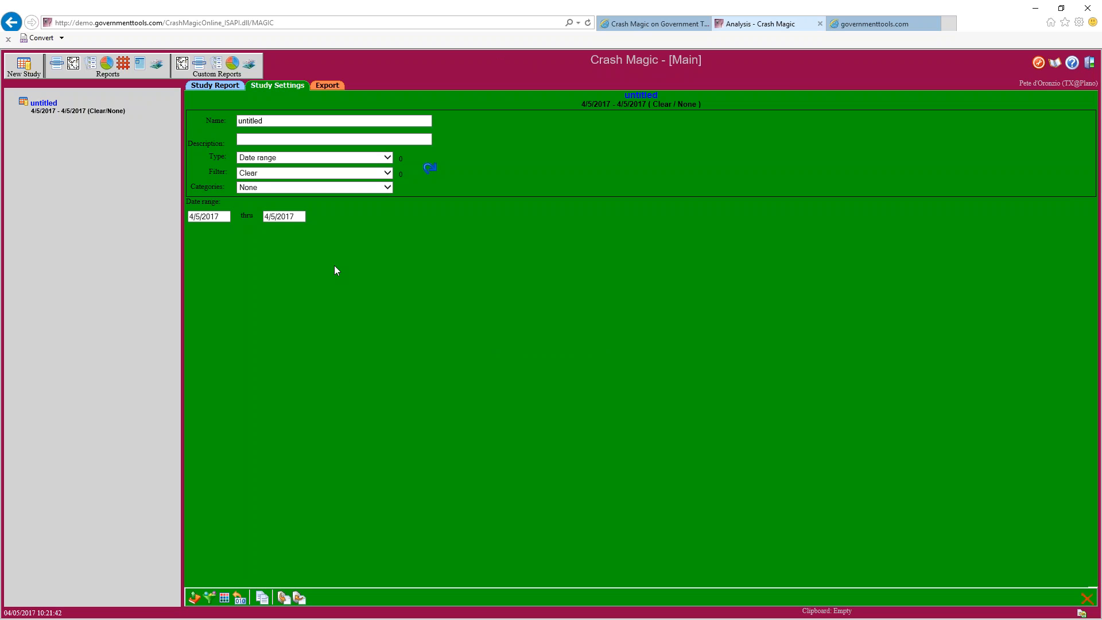
{"action": "left_click_drag", "start_coordinate": [223, 217], "coordinate": [155, 215]}
{"action": "type", "text": "1/1/2016"}
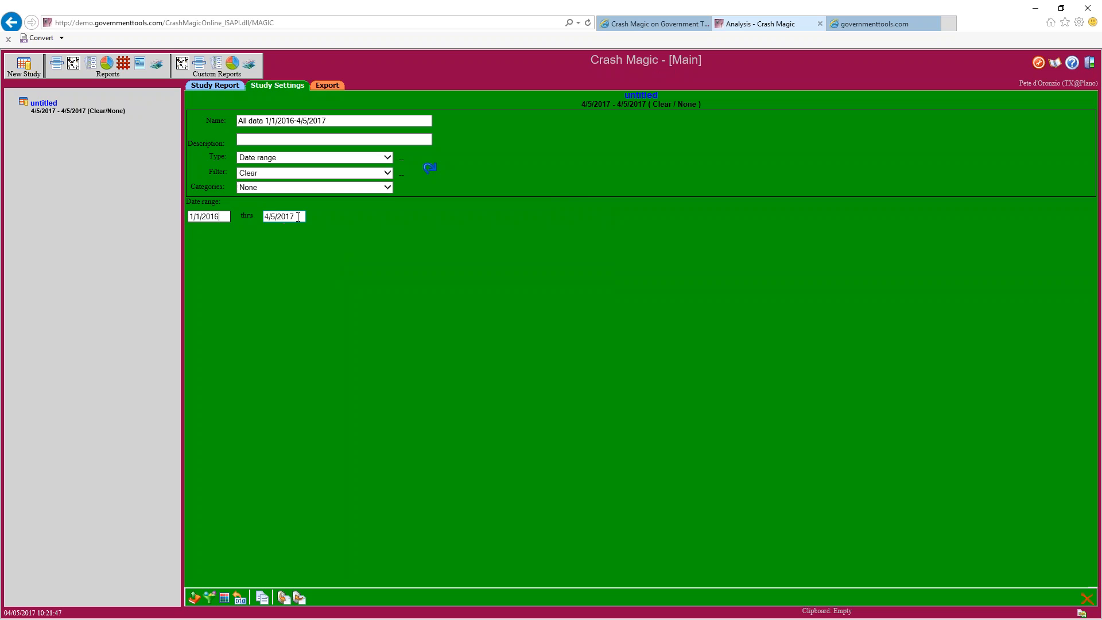
{"action": "left_click_drag", "start_coordinate": [298, 217], "coordinate": [233, 214]}
{"action": "type", "text": "12/31/2016"}
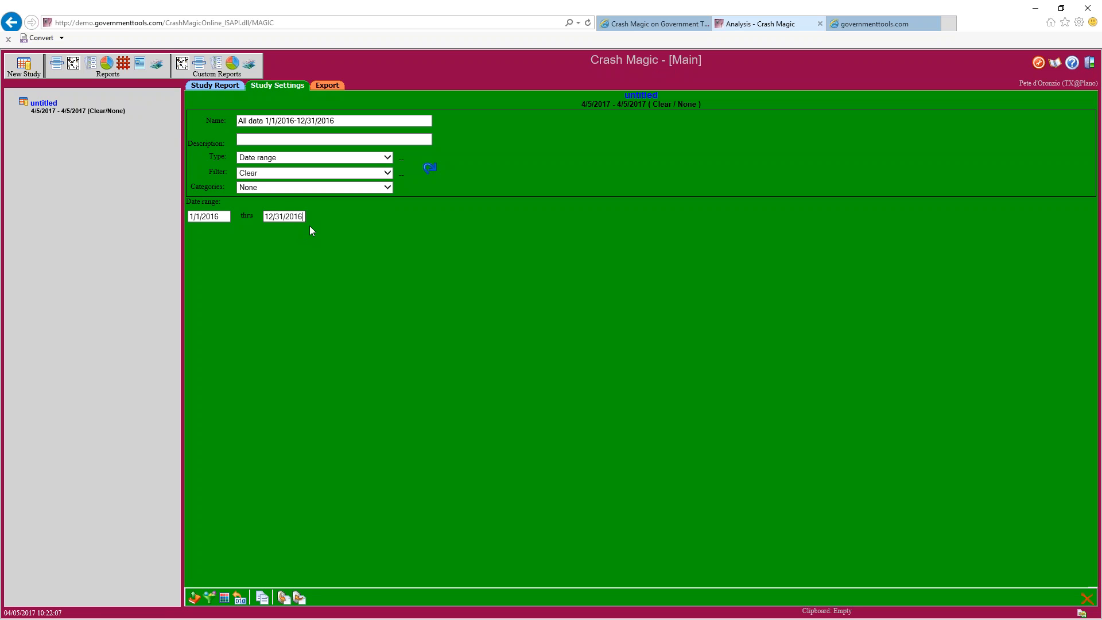
{"action": "left_click", "coordinate": [431, 170]}
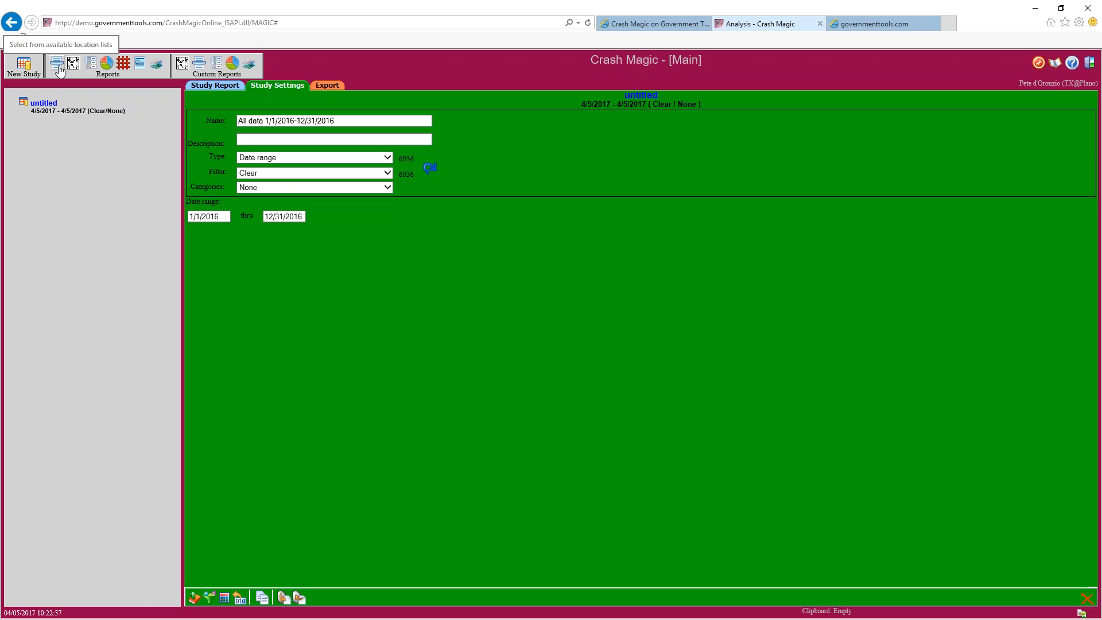
Add a Shared 'Intersection location list' report to the All data 1/1/2016-12/31/2016 study
{"action": "left_click", "coordinate": [58, 66]}
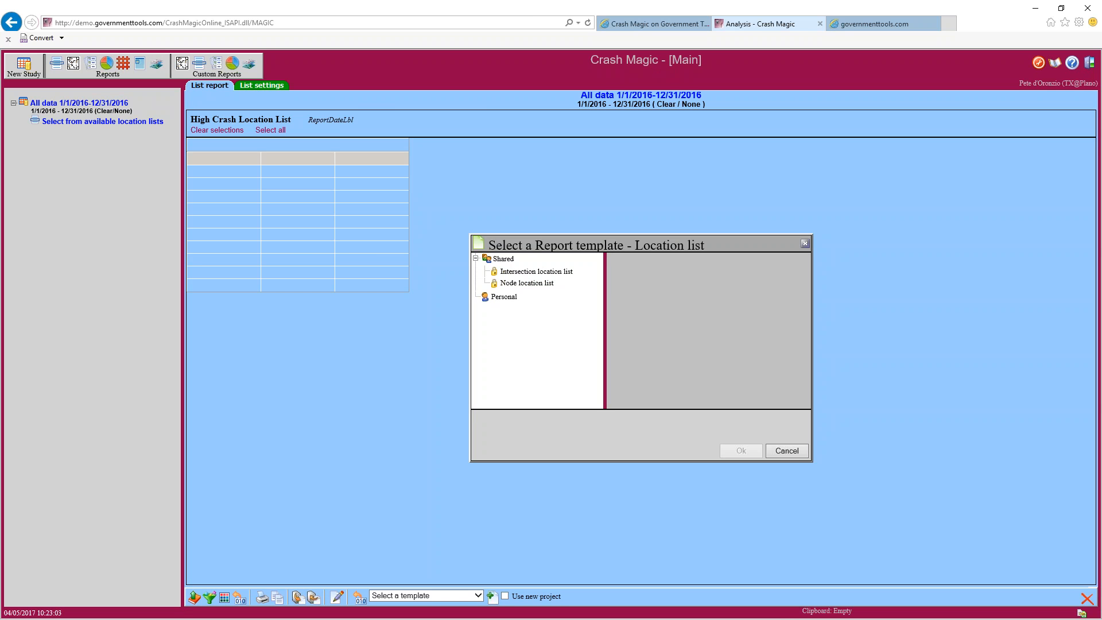
{"action": "left_click", "coordinate": [545, 273]}
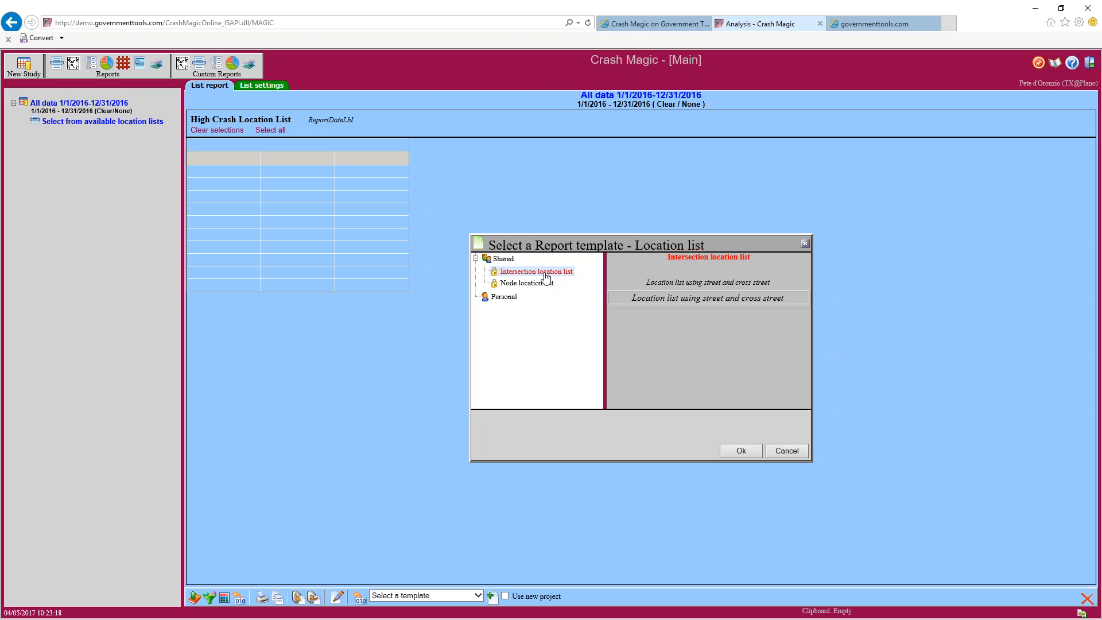
{"action": "left_click", "coordinate": [732, 450]}
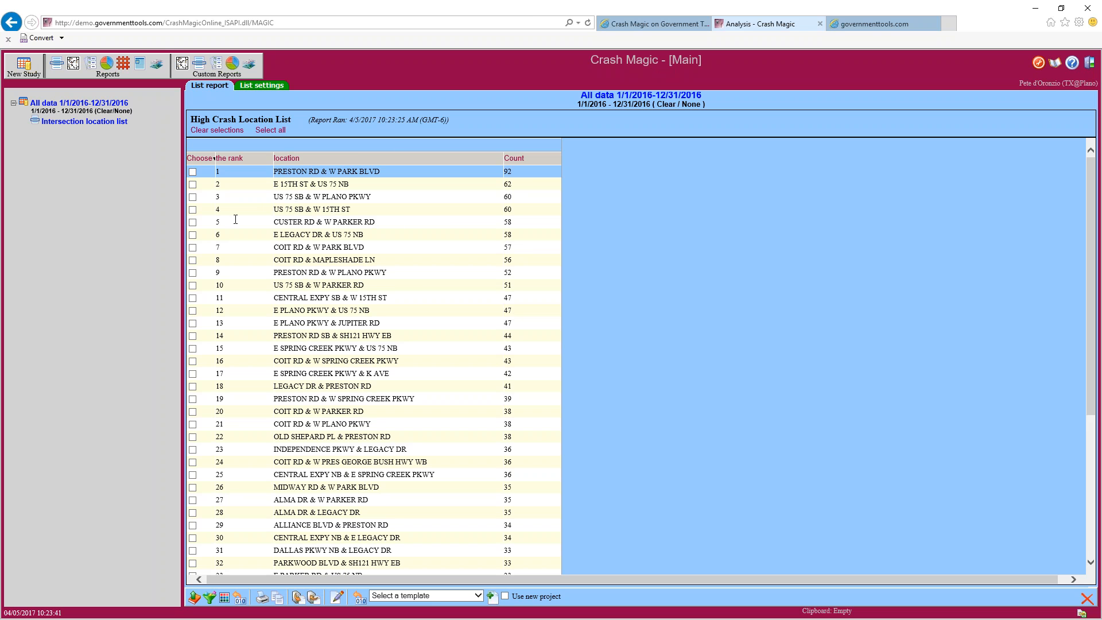
Choose Custer Rd & W Parker Rd, Central Expy SB & W 15th St, and Coit Rd & W Spring Creek Pkwy
{"action": "left_click", "coordinate": [193, 222]}
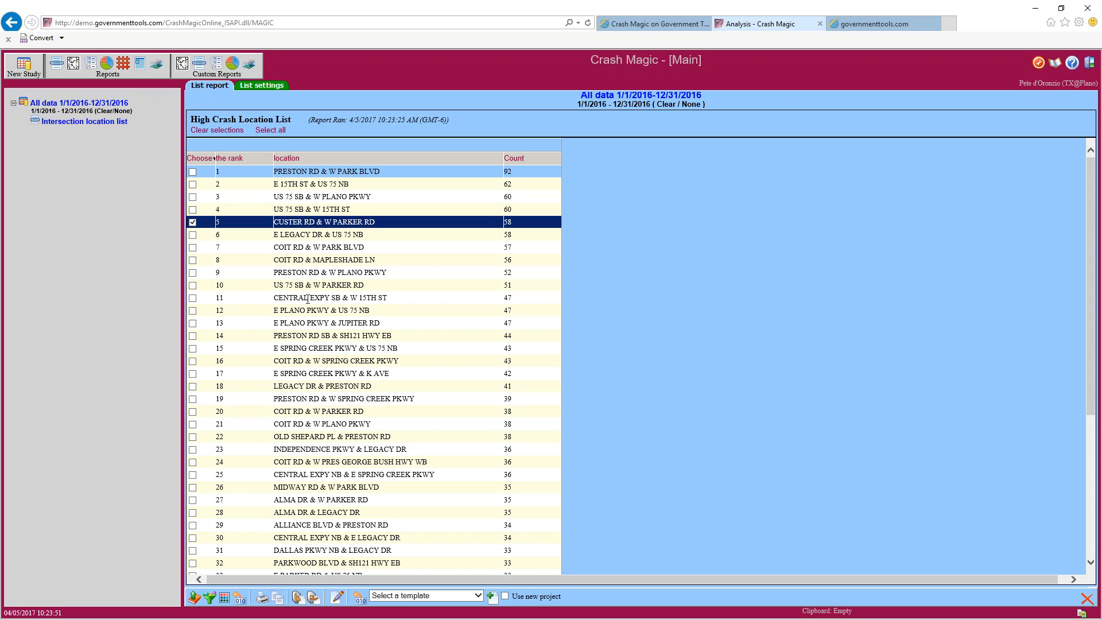
{"action": "left_click_drag", "start_coordinate": [309, 298], "coordinate": [371, 297]}
{"action": "left_click", "coordinate": [291, 298]}
{"action": "left_click", "coordinate": [193, 298]}
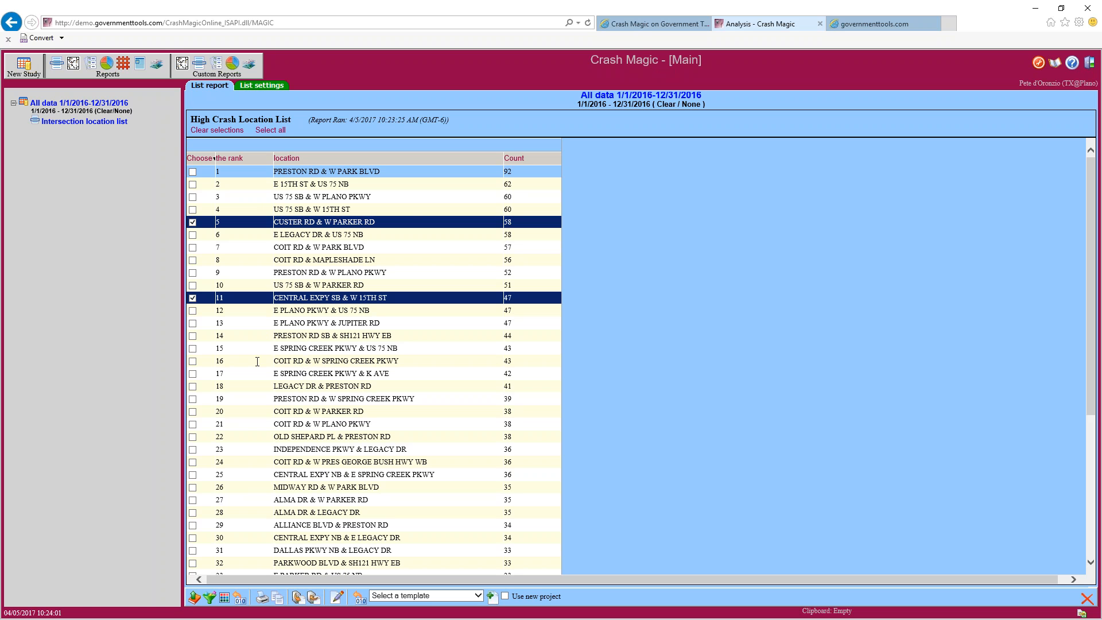
{"action": "left_click", "coordinate": [193, 362]}
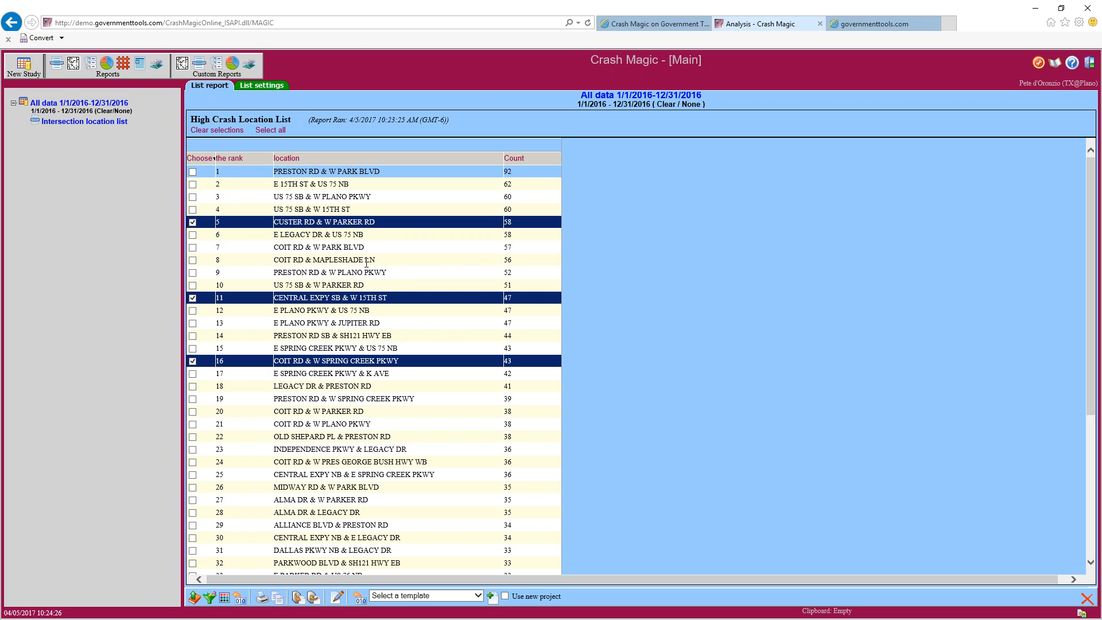
Select 'diagram: Four way intersection' from the 'Select a template' dropdown
{"action": "left_click", "coordinate": [428, 596]}
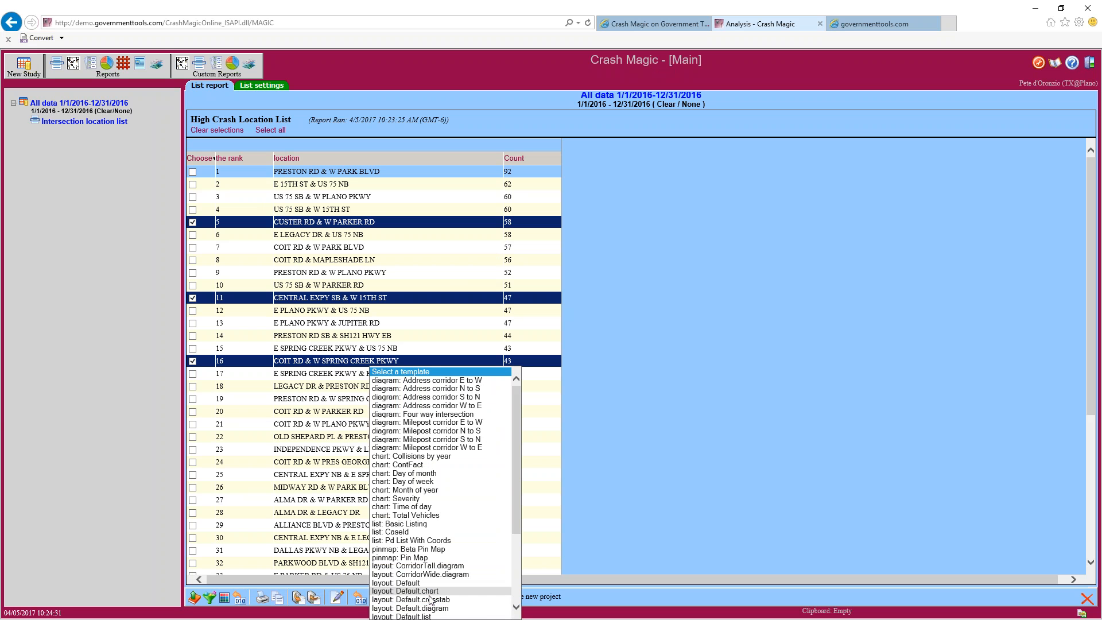
{"action": "scroll", "coordinate": [450, 505], "scroll_direction": "down", "scroll_amount": 4}
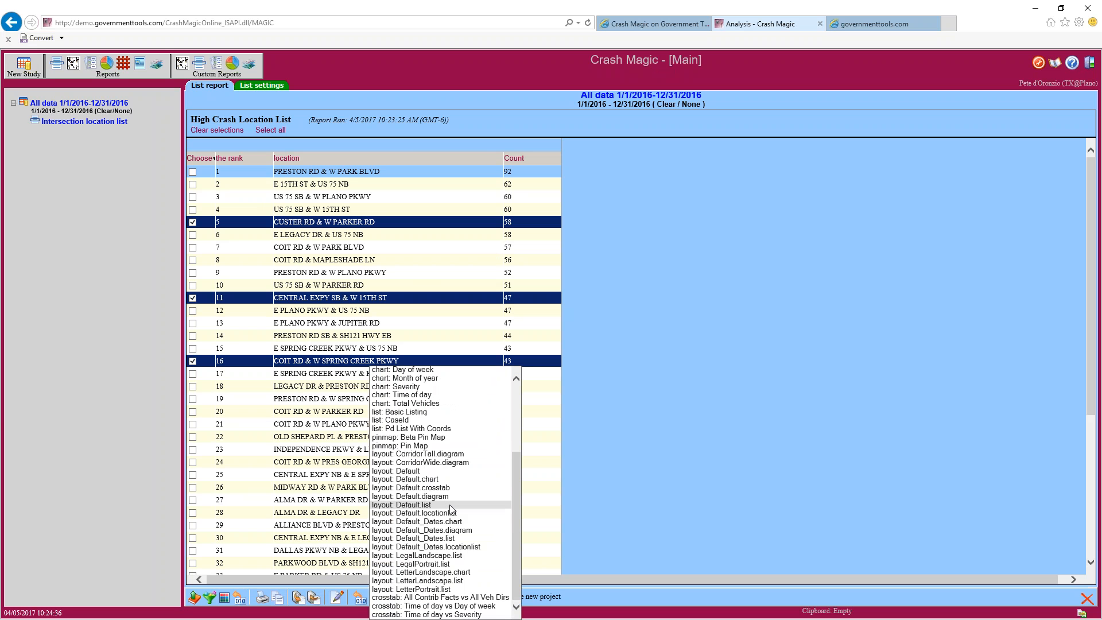
{"action": "scroll", "coordinate": [451, 509], "scroll_direction": "up", "scroll_amount": 4}
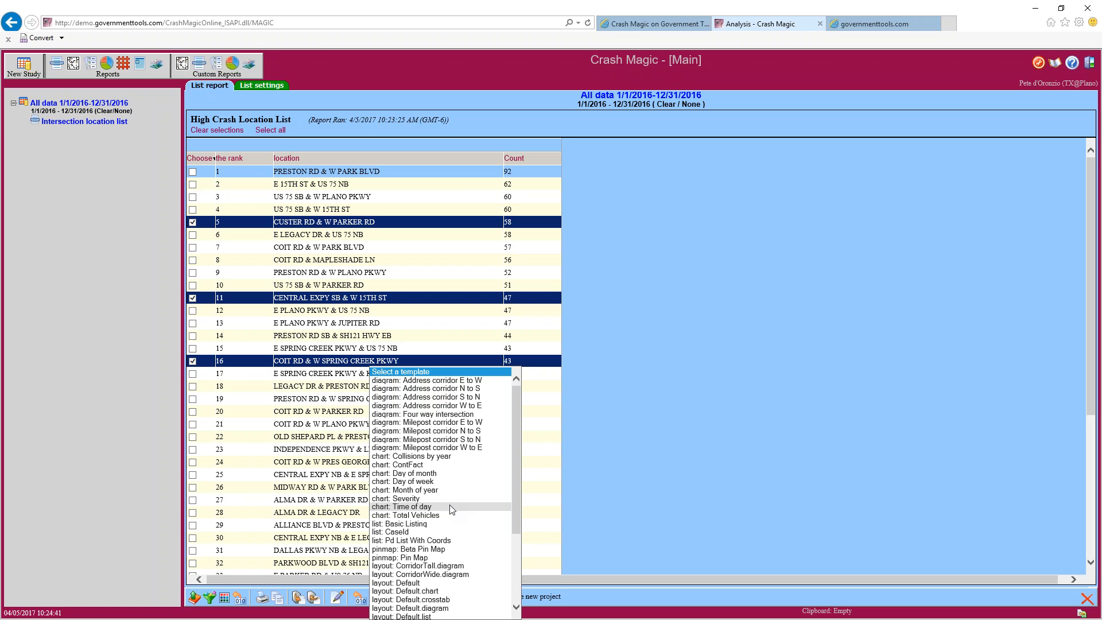
{"action": "left_click", "coordinate": [449, 414]}
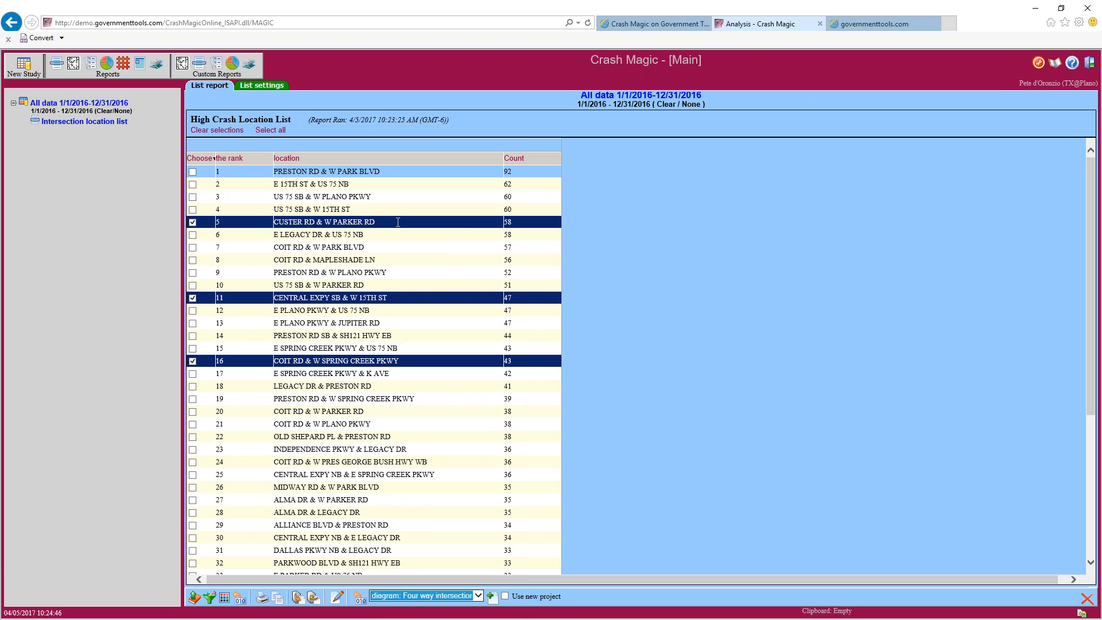
Generate Four way intersection reports for the three chosen locations and acknowledge the confirmation
{"action": "left_click", "coordinate": [491, 597]}
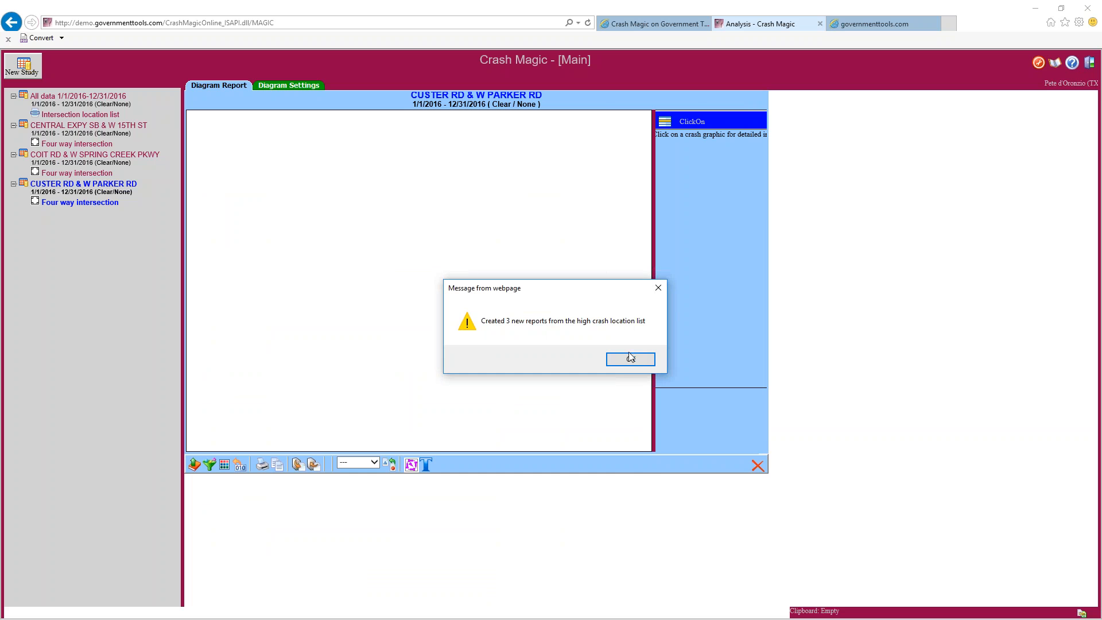
{"action": "left_click", "coordinate": [630, 360]}
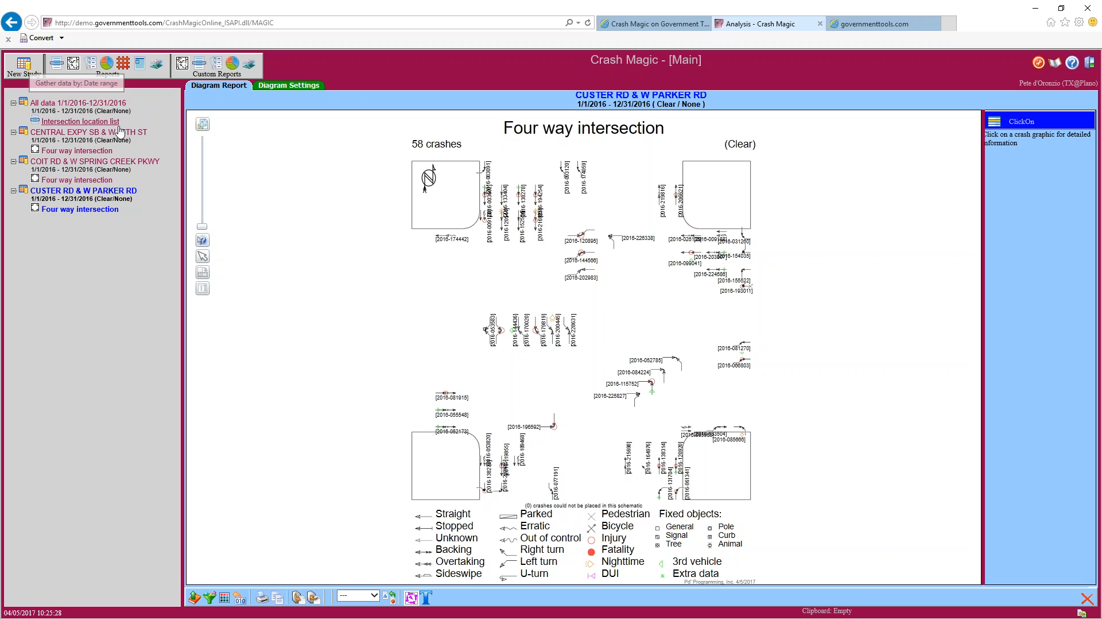
Show the Custer Rd & W Parker Rd Study Report, checking its Intersection type and 2016 dates
{"action": "left_click", "coordinate": [70, 192]}
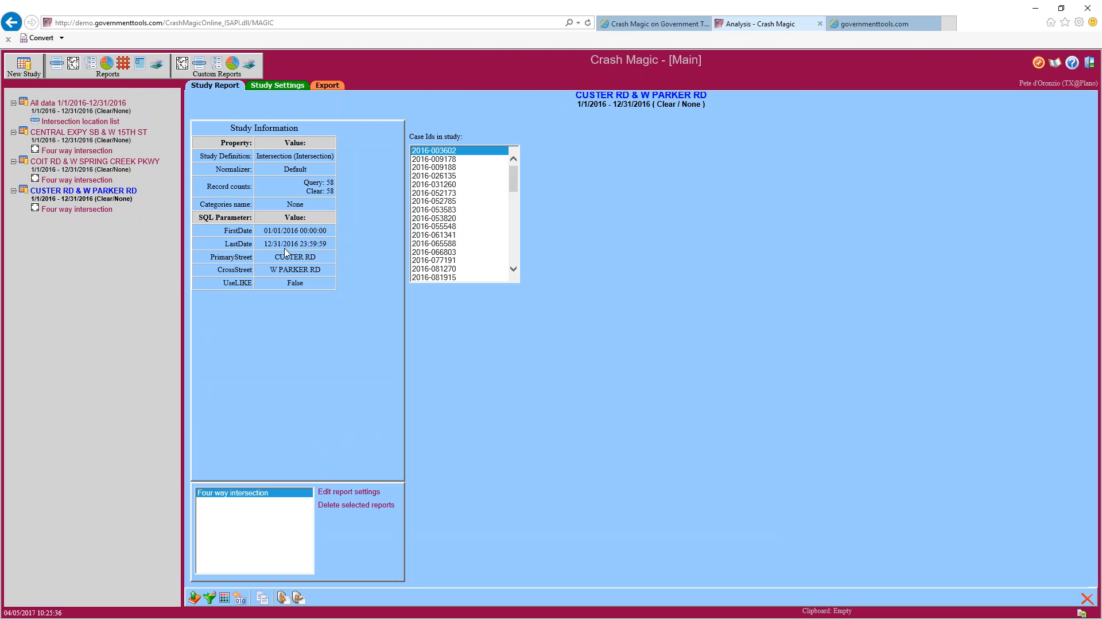
{"action": "left_click_drag", "start_coordinate": [264, 230], "coordinate": [308, 230]}
{"action": "left_click_drag", "start_coordinate": [257, 155], "coordinate": [294, 159]}
Review the Study Settings date range and switch Type to Date range, then back to Intersection
{"action": "left_click", "coordinate": [270, 87]}
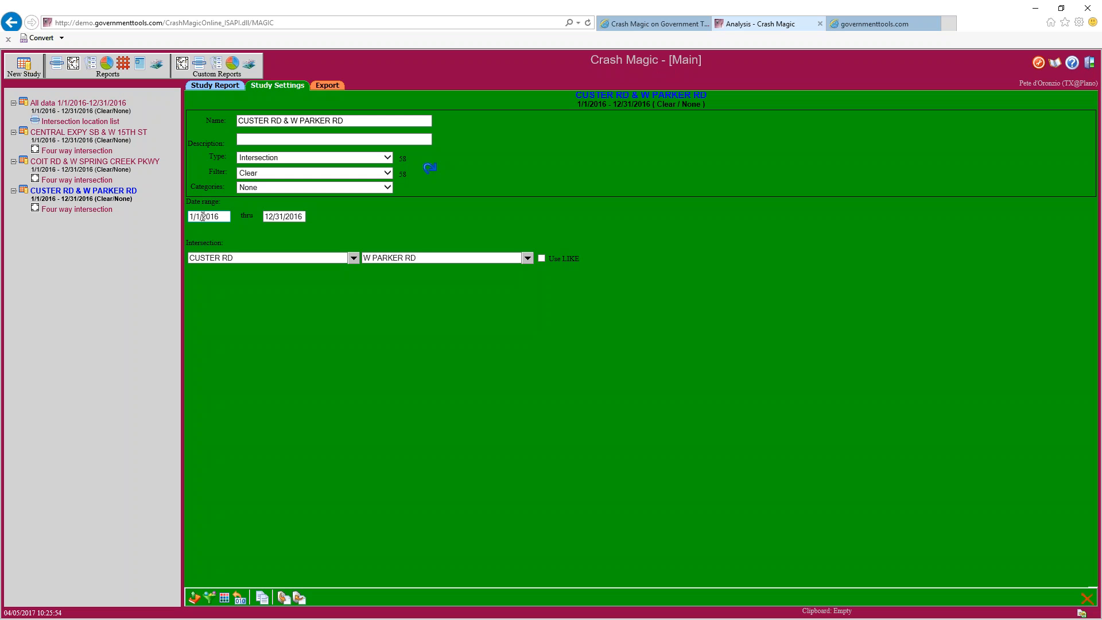
{"action": "left_click_drag", "start_coordinate": [194, 216], "coordinate": [280, 217]}
{"action": "left_click", "coordinate": [289, 218]}
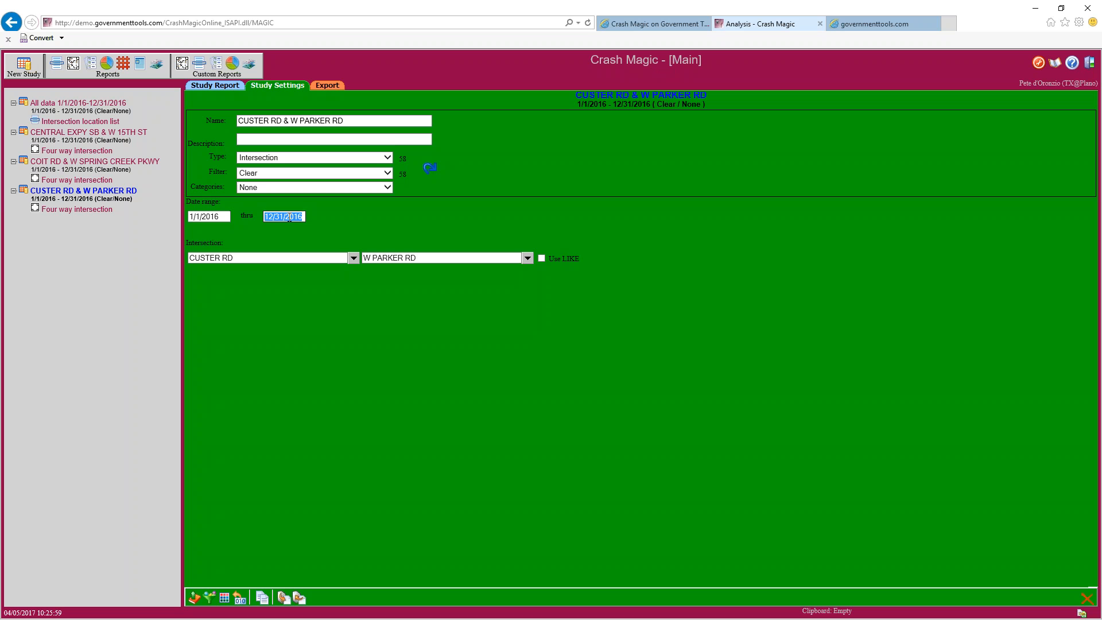
{"action": "left_click", "coordinate": [368, 159]}
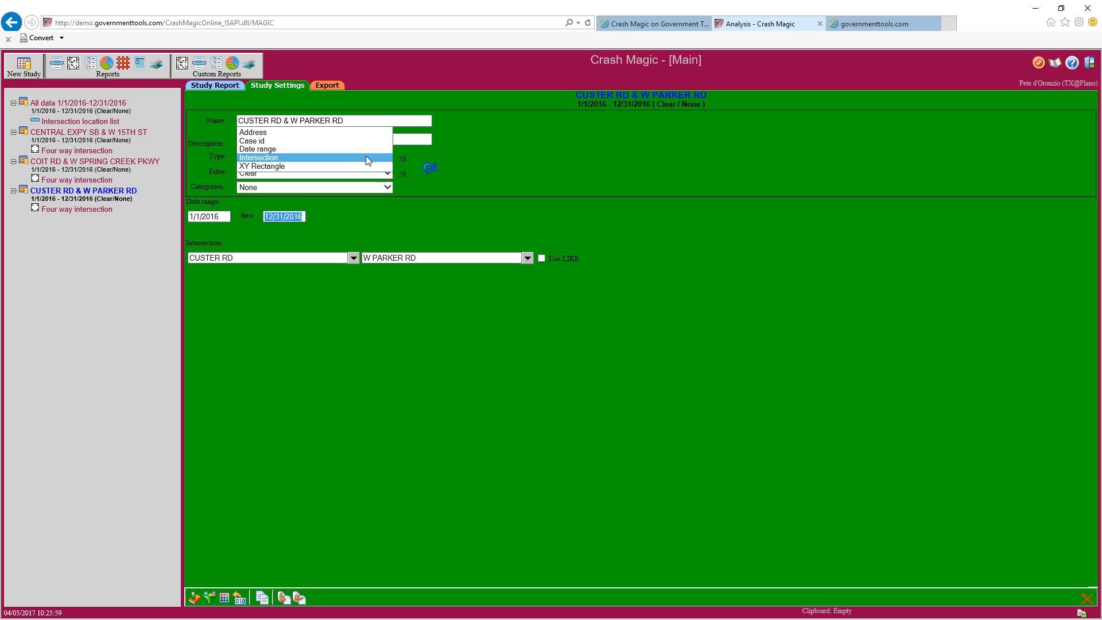
{"action": "left_click", "coordinate": [274, 149]}
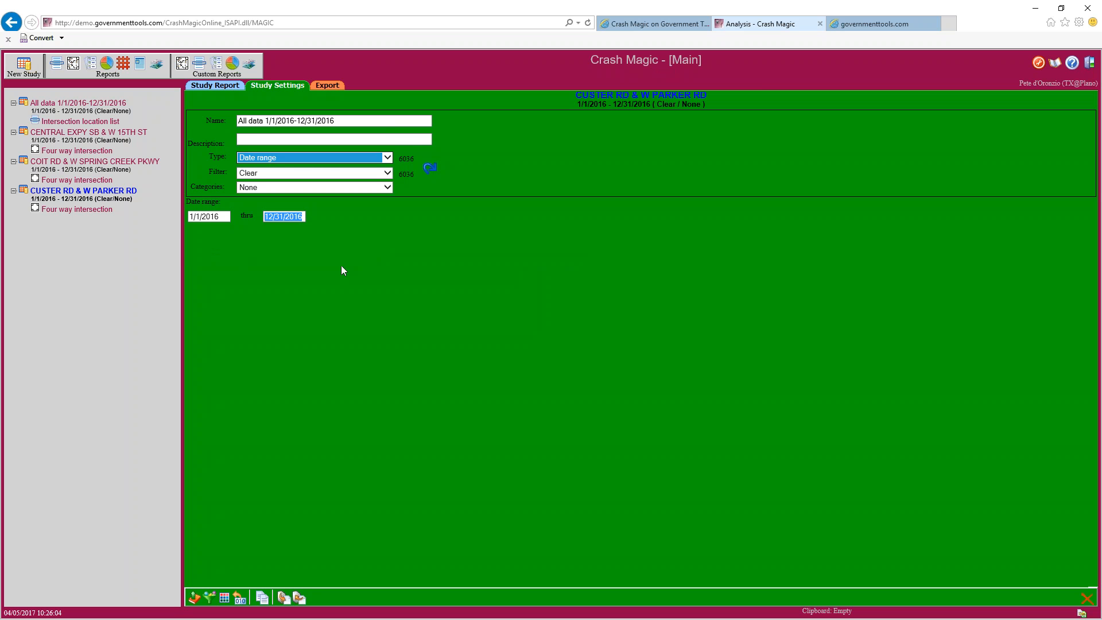
{"action": "left_click", "coordinate": [337, 157]}
{"action": "left_click", "coordinate": [288, 166]}
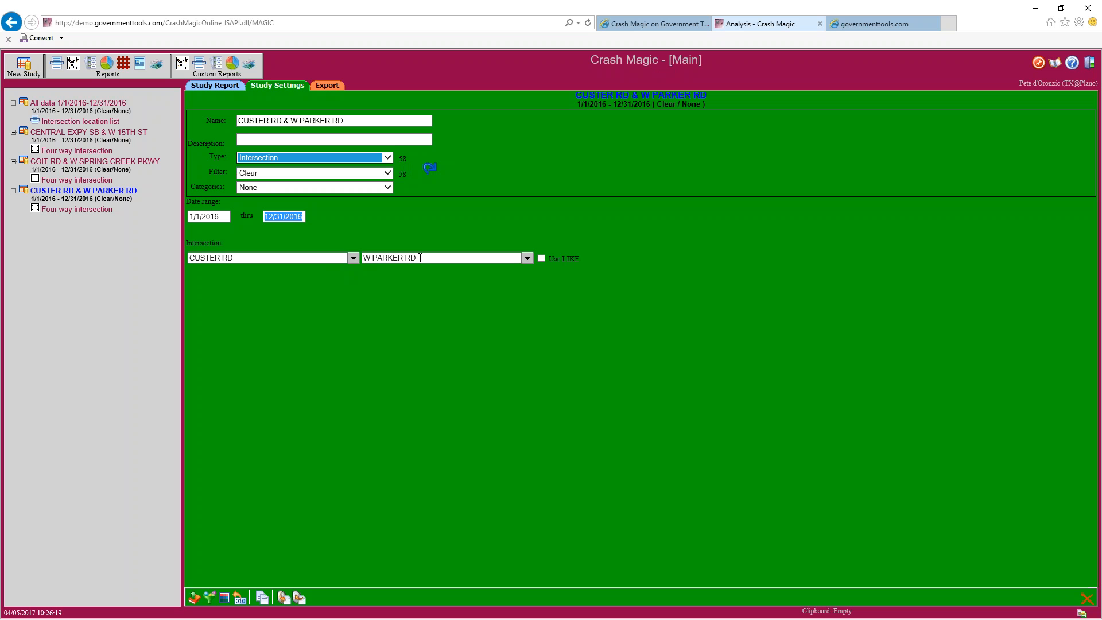
Check the Custer Rd and W Parker Rd streets, then reopen the Four way intersection diagram
{"action": "left_click", "coordinate": [251, 259]}
{"action": "left_click", "coordinate": [447, 256]}
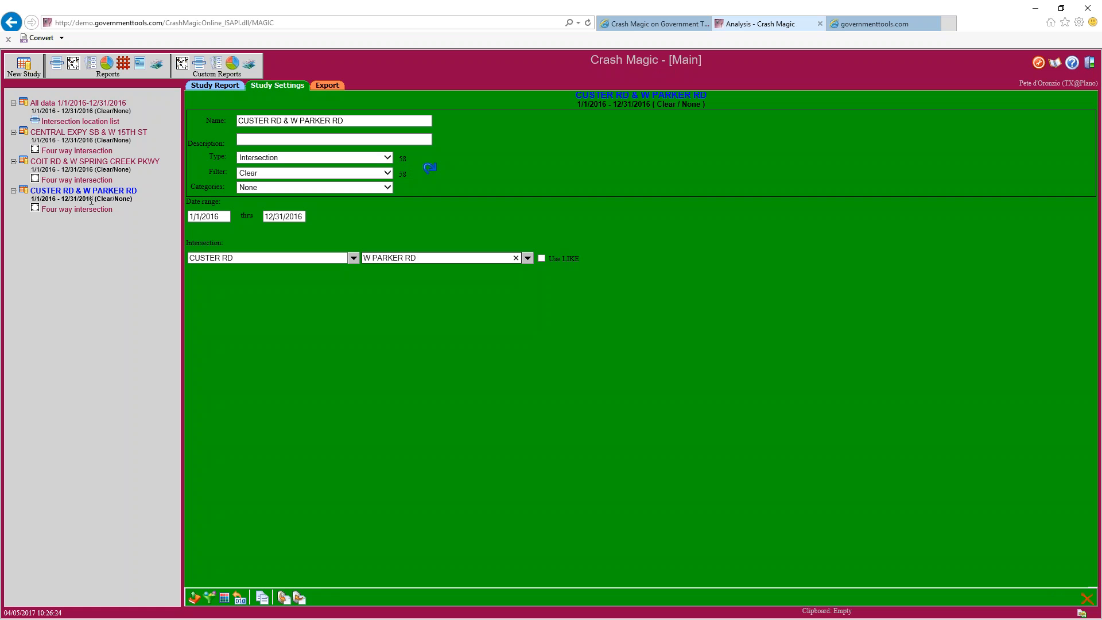
{"action": "left_click", "coordinate": [91, 210]}
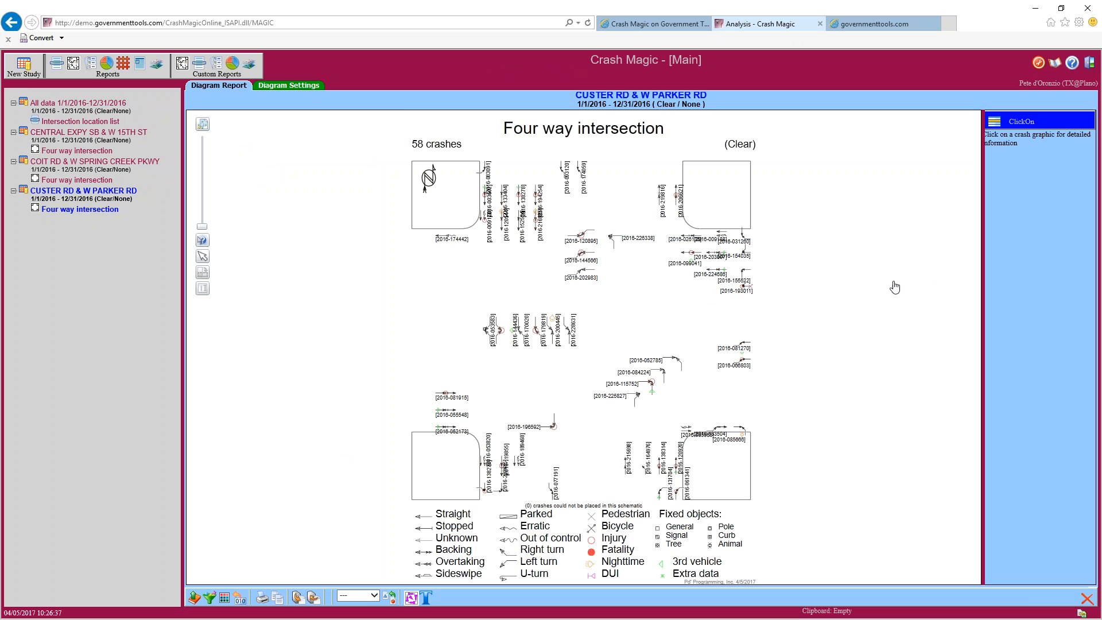
Drag the diagram/ClickOn splitter left to widen the panel beside the Custer Rd diagram
{"action": "left_click_drag", "start_coordinate": [982, 276], "coordinate": [868, 281]}
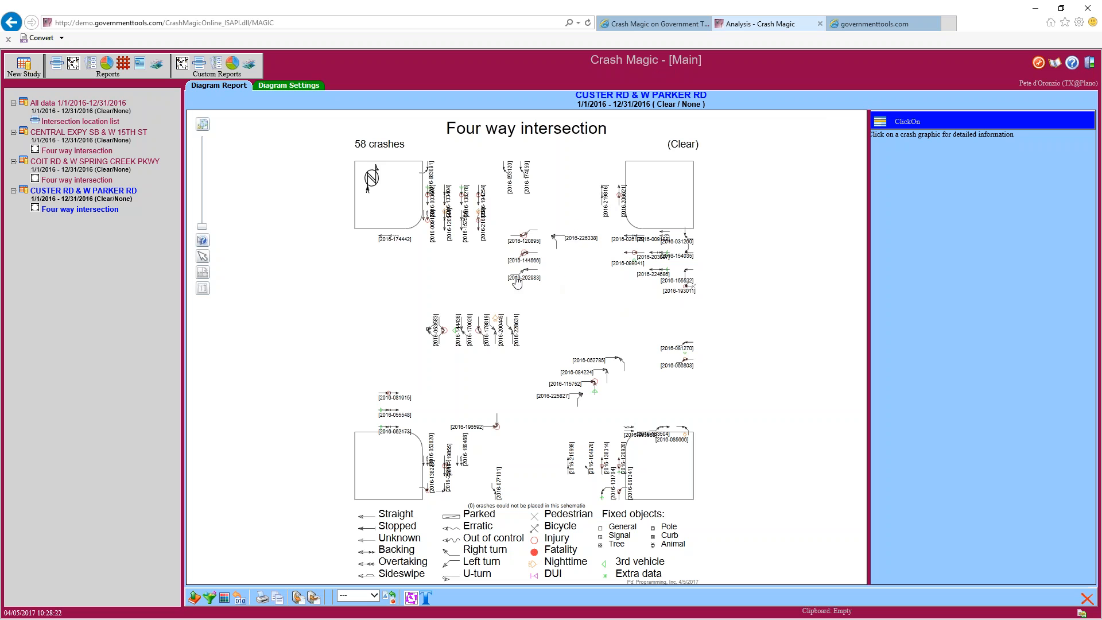
{"action": "scroll", "coordinate": [530, 294], "scroll_direction": "up", "scroll_amount": 5}
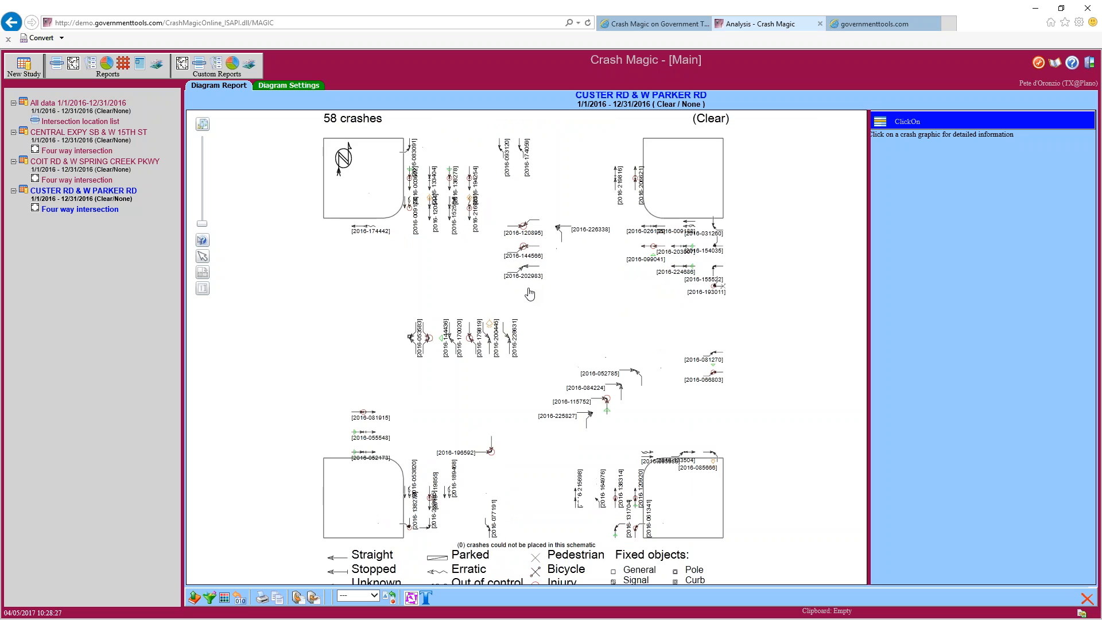
{"action": "scroll", "coordinate": [529, 294], "scroll_direction": "up", "scroll_amount": 3}
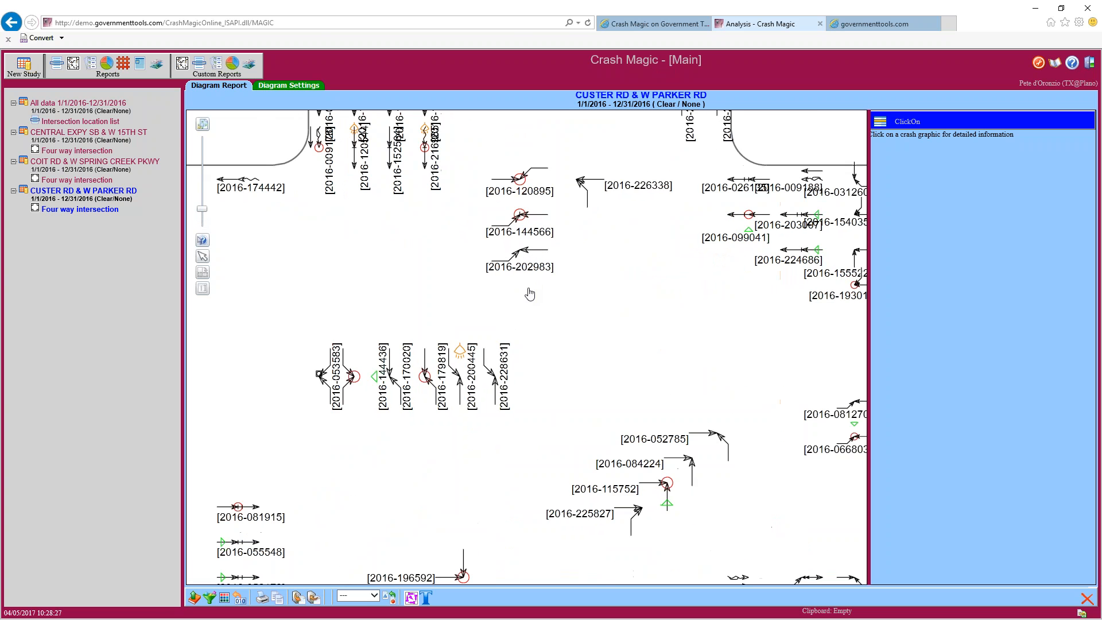
{"action": "left_click_drag", "start_coordinate": [201, 210], "coordinate": [201, 202]}
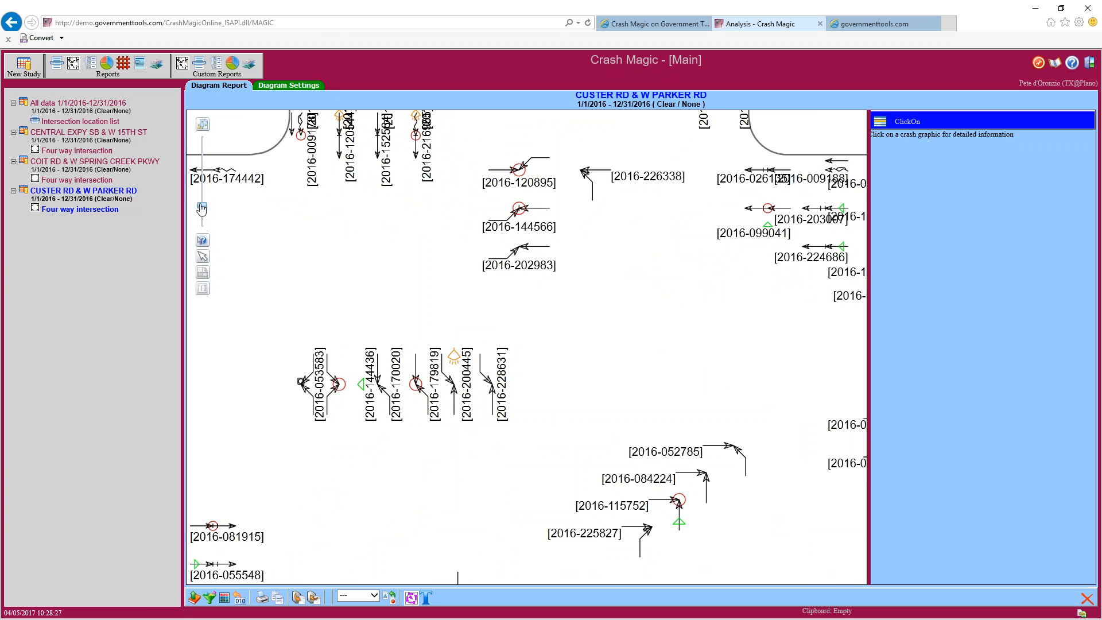
{"action": "left_click_drag", "start_coordinate": [411, 237], "coordinate": [407, 311]}
{"action": "left_click_drag", "start_coordinate": [645, 300], "coordinate": [654, 399]}
{"action": "left_click_drag", "start_coordinate": [542, 259], "coordinate": [570, 242]}
{"action": "left_click_drag", "start_coordinate": [503, 282], "coordinate": [440, 311]}
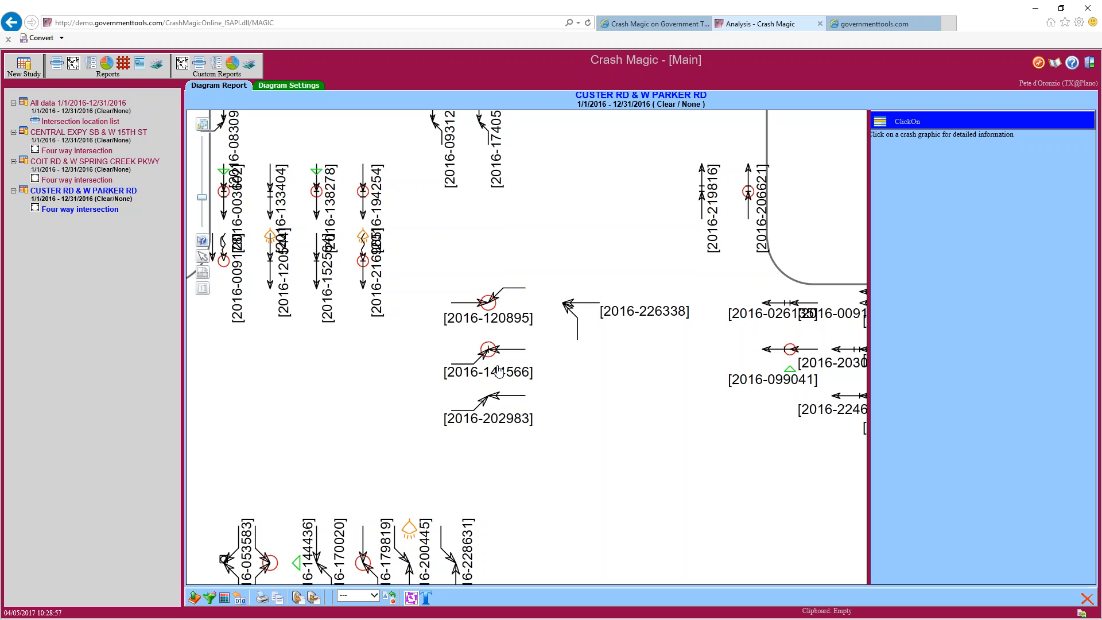
{"action": "scroll", "coordinate": [566, 538], "scroll_direction": "down", "scroll_amount": 10}
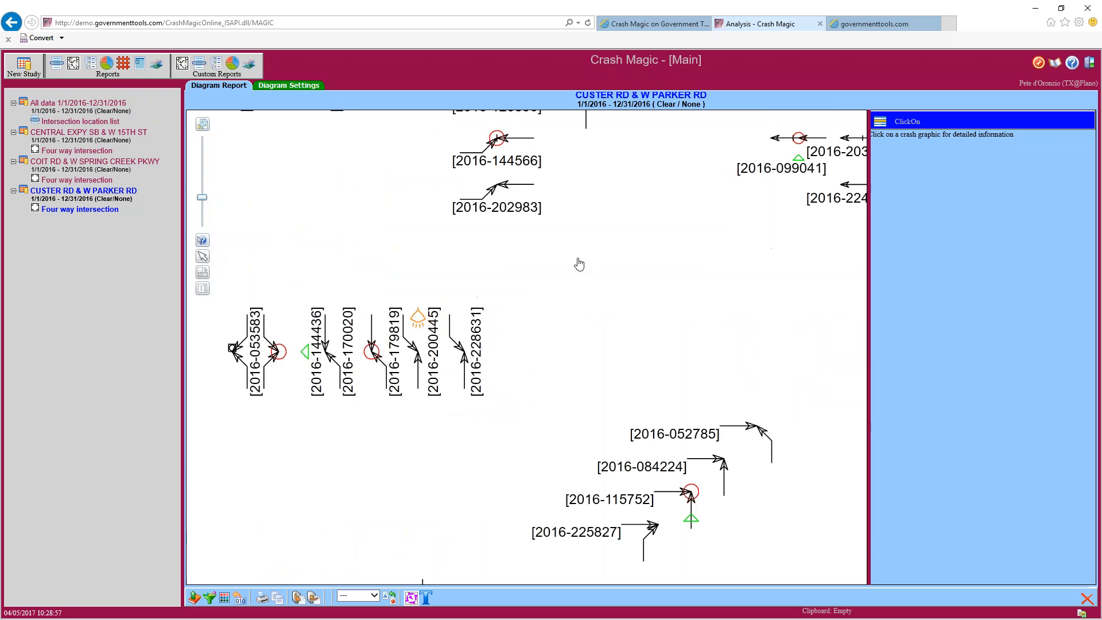
{"action": "left_click_drag", "start_coordinate": [567, 508], "coordinate": [726, 343]}
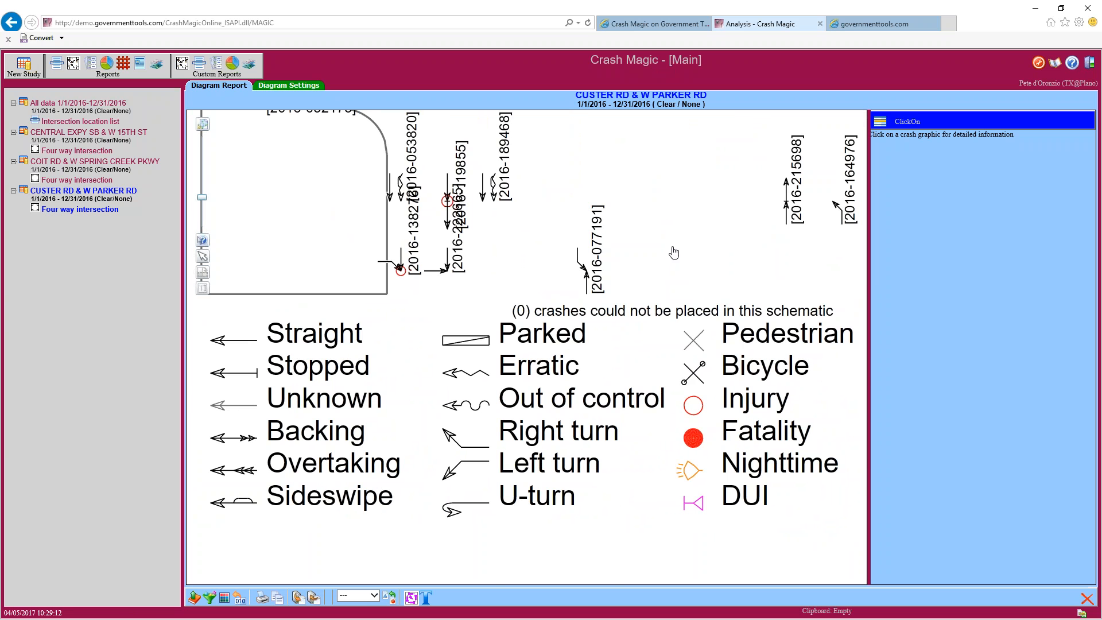
{"action": "left_click_drag", "start_coordinate": [673, 248], "coordinate": [507, 447]}
{"action": "left_click_drag", "start_coordinate": [539, 229], "coordinate": [574, 317]}
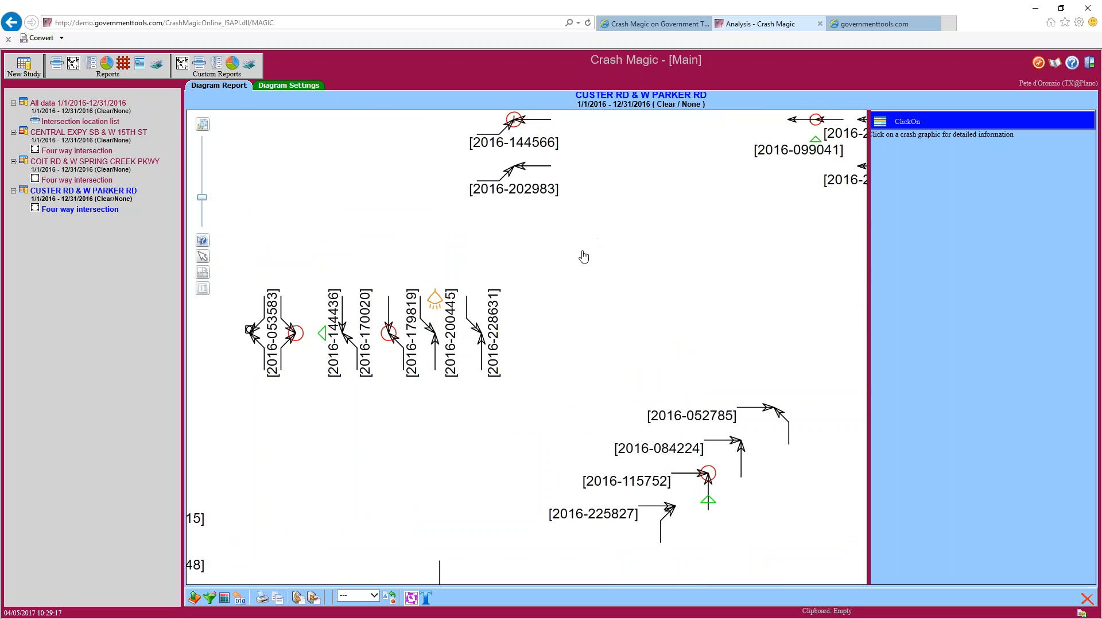
{"action": "left_click_drag", "start_coordinate": [597, 240], "coordinate": [569, 351]}
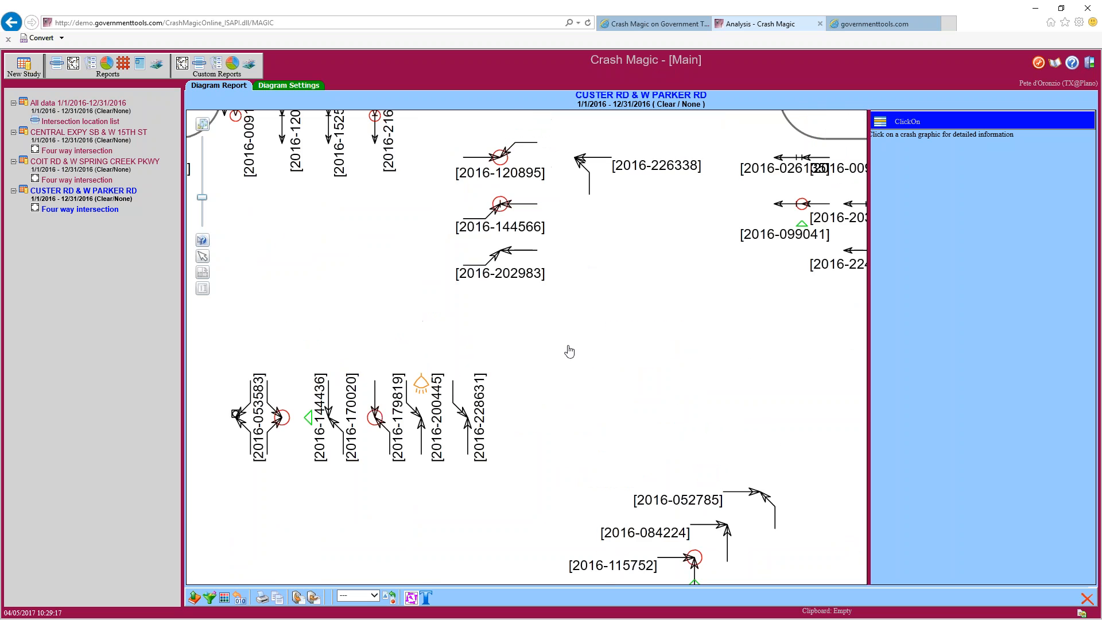
{"action": "left_click", "coordinate": [501, 222]}
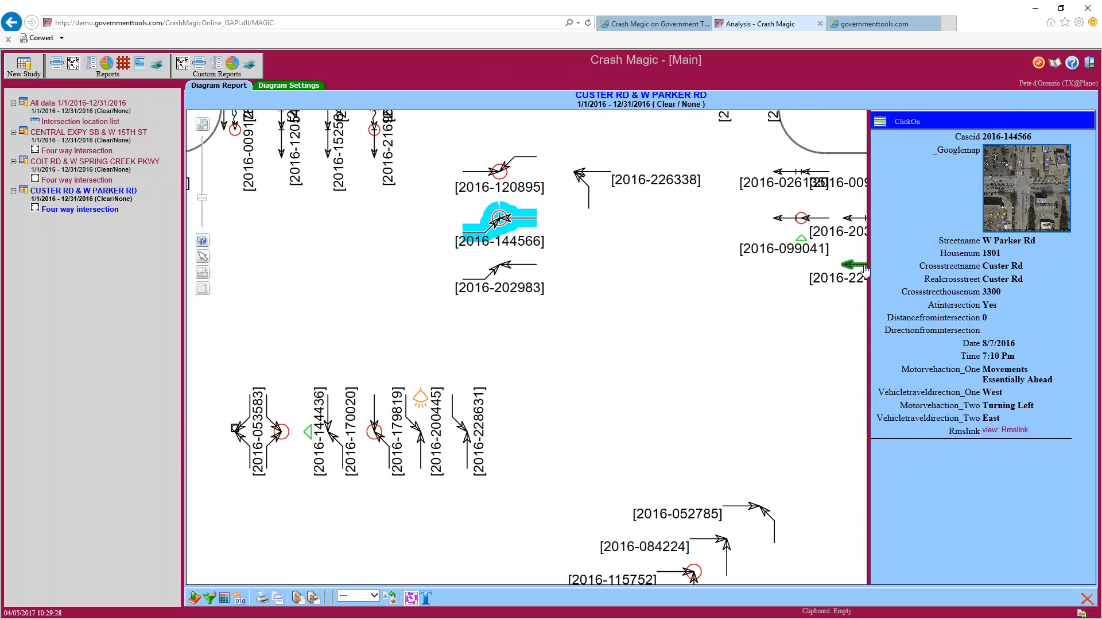
Drag the ClickOn splitter further left and highlight the Caseid value in the details
{"action": "left_click_drag", "start_coordinate": [869, 265], "coordinate": [743, 264]}
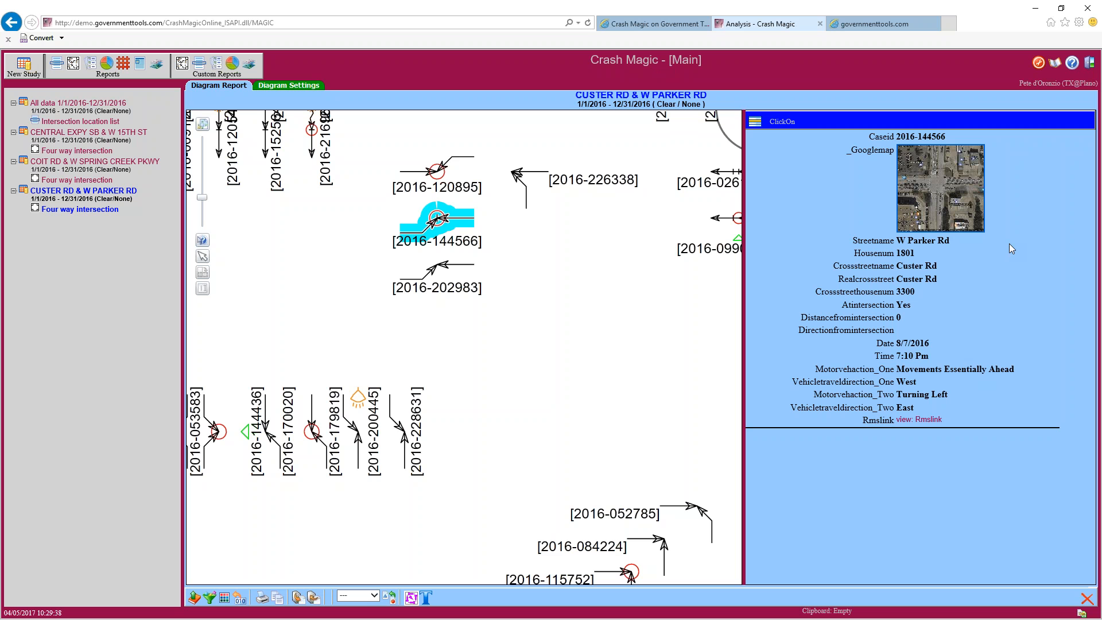
{"action": "left_click_drag", "start_coordinate": [957, 137], "coordinate": [895, 138]}
Browse the ClickOn for pin map and Shared ClickOn lists in the chooser, then cancel
{"action": "left_click", "coordinate": [757, 122]}
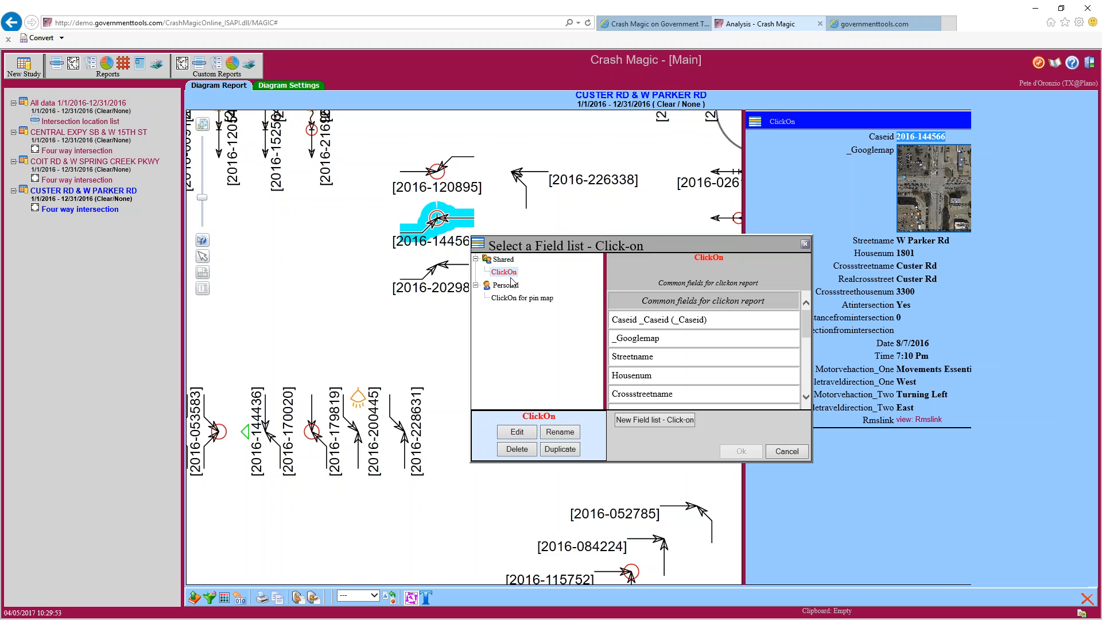
{"action": "left_click", "coordinate": [505, 299]}
{"action": "left_click", "coordinate": [504, 272]}
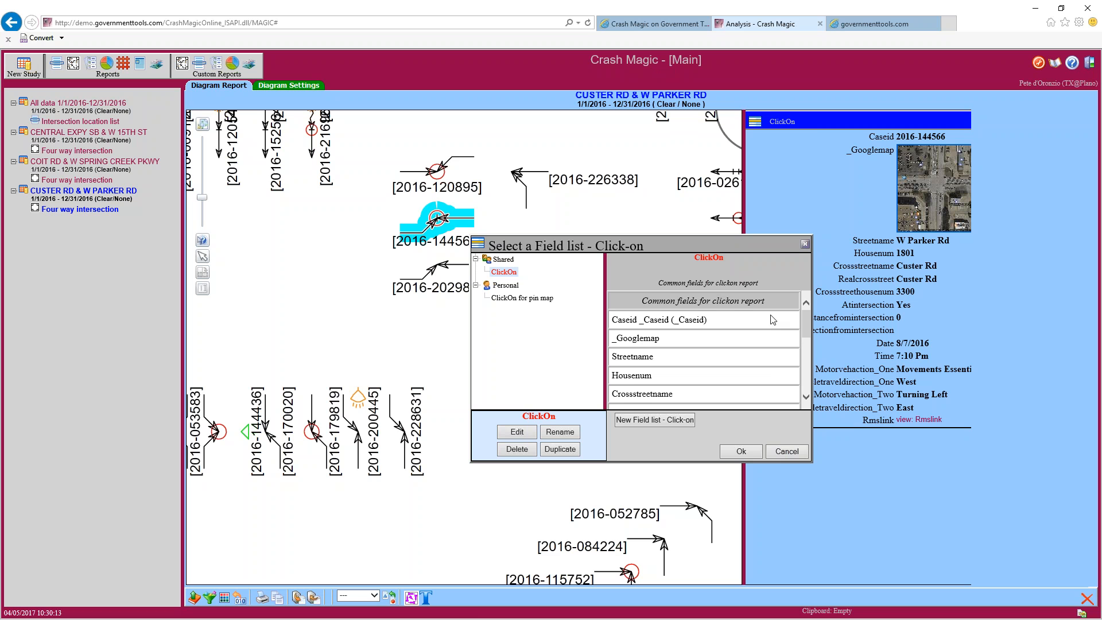
{"action": "left_click", "coordinate": [782, 453]}
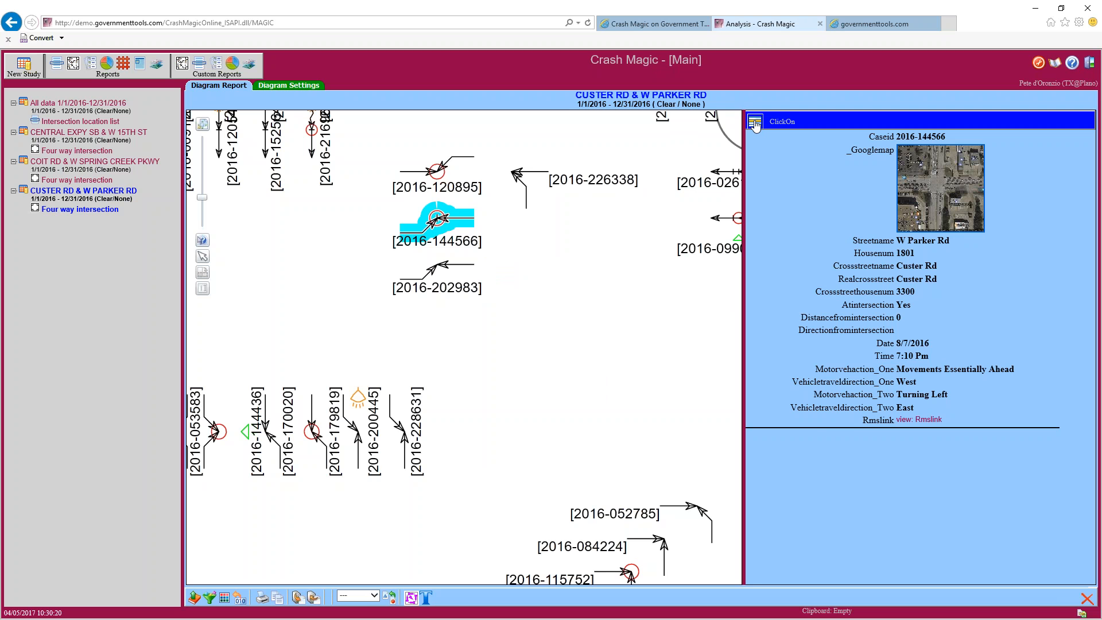
Reopen the field list chooser and preview ClickOn for pin map under Personal
{"action": "left_click", "coordinate": [754, 122]}
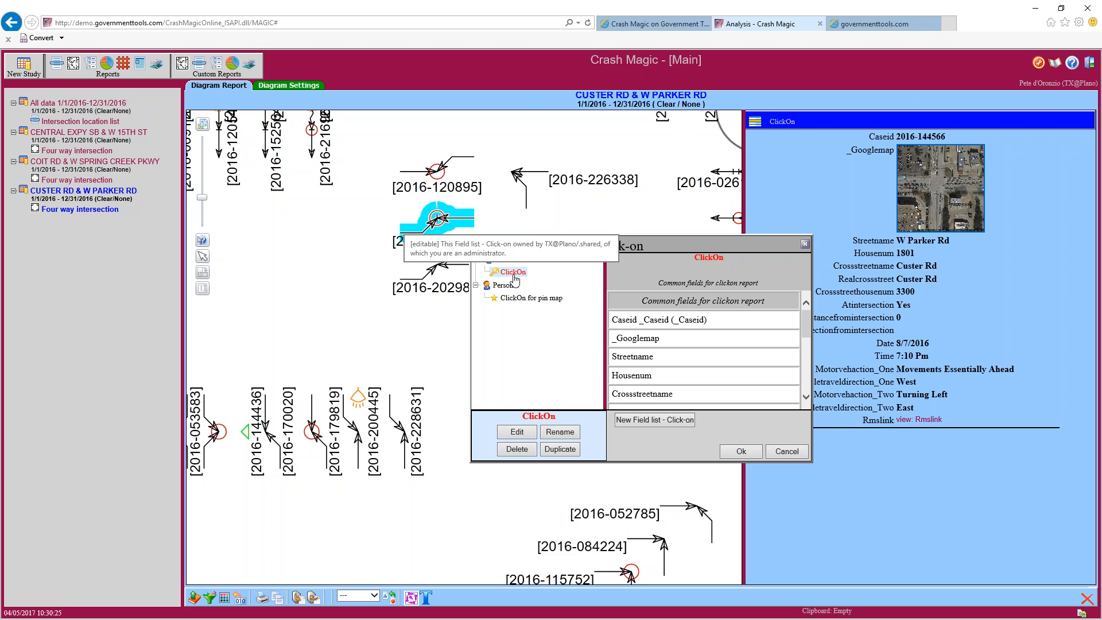
{"action": "mouse_move", "coordinate": [809, 328]}
{"action": "left_mouse_down"}
{"action": "mouse_move", "coordinate": [807, 396]}
{"action": "mouse_move", "coordinate": [807, 313]}
{"action": "left_mouse_up"}
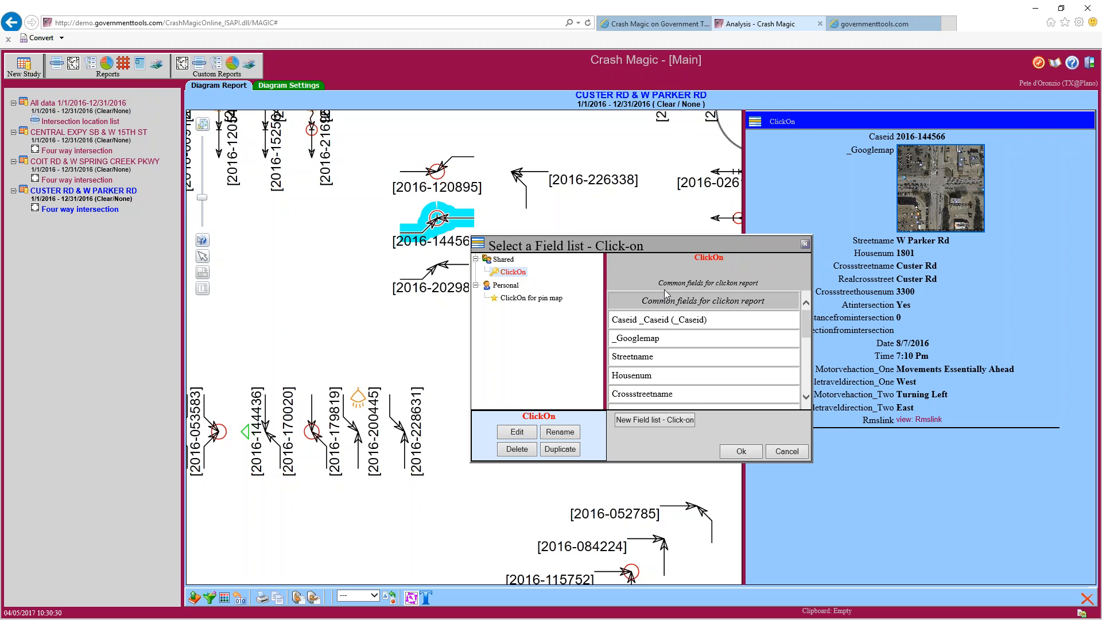
{"action": "left_click", "coordinate": [538, 302]}
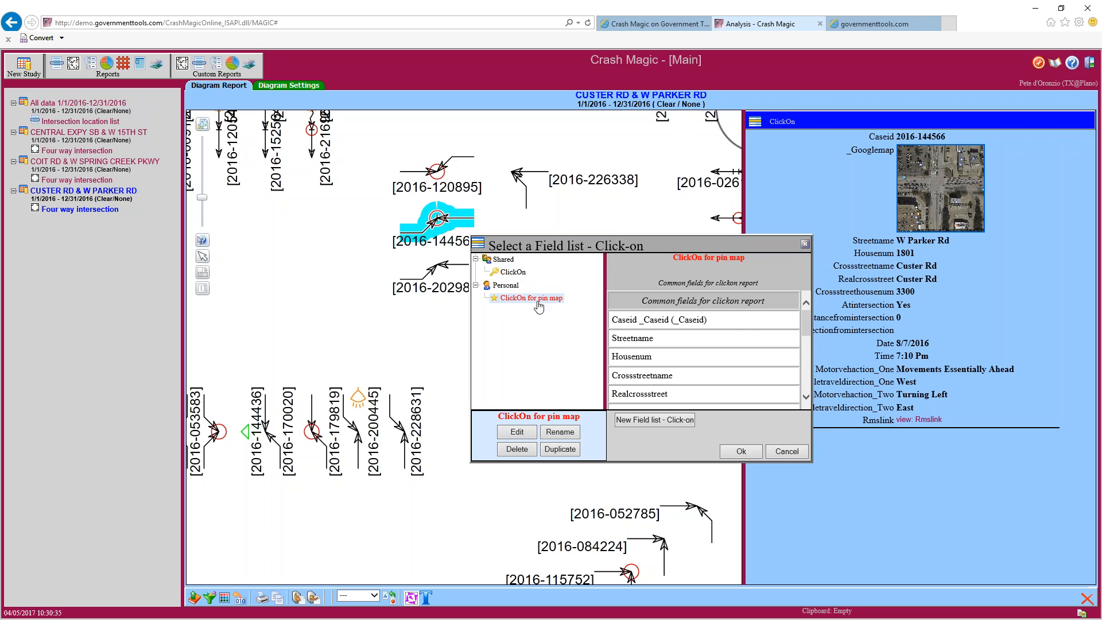
{"action": "mouse_move", "coordinate": [807, 324]}
{"action": "left_mouse_down"}
{"action": "mouse_move", "coordinate": [805, 386]}
{"action": "mouse_move", "coordinate": [807, 309]}
{"action": "left_mouse_up"}
Add a new click-on field list and select the resulting Untitled entry under Personal
{"action": "left_click", "coordinate": [657, 423]}
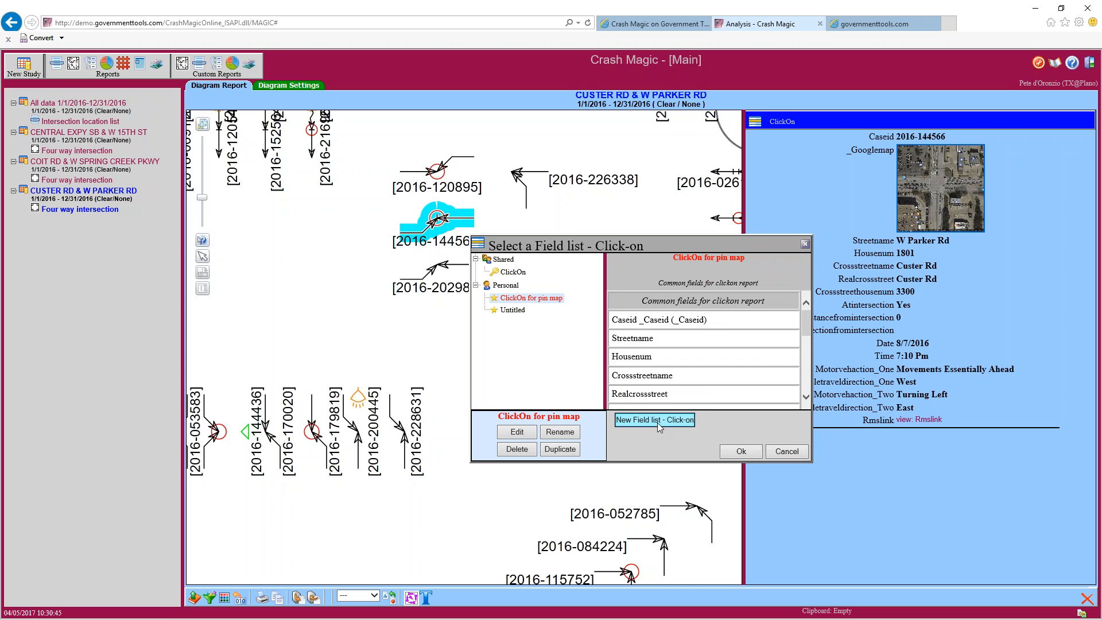
{"action": "left_click", "coordinate": [511, 311]}
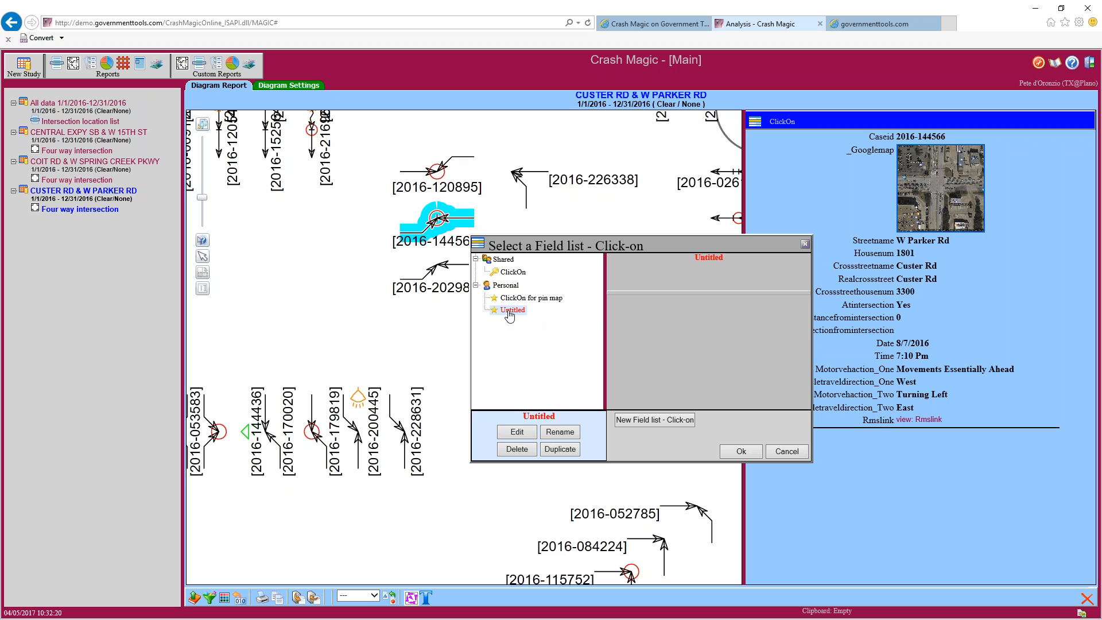
Open the Untitled list in the Field List Editor and widen the Available fields pane
{"action": "left_click", "coordinate": [517, 432]}
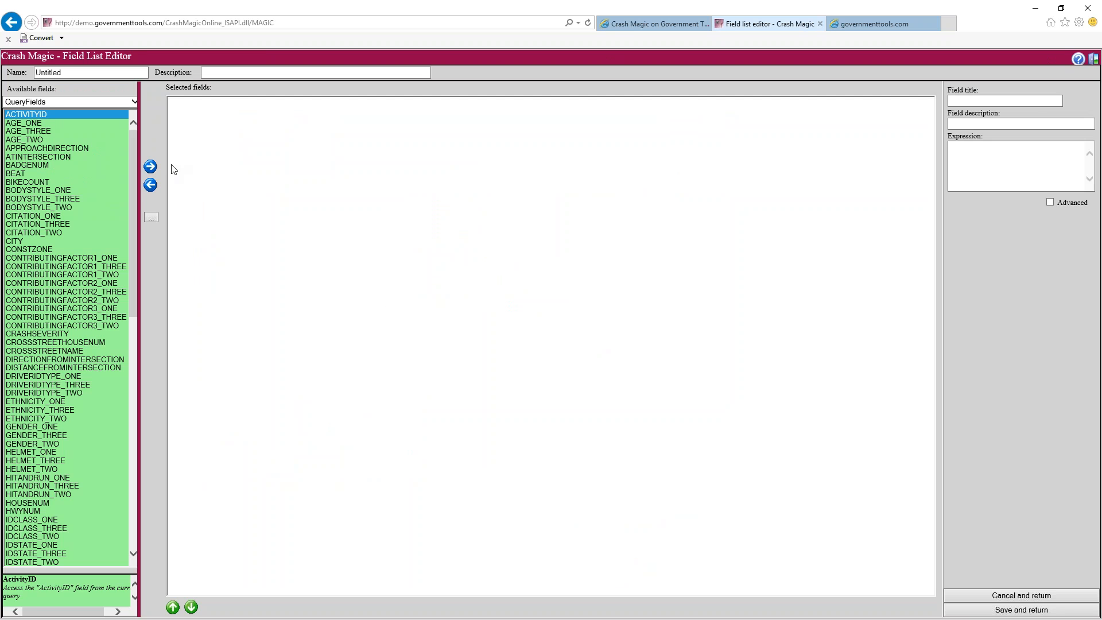
{"action": "left_click_drag", "start_coordinate": [138, 163], "coordinate": [223, 132]}
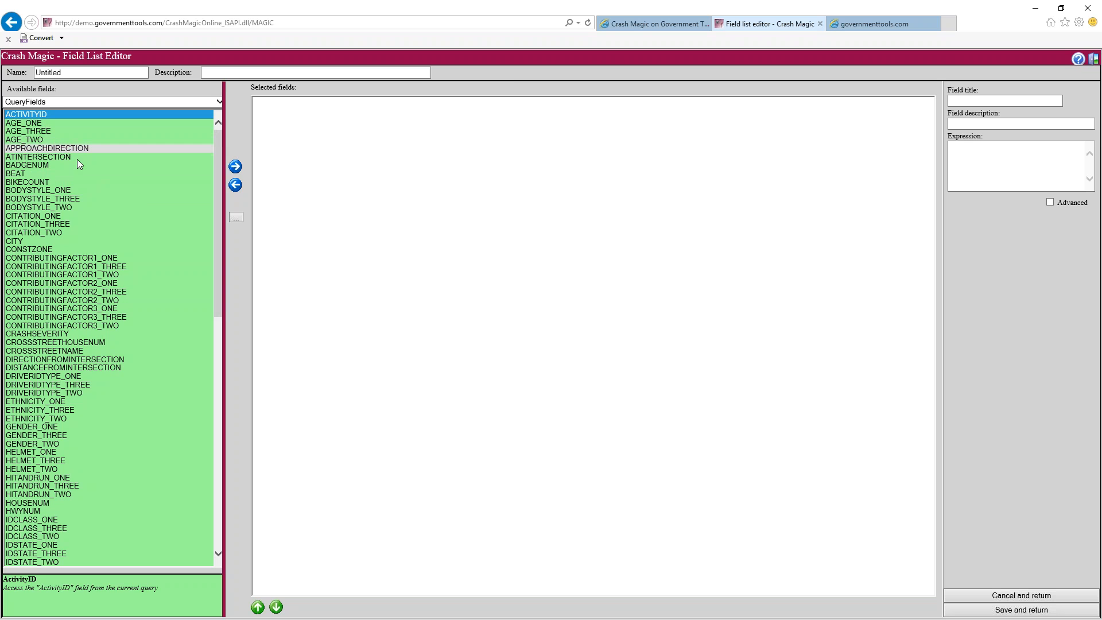
{"action": "left_click", "coordinate": [43, 124]}
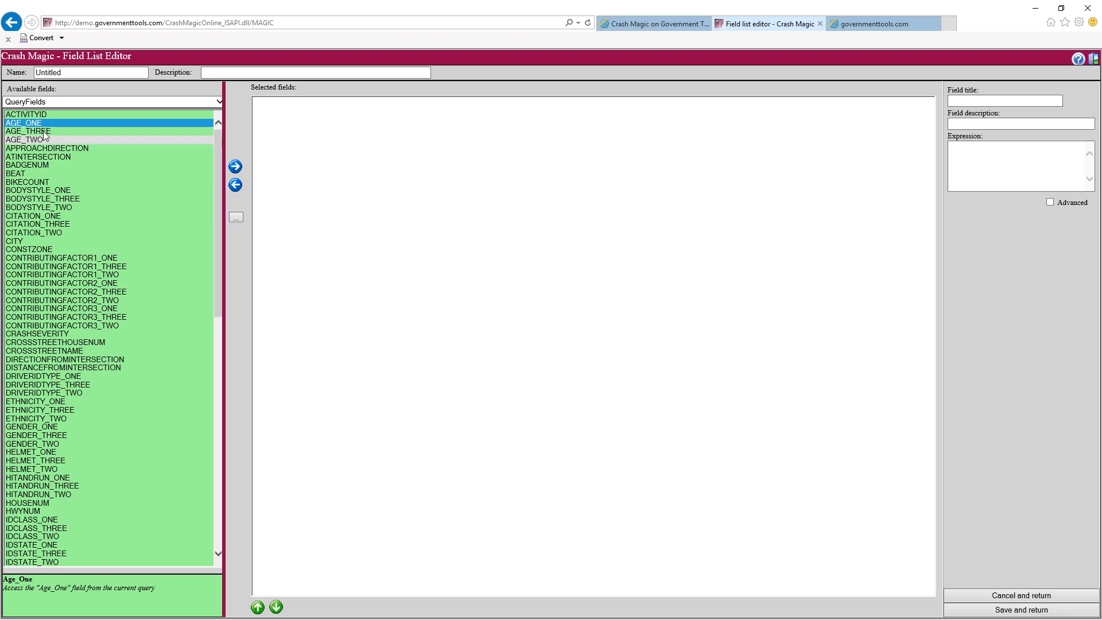
Select ACTIVITYID, AGE_ONE, AGE_TWO, ATINTERSECTION, CONTRIBUTINGFACTOR1_ONE and CONTRIBUTINGFACTOR2_ONE in Available fields
{"action": "left_click", "coordinate": [43, 115]}
{"action": "left_click", "coordinate": [44, 124], "text": "ctrl"}
{"action": "left_click", "coordinate": [52, 141], "text": "ctrl"}
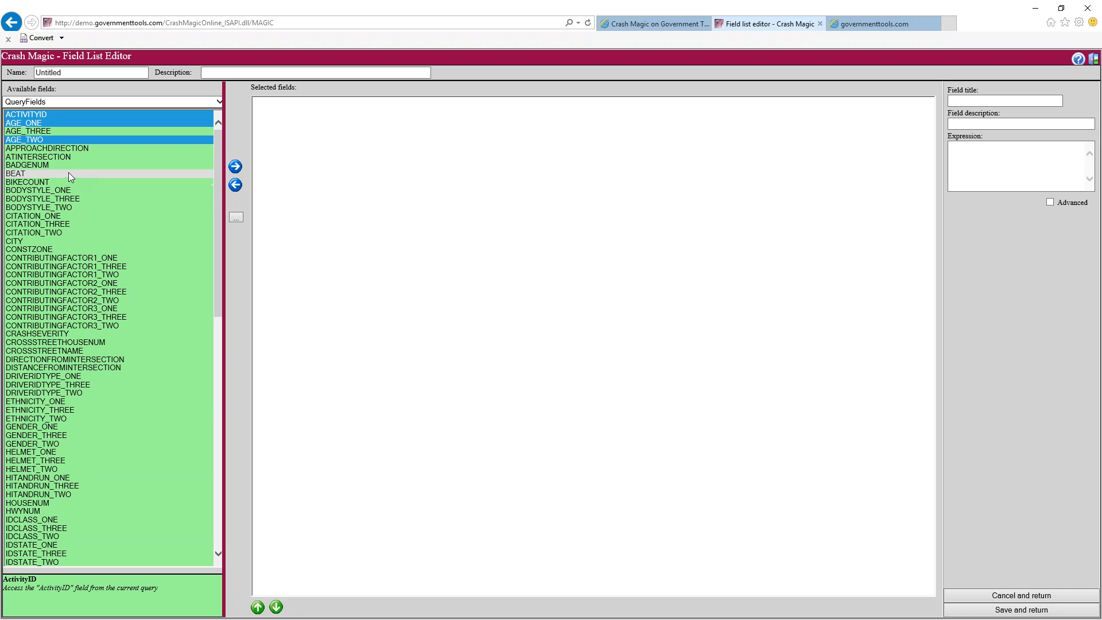
{"action": "left_click", "coordinate": [49, 156], "text": "ctrl"}
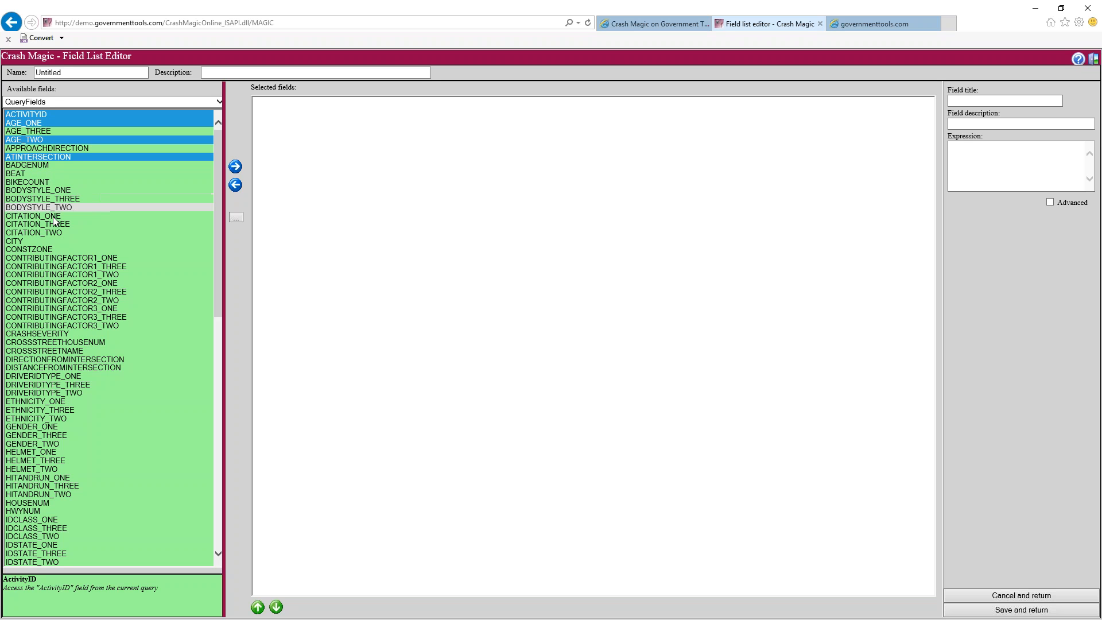
{"action": "left_click", "coordinate": [121, 257], "text": "ctrl"}
{"action": "left_click", "coordinate": [119, 283], "text": "ctrl"}
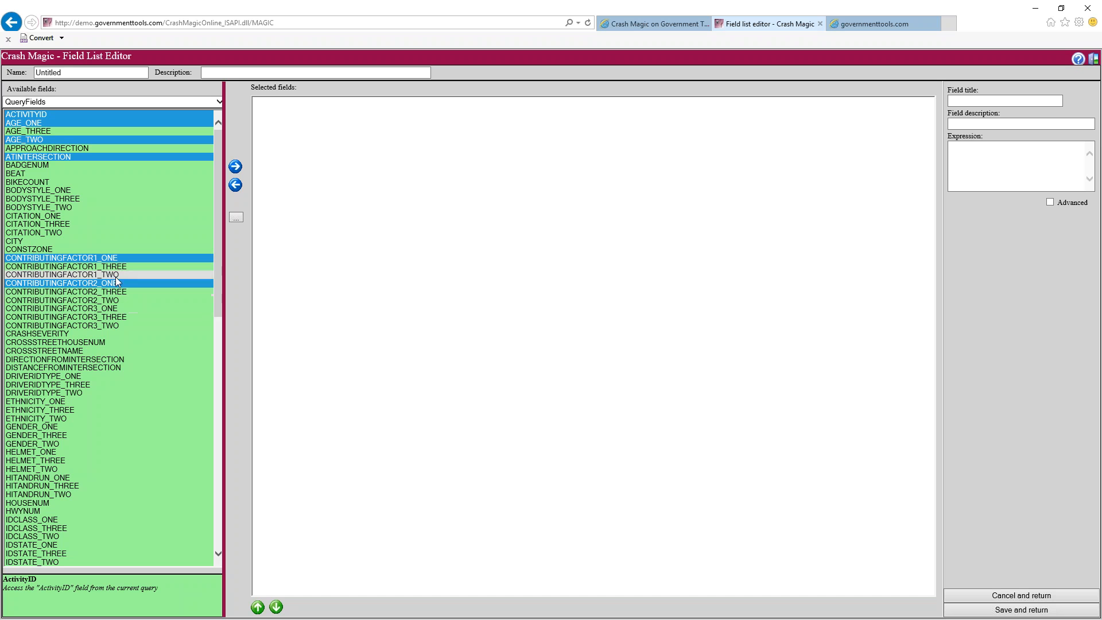
Swap CONTRIBUTINGFACTOR2_ONE for CONTRIBUTINGFACTOR1_TWO and add CRASHSEVERITY, DIRECTIONFROMINTERSECTION, DISTANCEFROMINTERSECTION
{"action": "scroll", "coordinate": [115, 361], "scroll_direction": "down", "scroll_amount": 1}
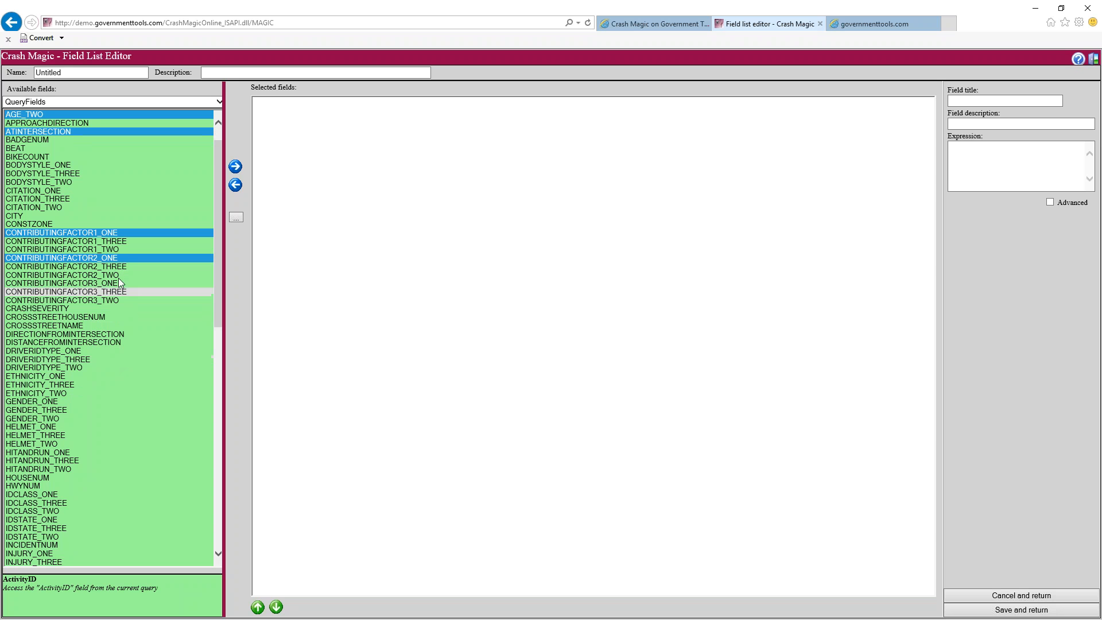
{"action": "left_click", "coordinate": [111, 258], "text": "ctrl"}
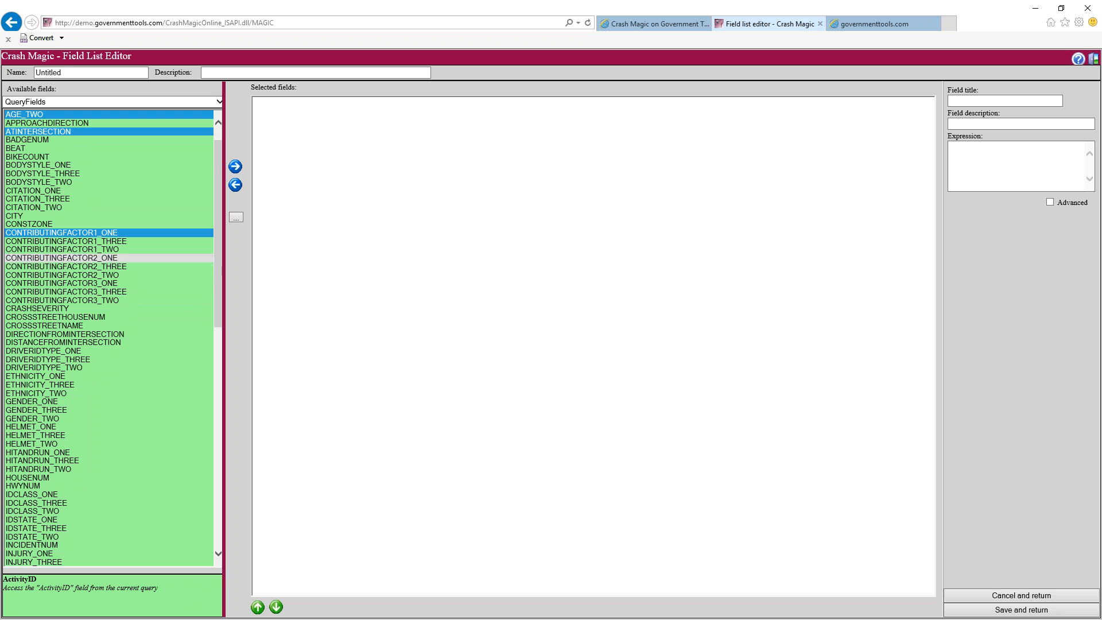
{"action": "left_click", "coordinate": [109, 249], "text": "ctrl"}
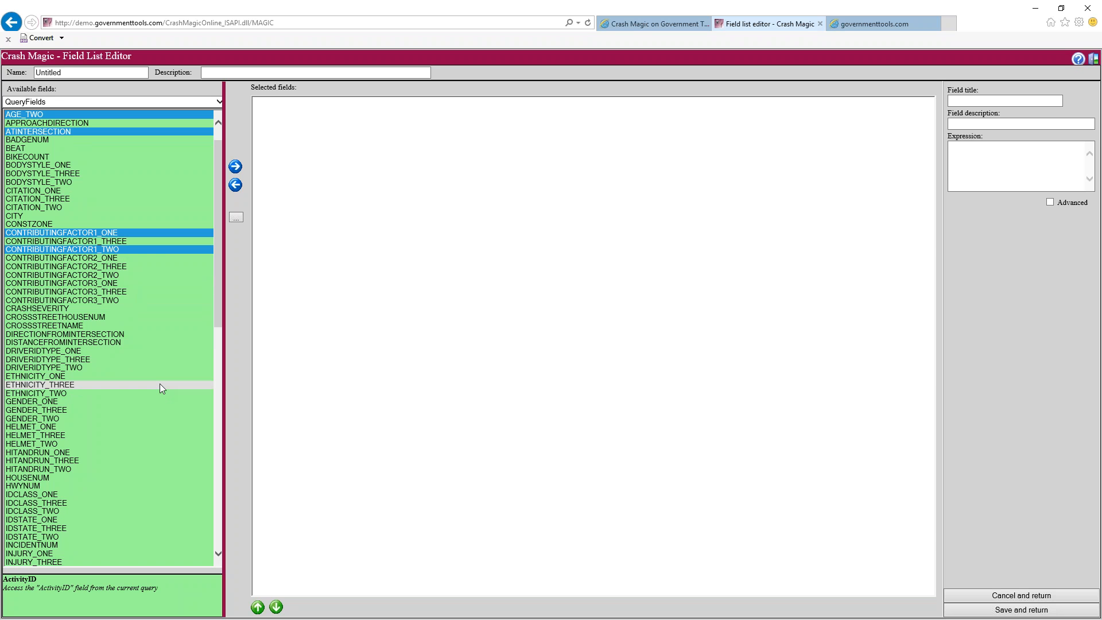
{"action": "left_click", "coordinate": [75, 308], "text": "ctrl"}
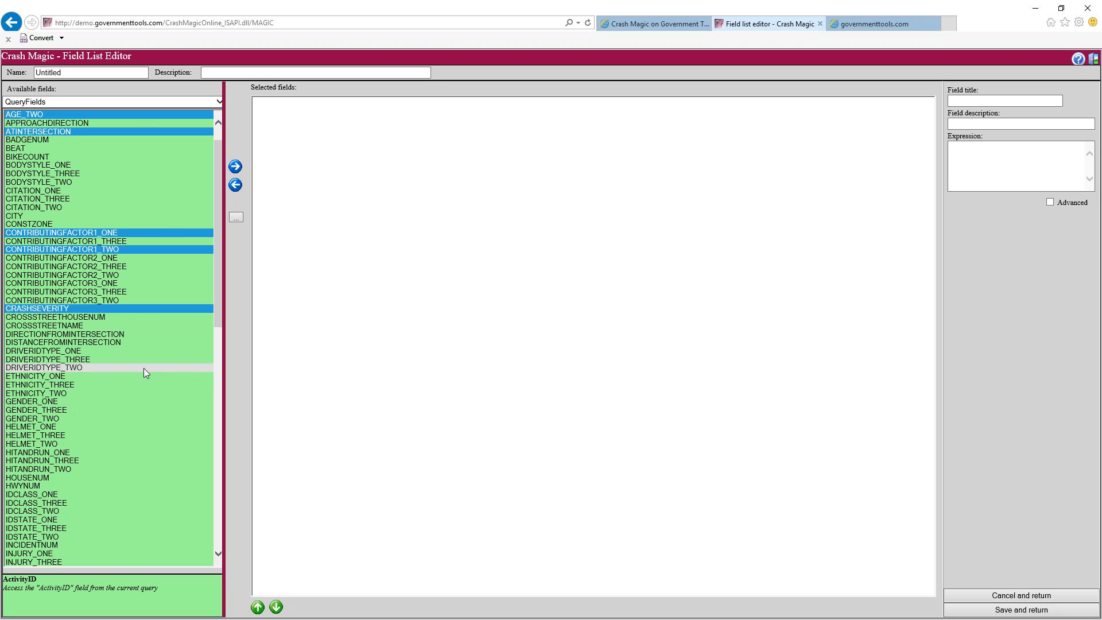
{"action": "left_click", "coordinate": [91, 334], "text": "ctrl"}
{"action": "left_click", "coordinate": [91, 343], "text": "ctrl"}
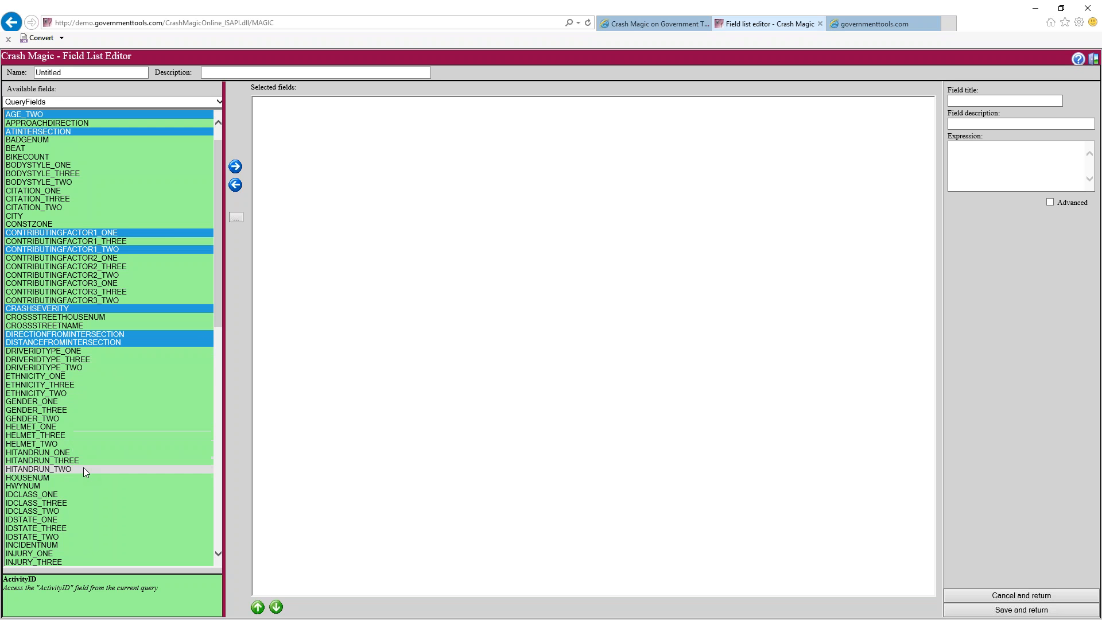
Add LIGHTING, MANNERCRASH, MOTORVEHACTION_ONE and MOTORVEHACTION_TWO to the selection
{"action": "scroll", "coordinate": [82, 466], "scroll_direction": "down", "scroll_amount": 4}
{"action": "scroll", "coordinate": [84, 468], "scroll_direction": "down", "scroll_amount": 1}
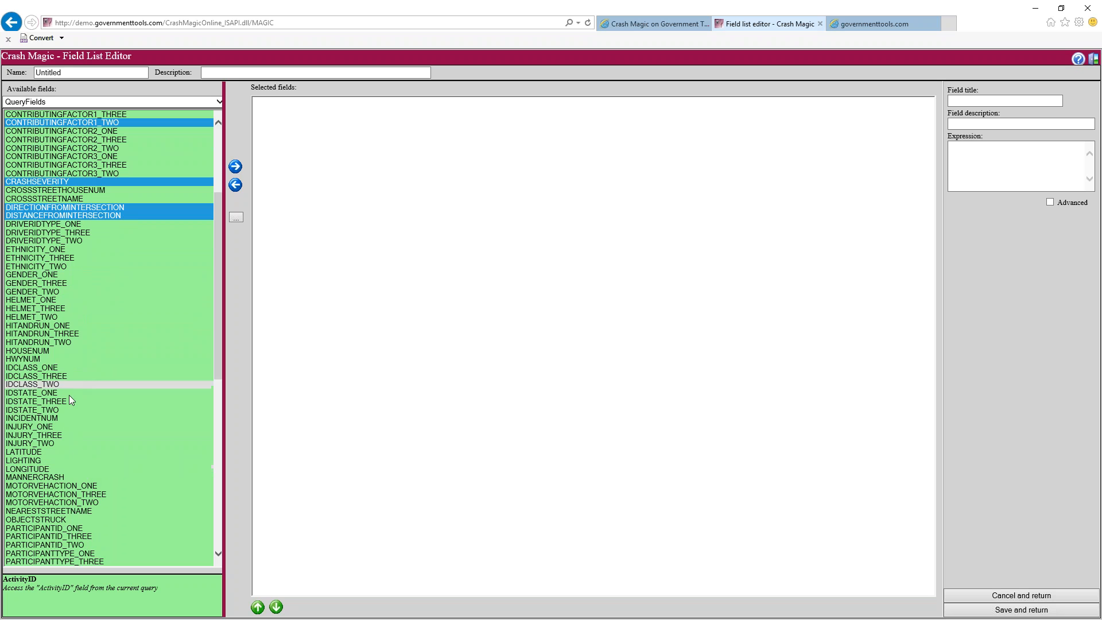
{"action": "scroll", "coordinate": [67, 426], "scroll_direction": "down", "scroll_amount": 2}
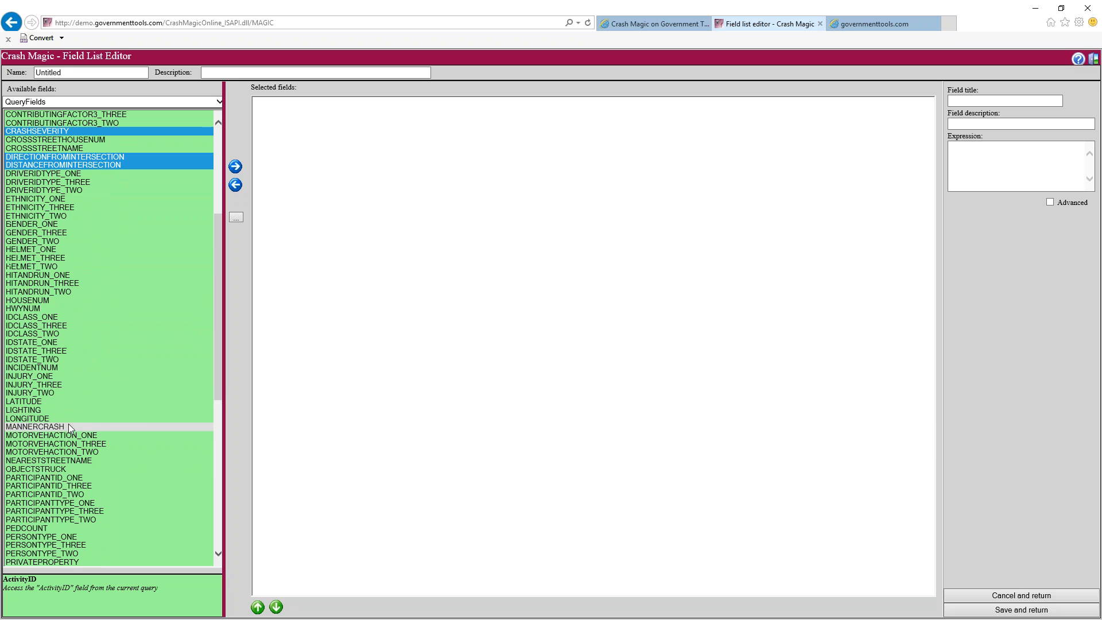
{"action": "left_click", "coordinate": [59, 410], "text": "ctrl"}
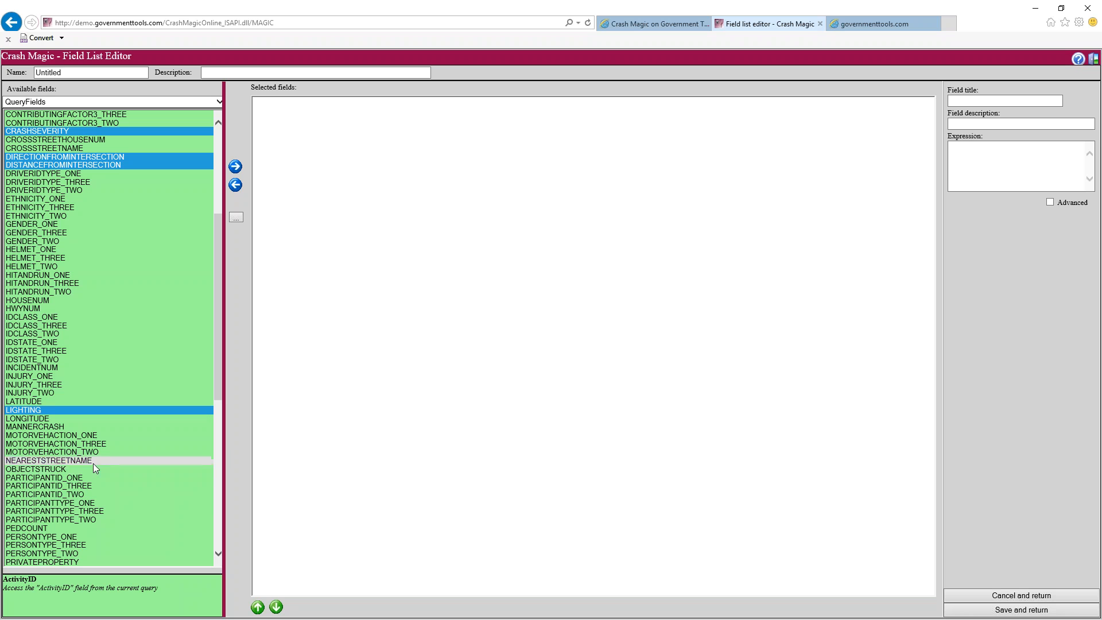
{"action": "left_click", "coordinate": [62, 419], "text": "ctrl"}
{"action": "left_click", "coordinate": [63, 419], "text": "ctrl"}
{"action": "left_click", "coordinate": [71, 427], "text": "ctrl"}
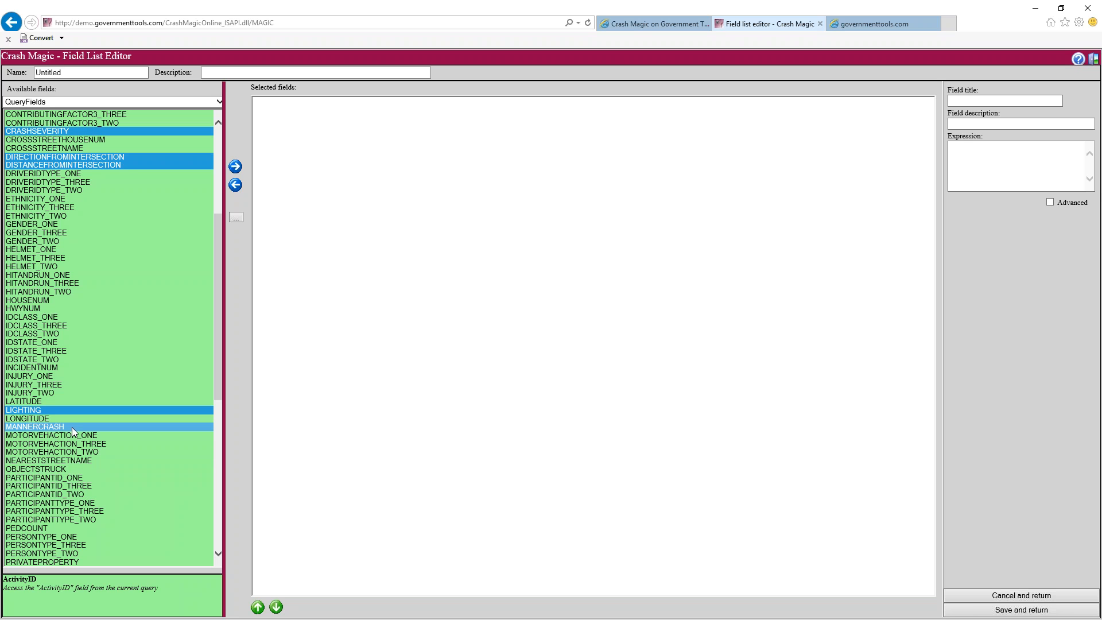
{"action": "left_click", "coordinate": [101, 435], "text": "ctrl"}
{"action": "left_click", "coordinate": [101, 453], "text": "ctrl"}
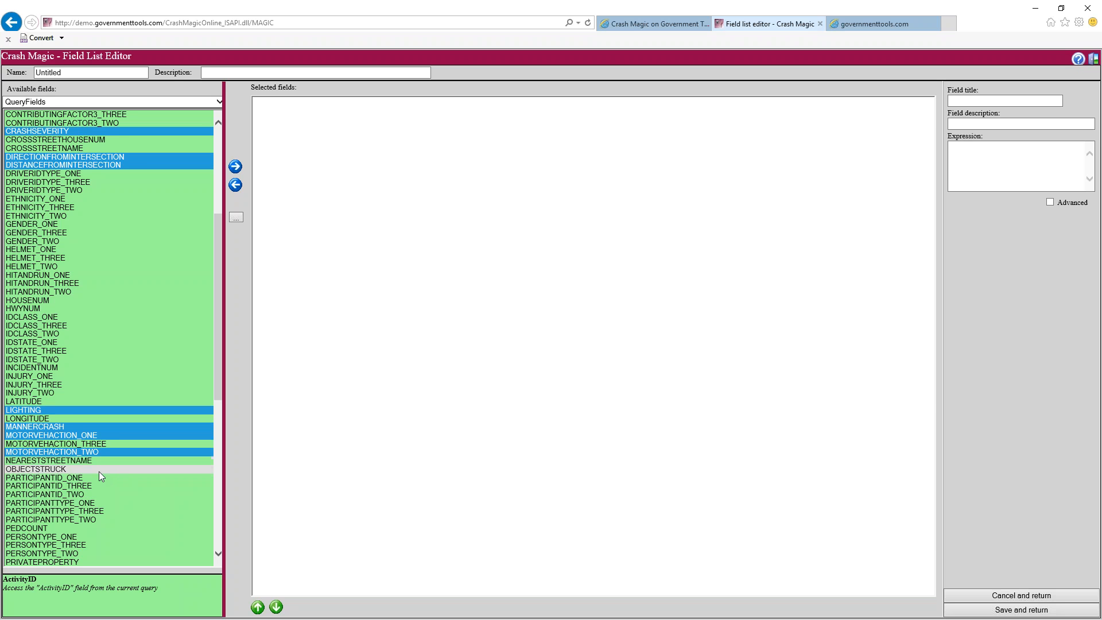
Add VEHICLETRAVELDIRECTION_ONE and VEHICLETRAVELDIRECTION_TWO, then return to the top of the list
{"action": "scroll", "coordinate": [99, 471], "scroll_direction": "down", "scroll_amount": 2}
{"action": "scroll", "coordinate": [92, 466], "scroll_direction": "down", "scroll_amount": 4}
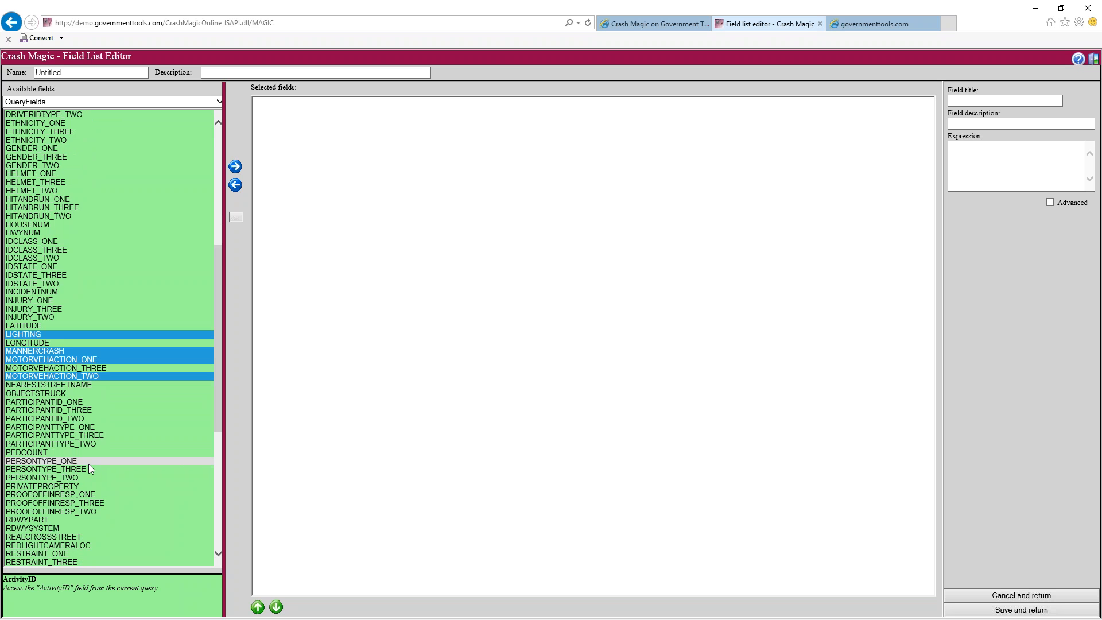
{"action": "scroll", "coordinate": [89, 466], "scroll_direction": "down", "scroll_amount": 7}
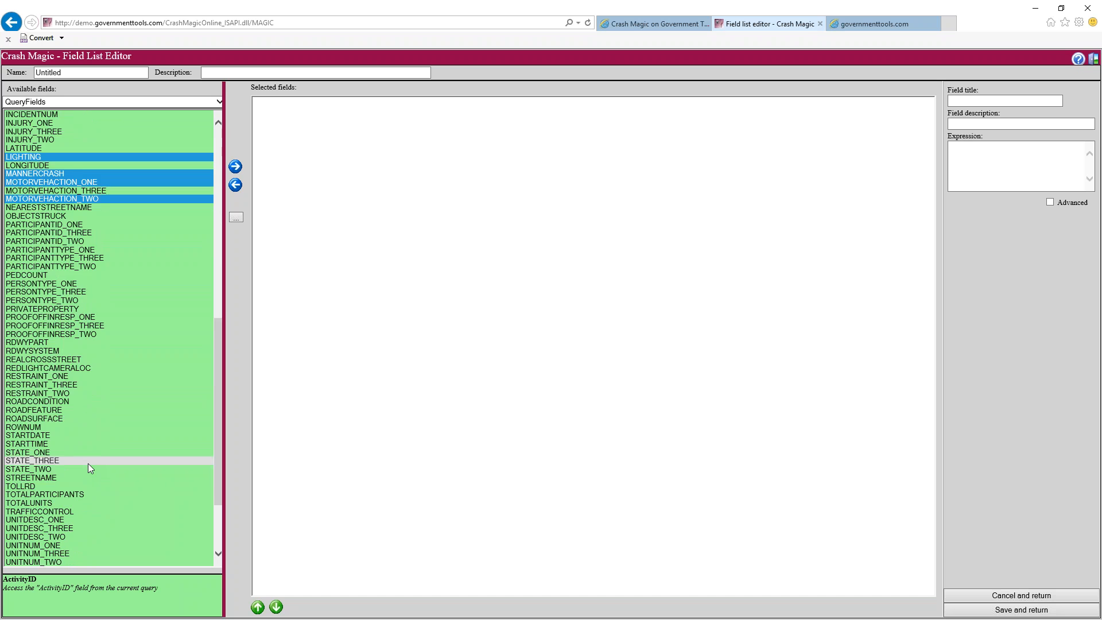
{"action": "scroll", "coordinate": [87, 478], "scroll_direction": "down", "scroll_amount": 1}
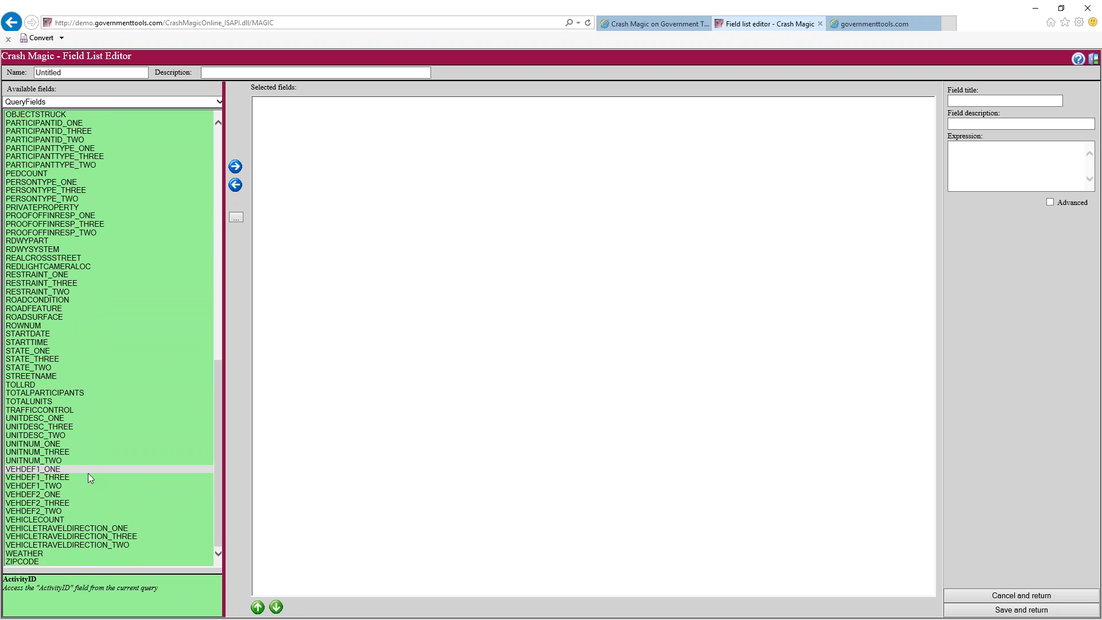
{"action": "left_click", "coordinate": [97, 528]}
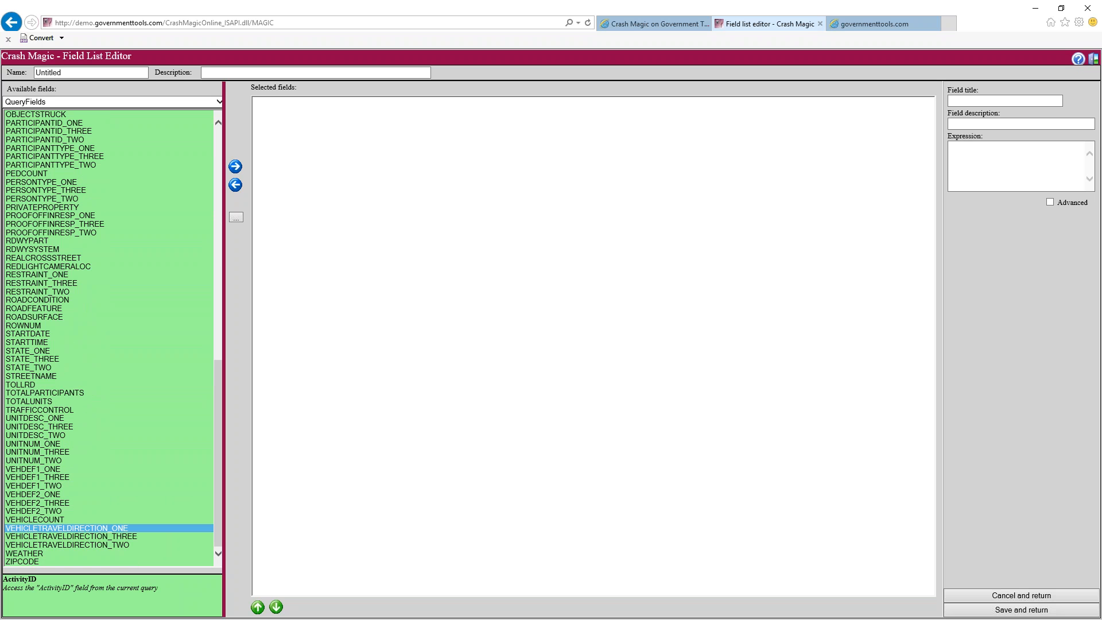
{"action": "left_click", "coordinate": [132, 543], "text": "ctrl"}
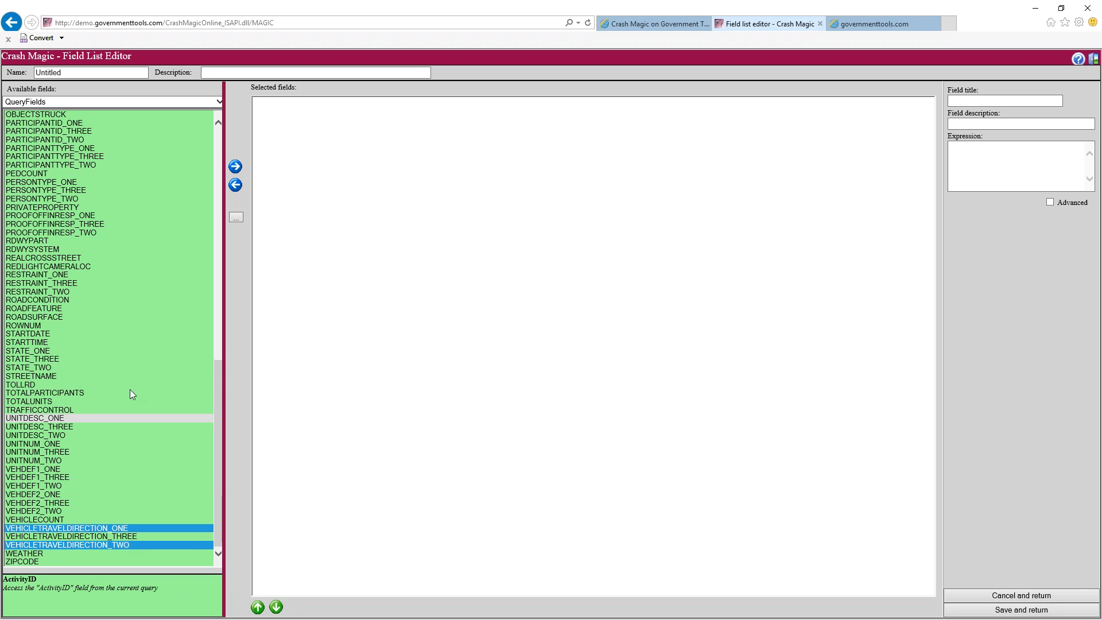
{"action": "scroll", "coordinate": [130, 390], "scroll_direction": "up", "scroll_amount": 20}
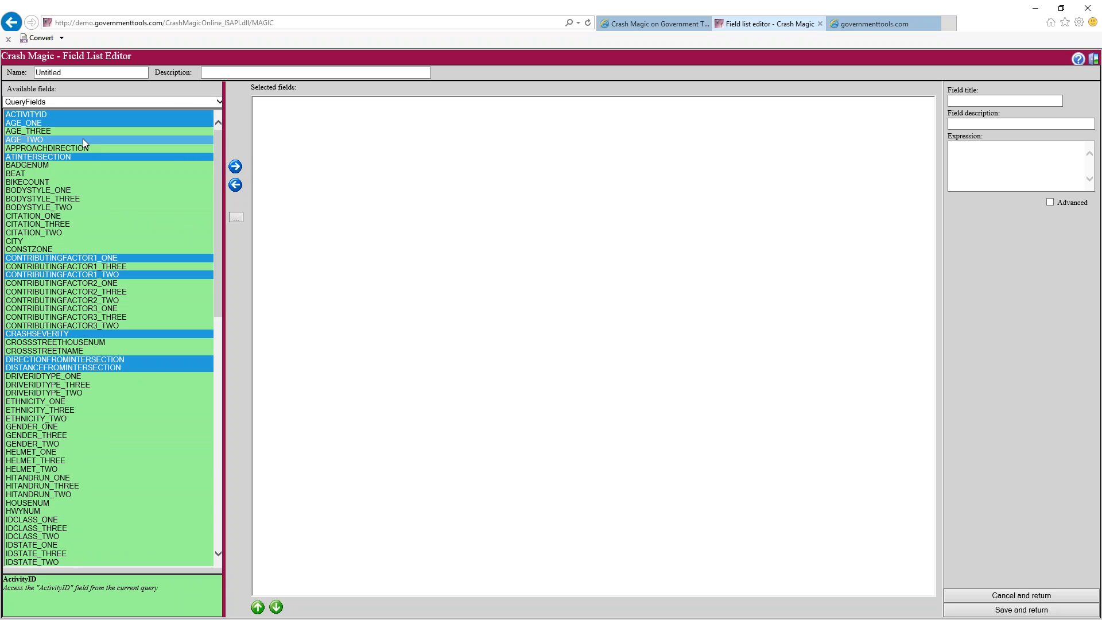
Add the chosen fields, then move Atintersection, Crashseverity, Lighting and Mannercrash to the top
{"action": "left_click", "coordinate": [235, 170]}
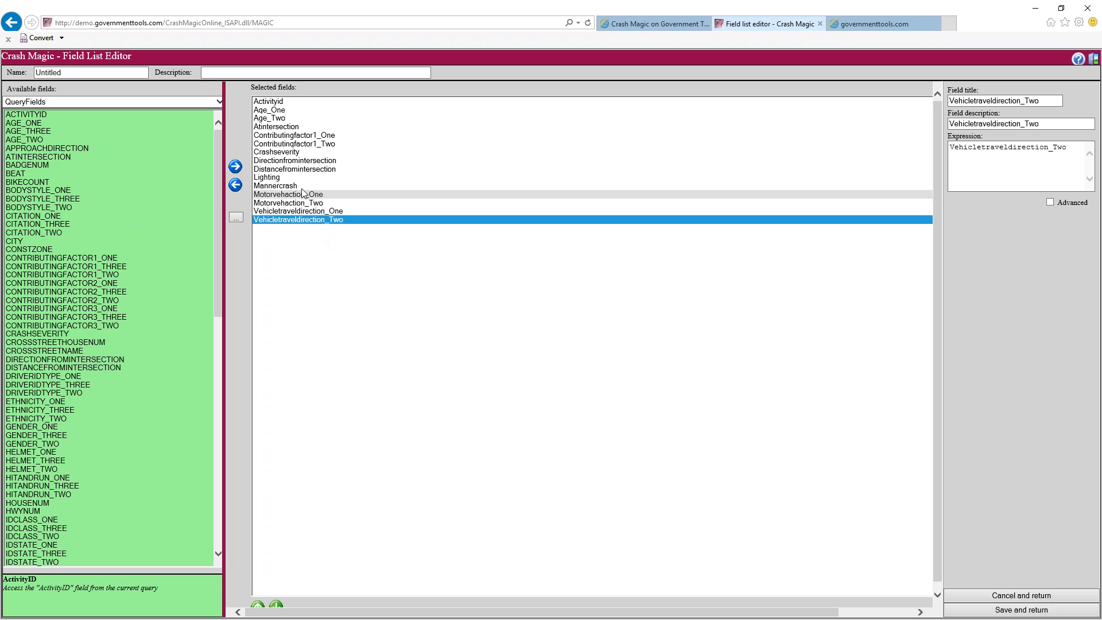
{"action": "left_click", "coordinate": [291, 128]}
{"action": "left_click", "coordinate": [279, 151], "text": "ctrl"}
{"action": "left_click", "coordinate": [276, 177], "text": "ctrl"}
{"action": "left_click", "coordinate": [277, 186], "text": "ctrl"}
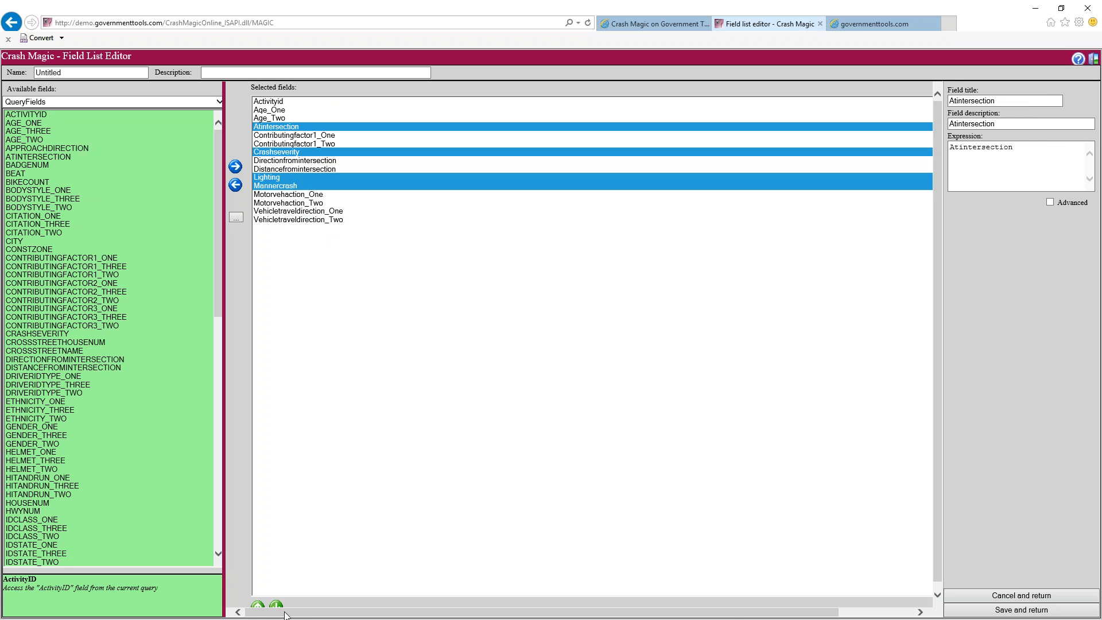
{"action": "left_click", "coordinate": [258, 604]}
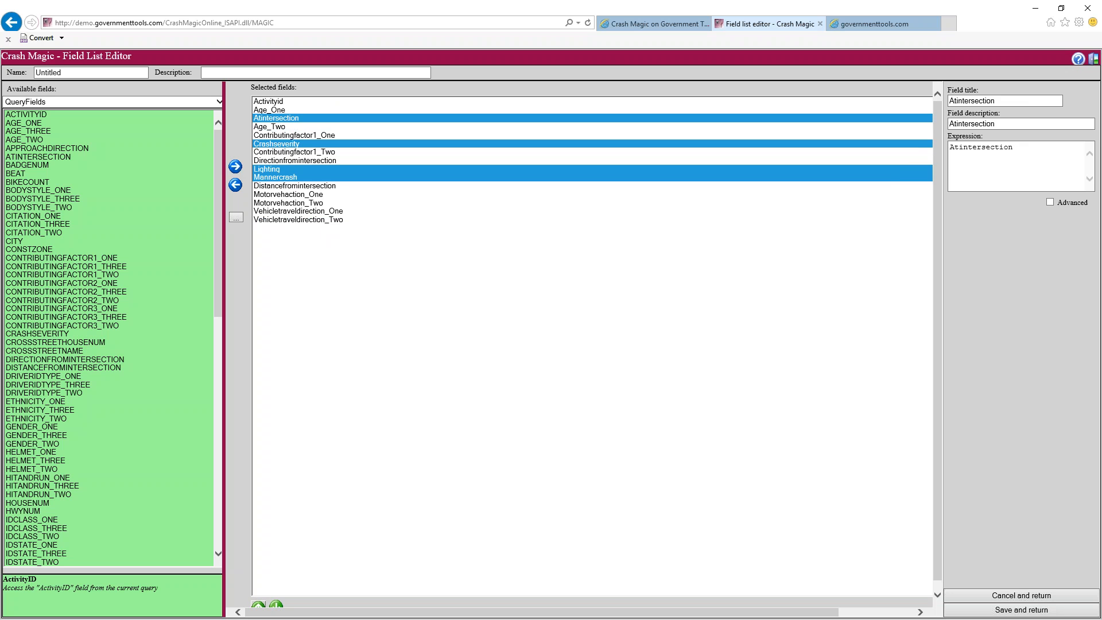
{"action": "left_click", "coordinate": [258, 604]}
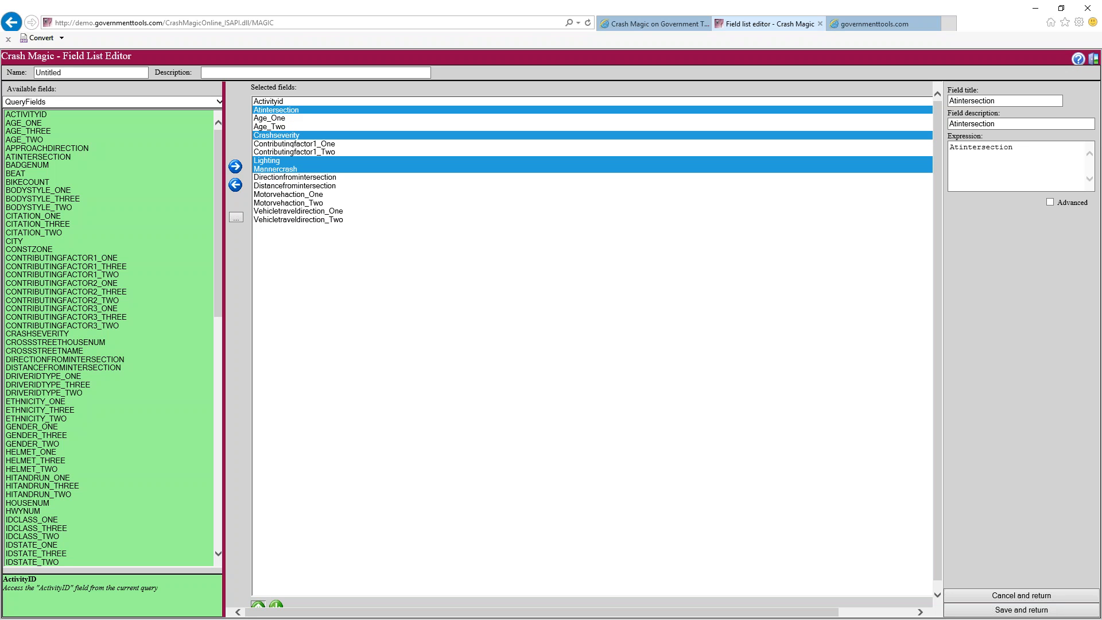
{"action": "left_click", "coordinate": [258, 605]}
{"action": "left_click", "coordinate": [258, 604]}
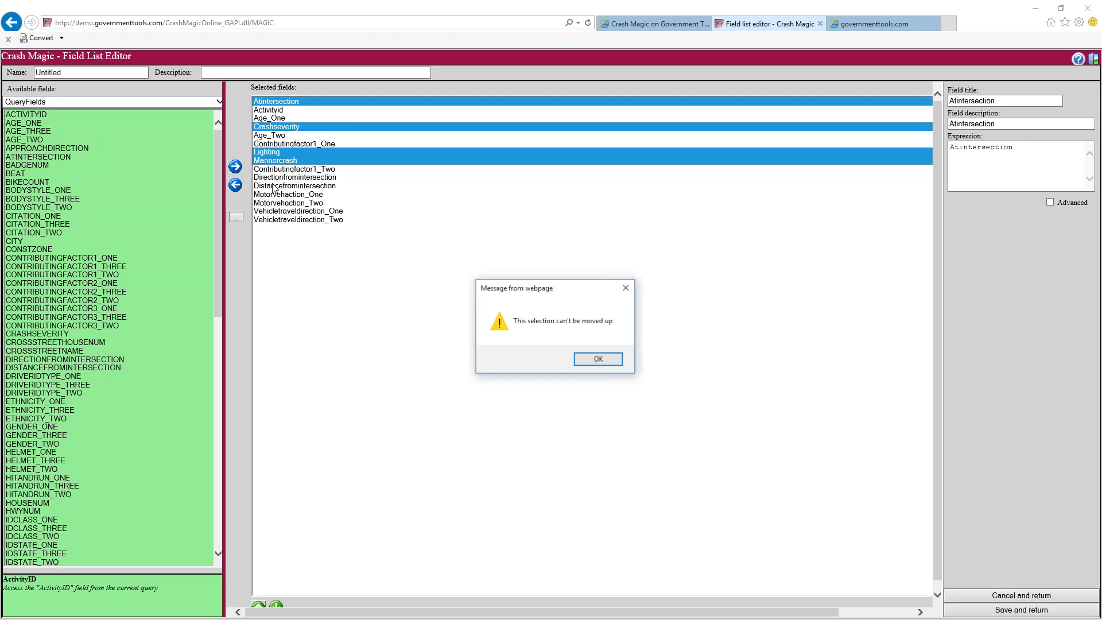
{"action": "left_click", "coordinate": [597, 360]}
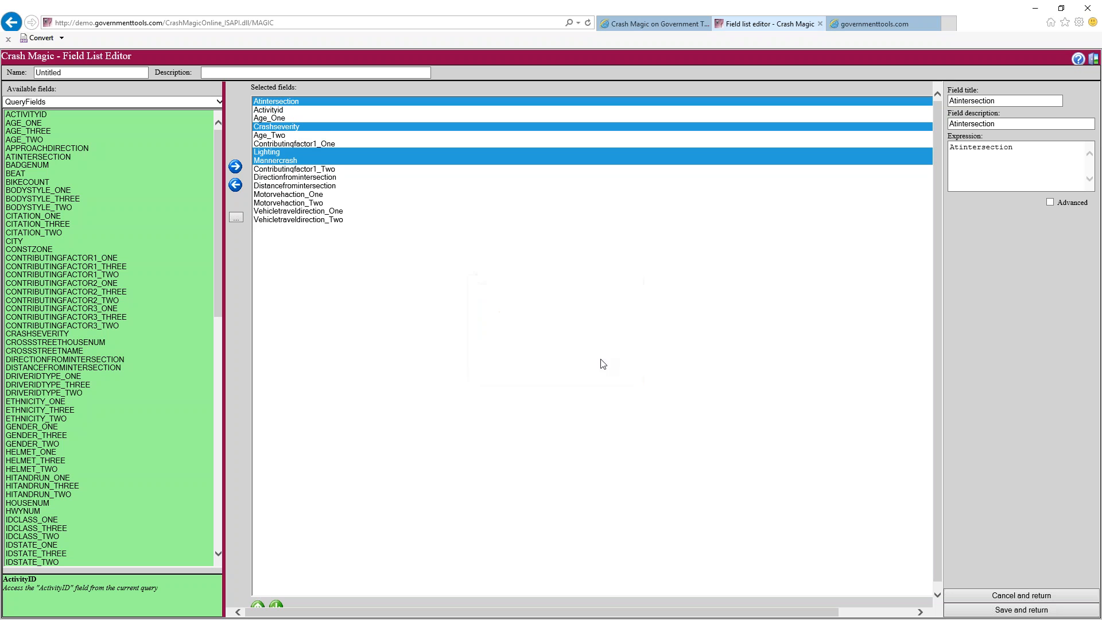
Move Age_One, Age_Two and Contributingfactor1_One down three places, and Activityid to the top
{"action": "left_click", "coordinate": [274, 119]}
{"action": "left_click", "coordinate": [277, 136], "text": "ctrl"}
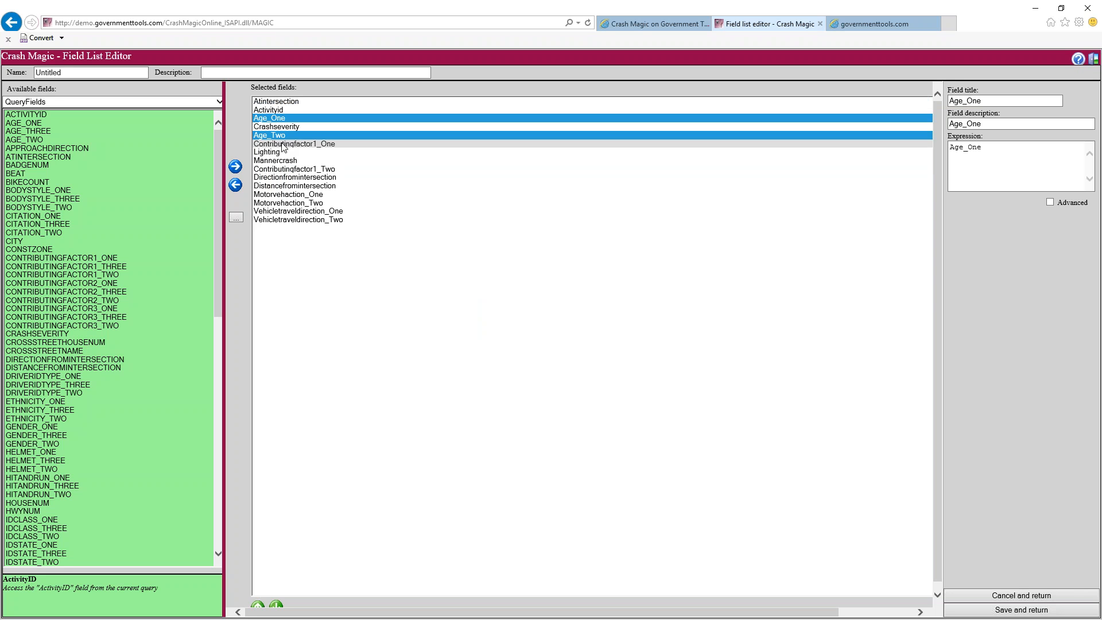
{"action": "left_click", "coordinate": [281, 144], "text": "ctrl"}
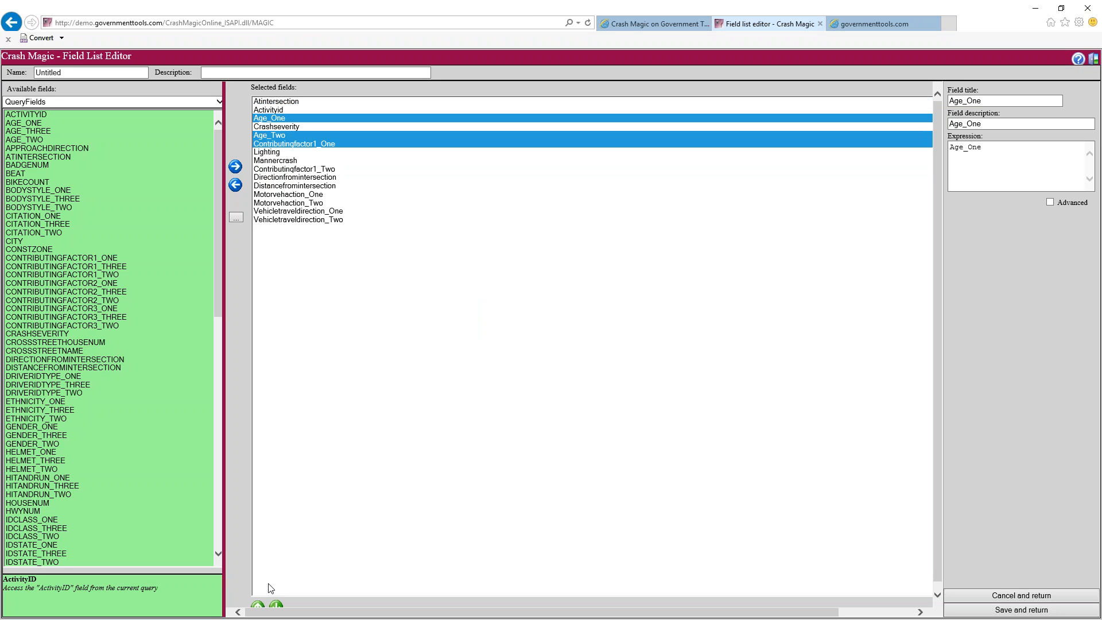
{"action": "left_click", "coordinate": [276, 606]}
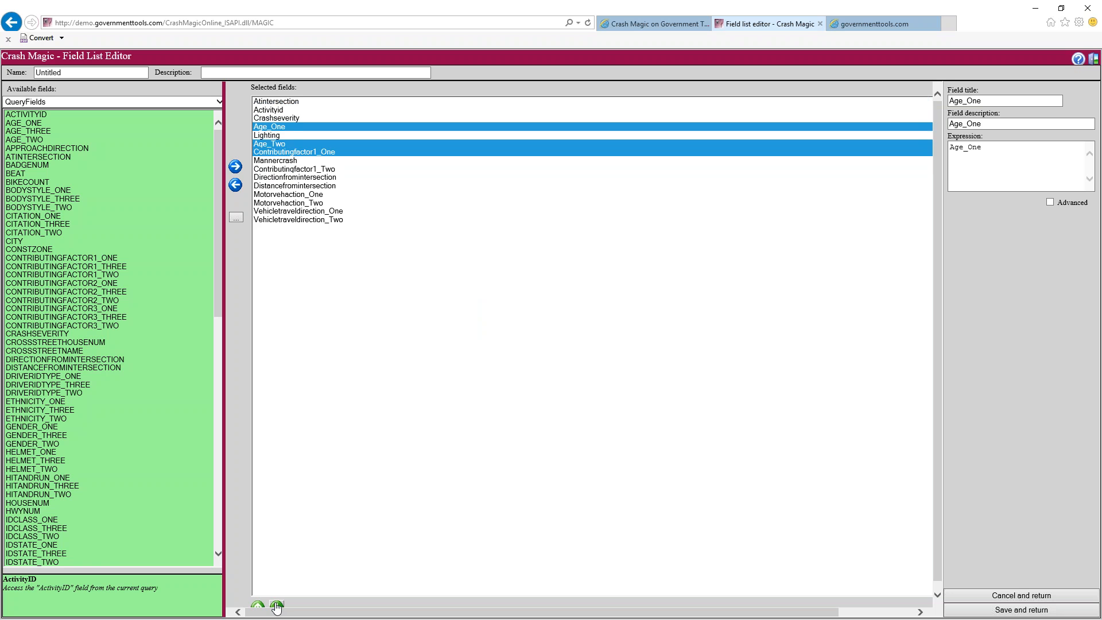
{"action": "left_click", "coordinate": [276, 606]}
{"action": "left_click", "coordinate": [276, 606]}
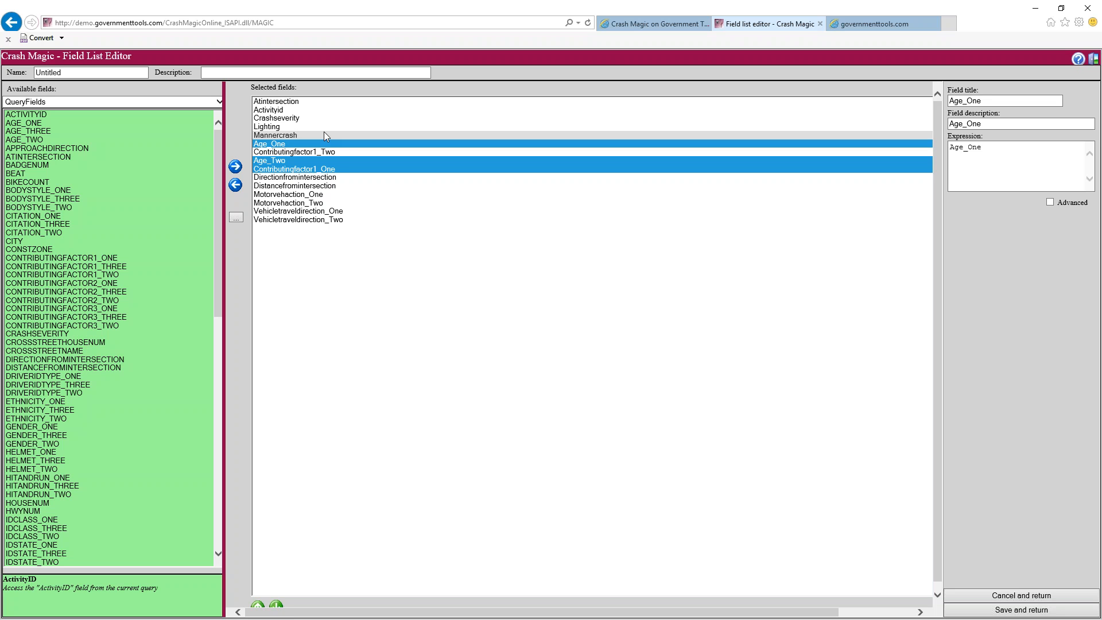
{"action": "left_click", "coordinate": [324, 135]}
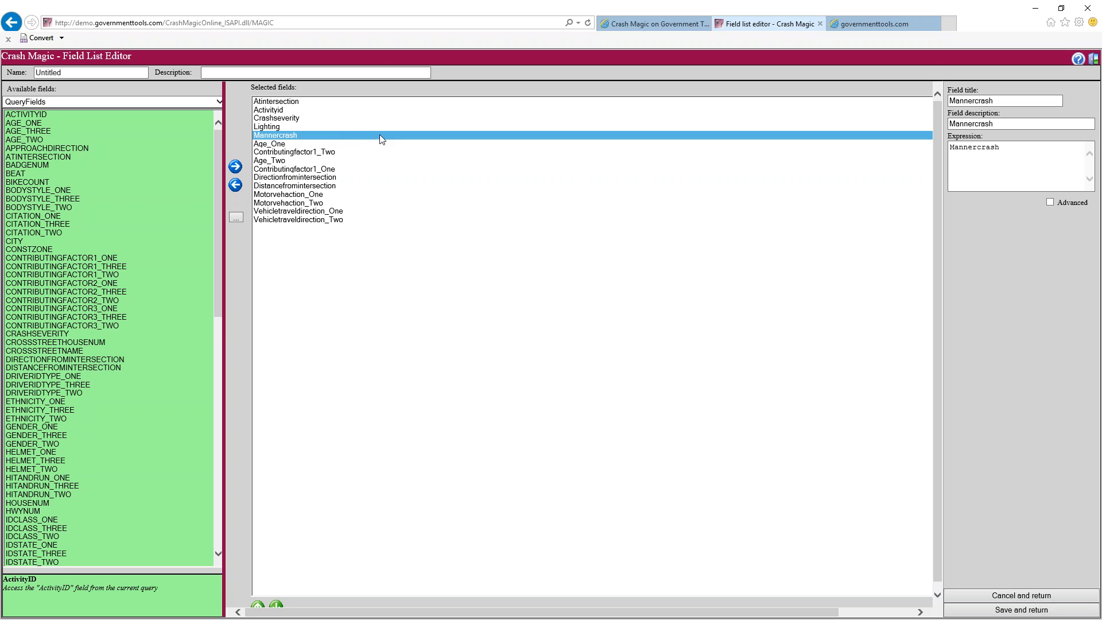
{"action": "left_click", "coordinate": [283, 110]}
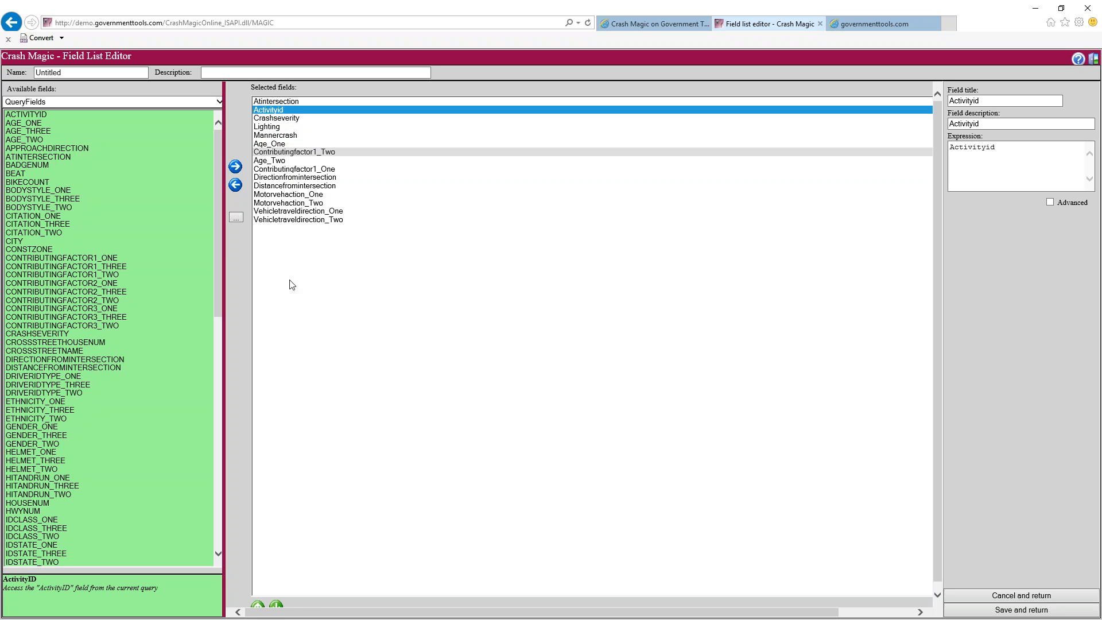
{"action": "left_click", "coordinate": [258, 606]}
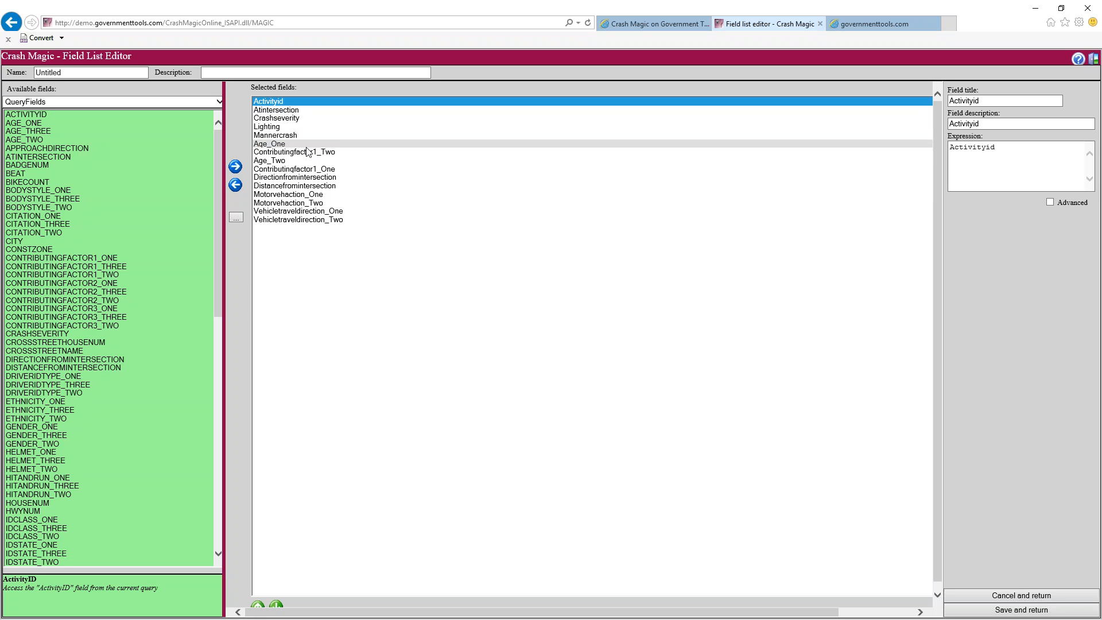
Change the Crashseverity field title to 'Severity'
{"action": "left_click", "coordinate": [284, 119]}
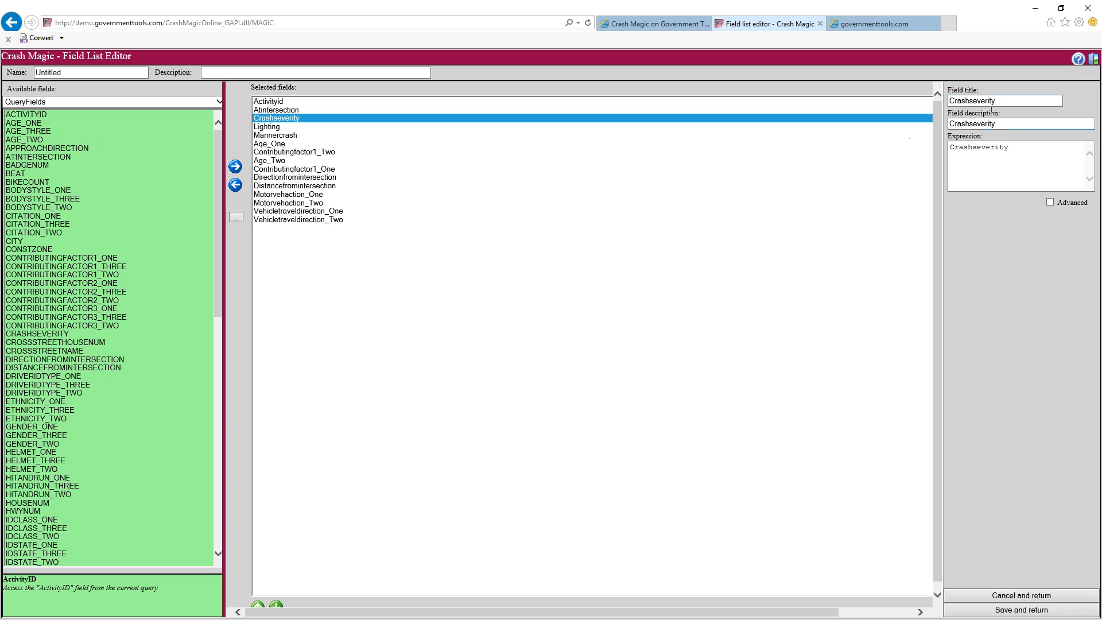
{"action": "left_click", "coordinate": [971, 102]}
{"action": "key", "text": "shift+Home"}
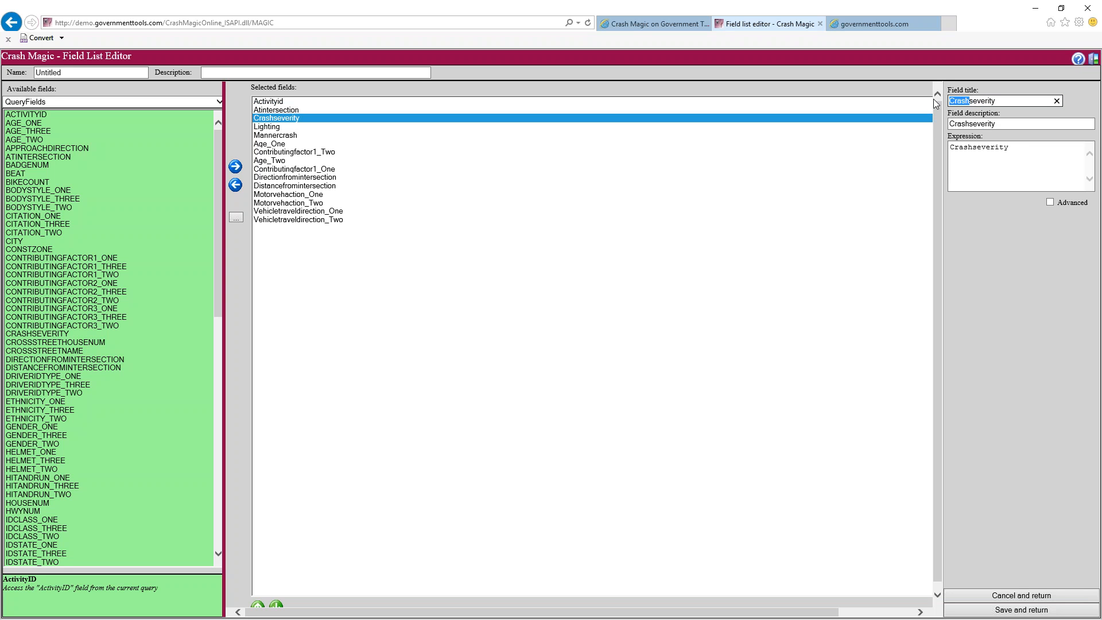
{"action": "type", "text": "S"}
{"action": "key", "text": "Delete"}
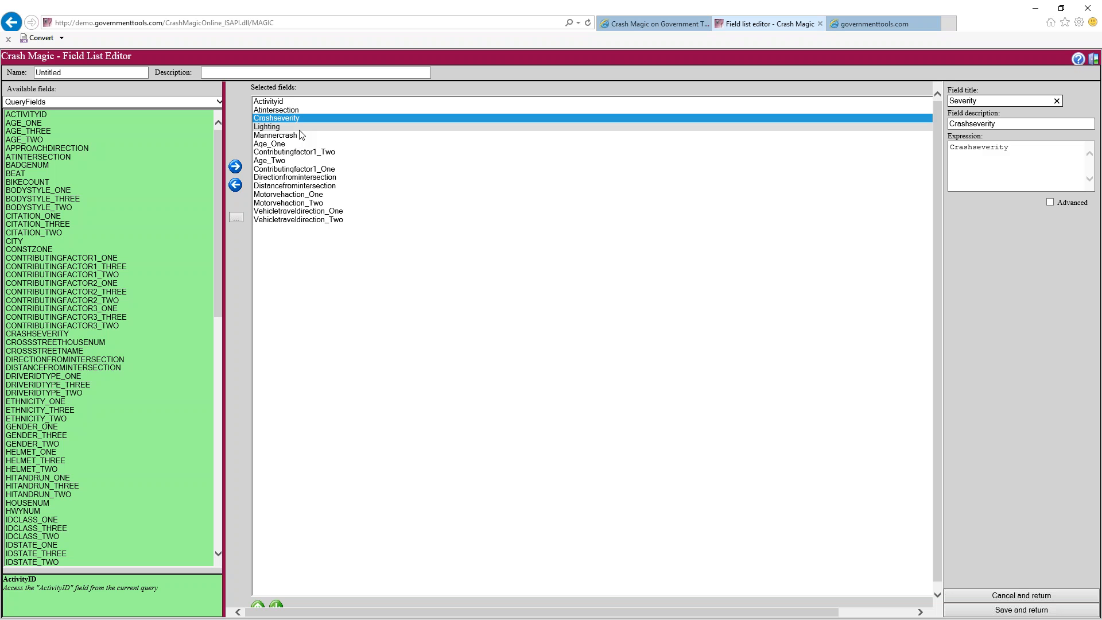
Shorten the Mannercrash field title to 'Manner'
{"action": "left_click", "coordinate": [315, 136]}
{"action": "left_click_drag", "start_coordinate": [974, 101], "coordinate": [1026, 102]}
{"action": "key", "text": "BackSpace"}
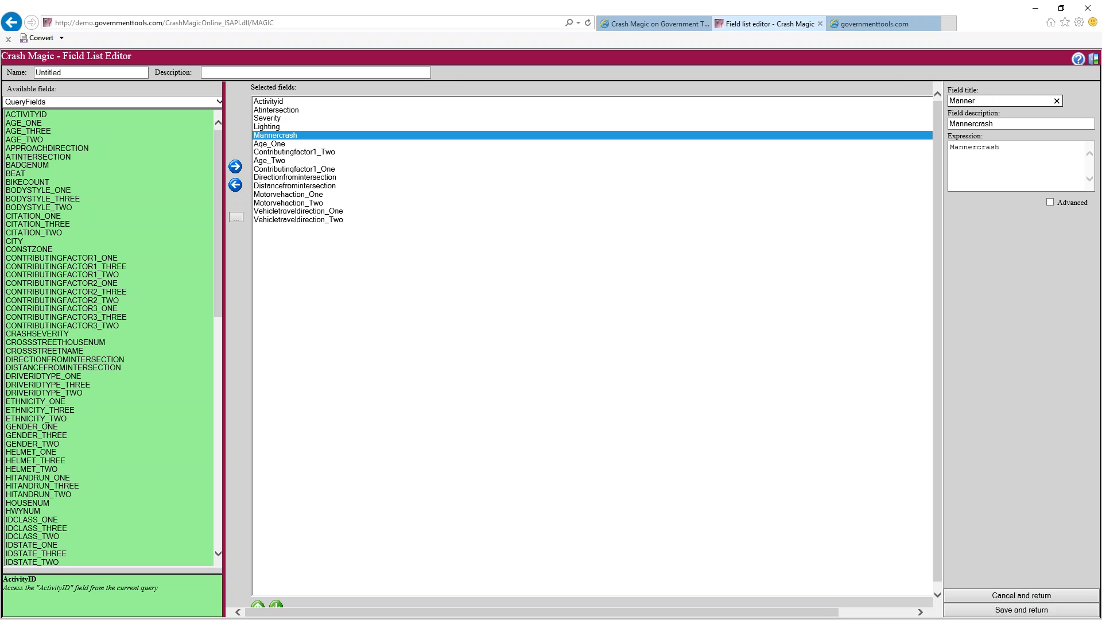
Move Age_One down and place Contributingfactor1_Two below Contributingfactor1_One
{"action": "left_click", "coordinate": [297, 144]}
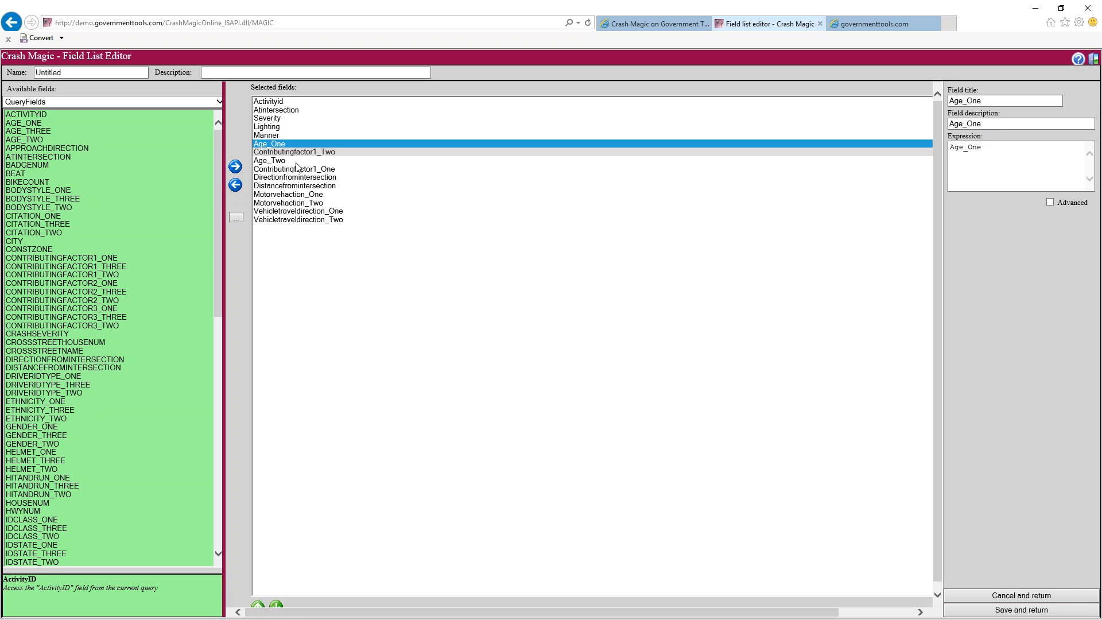
{"action": "left_click", "coordinate": [276, 605]}
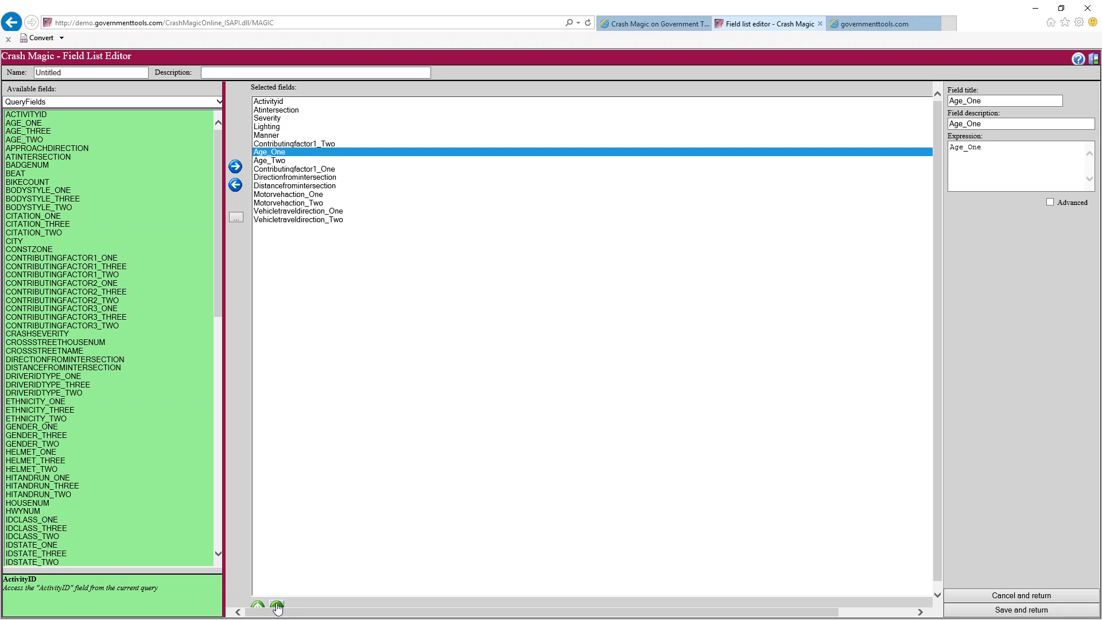
{"action": "left_click", "coordinate": [281, 144]}
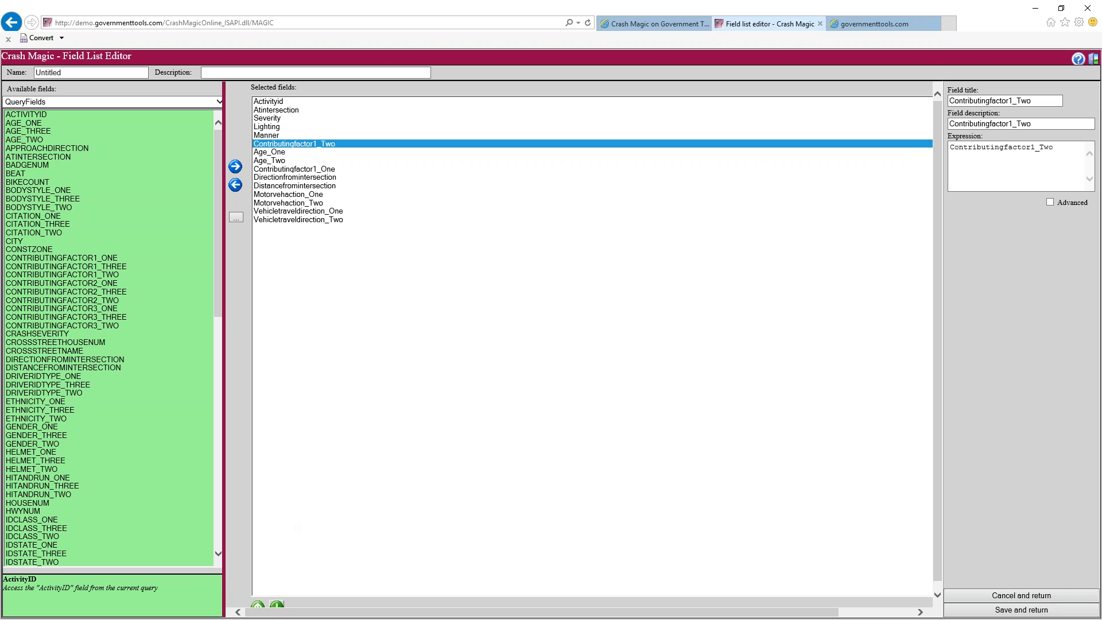
{"action": "left_click", "coordinate": [273, 605]}
{"action": "left_click", "coordinate": [276, 605]}
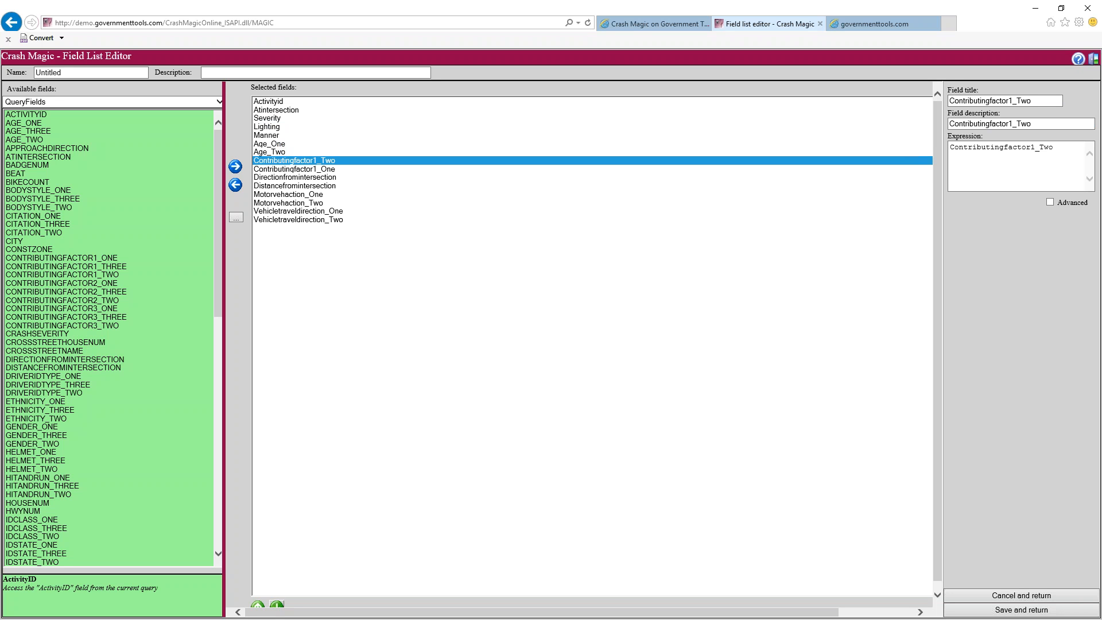
{"action": "left_click", "coordinate": [276, 605]}
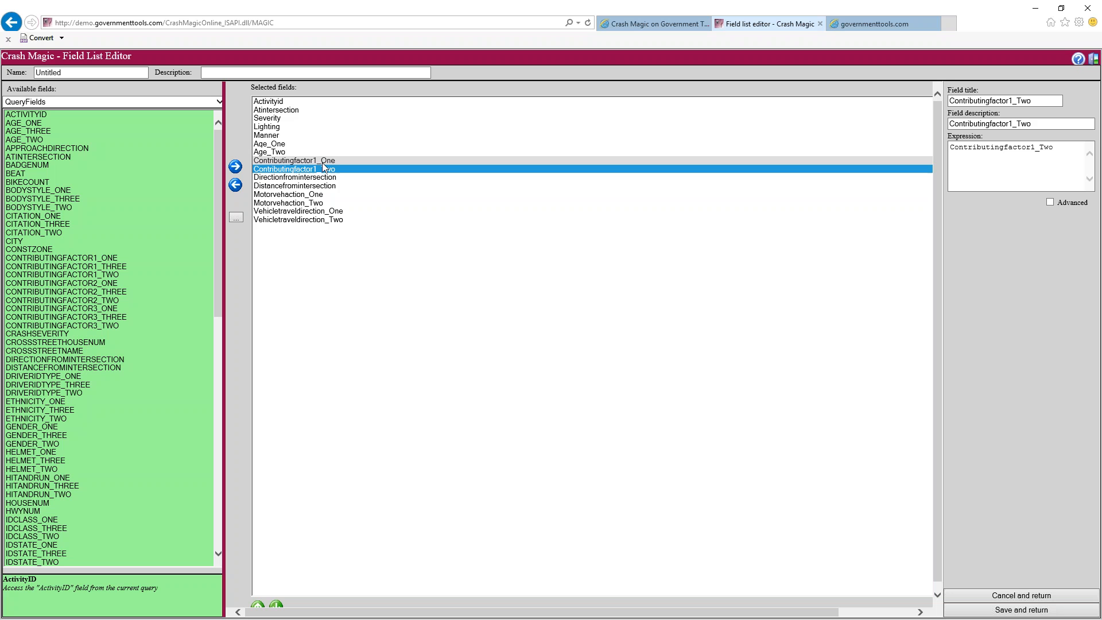
Move Directionfromintersection and Distancefromintersection up to sit just below Atintersection
{"action": "left_click", "coordinate": [310, 177]}
{"action": "left_click", "coordinate": [310, 185], "text": "shift"}
{"action": "left_click", "coordinate": [258, 604]}
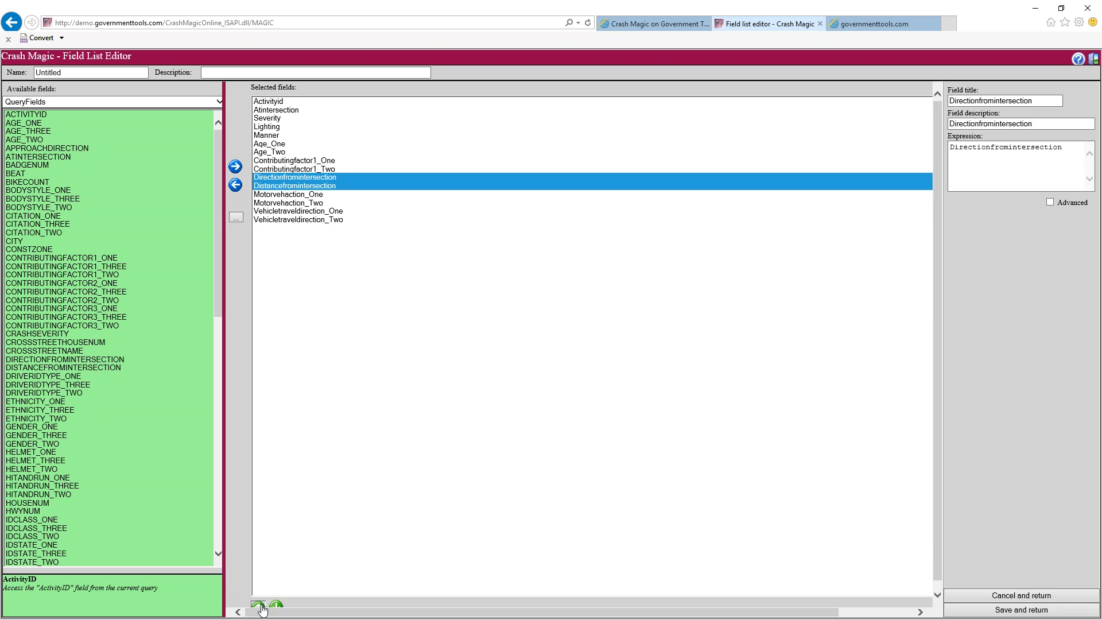
{"action": "left_click", "coordinate": [258, 606]}
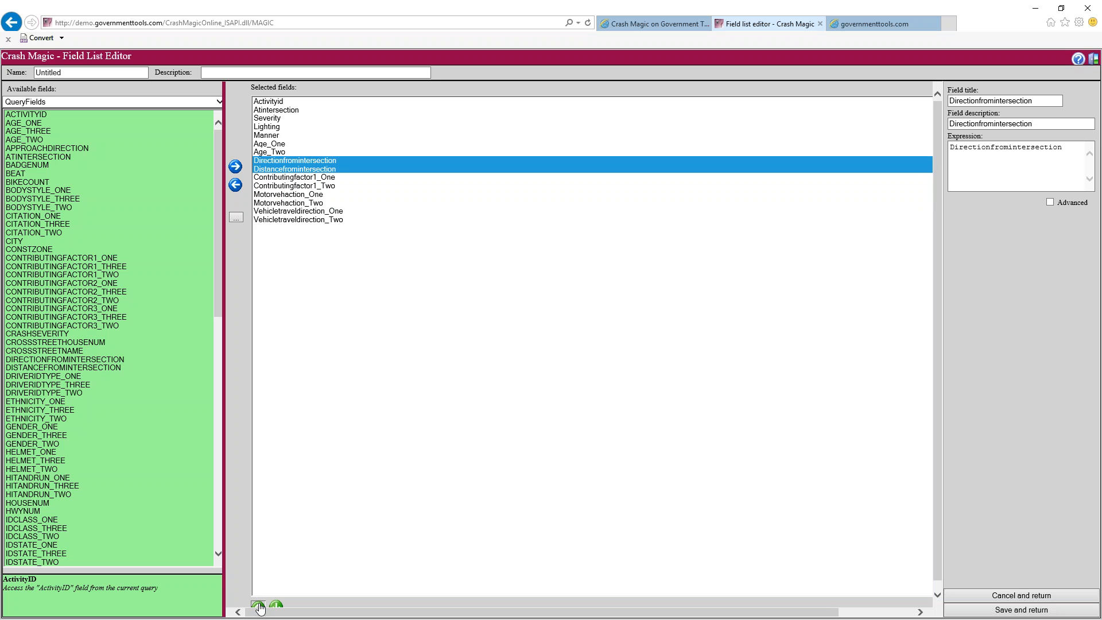
{"action": "left_click", "coordinate": [259, 606]}
{"action": "left_click", "coordinate": [258, 605]}
{"action": "left_click", "coordinate": [258, 606]}
{"action": "left_click", "coordinate": [258, 606]}
{"action": "left_click", "coordinate": [259, 606]}
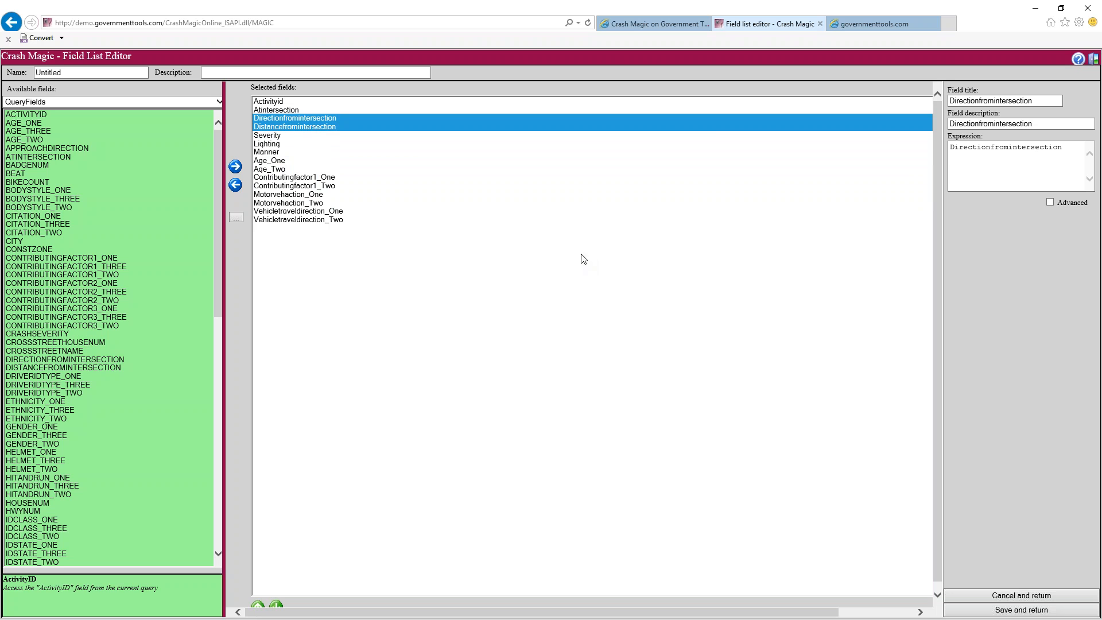
{"action": "left_click", "coordinate": [310, 119]}
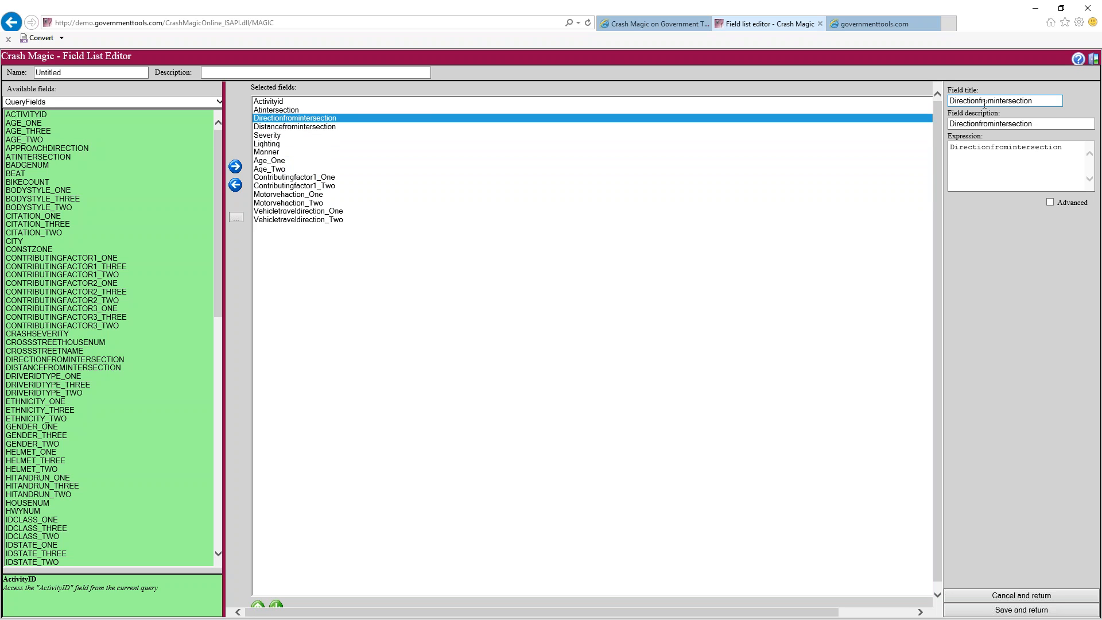
Remove 'fromintersection' from both titles, leaving Direction and Distance, and save the list
{"action": "left_click_drag", "start_coordinate": [980, 100], "coordinate": [1100, 98]}
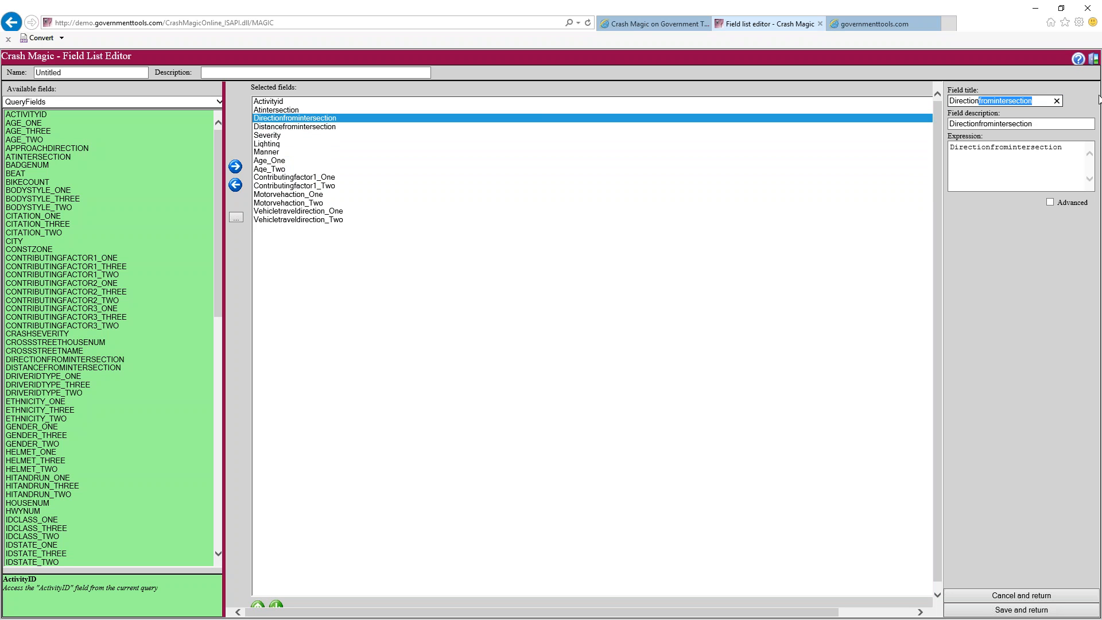
{"action": "key", "text": "Delete"}
{"action": "left_click", "coordinate": [593, 128]}
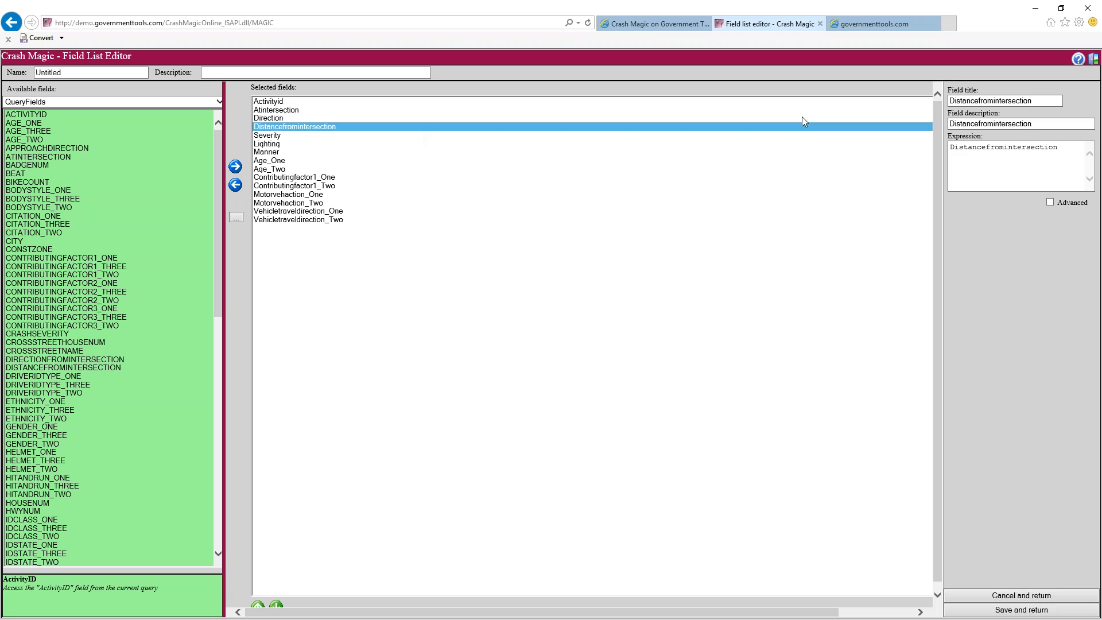
{"action": "left_click_drag", "start_coordinate": [978, 101], "coordinate": [1100, 101]}
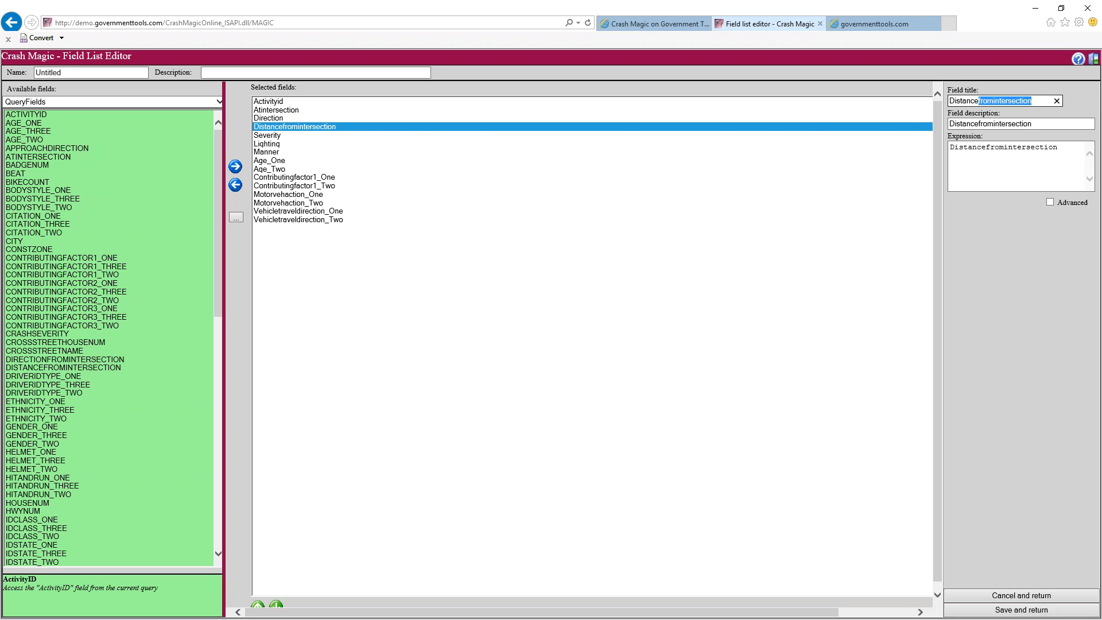
{"action": "key", "text": "Delete"}
{"action": "left_click", "coordinate": [310, 143]}
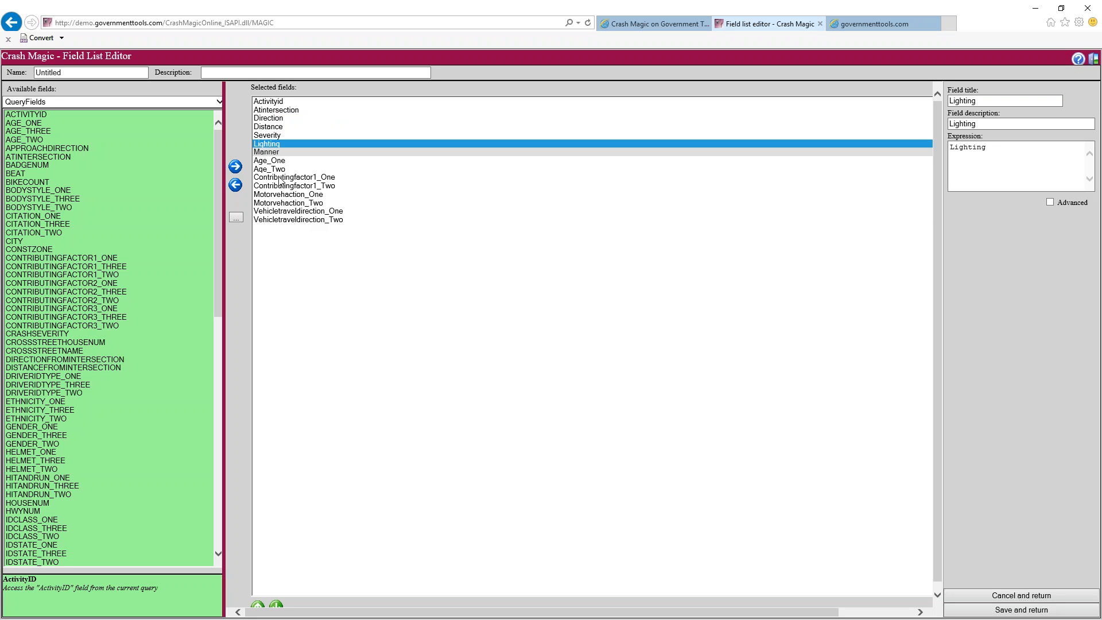
{"action": "left_click", "coordinate": [1009, 611]}
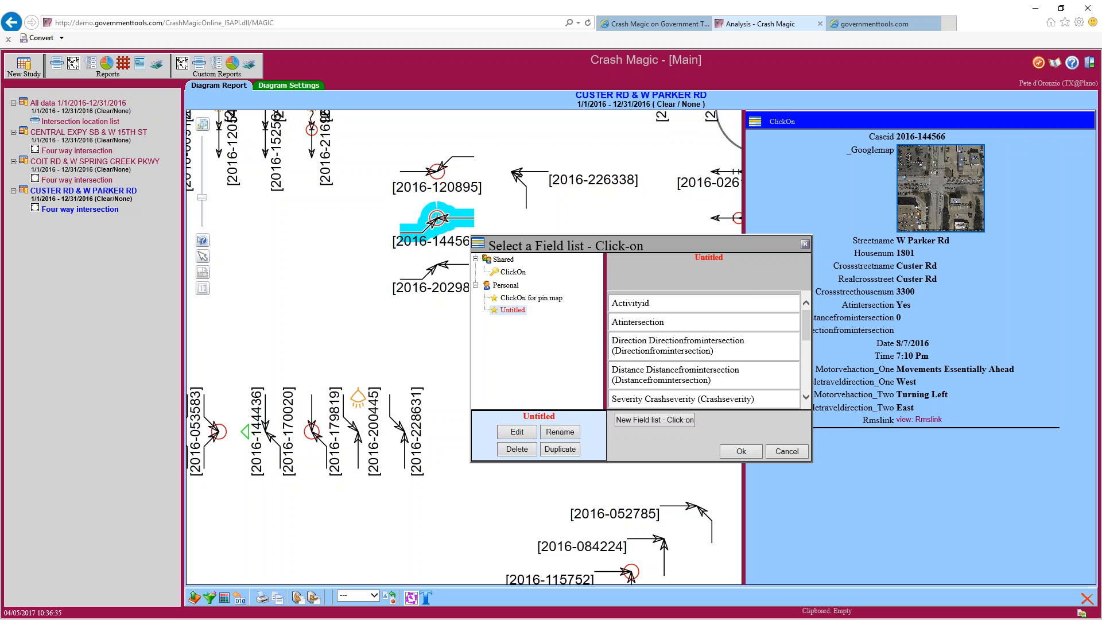
Rename the Untitled field list to 'Basic' and use it as the click-on list
{"action": "left_click", "coordinate": [560, 433]}
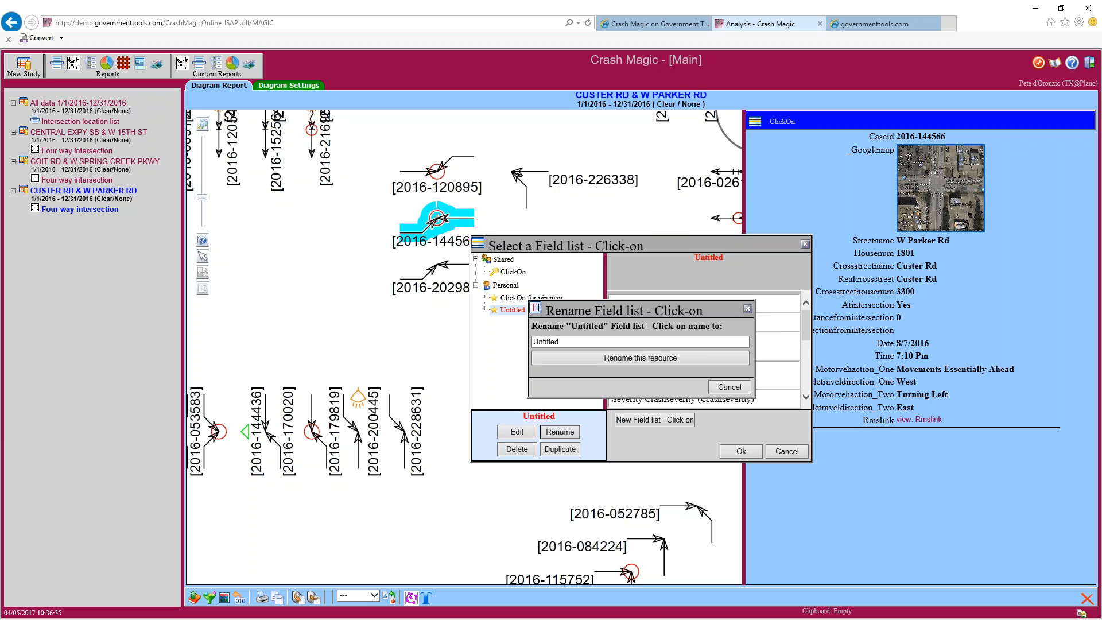
{"action": "double_click", "coordinate": [587, 340]}
{"action": "type", "text": "Basic"}
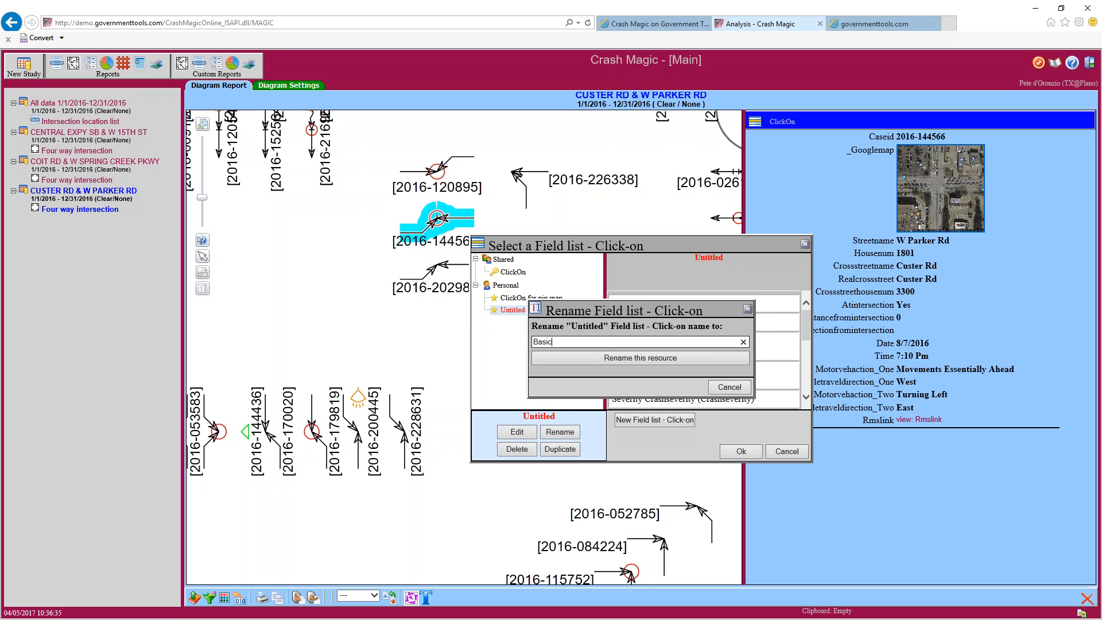
{"action": "left_click", "coordinate": [603, 360]}
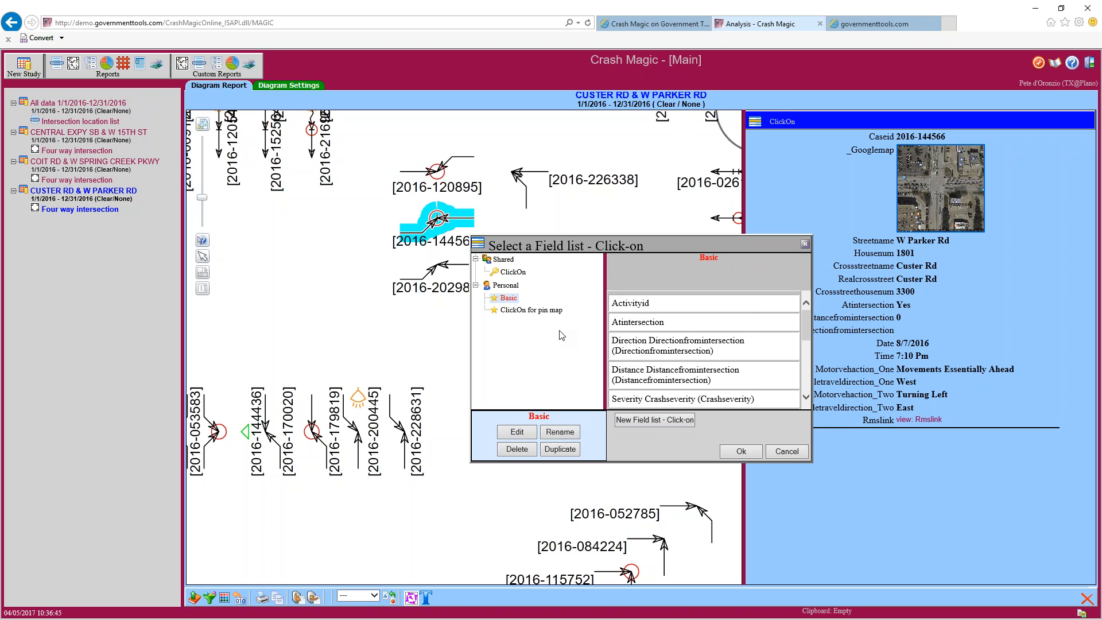
{"action": "left_click", "coordinate": [739, 455]}
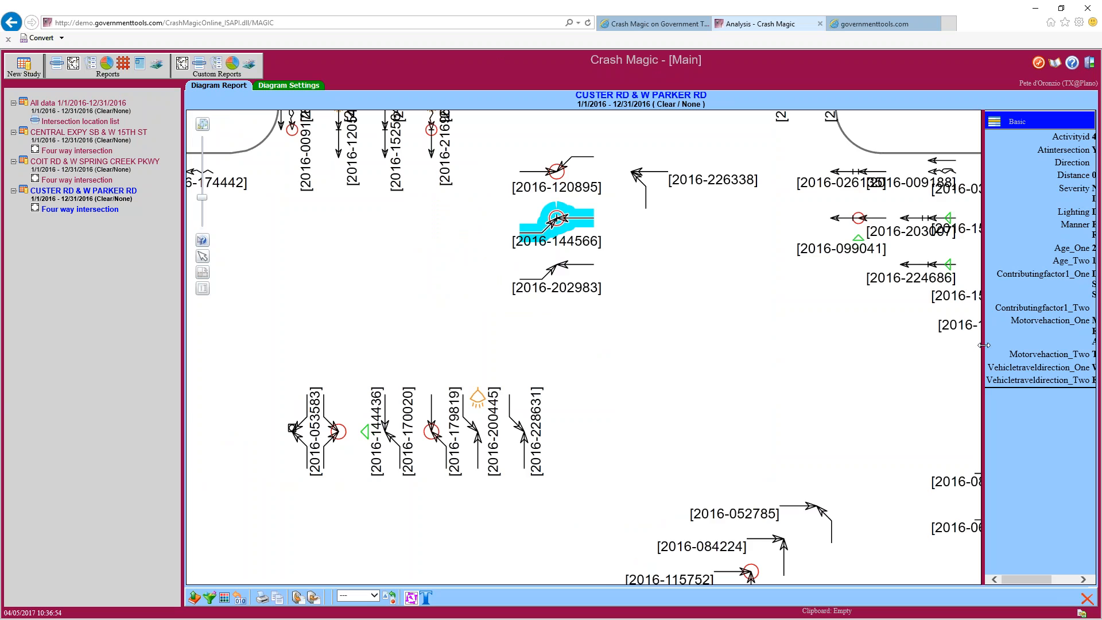
Widen the click-on panel and review the Direction, Severity, Manner and Contributingfactor1_One rows
{"action": "left_click_drag", "start_coordinate": [984, 345], "coordinate": [770, 349]}
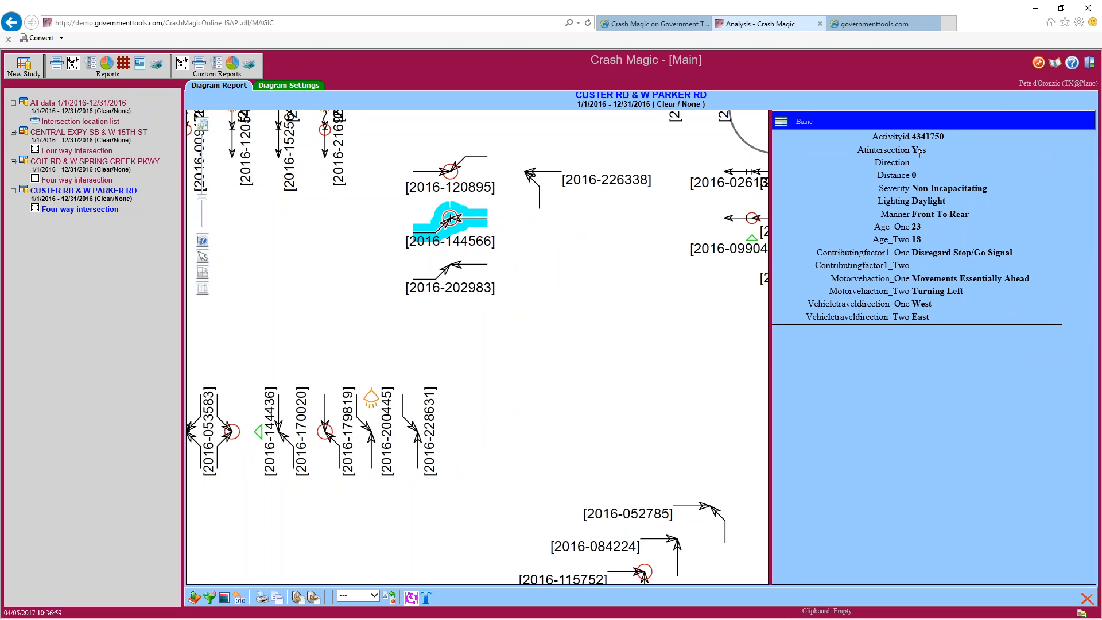
{"action": "left_click_drag", "start_coordinate": [909, 165], "coordinate": [881, 173]}
{"action": "double_click", "coordinate": [909, 191]}
{"action": "left_click", "coordinate": [913, 236]}
{"action": "double_click", "coordinate": [907, 215]}
{"action": "left_click_drag", "start_coordinate": [911, 254], "coordinate": [823, 257]}
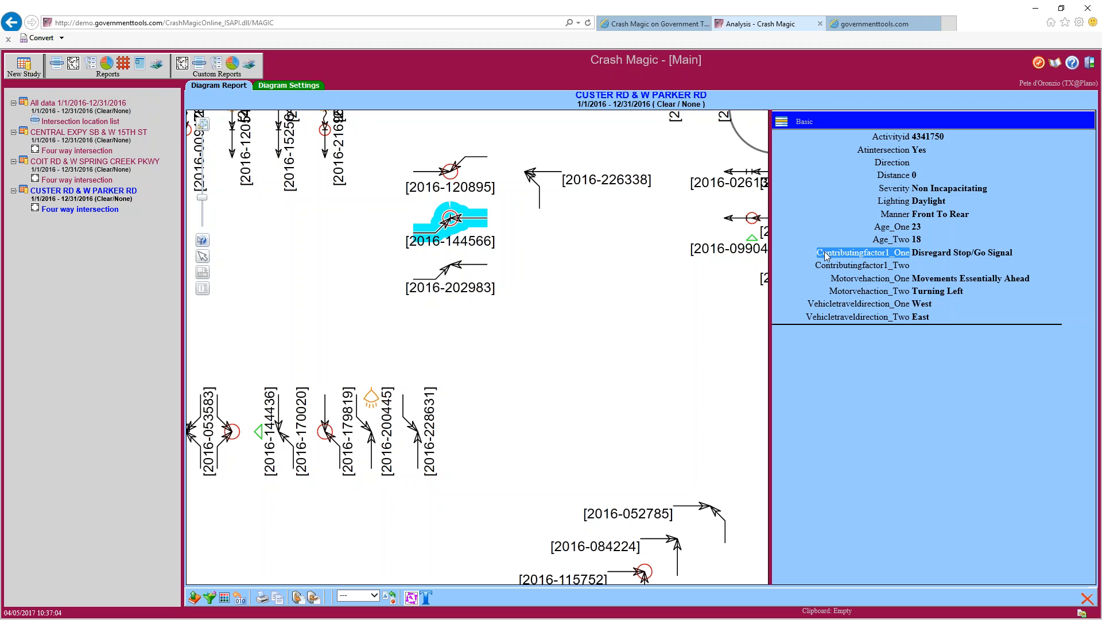
{"action": "left_click", "coordinate": [916, 273]}
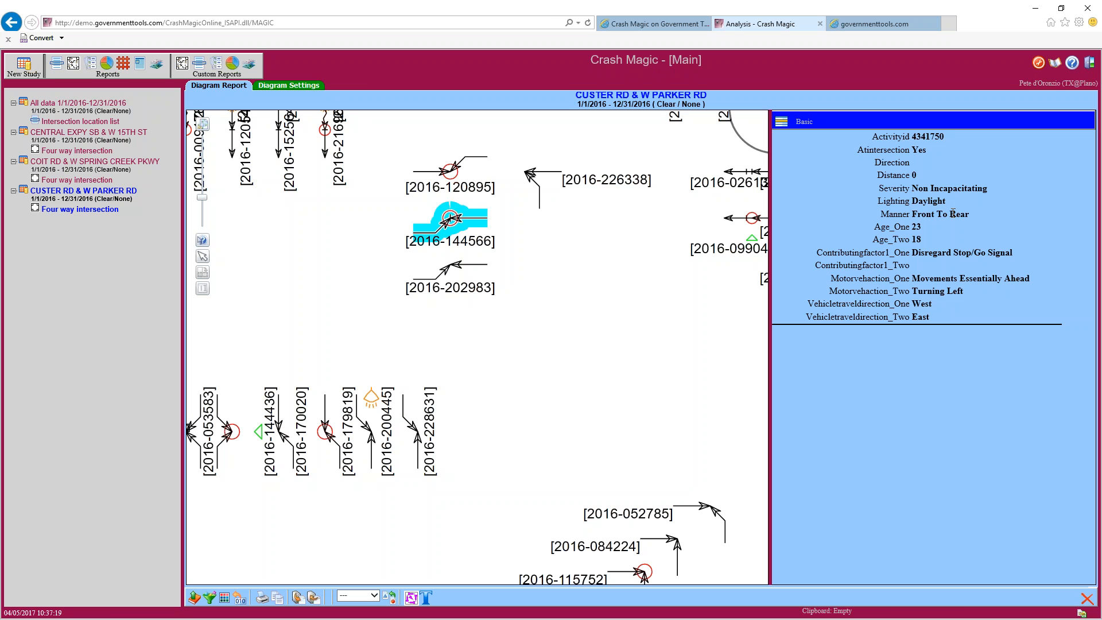
{"action": "left_click_drag", "start_coordinate": [973, 218], "coordinate": [907, 218]}
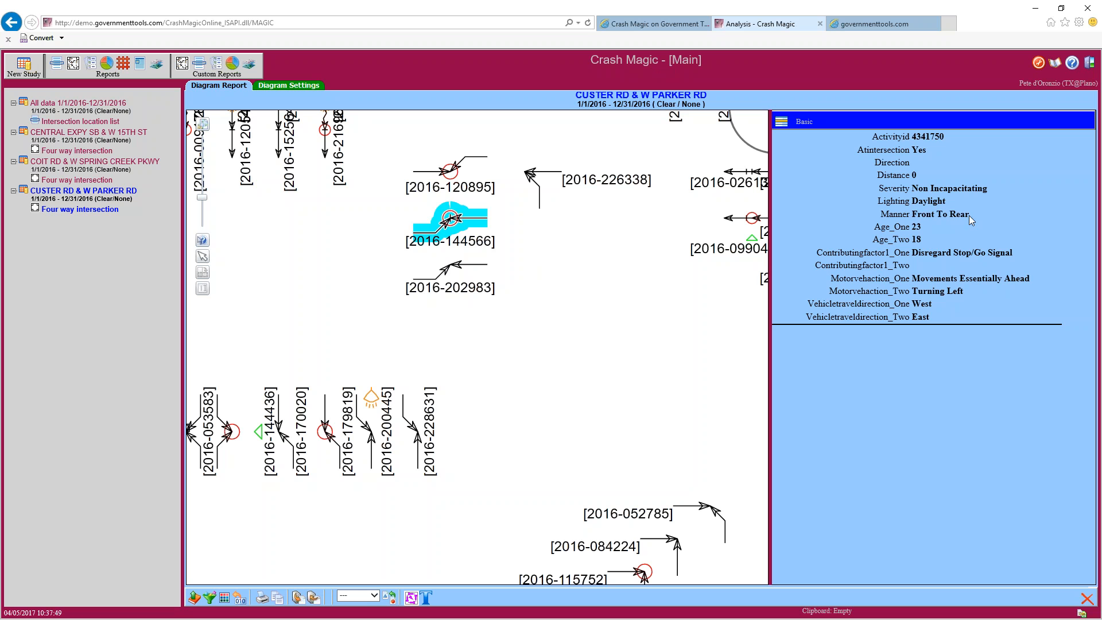
{"action": "left_click_drag", "start_coordinate": [970, 216], "coordinate": [922, 215]}
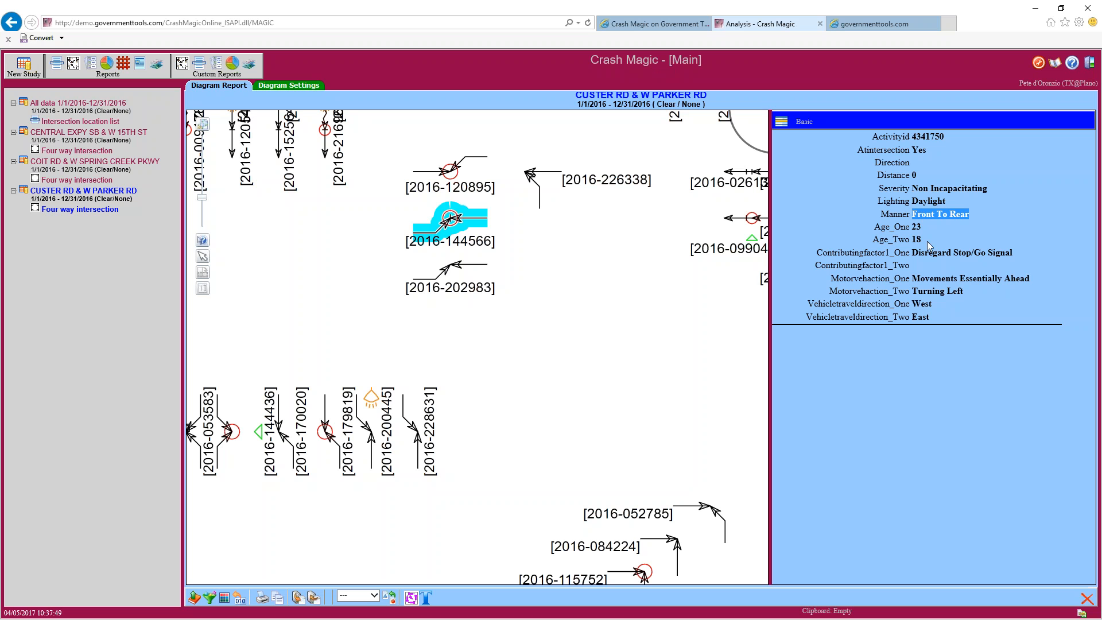
{"action": "mouse_move", "coordinate": [930, 317]}
{"action": "left_mouse_down"}
{"action": "mouse_move", "coordinate": [912, 317]}
{"action": "mouse_move", "coordinate": [924, 305]}
{"action": "mouse_move", "coordinate": [913, 305]}
{"action": "left_mouse_up"}
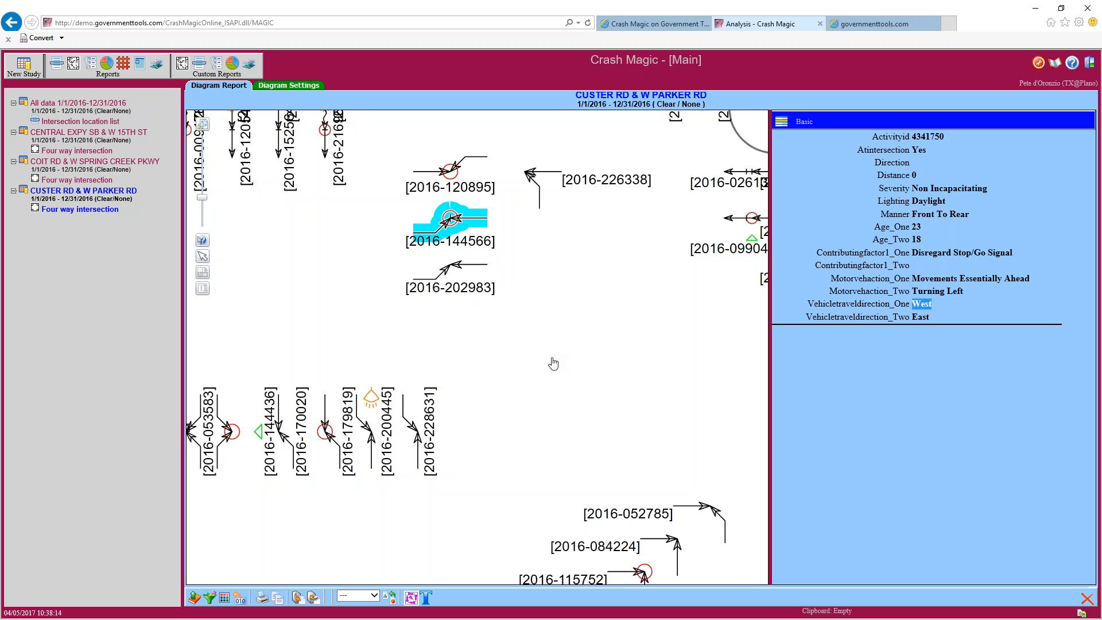
{"action": "left_click", "coordinate": [371, 436]}
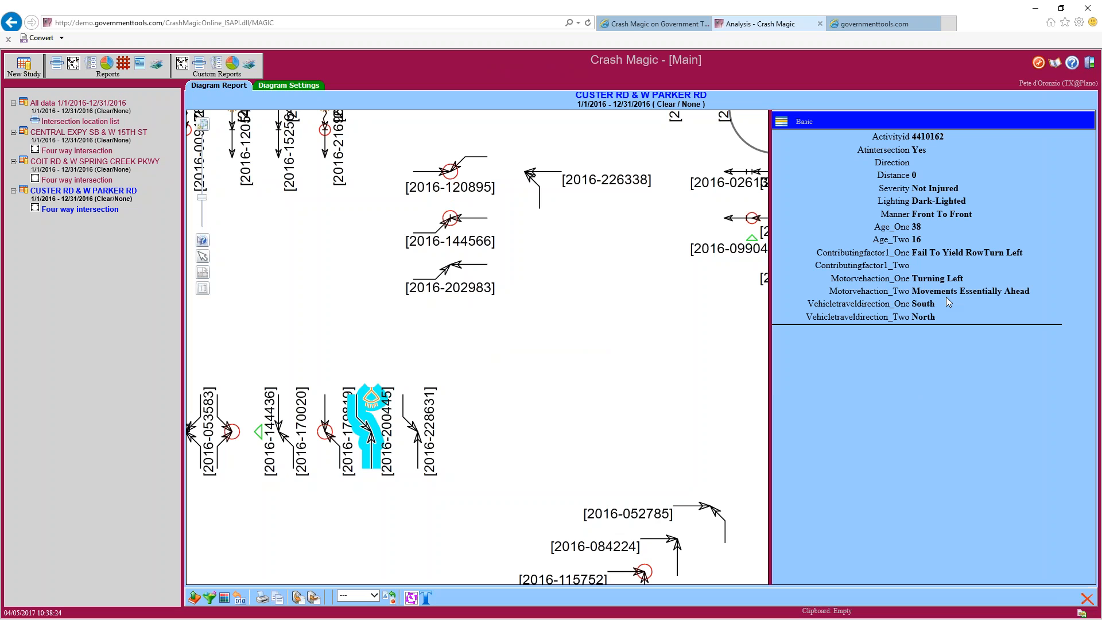
{"action": "left_click_drag", "start_coordinate": [972, 200], "coordinate": [911, 202]}
{"action": "left_click", "coordinate": [328, 437]}
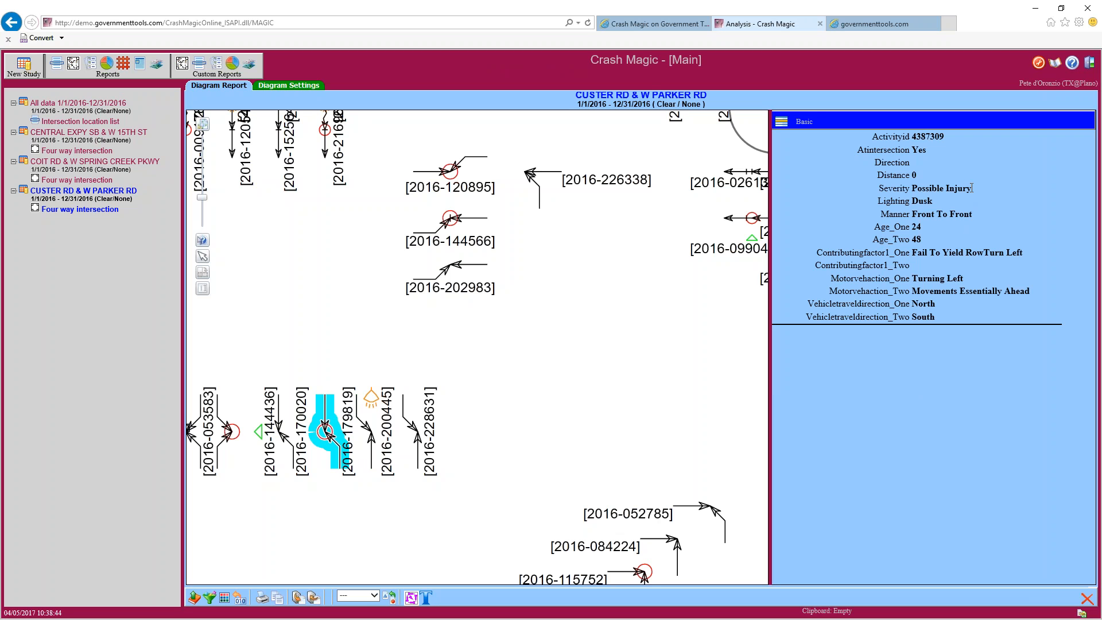
{"action": "left_click_drag", "start_coordinate": [973, 190], "coordinate": [934, 188]}
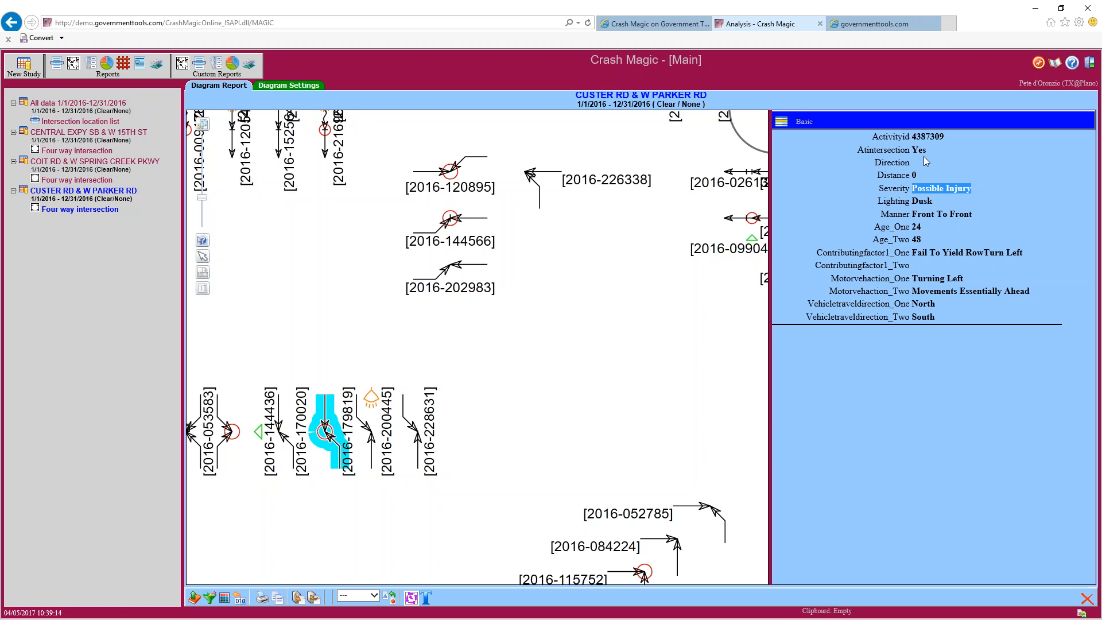
Switch the info panel's field list from Basic to the shared ClickOn list
{"action": "left_click", "coordinate": [781, 123]}
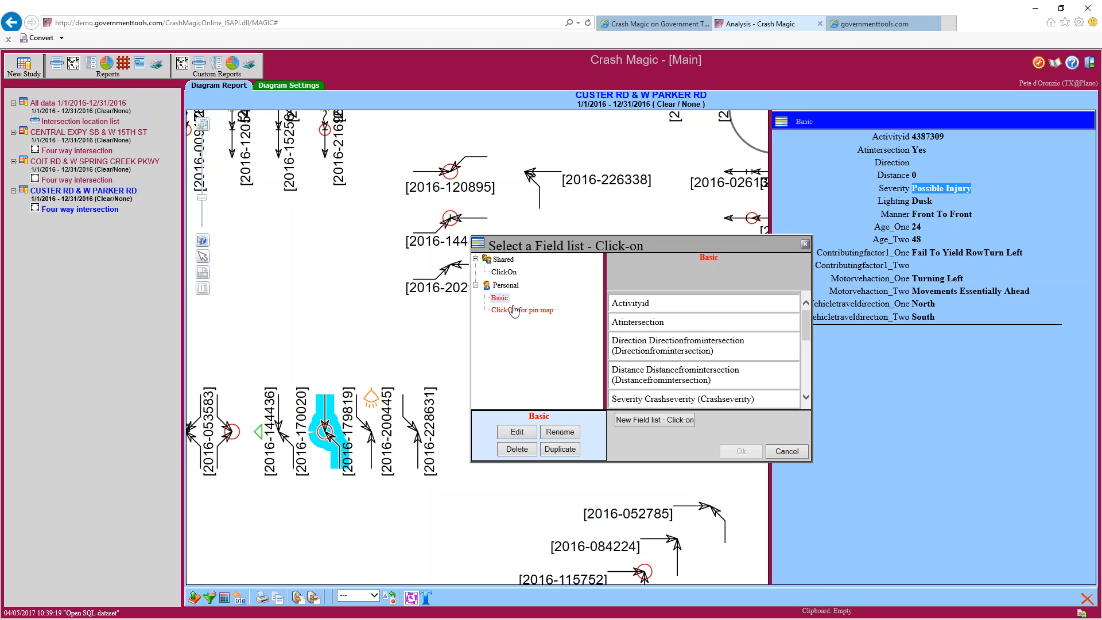
{"action": "left_click", "coordinate": [504, 271]}
{"action": "left_click", "coordinate": [736, 451]}
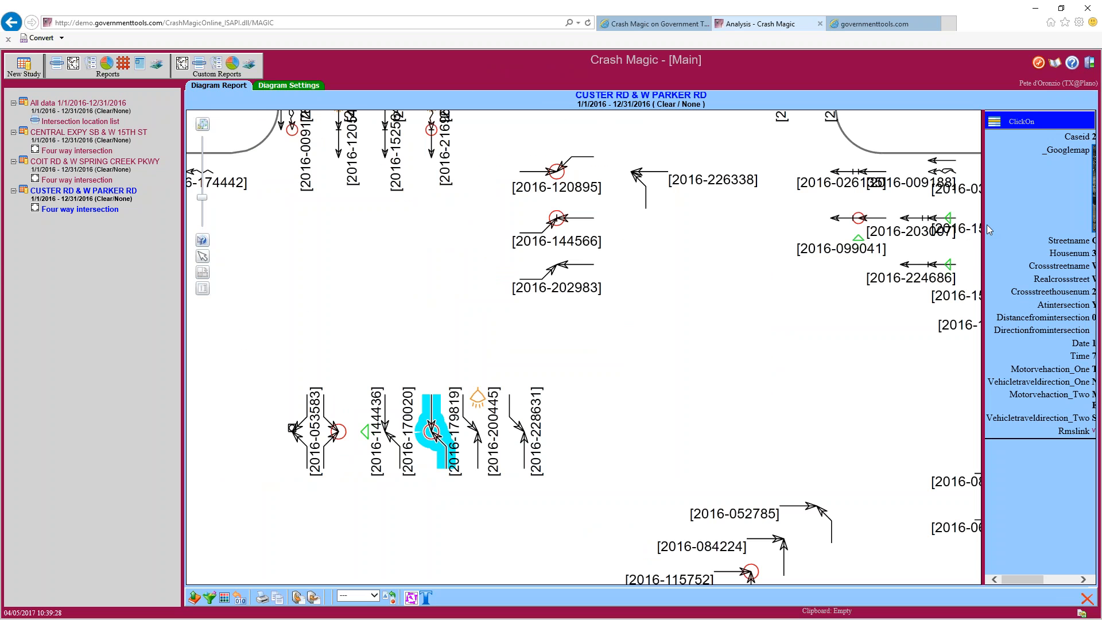
Widen the ClickOn panel to reveal the full crash details and map, then go to Diagram Settings
{"action": "left_click_drag", "start_coordinate": [986, 225], "coordinate": [865, 229]}
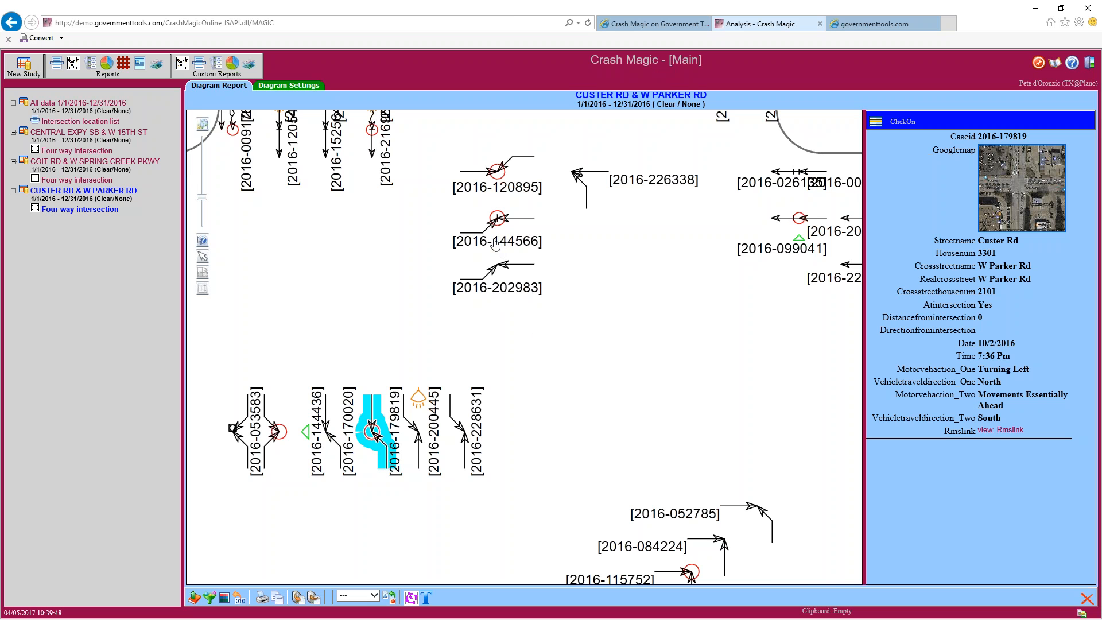
{"action": "left_click_drag", "start_coordinate": [497, 242], "coordinate": [503, 243]}
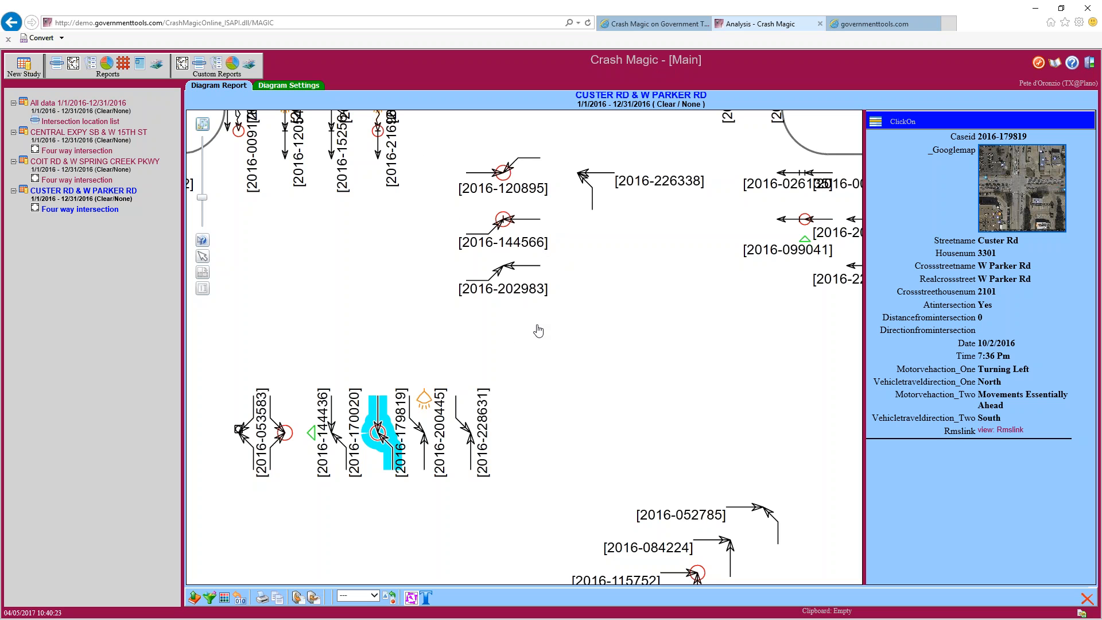
{"action": "left_click", "coordinate": [286, 87]}
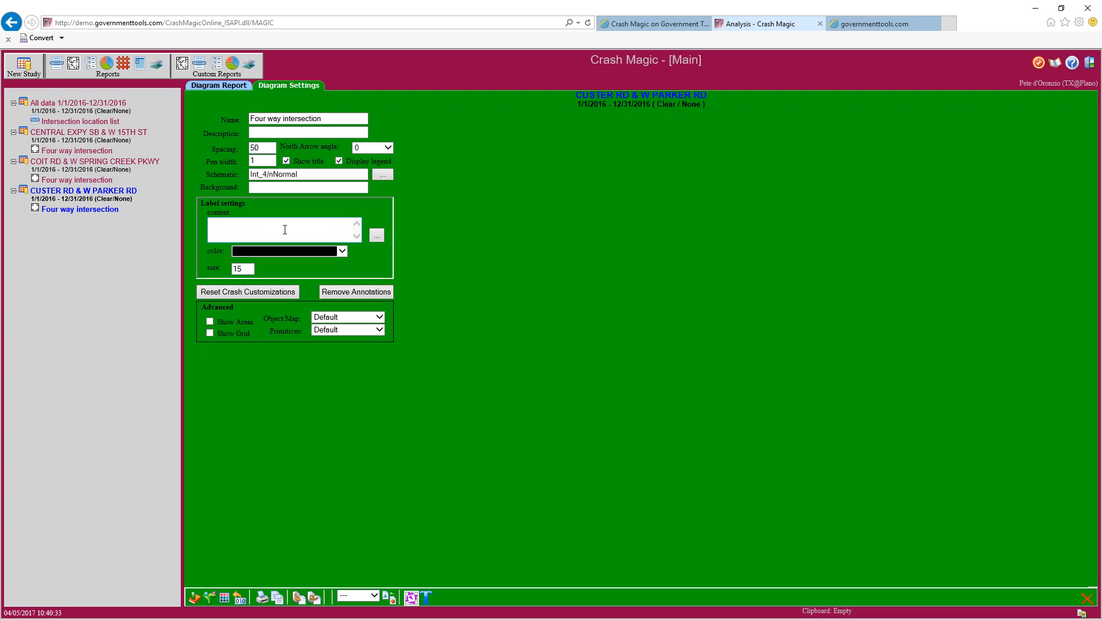
{"action": "left_click", "coordinate": [263, 229]}
{"action": "type", "text": "asdf"}
{"action": "key", "text": "BackSpace"}
{"action": "key", "text": "BackSpace"}
{"action": "key", "text": "BackSpace"}
{"action": "left_click", "coordinate": [377, 236]}
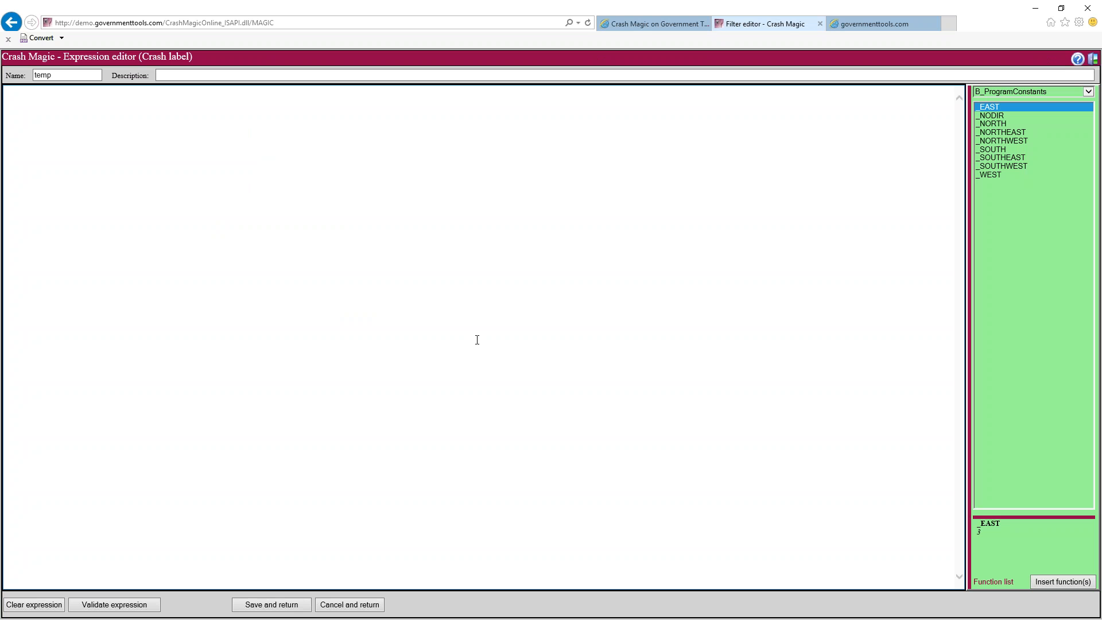
{"action": "left_click", "coordinate": [1089, 92]}
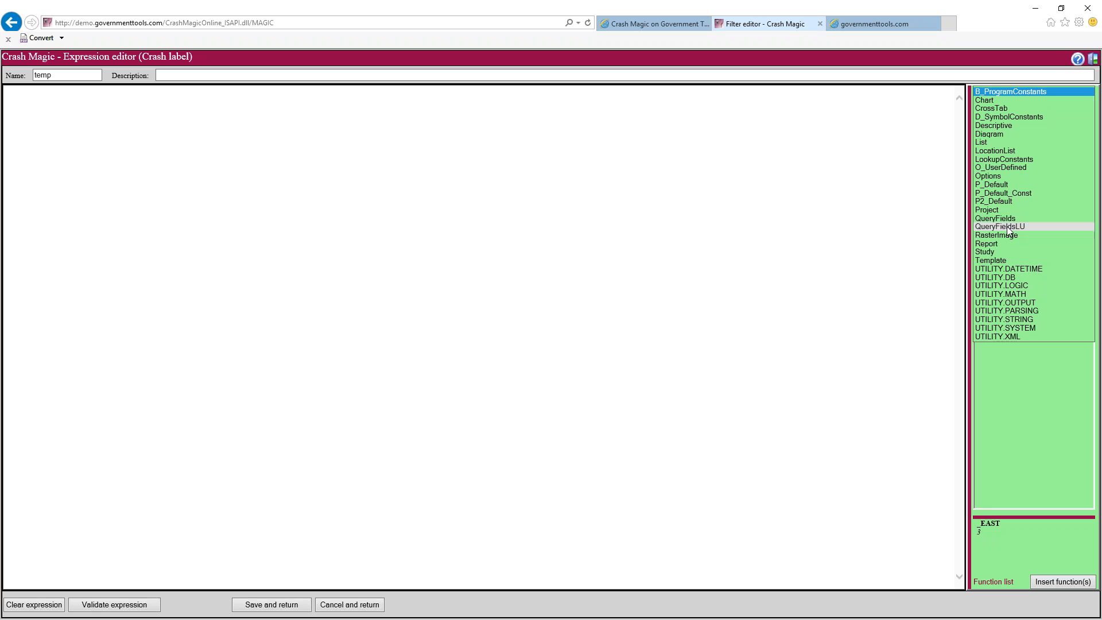
{"action": "left_click", "coordinate": [1008, 227]}
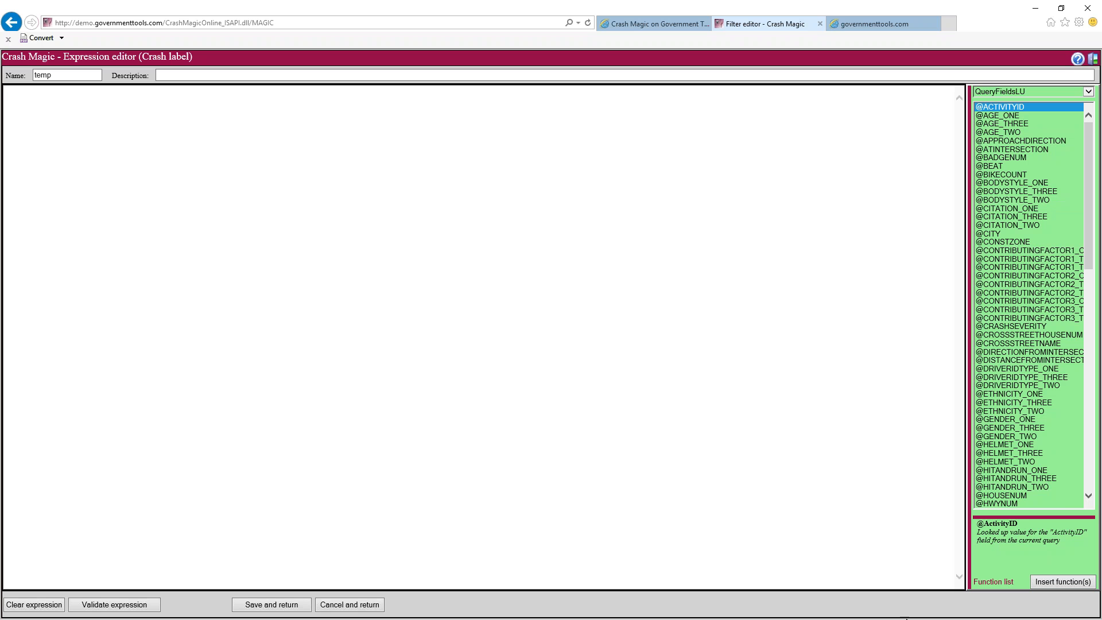
{"action": "left_click", "coordinate": [1058, 581]}
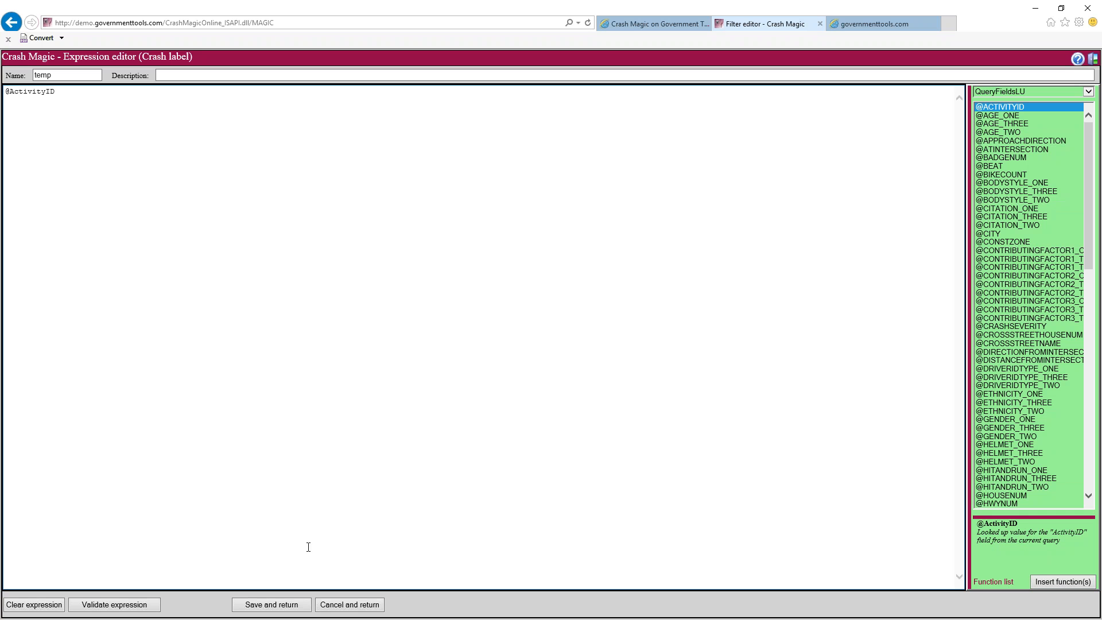
{"action": "left_click", "coordinate": [272, 604]}
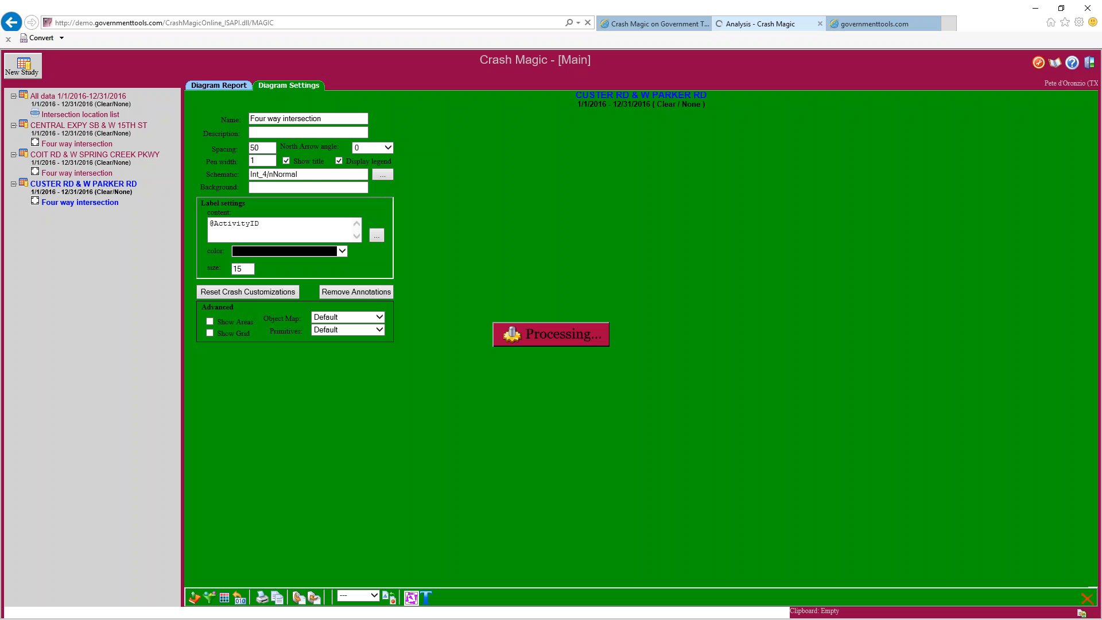
{"action": "double_click", "coordinate": [245, 223]}
{"action": "left_click_drag", "start_coordinate": [212, 224], "coordinate": [209, 223]}
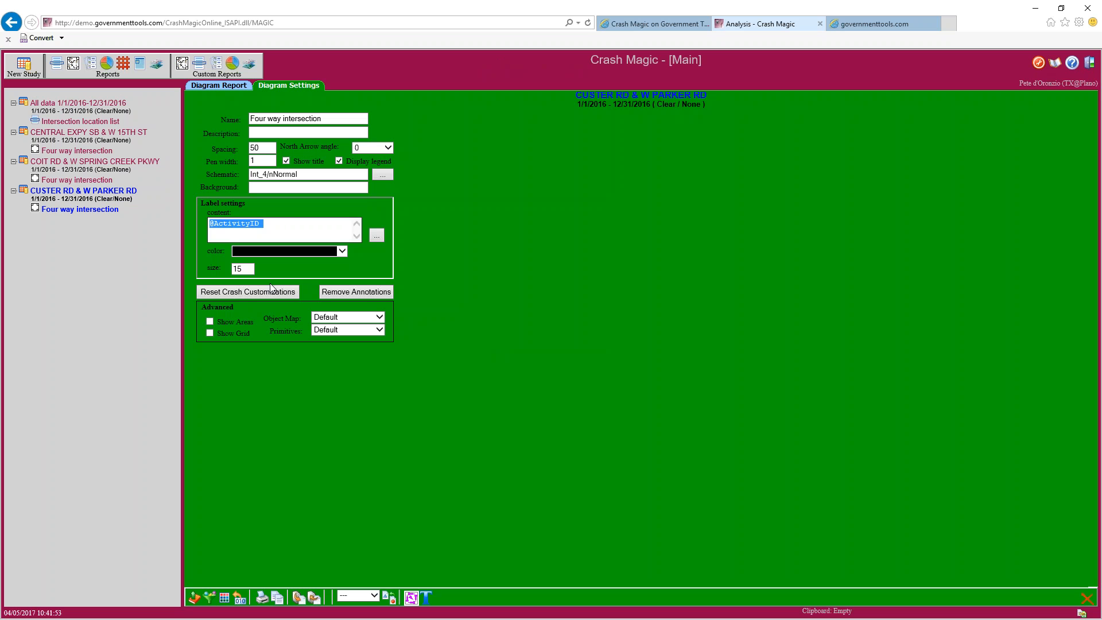
{"action": "left_click", "coordinate": [305, 252]}
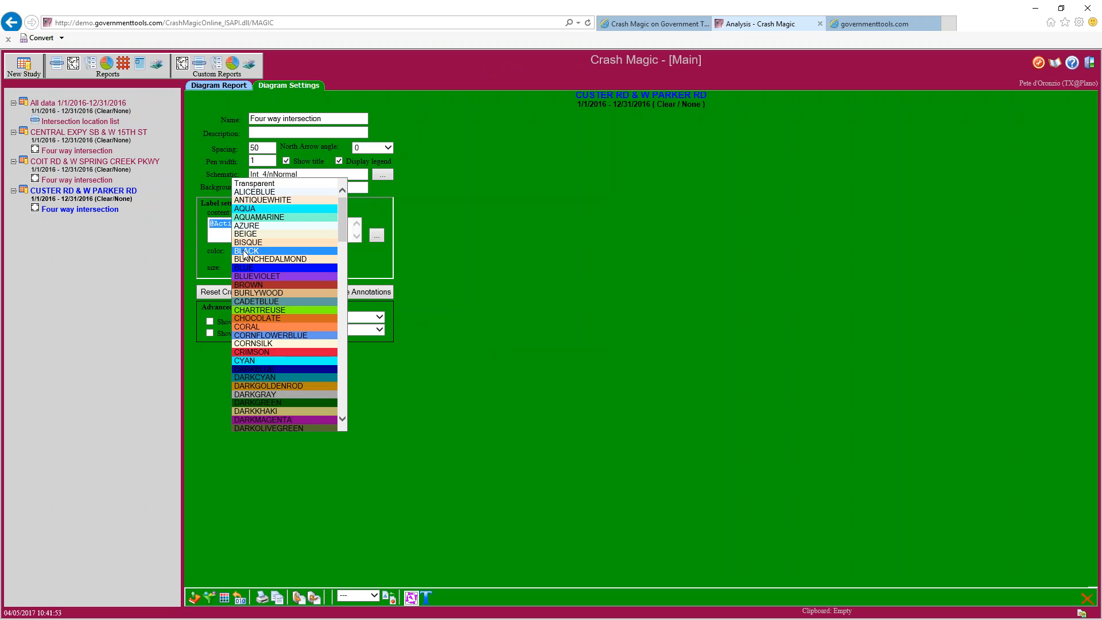
{"action": "left_click", "coordinate": [290, 337]}
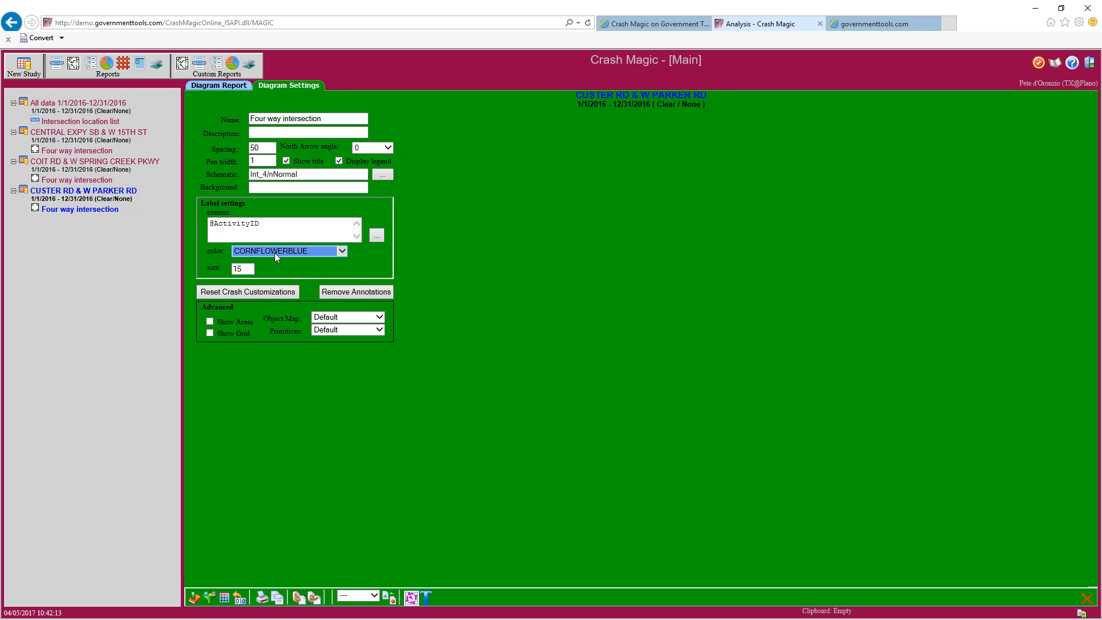
{"action": "key", "text": "Tab"}
{"action": "type", "text": "12"}
{"action": "left_click", "coordinate": [218, 87]}
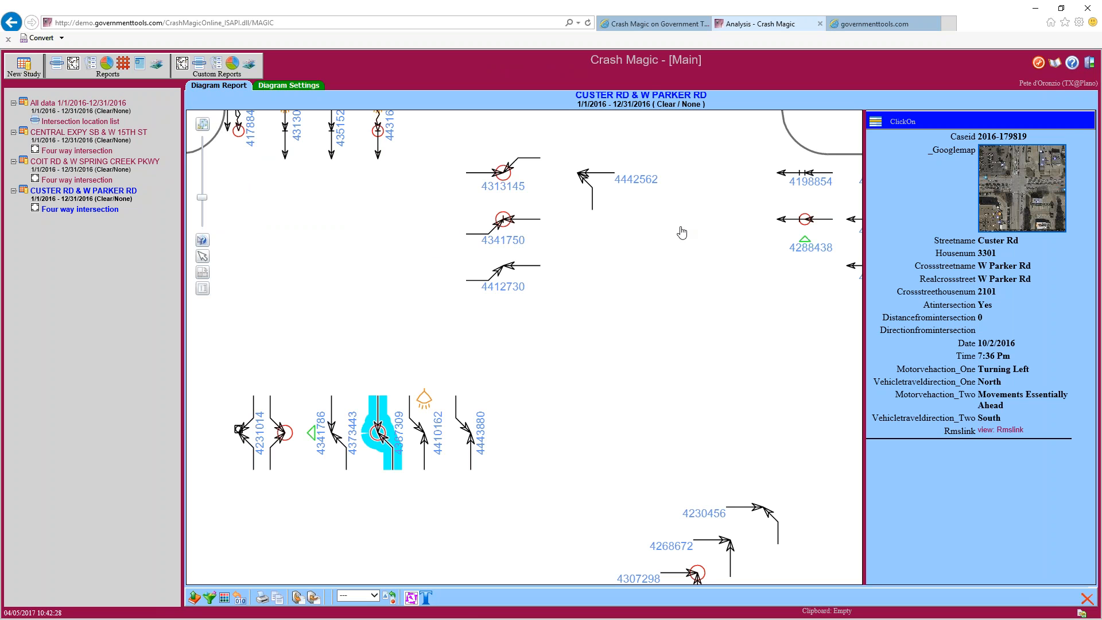
{"action": "left_click_drag", "start_coordinate": [1029, 138], "coordinate": [978, 138]}
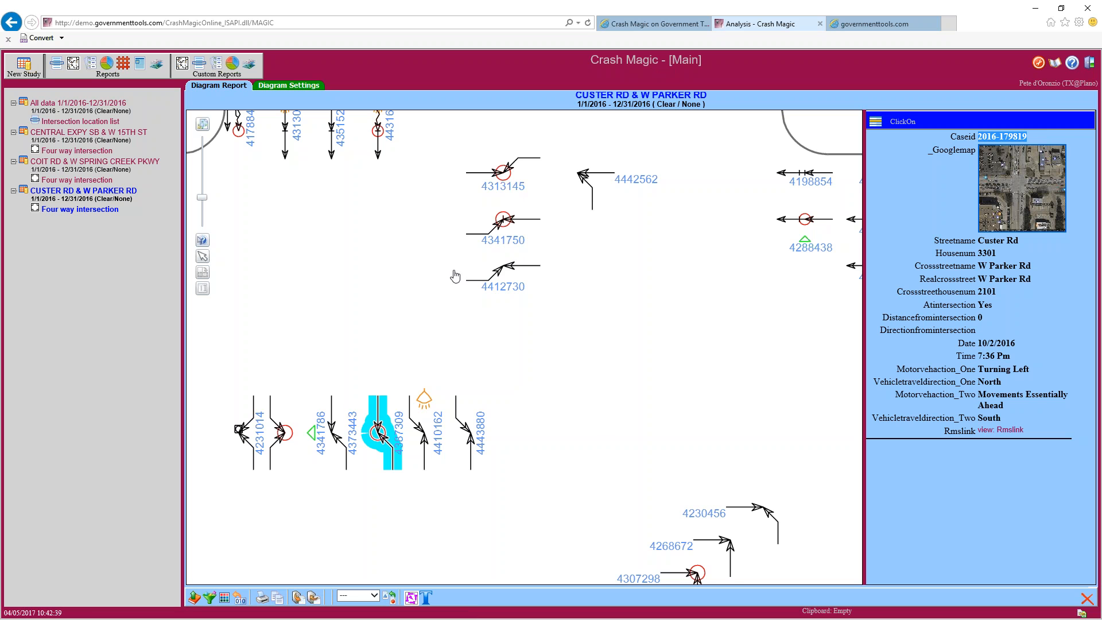
{"action": "left_click_drag", "start_coordinate": [411, 256], "coordinate": [416, 370]}
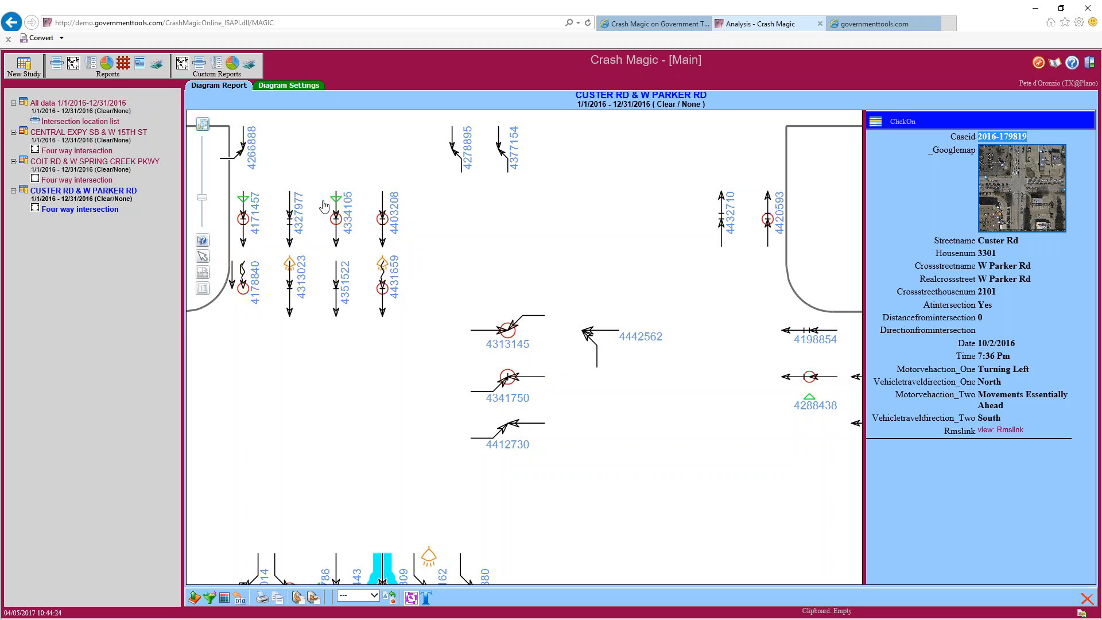
Zoom out and pan the diagram to bring the east-side crashes into view
{"action": "scroll", "coordinate": [407, 400], "scroll_direction": "down", "scroll_amount": 1}
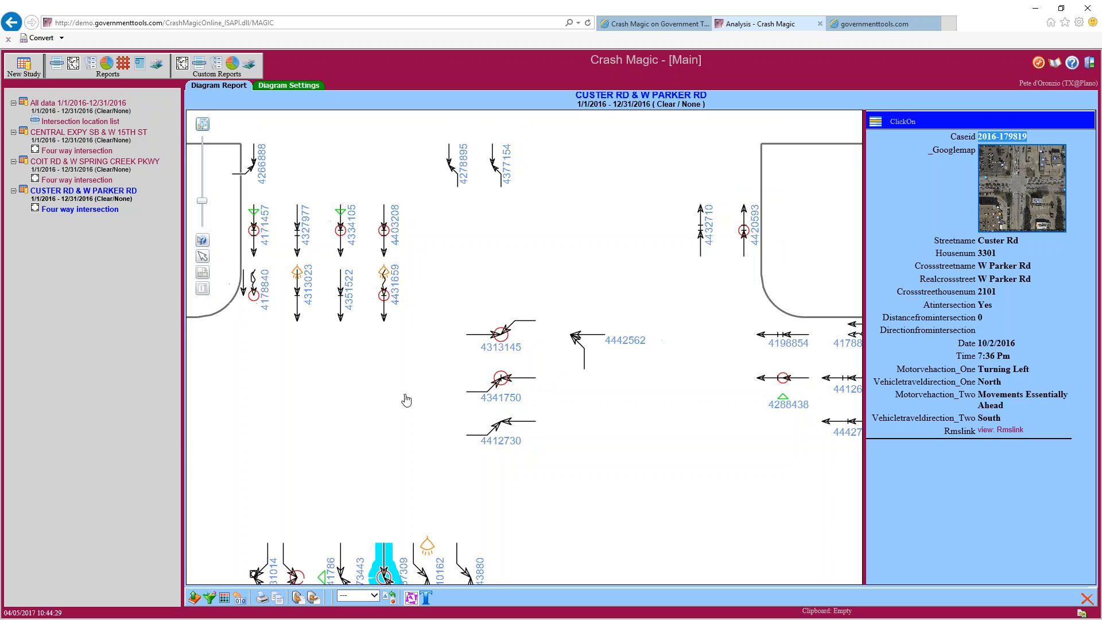
{"action": "left_click_drag", "start_coordinate": [413, 508], "coordinate": [422, 161]}
{"action": "left_click_drag", "start_coordinate": [405, 285], "coordinate": [397, 488]}
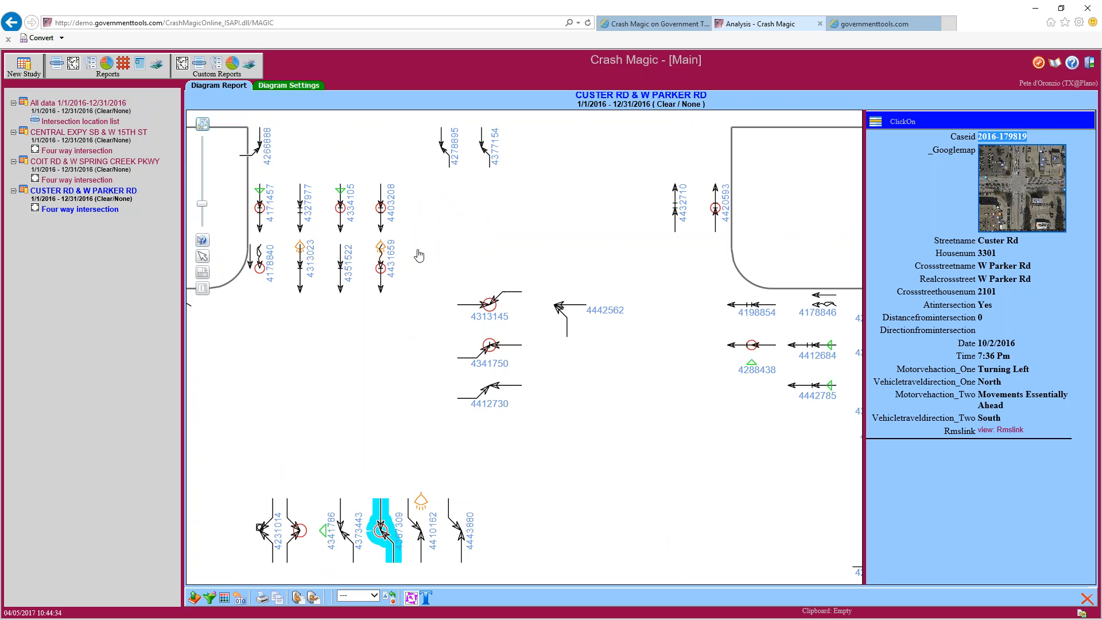
{"action": "left_click_drag", "start_coordinate": [552, 401], "coordinate": [417, 289]}
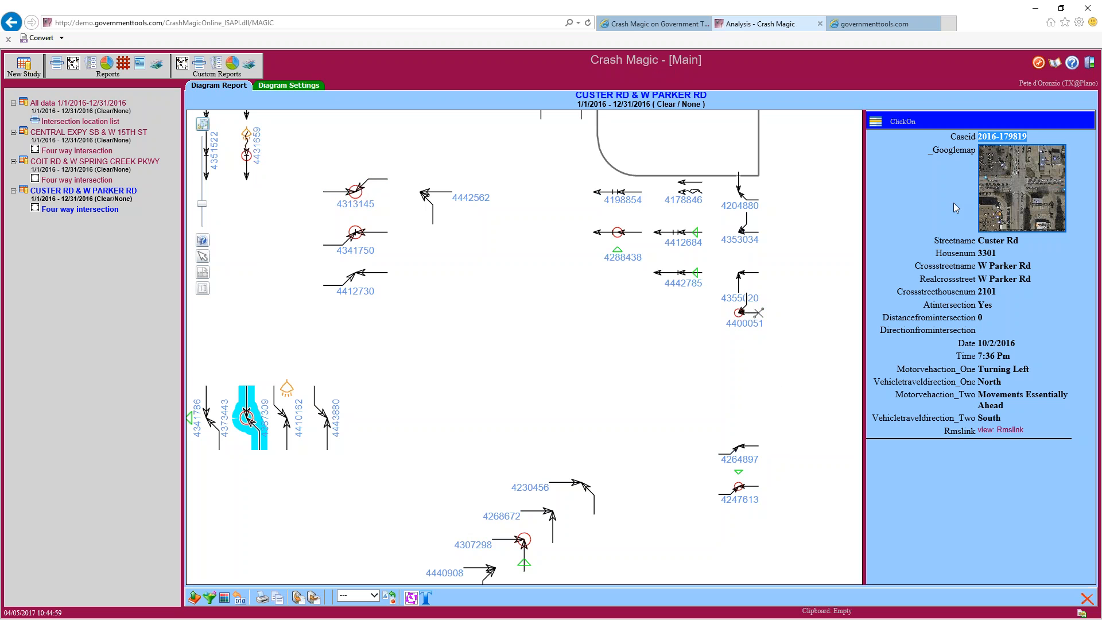
With the Move tool, shift east-approach crashes 4400051, 4442785 and 4412684 lower on the diagram
{"action": "left_click", "coordinate": [202, 257]}
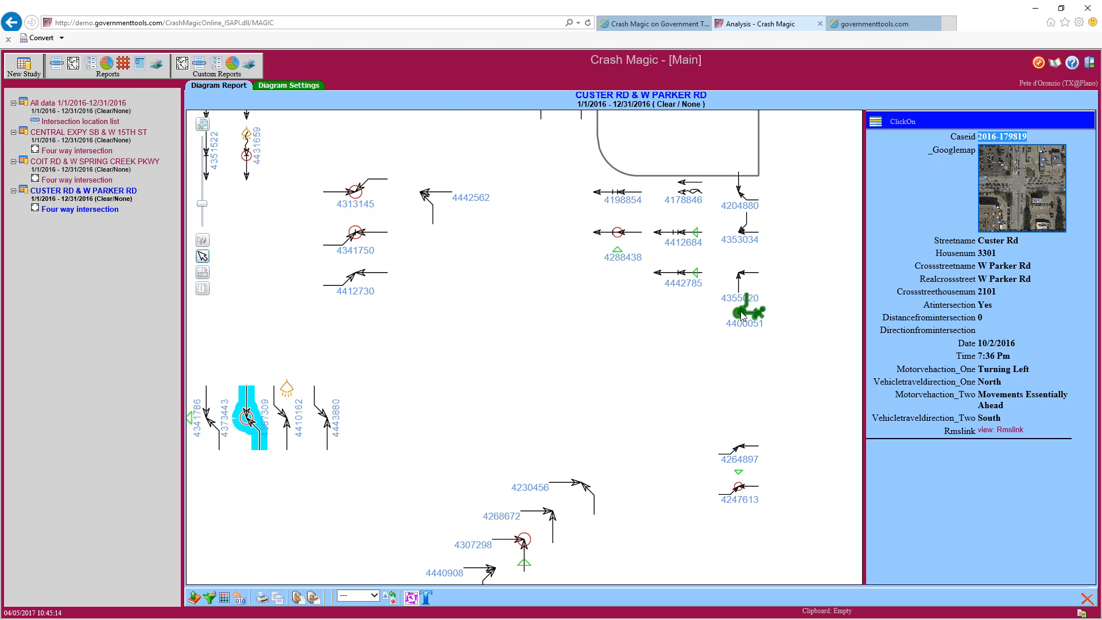
{"action": "left_click_drag", "start_coordinate": [741, 315], "coordinate": [742, 329]}
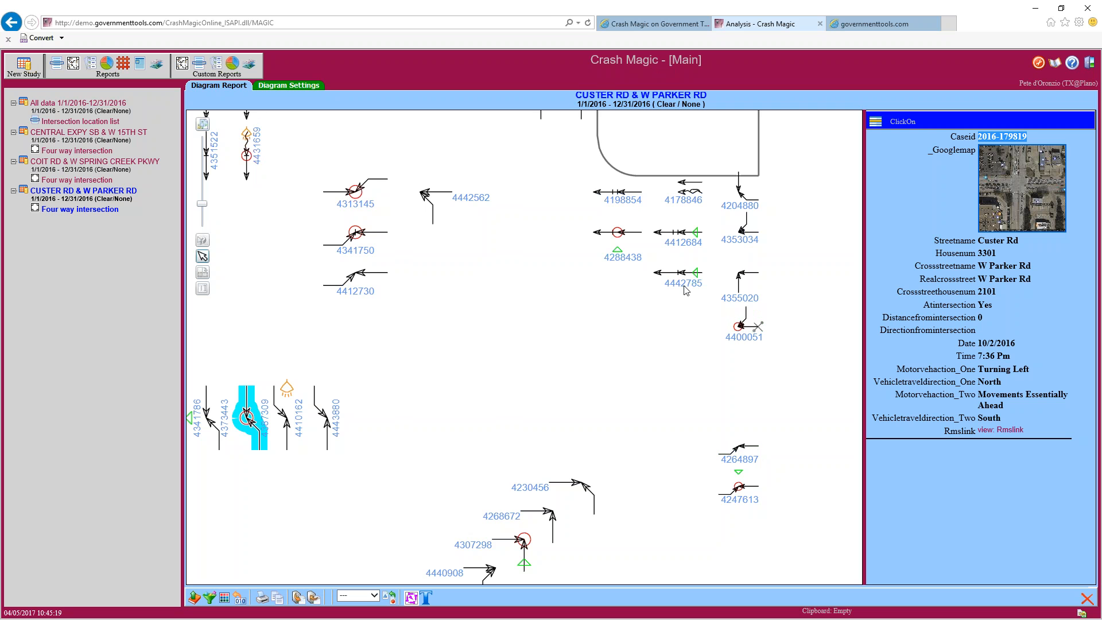
{"action": "left_click_drag", "start_coordinate": [680, 279], "coordinate": [666, 310]}
{"action": "left_click_drag", "start_coordinate": [679, 237], "coordinate": [686, 276]}
{"action": "left_click_drag", "start_coordinate": [497, 319], "coordinate": [679, 420]}
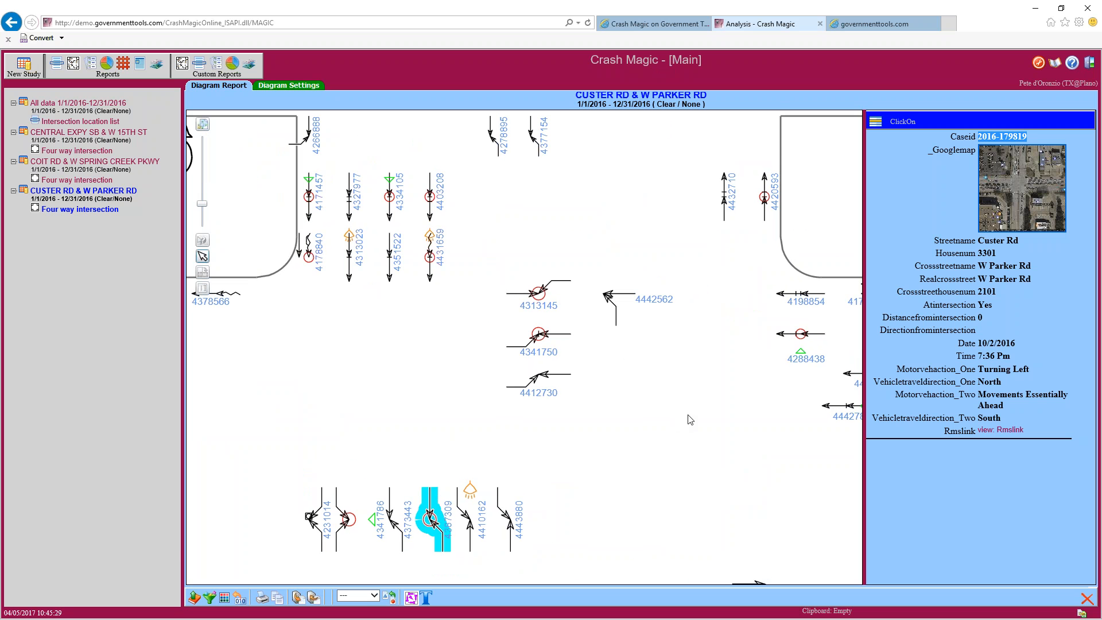
Move crashes 4403208, 4313023 and 4431659 left, placing 4403208 beside 4327977 and 4431659 beside 4351522
{"action": "left_click_drag", "start_coordinate": [407, 390], "coordinate": [526, 477]}
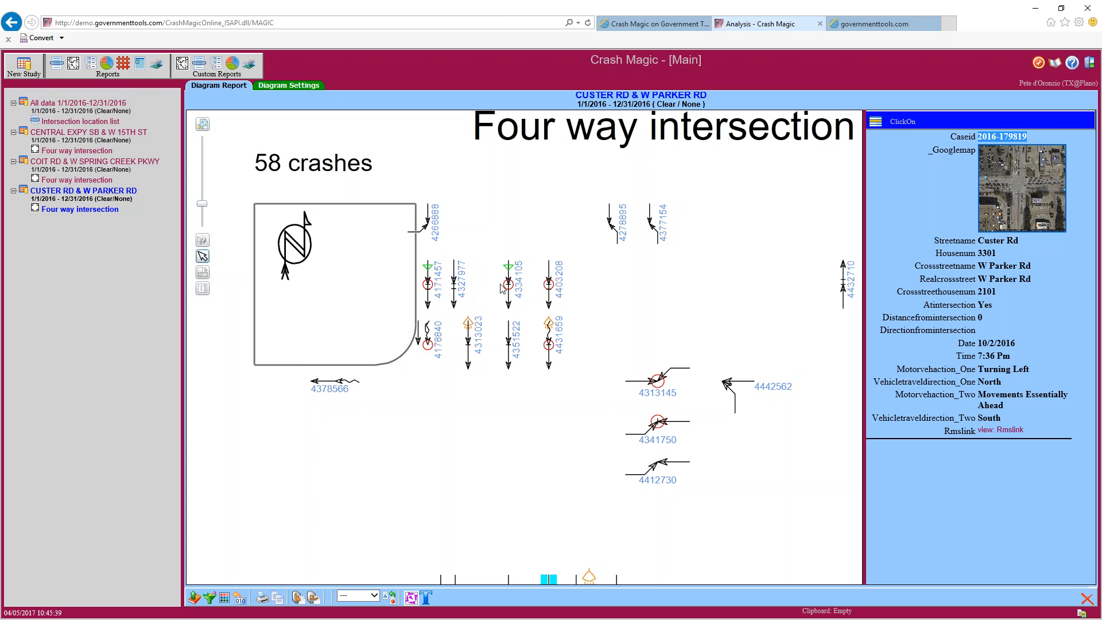
{"action": "mouse_move", "coordinate": [549, 287]}
{"action": "left_mouse_down"}
{"action": "mouse_move", "coordinate": [465, 287]}
{"action": "mouse_move", "coordinate": [570, 287]}
{"action": "mouse_move", "coordinate": [550, 286]}
{"action": "left_mouse_up"}
{"action": "mouse_move", "coordinate": [467, 340]}
{"action": "left_mouse_down"}
{"action": "mouse_move", "coordinate": [455, 339]}
{"action": "mouse_move", "coordinate": [499, 347]}
{"action": "mouse_move", "coordinate": [479, 347]}
{"action": "left_mouse_up"}
{"action": "left_click_drag", "start_coordinate": [546, 346], "coordinate": [509, 346]}
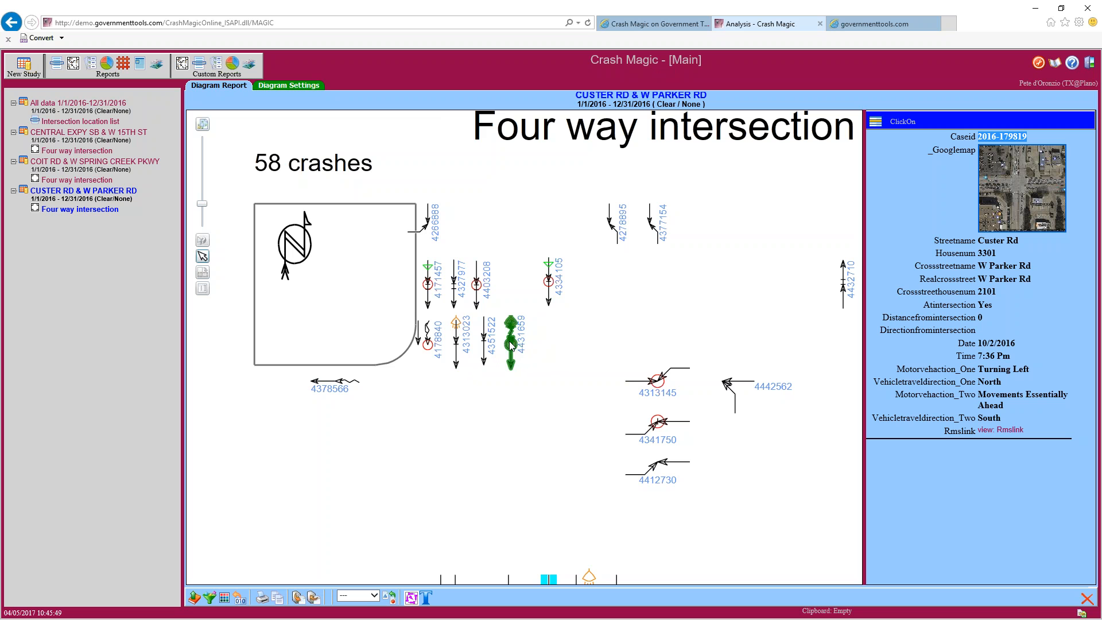
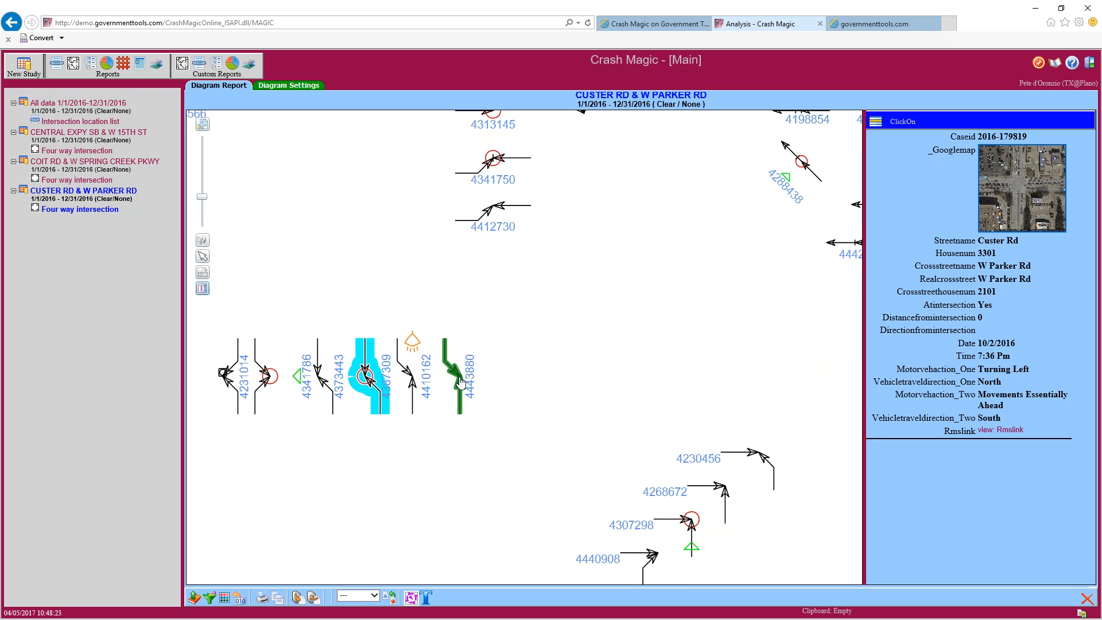
Edit crash 4443880's label text down to 'the specified one' and confirm it
{"action": "left_click", "coordinate": [461, 382]}
{"action": "left_click", "coordinate": [501, 354]}
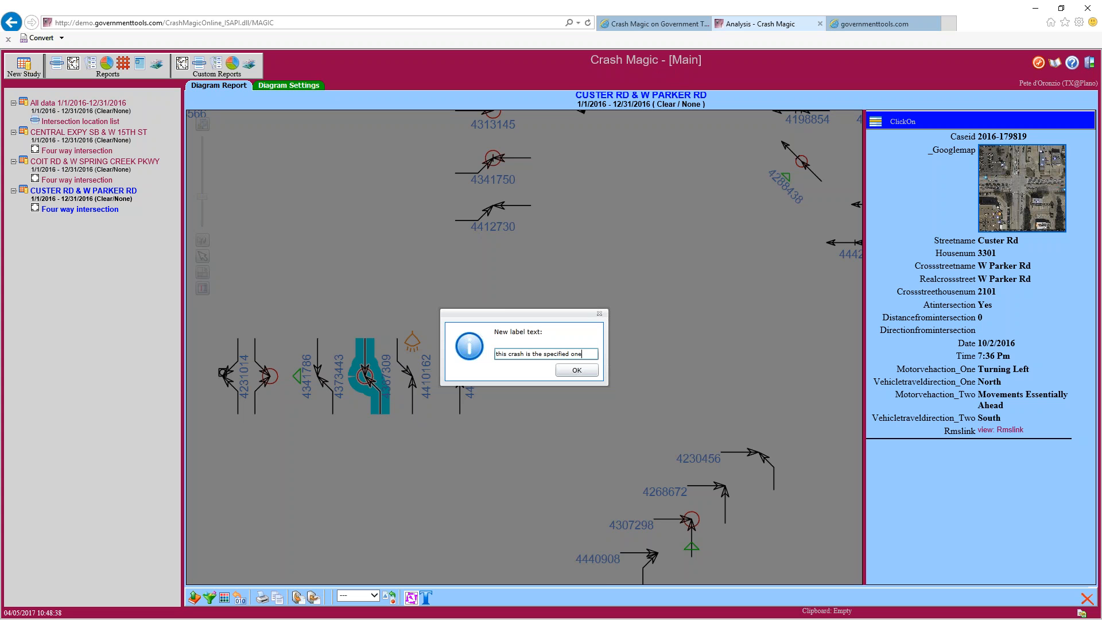
{"action": "left_click_drag", "start_coordinate": [529, 354], "coordinate": [496, 353]}
{"action": "key", "text": "BackSpace"}
{"action": "left_click", "coordinate": [560, 370]}
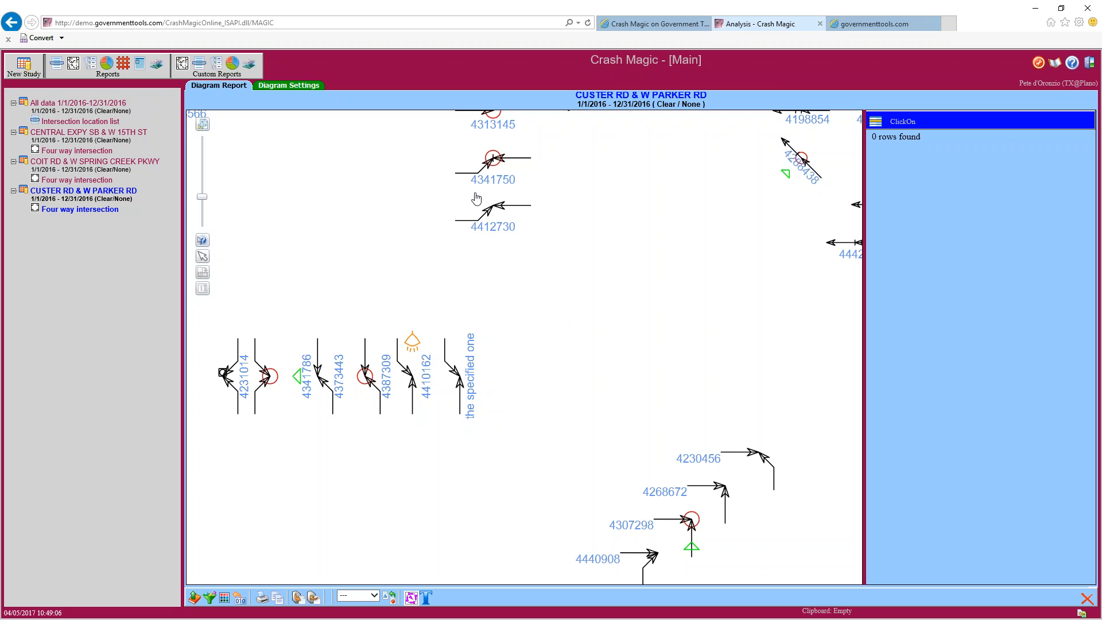
Reset all crash customizations from Diagram Settings and look over the reloaded diagram
{"action": "left_click", "coordinate": [290, 86]}
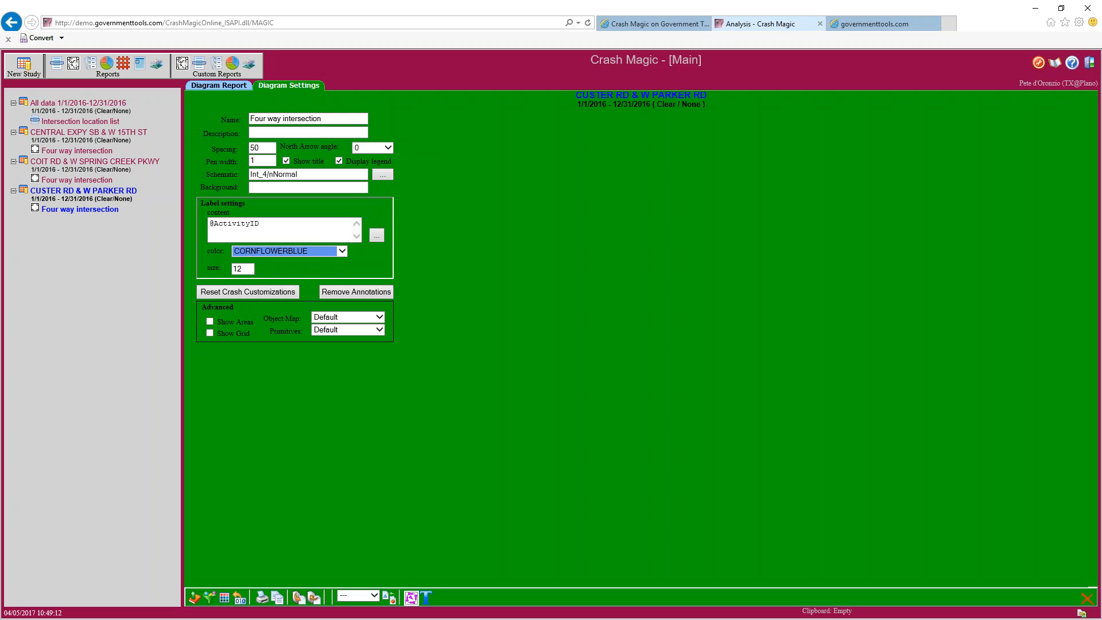
{"action": "left_click", "coordinate": [240, 293]}
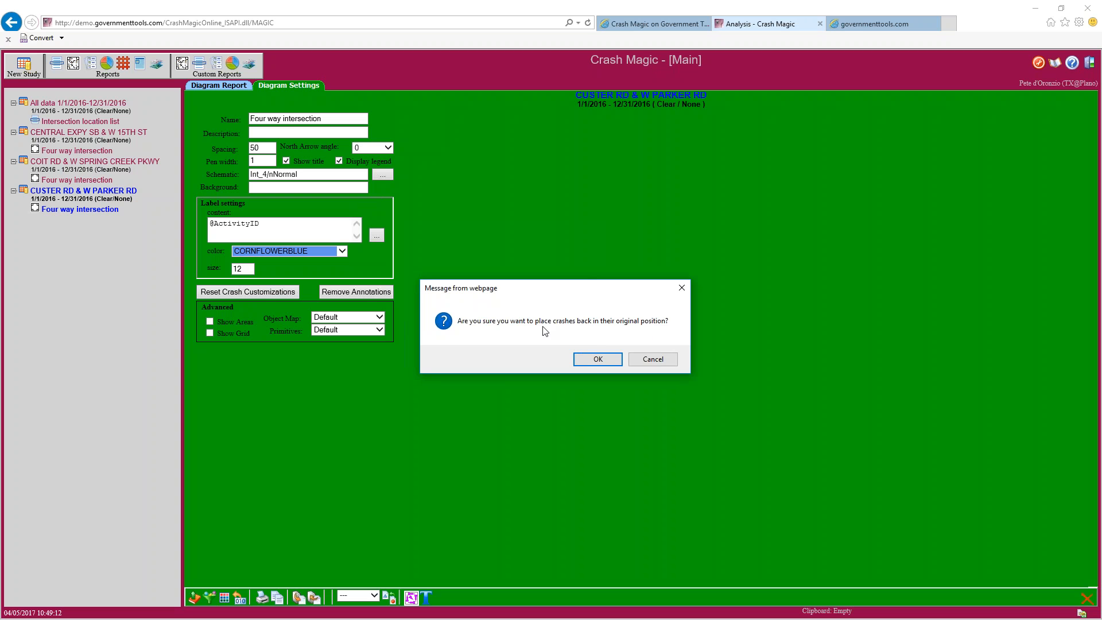
{"action": "left_click", "coordinate": [597, 360]}
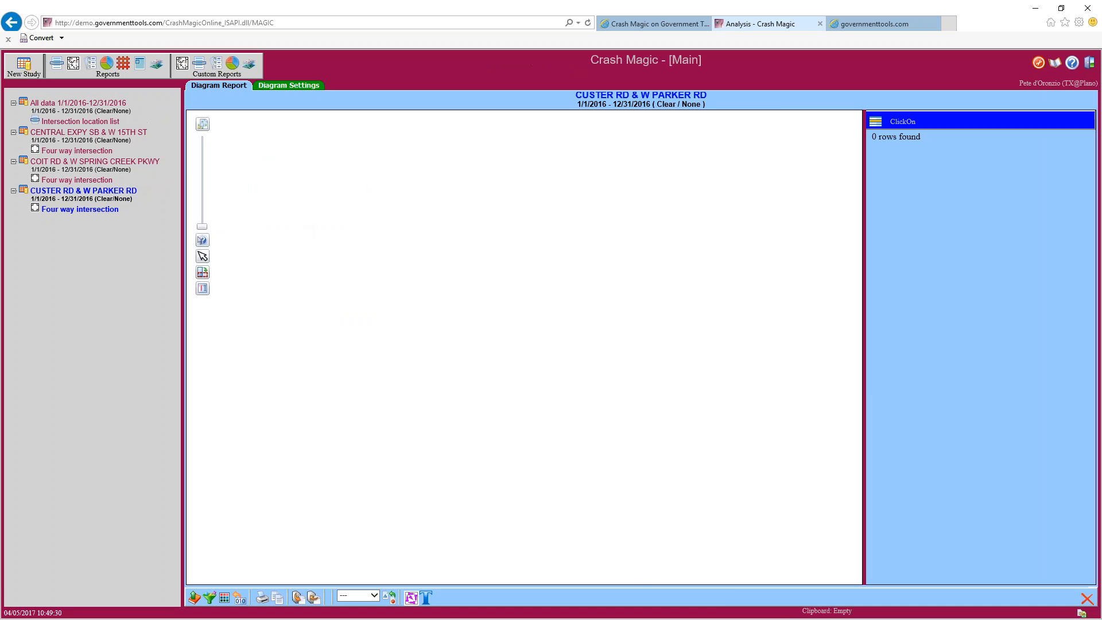
{"action": "left_click_drag", "start_coordinate": [370, 248], "coordinate": [508, 565]}
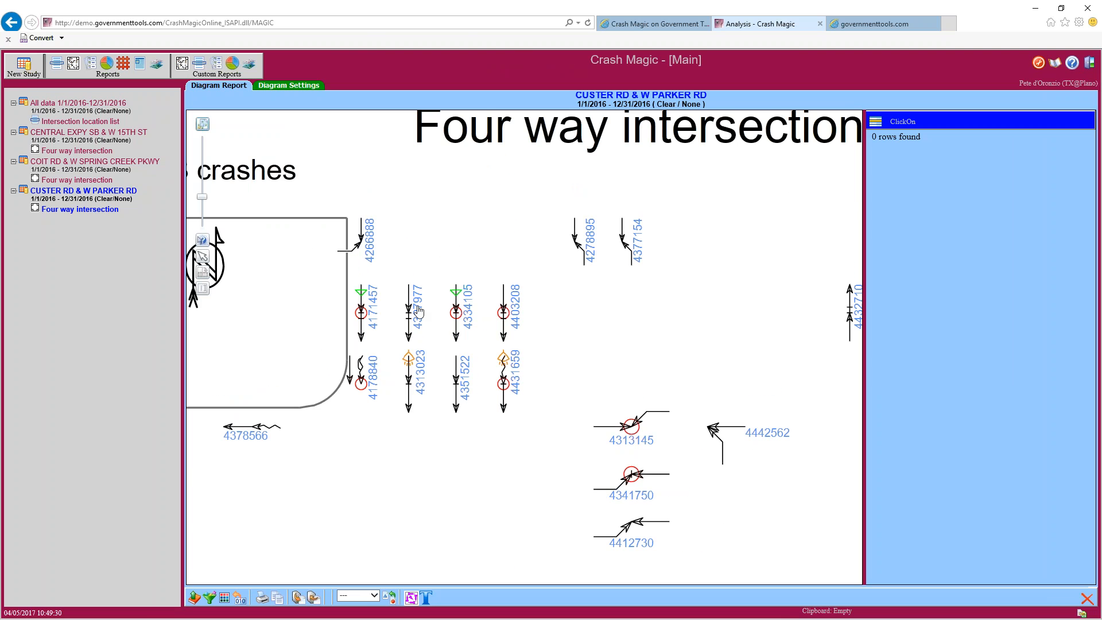
{"action": "left_click_drag", "start_coordinate": [706, 504], "coordinate": [295, 445]}
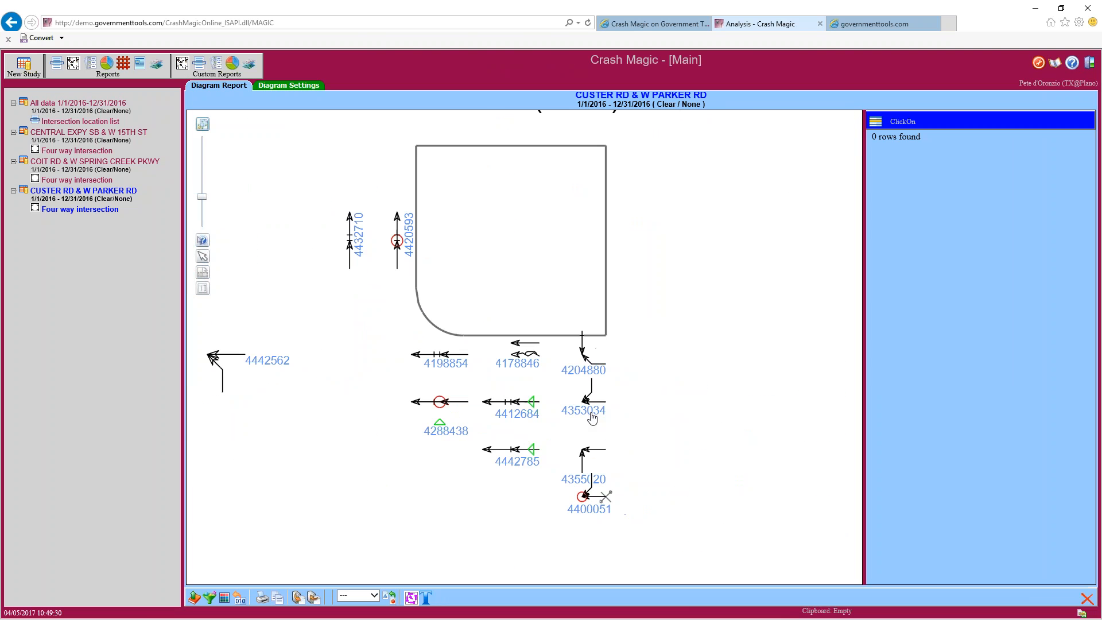
{"action": "left_click_drag", "start_coordinate": [360, 510], "coordinate": [532, 319]}
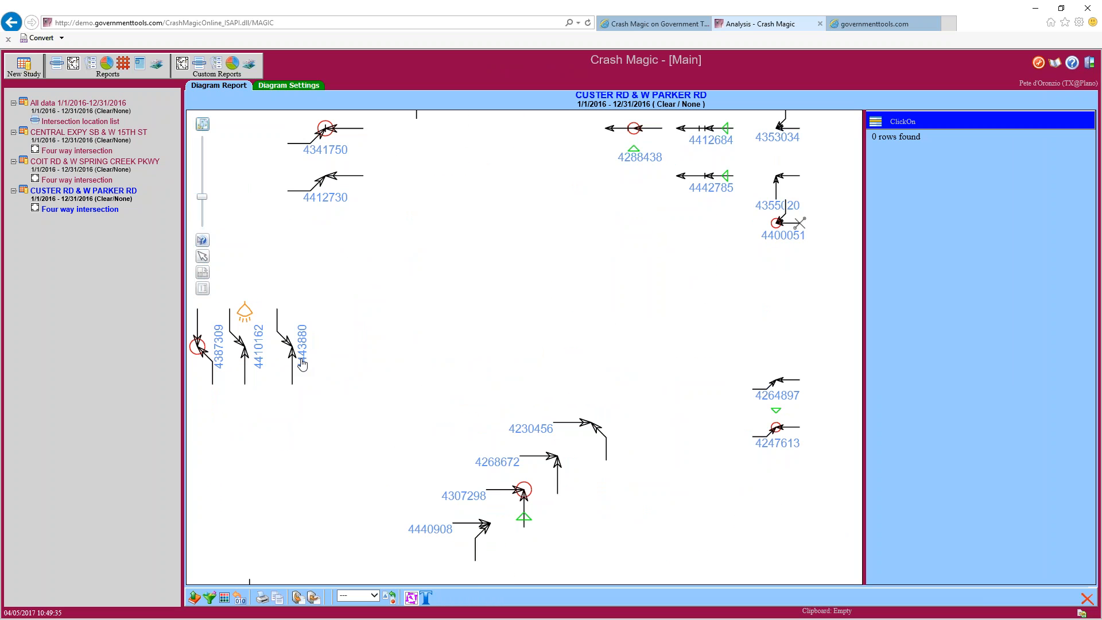
{"action": "left_click_drag", "start_coordinate": [361, 364], "coordinate": [428, 377]}
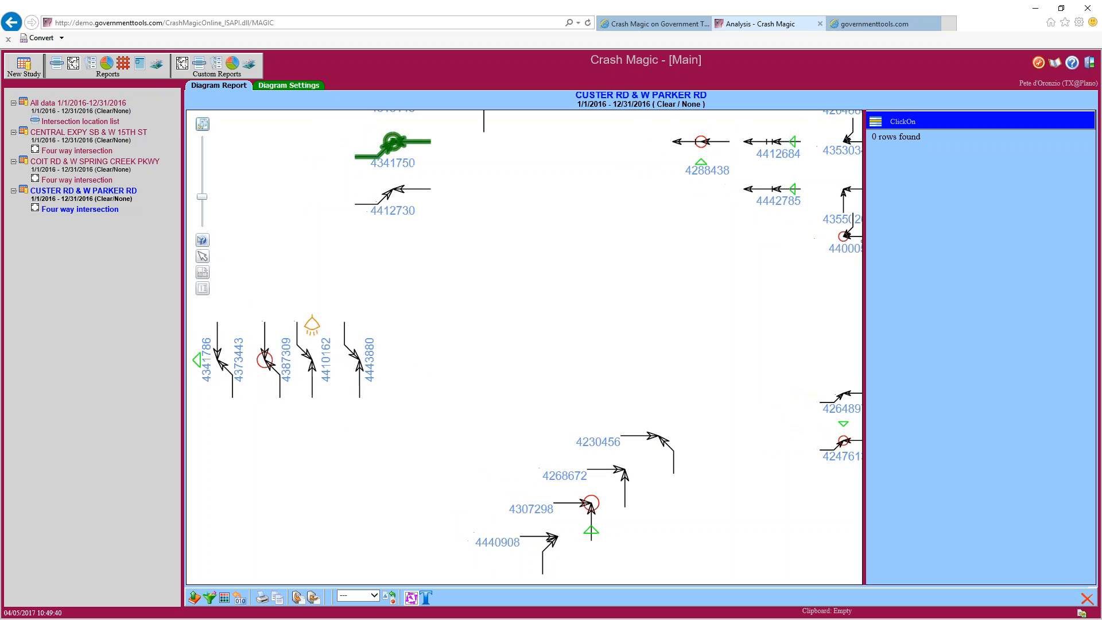
Turn on Show Areas, redraw the diagram, and zoom out over the whole intersection
{"action": "left_click", "coordinate": [281, 89]}
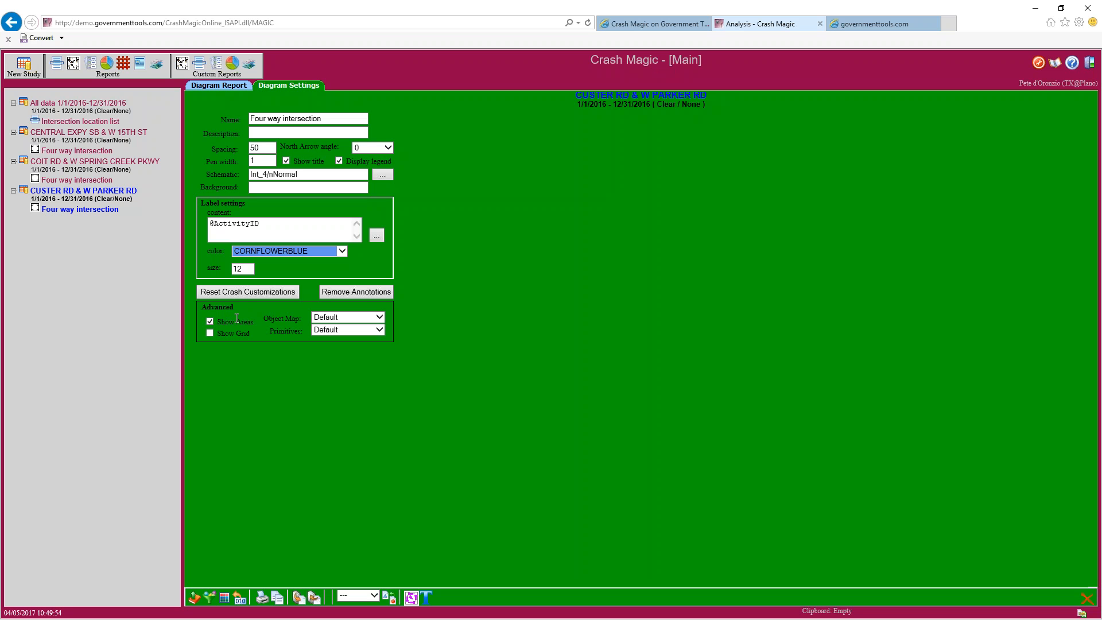
{"action": "left_click", "coordinate": [222, 87]}
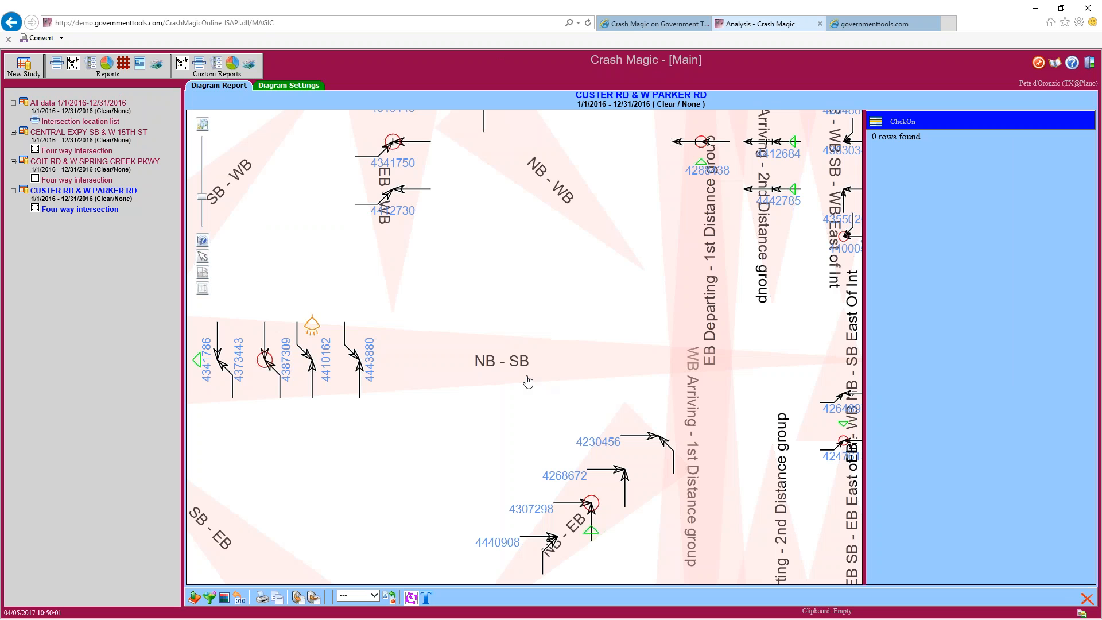
{"action": "scroll", "coordinate": [513, 382], "scroll_direction": "down", "scroll_amount": 3}
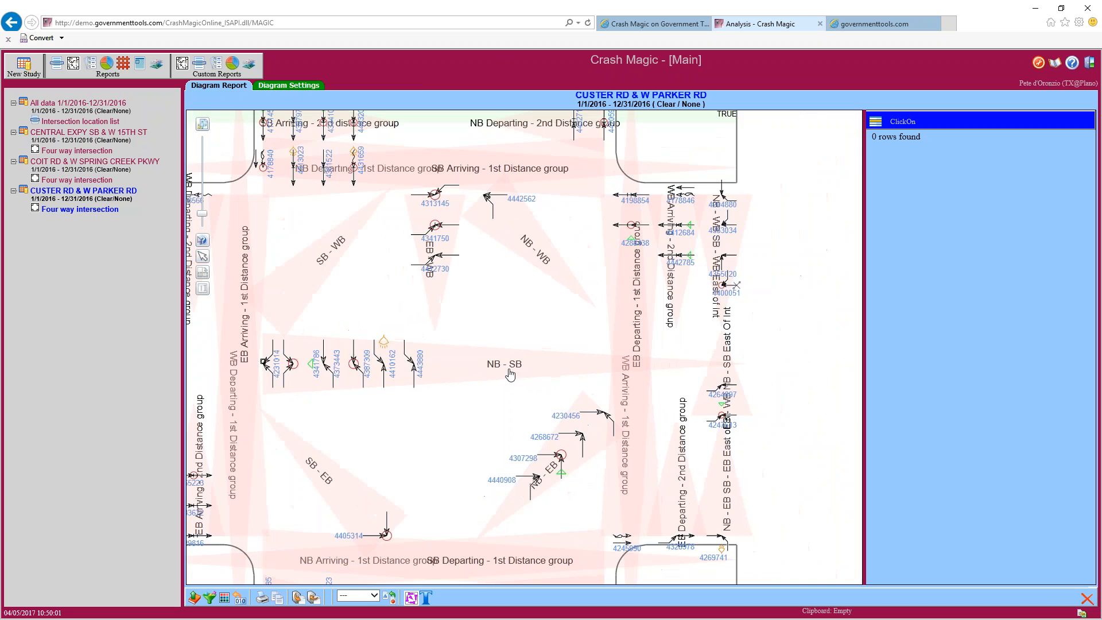
{"action": "scroll", "coordinate": [457, 408], "scroll_direction": "down", "scroll_amount": 2}
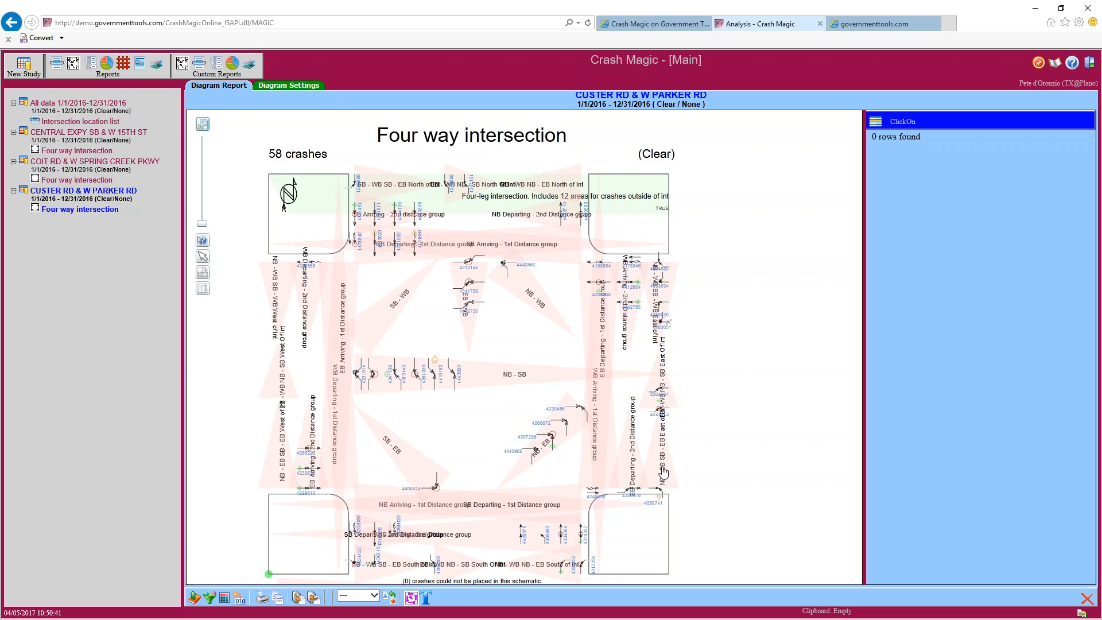
{"action": "scroll", "coordinate": [538, 513], "scroll_direction": "up", "scroll_amount": 2}
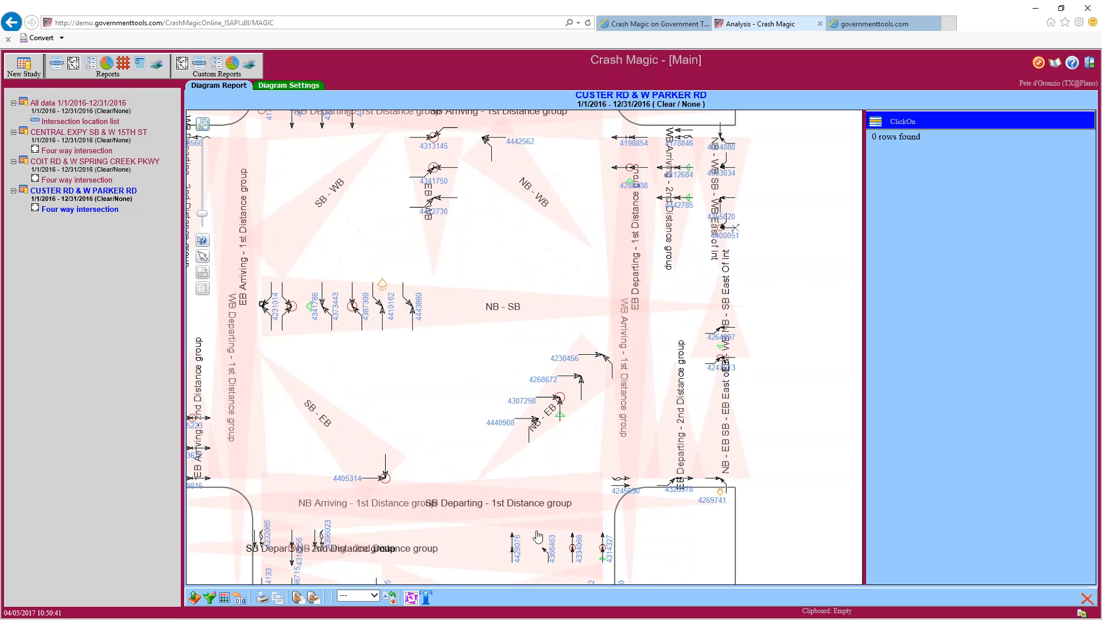
{"action": "scroll", "coordinate": [538, 536], "scroll_direction": "down", "scroll_amount": 3}
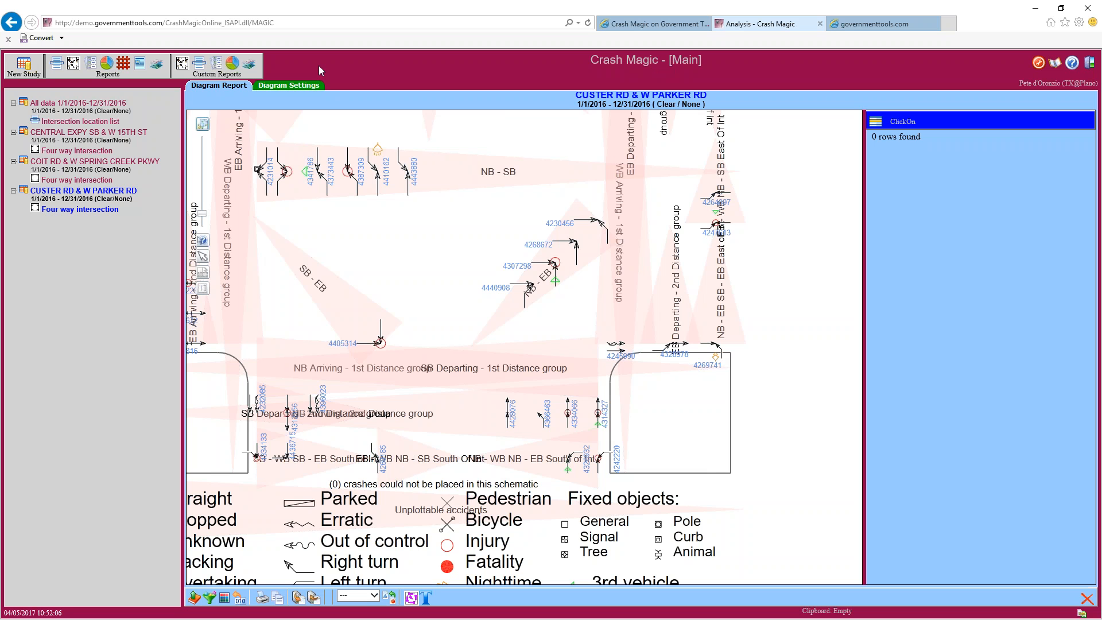
Turn off Show Areas, redraw the diagram, and show crash 4260185's details
{"action": "left_click", "coordinate": [308, 86]}
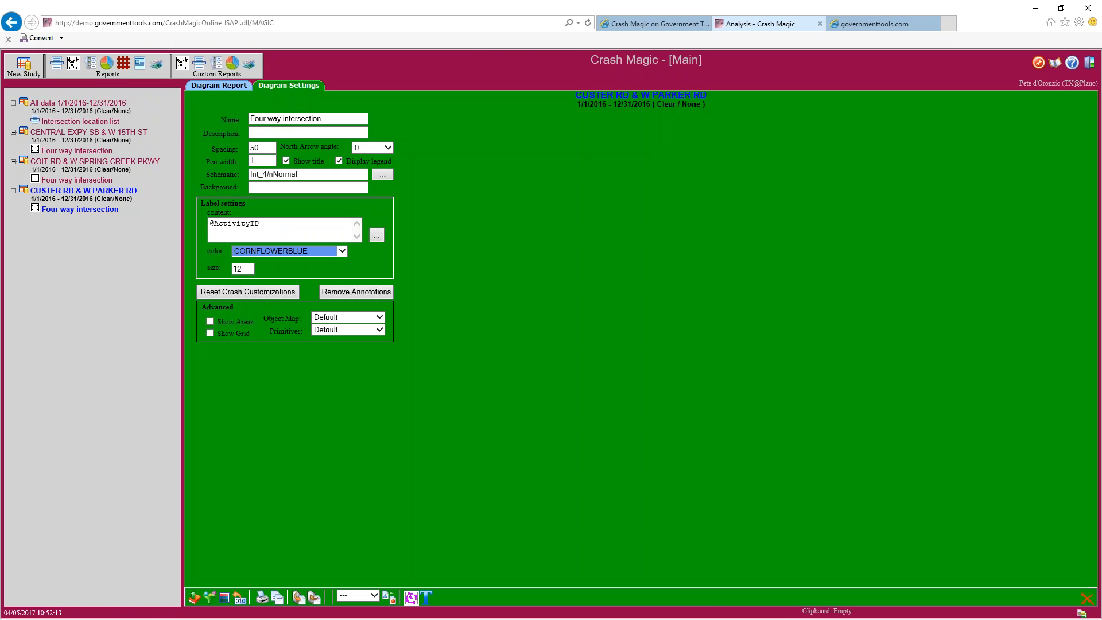
{"action": "left_click", "coordinate": [232, 87]}
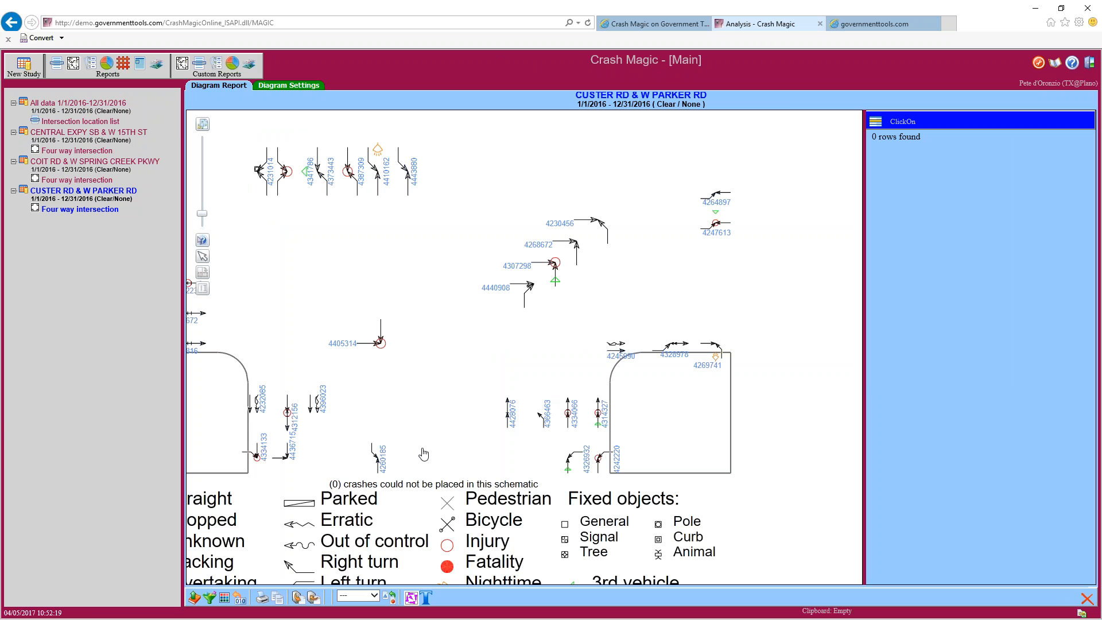
{"action": "left_click", "coordinate": [378, 462]}
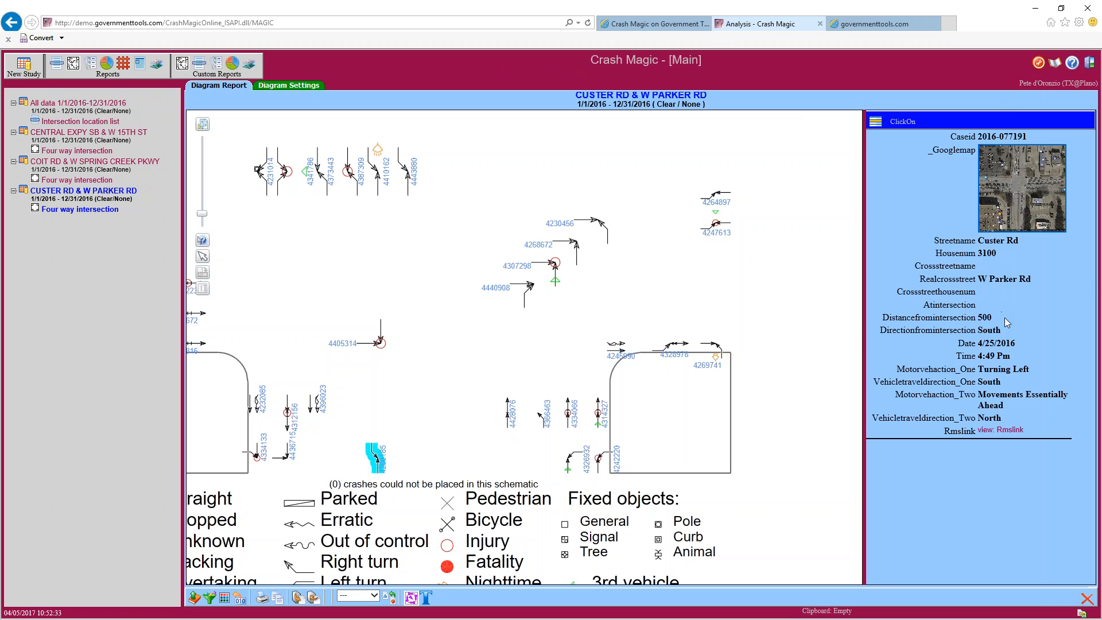
Review the crash's Custer Rd, W Parker Rd and 500 values, fit the diagram, and open the filter list
{"action": "mouse_move", "coordinate": [993, 317]}
{"action": "left_mouse_down"}
{"action": "mouse_move", "coordinate": [977, 317]}
{"action": "mouse_move", "coordinate": [989, 330]}
{"action": "mouse_move", "coordinate": [978, 330]}
{"action": "left_mouse_up"}
{"action": "left_click_drag", "start_coordinate": [1031, 279], "coordinate": [989, 279]}
{"action": "left_click_drag", "start_coordinate": [1021, 241], "coordinate": [989, 242]}
{"action": "left_click", "coordinate": [202, 126]}
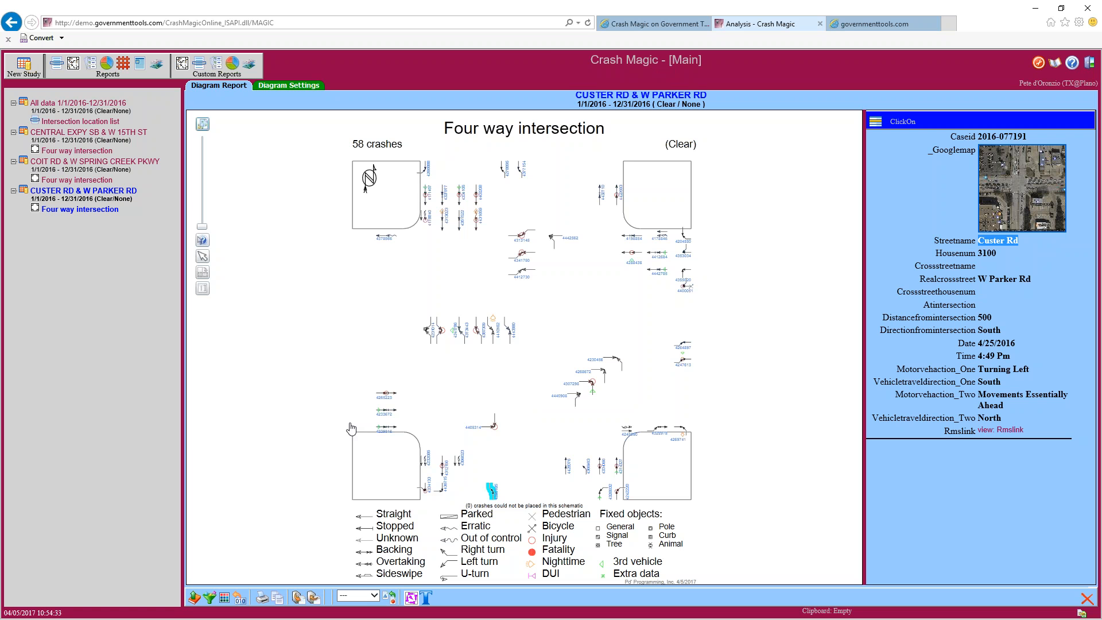
{"action": "left_click", "coordinate": [210, 597]}
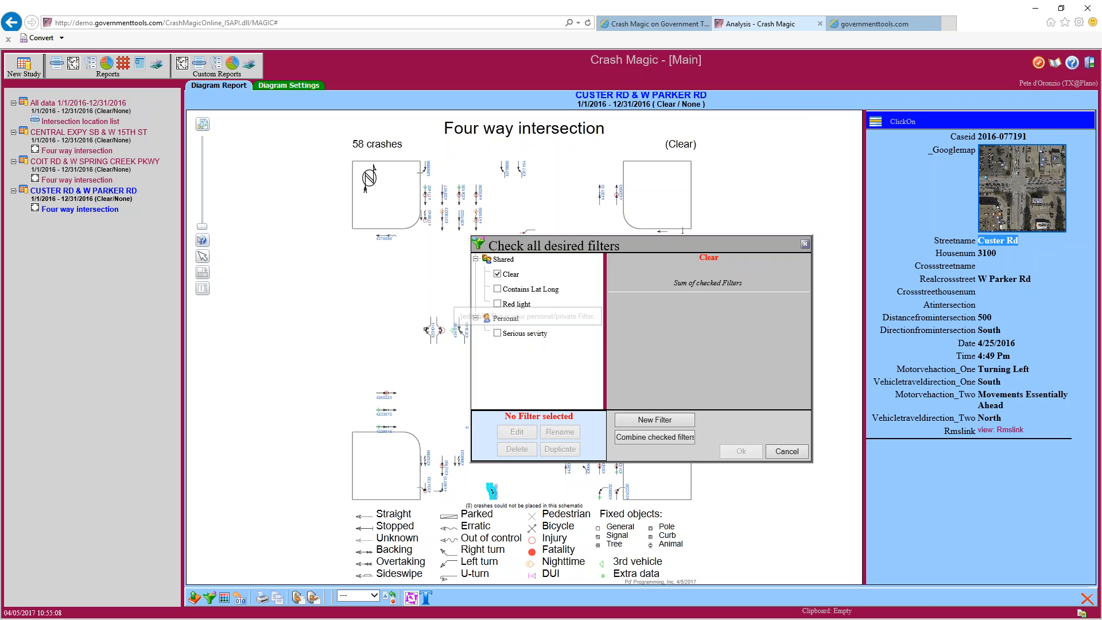
Check the personal Serious sevirty filter instead of Clear
{"action": "left_click_drag", "start_coordinate": [1020, 84], "coordinate": [1095, 84]}
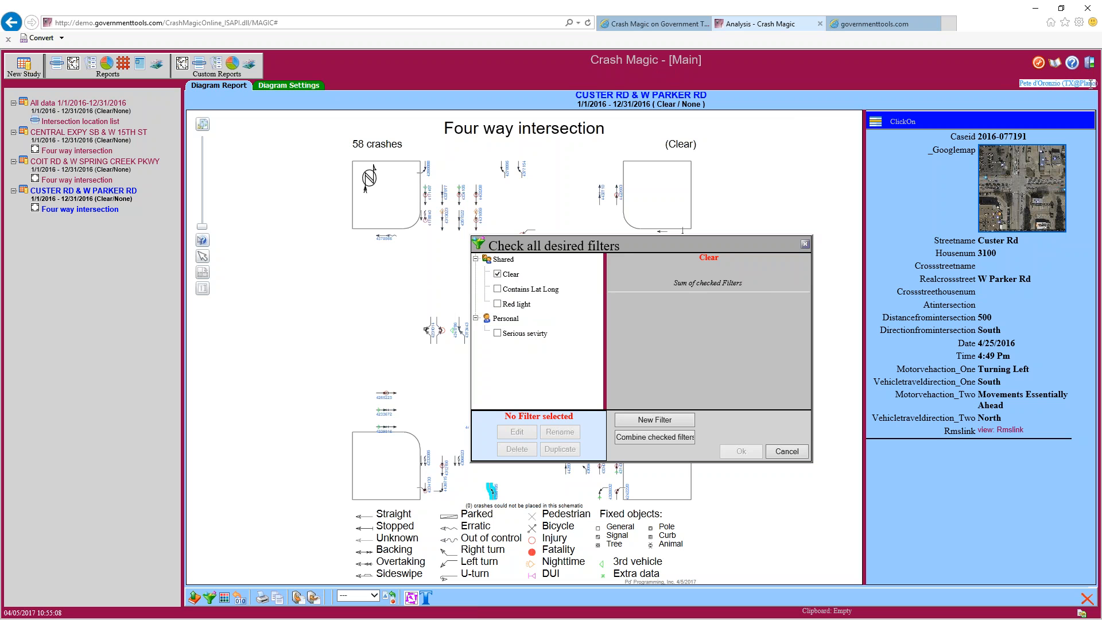
{"action": "left_click", "coordinate": [1005, 85]}
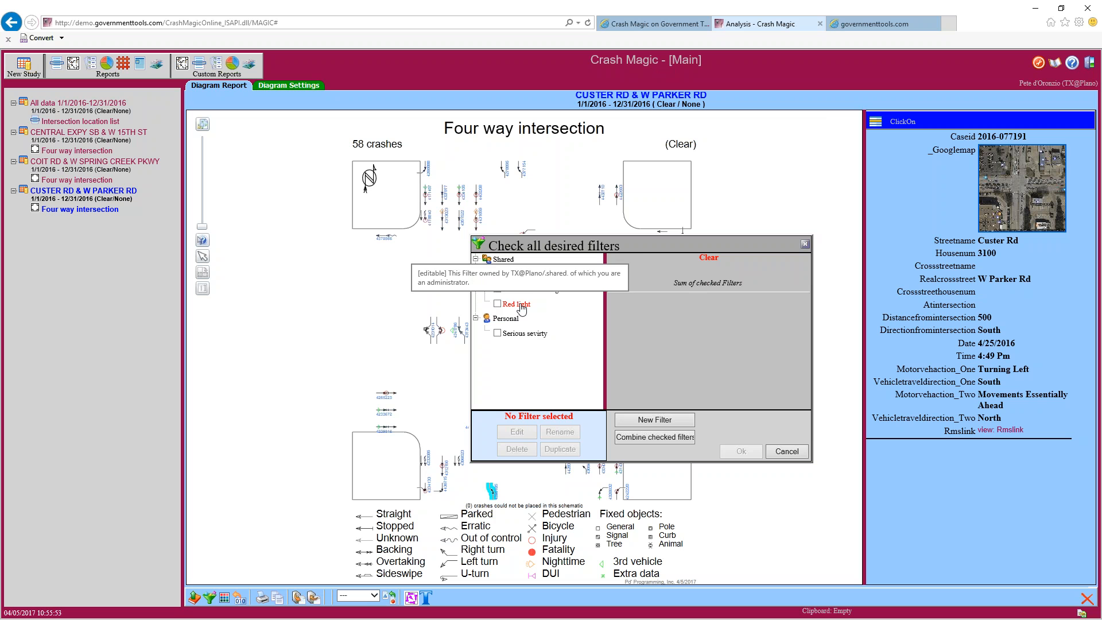
{"action": "left_click", "coordinate": [524, 338]}
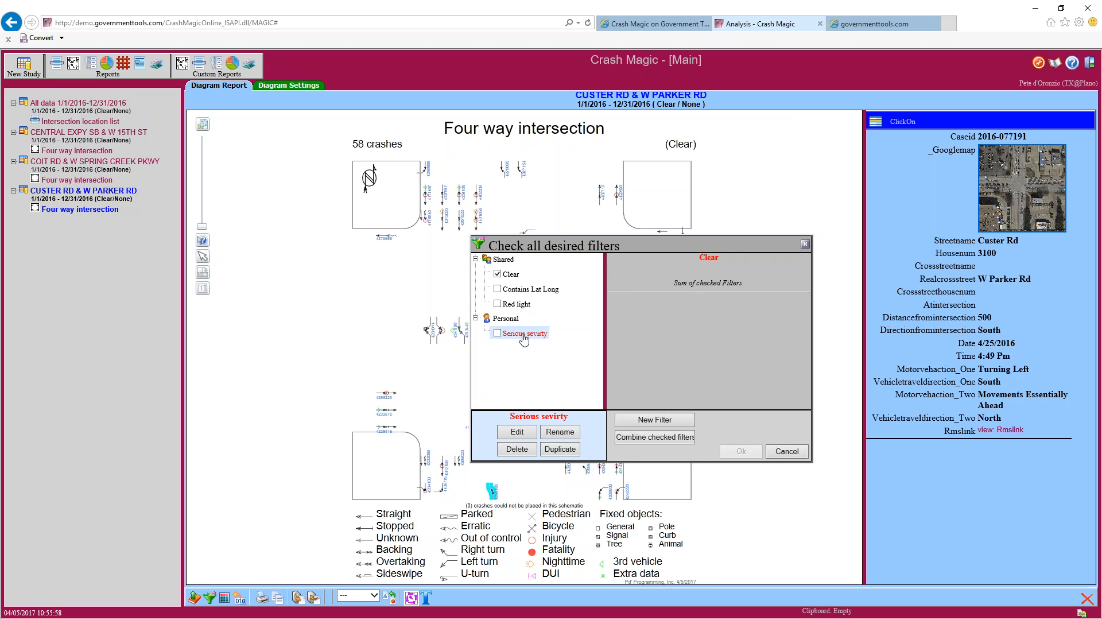
{"action": "left_click", "coordinate": [497, 332]}
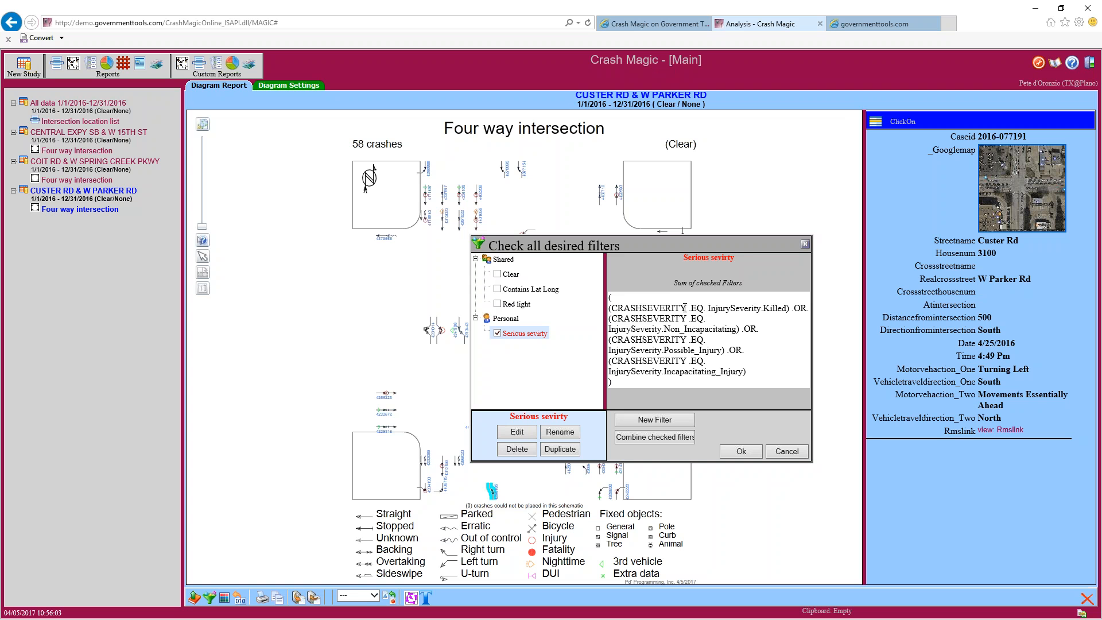
Review its severity conditions: Killed, Non_Incapacitating, Possible_Injury, Incapacitating_Injury
{"action": "left_click_drag", "start_coordinate": [652, 310], "coordinate": [743, 310]}
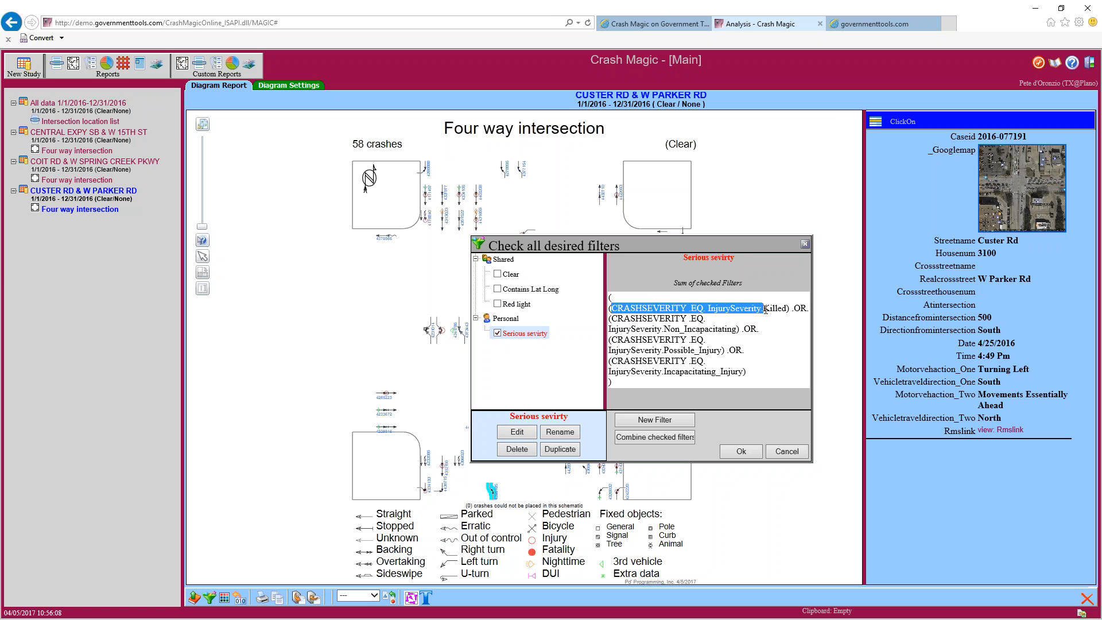
{"action": "left_click_drag", "start_coordinate": [681, 329], "coordinate": [722, 350]}
{"action": "left_click_drag", "start_coordinate": [664, 371], "coordinate": [748, 372]}
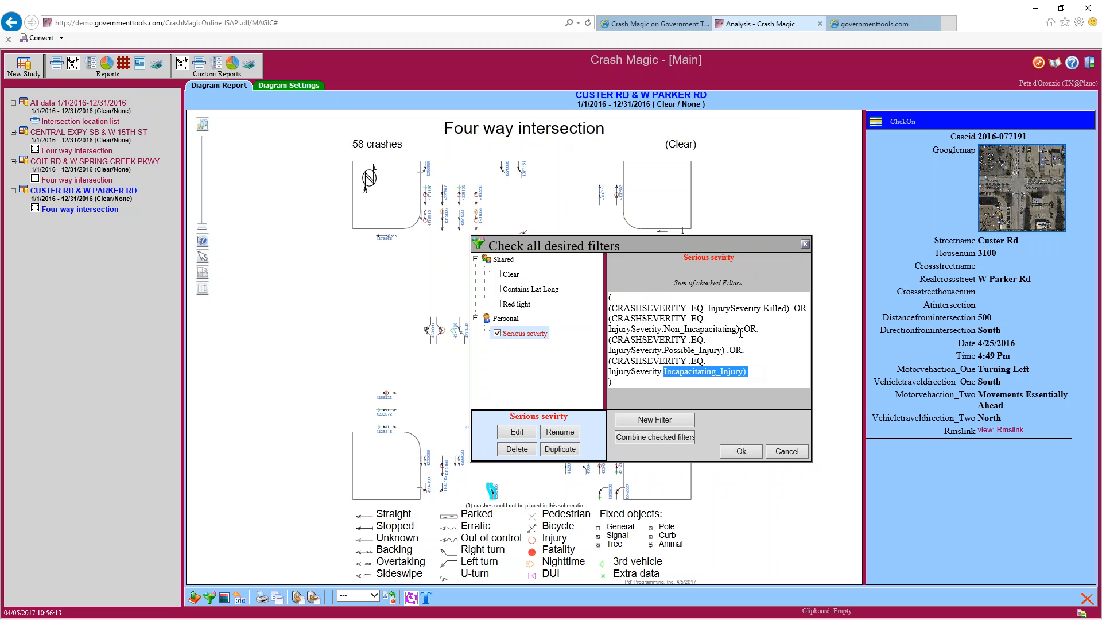
Apply Serious sevirty to show 21 crashes, then reopen the filter chooser
{"action": "left_click", "coordinate": [741, 452]}
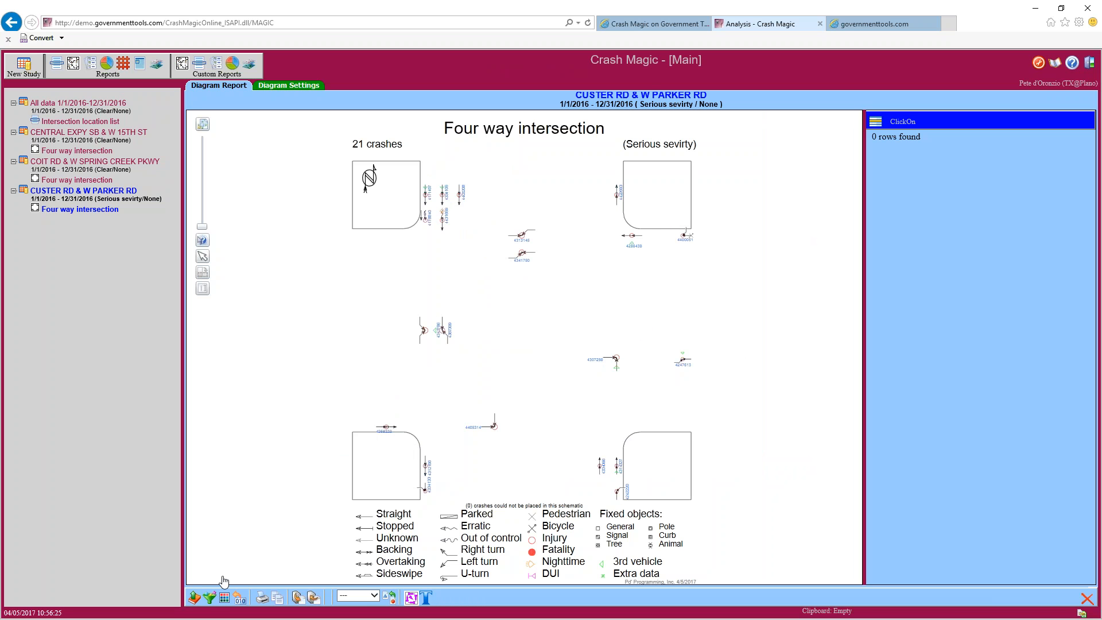
{"action": "left_click", "coordinate": [209, 598]}
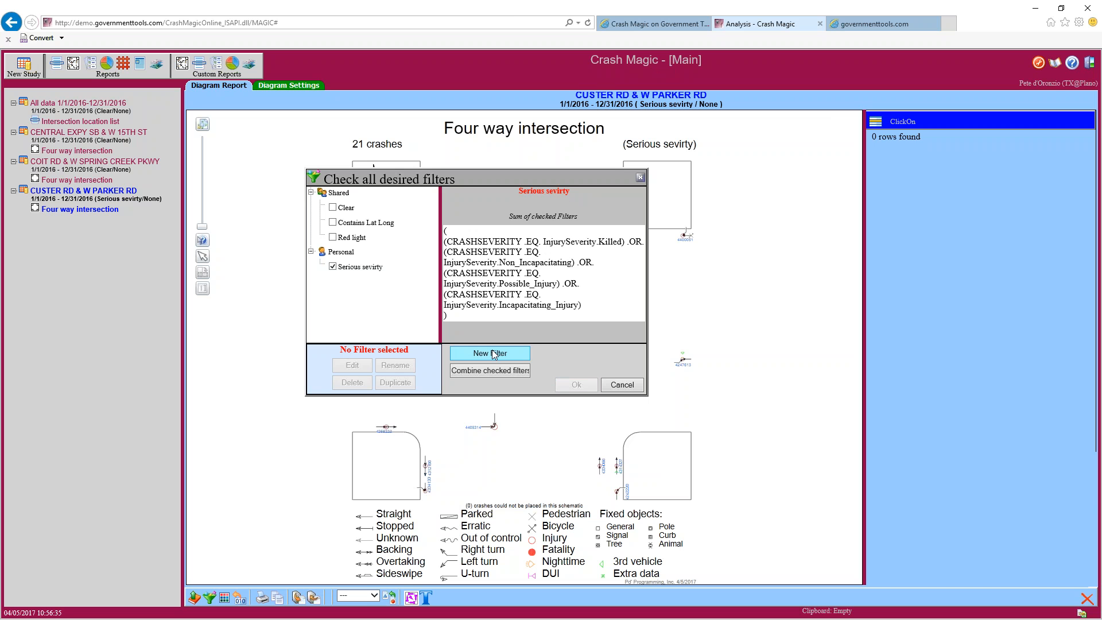
{"action": "left_click", "coordinate": [361, 266]}
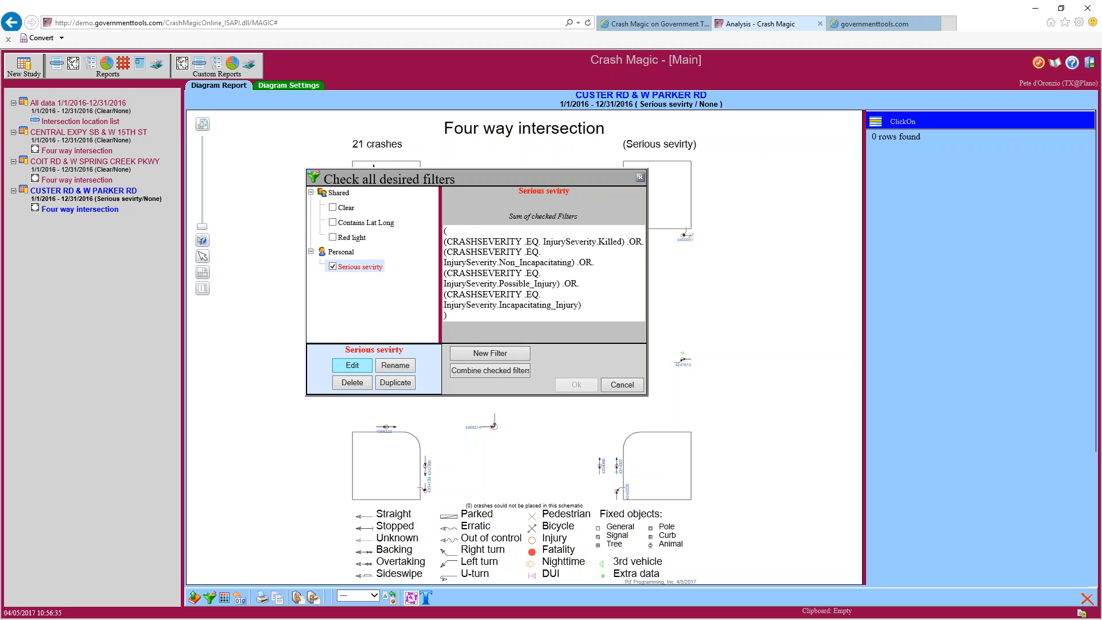
{"action": "left_click", "coordinate": [356, 373]}
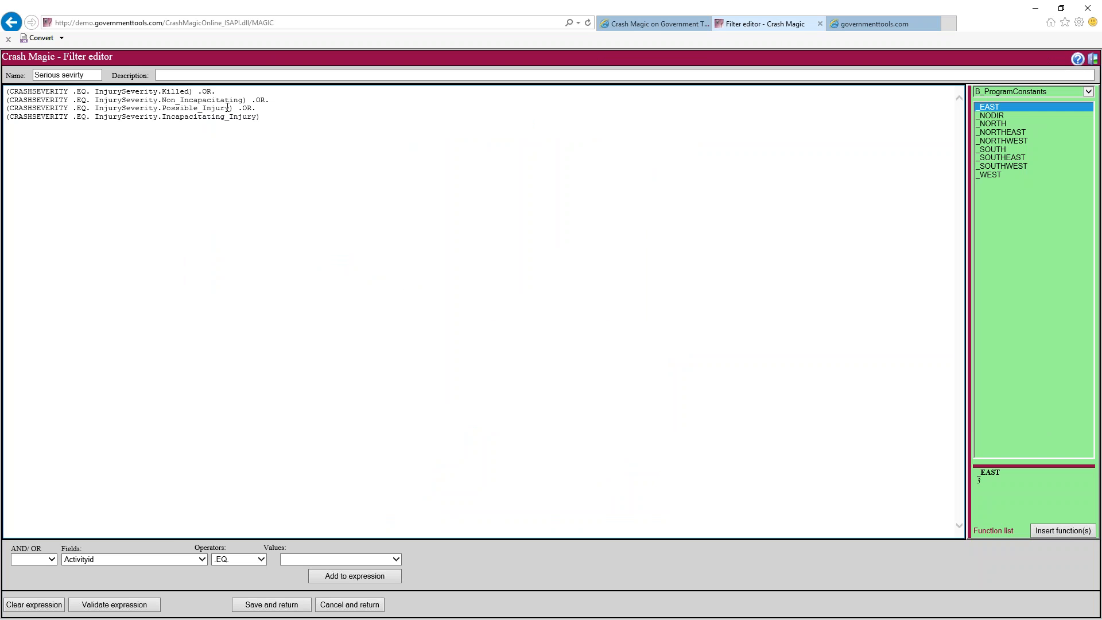
{"action": "left_click", "coordinate": [325, 135]}
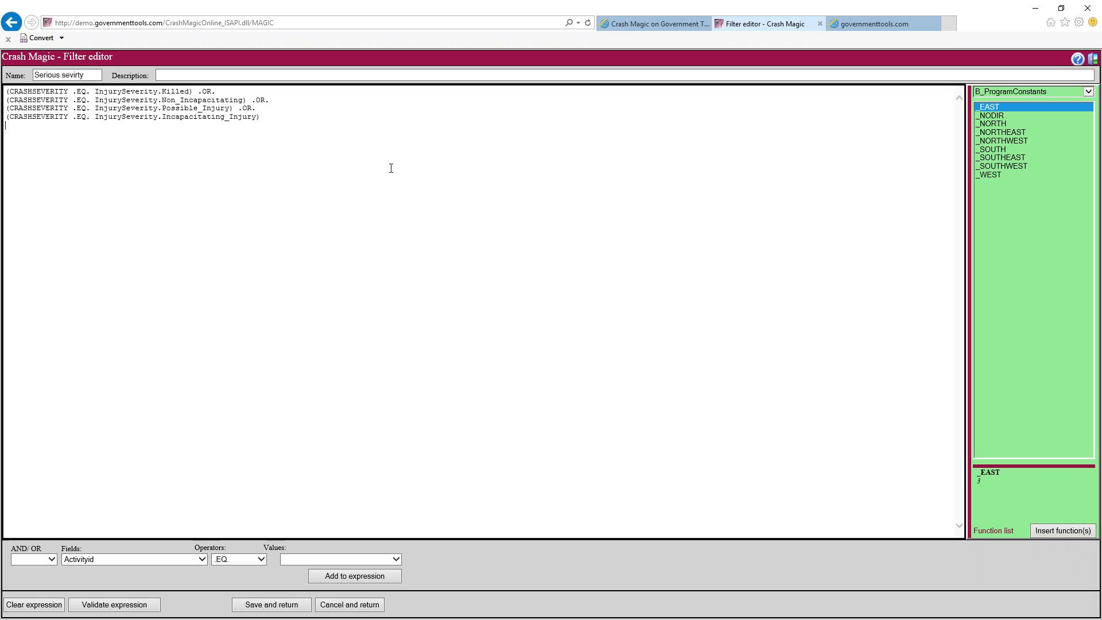
{"action": "left_click", "coordinate": [321, 607]}
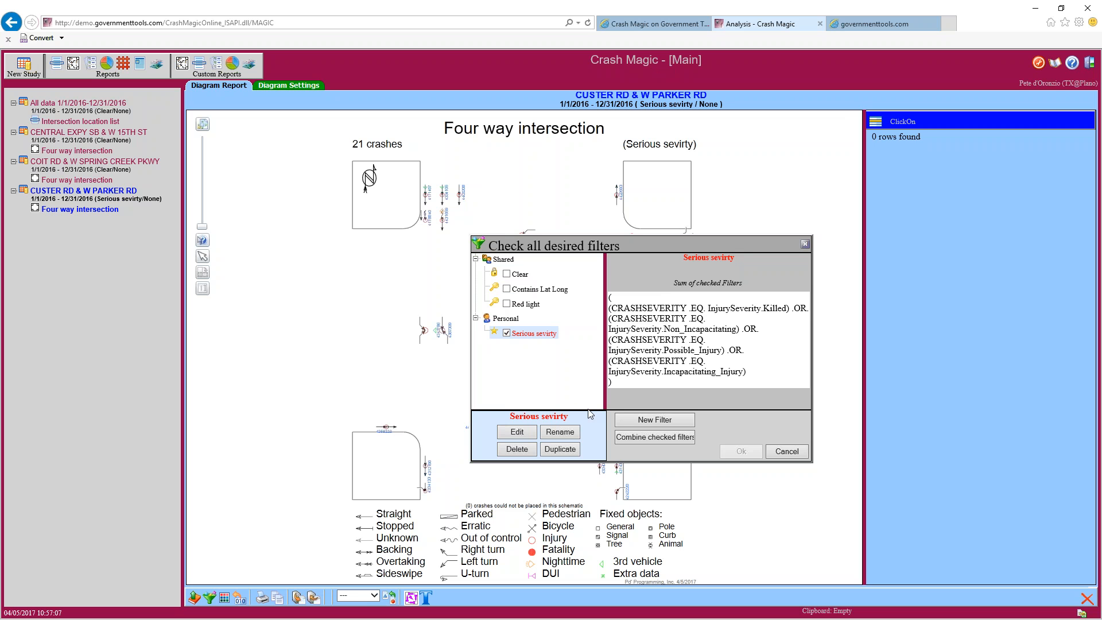
Create a new Untitled personal filter and open it in the Filter editor
{"action": "left_click", "coordinate": [650, 421]}
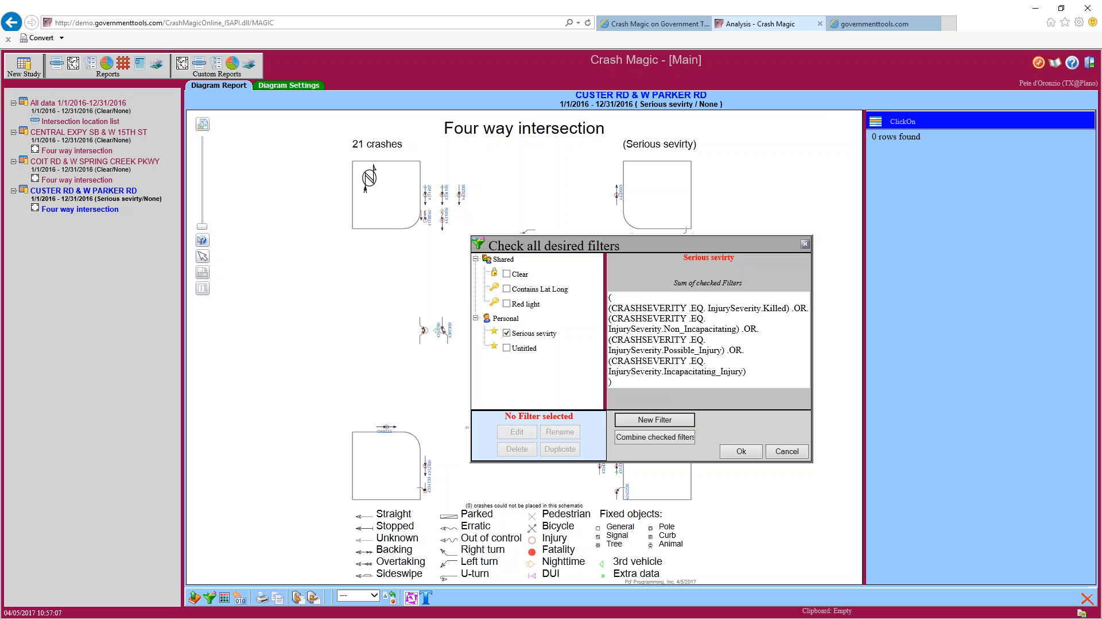
{"action": "left_click", "coordinate": [534, 350]}
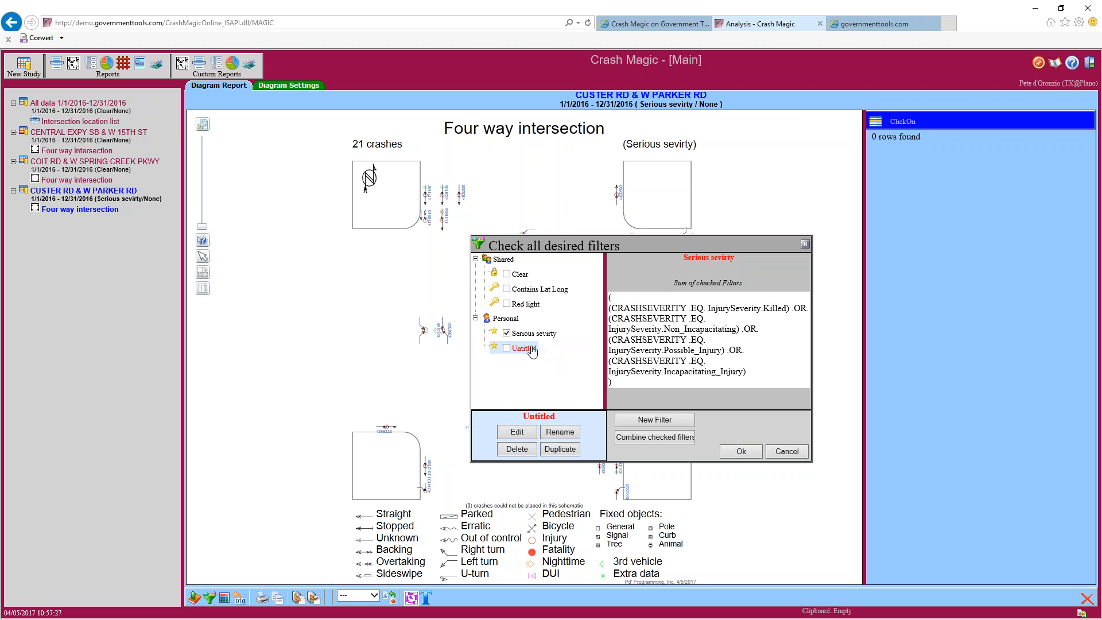
{"action": "left_click", "coordinate": [527, 432]}
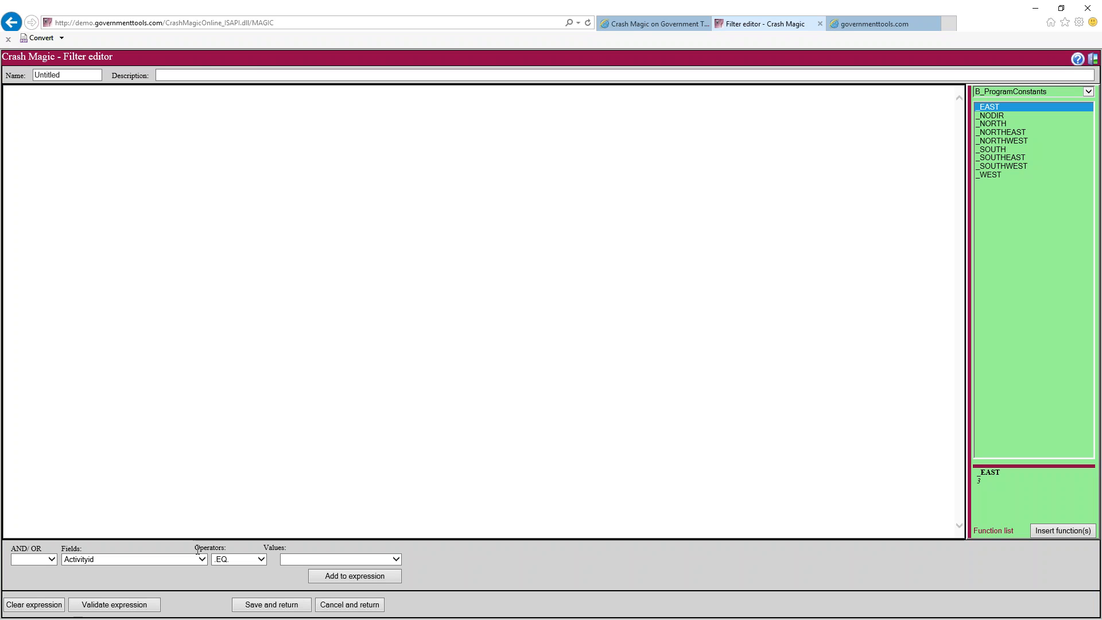
Build the expression Atintersection equals Yes and save the filter
{"action": "left_click", "coordinate": [203, 558]}
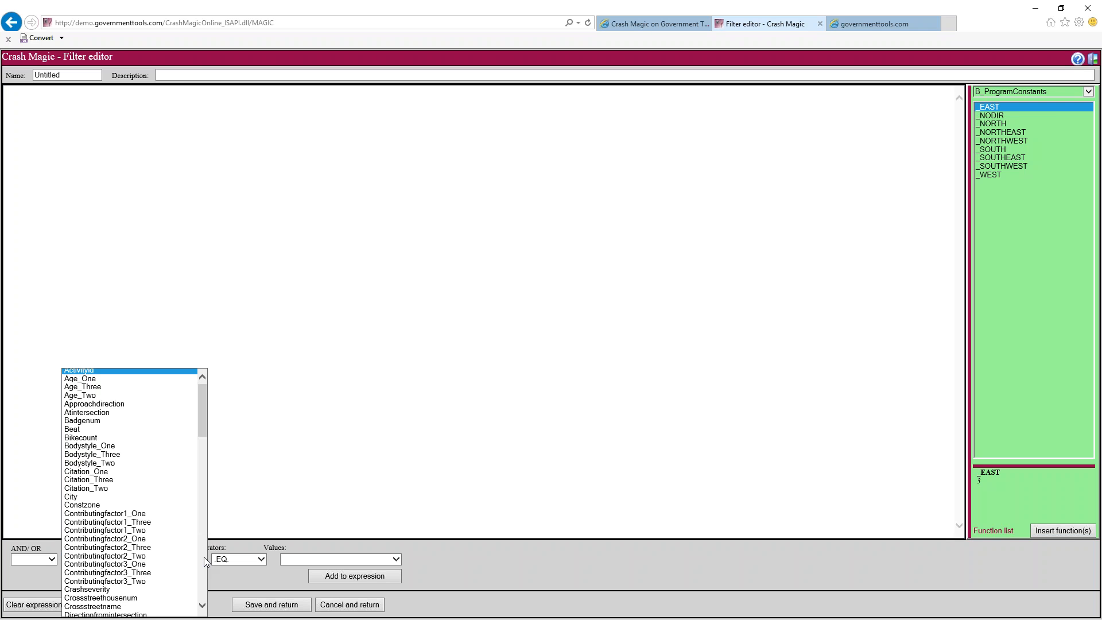
{"action": "left_click", "coordinate": [110, 413]}
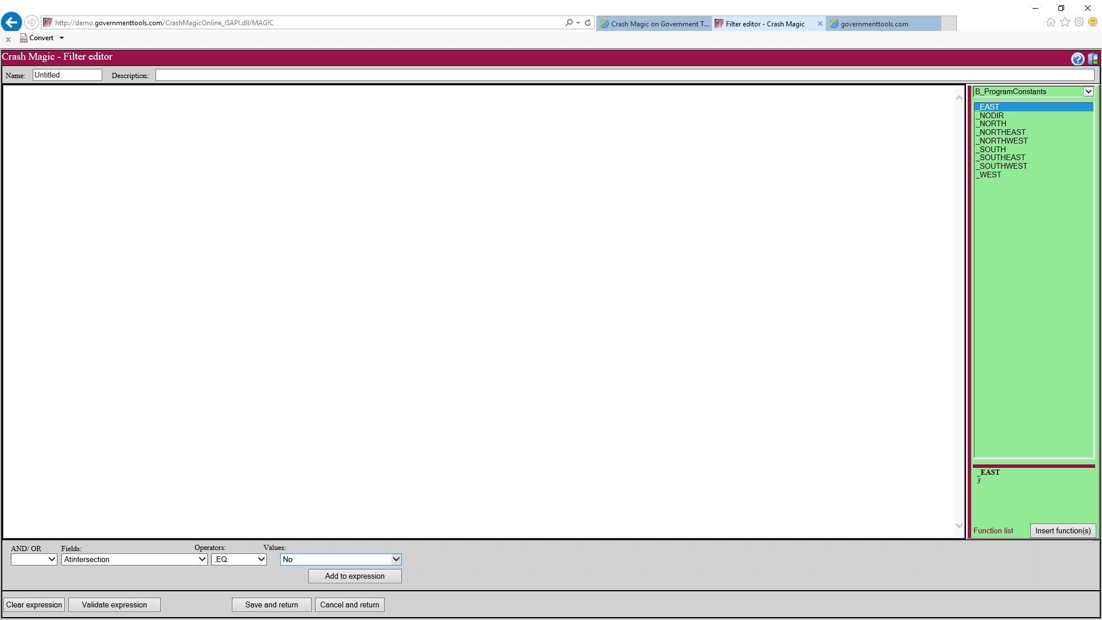
{"action": "left_click", "coordinate": [287, 559]}
{"action": "left_click", "coordinate": [297, 568]}
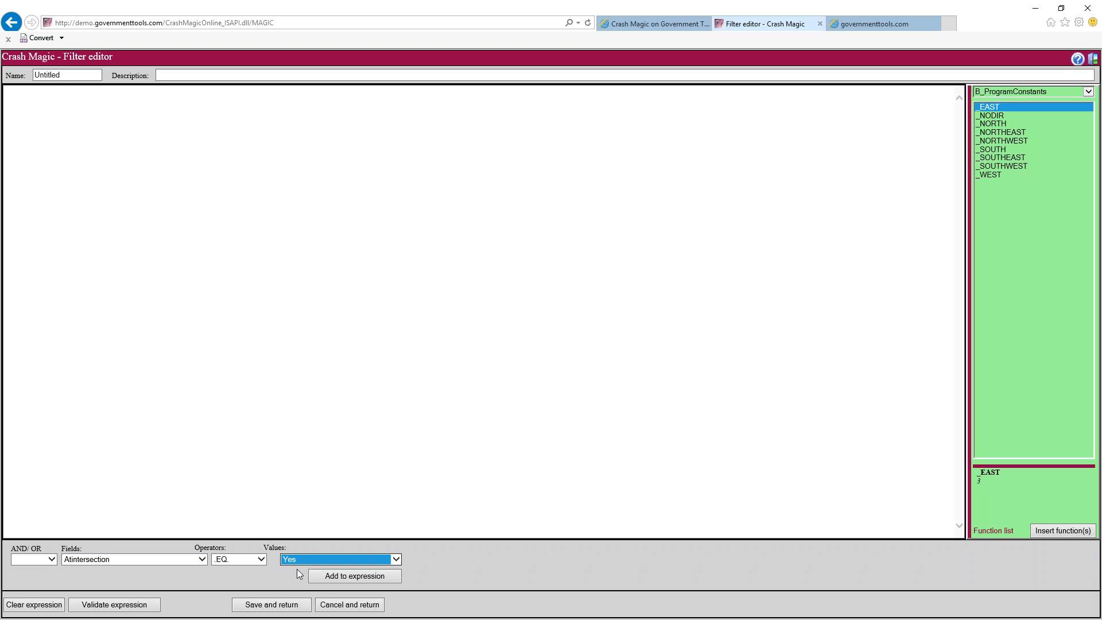
{"action": "left_click", "coordinate": [329, 576]}
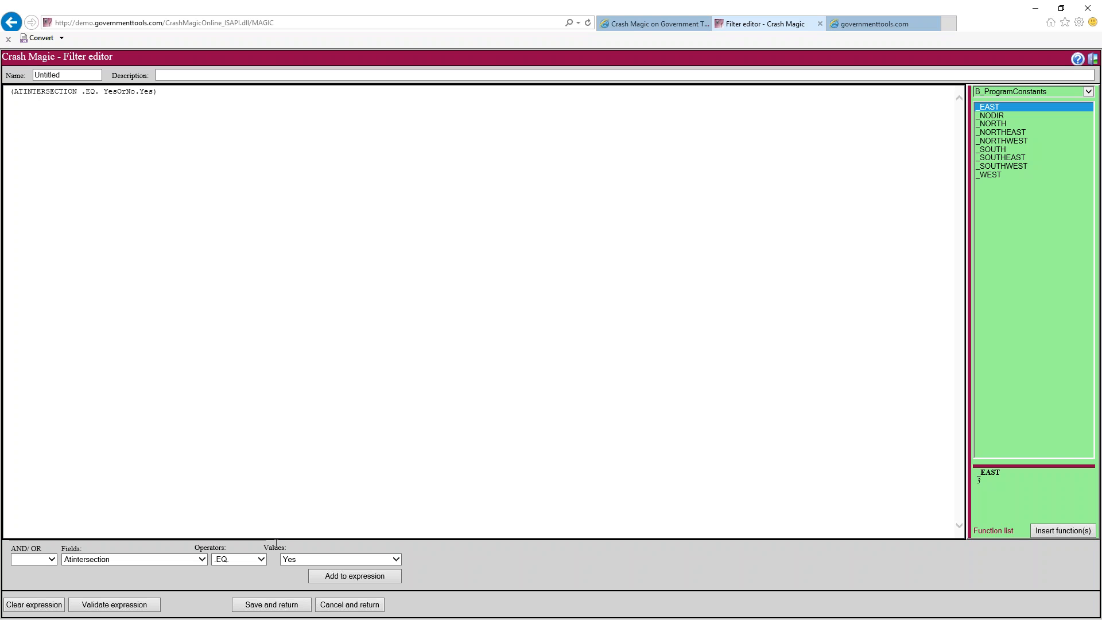
{"action": "left_click", "coordinate": [293, 604]}
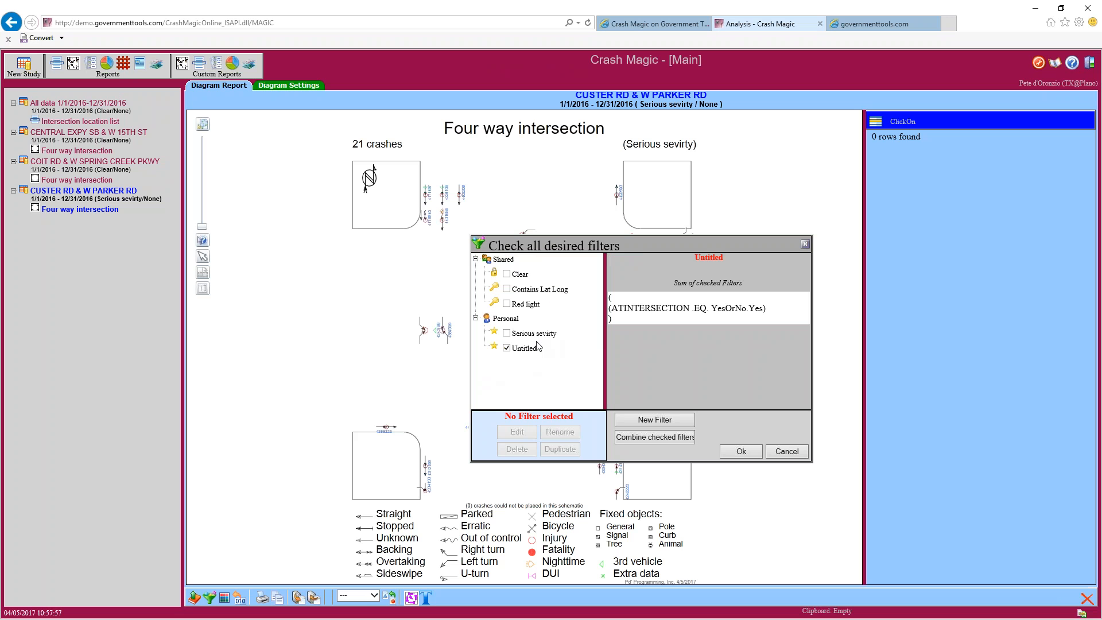
Rename the Untitled filter to 'At intersection'
{"action": "left_click", "coordinate": [531, 348]}
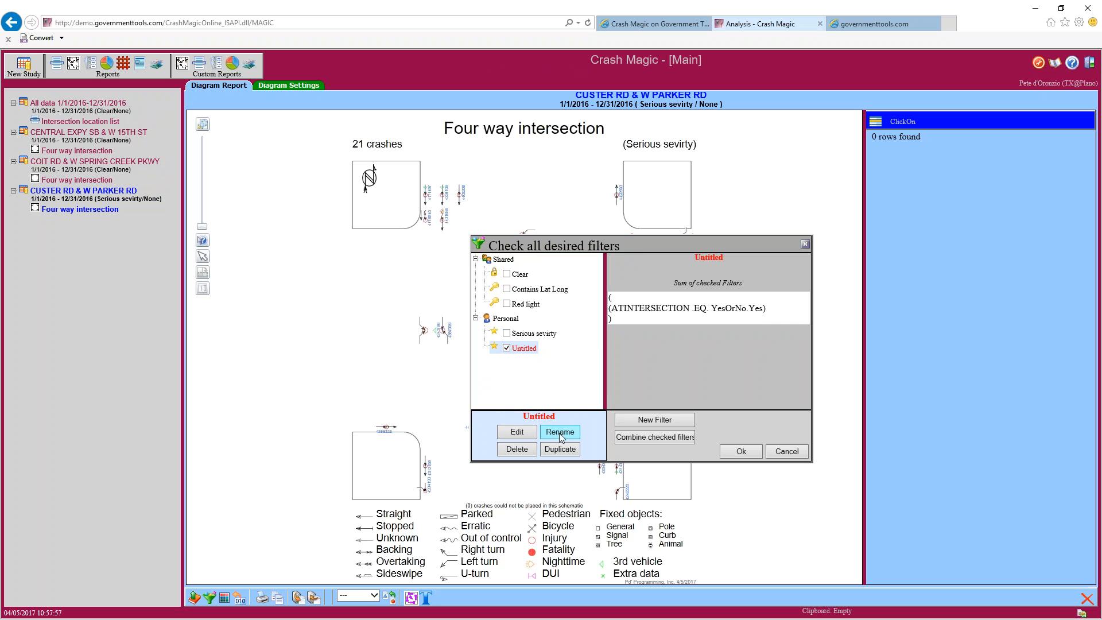
{"action": "left_click", "coordinate": [555, 433]}
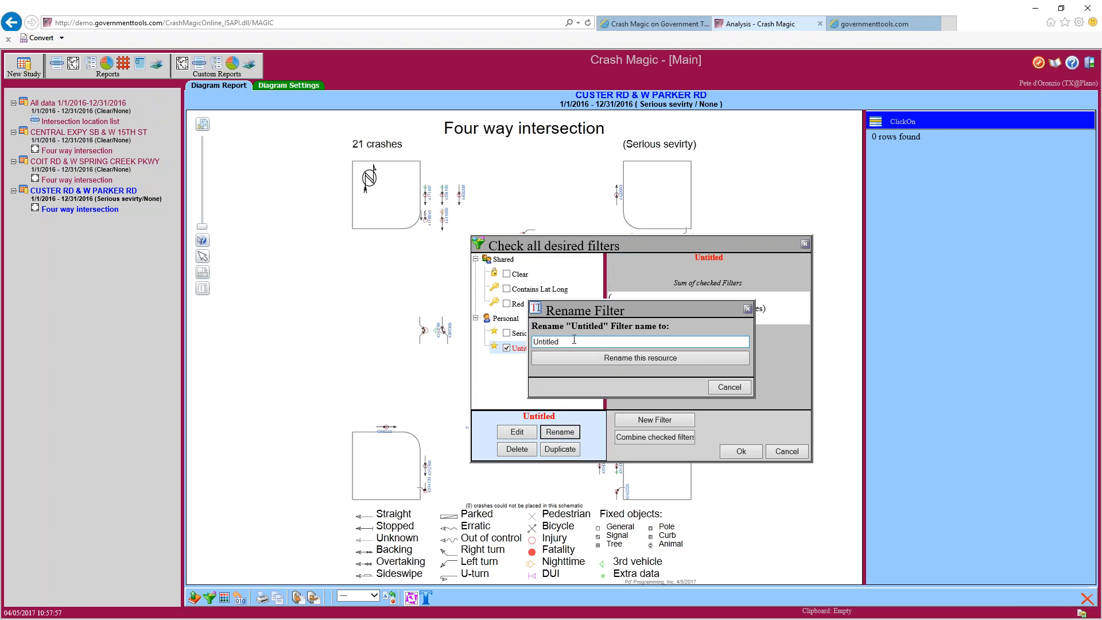
{"action": "key", "text": "BackSpace"}
{"action": "type", "text": "At intersection"}
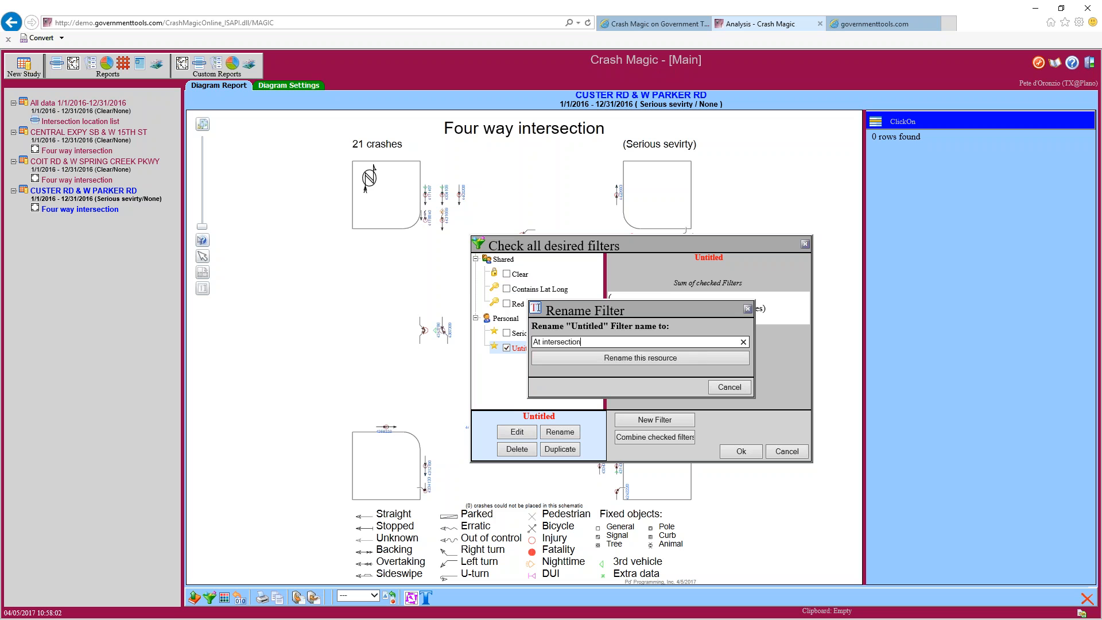
{"action": "left_click", "coordinate": [587, 362]}
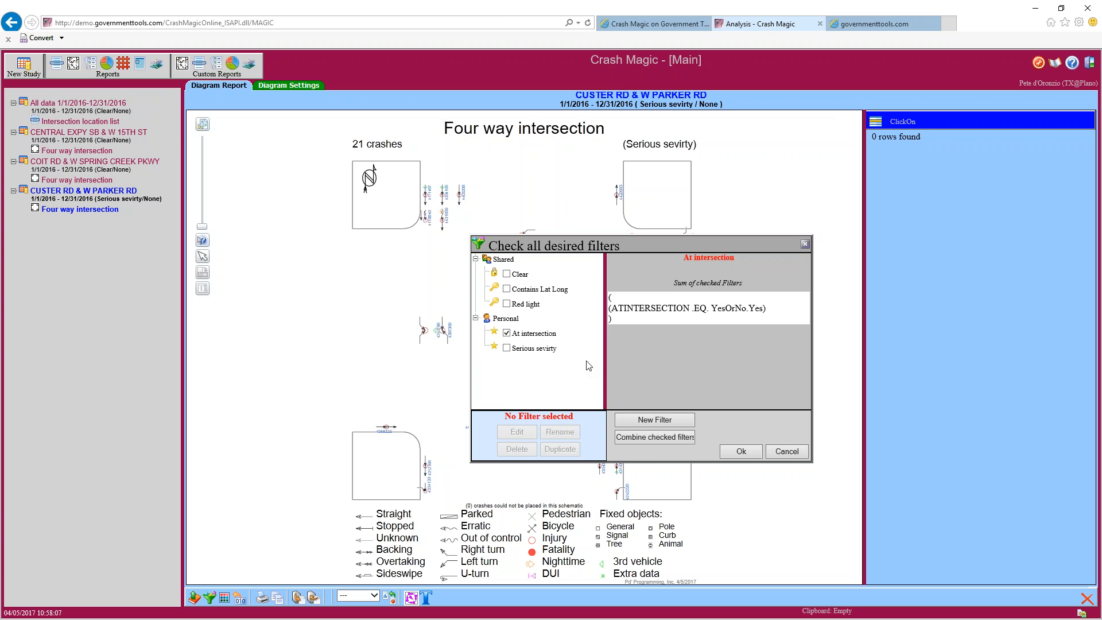
Check Serious sevirty alongside it and examine the combined severity expression
{"action": "left_click", "coordinate": [506, 348]}
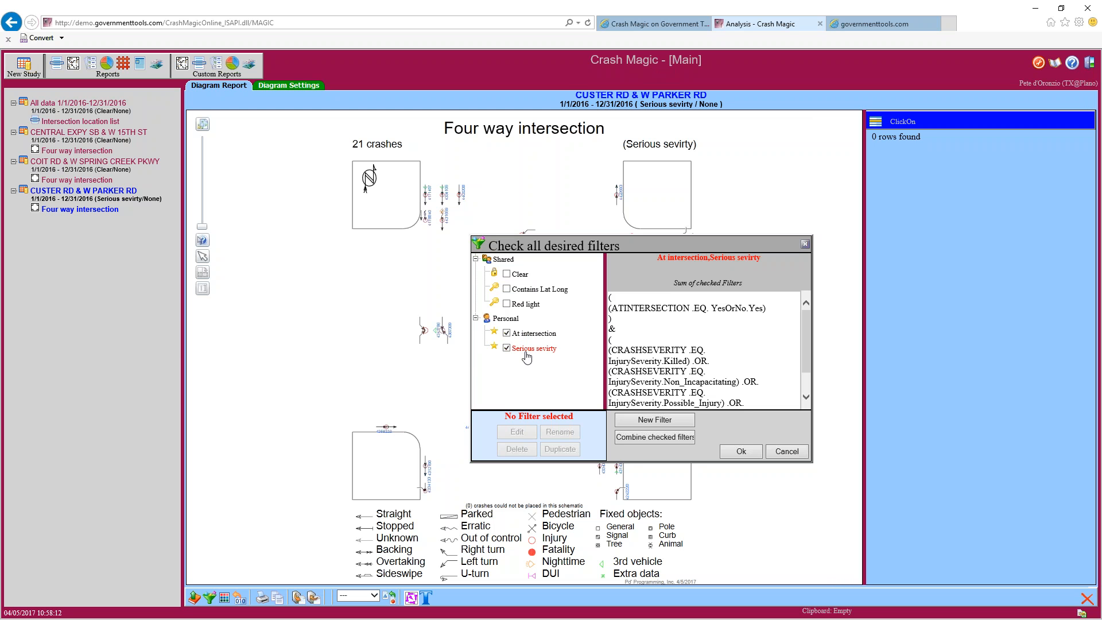
{"action": "mouse_move", "coordinate": [805, 340]}
{"action": "left_mouse_down"}
{"action": "mouse_move", "coordinate": [807, 362]}
{"action": "mouse_move", "coordinate": [807, 339]}
{"action": "left_mouse_up"}
{"action": "left_click_drag", "start_coordinate": [634, 308], "coordinate": [806, 354]}
{"action": "left_click_drag", "start_coordinate": [747, 385], "coordinate": [748, 393]}
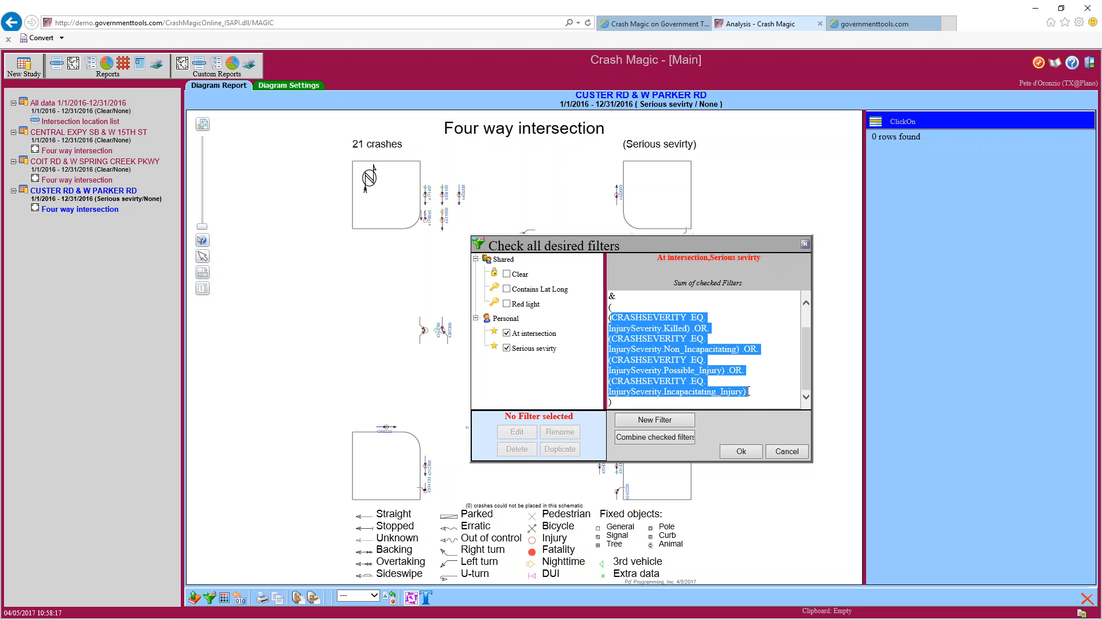
{"action": "left_click", "coordinate": [749, 334]}
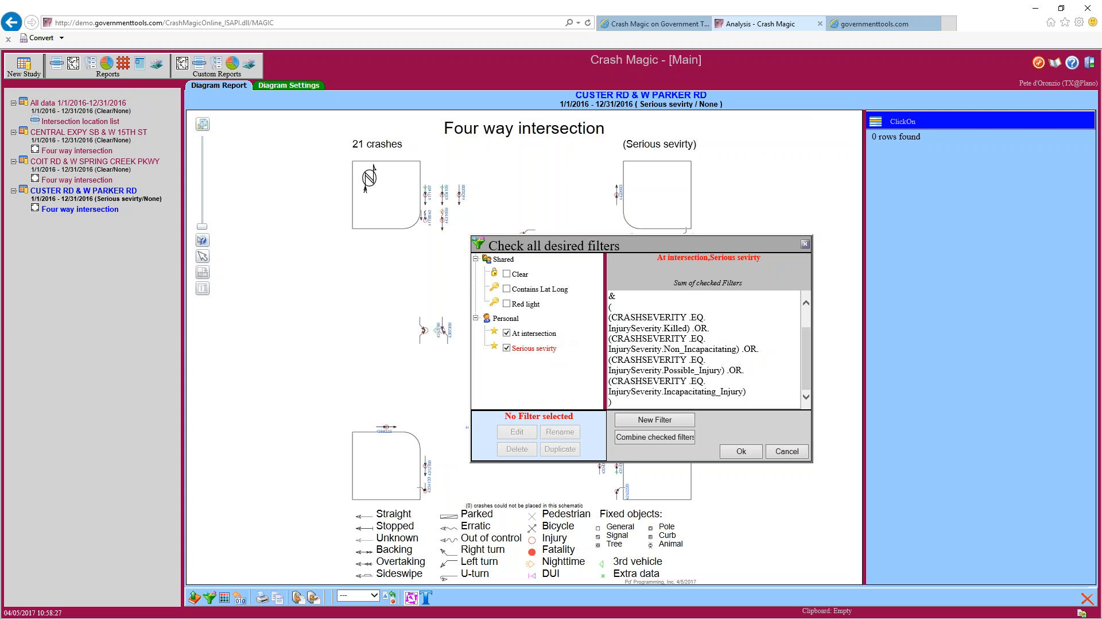
Briefly try Red light, then apply At intersection plus Serious sevirty, leaving 6 crashes
{"action": "left_click", "coordinate": [506, 333]}
{"action": "left_click", "coordinate": [506, 303]}
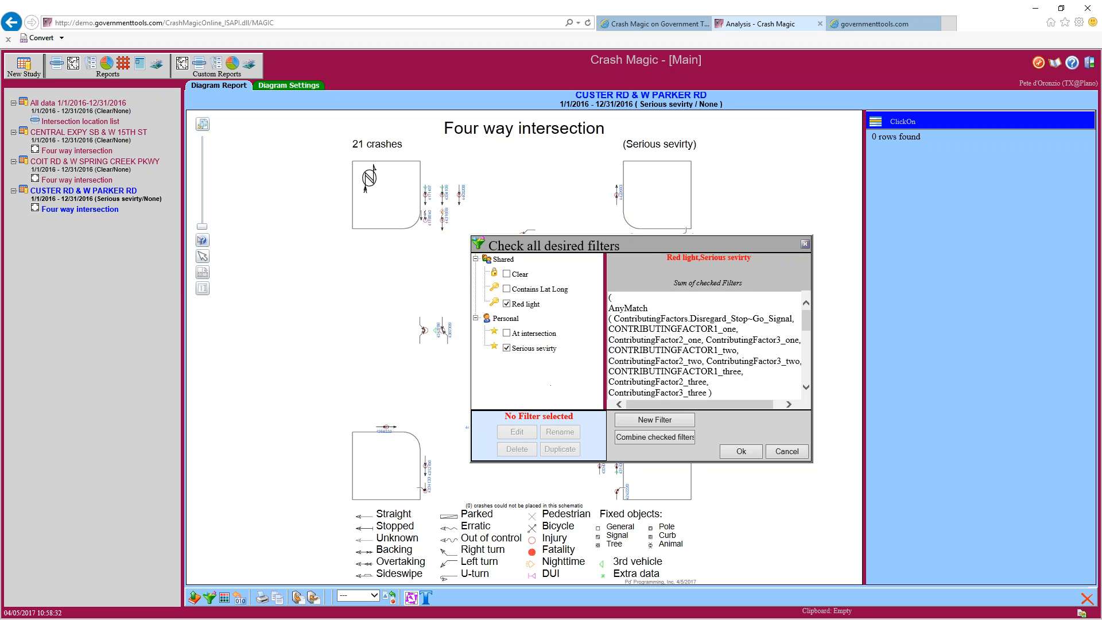
{"action": "mouse_move", "coordinate": [808, 320]}
{"action": "left_mouse_down"}
{"action": "mouse_move", "coordinate": [806, 388]}
{"action": "mouse_move", "coordinate": [807, 313]}
{"action": "left_mouse_up"}
{"action": "left_click", "coordinate": [507, 303]}
{"action": "left_click", "coordinate": [507, 333]}
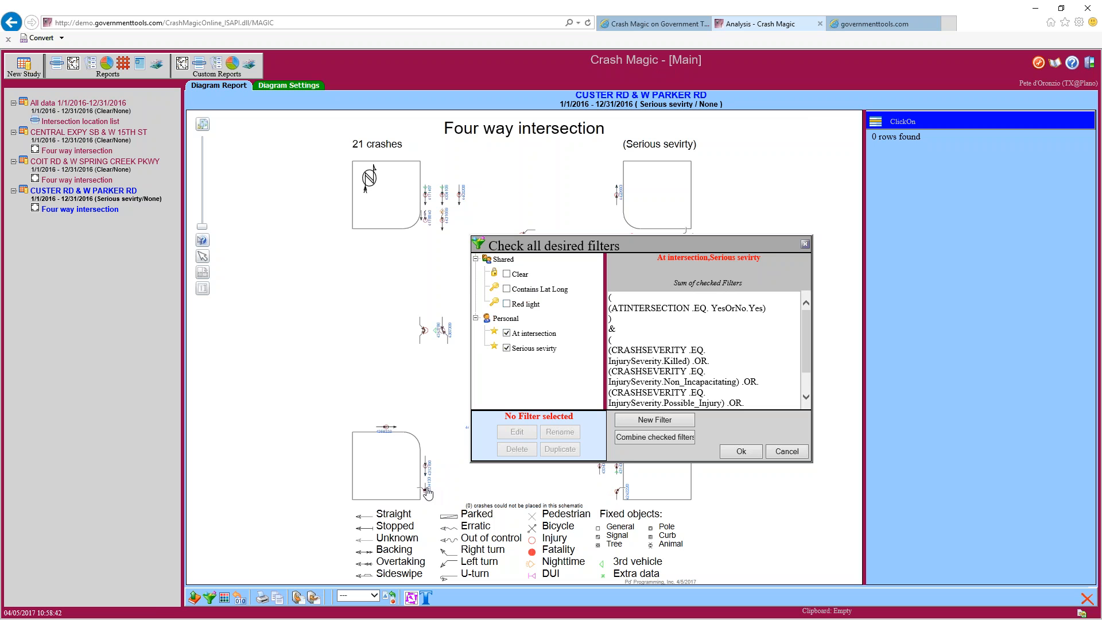
{"action": "left_click", "coordinate": [732, 454]}
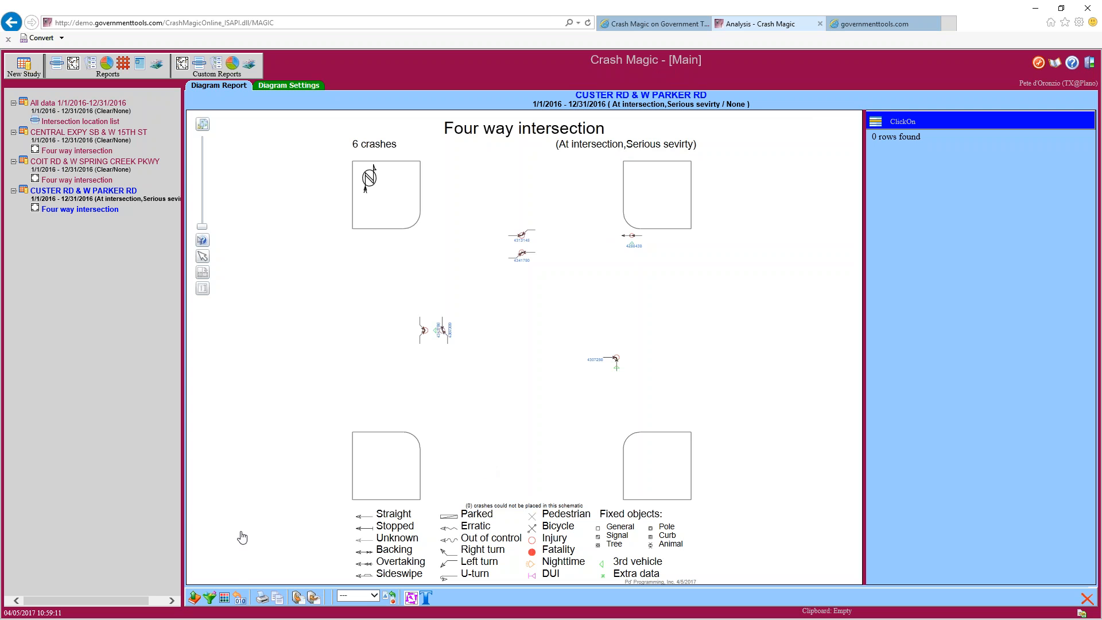
Bring back the filter list with At intersection and Serious sevirty checked
{"action": "left_click", "coordinate": [210, 598]}
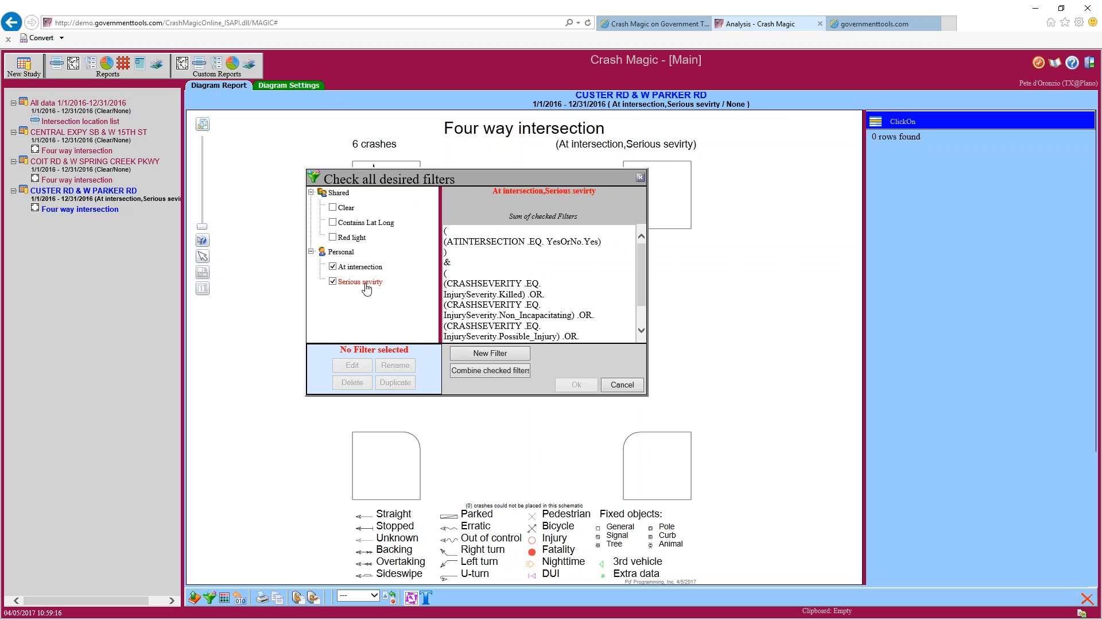
Rename Serious sevirty to 'Serious severity', uncheck At intersection, and apply it alone for 21 crashes
{"action": "left_click", "coordinate": [365, 283]}
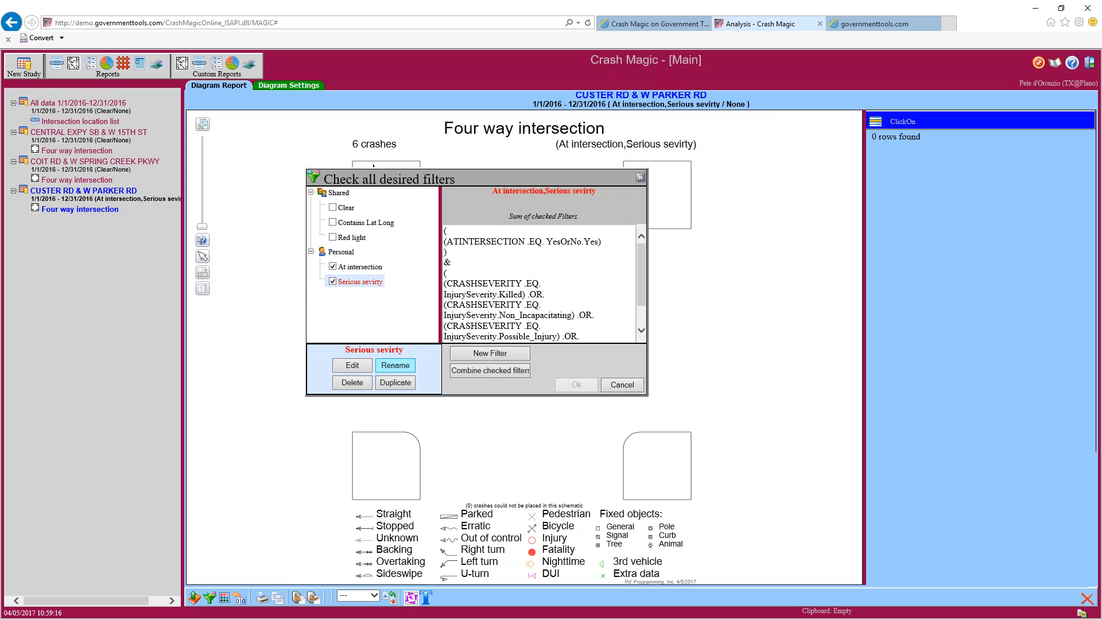
{"action": "left_click", "coordinate": [395, 366]}
{"action": "left_click", "coordinate": [446, 274]}
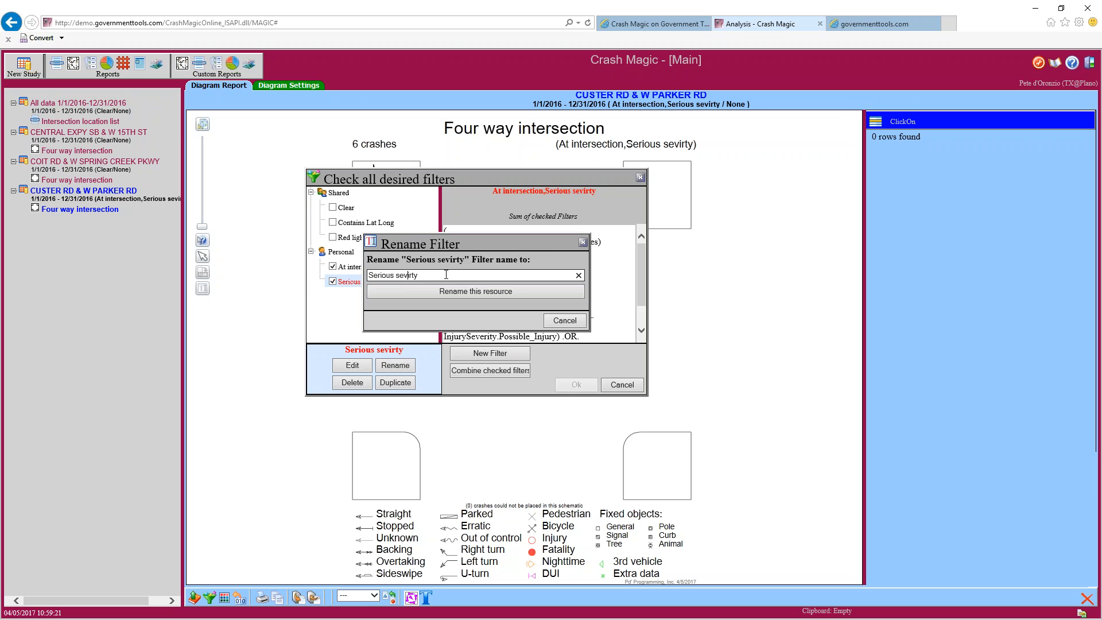
{"action": "type", "text": "erious severity"}
{"action": "left_click", "coordinate": [446, 291]}
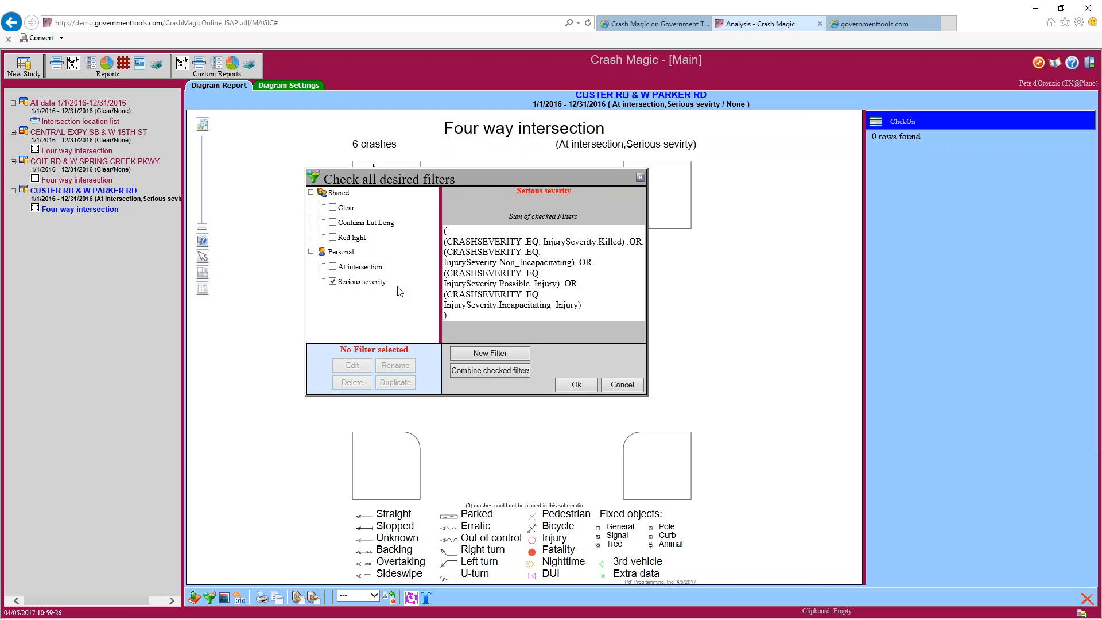
{"action": "left_click", "coordinate": [368, 269]}
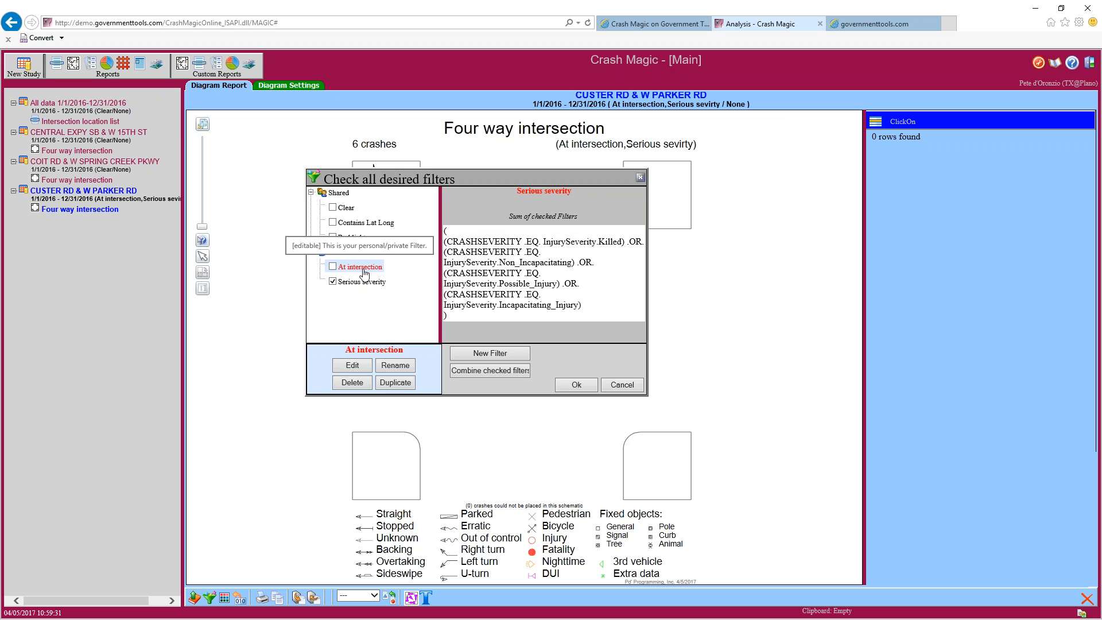
{"action": "left_click", "coordinate": [572, 388]}
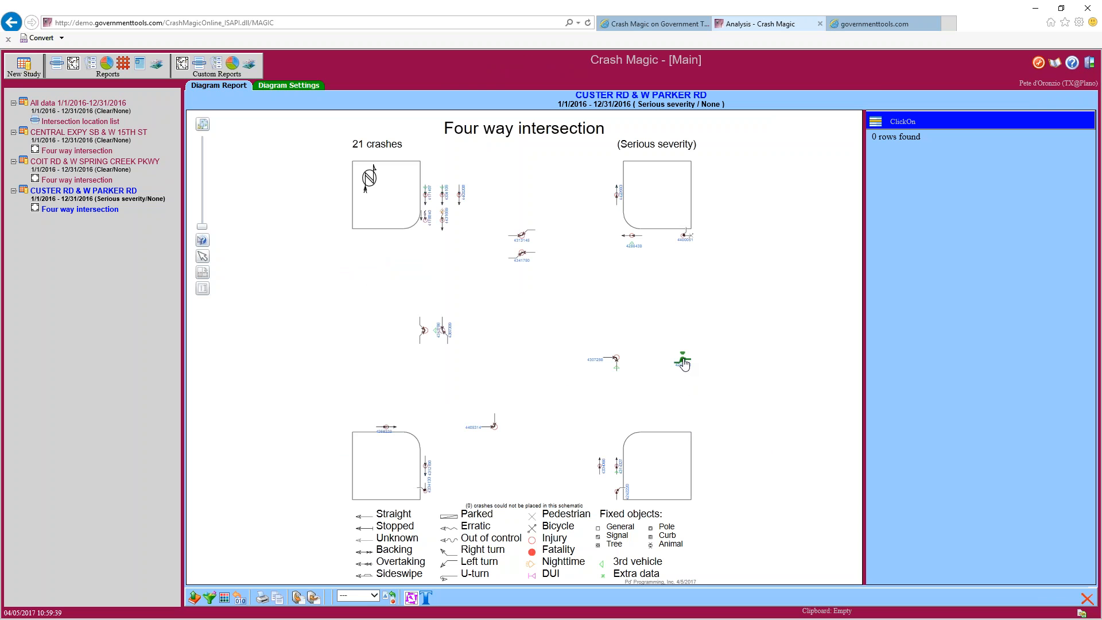
Show crash 4247613's details and switch the click-on field list to the personal Basic list
{"action": "left_click", "coordinate": [683, 362]}
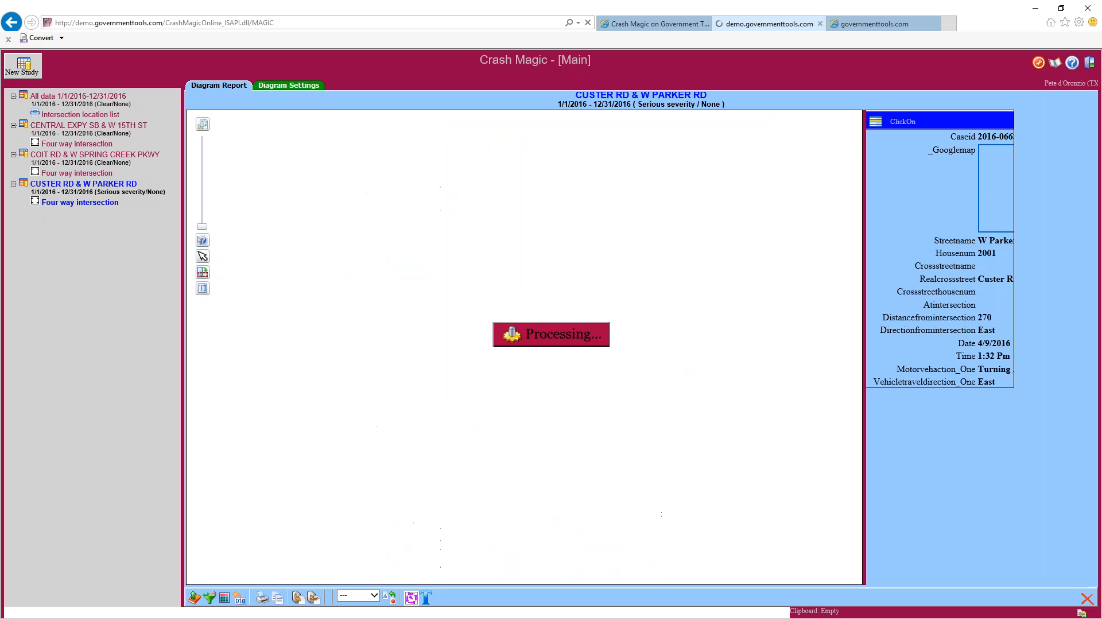
{"action": "left_click", "coordinate": [875, 121]}
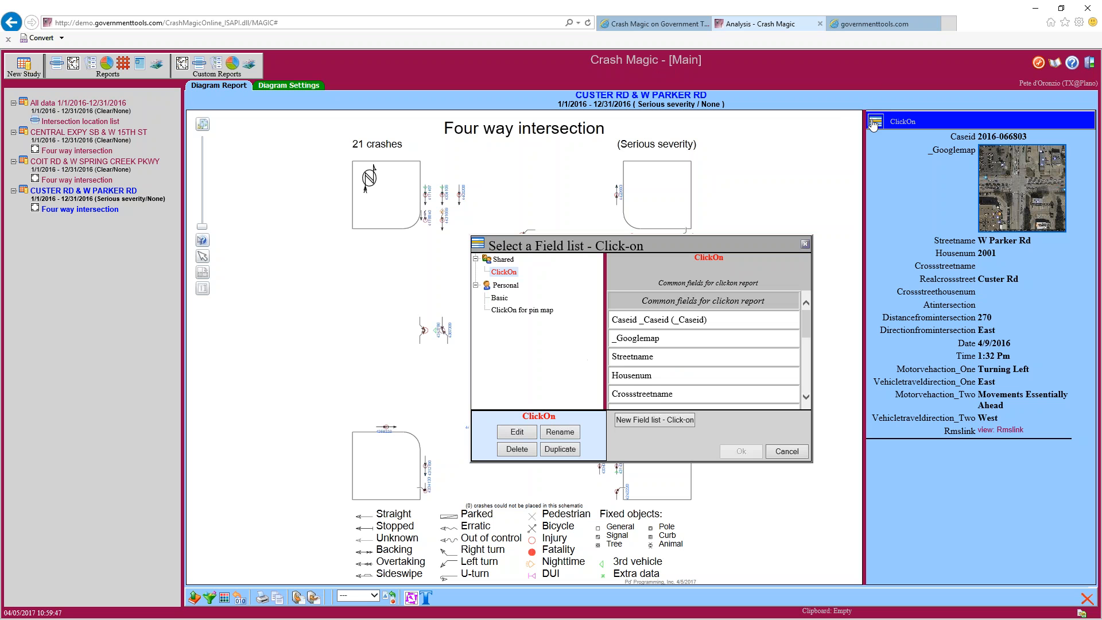
{"action": "left_click", "coordinate": [499, 298]}
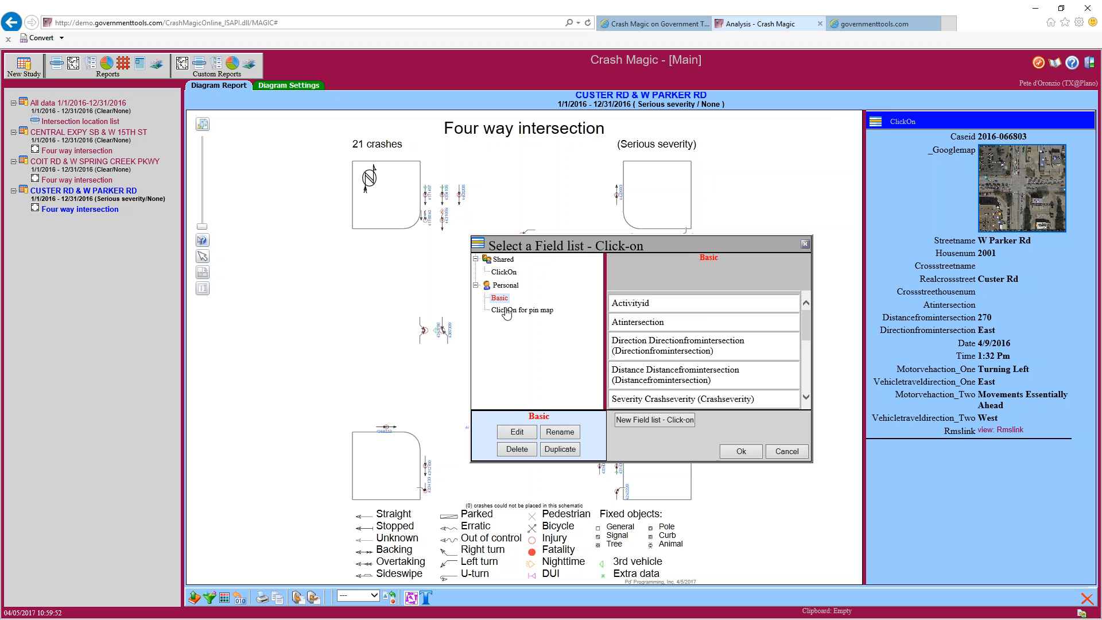
{"action": "left_click", "coordinate": [728, 454]}
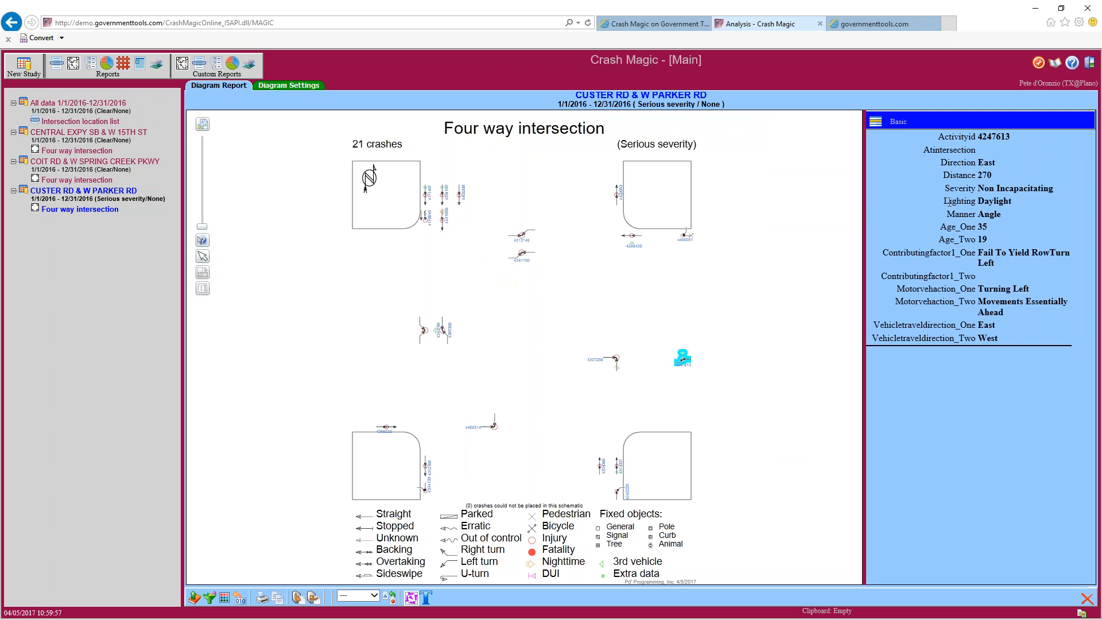
Widen the details panel and inspect crashes east of centre and at the northeast corner
{"action": "left_click_drag", "start_coordinate": [864, 204], "coordinate": [794, 206]}
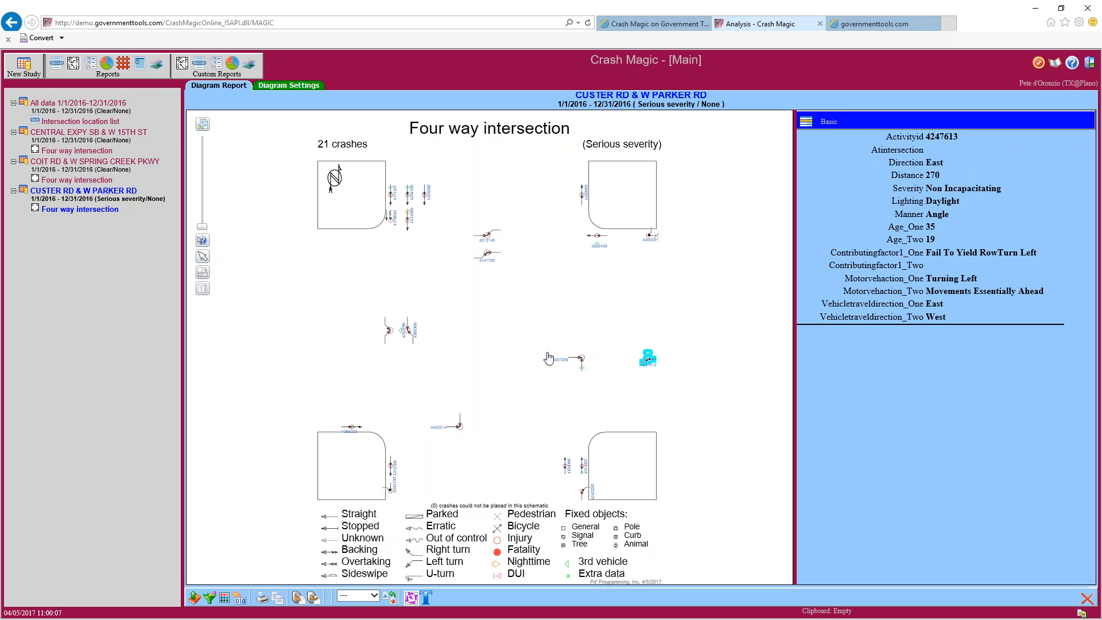
{"action": "left_click", "coordinate": [598, 237]}
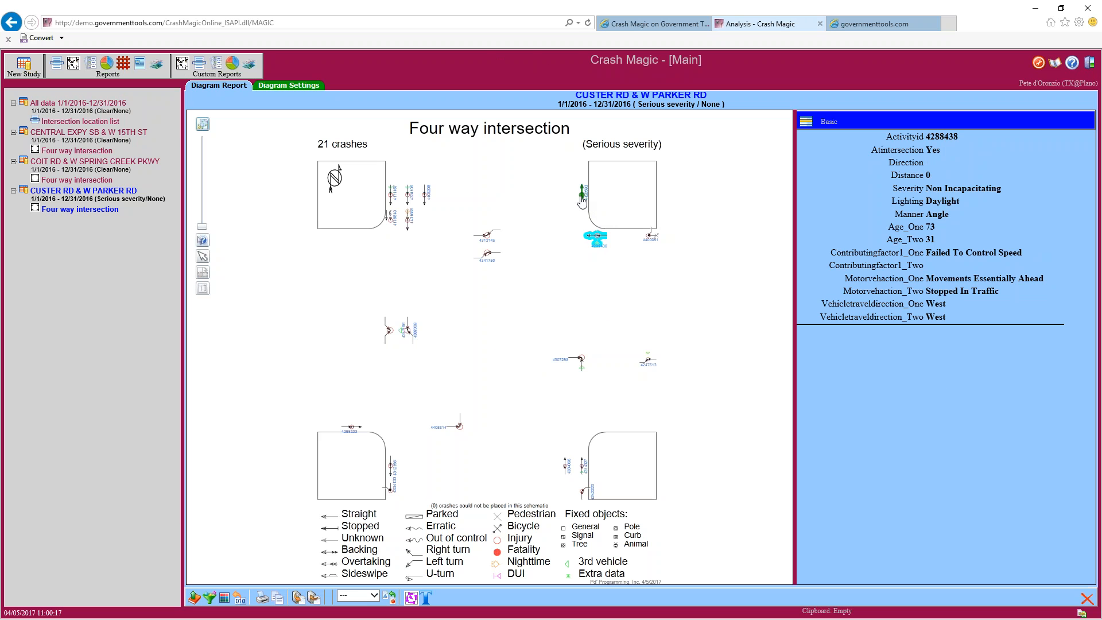
{"action": "left_click", "coordinate": [582, 195]}
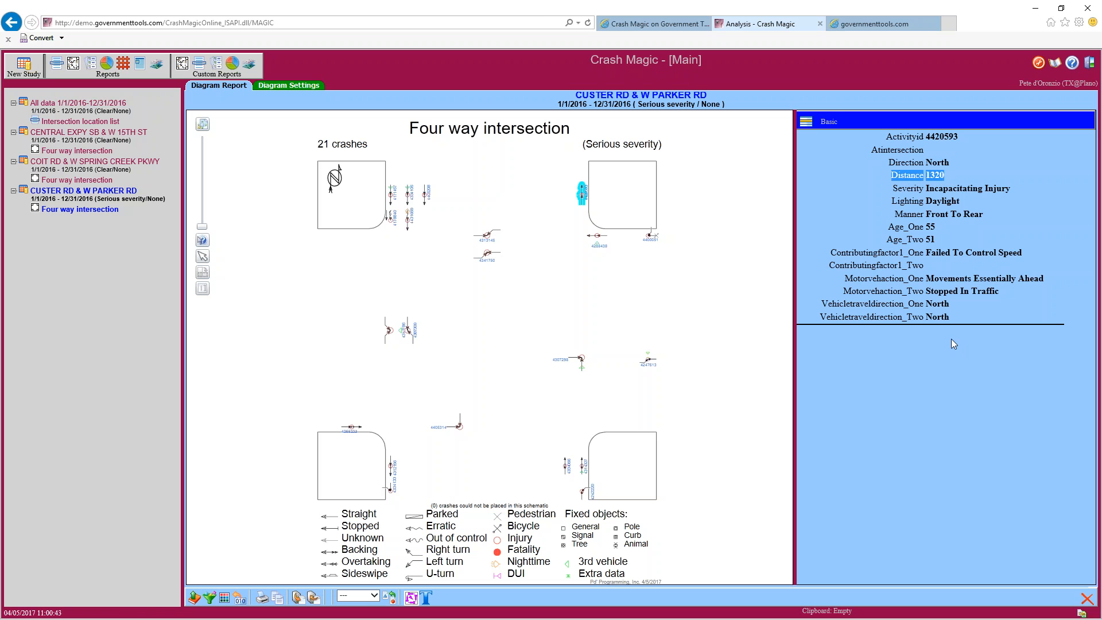
Create another Untitled personal filter and edit it in the Filter editor
{"action": "left_click", "coordinate": [210, 597]}
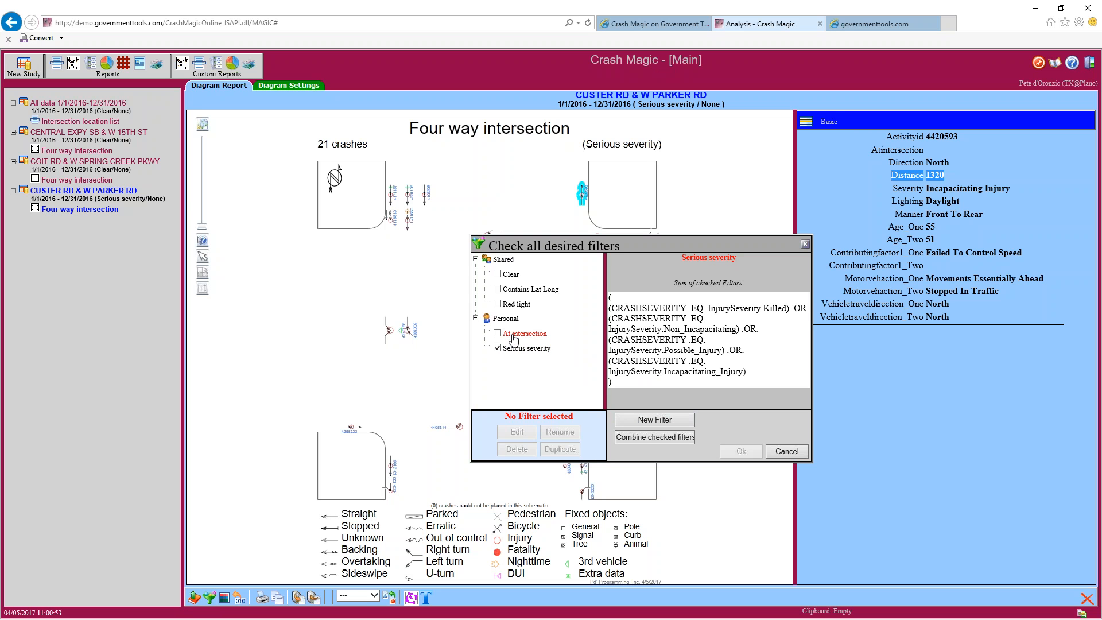
{"action": "left_click", "coordinate": [641, 422]}
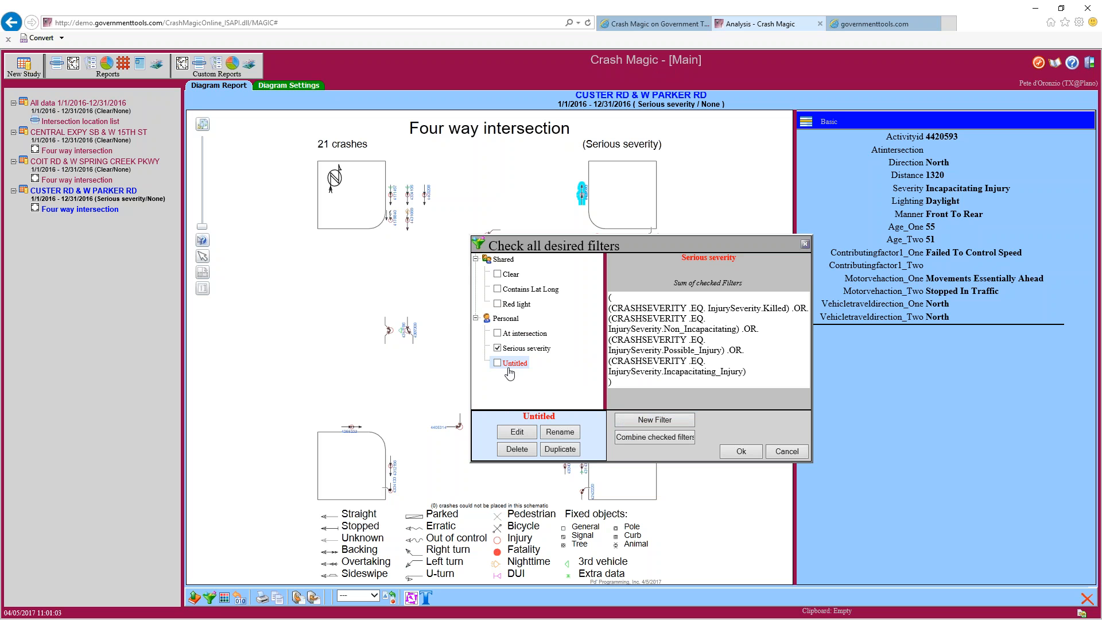
{"action": "left_click", "coordinate": [519, 432]}
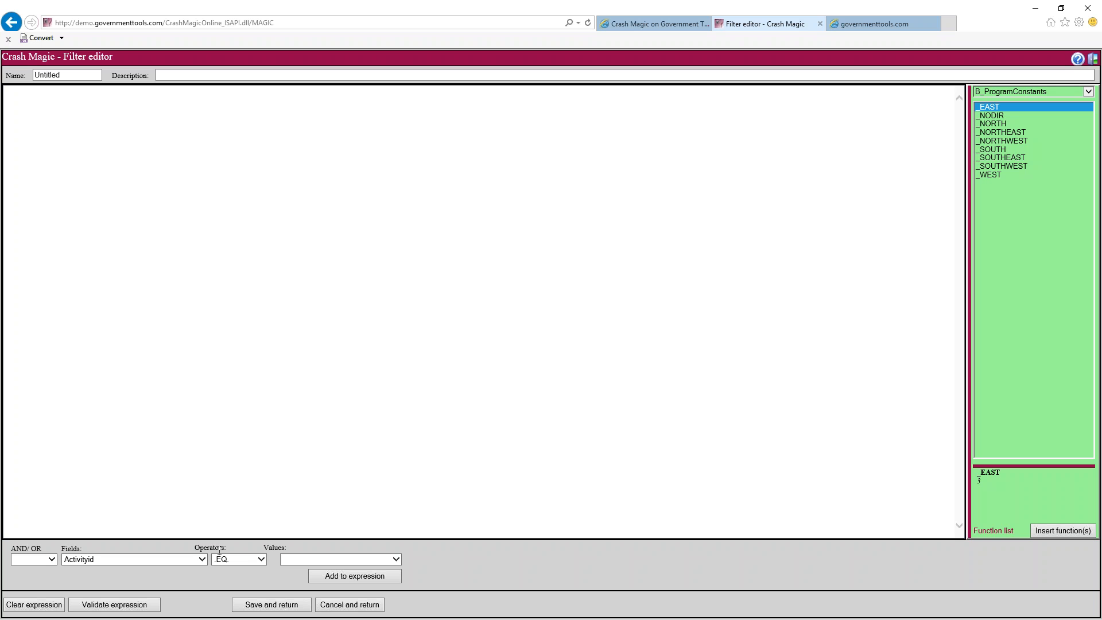
Add a Distancefromintersection condition to the filter expression
{"action": "left_click", "coordinate": [203, 560]}
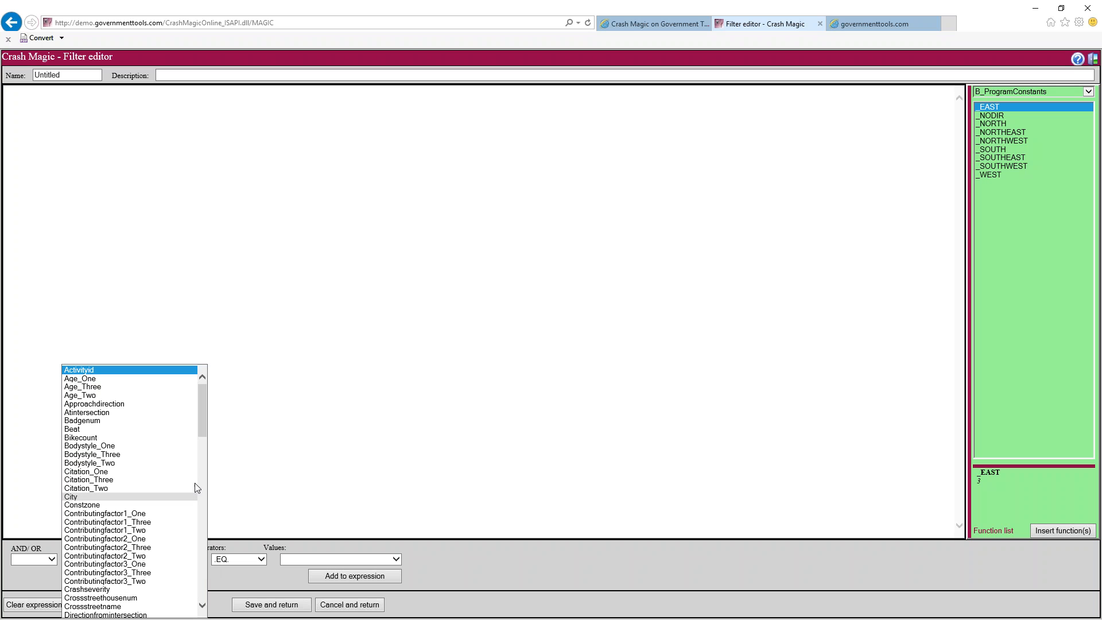
{"action": "left_click_drag", "start_coordinate": [201, 431], "coordinate": [197, 462]}
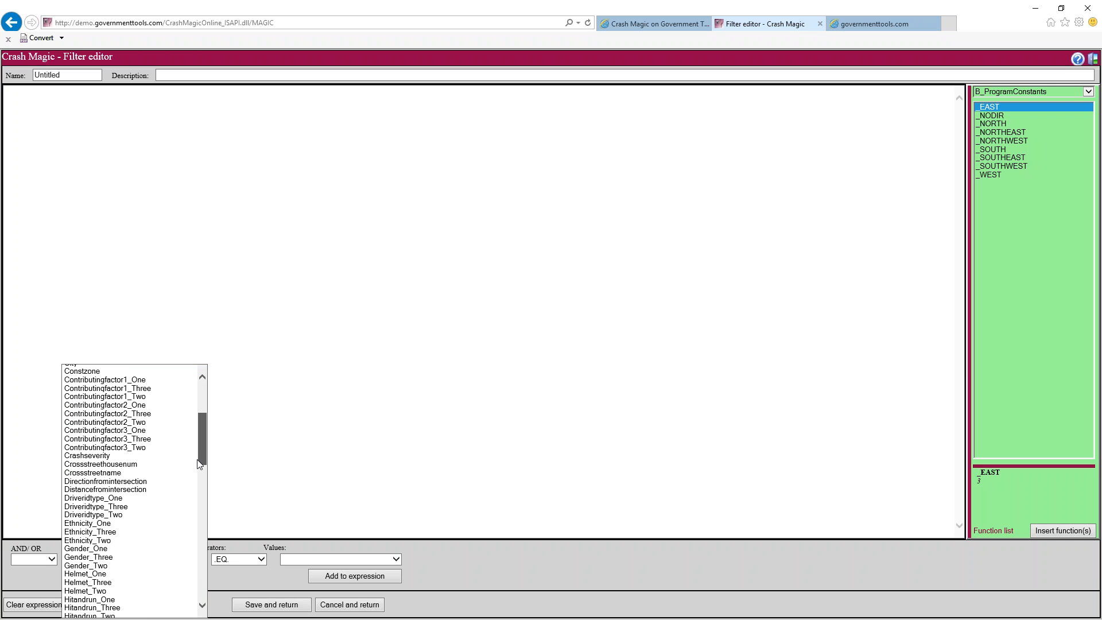
{"action": "left_click", "coordinate": [156, 489]}
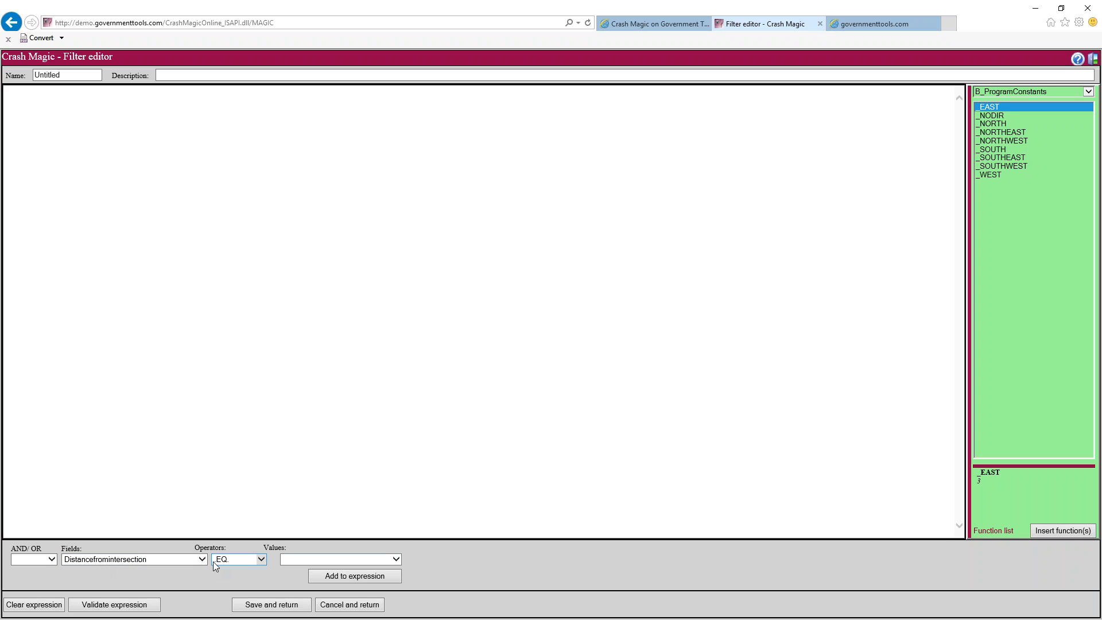
{"action": "left_click", "coordinate": [396, 560]}
{"action": "left_click", "coordinate": [395, 561]}
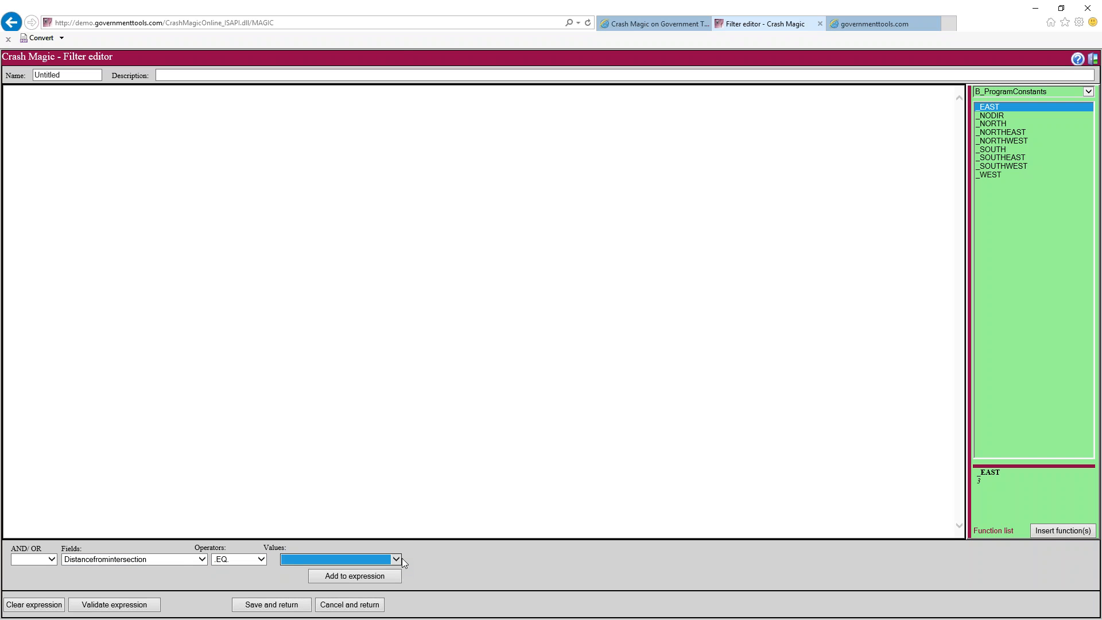
{"action": "left_click", "coordinate": [360, 576]}
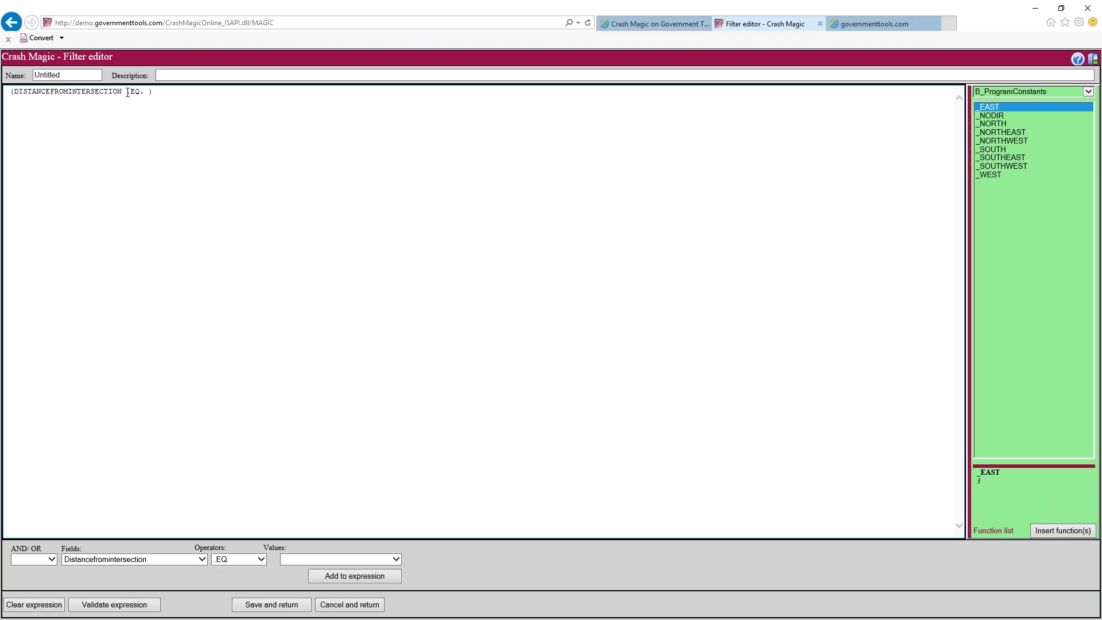
Replace the .EQ. operator with '< 150' and delete the stray '= >= <>' lines typed afterward
{"action": "left_click_drag", "start_coordinate": [127, 93], "coordinate": [144, 95]}
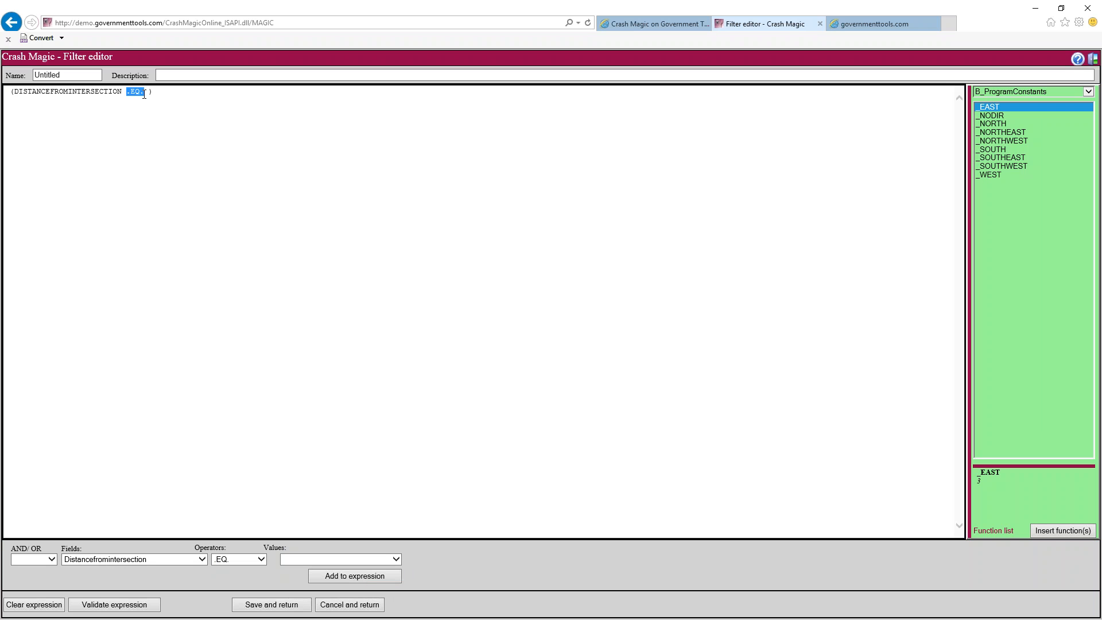
{"action": "type", "text": "< 150"}
{"action": "left_click_drag", "start_coordinate": [131, 93], "coordinate": [126, 93]}
{"action": "left_click", "coordinate": [261, 560]}
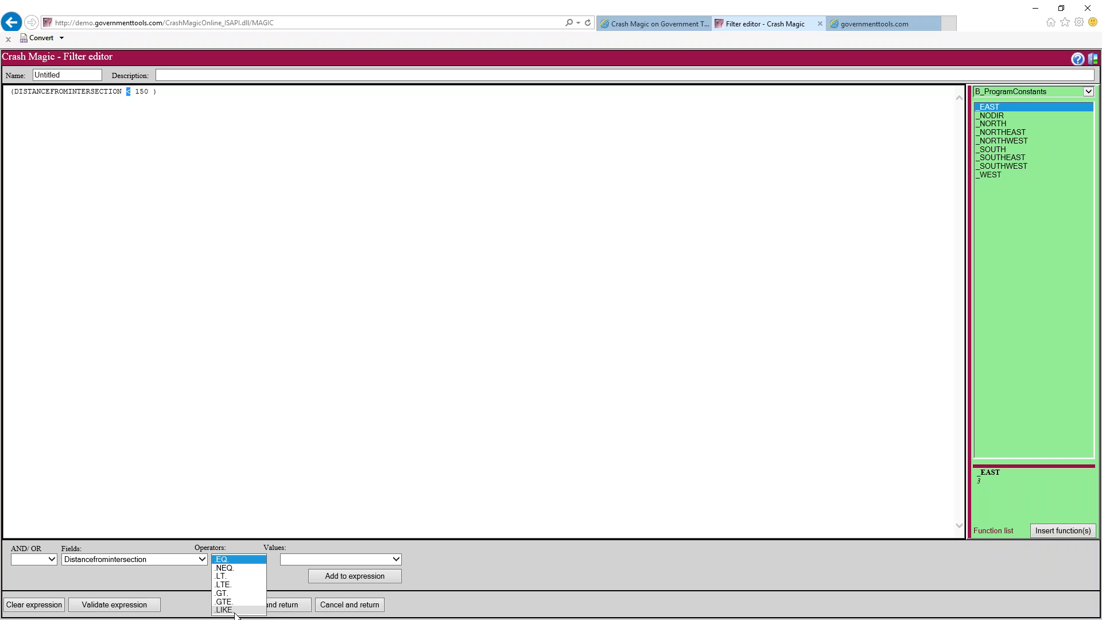
{"action": "left_click", "coordinate": [173, 94]}
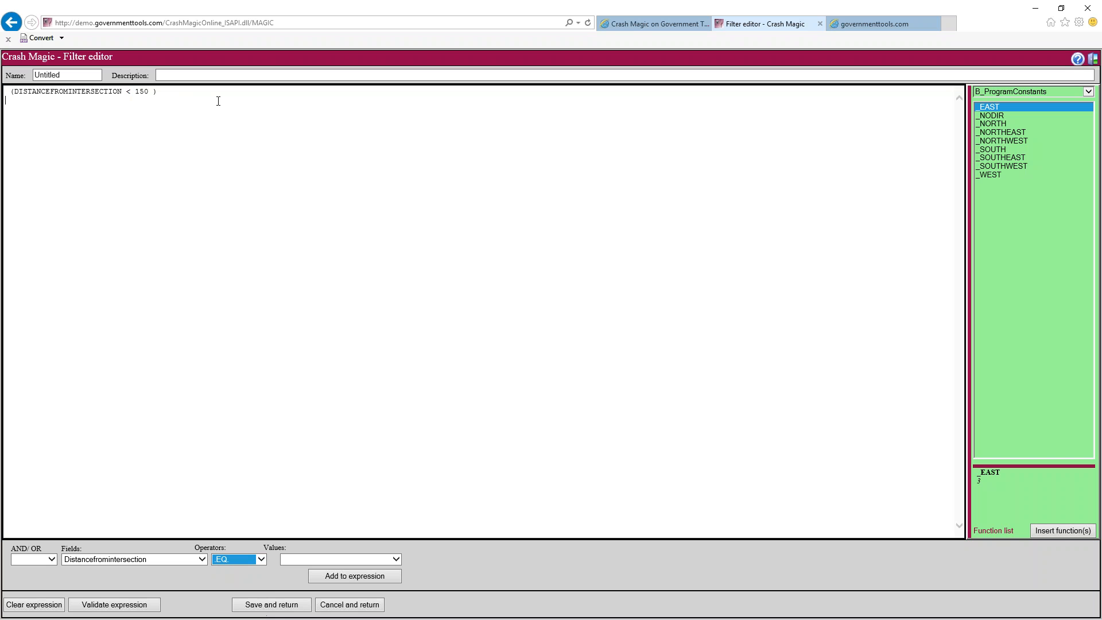
{"action": "type", "text": "= >= <>"}
{"action": "key", "text": "shift+Up"}
{"action": "key", "text": "shift+Up"}
{"action": "key", "text": "shift+Up"}
{"action": "key", "text": "shift+Up"}
{"action": "key", "text": "BackSpace"}
Check the operator, value and field name of (DISTANCEFROMINTERSECTION < 150 ) by selecting each
{"action": "double_click", "coordinate": [129, 92]}
{"action": "double_click", "coordinate": [140, 91]}
{"action": "double_click", "coordinate": [85, 93]}
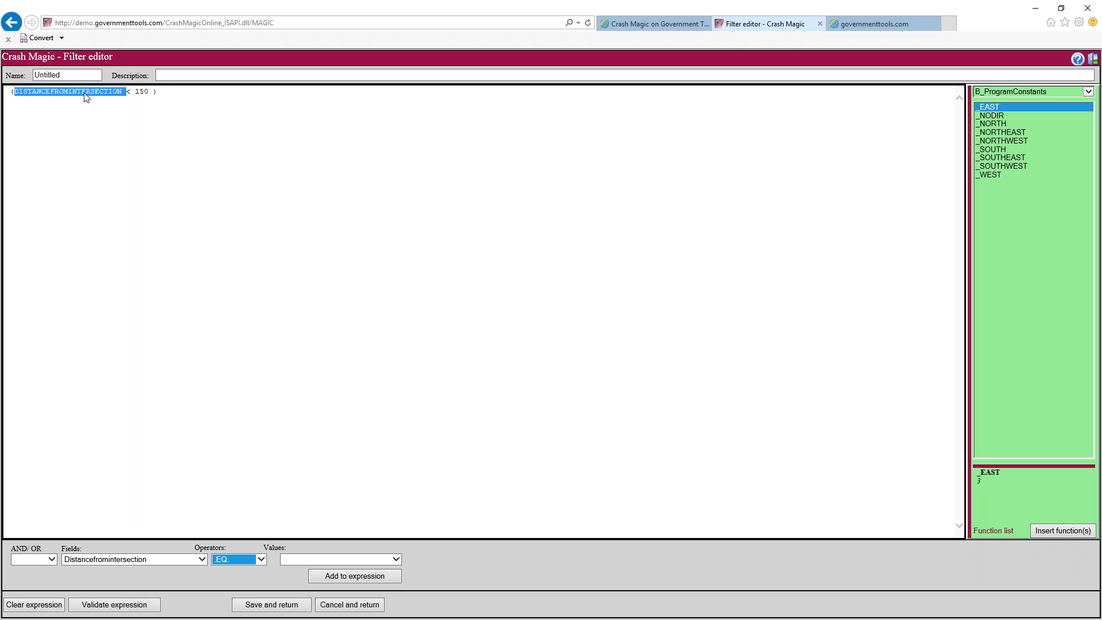
{"action": "left_click", "coordinate": [88, 94]}
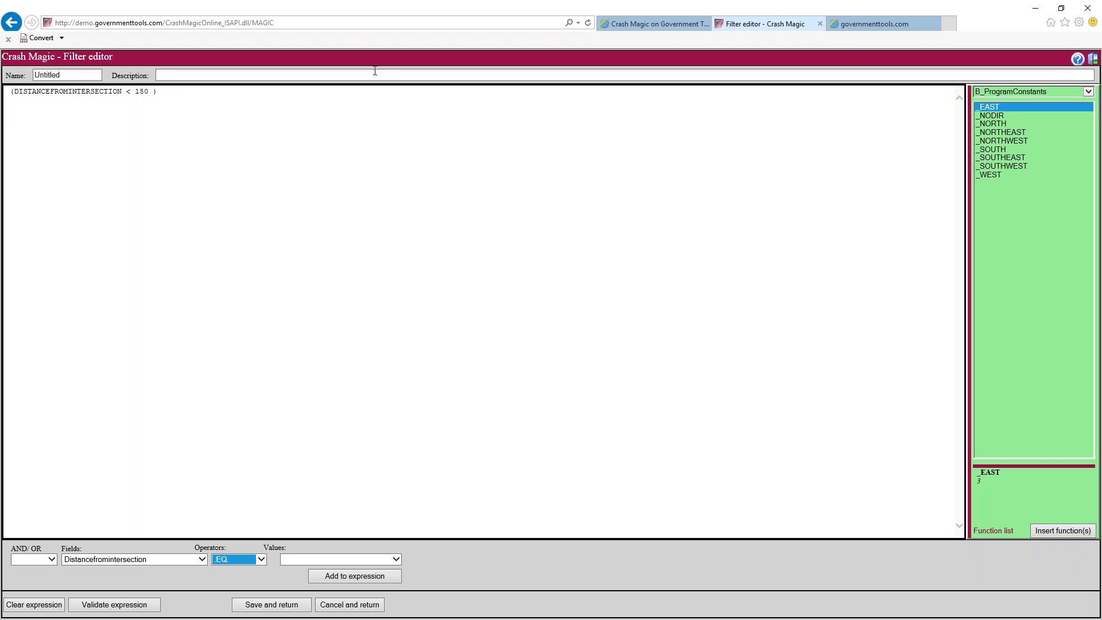
Show the P_Default function list and insert _DistFromInt into the expression
{"action": "left_click", "coordinate": [1088, 93]}
{"action": "left_click", "coordinate": [1089, 93]}
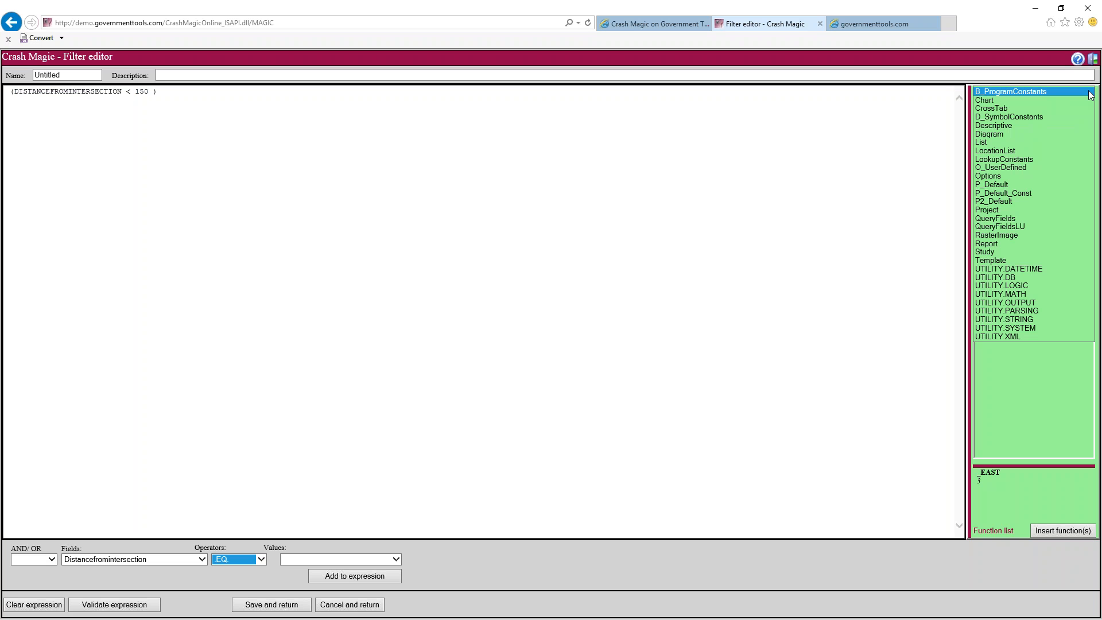
{"action": "left_click", "coordinate": [1005, 185]}
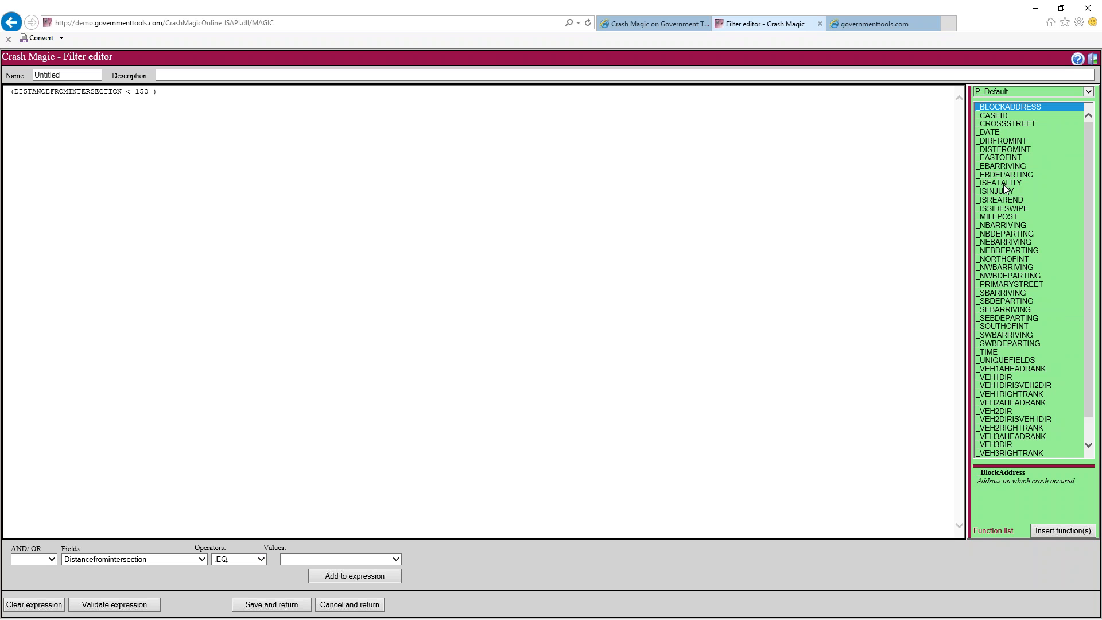
{"action": "left_click_drag", "start_coordinate": [968, 161], "coordinate": [925, 163]}
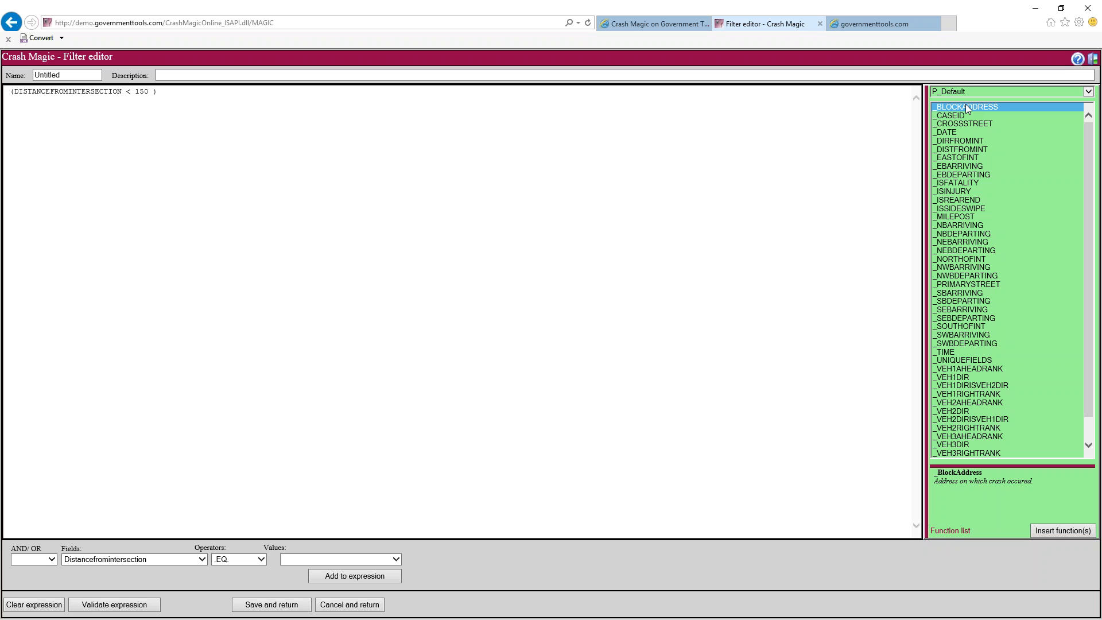
{"action": "left_click", "coordinate": [959, 150]}
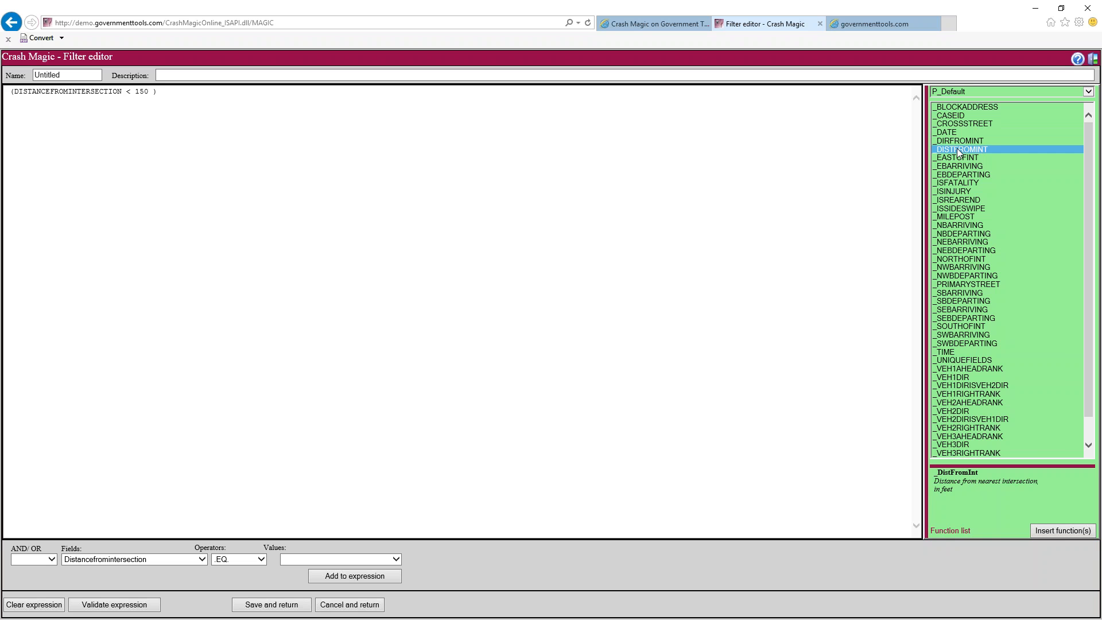
{"action": "left_click", "coordinate": [1044, 529]}
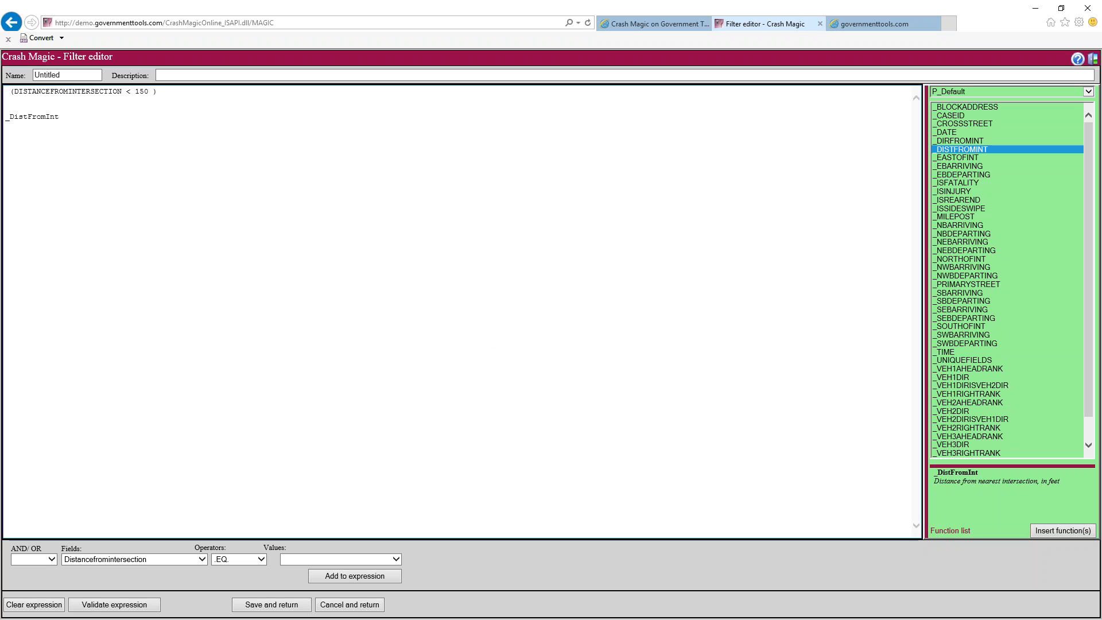
Type '< 150' after _DistFromInt, then delete that line to keep the original expression
{"action": "left_click", "coordinate": [80, 117]}
{"action": "type", "text": "< 15"}
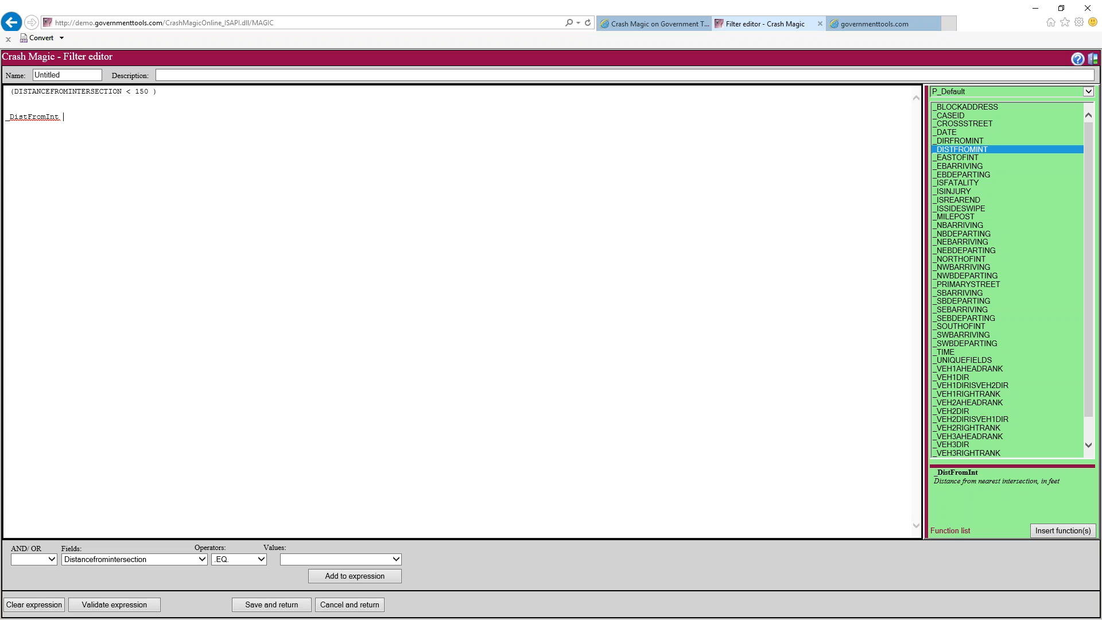
{"action": "type", "text": "0"}
{"action": "double_click", "coordinate": [32, 117]}
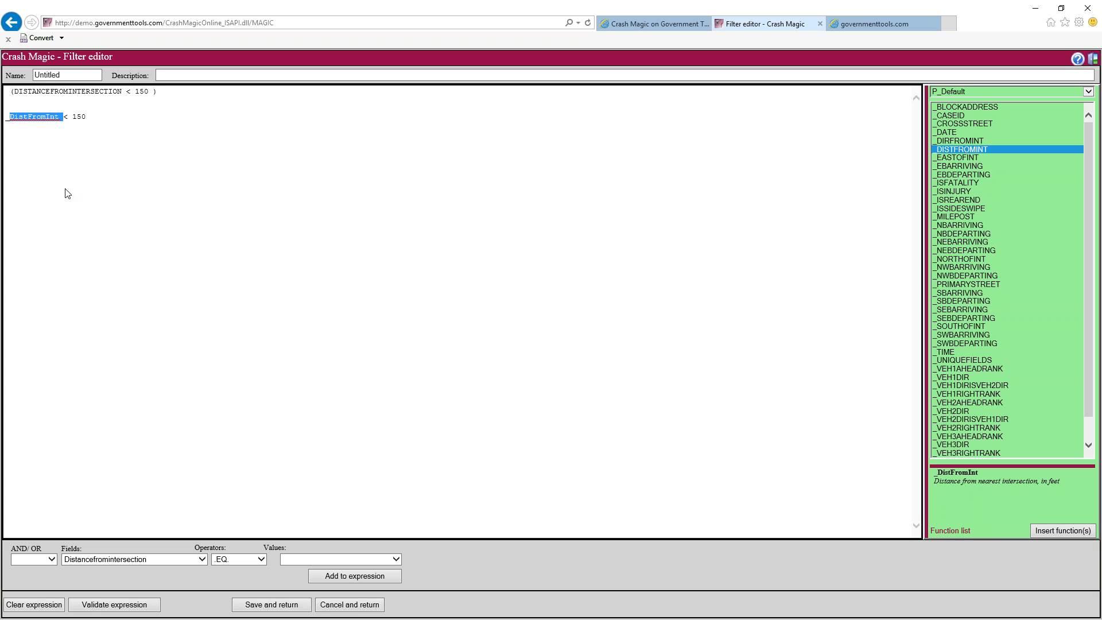
{"action": "left_click", "coordinate": [59, 125]}
{"action": "left_click_drag", "start_coordinate": [59, 116], "coordinate": [10, 114]}
{"action": "left_click_drag", "start_coordinate": [95, 118], "coordinate": [6, 118]}
{"action": "key", "text": "BackSpace"}
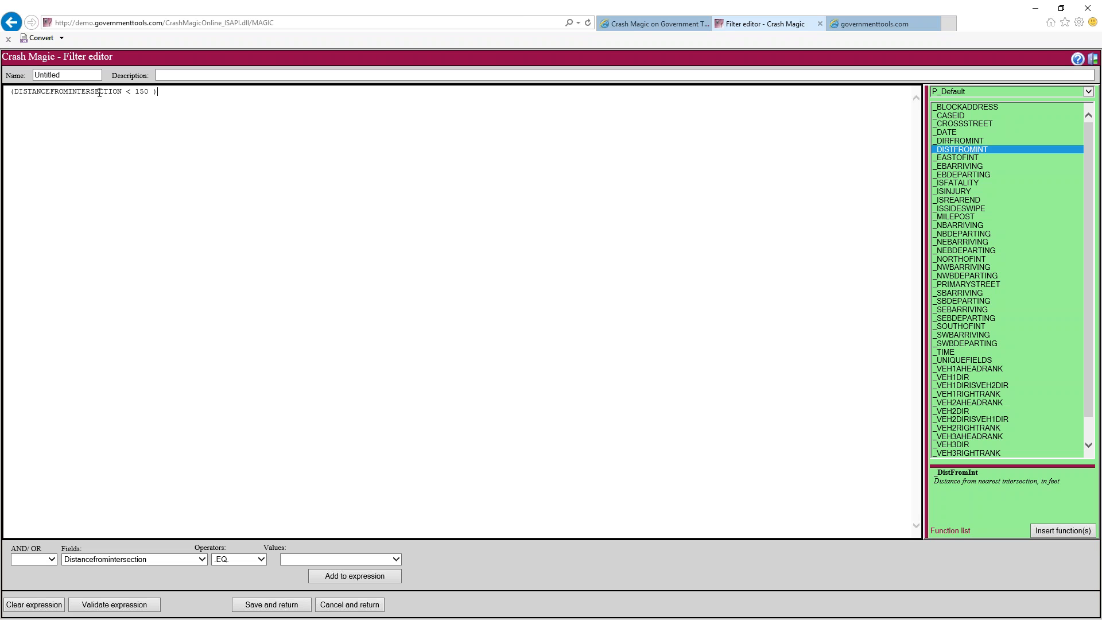
Save the filter, rename it 'Distance lt 150', and check Serious severity alongside it
{"action": "left_click", "coordinate": [287, 609]}
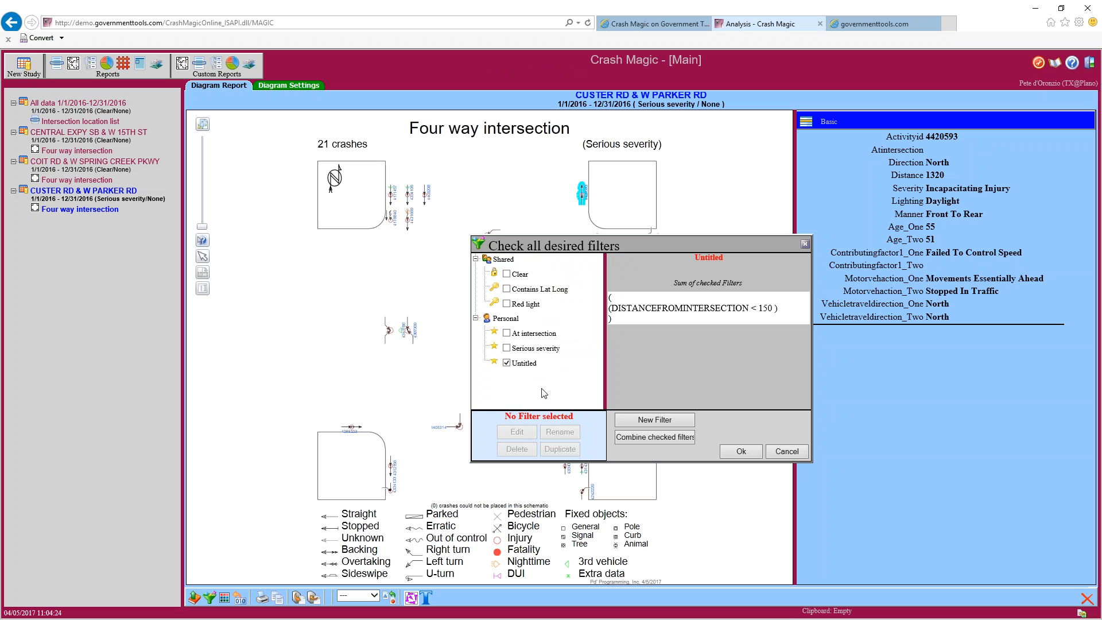
{"action": "left_click", "coordinate": [523, 363]}
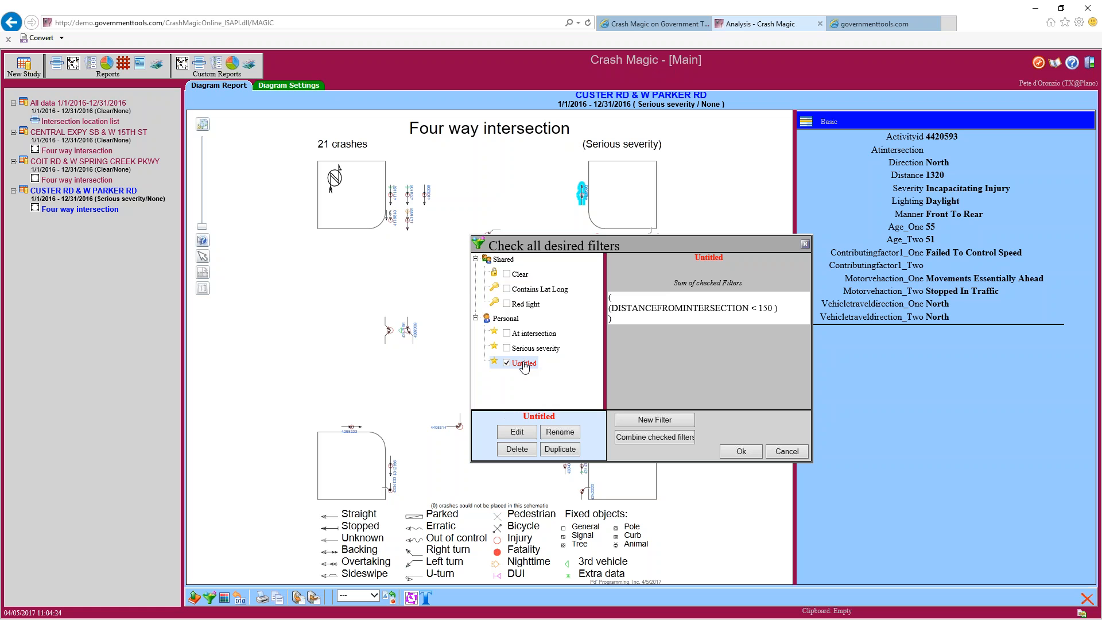
{"action": "left_click", "coordinate": [556, 434]}
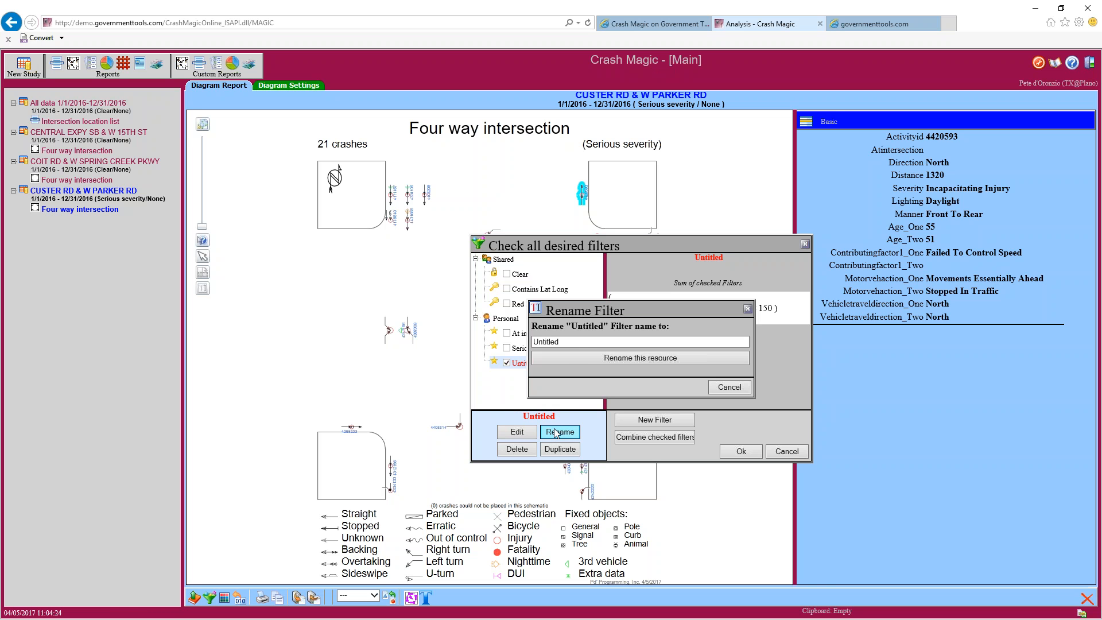
{"action": "type", "text": "Distance let"}
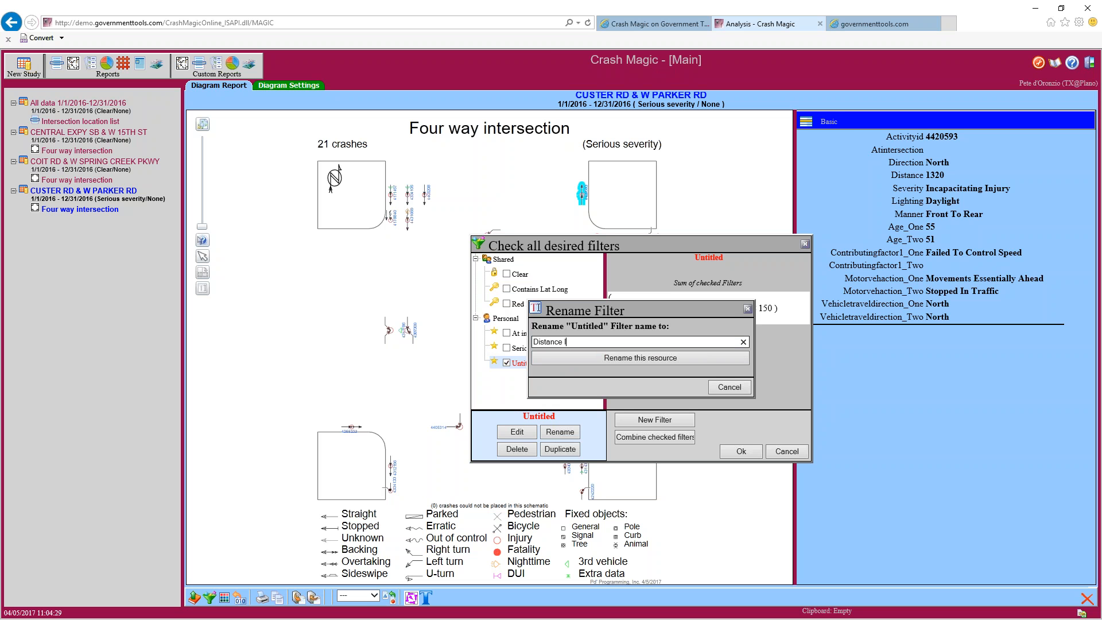
{"action": "key", "text": "BackSpace"}
{"action": "key", "text": "BackSpace"}
{"action": "type", "text": "t 150"}
{"action": "left_click", "coordinate": [656, 357]}
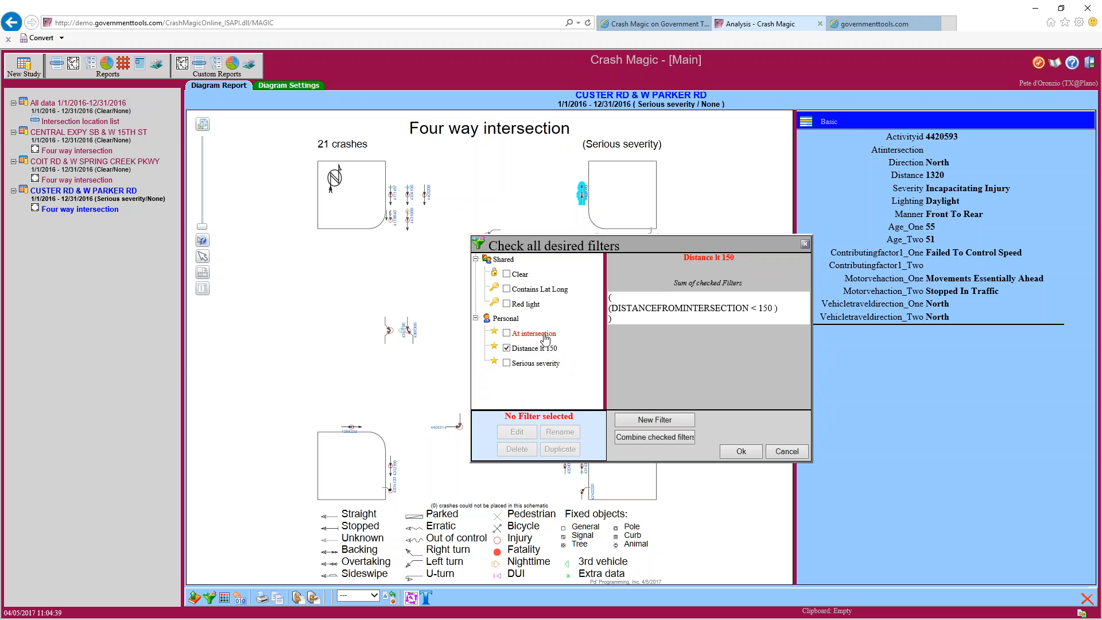
{"action": "left_click", "coordinate": [506, 363]}
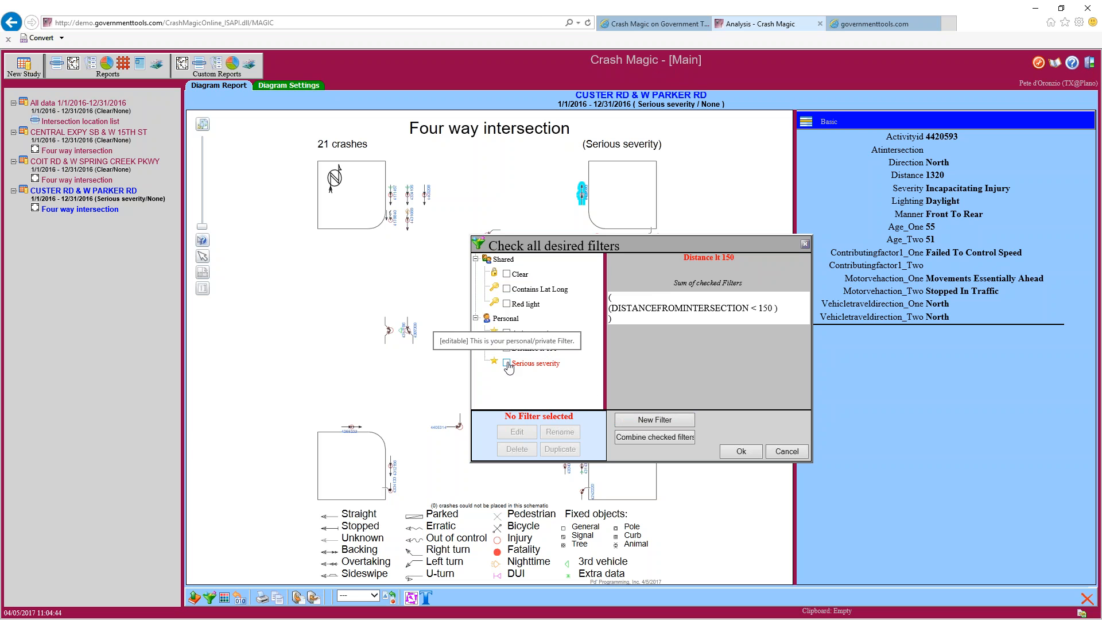
Apply Distance lt 150 plus Serious severity for 9 crashes, then select Distance lt 150 again
{"action": "left_click", "coordinate": [739, 451]}
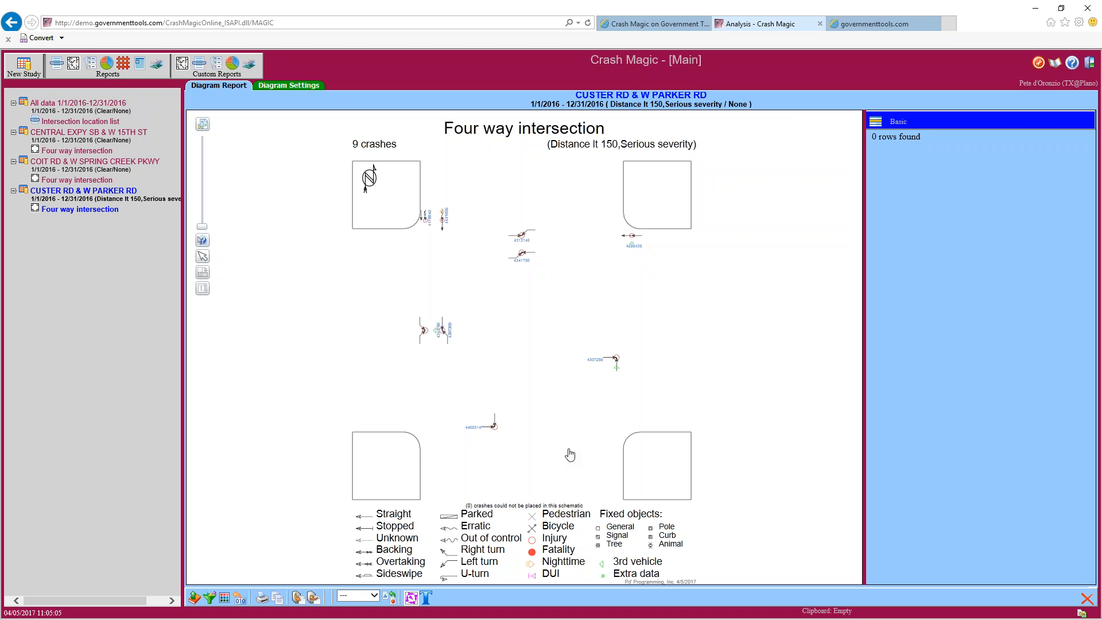
{"action": "left_click", "coordinate": [210, 597]}
{"action": "left_click", "coordinate": [361, 281]}
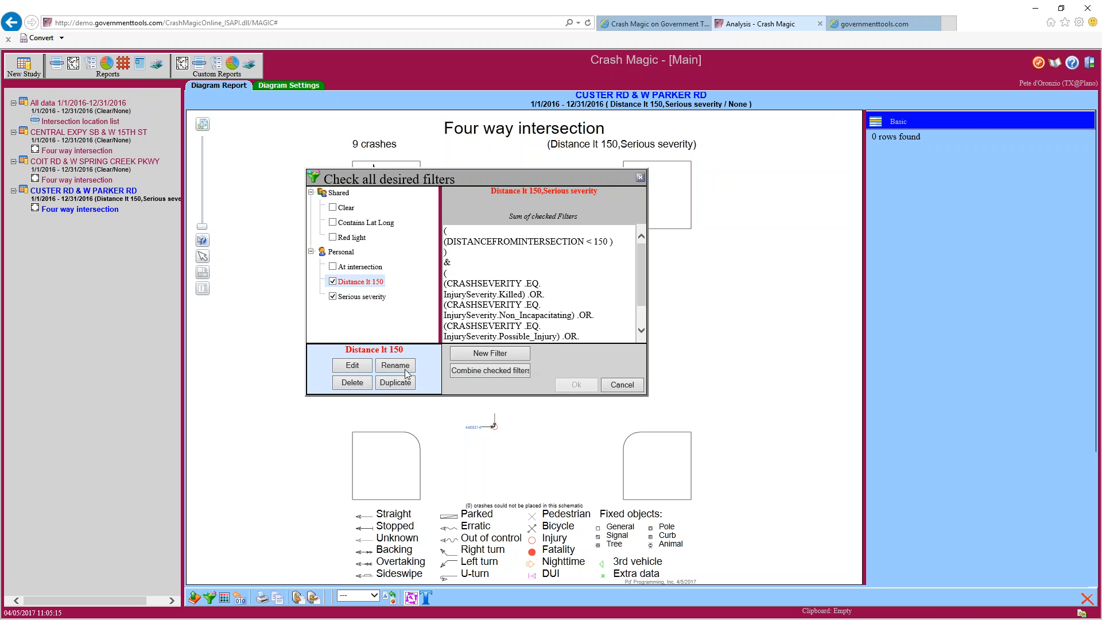
Append an OR condition Distancefromintersection < 250 to the Distance lt 150 filter
{"action": "left_click", "coordinate": [354, 368]}
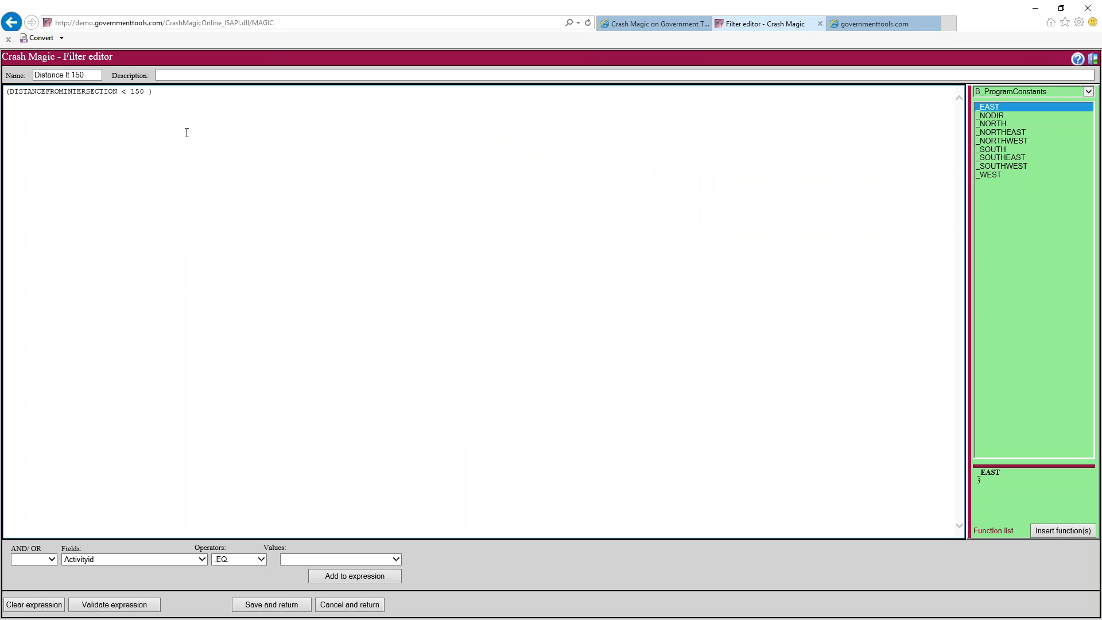
{"action": "left_click", "coordinate": [49, 560]}
{"action": "left_click", "coordinate": [32, 576]}
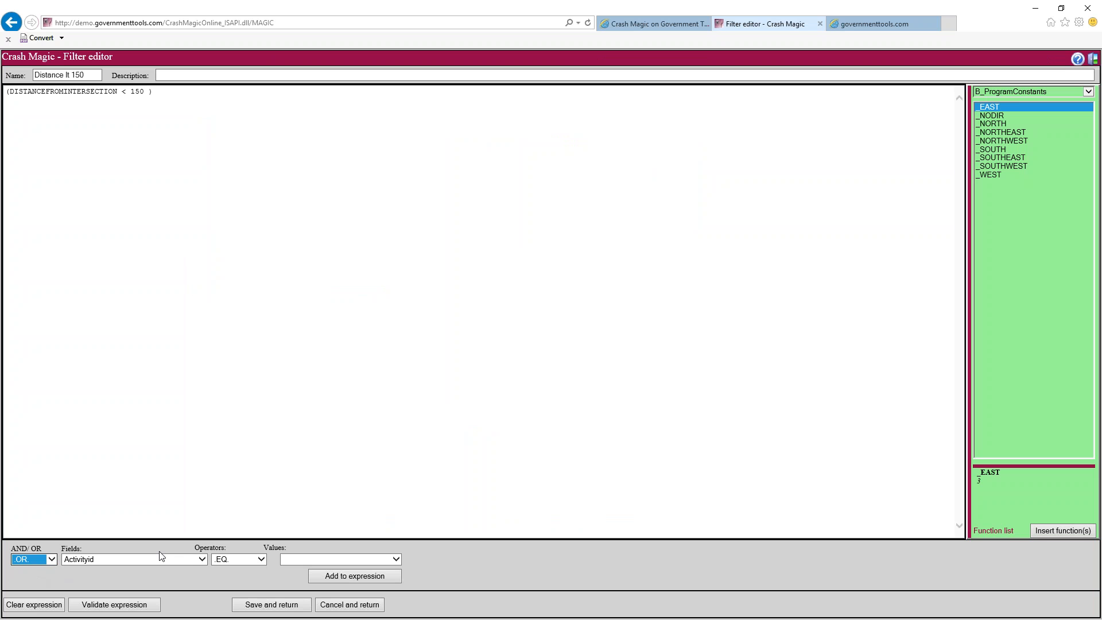
{"action": "left_click", "coordinate": [201, 558]}
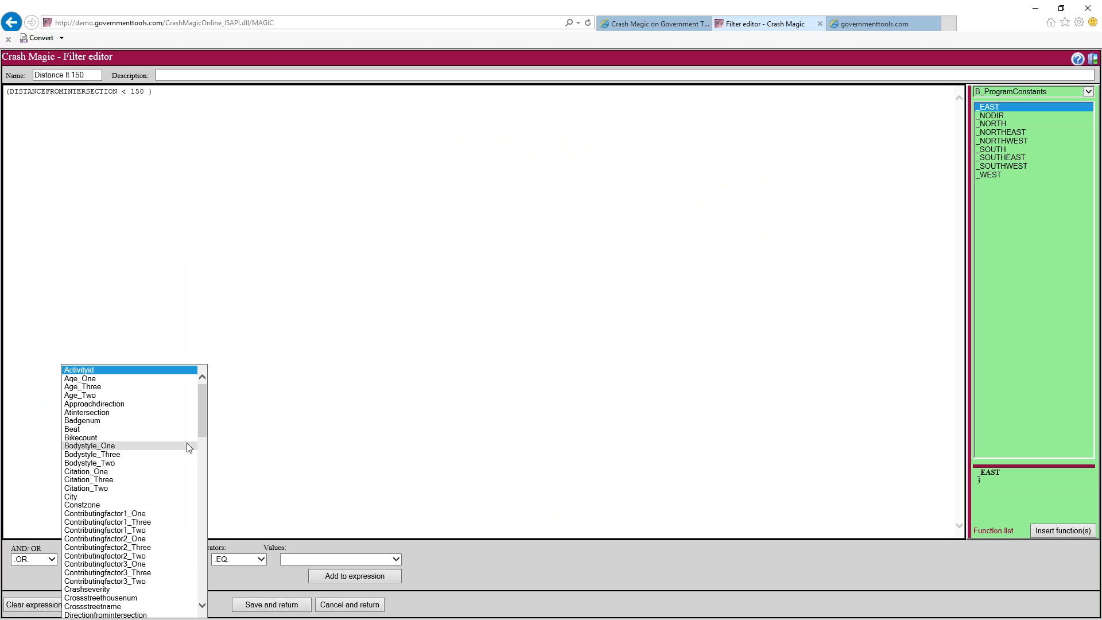
{"action": "scroll", "coordinate": [132, 492], "scroll_direction": "down", "scroll_amount": 3}
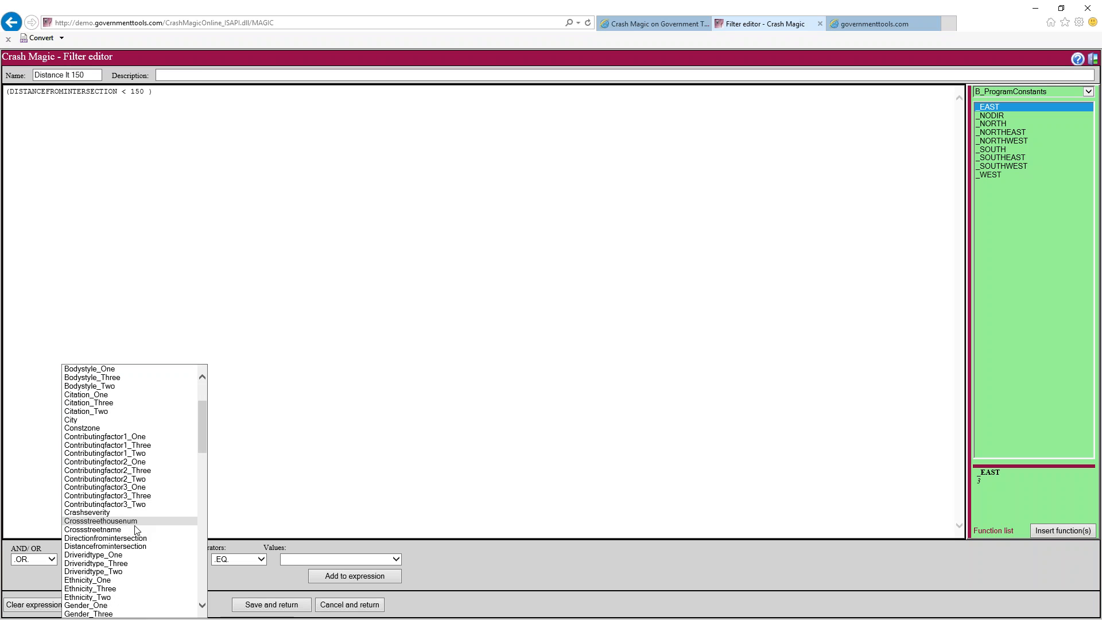
{"action": "left_click", "coordinate": [105, 538]}
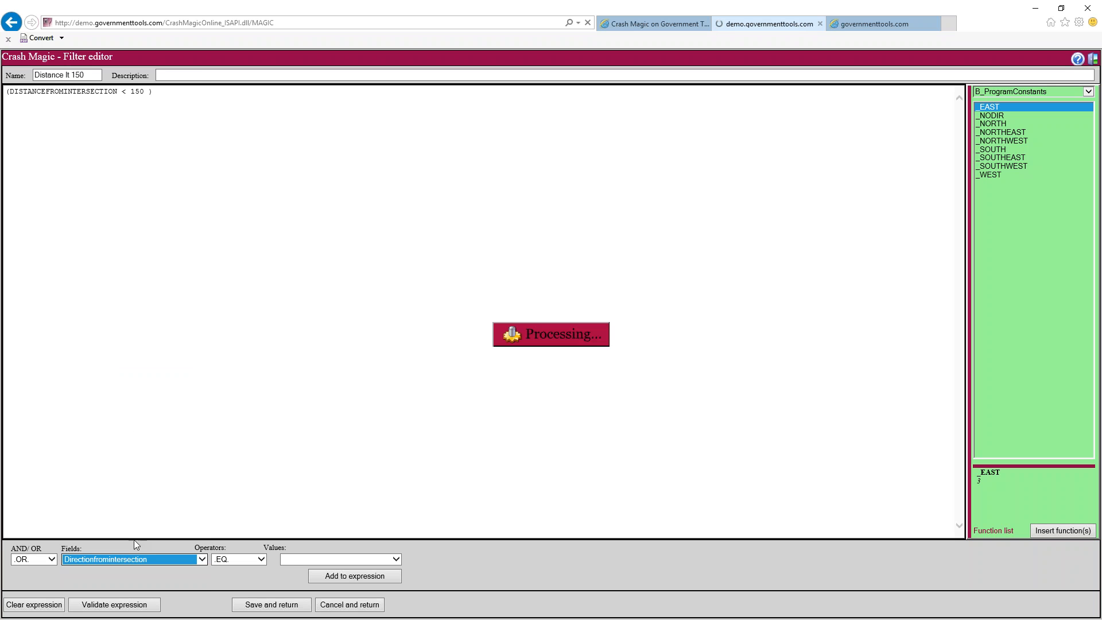
{"action": "left_click", "coordinate": [256, 562]}
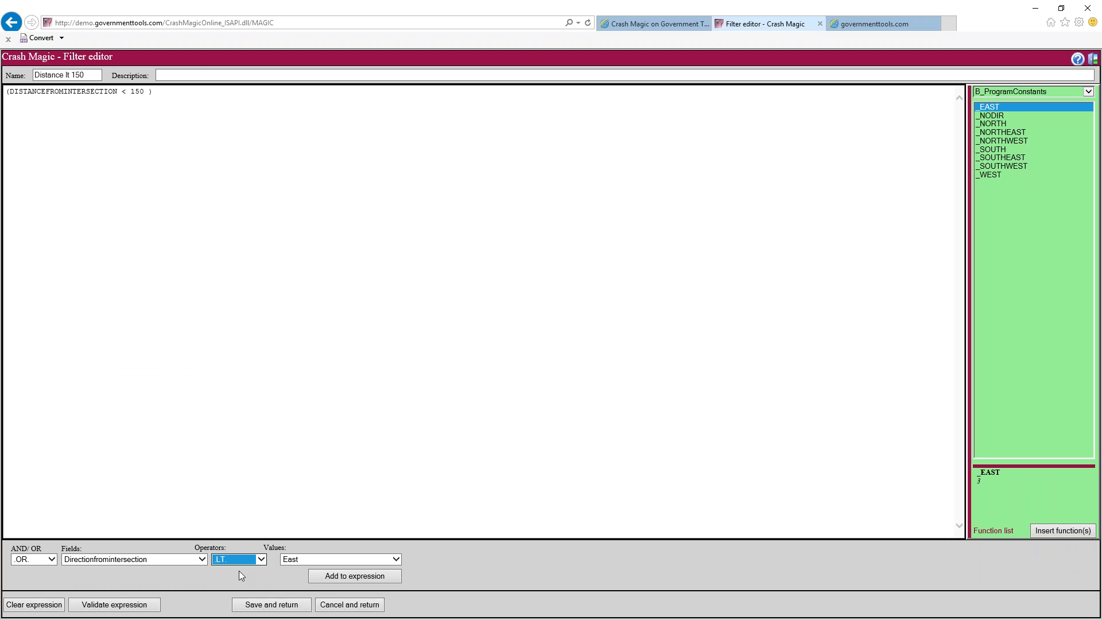
{"action": "left_click", "coordinate": [187, 560]}
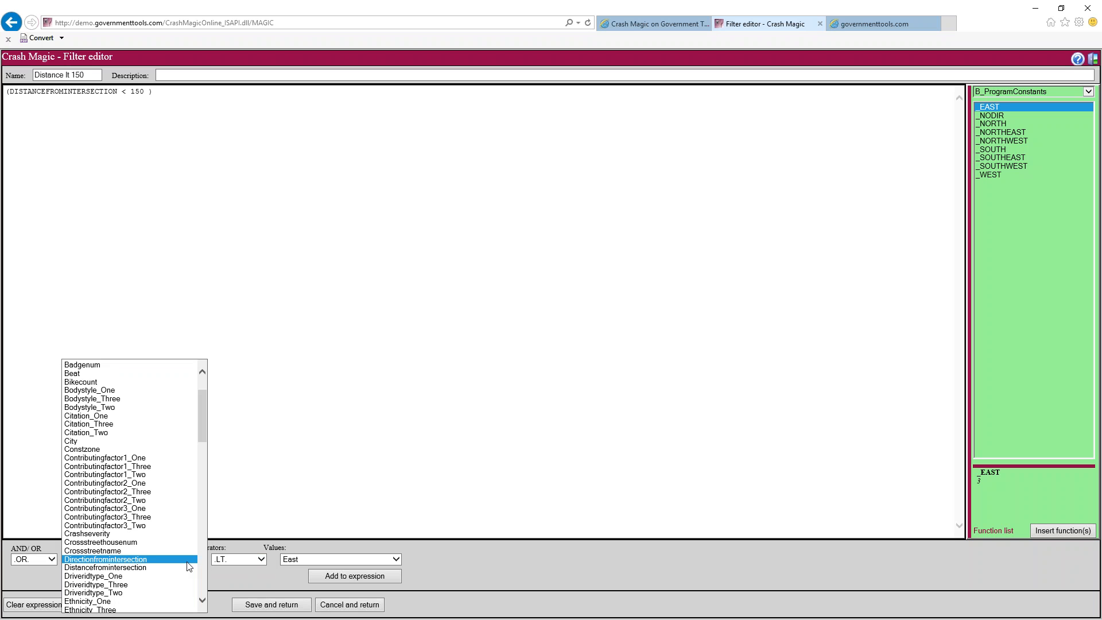
{"action": "left_click", "coordinate": [139, 567]}
{"action": "left_click", "coordinate": [325, 577]}
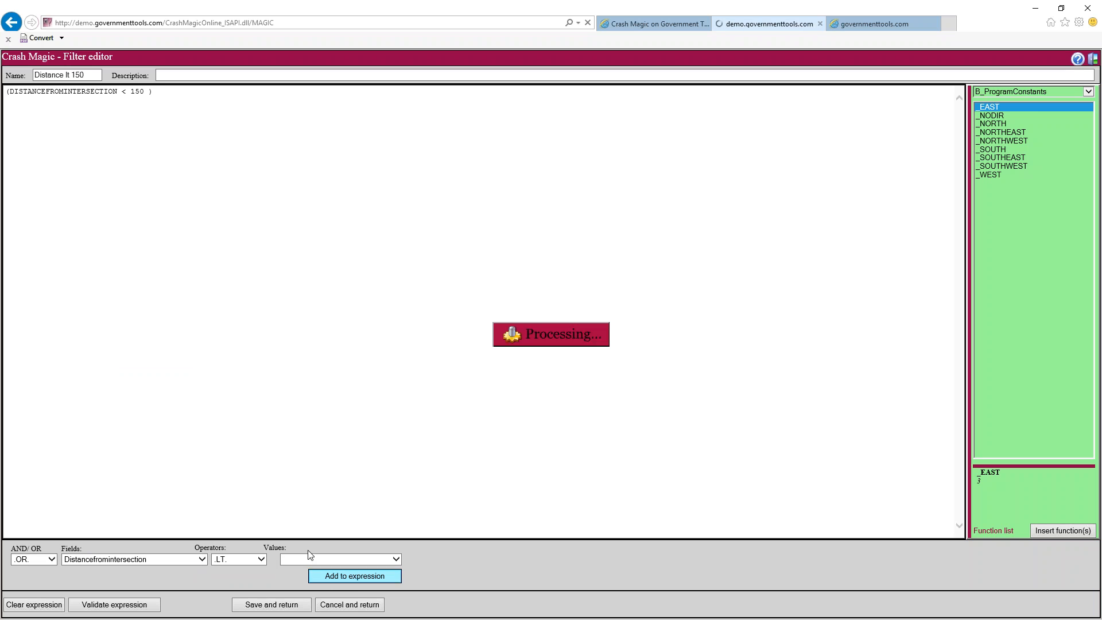
{"action": "left_click_drag", "start_coordinate": [144, 101], "coordinate": [128, 103]}
{"action": "type", "text": "<"}
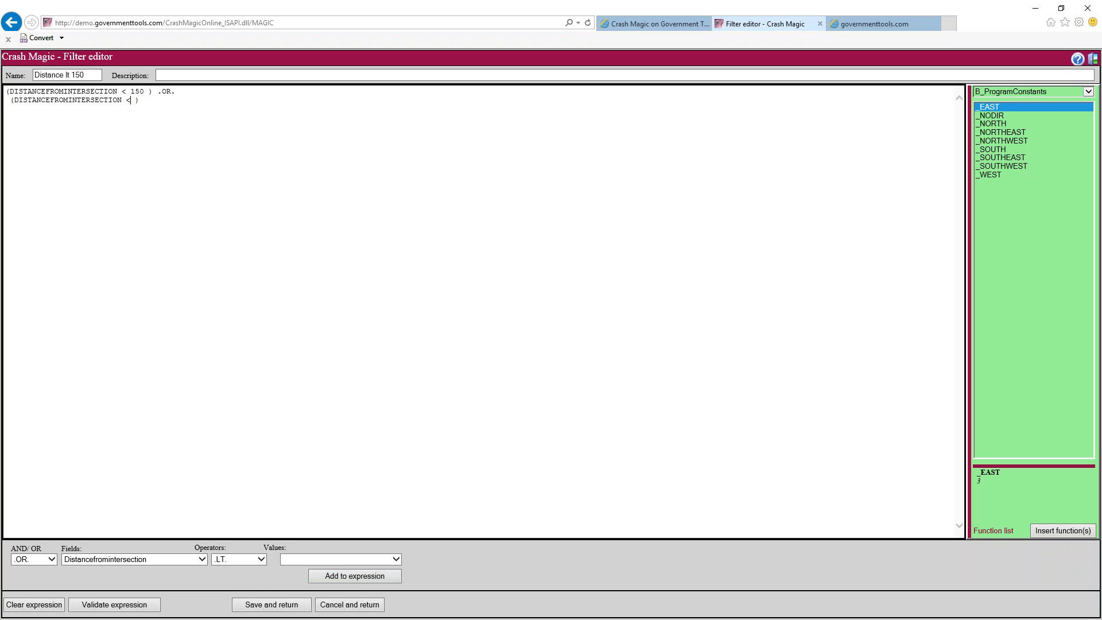
{"action": "type", "text": " 250"}
Add an AND condition Mannercrash = Front To Rear to the expression
{"action": "left_click", "coordinate": [53, 559]}
{"action": "left_click", "coordinate": [33, 552]}
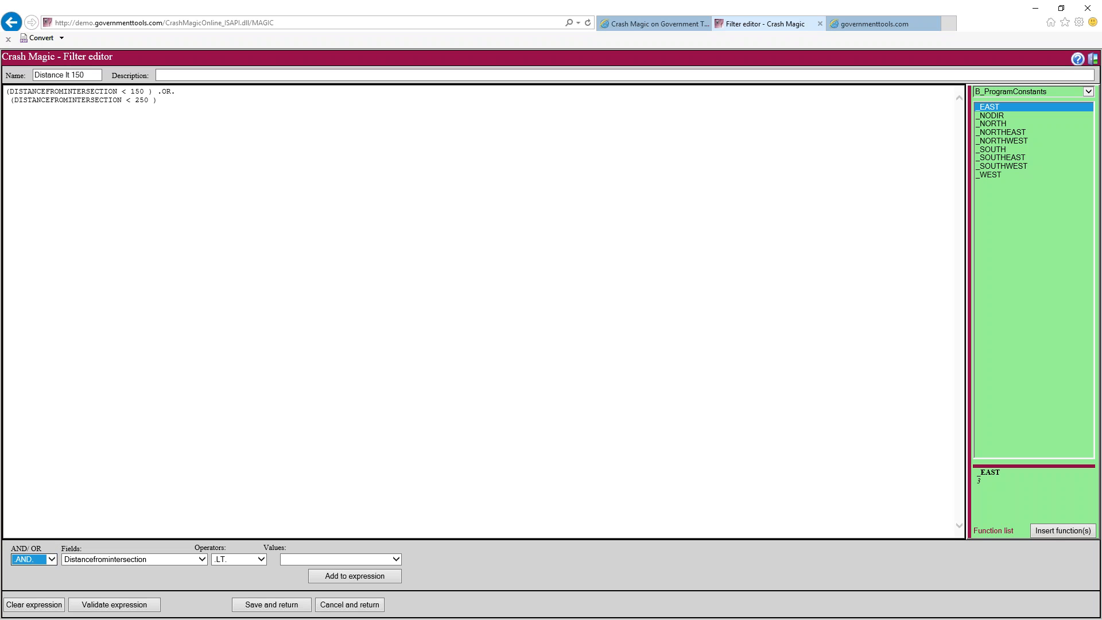
{"action": "left_click", "coordinate": [201, 559]}
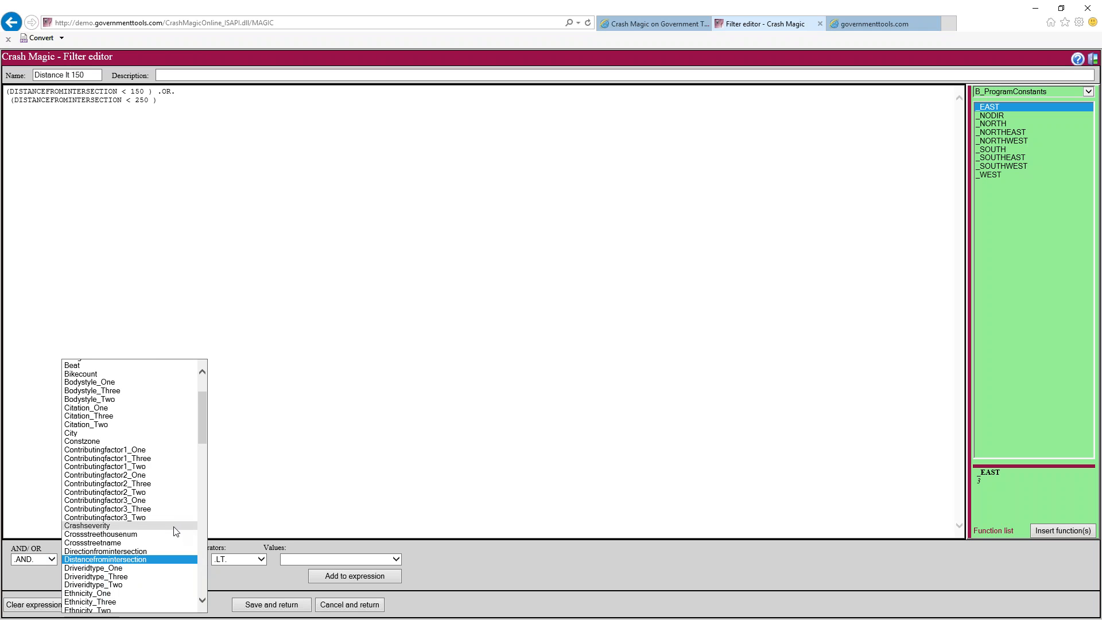
{"action": "scroll", "coordinate": [175, 530], "scroll_direction": "down", "scroll_amount": 13}
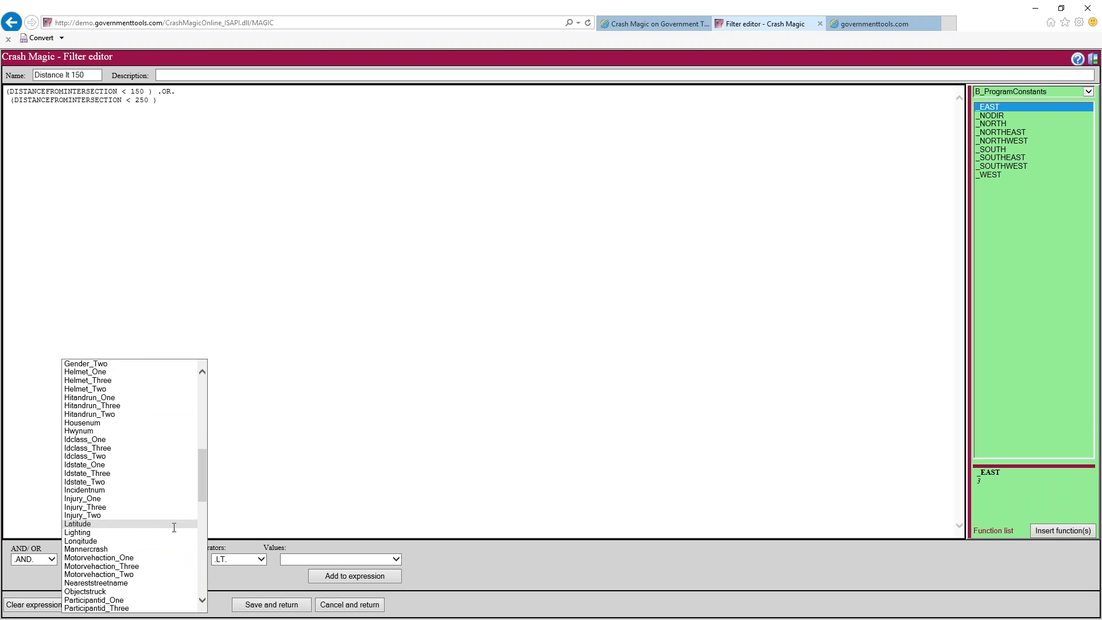
{"action": "left_click", "coordinate": [172, 548]}
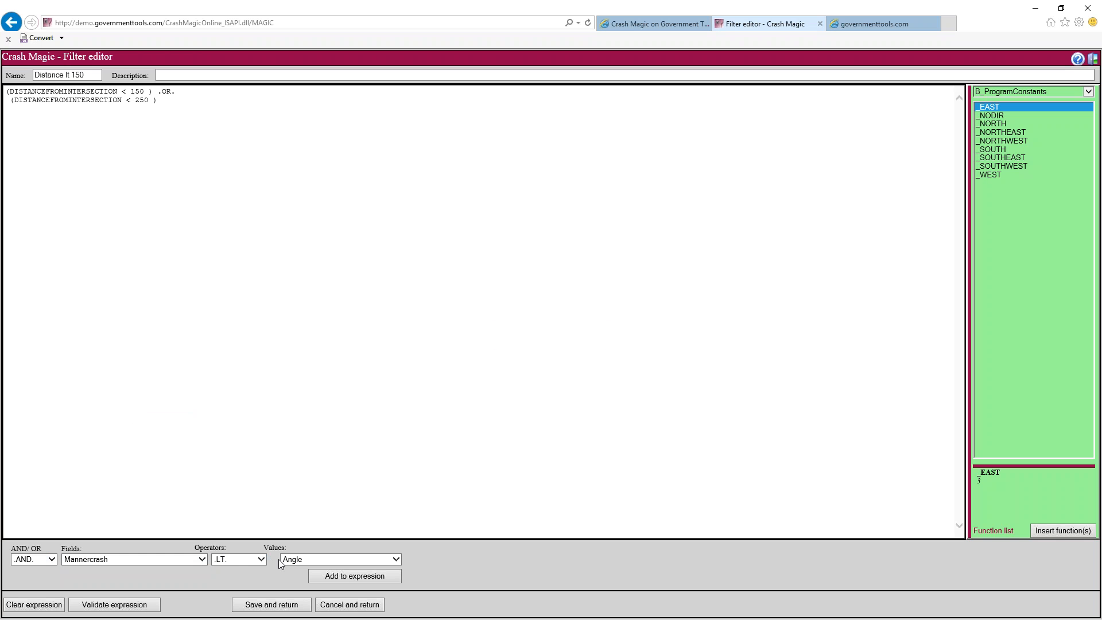
{"action": "left_click", "coordinate": [292, 559]}
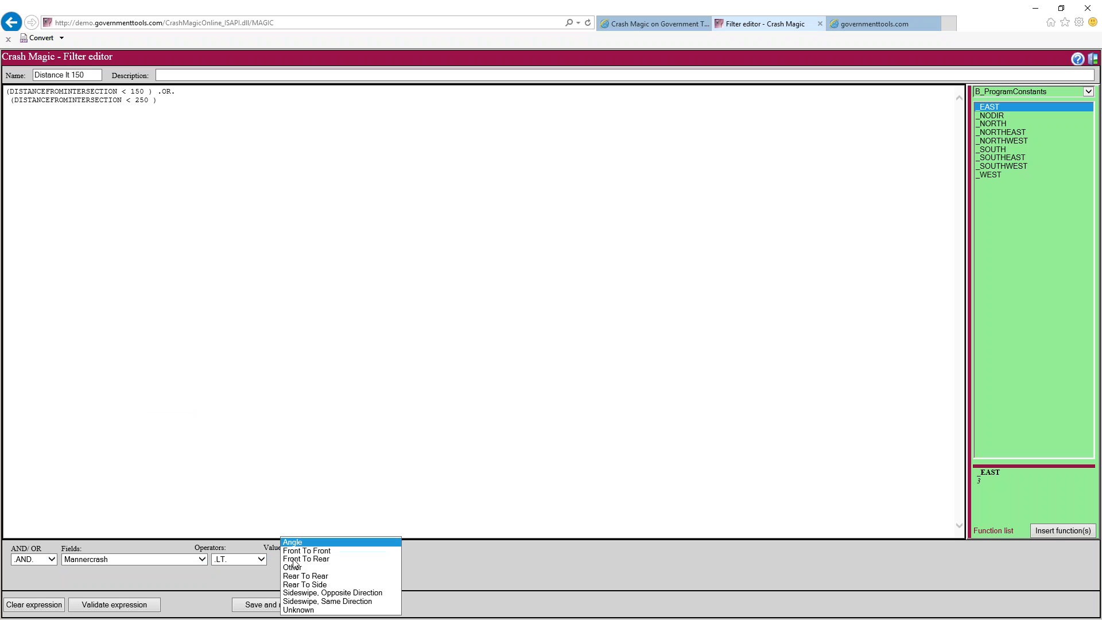
{"action": "left_click", "coordinate": [327, 560]}
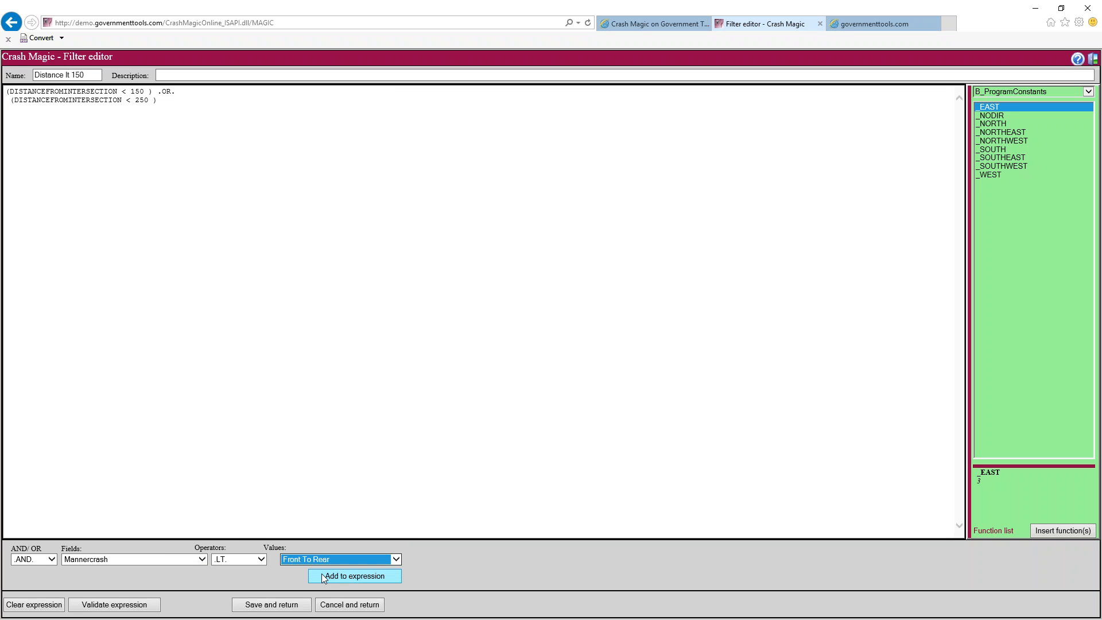
{"action": "left_click", "coordinate": [253, 560]}
{"action": "left_click", "coordinate": [240, 545]}
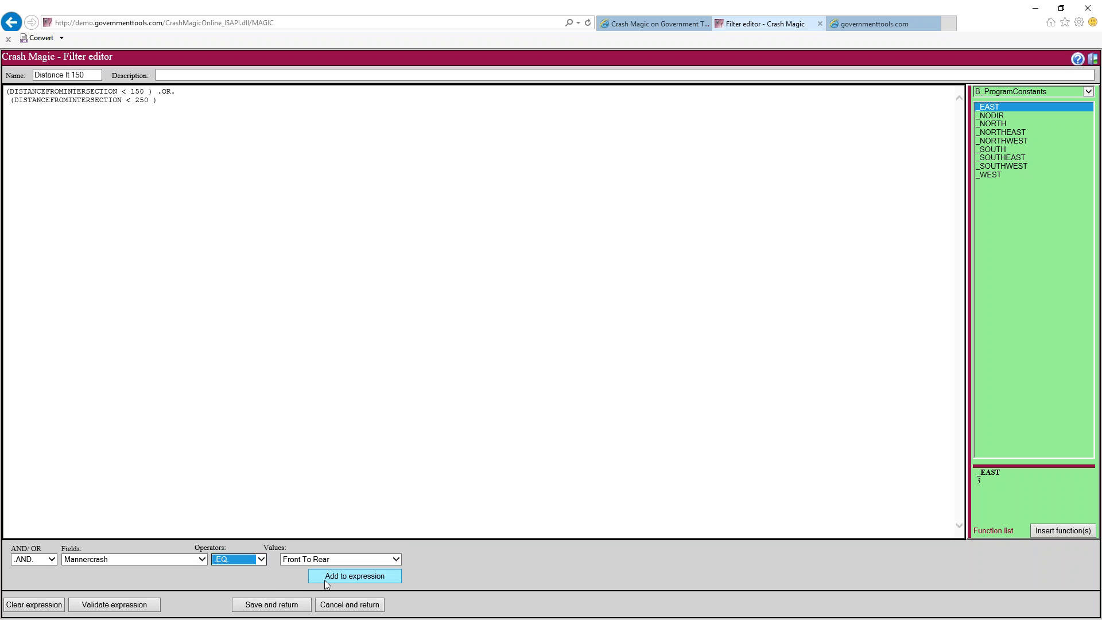
{"action": "left_click", "coordinate": [325, 577]}
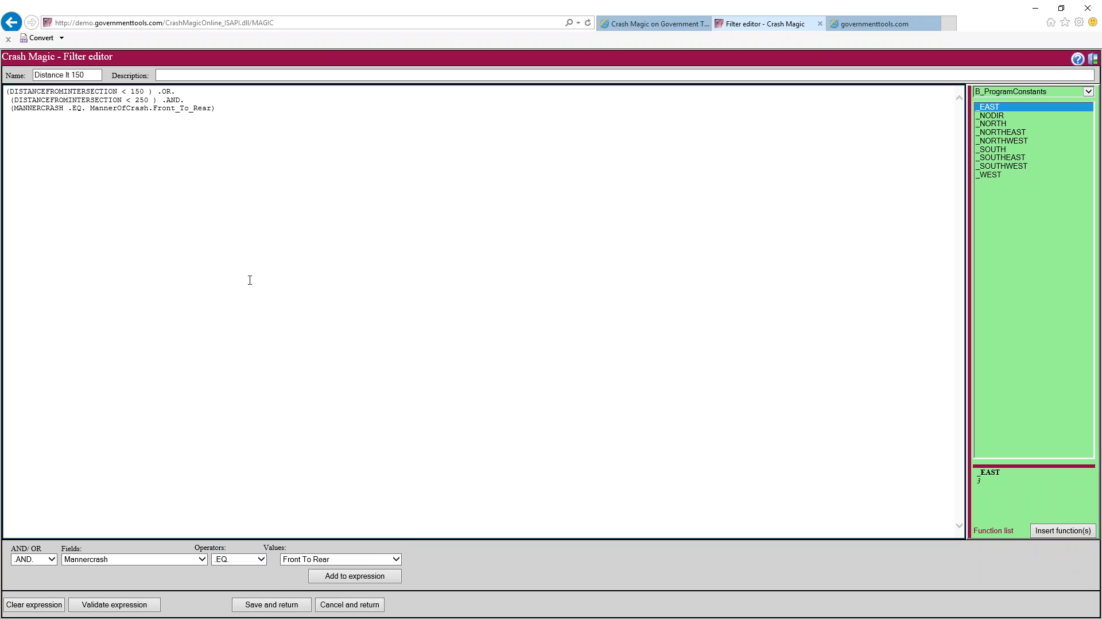
Change the first distance limit to 100 and group the 250 and front-to-rear conditions in parentheses
{"action": "left_click", "coordinate": [186, 91]}
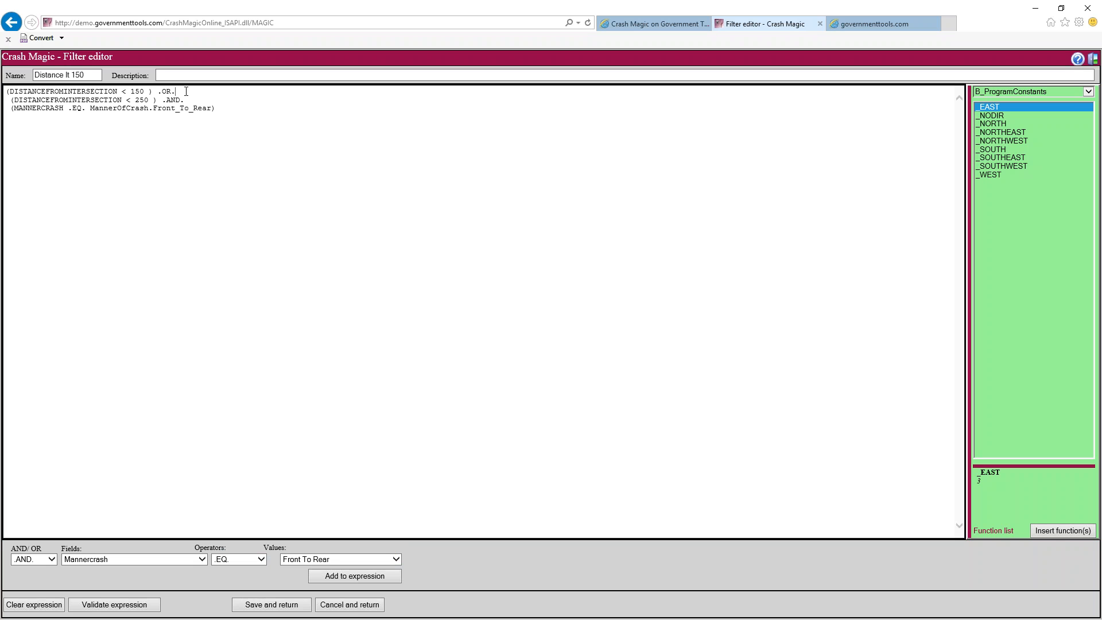
{"action": "left_click_drag", "start_coordinate": [88, 91], "coordinate": [144, 91]}
{"action": "type", "text": "100"}
{"action": "left_click_drag", "start_coordinate": [161, 99], "coordinate": [202, 104]}
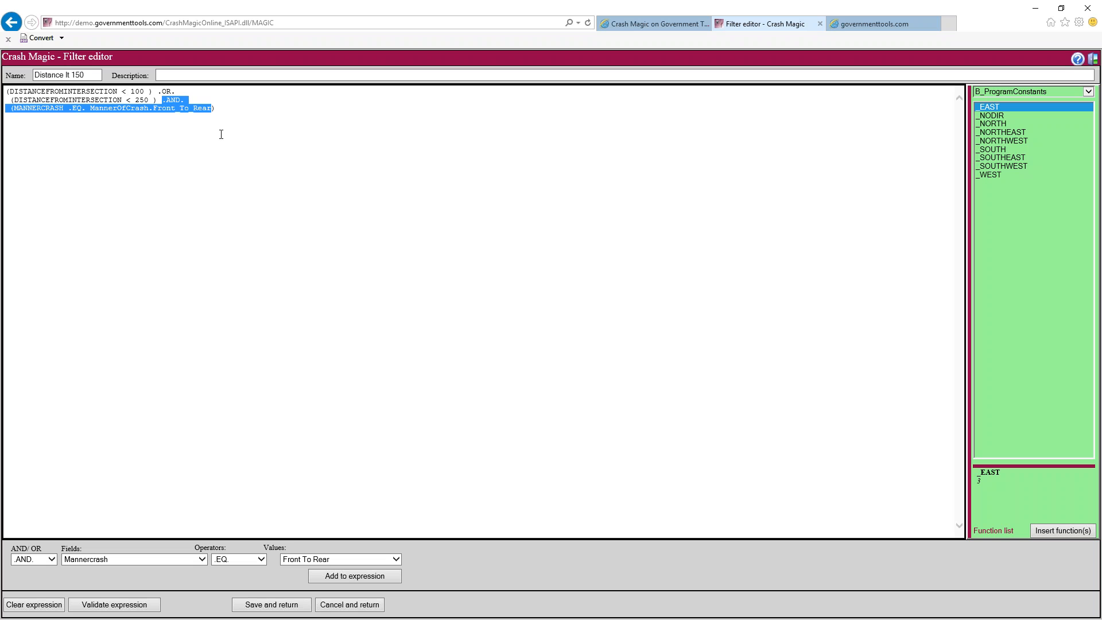
{"action": "left_click", "coordinate": [162, 101]}
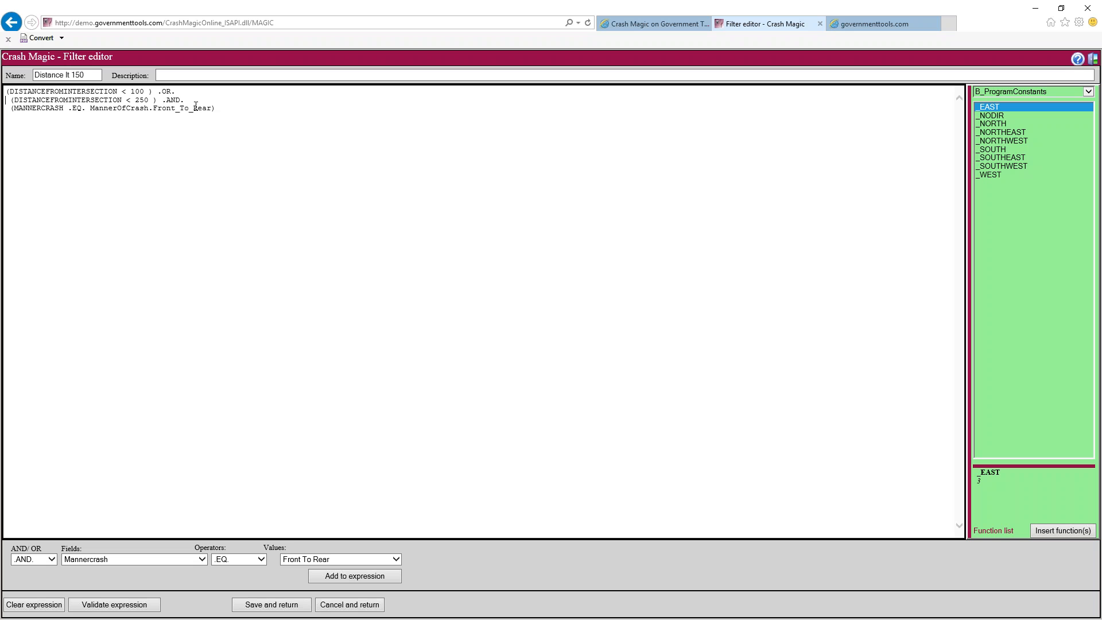
{"action": "key", "text": "Return"}
{"action": "type", "text": "( "}
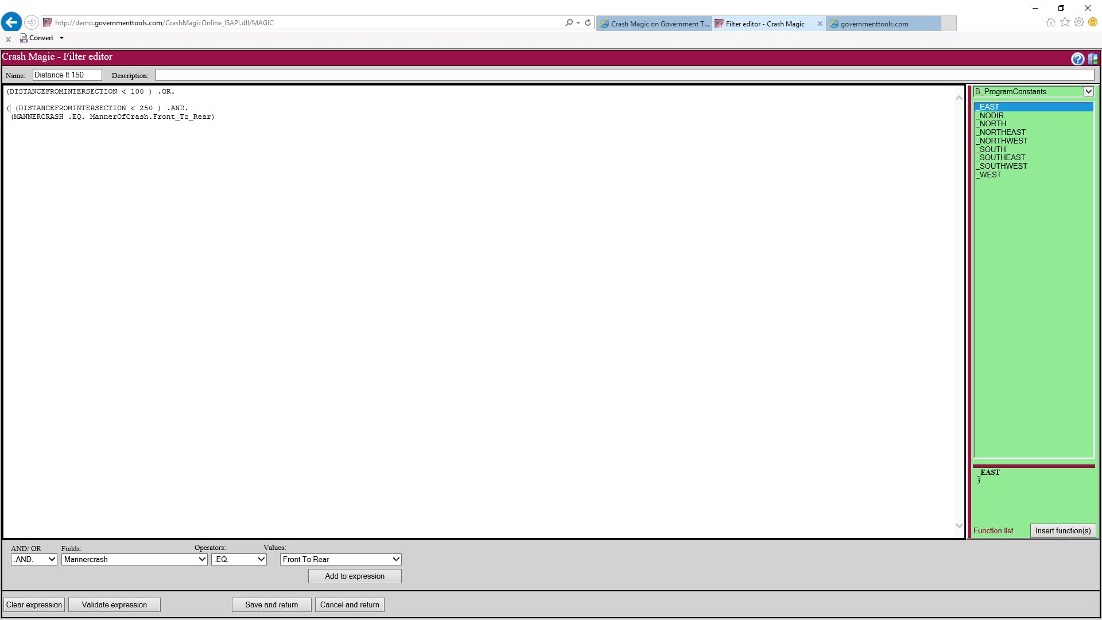
{"action": "type", "text": ")"}
{"action": "left_click_drag", "start_coordinate": [156, 95], "coordinate": [16, 97]}
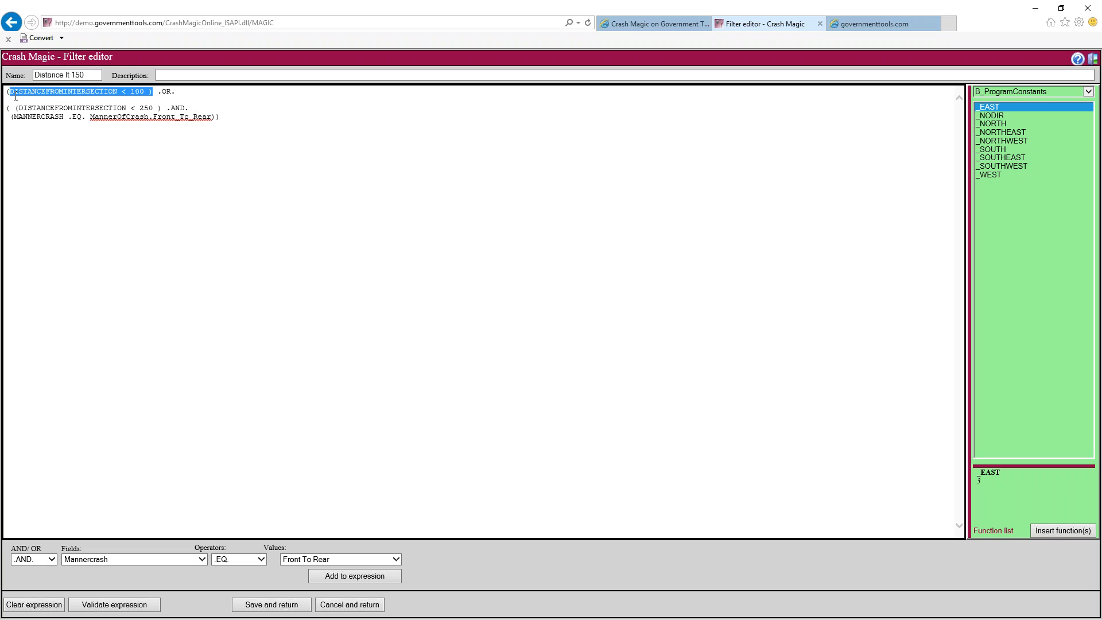
{"action": "left_click", "coordinate": [166, 90]}
{"action": "left_click_drag", "start_coordinate": [14, 107], "coordinate": [212, 114]}
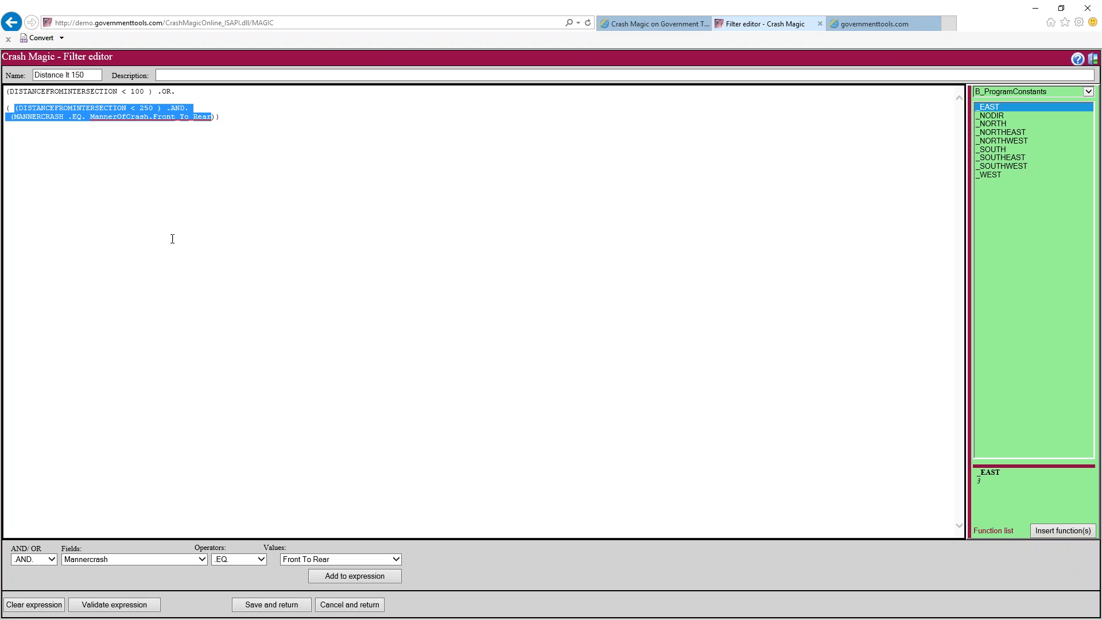
Save the filter, rename it 'near intersection', and apply it with Serious severity for 8 crashes
{"action": "left_click", "coordinate": [255, 604]}
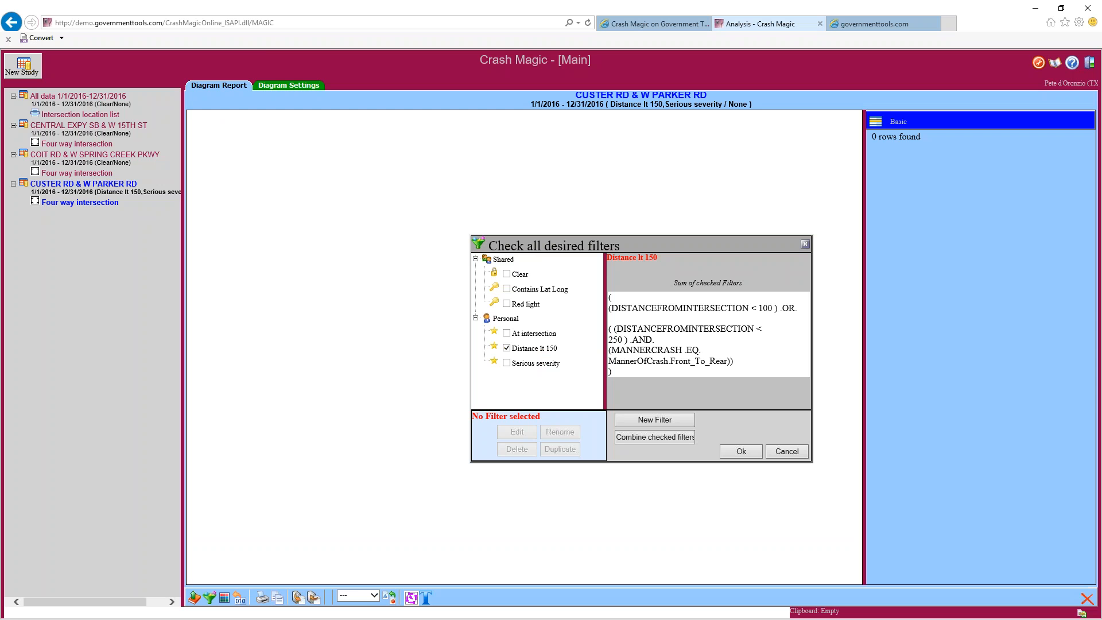
{"action": "left_click", "coordinate": [539, 349]}
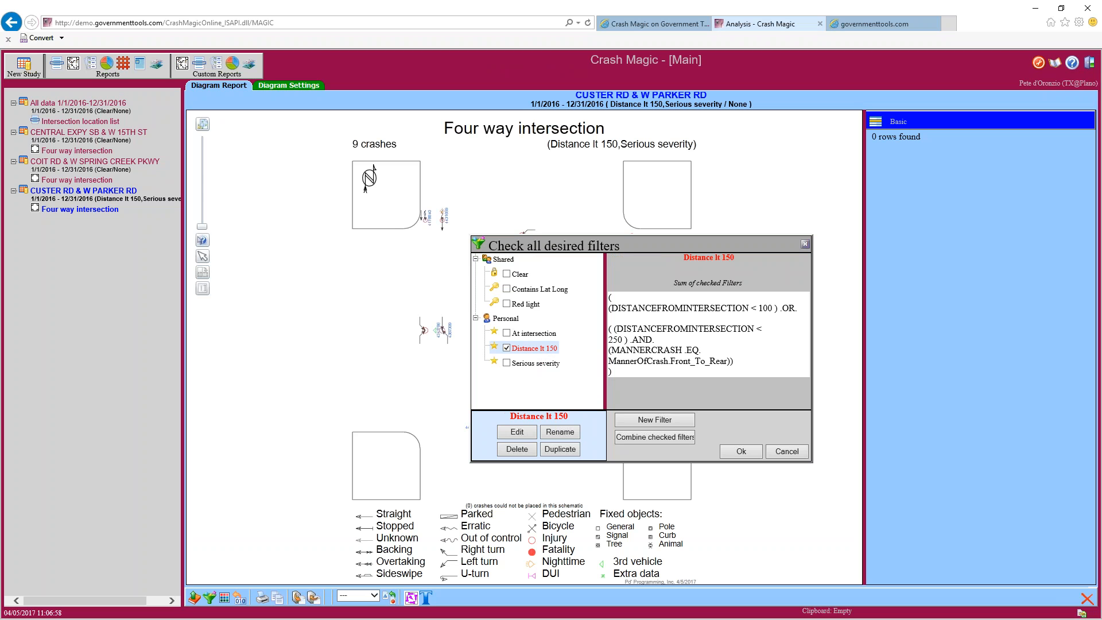
{"action": "left_click", "coordinate": [561, 432]}
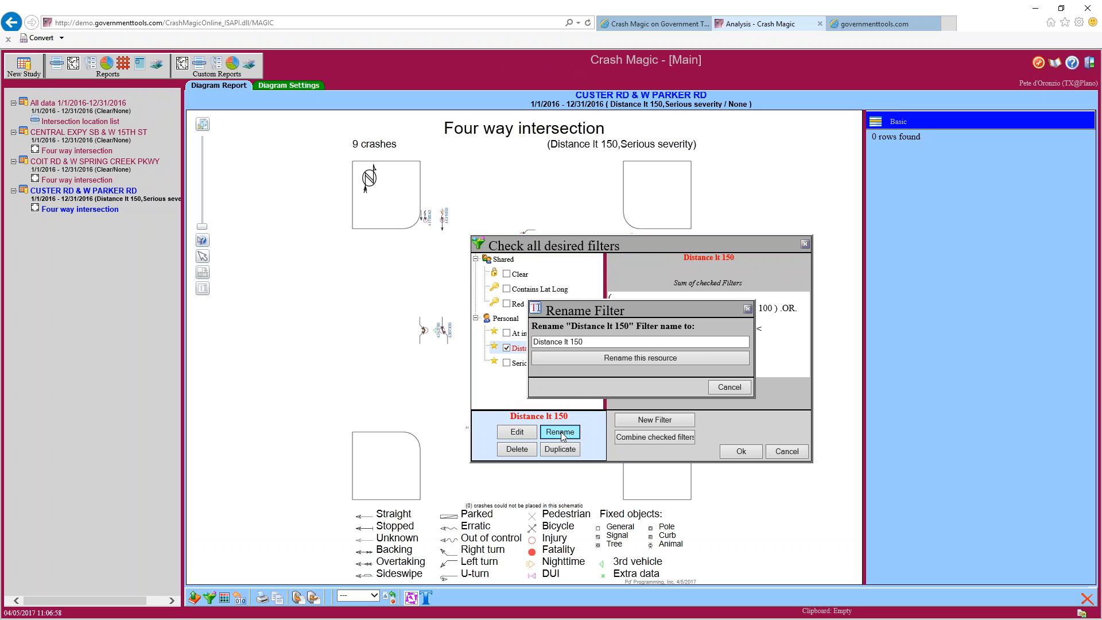
{"action": "left_click_drag", "start_coordinate": [600, 343], "coordinate": [514, 344]}
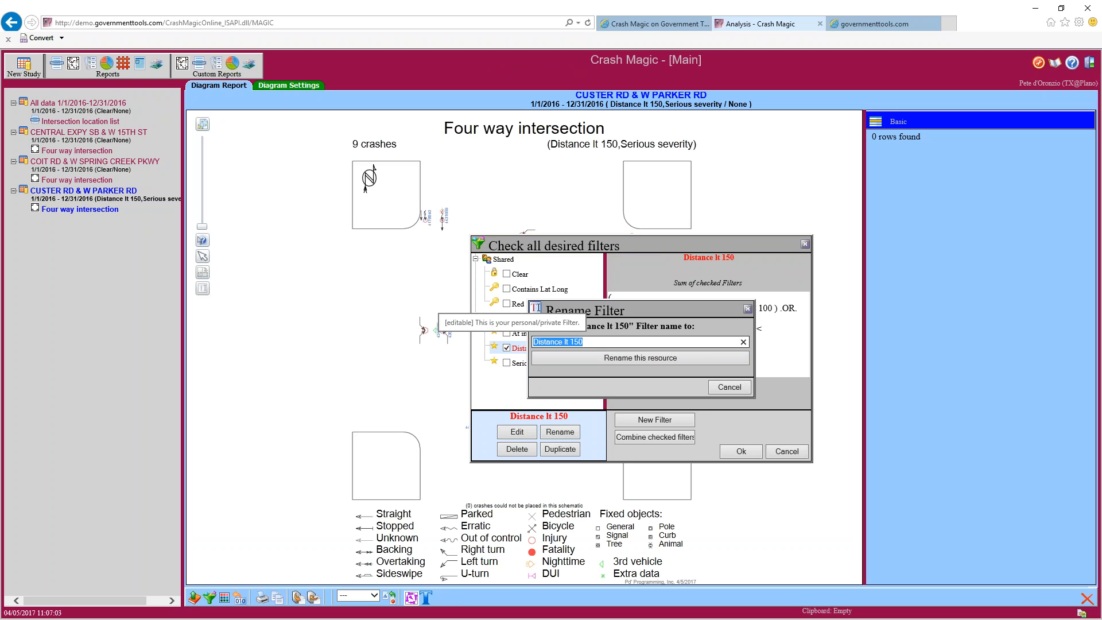
{"action": "type", "text": "near inter"}
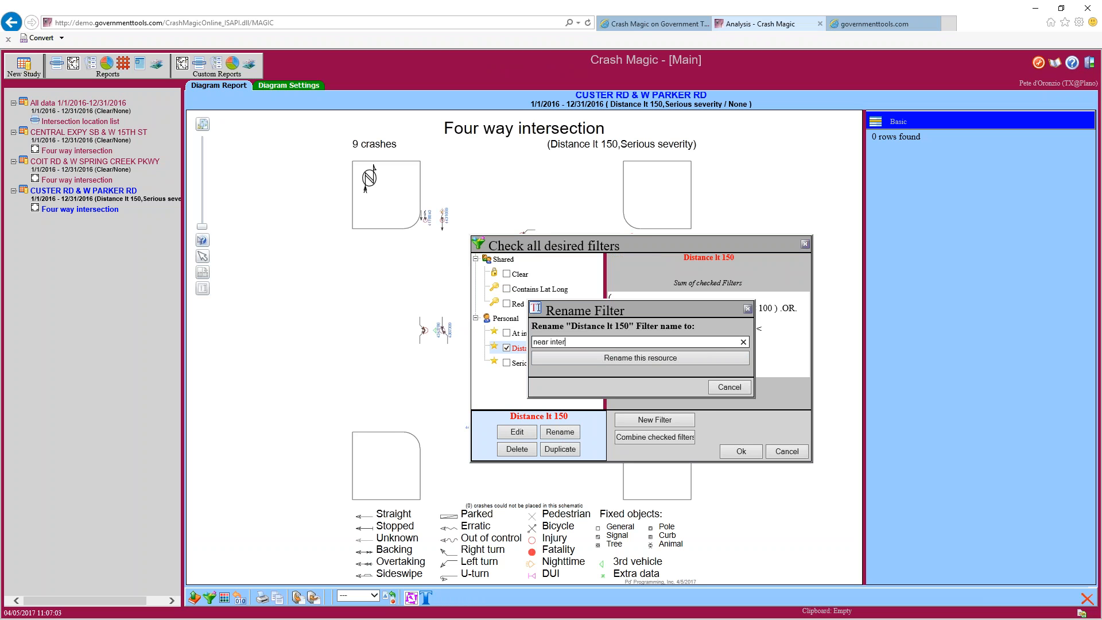
{"action": "type", "text": "section"}
{"action": "left_click", "coordinate": [633, 359]}
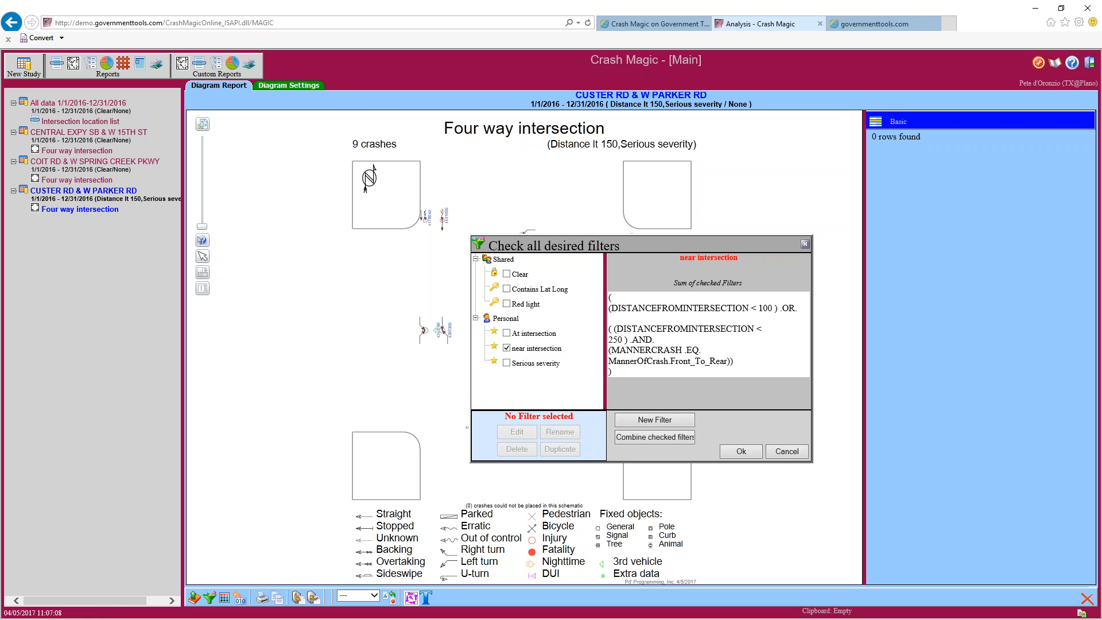
{"action": "left_click", "coordinate": [506, 362]}
{"action": "left_click", "coordinate": [742, 453]}
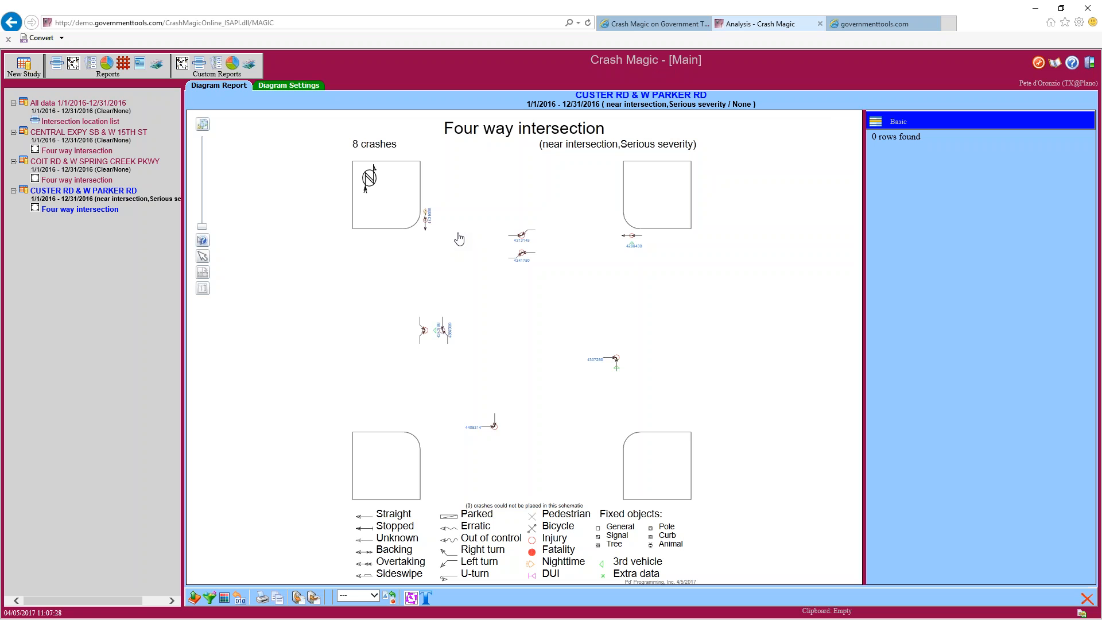
Drop the Serious severity filter for a 23-crash diagram, then open the All data intersection list
{"action": "left_click", "coordinate": [210, 597]}
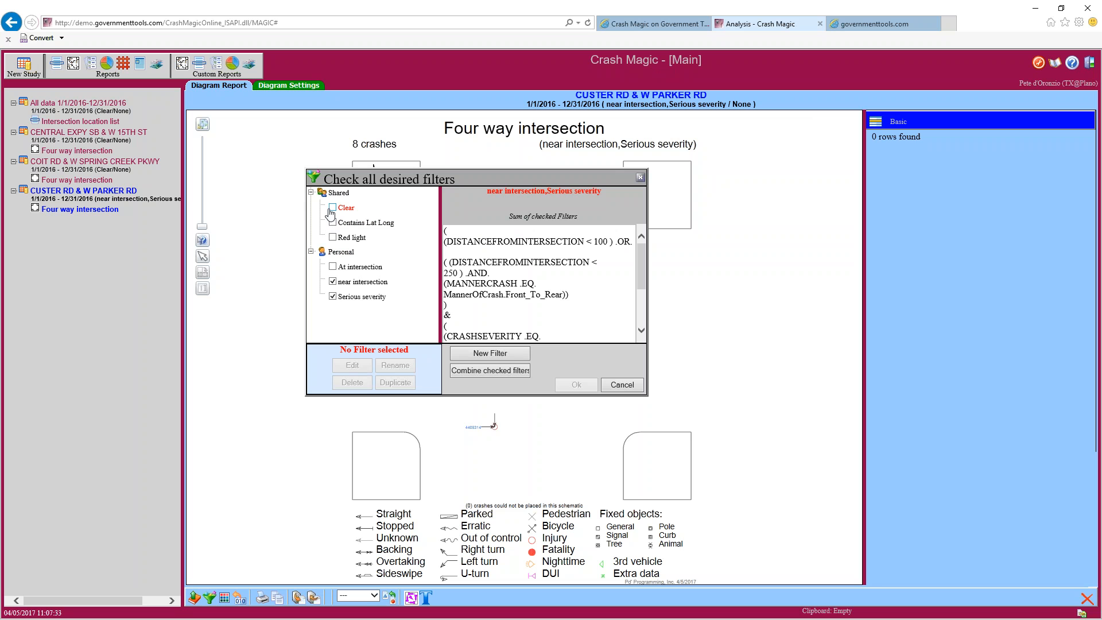
{"action": "left_click", "coordinate": [333, 296]}
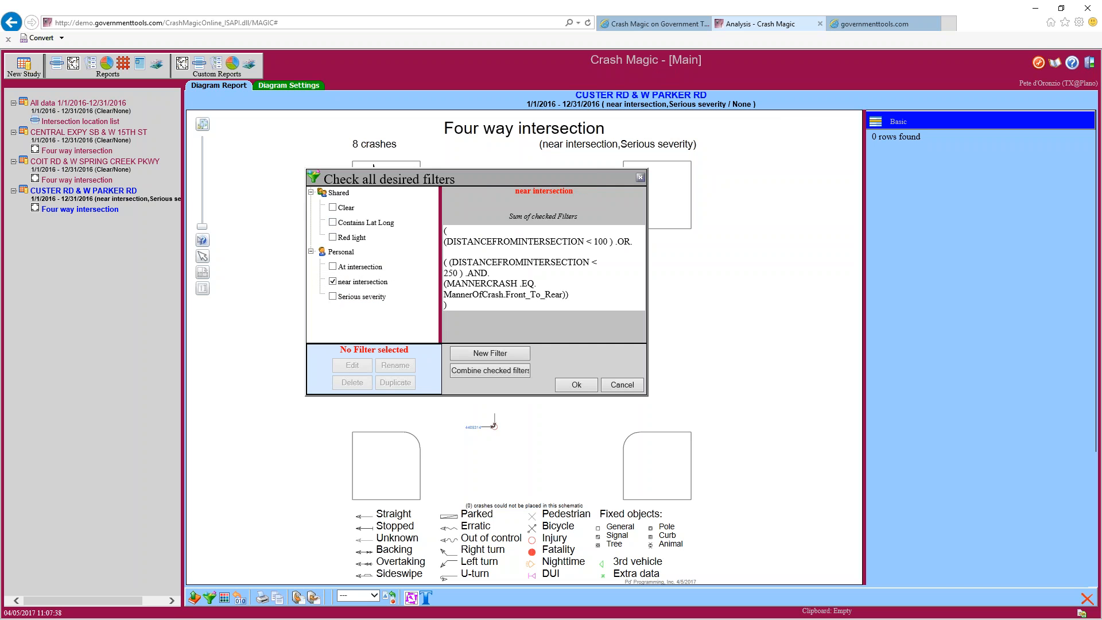
{"action": "left_click", "coordinate": [575, 386]}
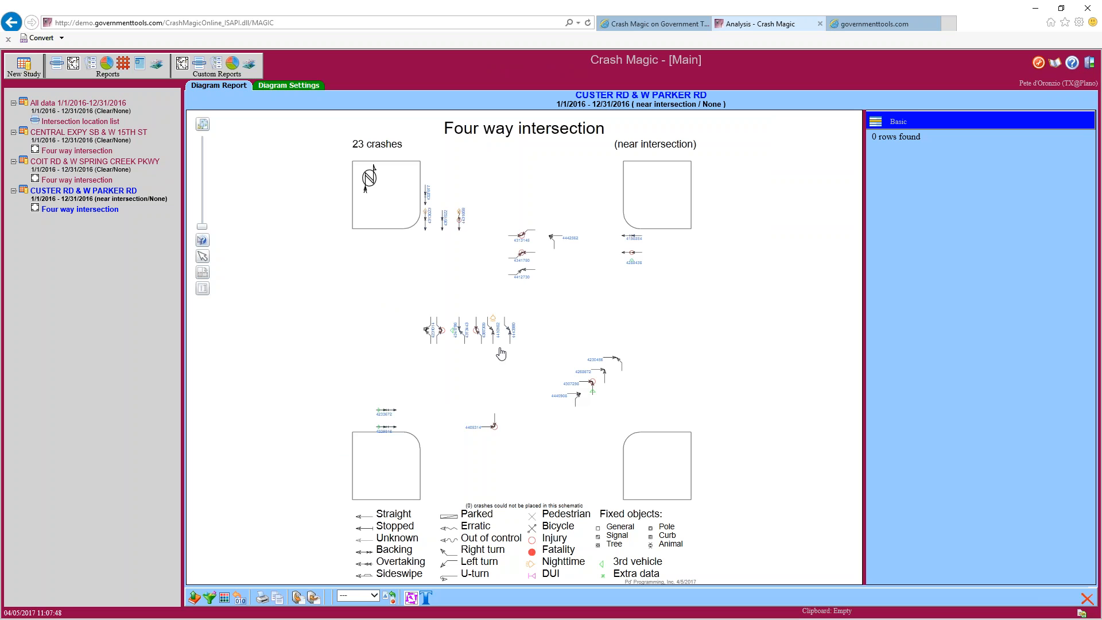
{"action": "left_click", "coordinate": [116, 122]}
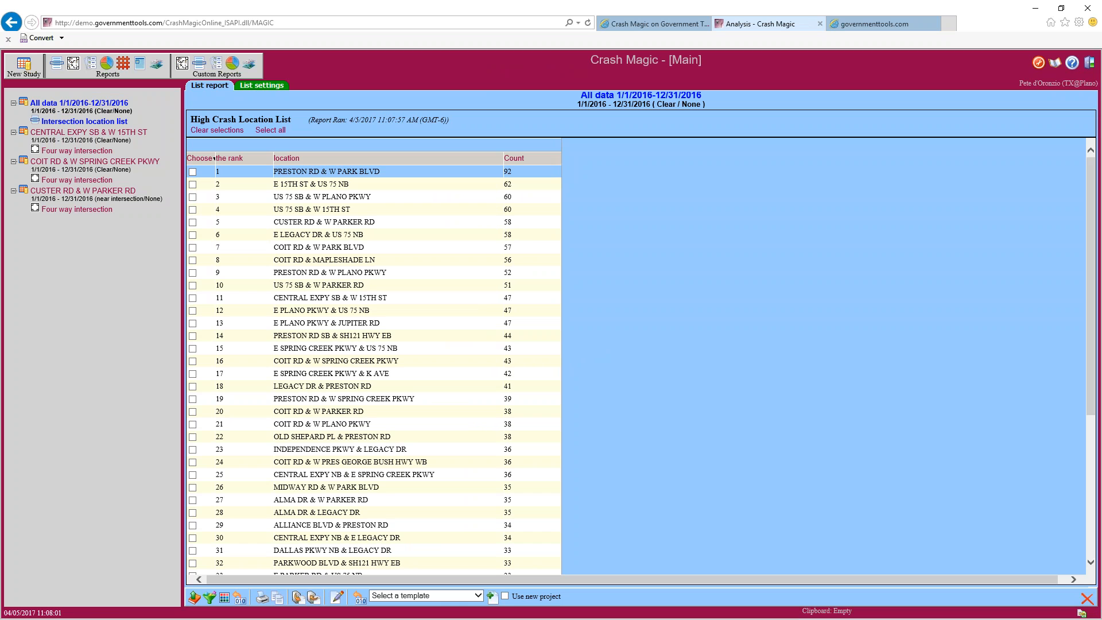
Filter the All data location list by near intersection instead of Clear
{"action": "left_click", "coordinate": [210, 597]}
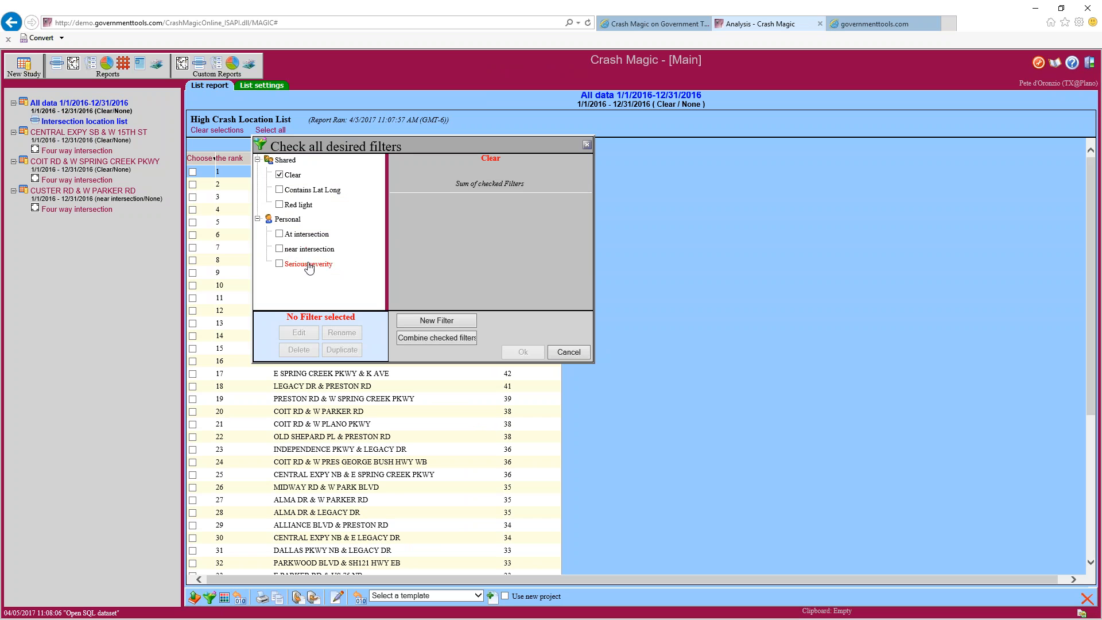
{"action": "left_click", "coordinate": [280, 249]}
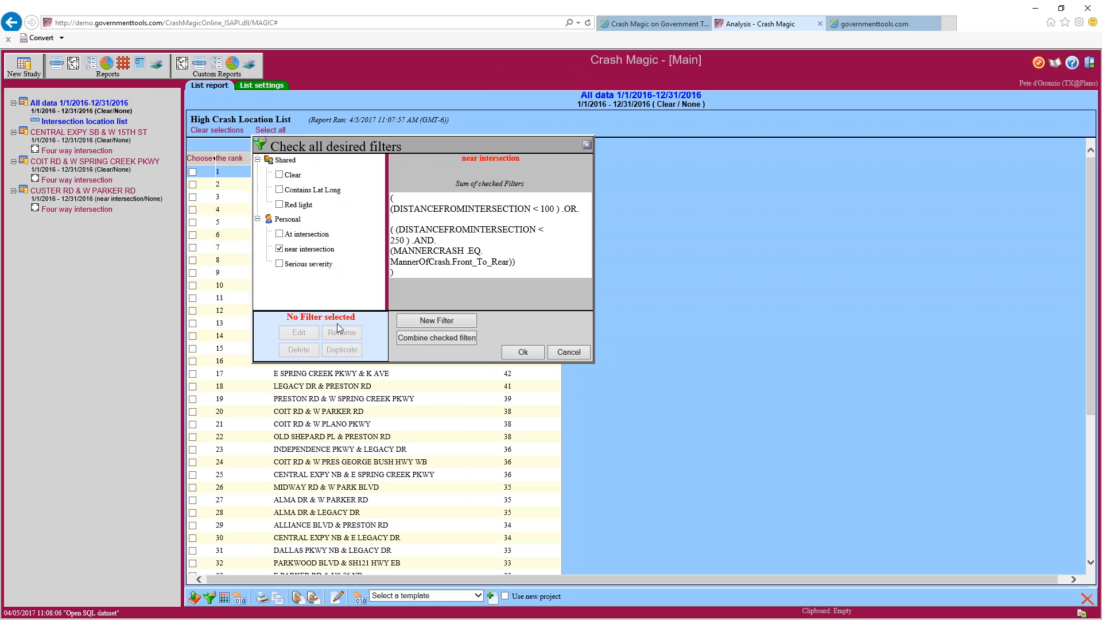
{"action": "left_click", "coordinate": [550, 352]}
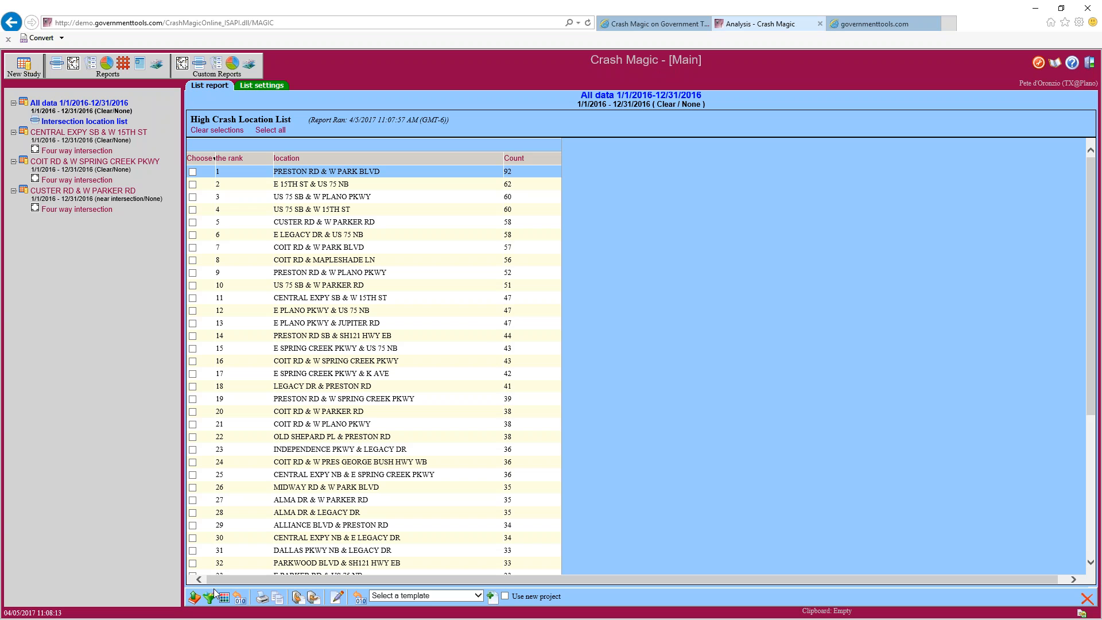
{"action": "left_click", "coordinate": [210, 597]}
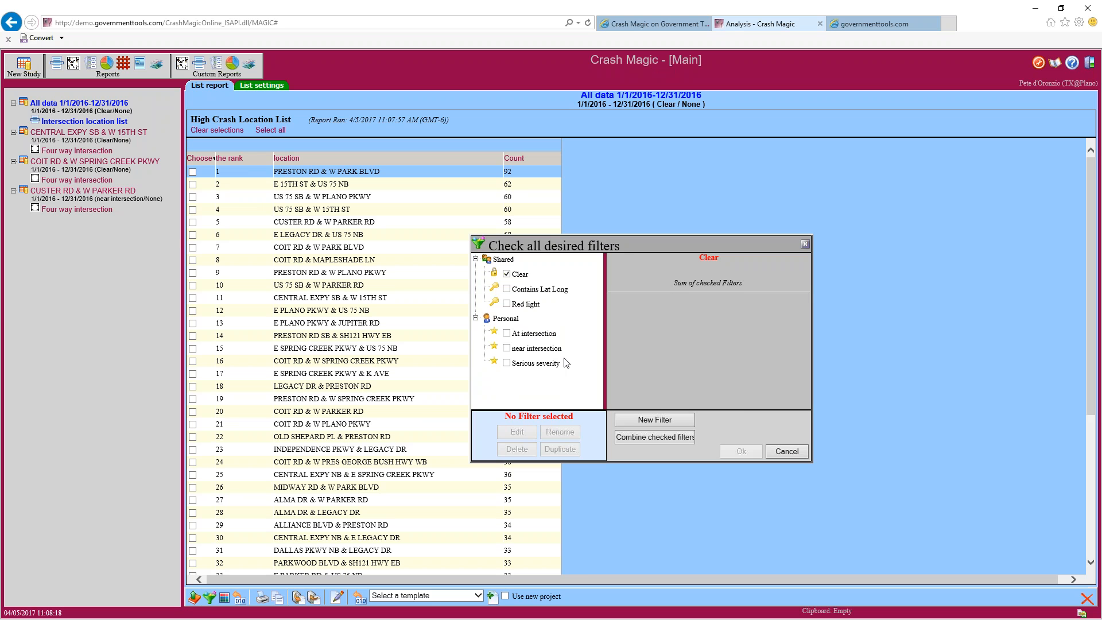
{"action": "left_click", "coordinate": [506, 347]}
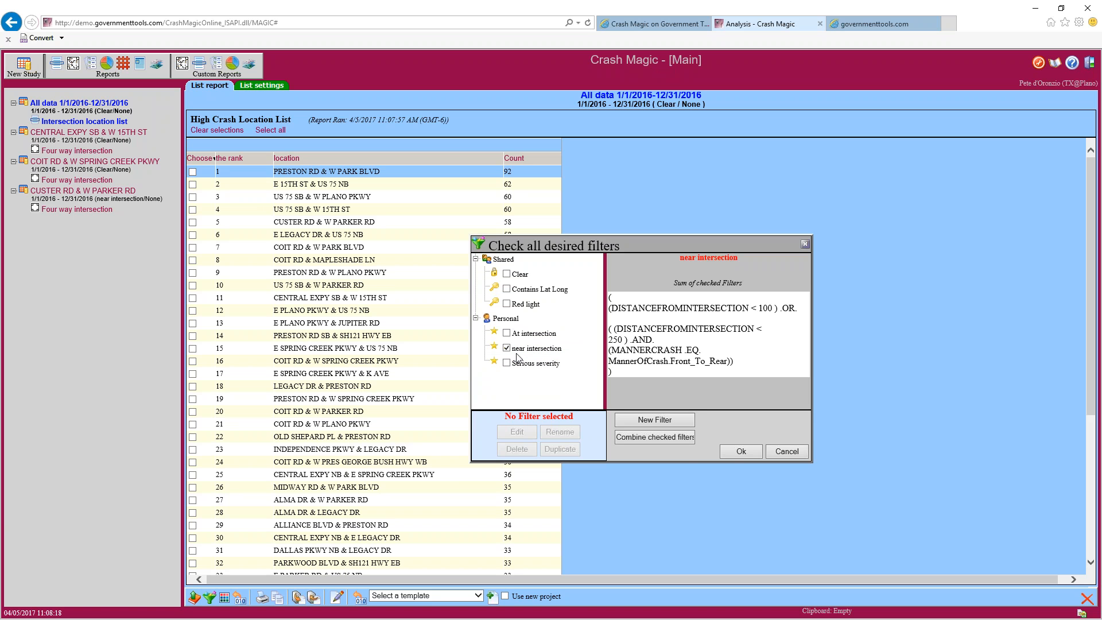
{"action": "left_click", "coordinate": [738, 453]}
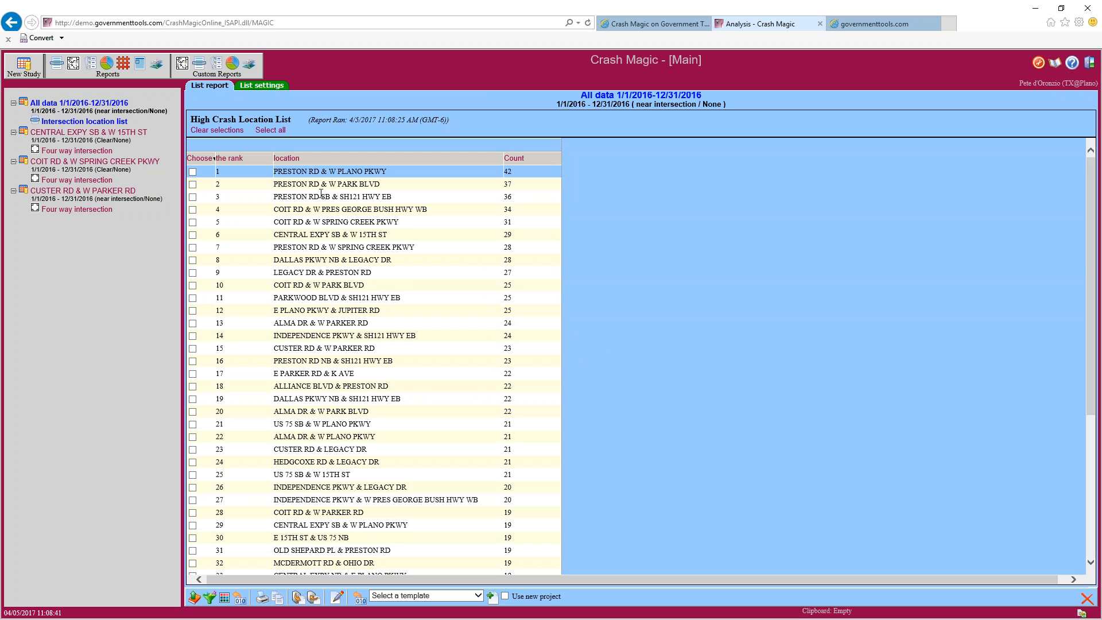
Create a Four way intersection diagram study for PRESTON RD & W PARK BLVD, showing 37 crashes
{"action": "left_click", "coordinate": [193, 184]}
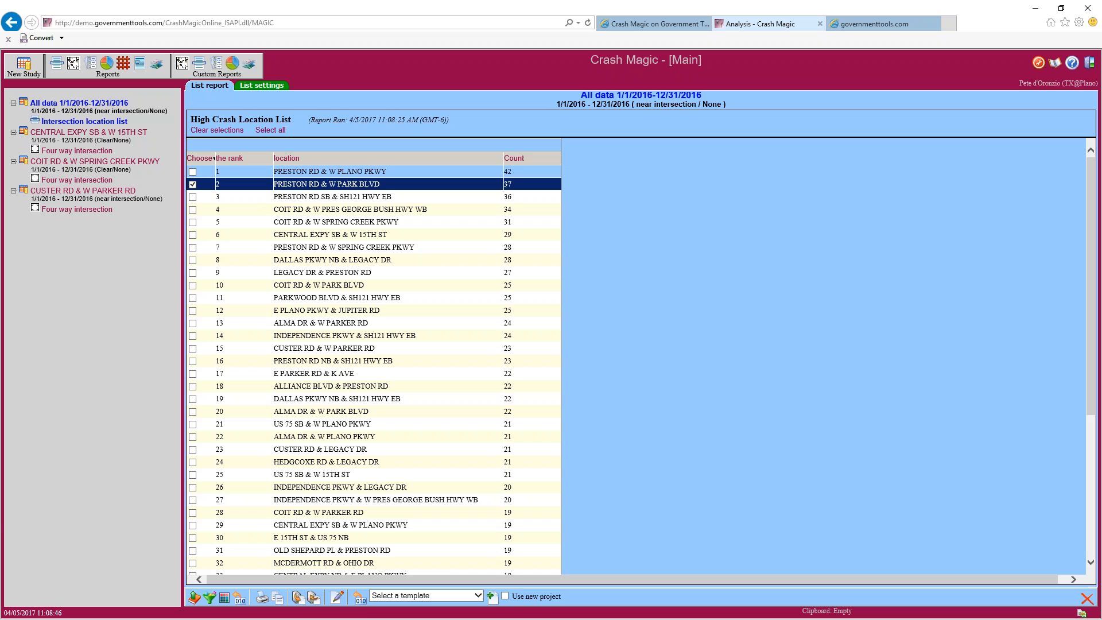
{"action": "left_click", "coordinate": [478, 595]}
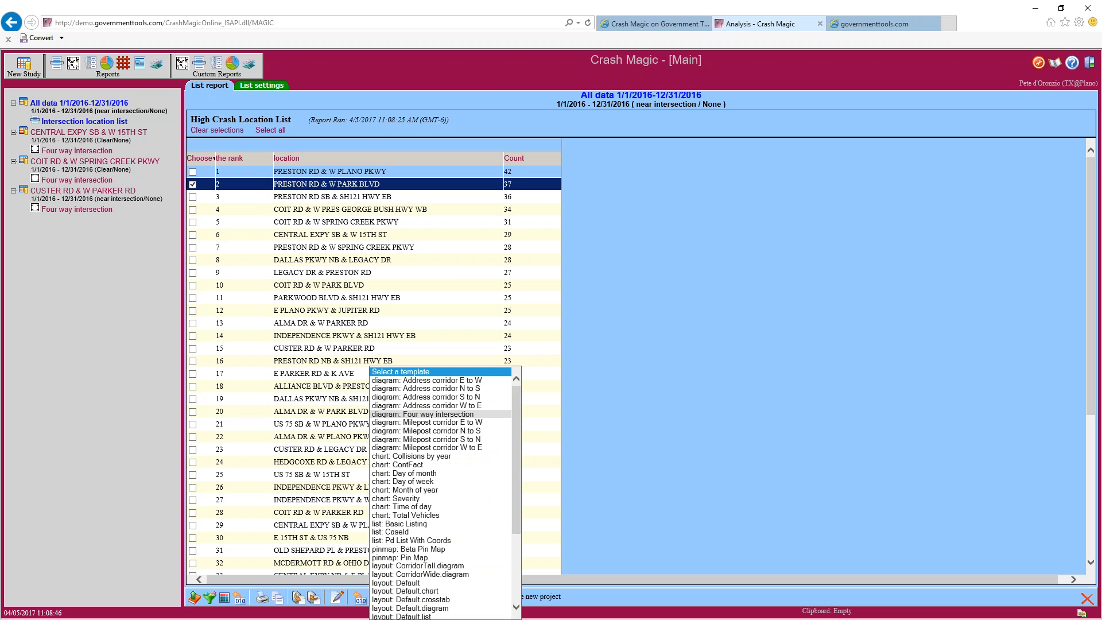
{"action": "left_click", "coordinate": [441, 414]}
{"action": "left_click", "coordinate": [493, 597]}
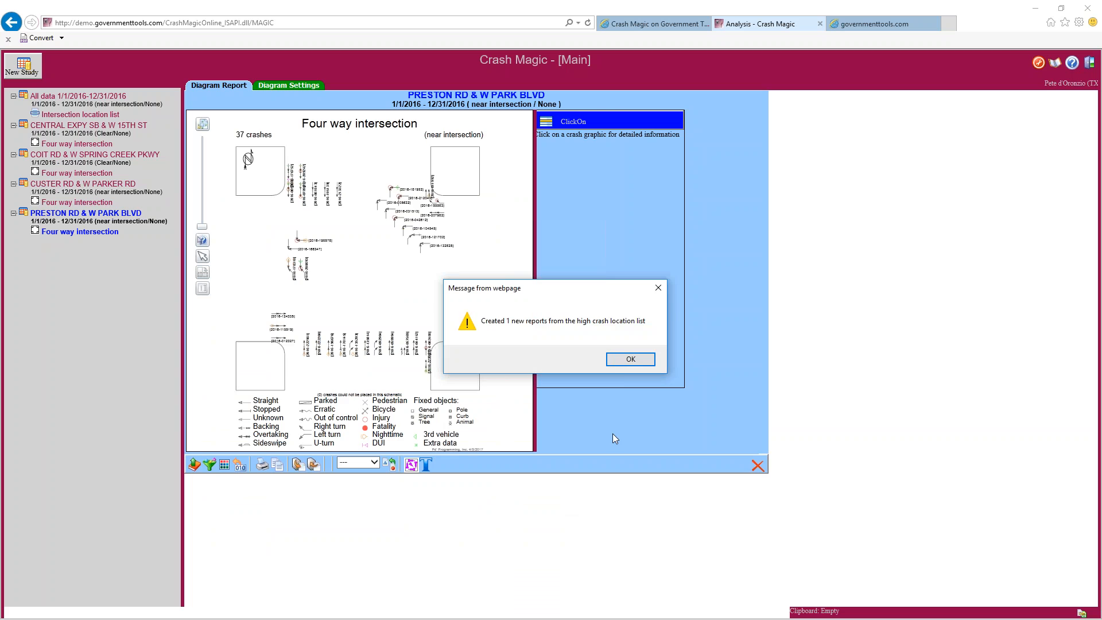
{"action": "left_click", "coordinate": [627, 359]}
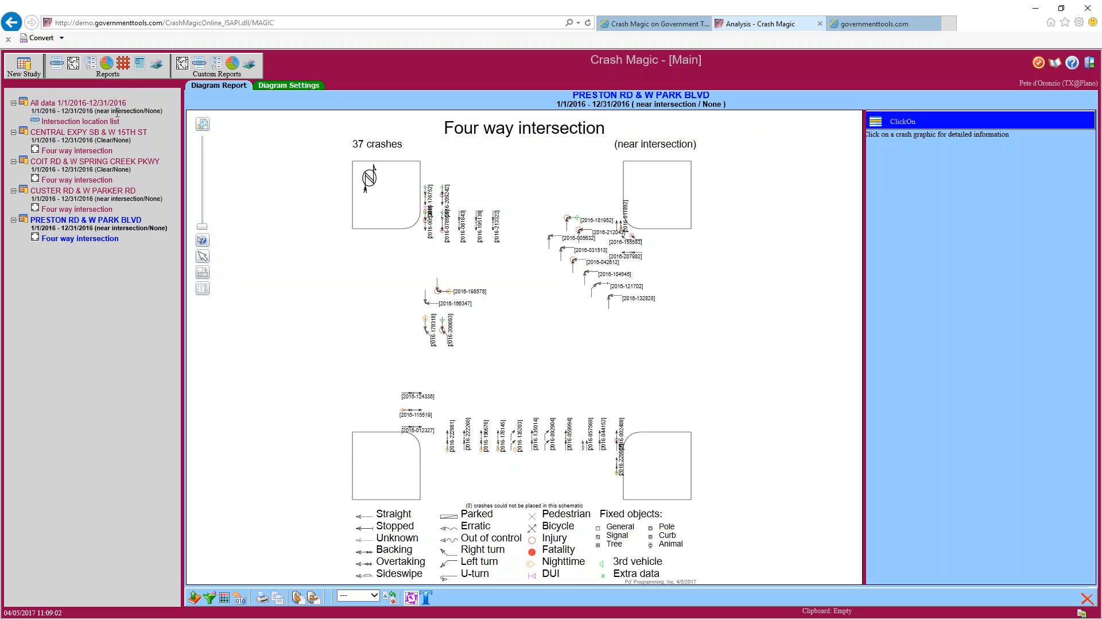
{"action": "left_click_drag", "start_coordinate": [99, 111], "coordinate": [125, 114]}
{"action": "mouse_move", "coordinate": [41, 228]}
{"action": "left_mouse_down"}
{"action": "mouse_move", "coordinate": [164, 229]}
{"action": "mouse_move", "coordinate": [41, 222]}
{"action": "left_mouse_up"}
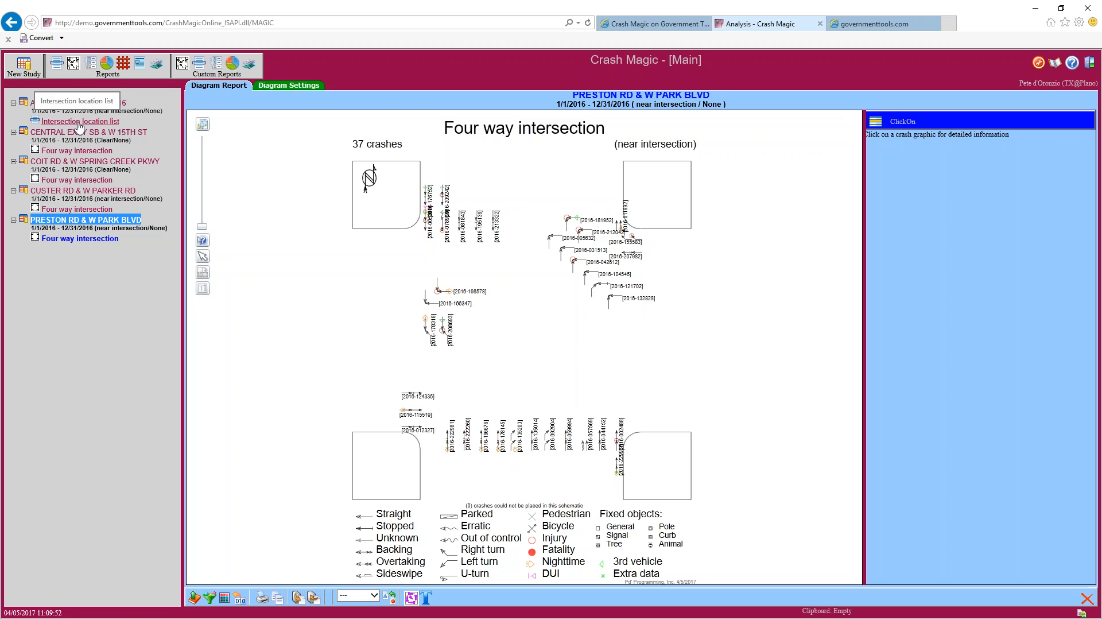
Start a new intersection study with CUSTER RD as the primary street
{"action": "left_click", "coordinate": [23, 70]}
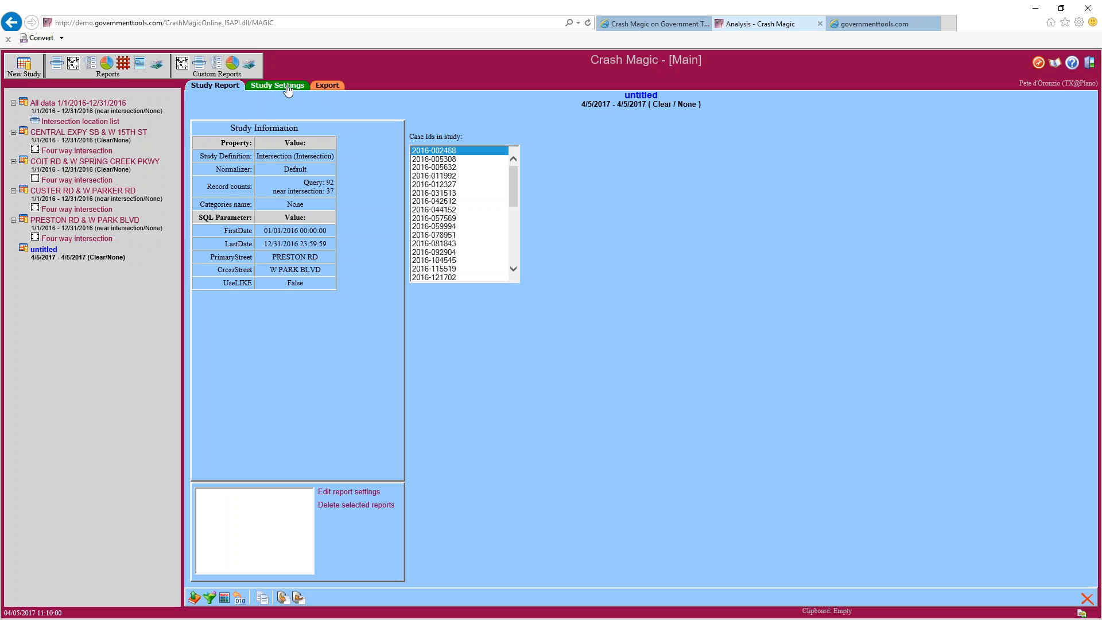
{"action": "left_click", "coordinate": [287, 89]}
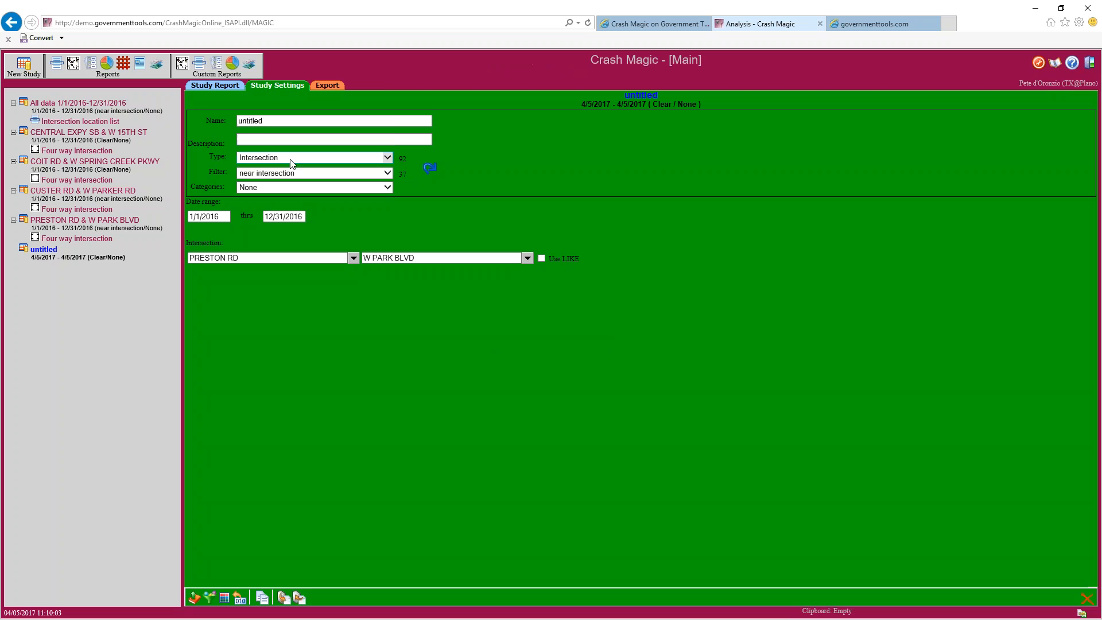
{"action": "left_click", "coordinate": [291, 160]}
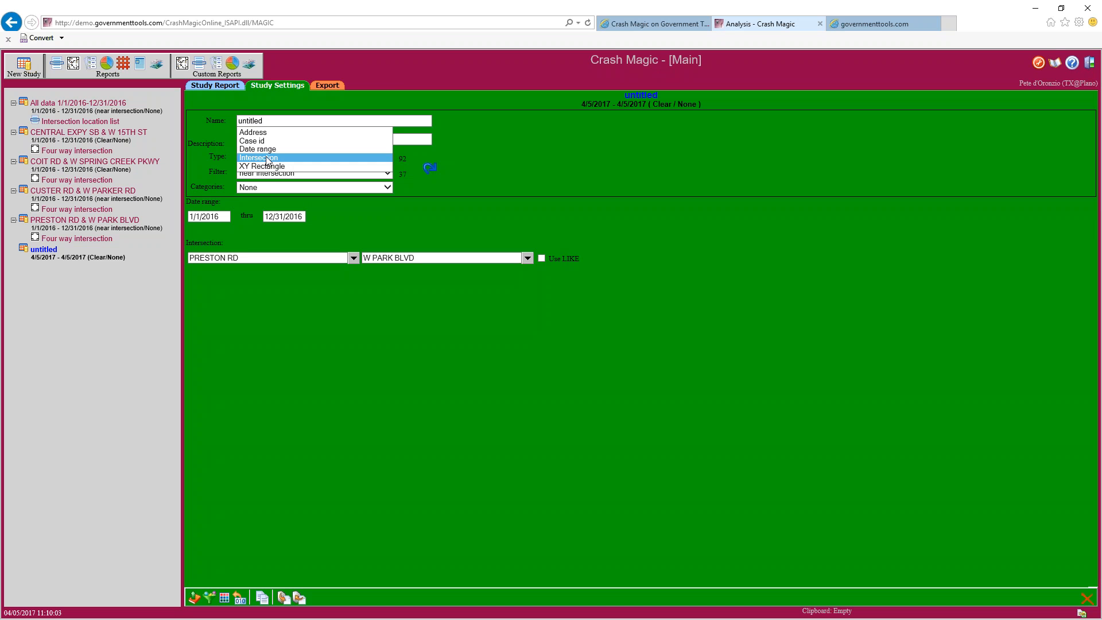
{"action": "left_click", "coordinate": [263, 158]}
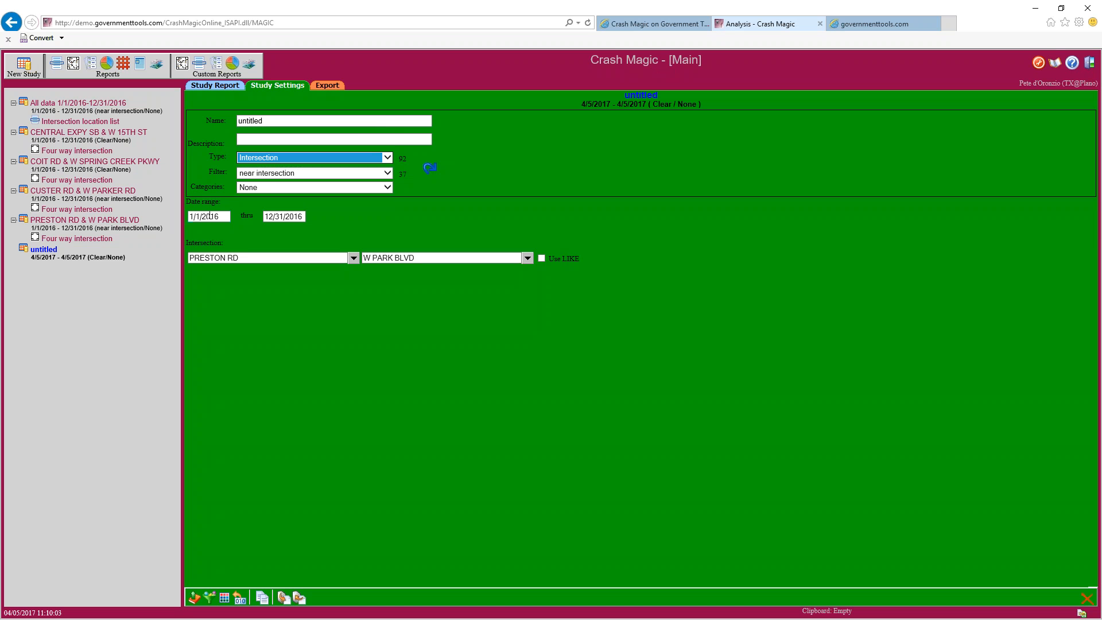
{"action": "left_click", "coordinate": [245, 258]}
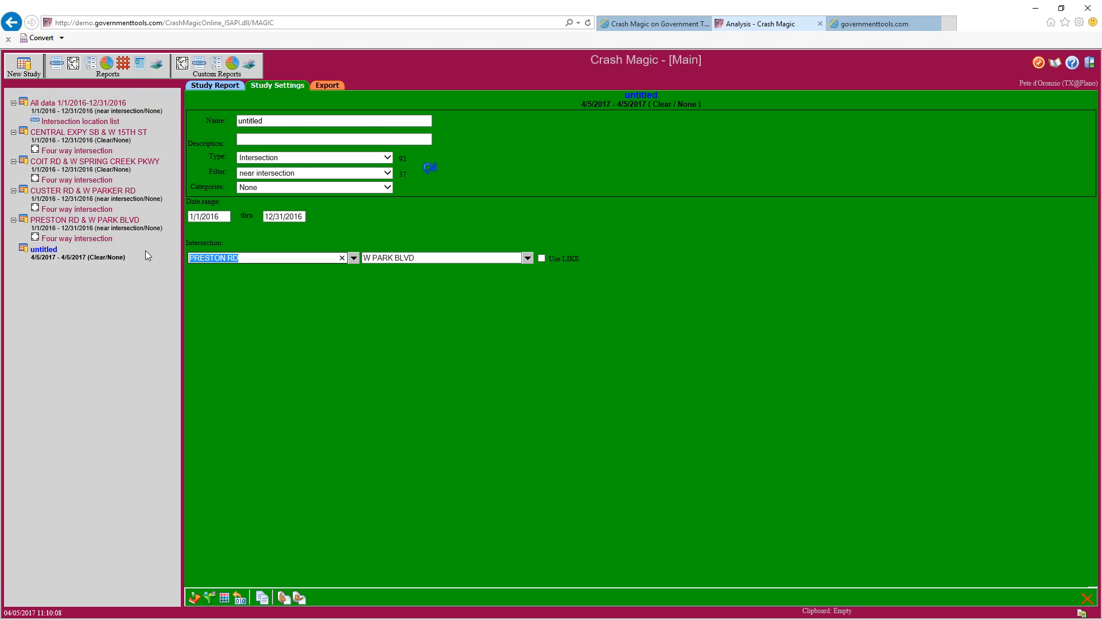
{"action": "type", "text": "custer"}
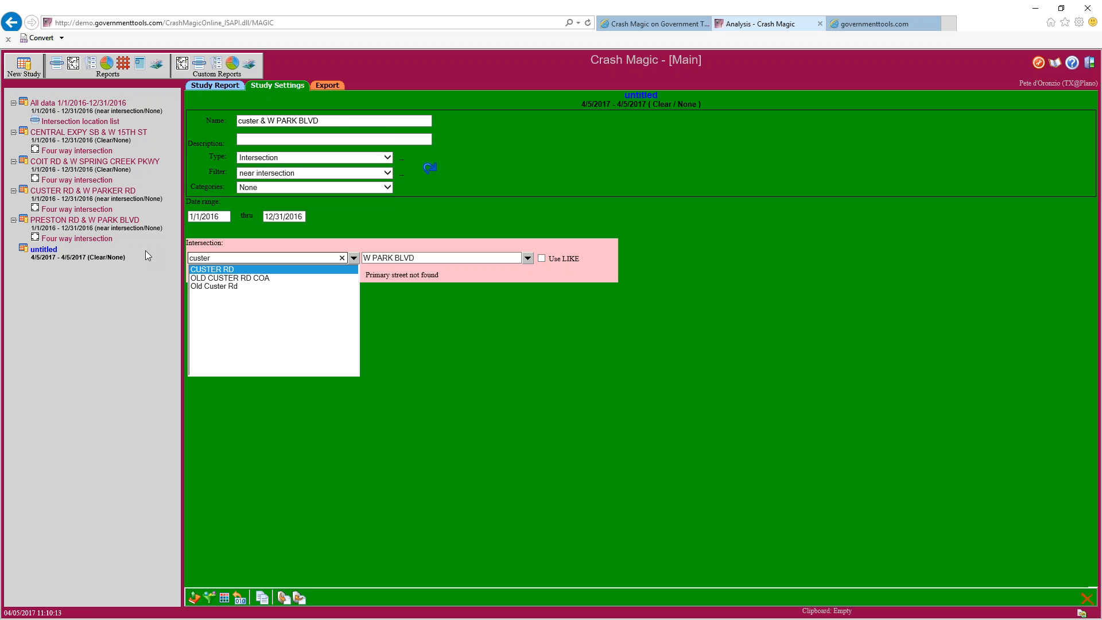
{"action": "left_click", "coordinate": [216, 270]}
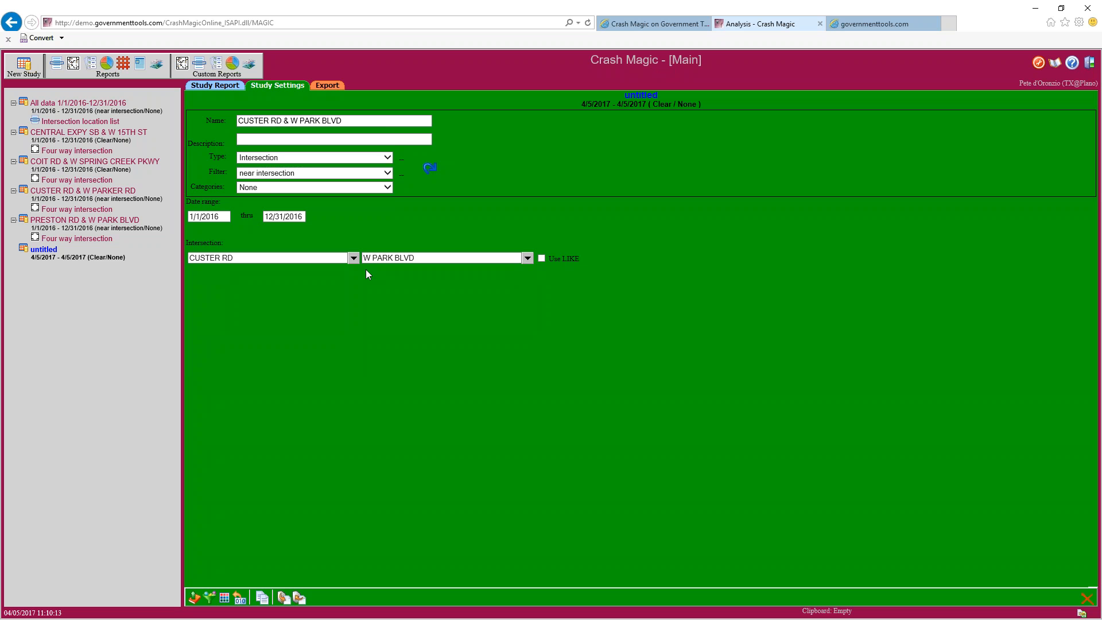
Set the cross street to W PARKER RD
{"action": "left_click", "coordinate": [416, 258]}
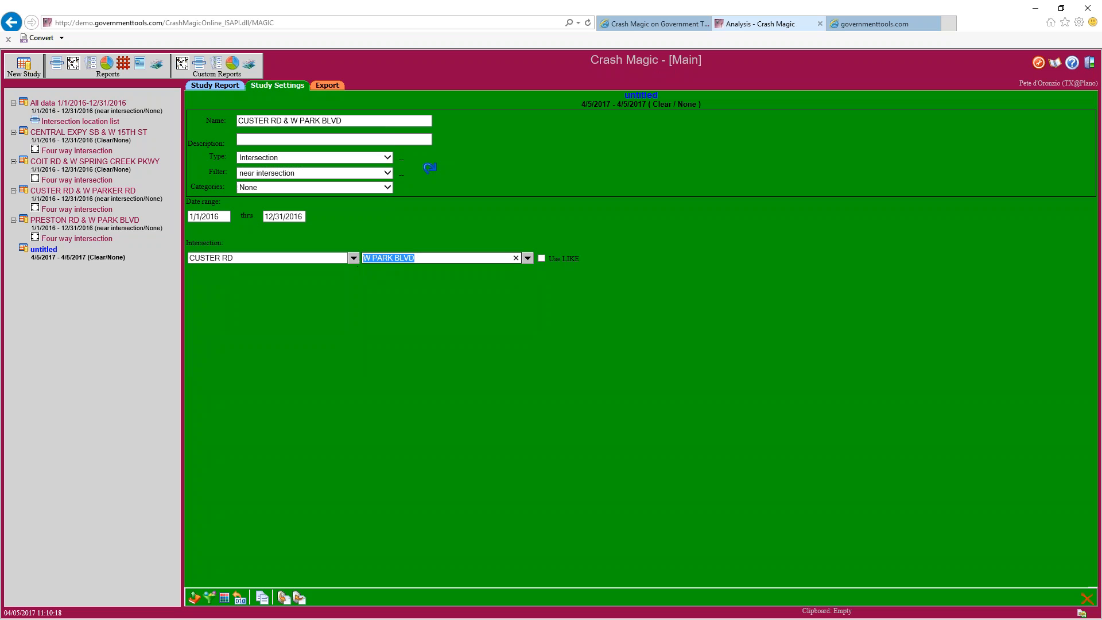
{"action": "type", "text": "parker"}
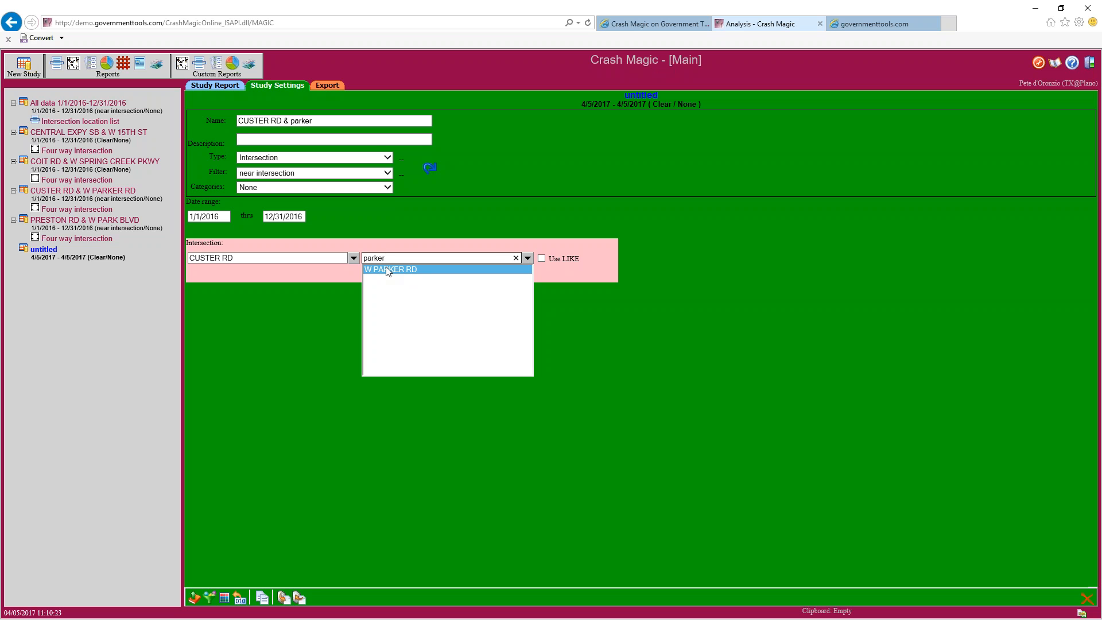
{"action": "key", "text": "BackSpace"}
{"action": "key", "text": "BackSpace"}
{"action": "key", "text": "BackSpace"}
{"action": "key", "text": "BackSpace"}
{"action": "key", "text": "BackSpace"}
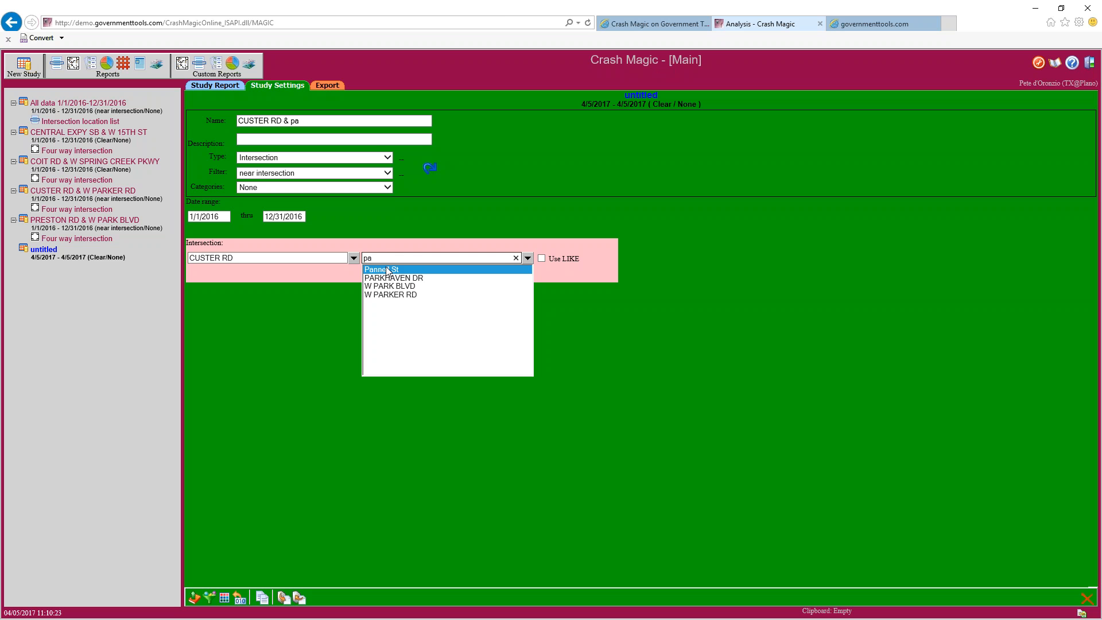
{"action": "left_click_drag", "start_coordinate": [525, 332], "coordinate": [526, 354]}
{"action": "key", "text": "BackSpace"}
{"action": "type", "text": "a"}
{"action": "mouse_move", "coordinate": [527, 291]}
{"action": "left_mouse_down"}
{"action": "mouse_move", "coordinate": [526, 359]}
{"action": "mouse_move", "coordinate": [526, 287]}
{"action": "left_mouse_up"}
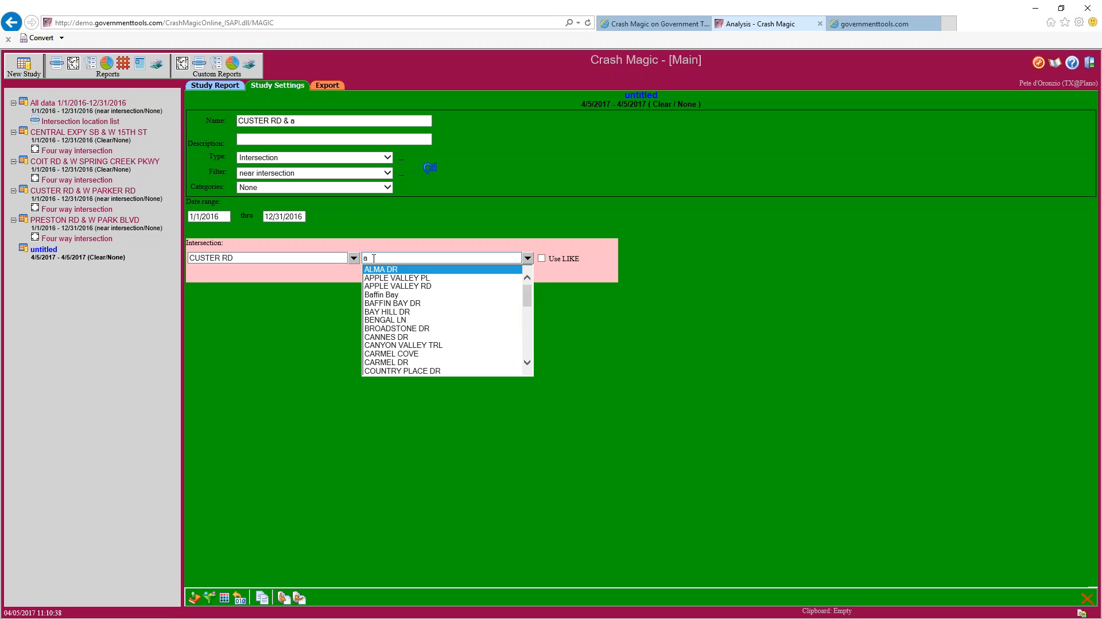
{"action": "left_click_drag", "start_coordinate": [527, 298], "coordinate": [527, 347]}
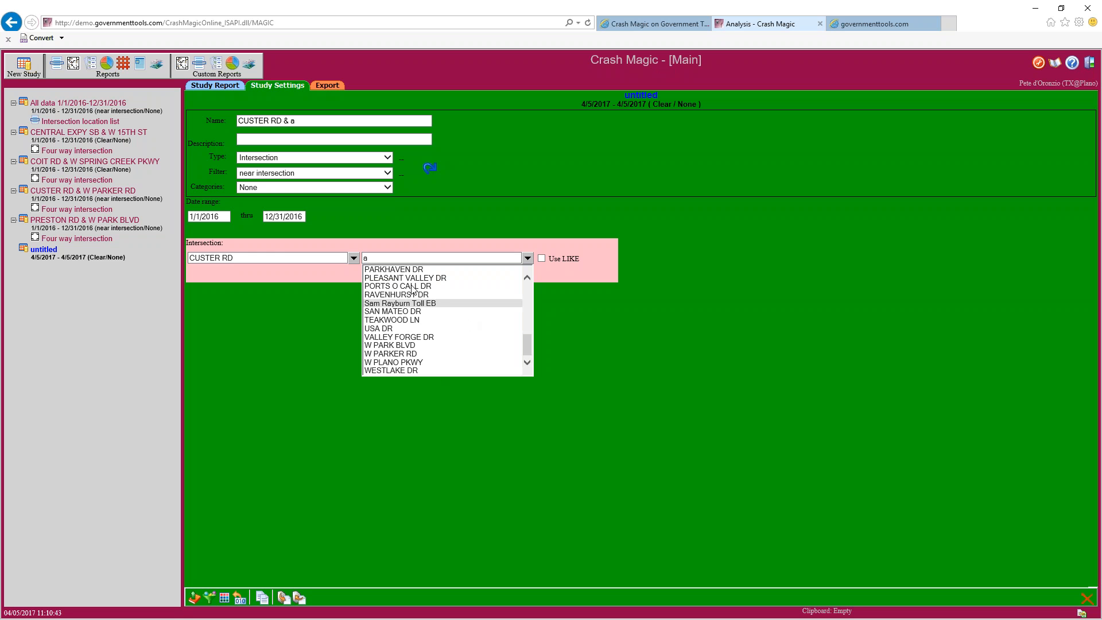
{"action": "left_click_drag", "start_coordinate": [528, 349], "coordinate": [529, 299]}
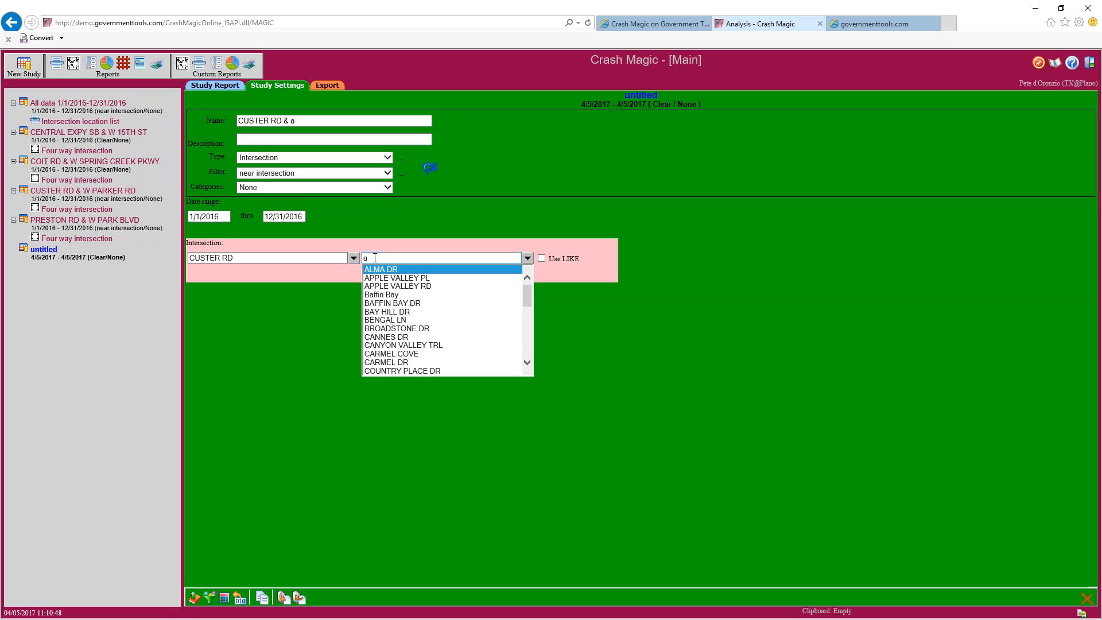
{"action": "double_click", "coordinate": [374, 258]}
{"action": "type", "text": "par"}
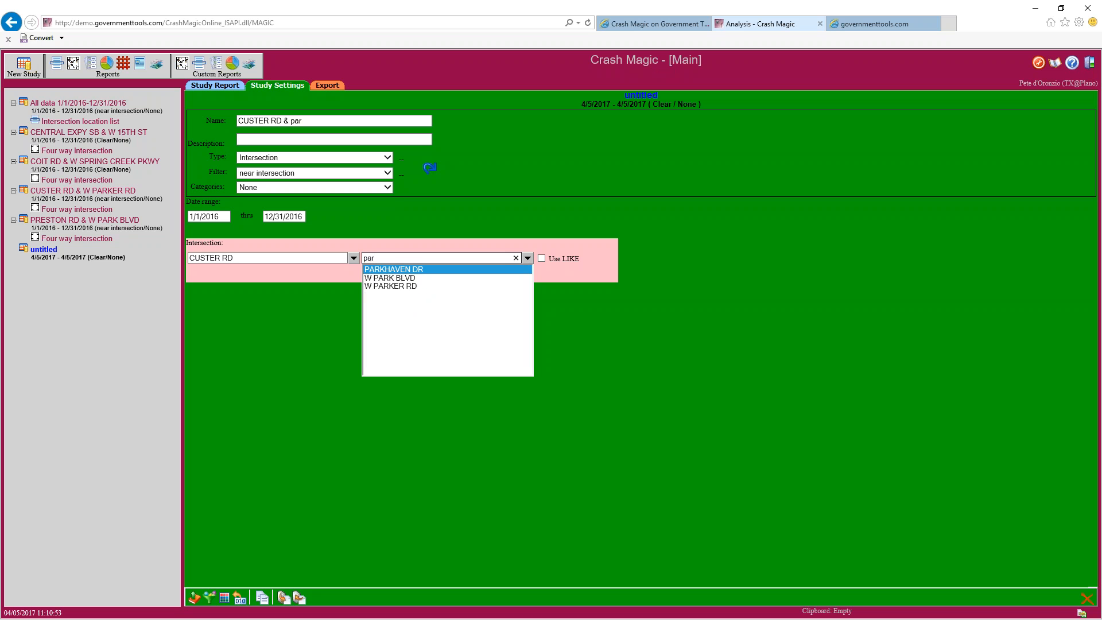
{"action": "left_click", "coordinate": [381, 286]}
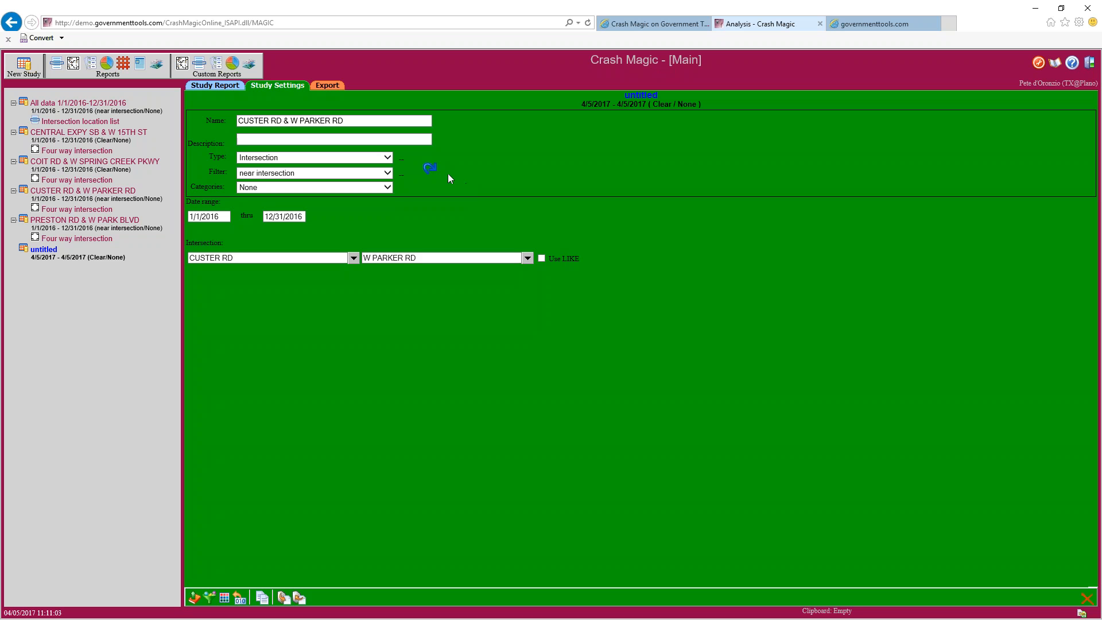
Refresh the study's crash counts to 58 and 23
{"action": "left_click", "coordinate": [433, 172]}
{"action": "mouse_move", "coordinate": [409, 158]}
{"action": "left_click", "coordinate": [73, 63]}
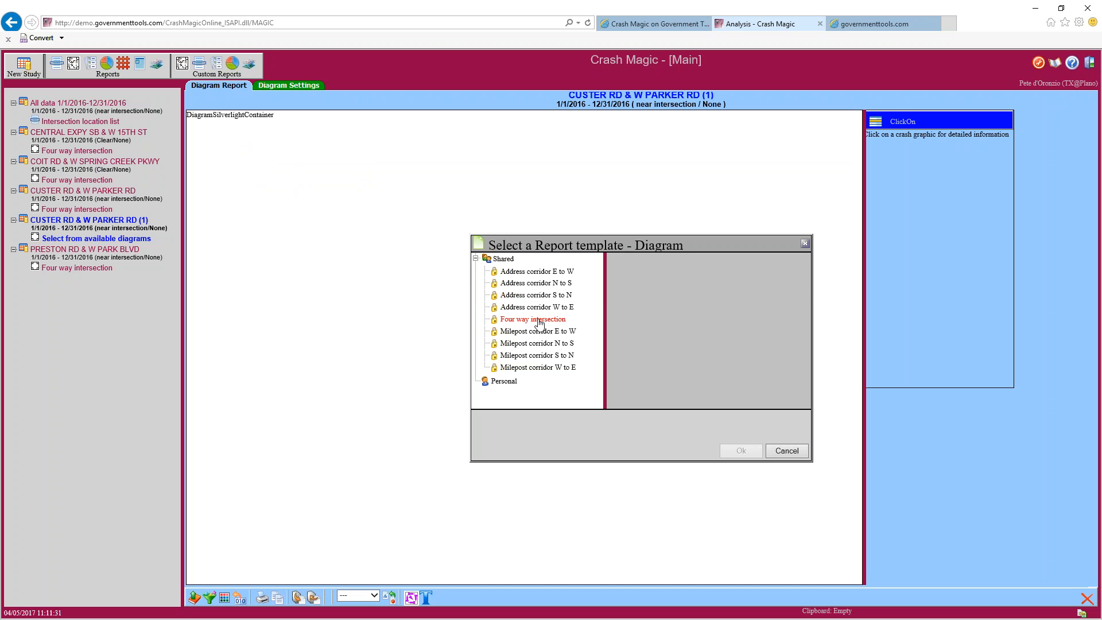
Apply the Four way intersection diagram template to plot the study's 23 crashes
{"action": "left_click", "coordinate": [539, 324]}
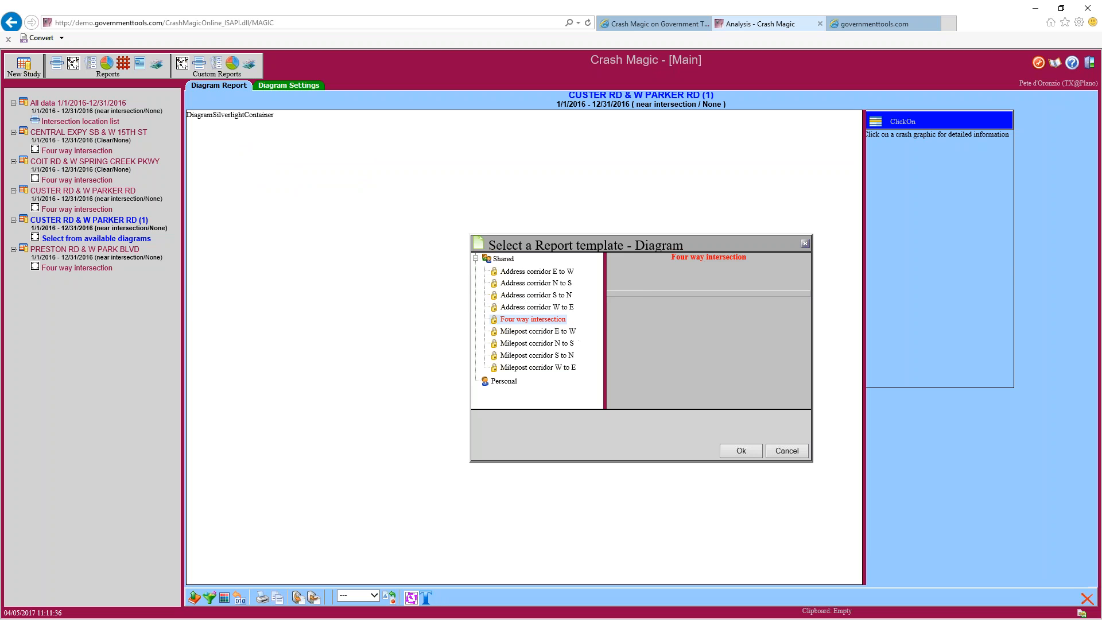
{"action": "left_click", "coordinate": [733, 450]}
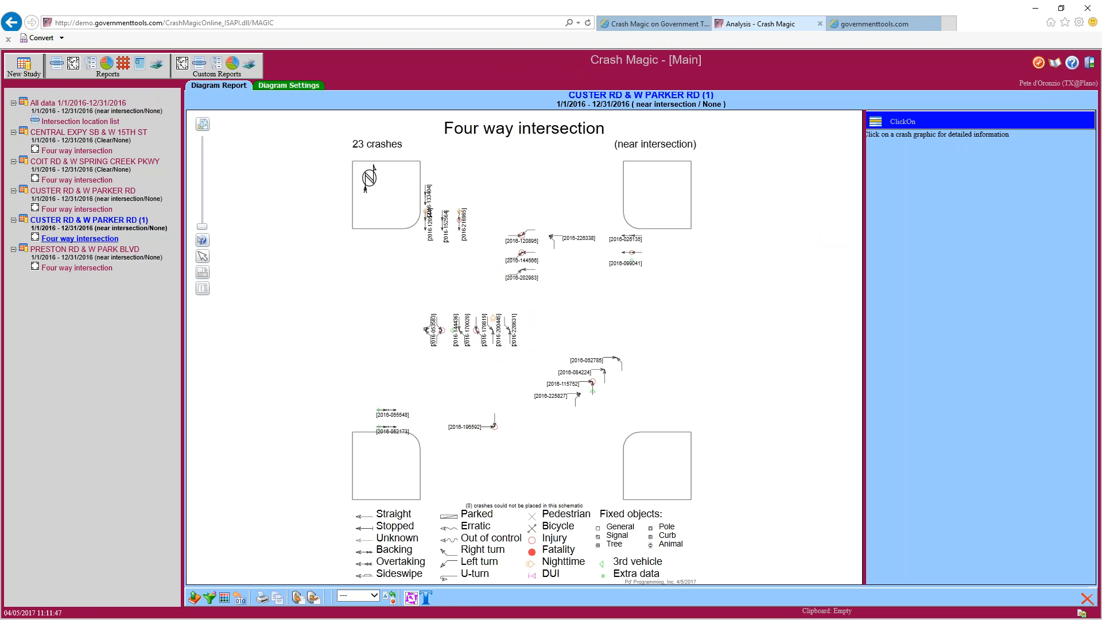
{"action": "left_click", "coordinate": [83, 240]}
Add a Basic Listing report showing case ids, manner and contributing factors for the study's crashes
{"action": "left_click", "coordinate": [90, 65]}
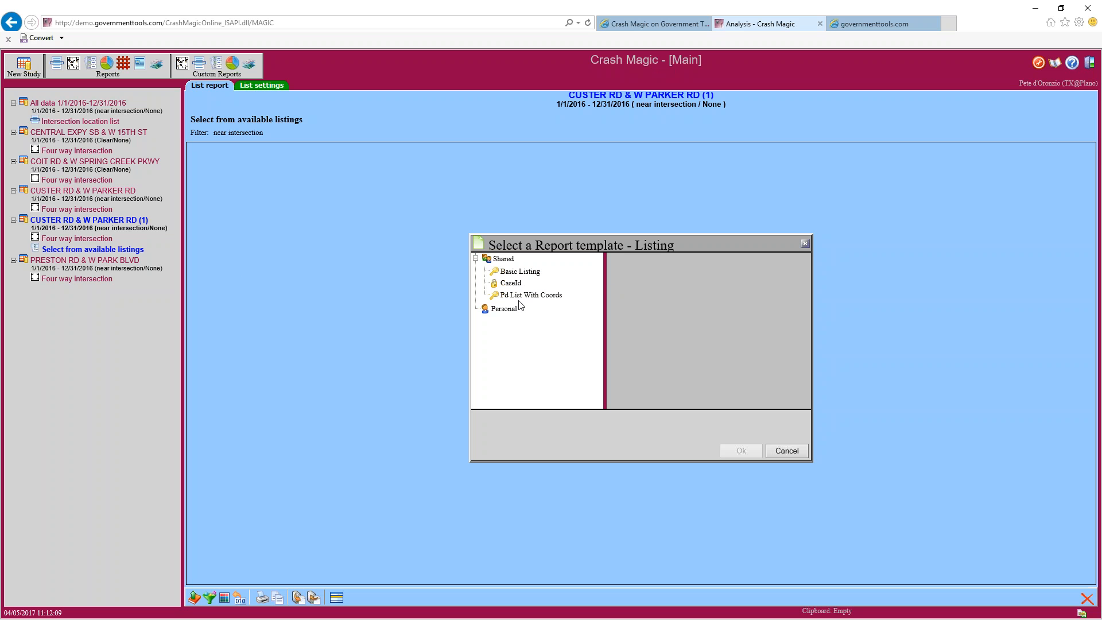
{"action": "left_click", "coordinate": [520, 272]}
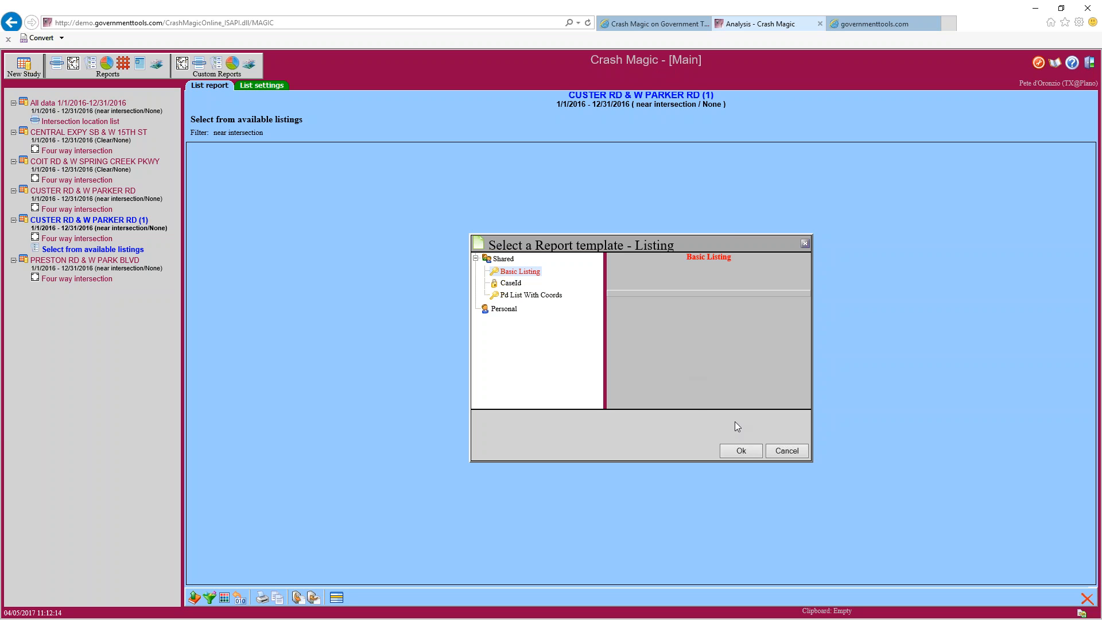
{"action": "left_click", "coordinate": [740, 452]}
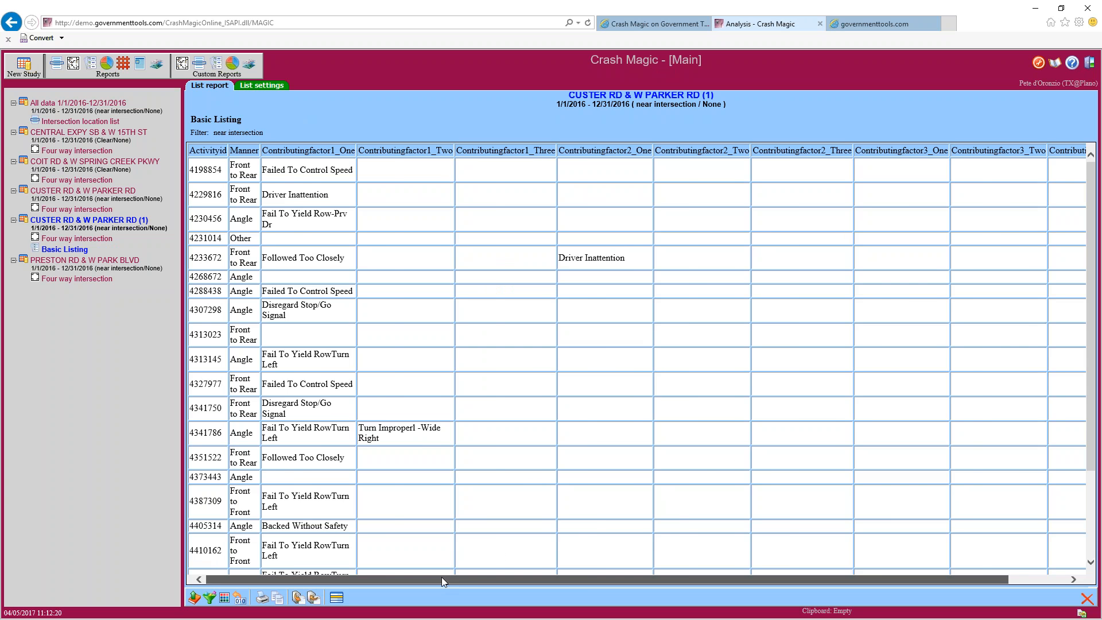
{"action": "left_click_drag", "start_coordinate": [442, 577], "coordinate": [567, 585]}
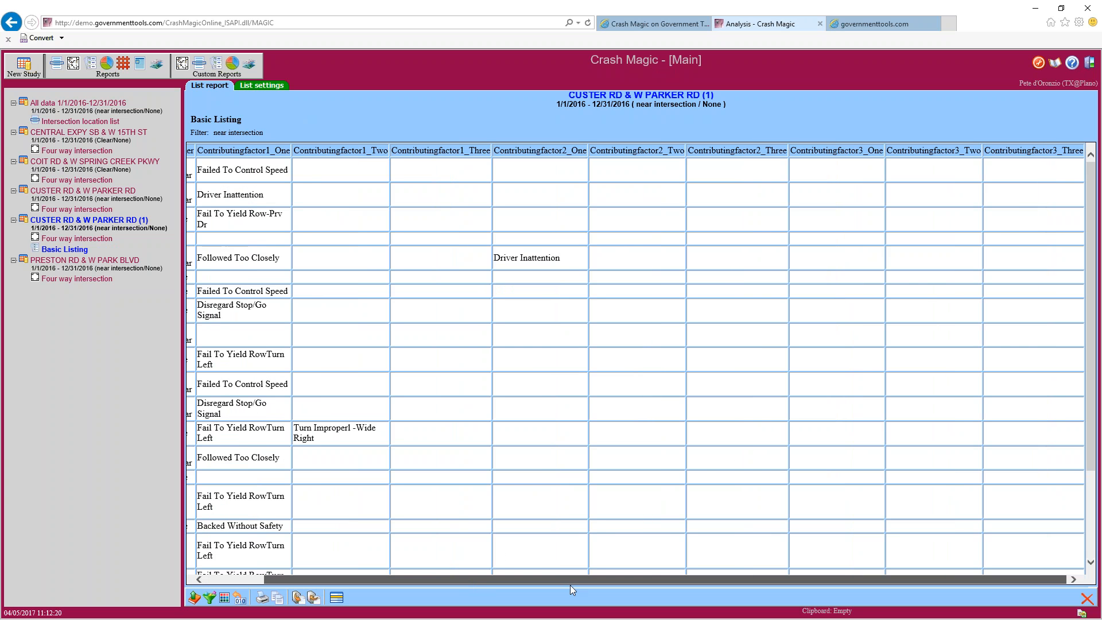
{"action": "left_click_drag", "start_coordinate": [511, 585], "coordinate": [415, 576]}
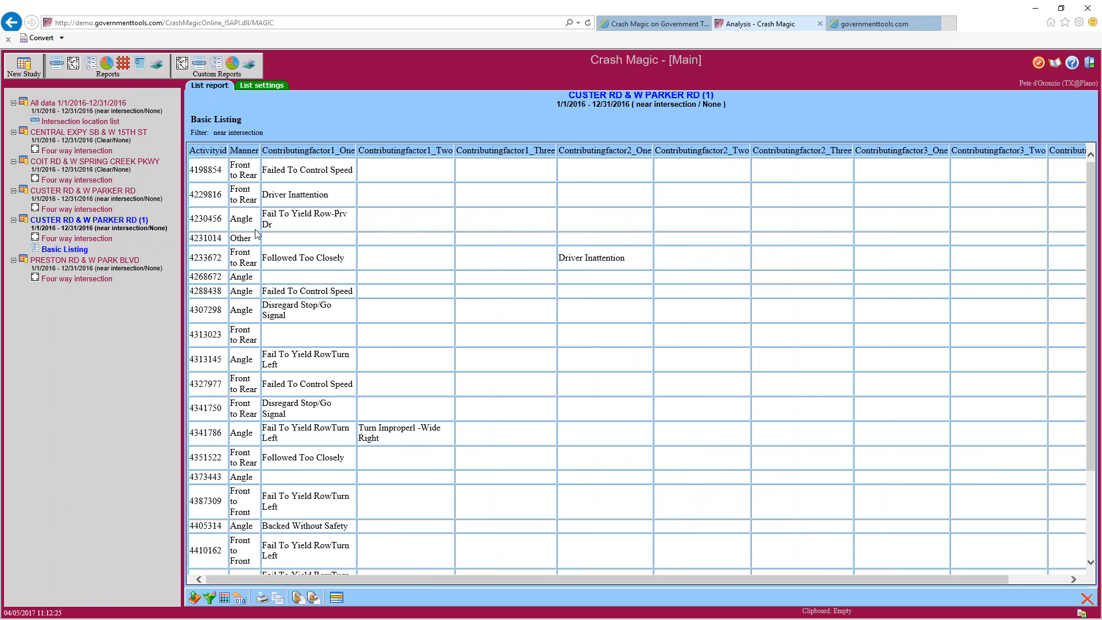
{"action": "left_click_drag", "start_coordinate": [209, 120], "coordinate": [239, 121]}
{"action": "left_click_drag", "start_coordinate": [598, 580], "coordinate": [480, 574]}
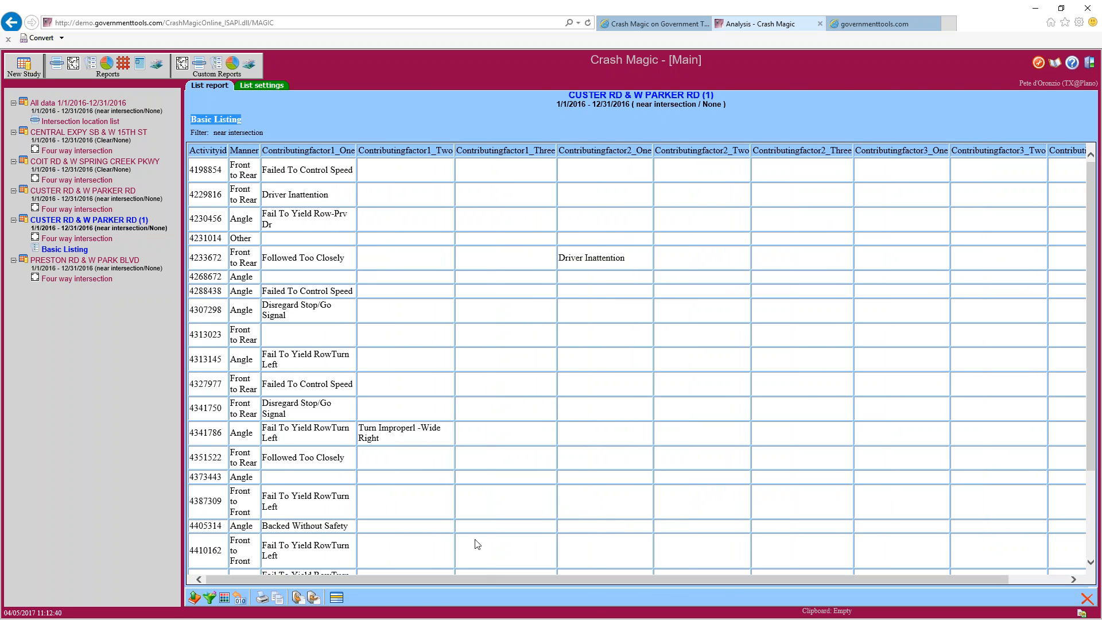
Duplicate the Shared PinMapList field list and open the personal copy in the Field List Editor
{"action": "left_click", "coordinate": [336, 600]}
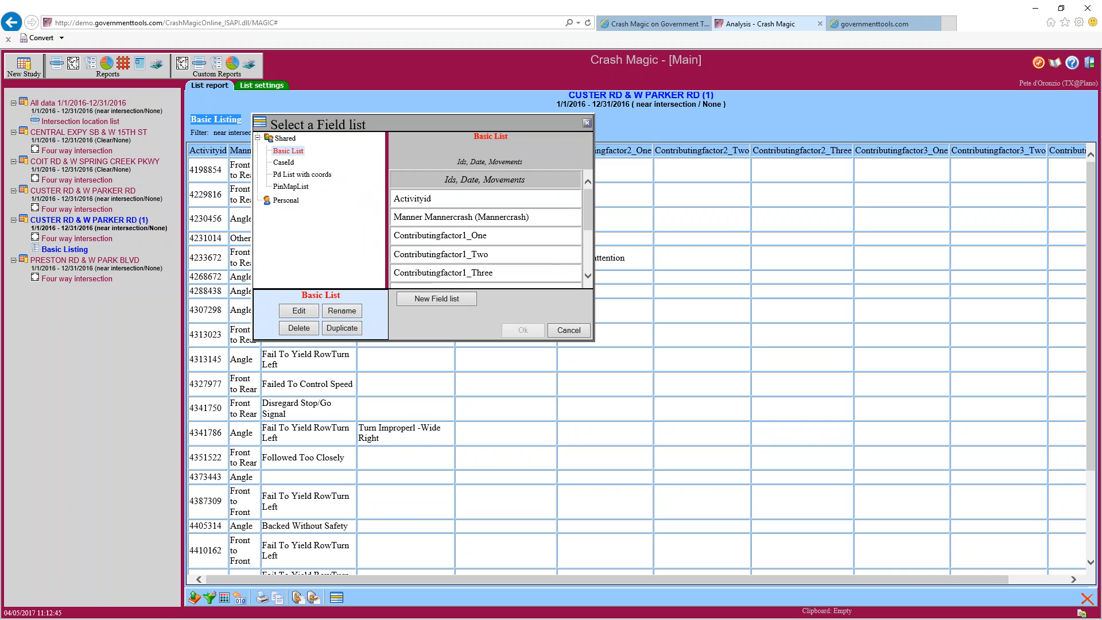
{"action": "left_click", "coordinate": [293, 187]}
{"action": "mouse_move", "coordinate": [585, 206]}
{"action": "left_mouse_down"}
{"action": "mouse_move", "coordinate": [586, 258]}
{"action": "mouse_move", "coordinate": [589, 191]}
{"action": "left_mouse_up"}
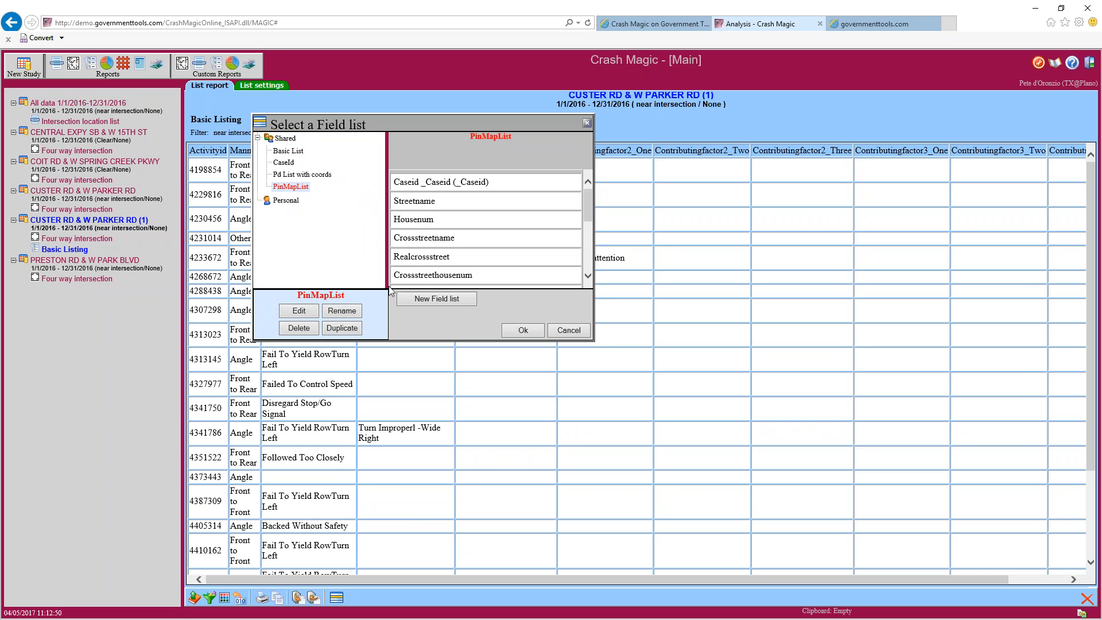
{"action": "left_click", "coordinate": [342, 331]}
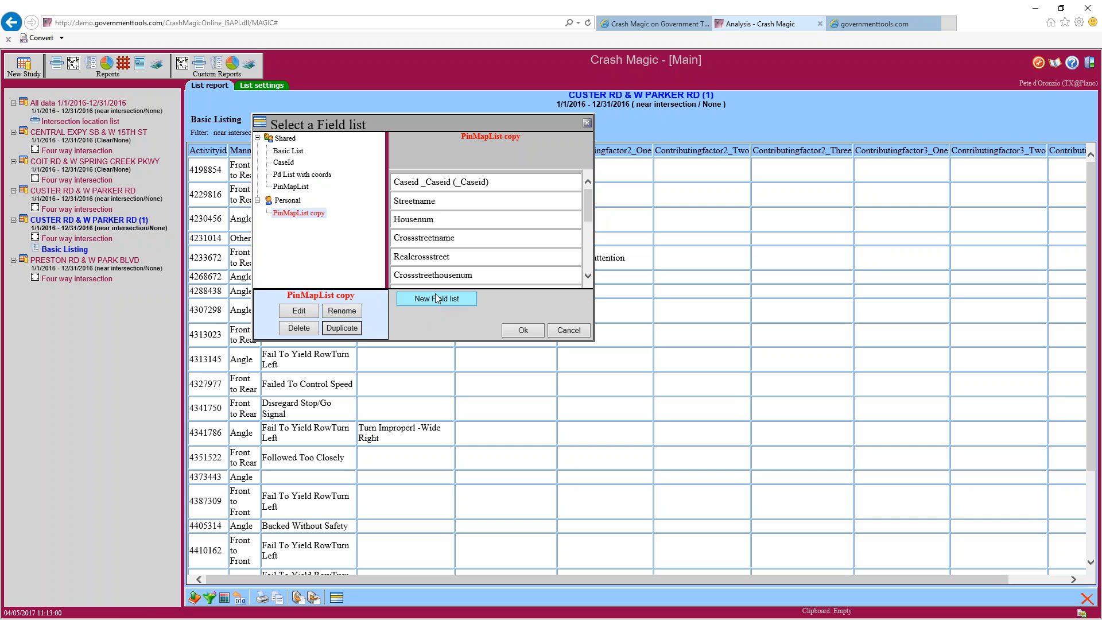
{"action": "left_click", "coordinate": [300, 313]}
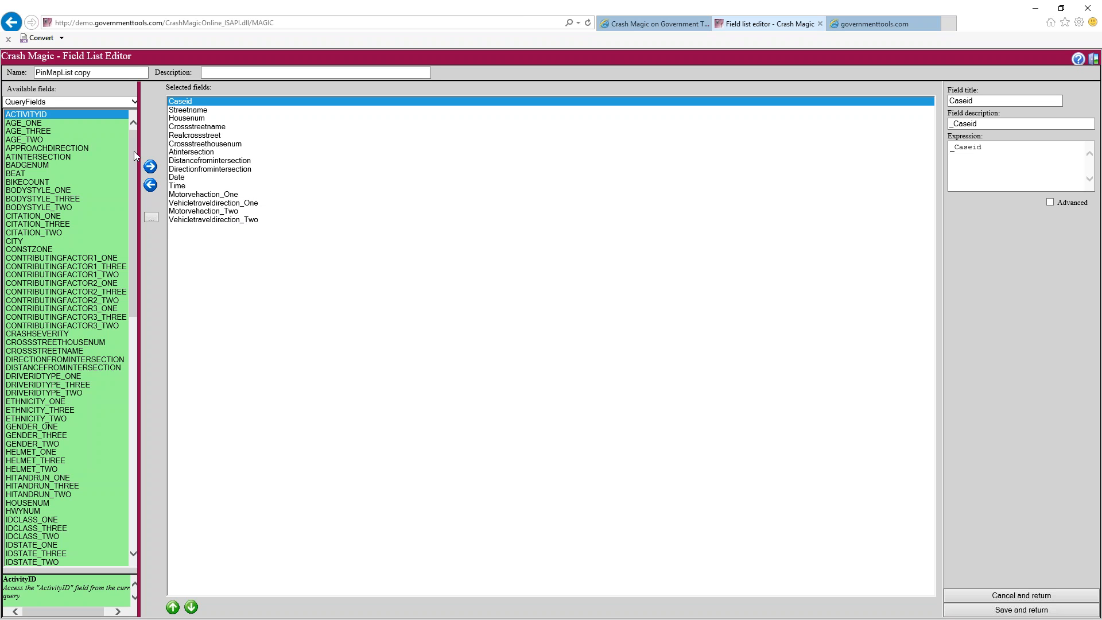
Add the CRASHSEVERITY and WEATHER fields to the copied field list
{"action": "left_click", "coordinate": [52, 334]}
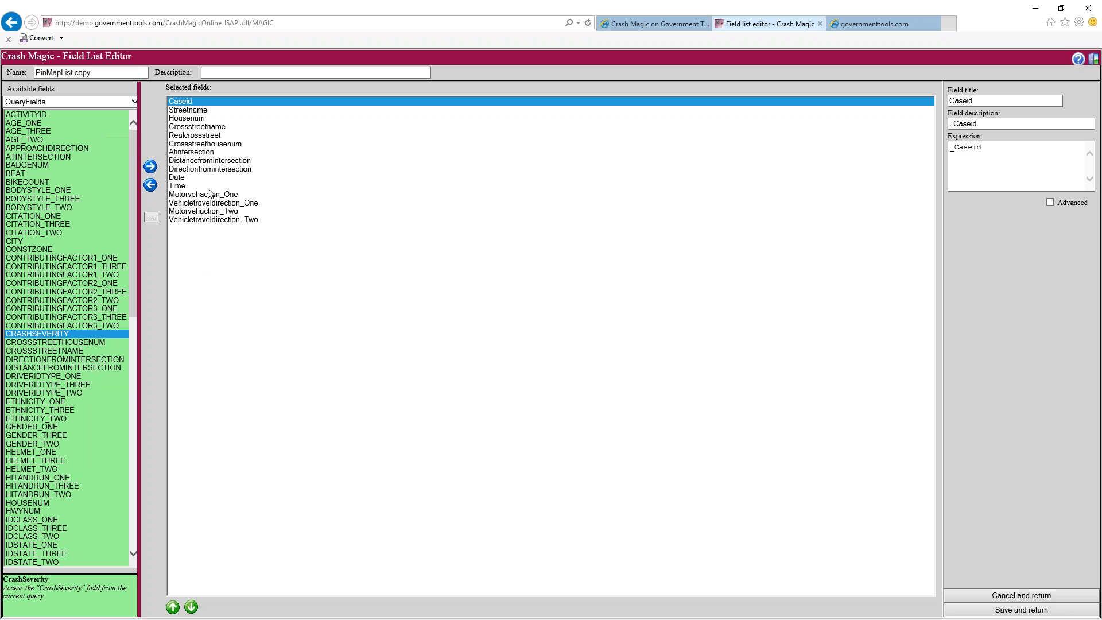
{"action": "left_click", "coordinate": [199, 152]}
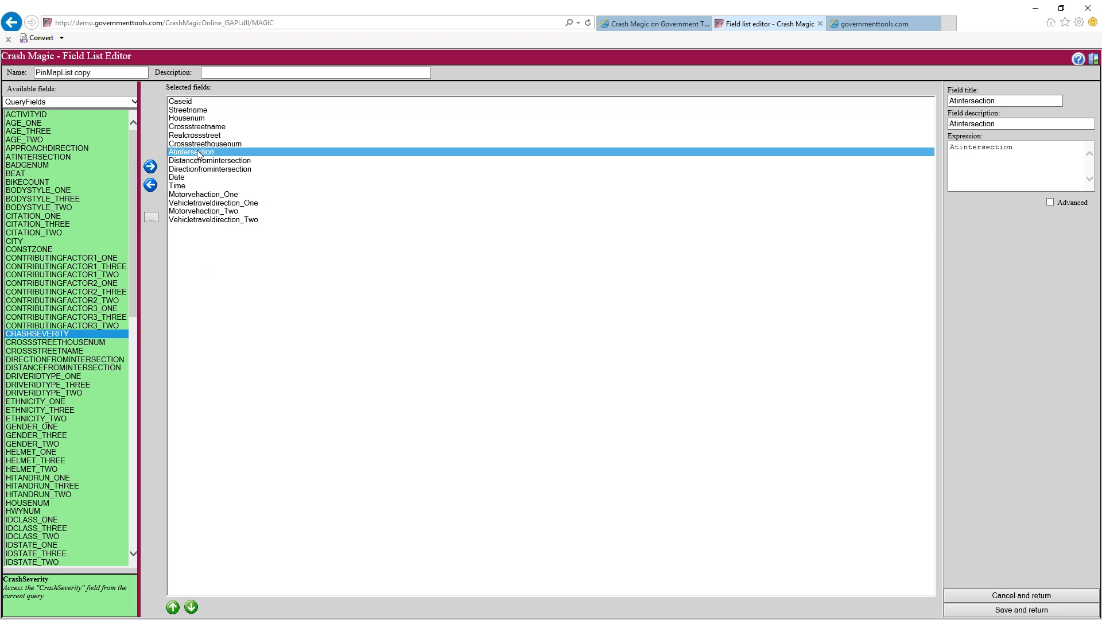
{"action": "left_click", "coordinate": [150, 167]}
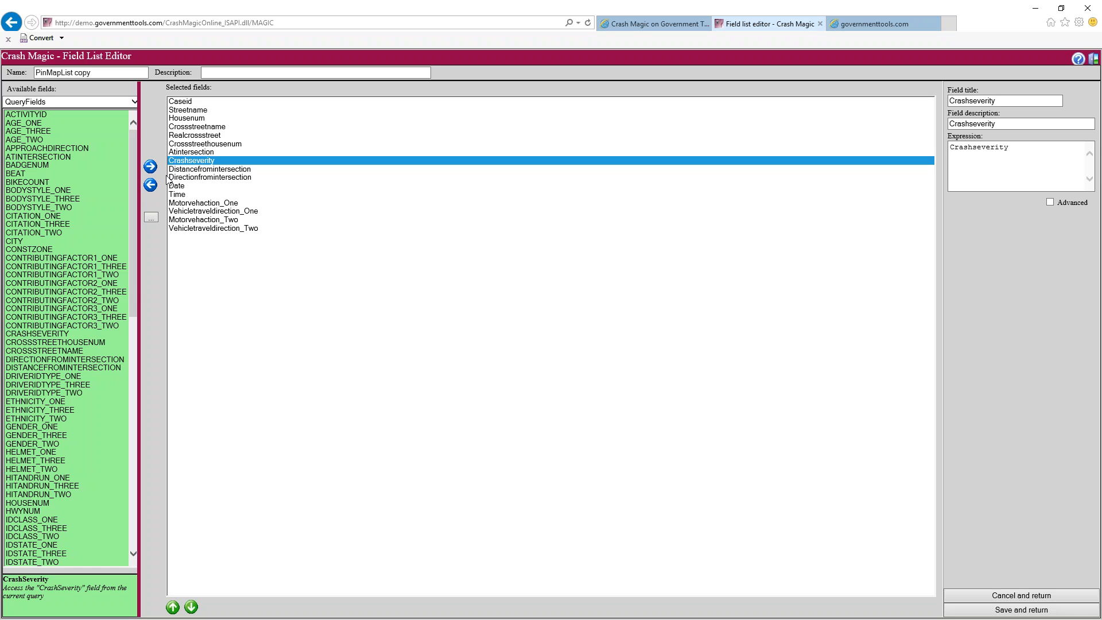
{"action": "left_click_drag", "start_coordinate": [132, 280], "coordinate": [128, 543]}
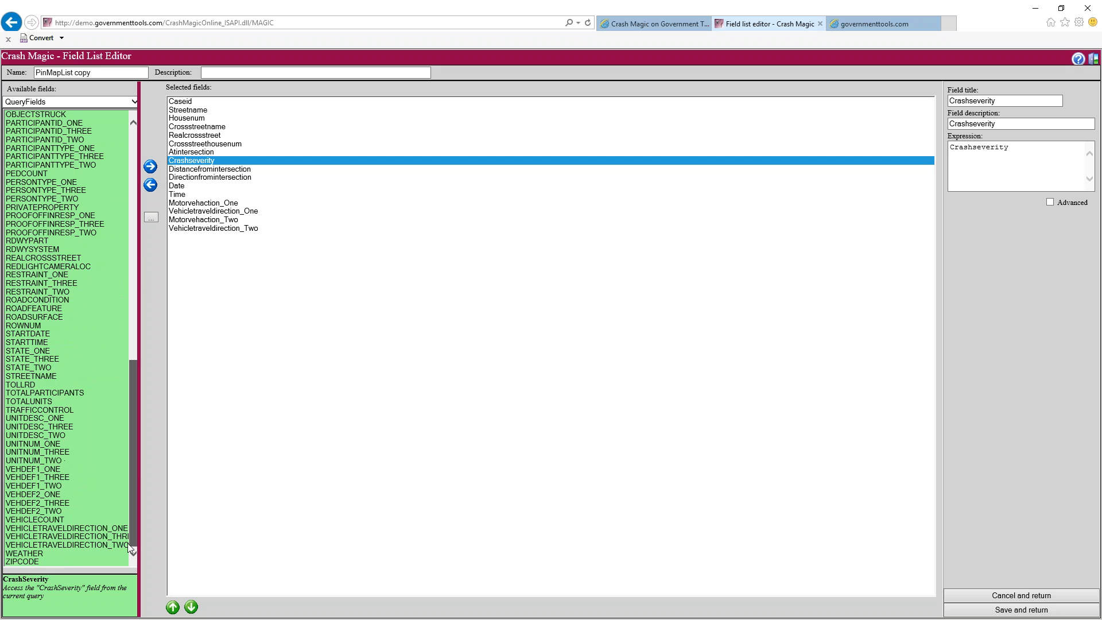
{"action": "left_click", "coordinate": [80, 553]}
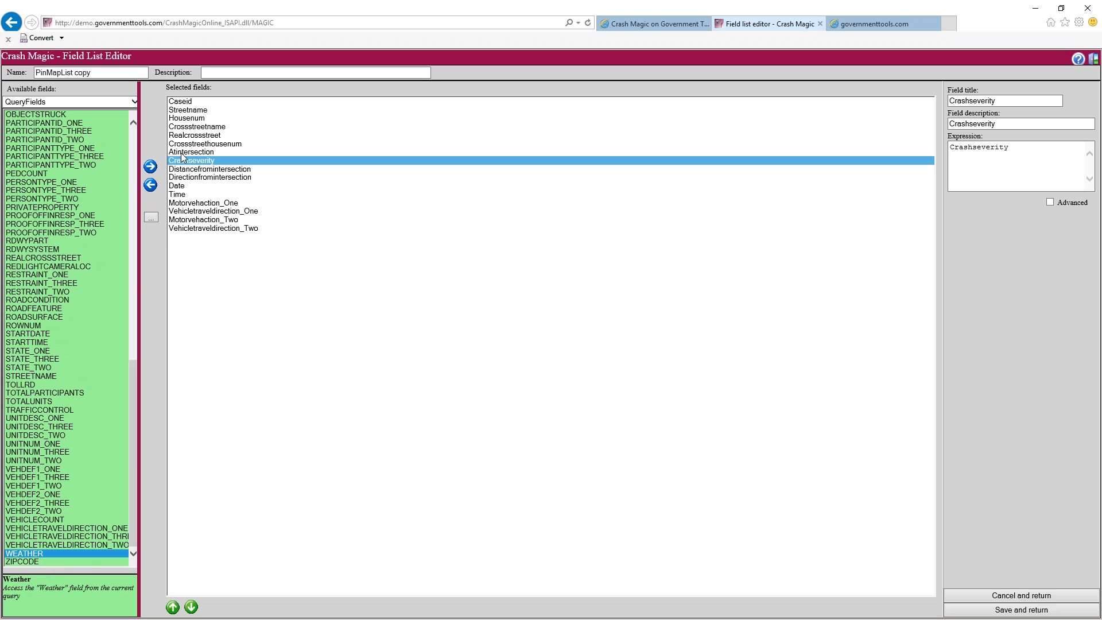
{"action": "left_click", "coordinate": [150, 167]}
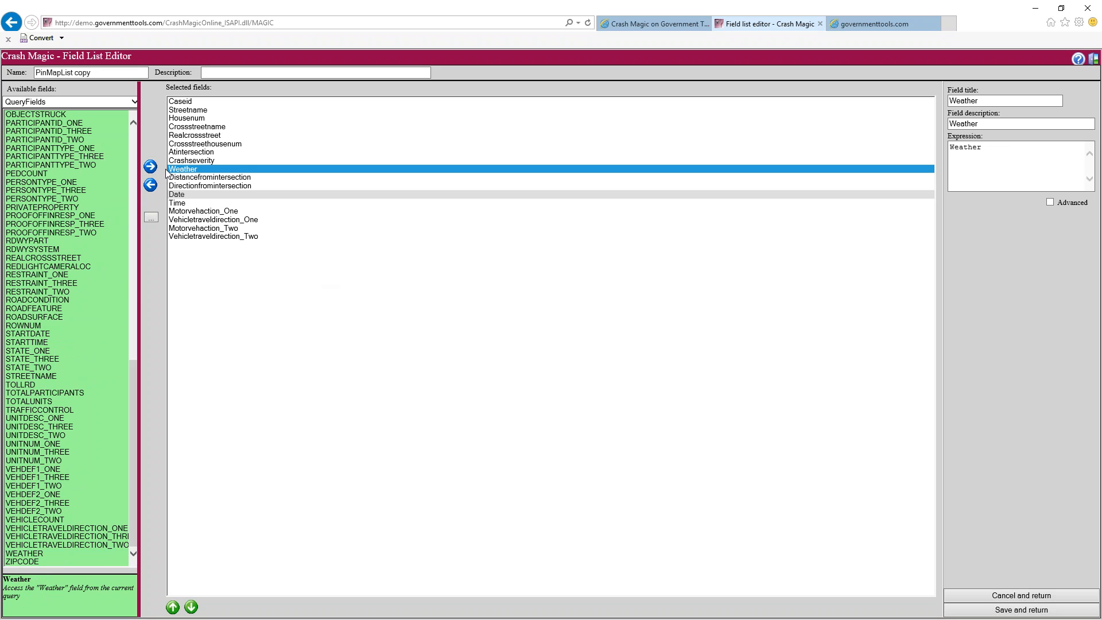
Save the field list and rename it with the owner's name
{"action": "left_click", "coordinate": [1009, 612]}
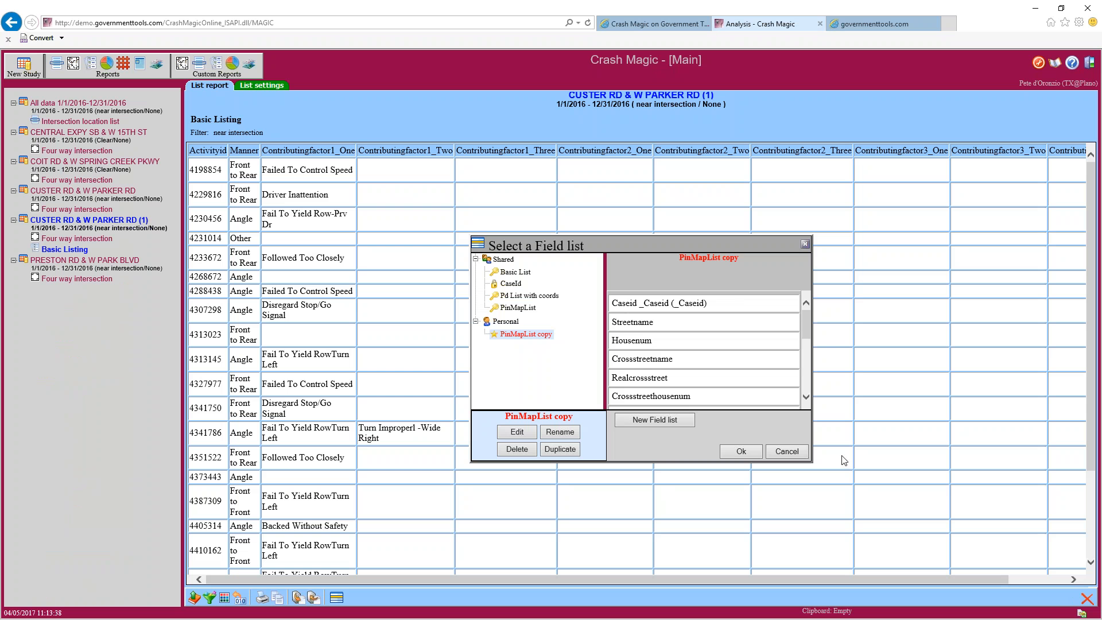
{"action": "left_click", "coordinate": [546, 436]}
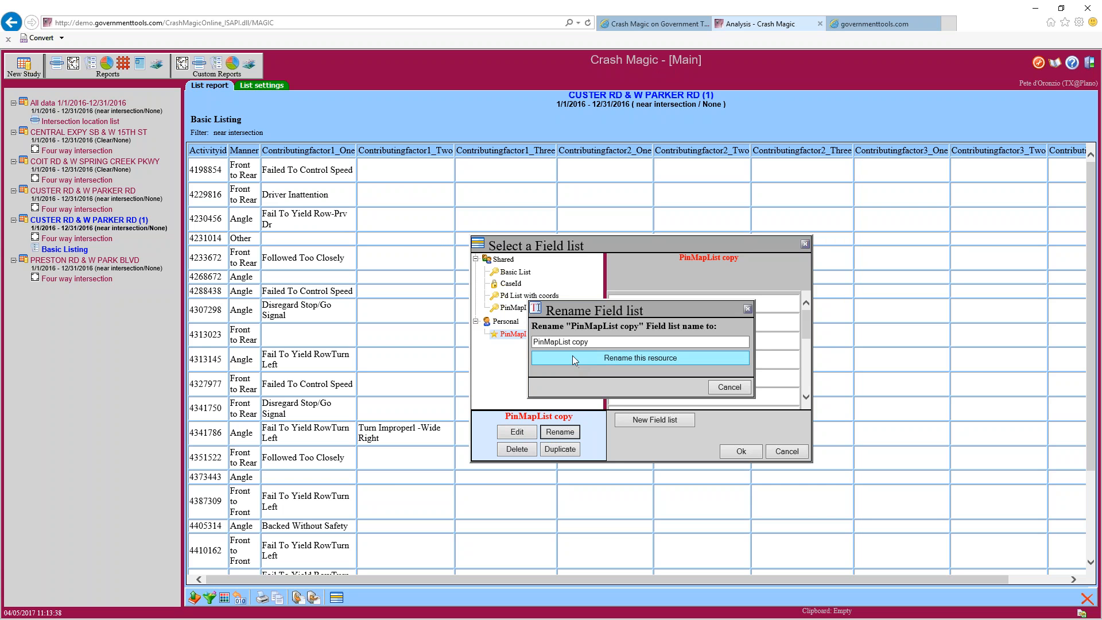
{"action": "type", "text": "petes list"}
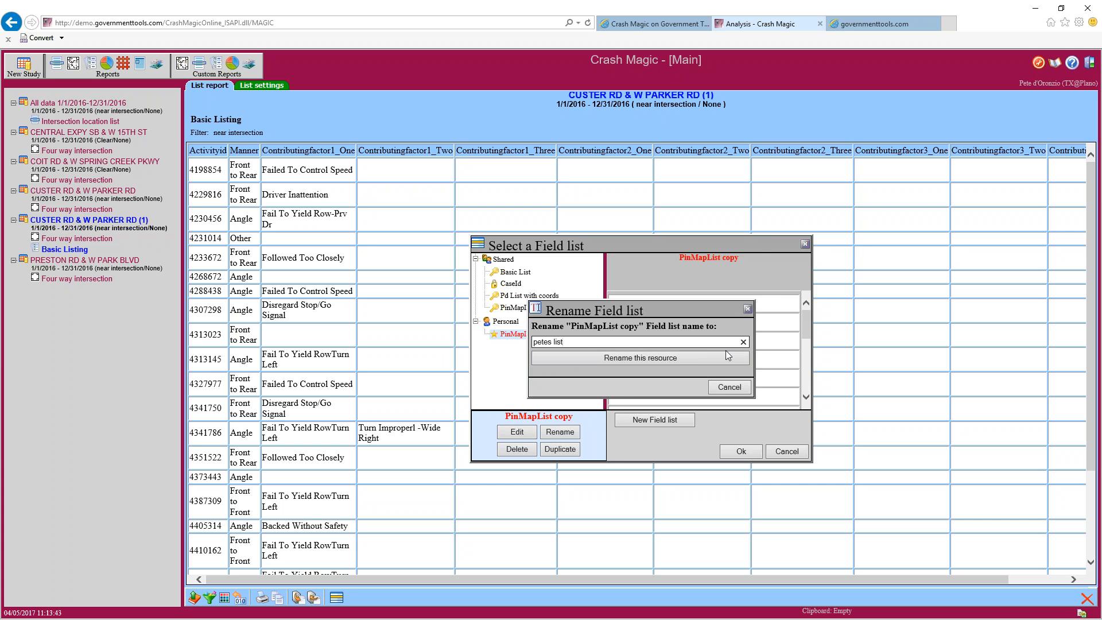
{"action": "left_click", "coordinate": [677, 357]}
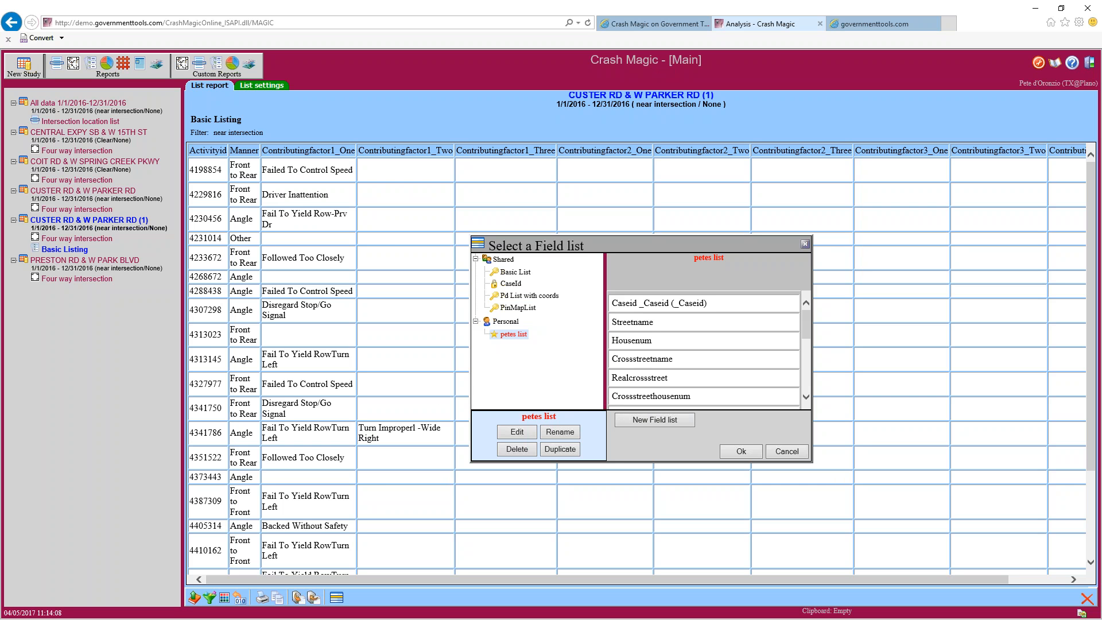
Apply the owner's personal field list to the Basic Listing, showing Caseid, Streetname and Housenum
{"action": "left_click", "coordinate": [741, 453]}
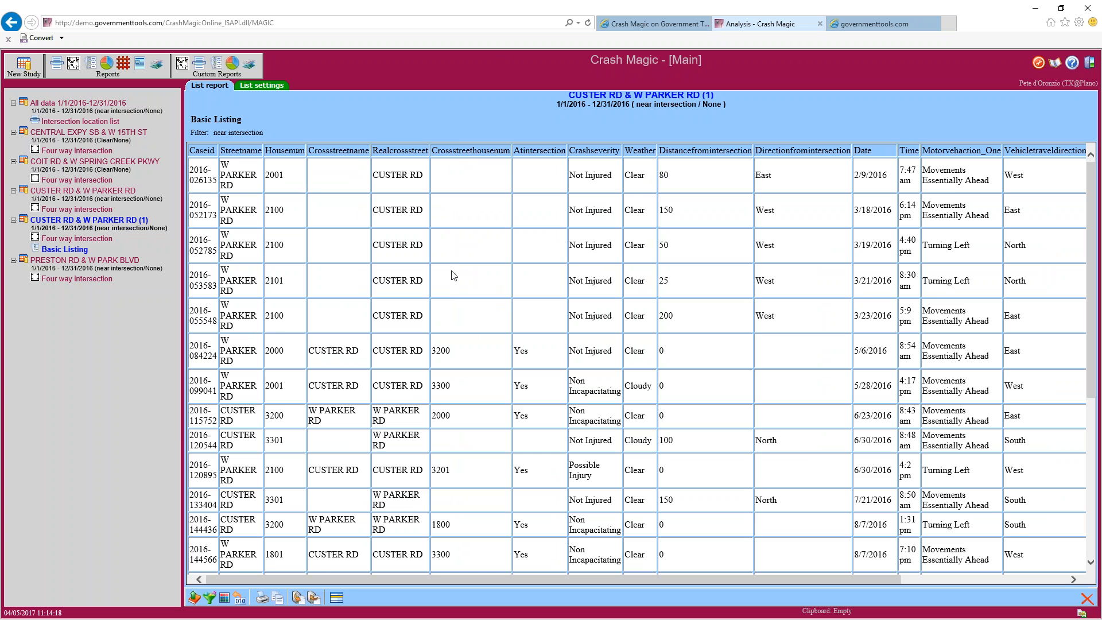
{"action": "scroll", "coordinate": [330, 212], "scroll_direction": "down", "scroll_amount": 5}
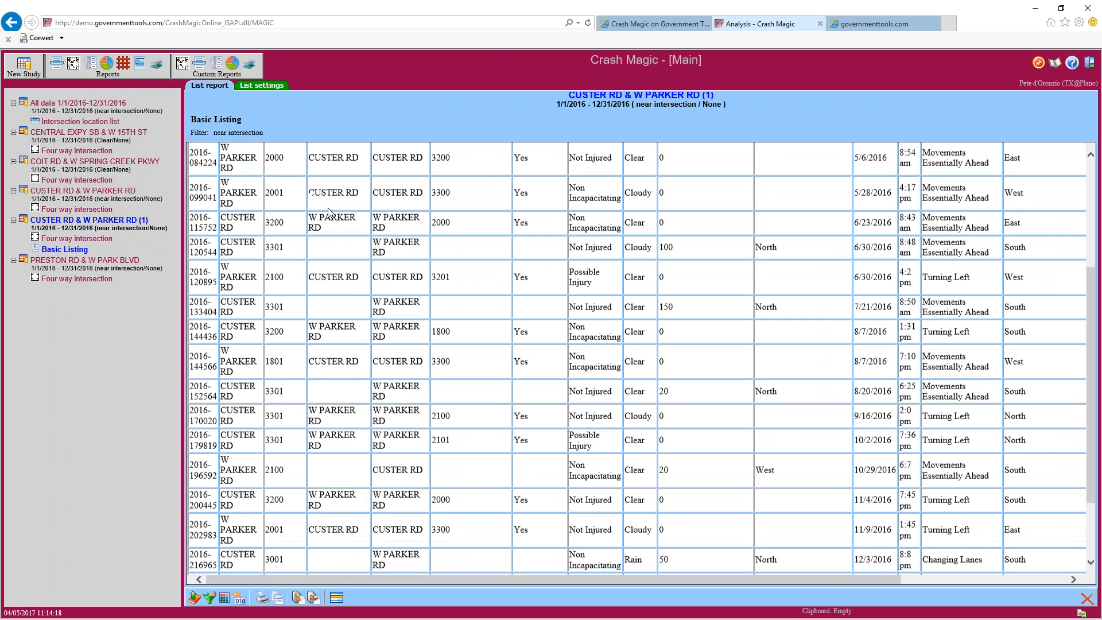
{"action": "scroll", "coordinate": [330, 213], "scroll_direction": "up", "scroll_amount": 5}
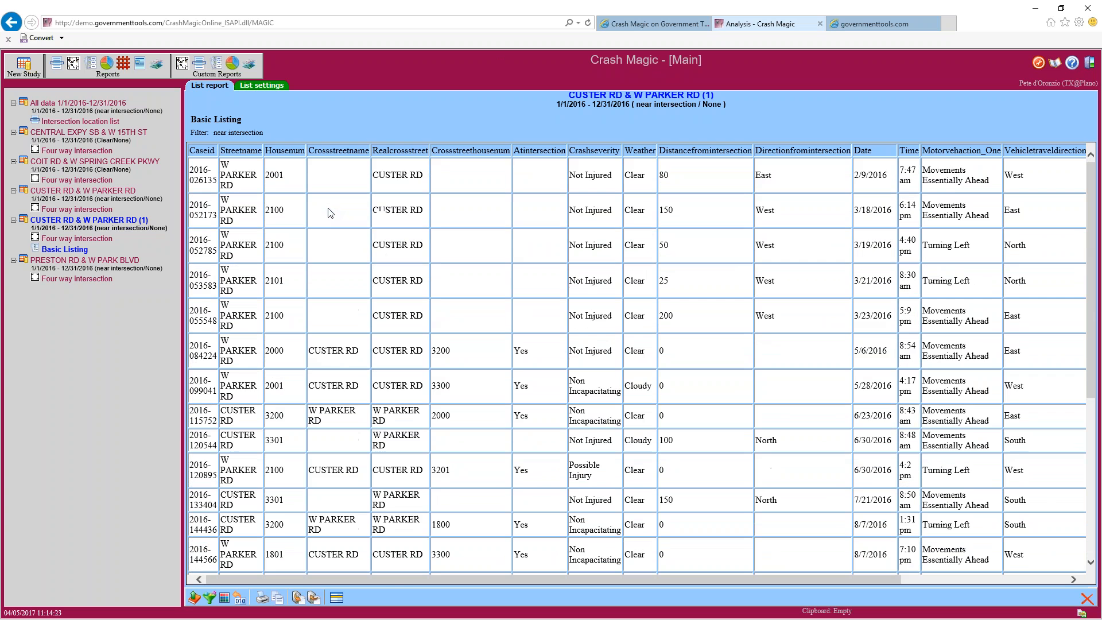
{"action": "left_click_drag", "start_coordinate": [421, 578], "coordinate": [630, 588]}
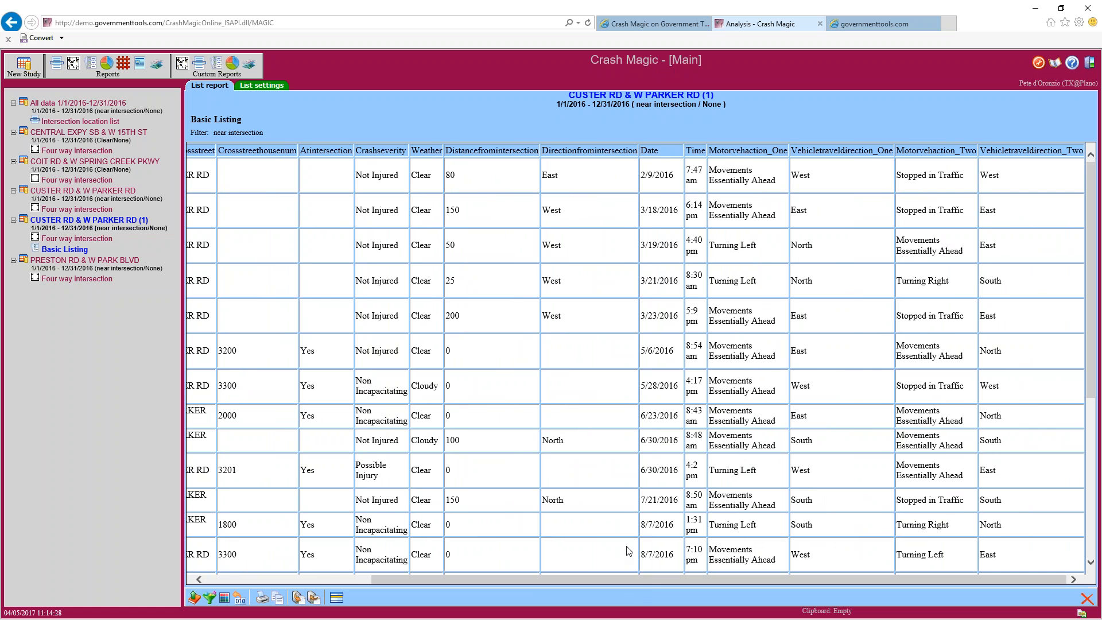
{"action": "left_click_drag", "start_coordinate": [586, 579], "coordinate": [387, 573]}
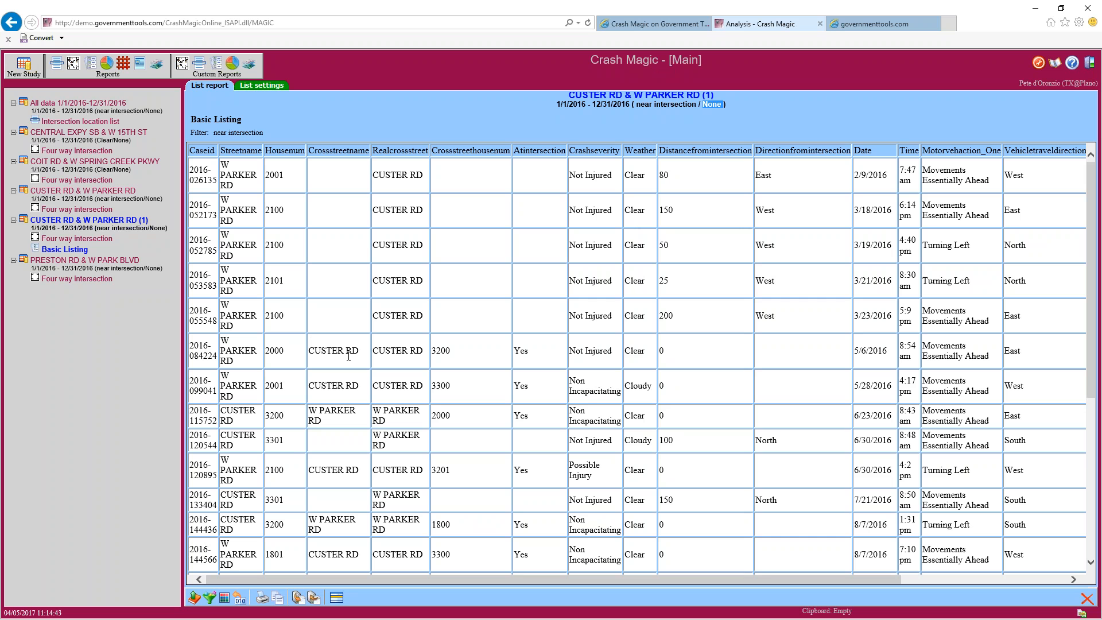
Colour the crash rows with the shared Time of day category list of hourly ranges
{"action": "left_click", "coordinate": [224, 600]}
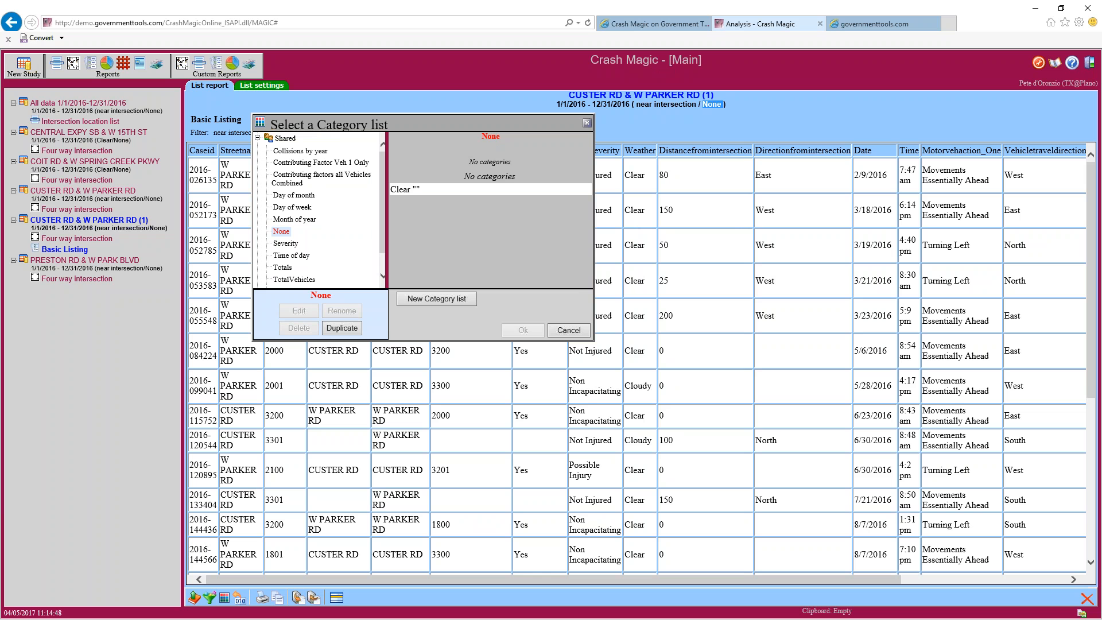
{"action": "left_click", "coordinate": [317, 256]}
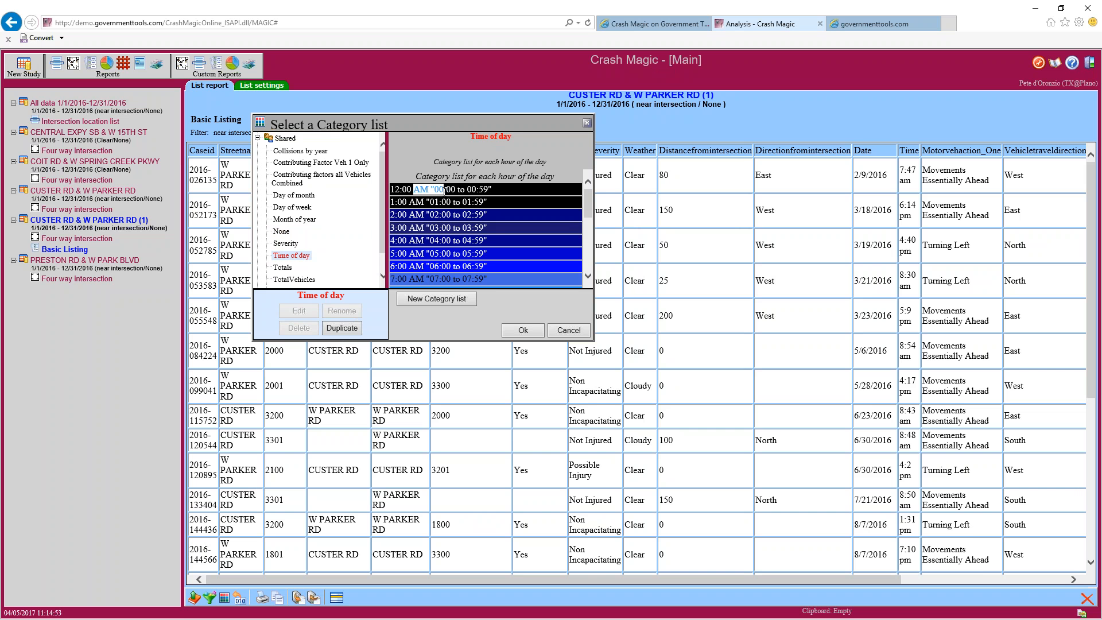
{"action": "scroll", "coordinate": [491, 224], "scroll_direction": "down", "scroll_amount": 3}
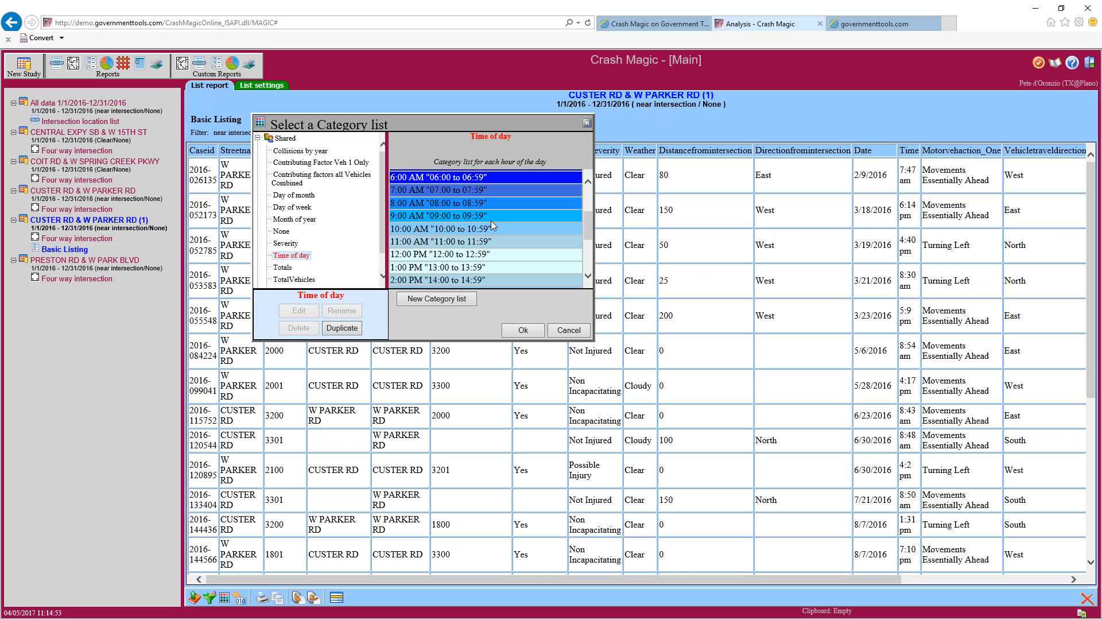
{"action": "scroll", "coordinate": [497, 270], "scroll_direction": "down", "scroll_amount": 4}
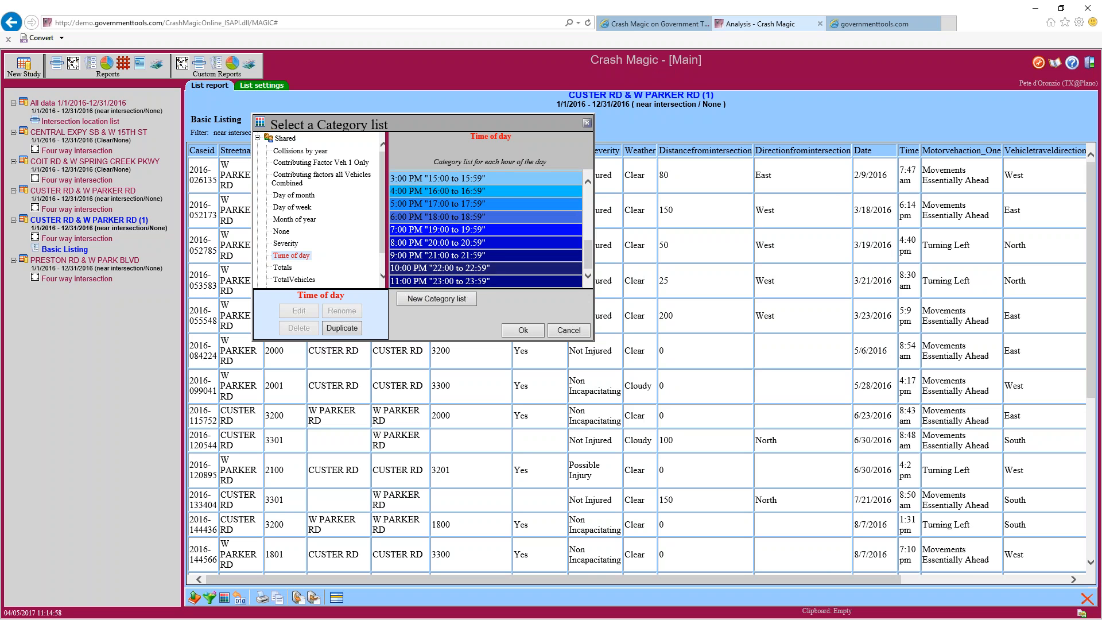
{"action": "left_click", "coordinate": [516, 330]}
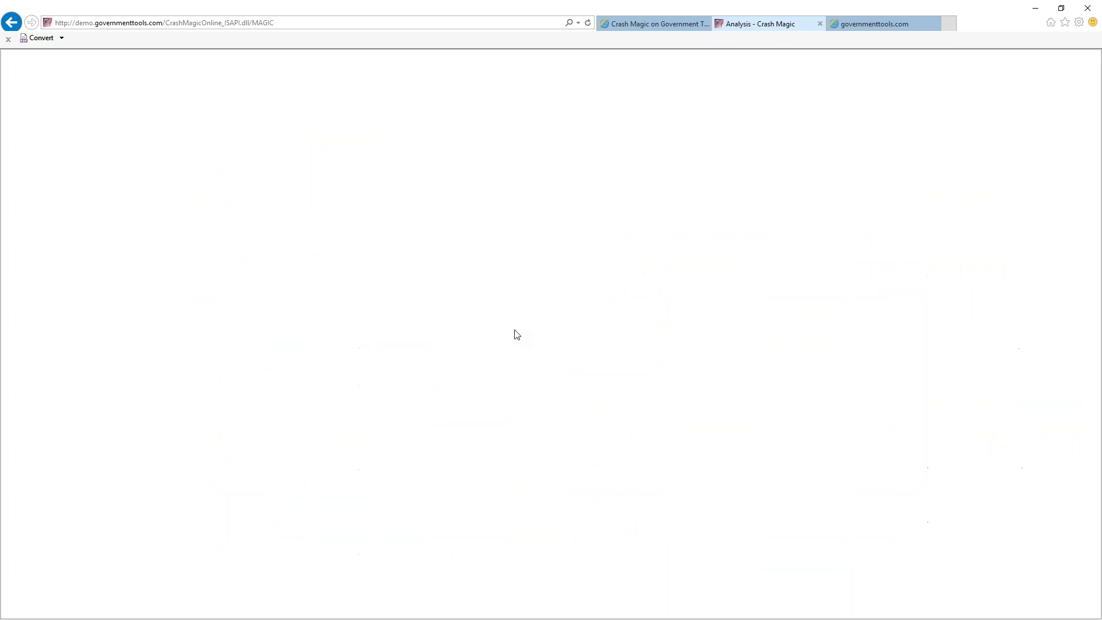
Review the Time of day shaded listing, then open the Four way intersection collision diagram
{"action": "scroll", "coordinate": [686, 291], "scroll_direction": "down", "scroll_amount": 5}
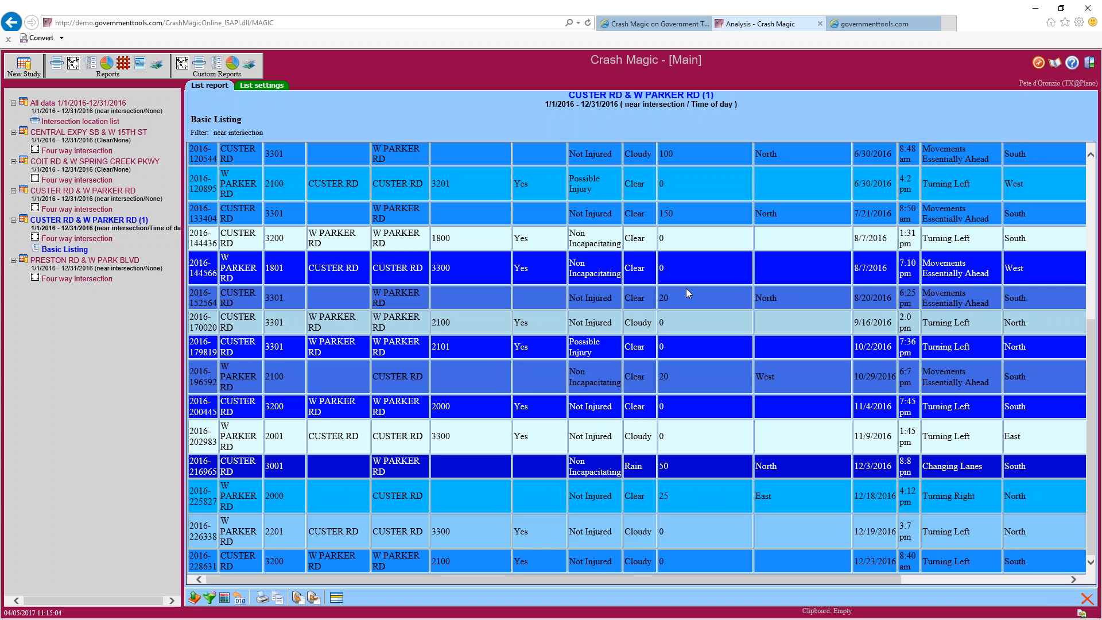
{"action": "scroll", "coordinate": [687, 288], "scroll_direction": "up", "scroll_amount": 5}
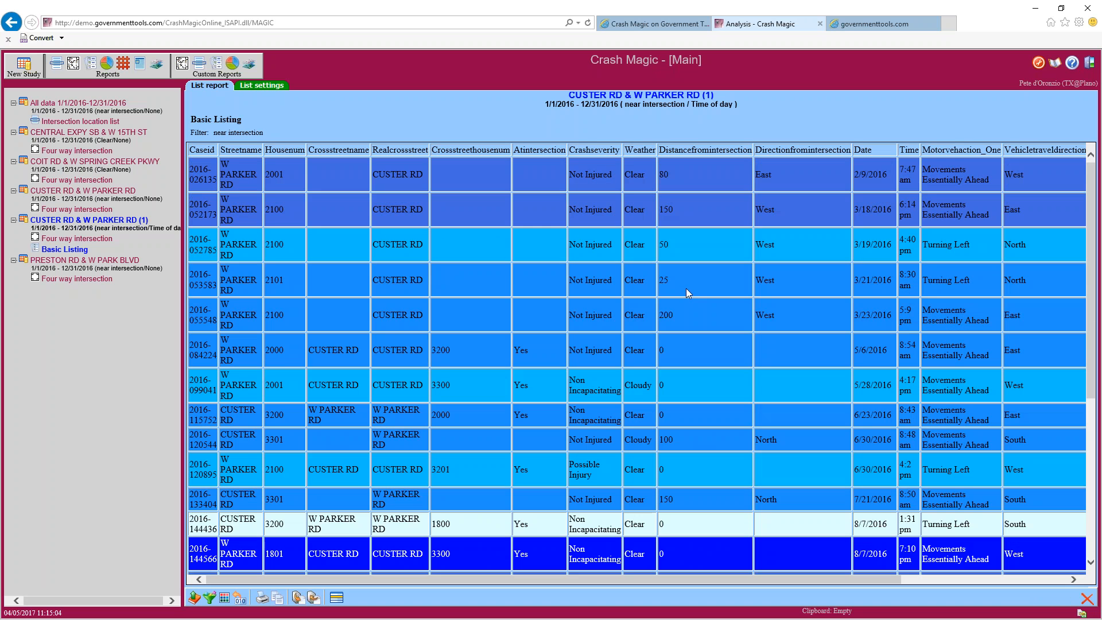
{"action": "scroll", "coordinate": [687, 288], "scroll_direction": "down", "scroll_amount": 5}
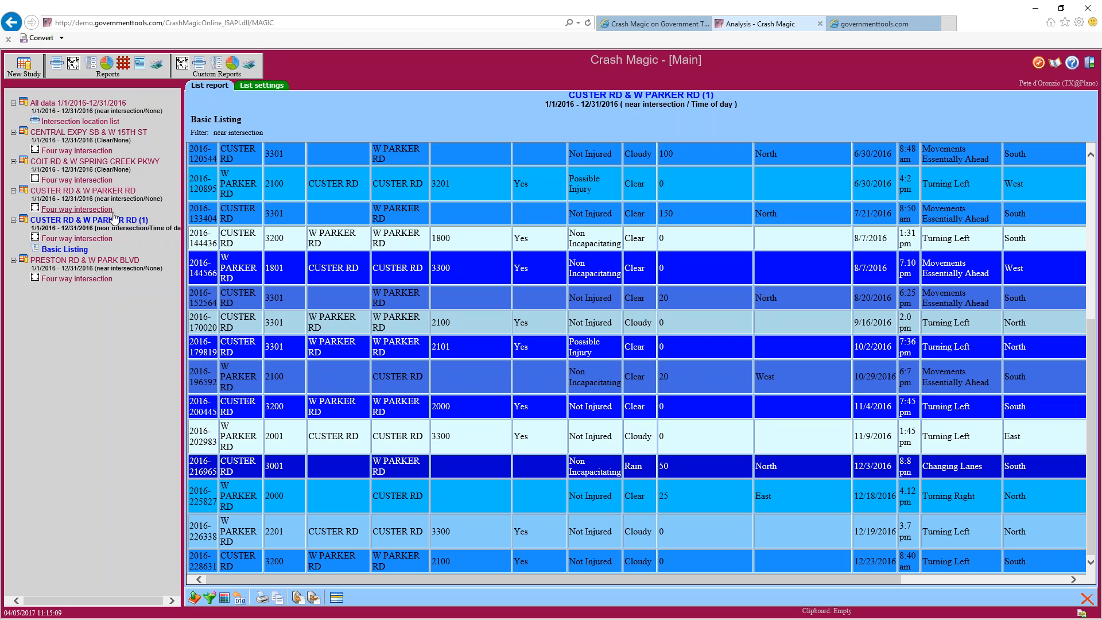
{"action": "mouse_move", "coordinate": [150, 230]}
{"action": "left_mouse_down"}
{"action": "mouse_move", "coordinate": [179, 229]}
{"action": "mouse_move", "coordinate": [170, 227]}
{"action": "left_mouse_up"}
{"action": "left_click_drag", "start_coordinate": [693, 103], "coordinate": [735, 105]}
{"action": "left_click", "coordinate": [59, 240]}
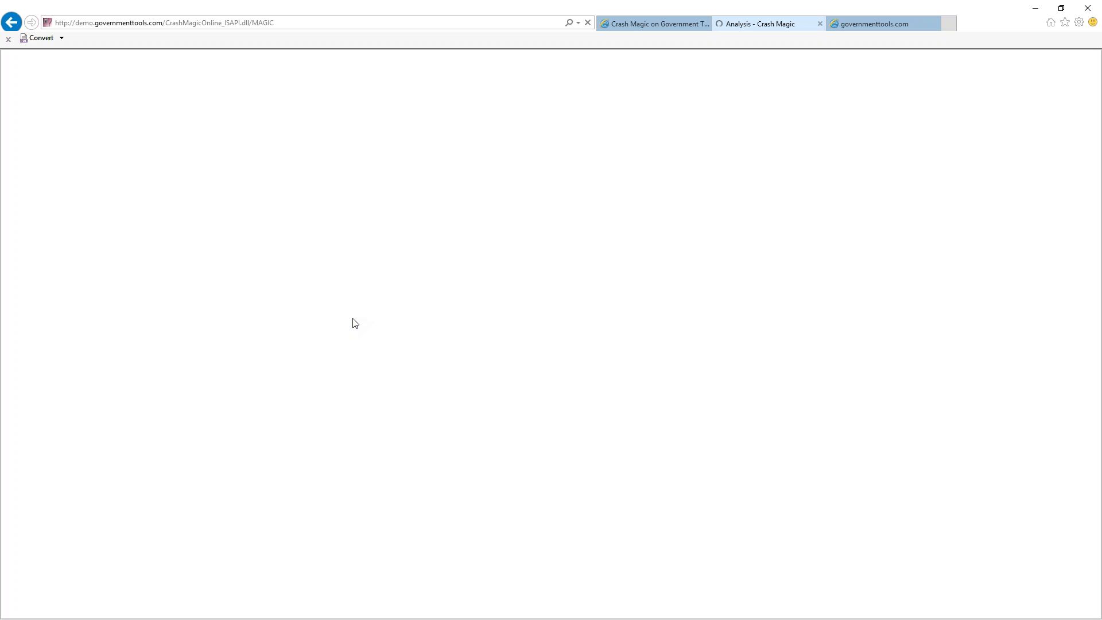
Zoom and pan across the collision diagram's crash symbols, then return to the Basic Listing
{"action": "scroll", "coordinate": [505, 344], "scroll_direction": "up", "scroll_amount": 1}
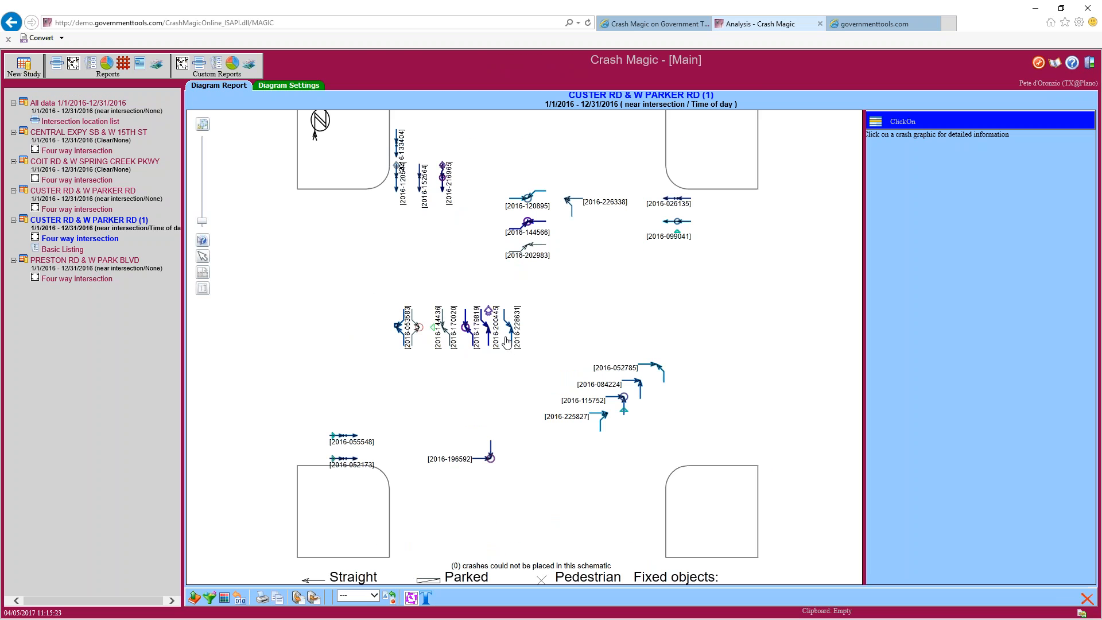
{"action": "scroll", "coordinate": [504, 344], "scroll_direction": "up", "scroll_amount": 2}
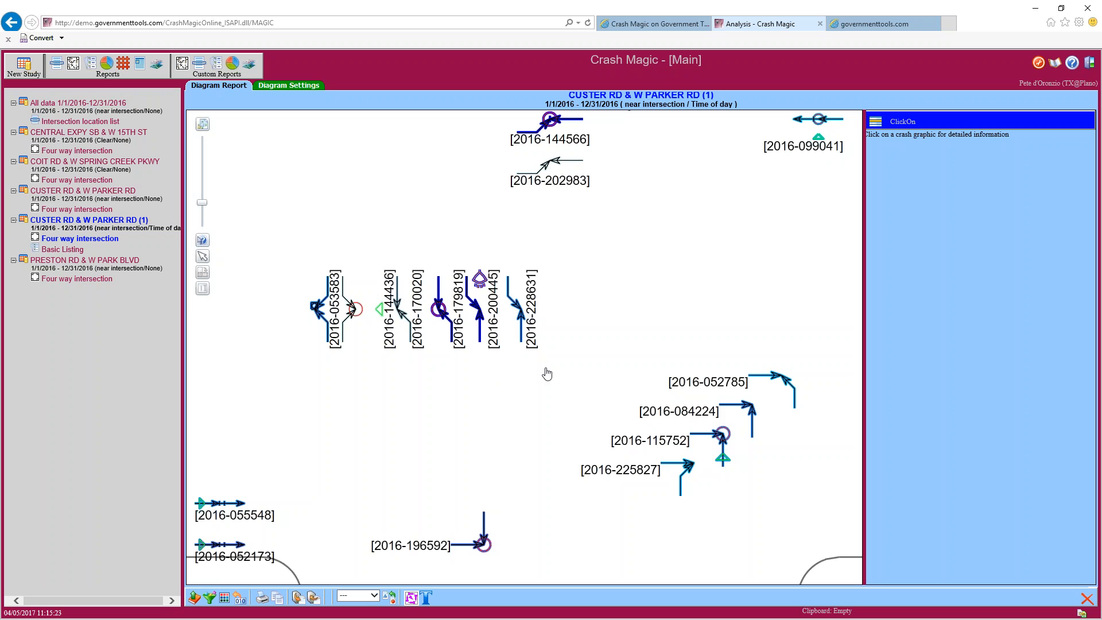
{"action": "left_click_drag", "start_coordinate": [545, 371], "coordinate": [395, 487]}
{"action": "left_click_drag", "start_coordinate": [478, 322], "coordinate": [637, 378]}
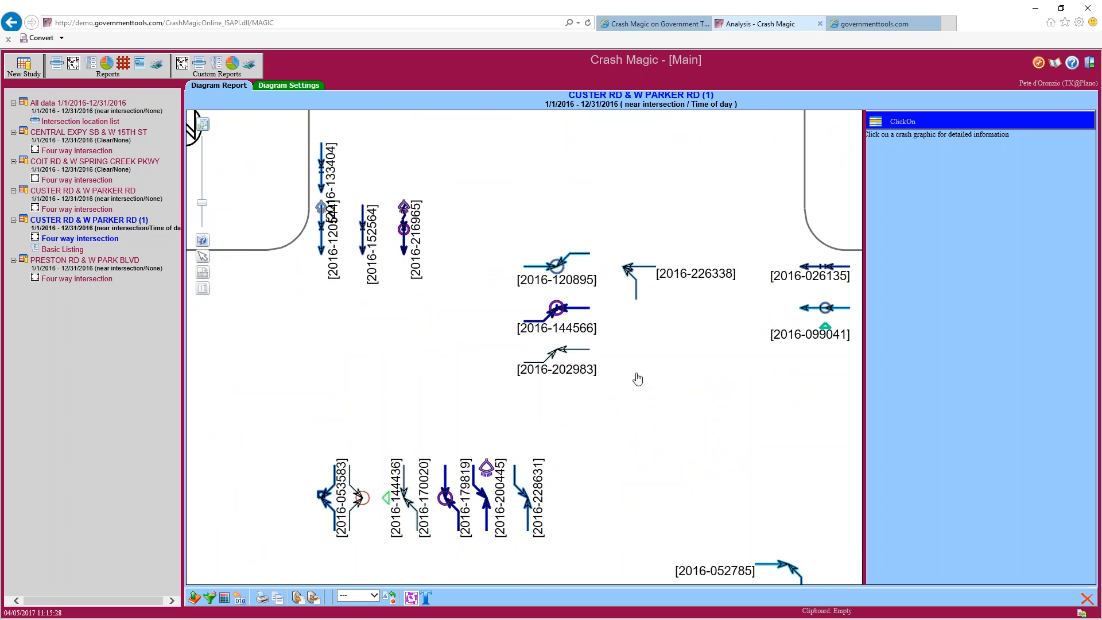
{"action": "left_click_drag", "start_coordinate": [612, 423], "coordinate": [635, 245]}
{"action": "left_click_drag", "start_coordinate": [508, 428], "coordinate": [535, 368]}
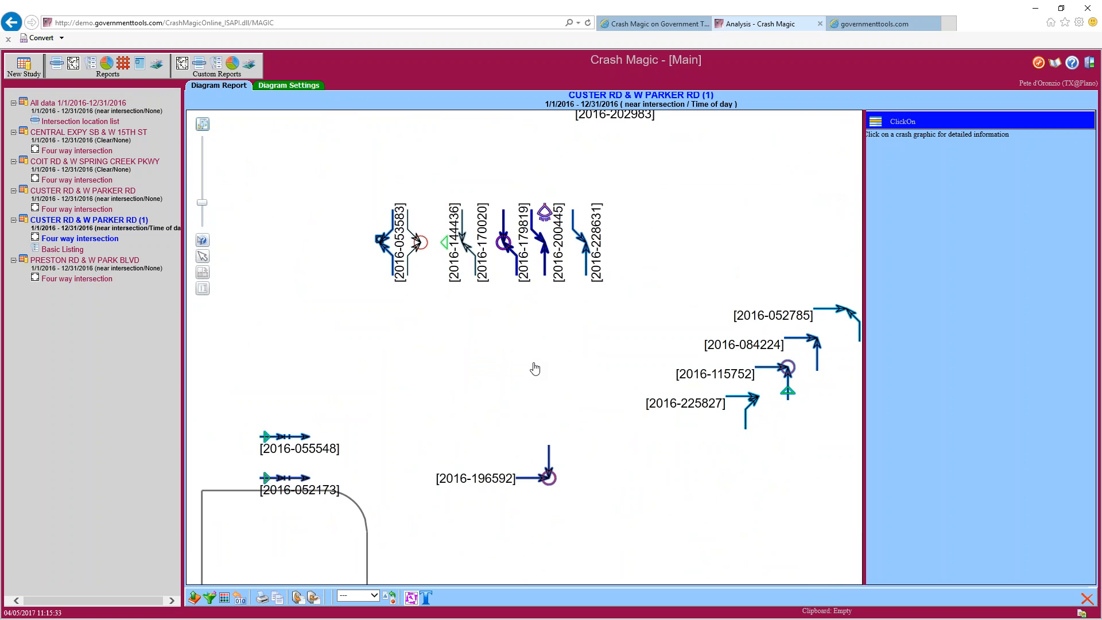
{"action": "left_click_drag", "start_coordinate": [534, 368], "coordinate": [455, 362]}
{"action": "left_click_drag", "start_coordinate": [480, 325], "coordinate": [400, 355]}
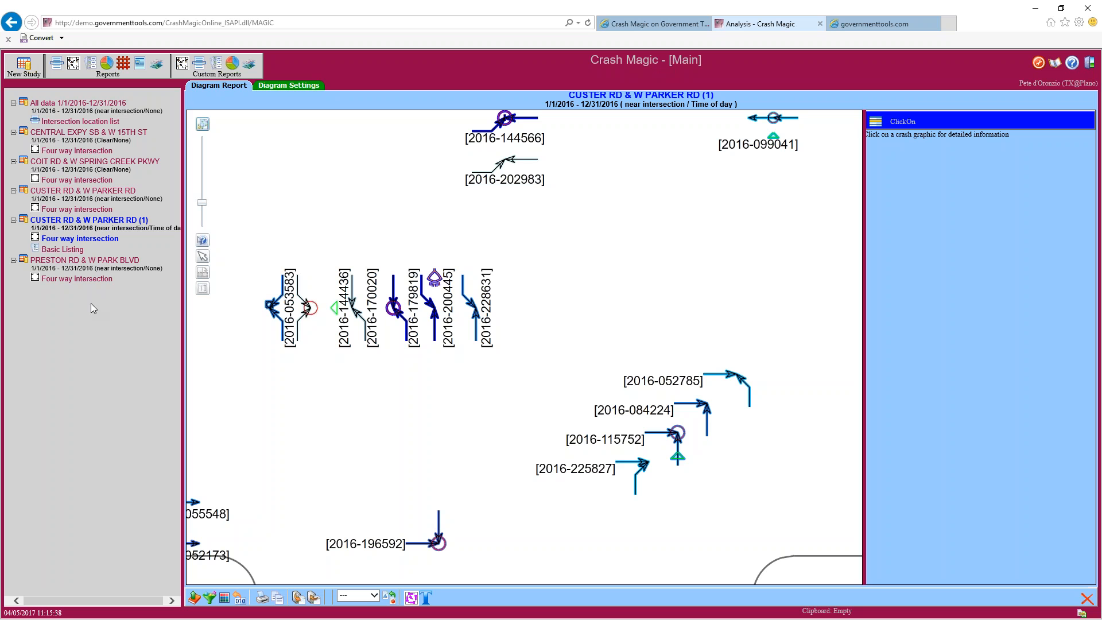
{"action": "left_click", "coordinate": [70, 253]}
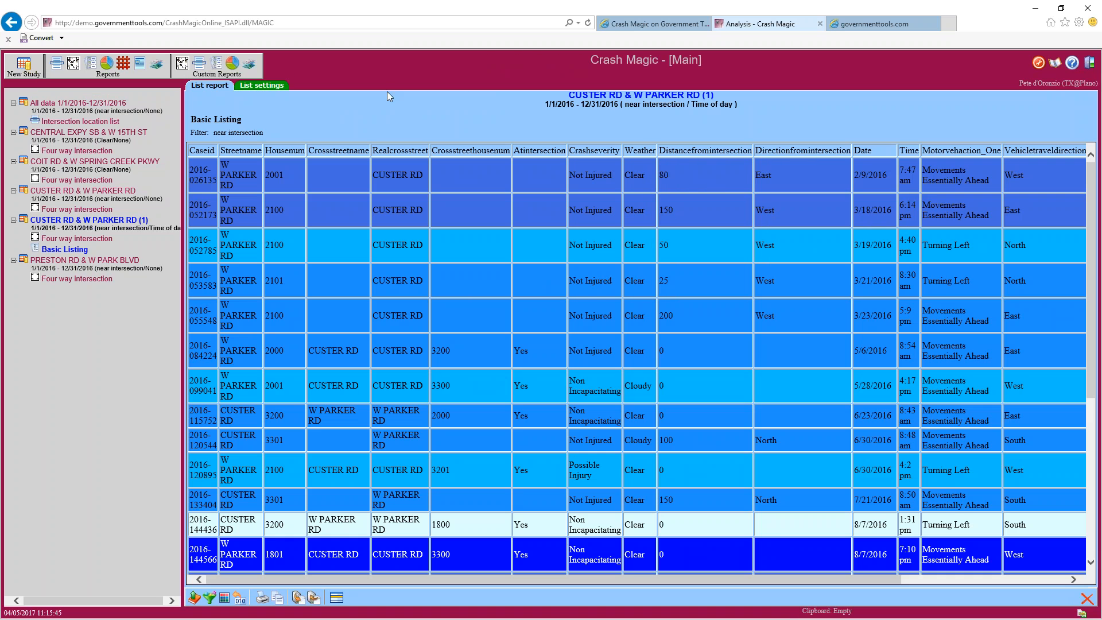
Sort the Basic Listing first by Crashseverity and reload it, ready to recolour
{"action": "left_click", "coordinate": [265, 86]}
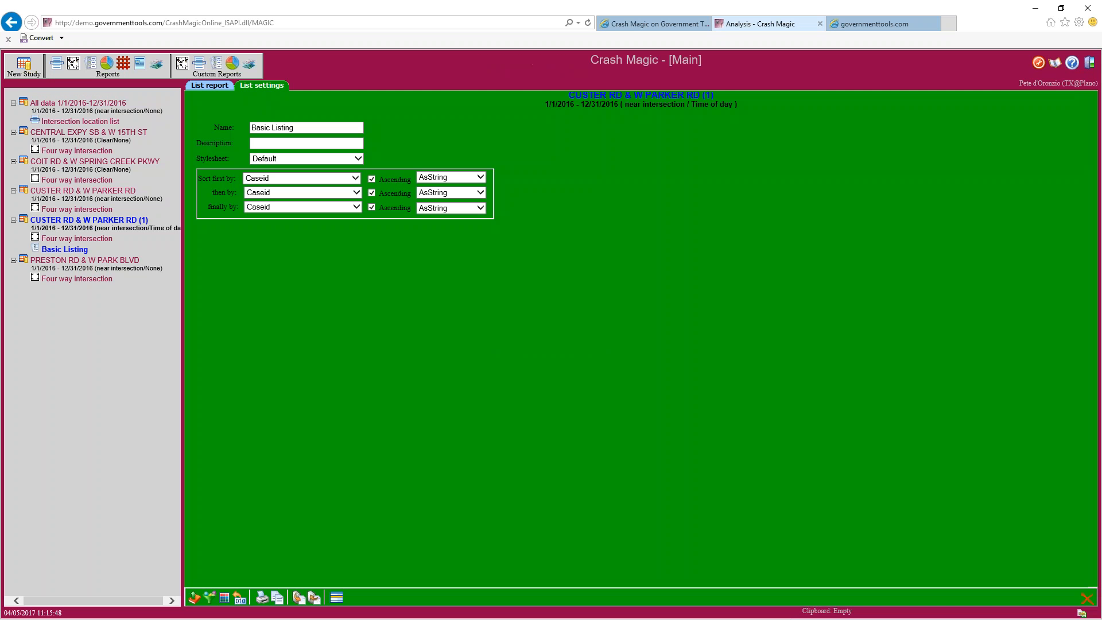
{"action": "left_click", "coordinate": [346, 180]}
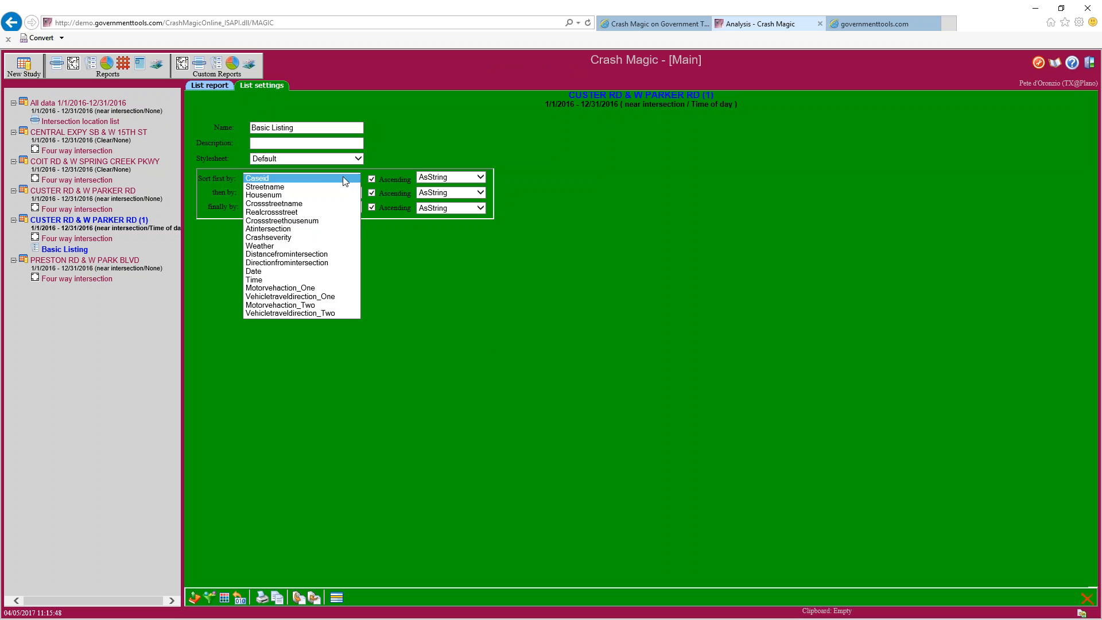
{"action": "left_click", "coordinate": [284, 237]}
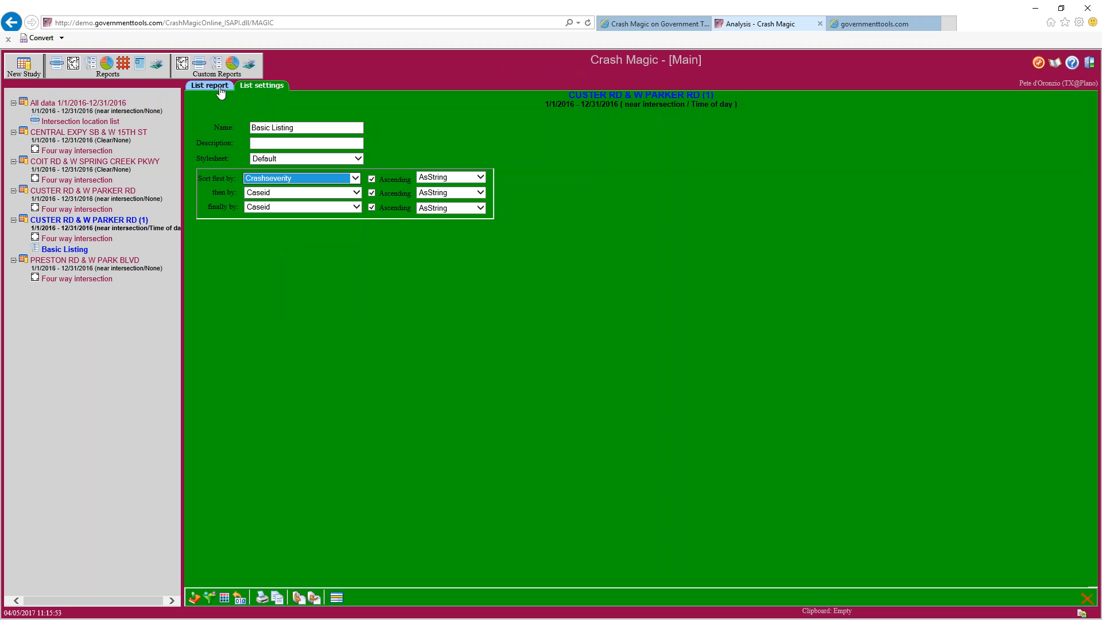
{"action": "left_click", "coordinate": [80, 250]}
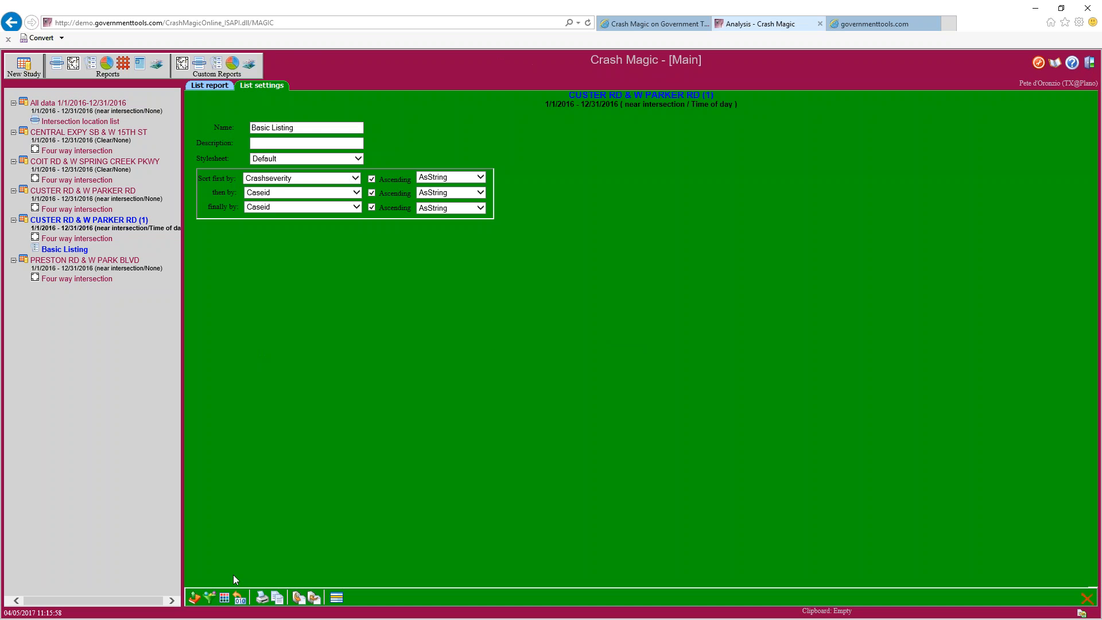
{"action": "left_click", "coordinate": [226, 598]}
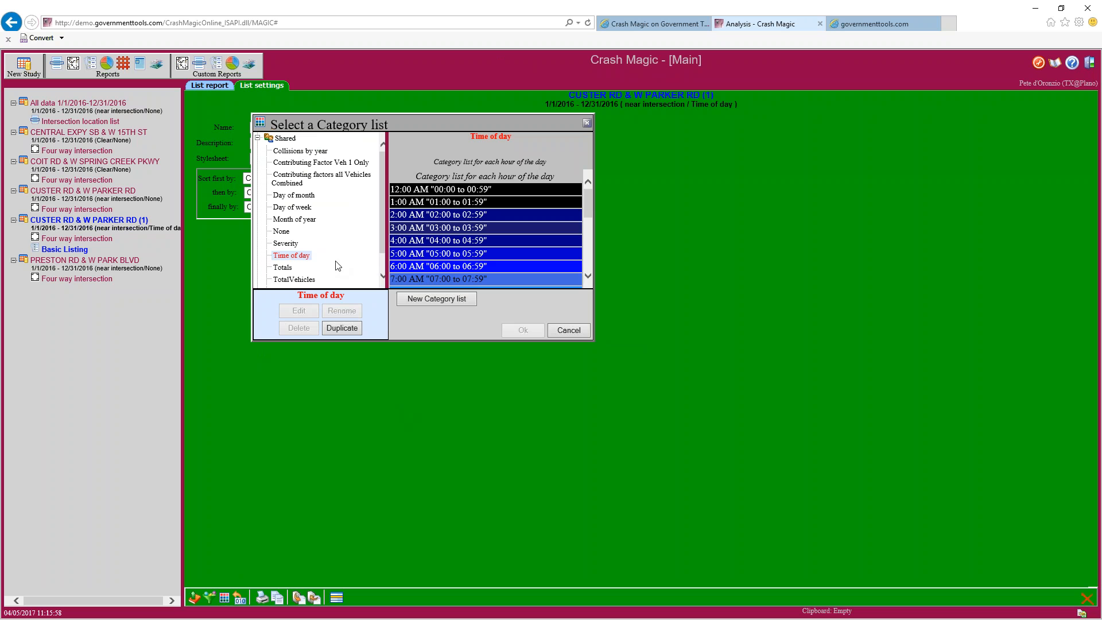
Switch the category list from Time of day to Severity (Fatal, Injury, PDO)
{"action": "left_click", "coordinate": [285, 244]}
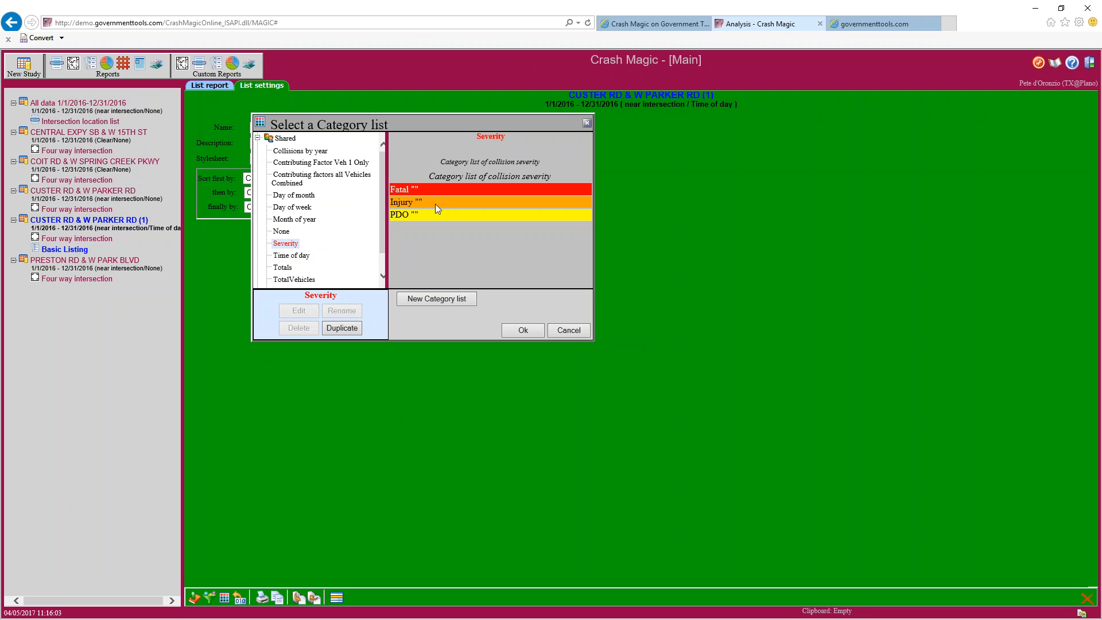
{"action": "scroll", "coordinate": [383, 215], "scroll_direction": "down", "scroll_amount": 1}
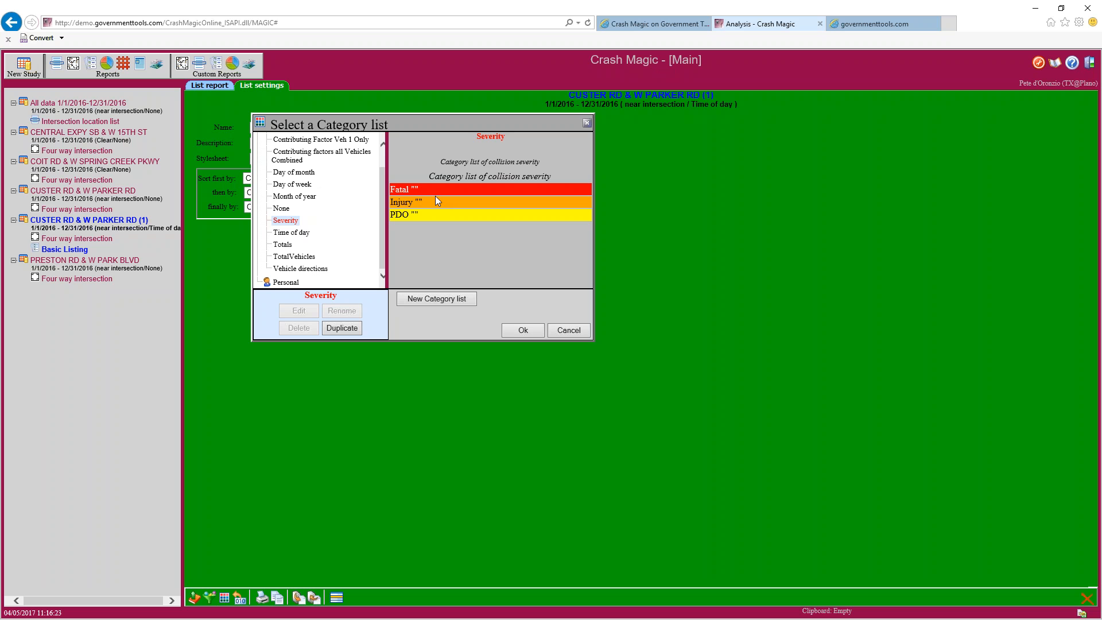
{"action": "left_click", "coordinate": [519, 329]}
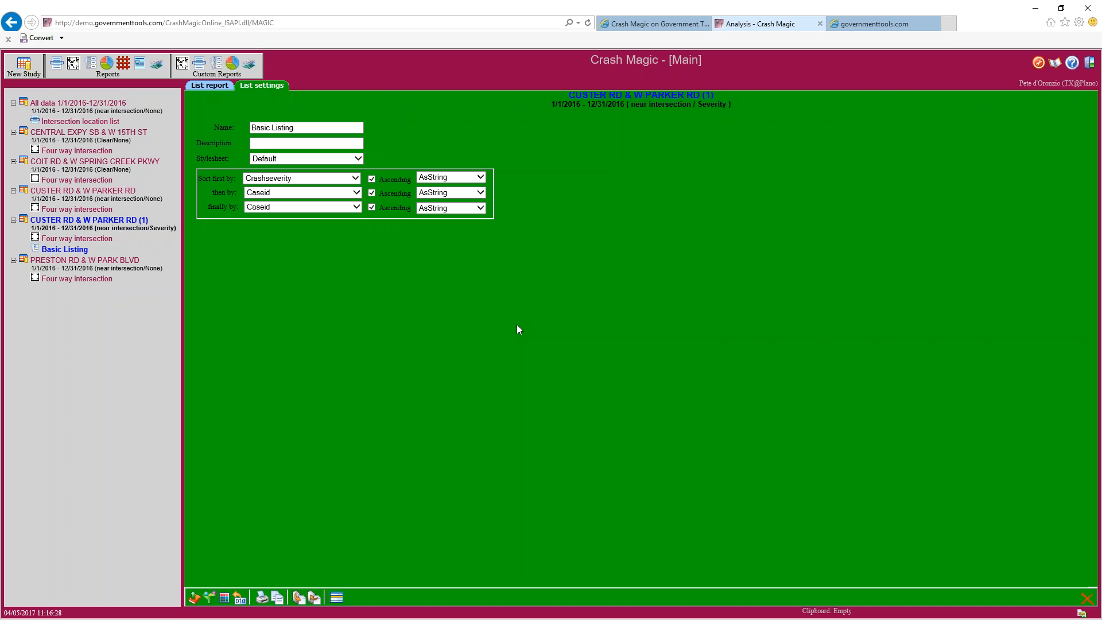
Review the severity-coloured listing, including Possible Injury rows, then open the Four way intersection diagram
{"action": "left_click", "coordinate": [223, 87]}
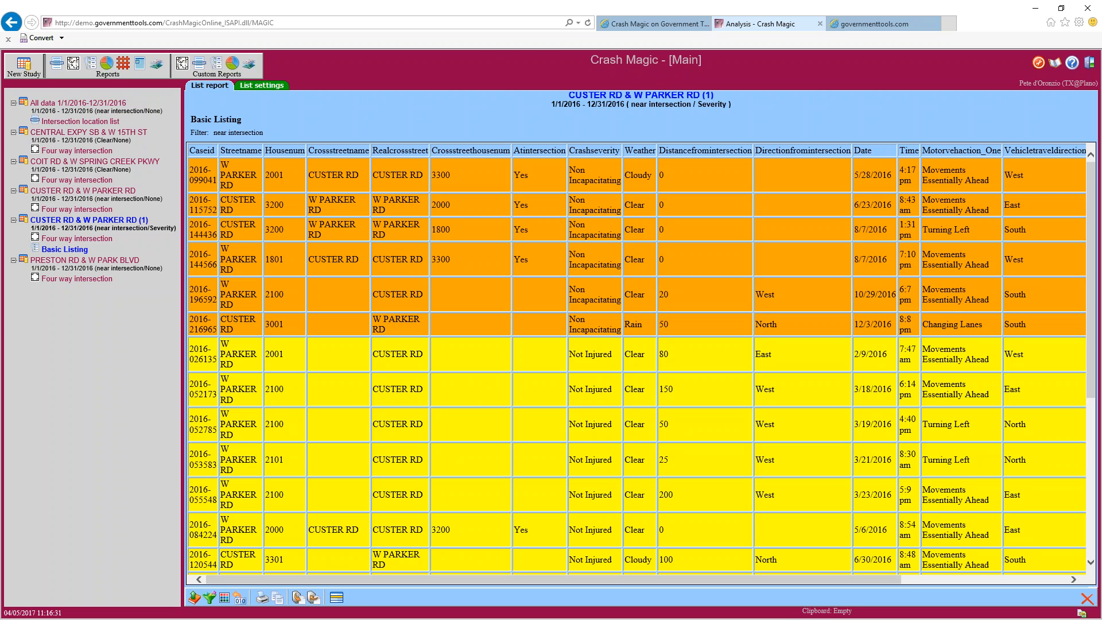
{"action": "scroll", "coordinate": [378, 394], "scroll_direction": "down", "scroll_amount": 5}
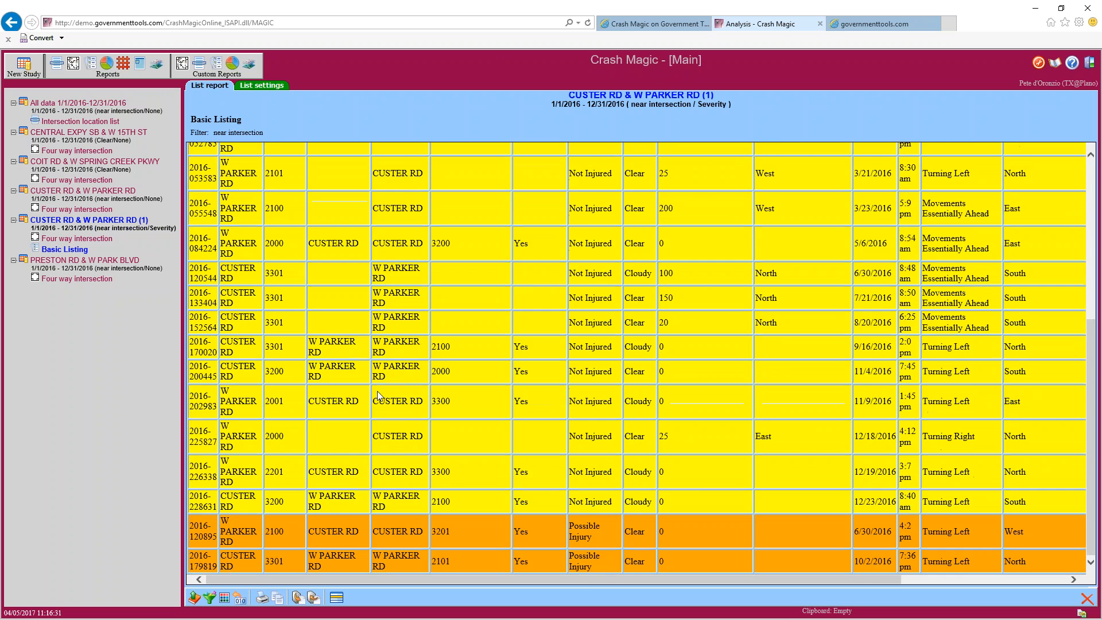
{"action": "scroll", "coordinate": [379, 395], "scroll_direction": "up", "scroll_amount": 5}
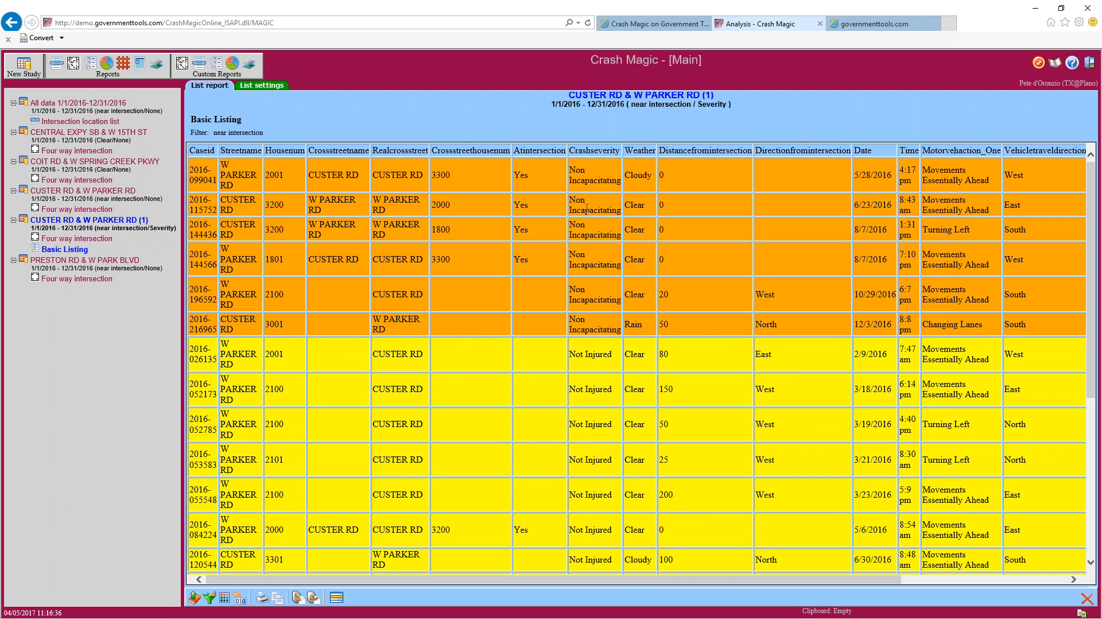
{"action": "scroll", "coordinate": [593, 339], "scroll_direction": "down", "scroll_amount": 3}
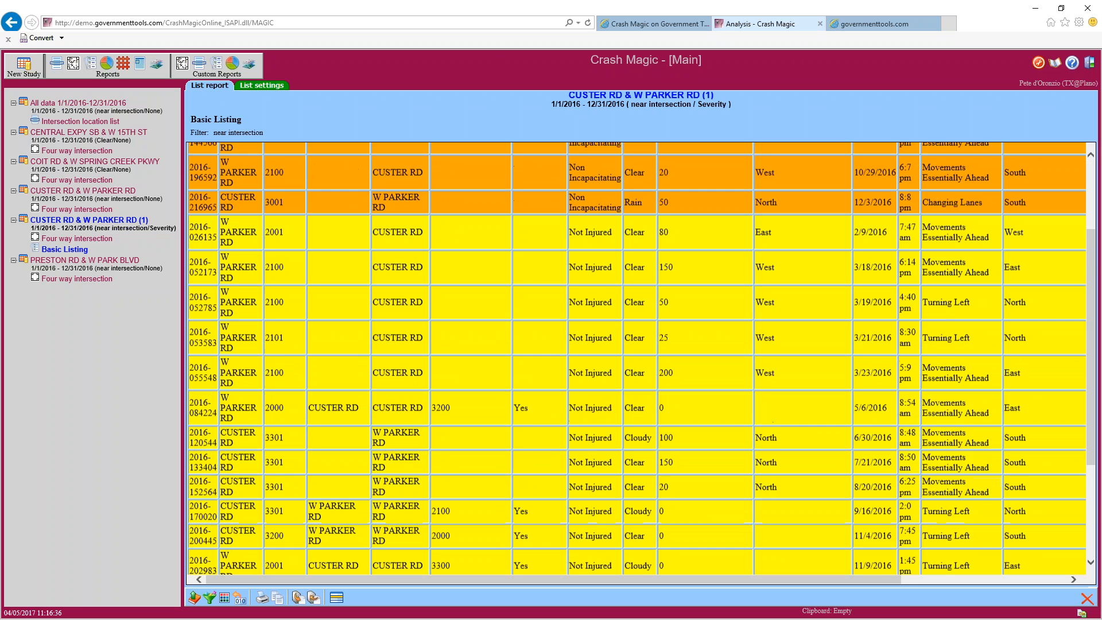
{"action": "scroll", "coordinate": [594, 451], "scroll_direction": "down", "scroll_amount": 2}
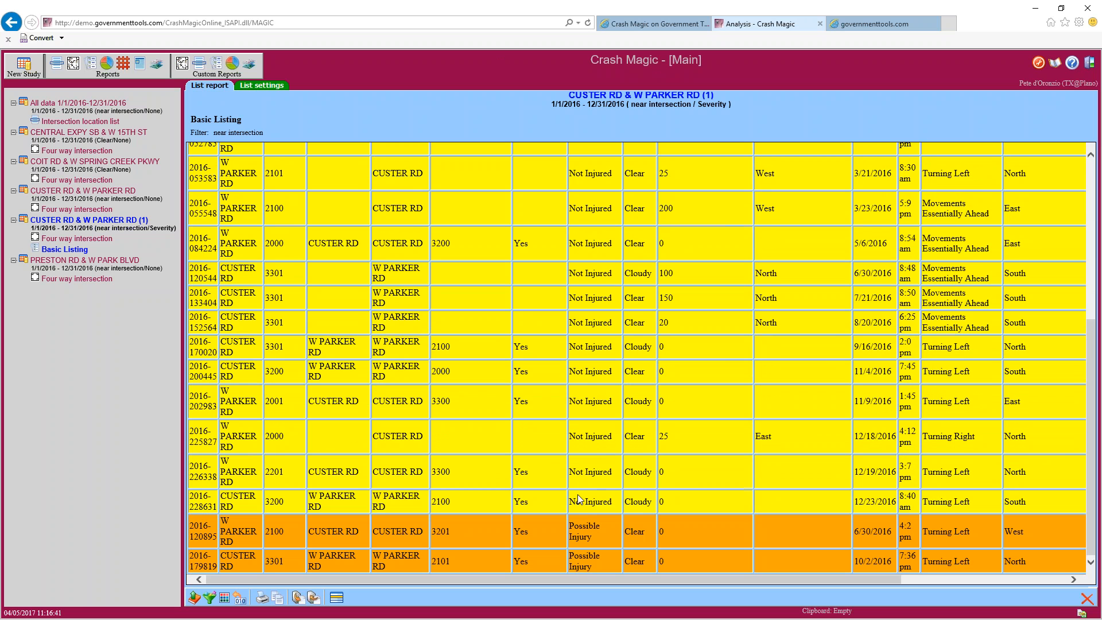
{"action": "triple_click", "coordinate": [593, 537]}
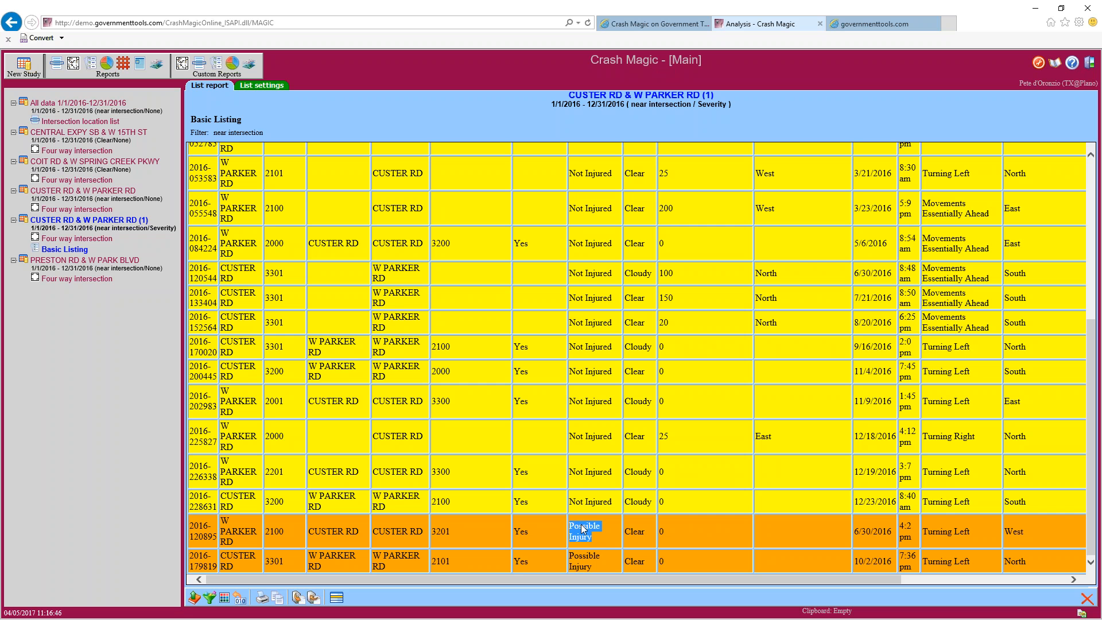
{"action": "scroll", "coordinate": [593, 474], "scroll_direction": "up", "scroll_amount": 5}
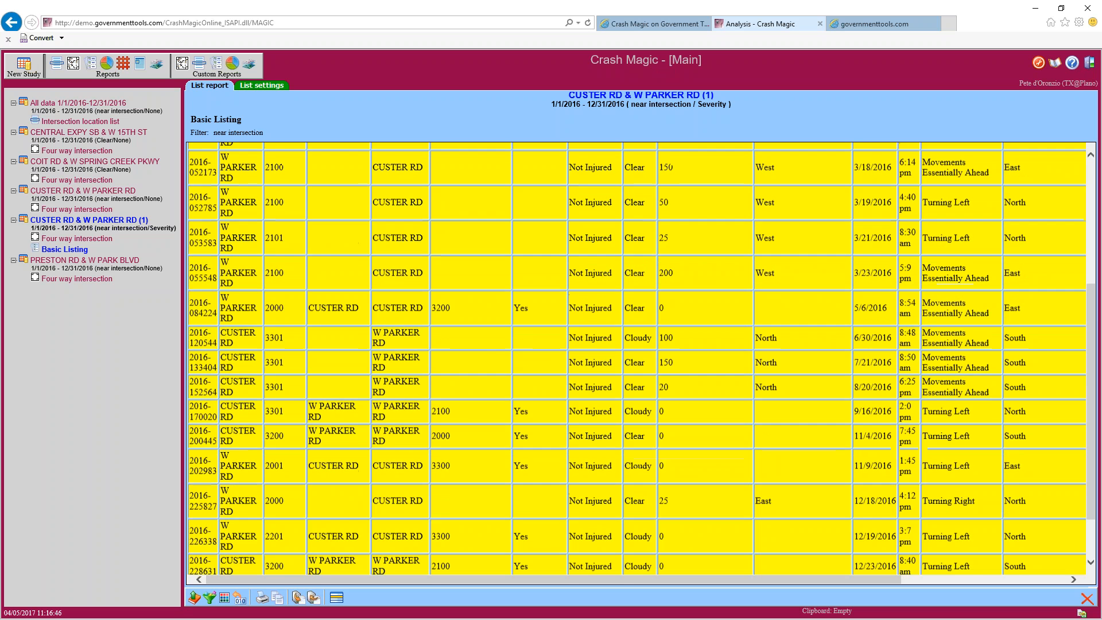
{"action": "left_click", "coordinate": [73, 239]}
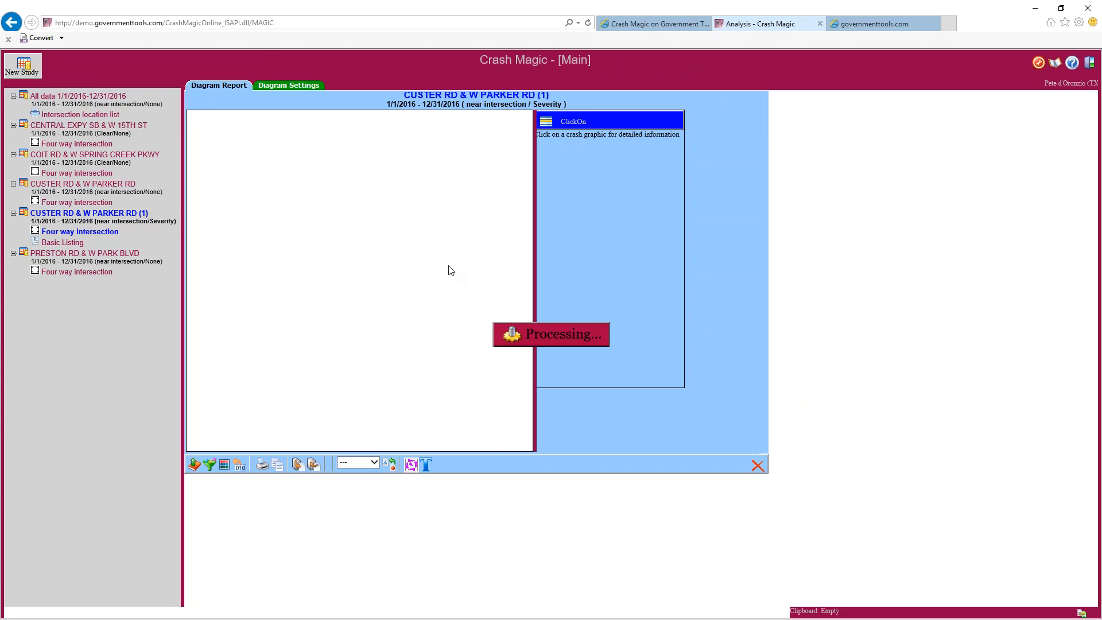
{"action": "scroll", "coordinate": [519, 342], "scroll_direction": "up", "scroll_amount": 1}
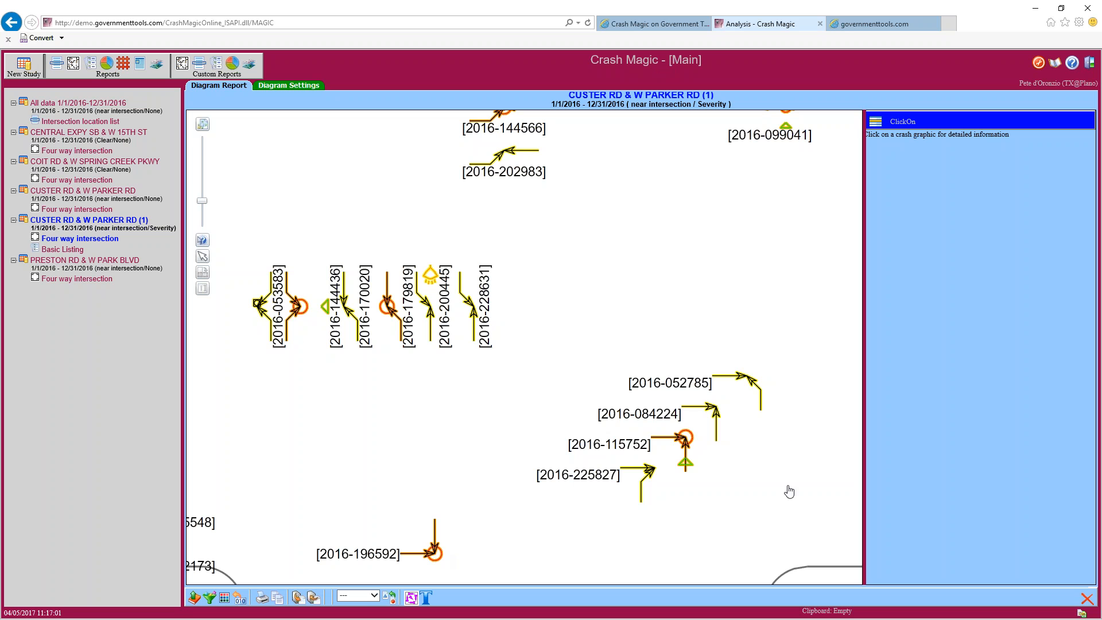
{"action": "left_click_drag", "start_coordinate": [700, 256], "coordinate": [642, 450]}
{"action": "left_click_drag", "start_coordinate": [560, 446], "coordinate": [710, 310]}
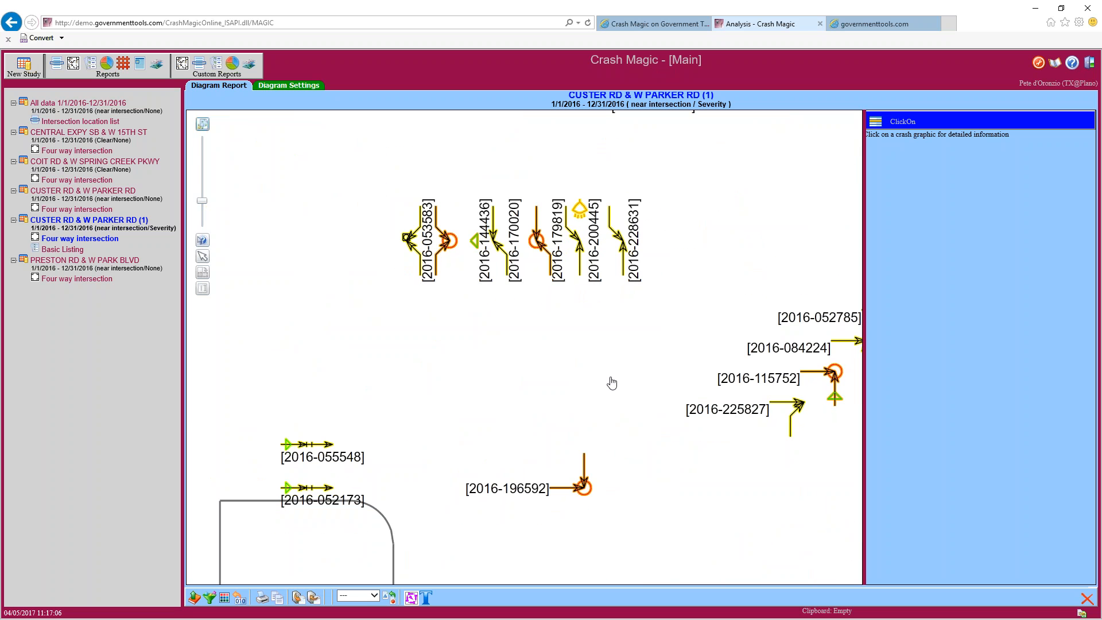
{"action": "left_click_drag", "start_coordinate": [610, 381], "coordinate": [551, 448]}
{"action": "left_click", "coordinate": [70, 250]}
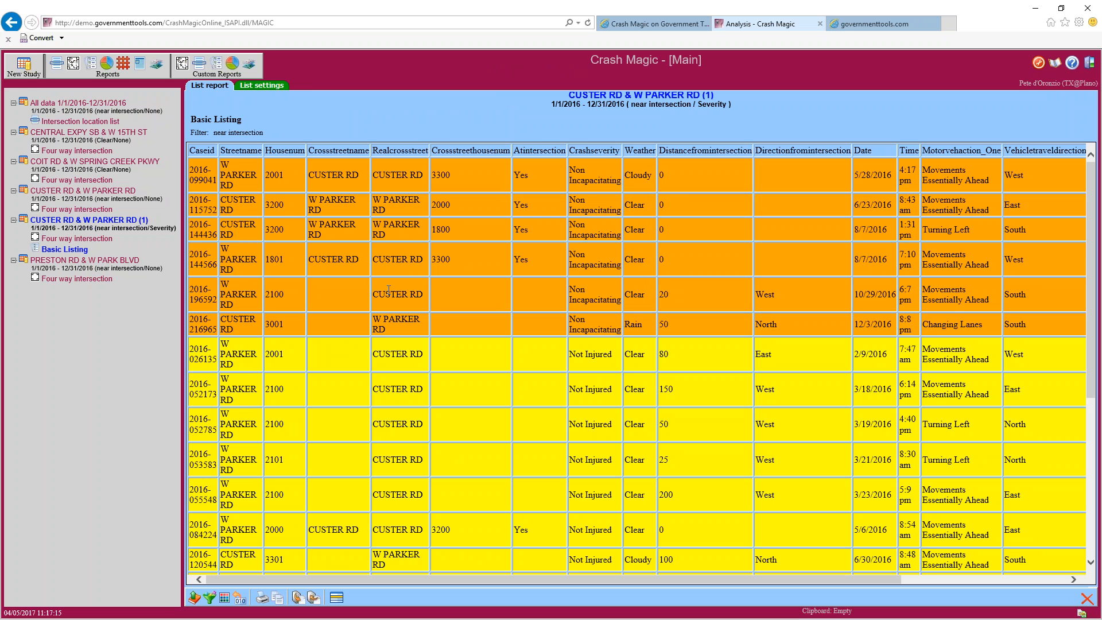
Apply the None category list to remove severity colouring, then go to chart reports
{"action": "left_click", "coordinate": [225, 598]}
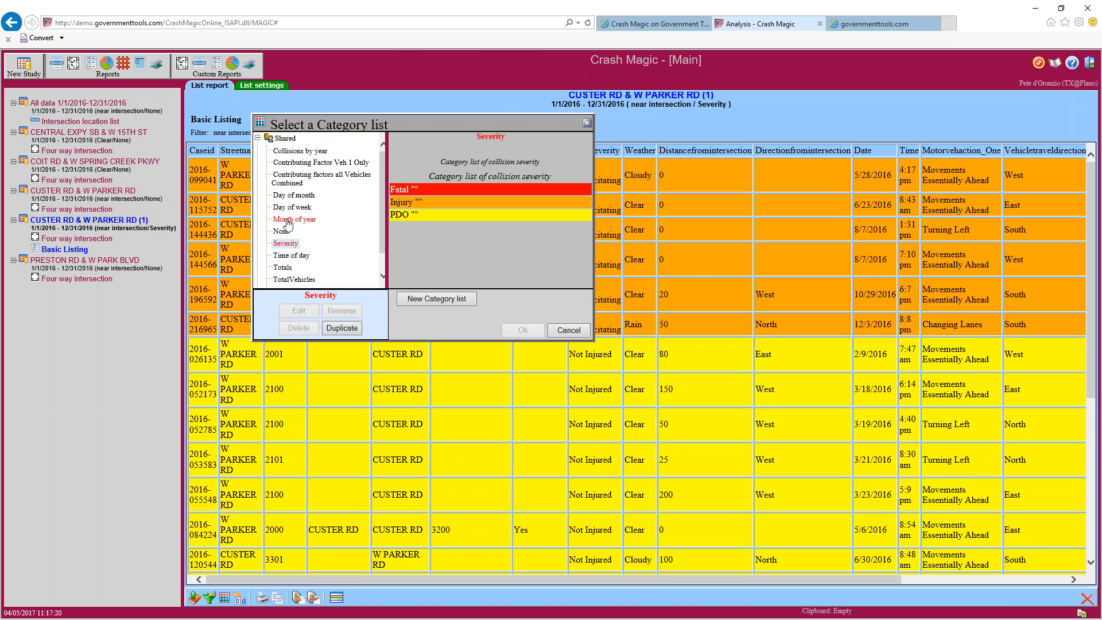
{"action": "left_click", "coordinate": [284, 233]}
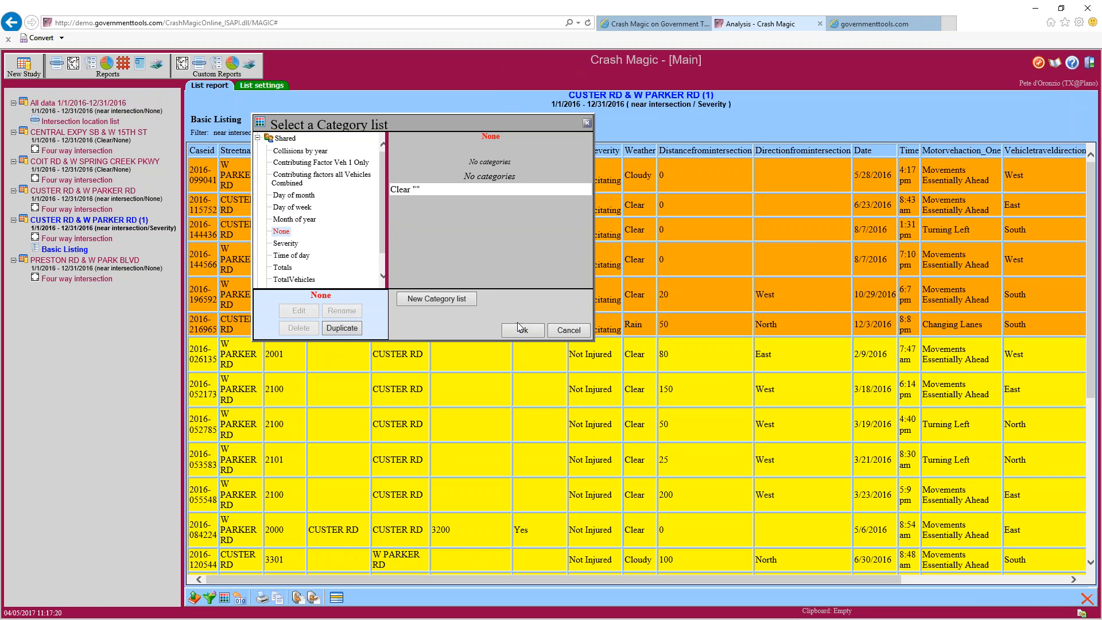
{"action": "left_click", "coordinate": [521, 332]}
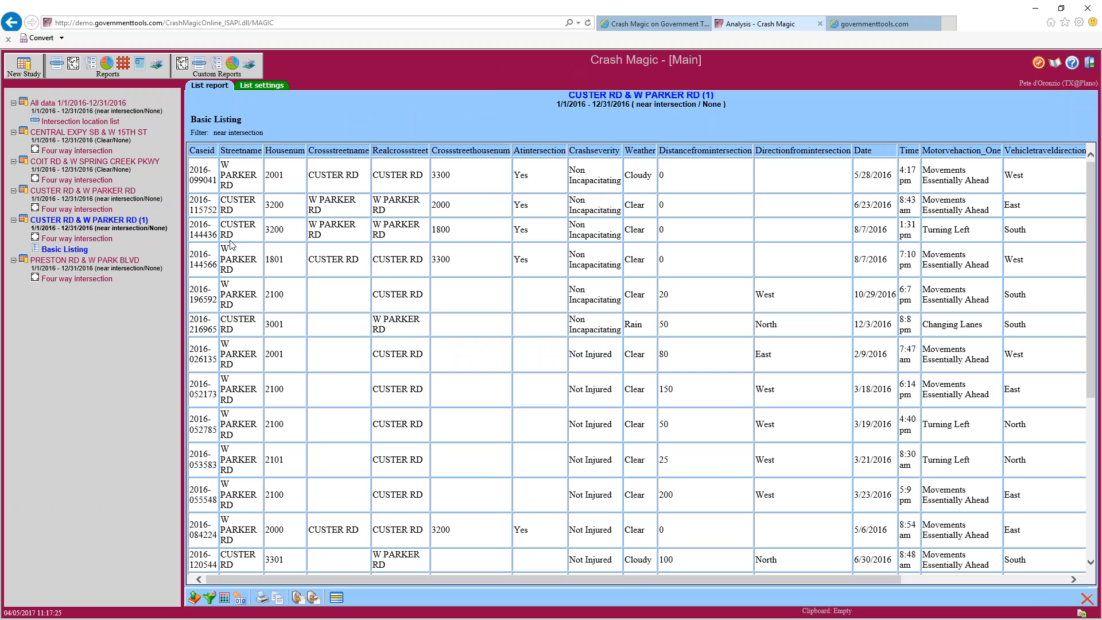
{"action": "left_click", "coordinate": [106, 64]}
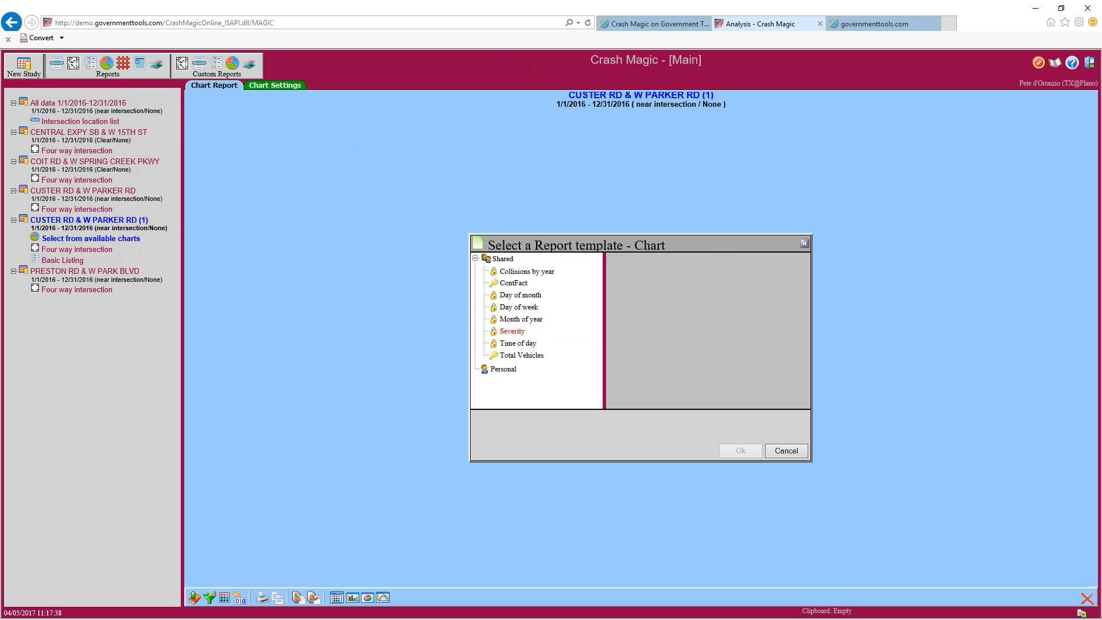
Generate the Time of day chart of collisions by hour, peaking at 8:00 AM
{"action": "left_click", "coordinate": [520, 344]}
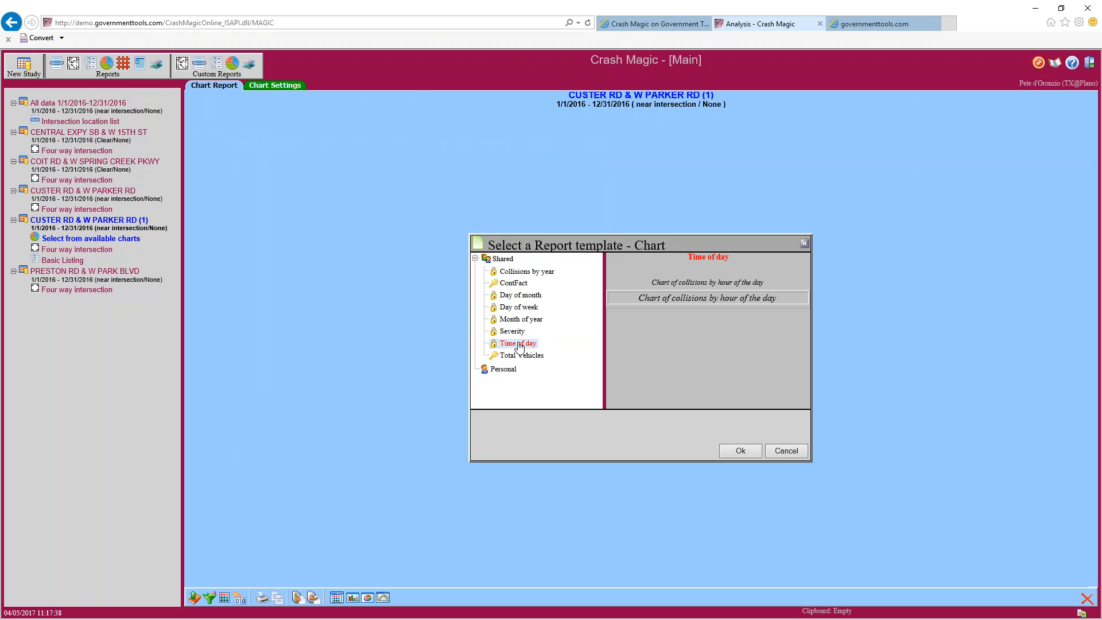
{"action": "left_click", "coordinate": [748, 453]}
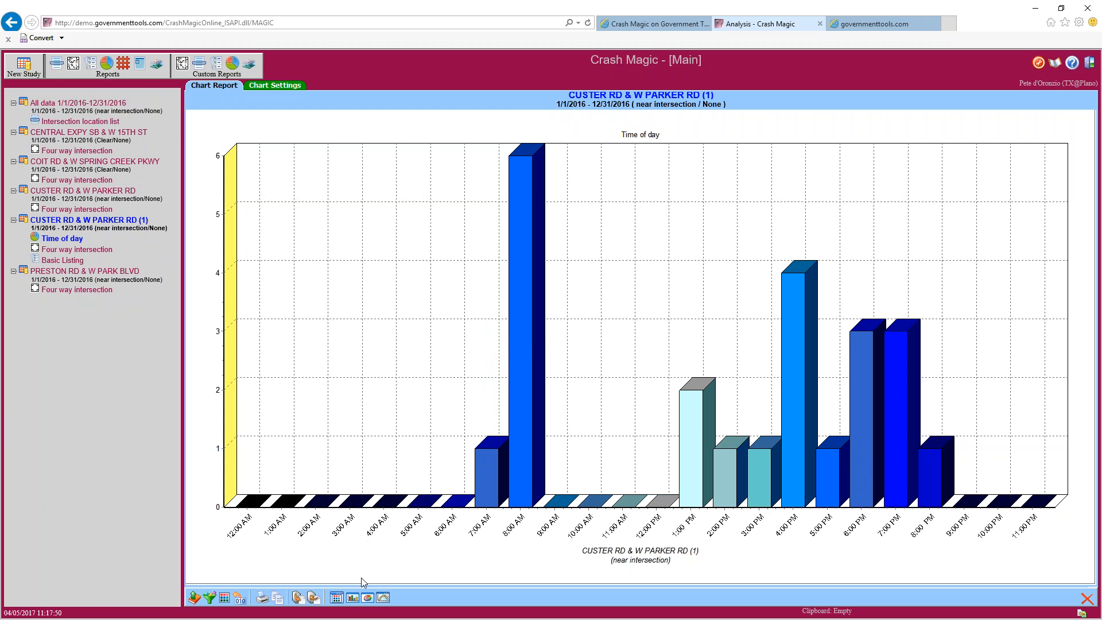
Create a new personal category list called Untitled and open it for editing
{"action": "left_click", "coordinate": [337, 599]}
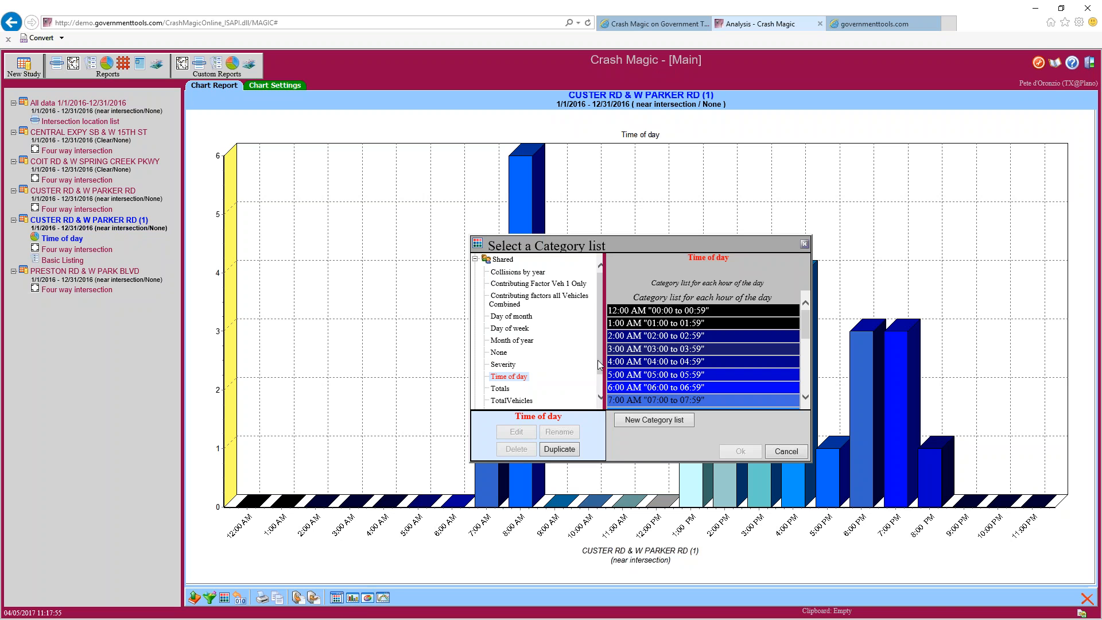
{"action": "left_click_drag", "start_coordinate": [600, 359], "coordinate": [601, 333]}
{"action": "left_click", "coordinate": [642, 421]}
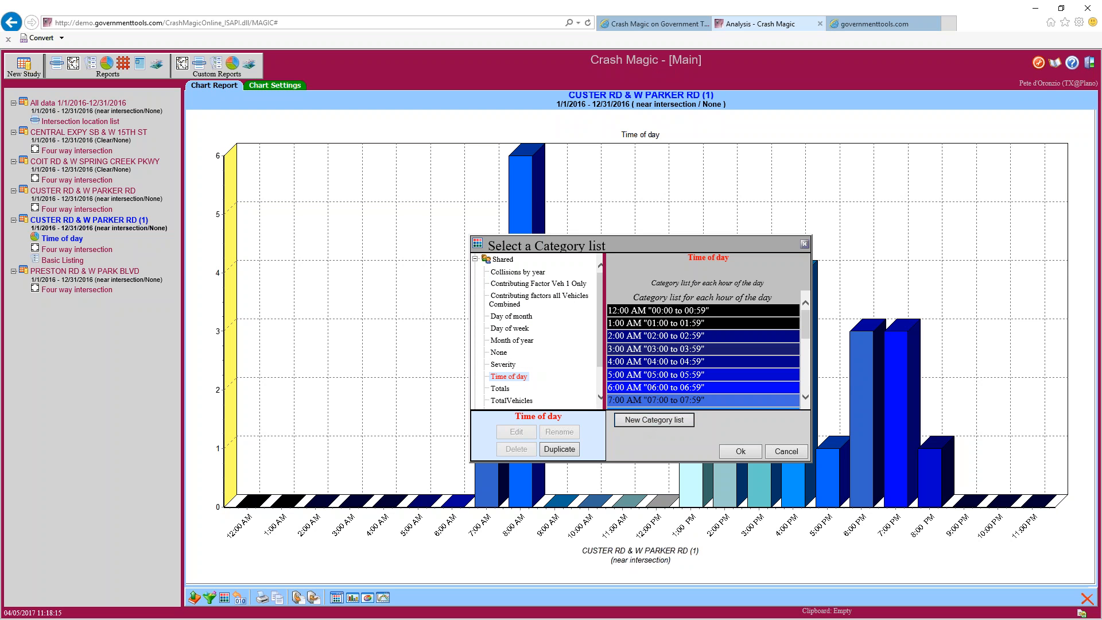
{"action": "scroll", "coordinate": [600, 359], "scroll_direction": "down", "scroll_amount": 1}
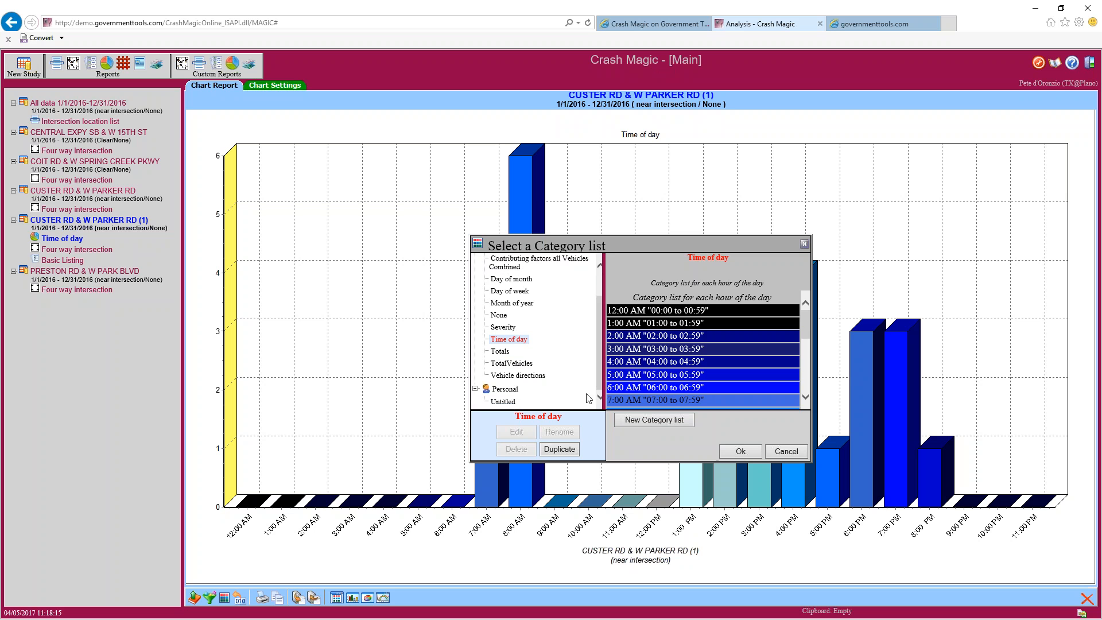
{"action": "left_click", "coordinate": [504, 402]}
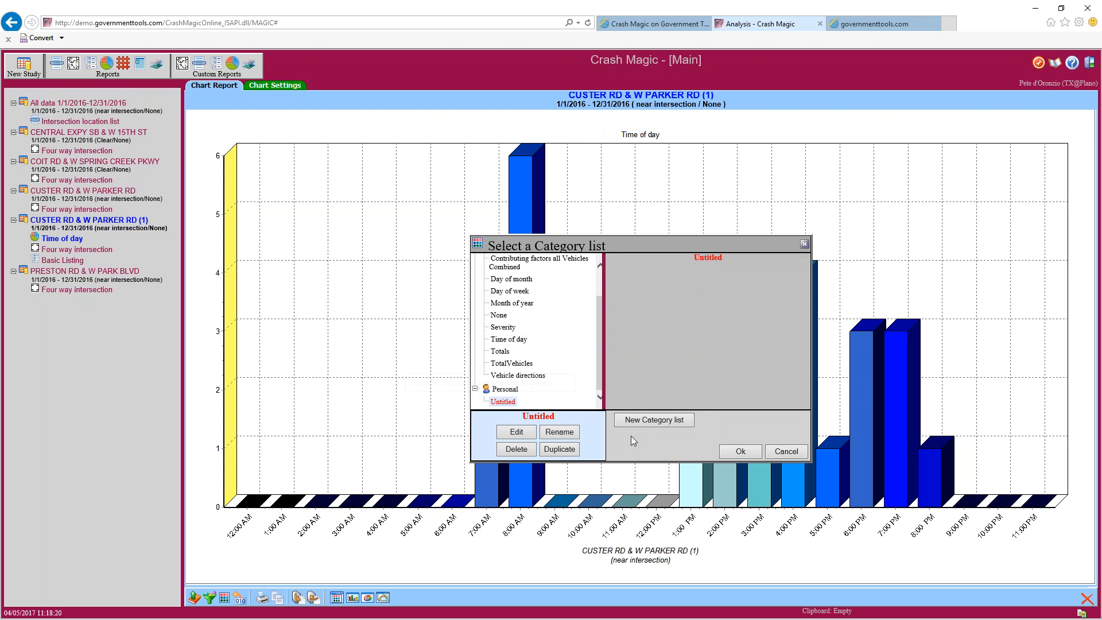
{"action": "left_click", "coordinate": [517, 432]}
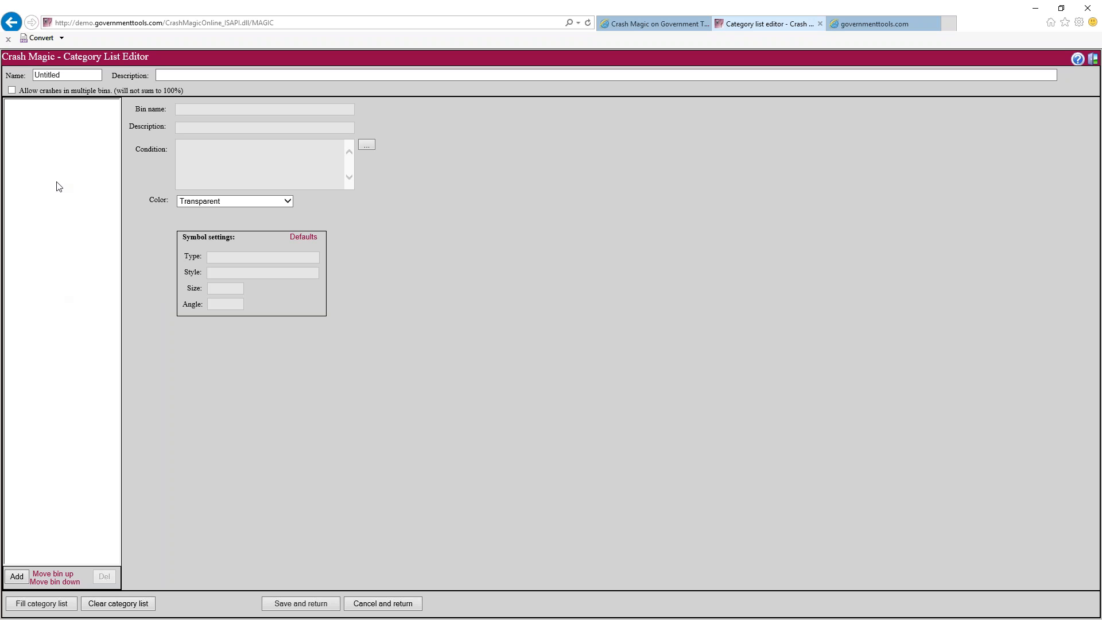
Fill the category list with bins generated from the Mannercrash crash data field
{"action": "left_click", "coordinate": [48, 609]}
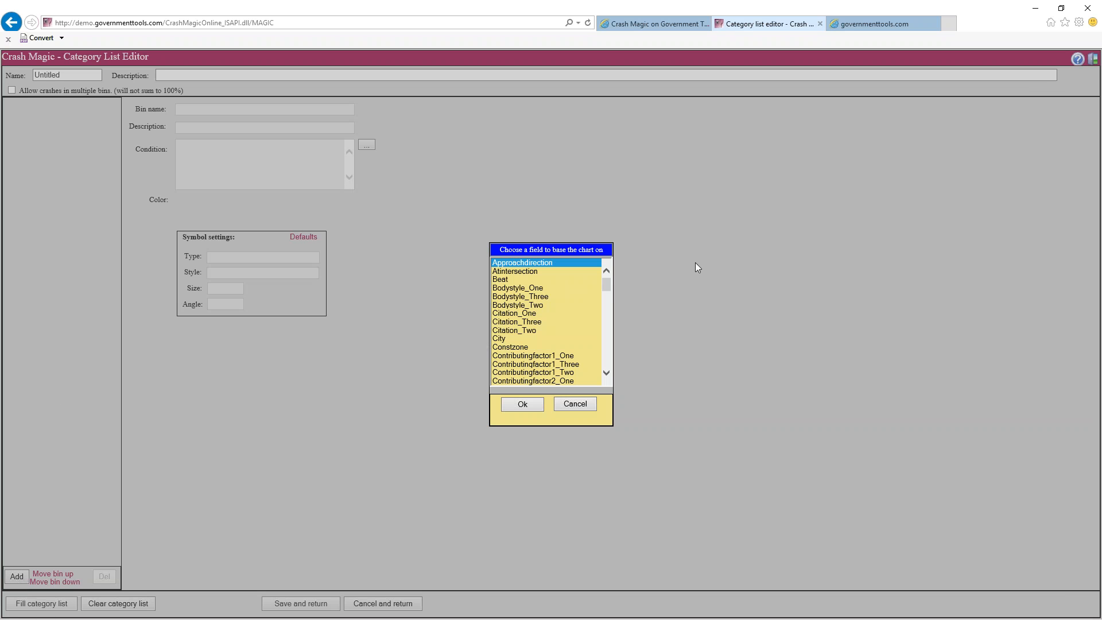
{"action": "left_click_drag", "start_coordinate": [611, 281], "coordinate": [606, 320]}
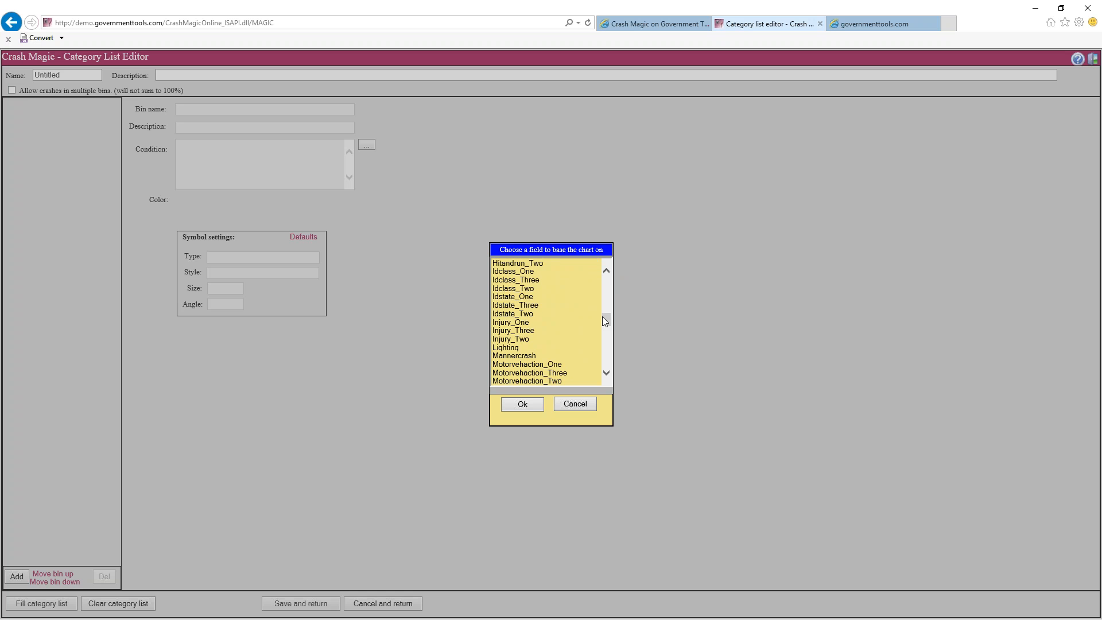
{"action": "left_click", "coordinate": [541, 355]}
{"action": "left_click", "coordinate": [528, 404]}
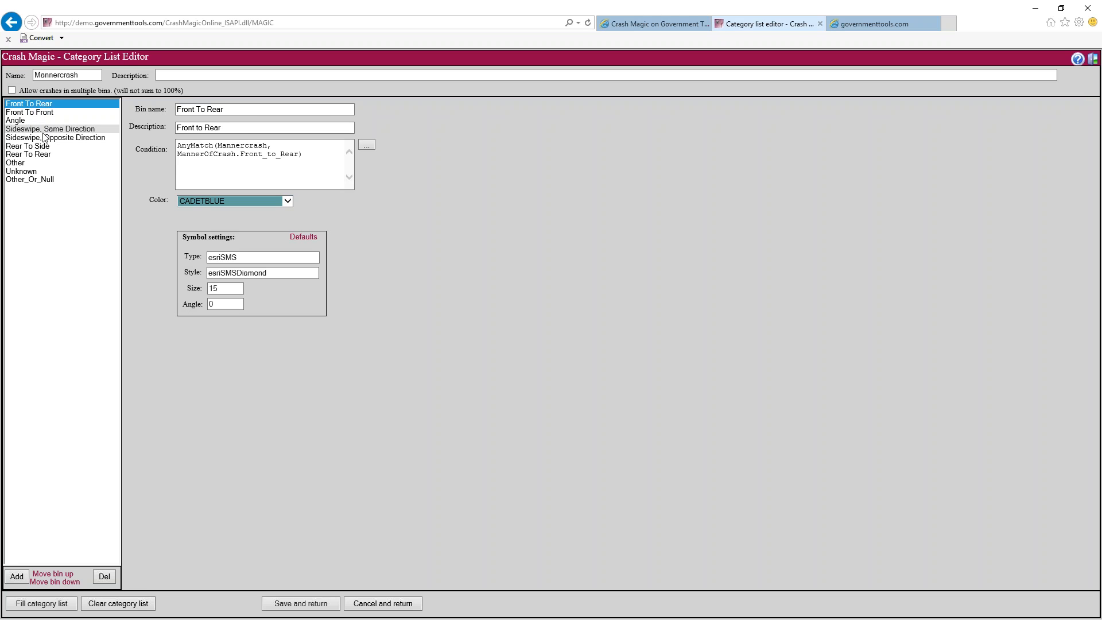
Review the Front To Front, Angle and Sideswipe bins, then save the Mannercrash list
{"action": "left_click", "coordinate": [50, 112]}
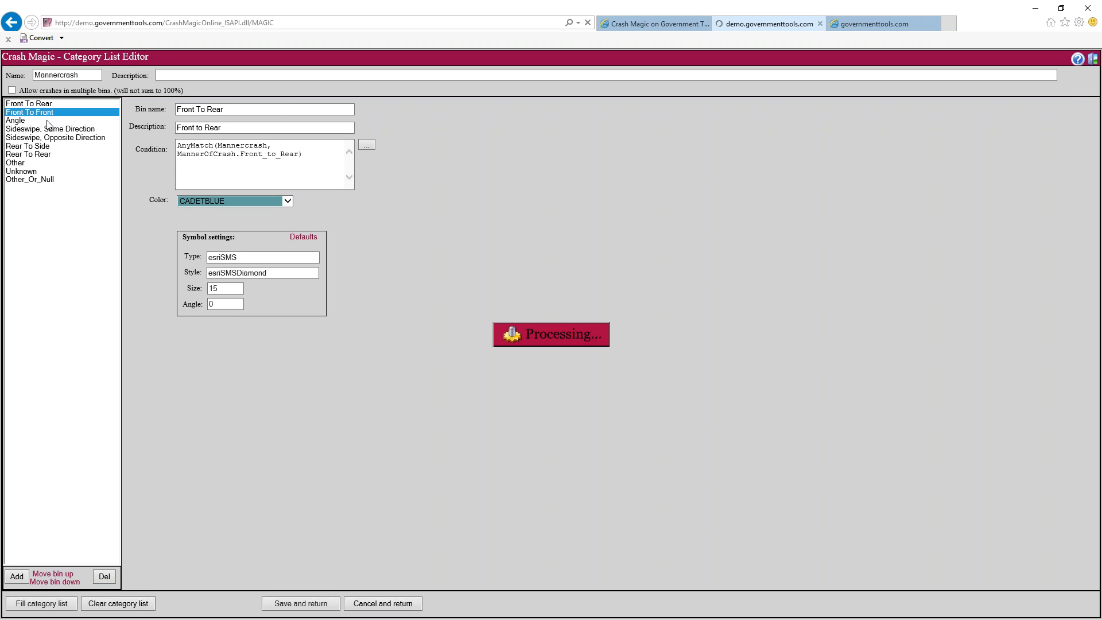
{"action": "left_click_drag", "start_coordinate": [303, 153], "coordinate": [178, 144]}
{"action": "left_click", "coordinate": [243, 109]}
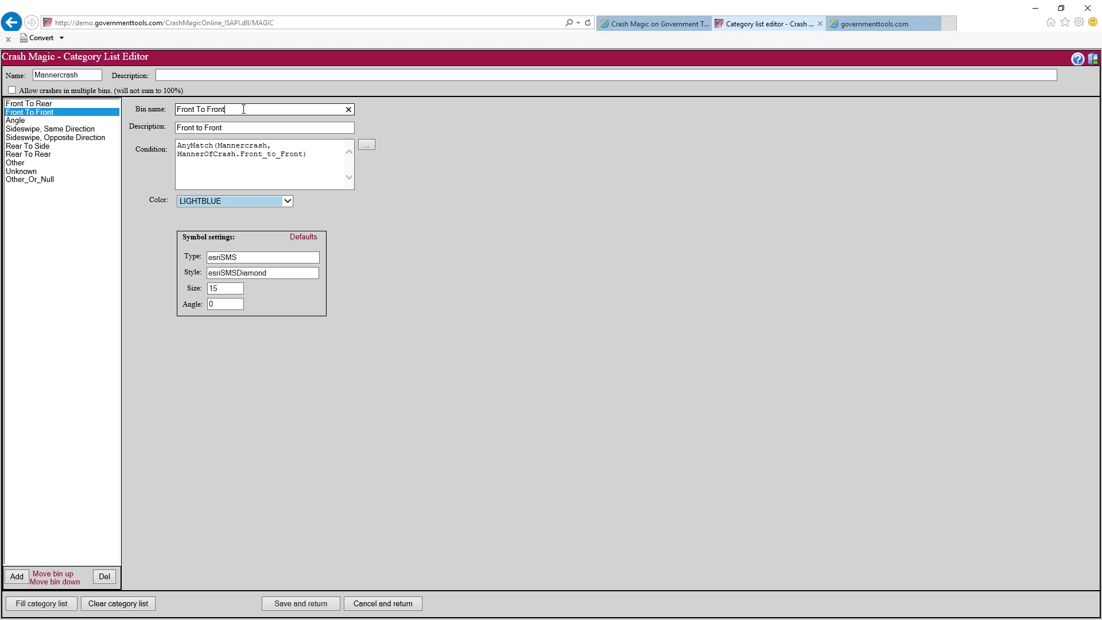
{"action": "left_click", "coordinate": [85, 121]}
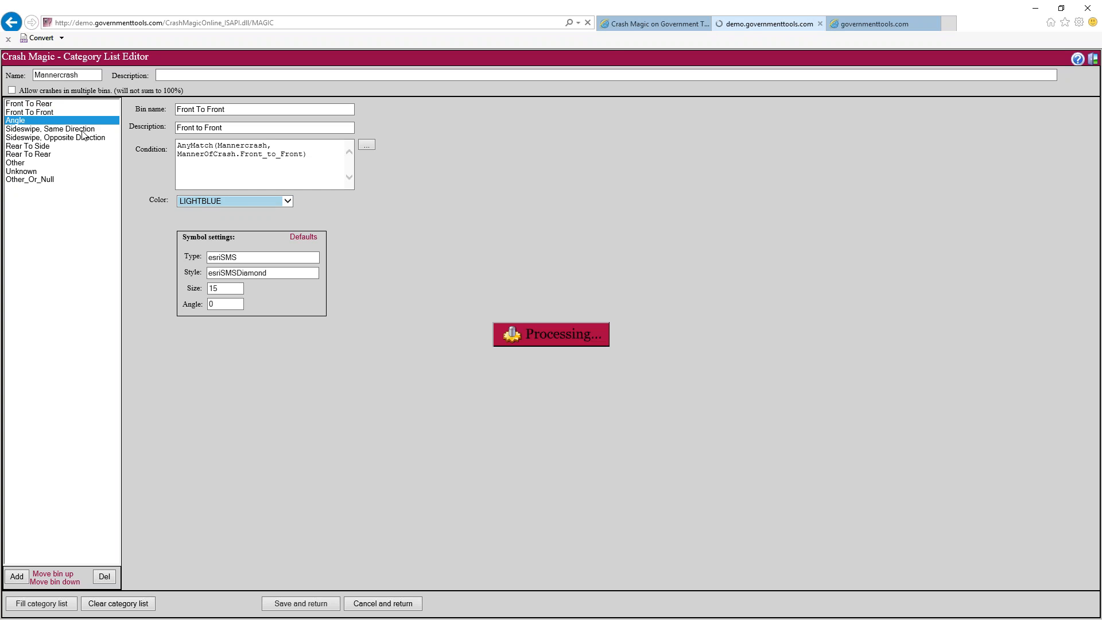
{"action": "left_click", "coordinate": [85, 128]}
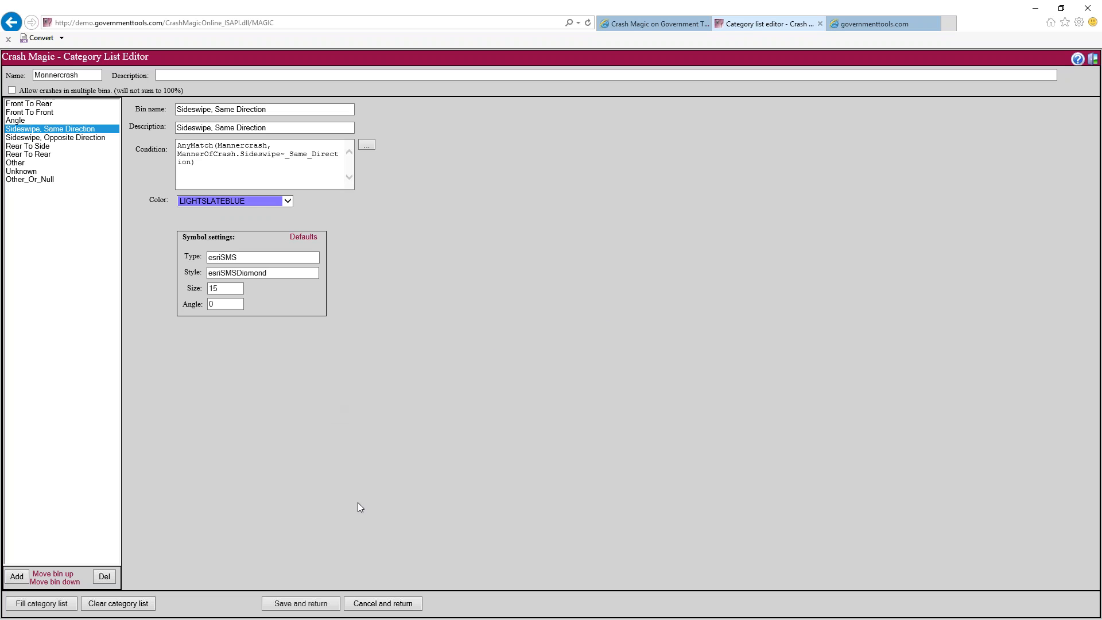
{"action": "left_click", "coordinate": [300, 605]}
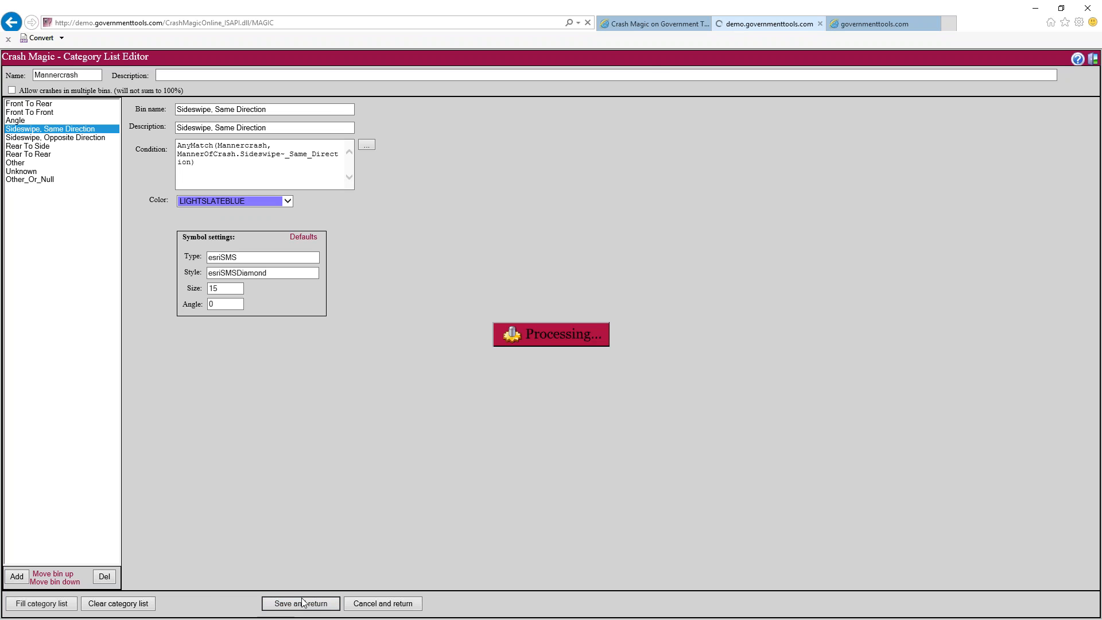
{"action": "scroll", "coordinate": [595, 351], "scroll_direction": "down", "scroll_amount": 3}
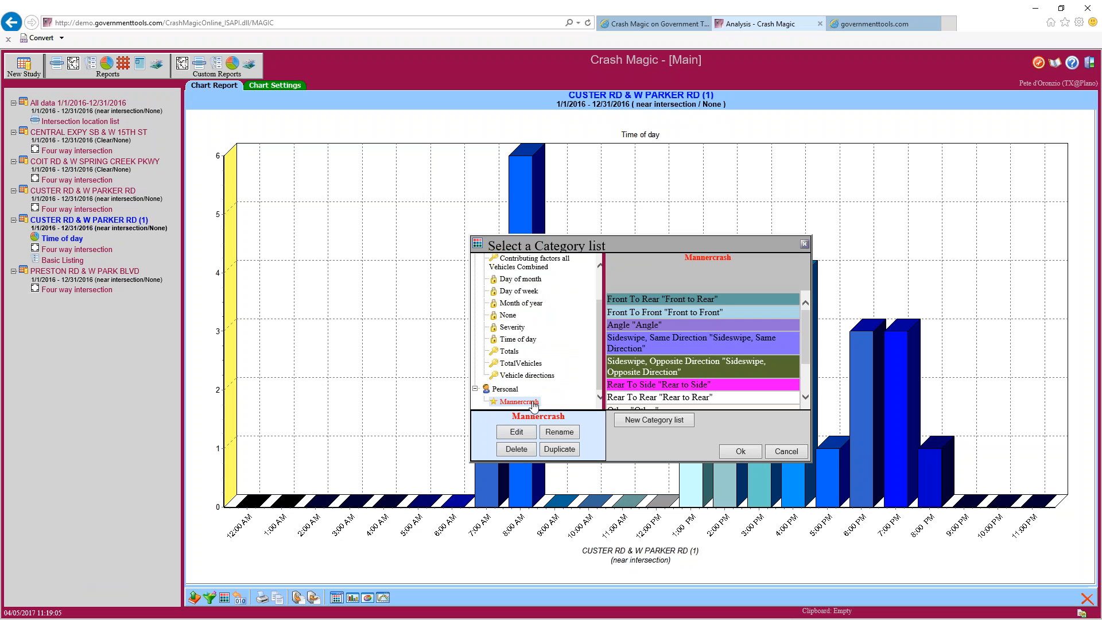
Chart the CUSTER RD & W PARKER RD (1) crashes by the Personal > Mannercrash category list
{"action": "scroll", "coordinate": [740, 321], "scroll_direction": "down", "scroll_amount": 3}
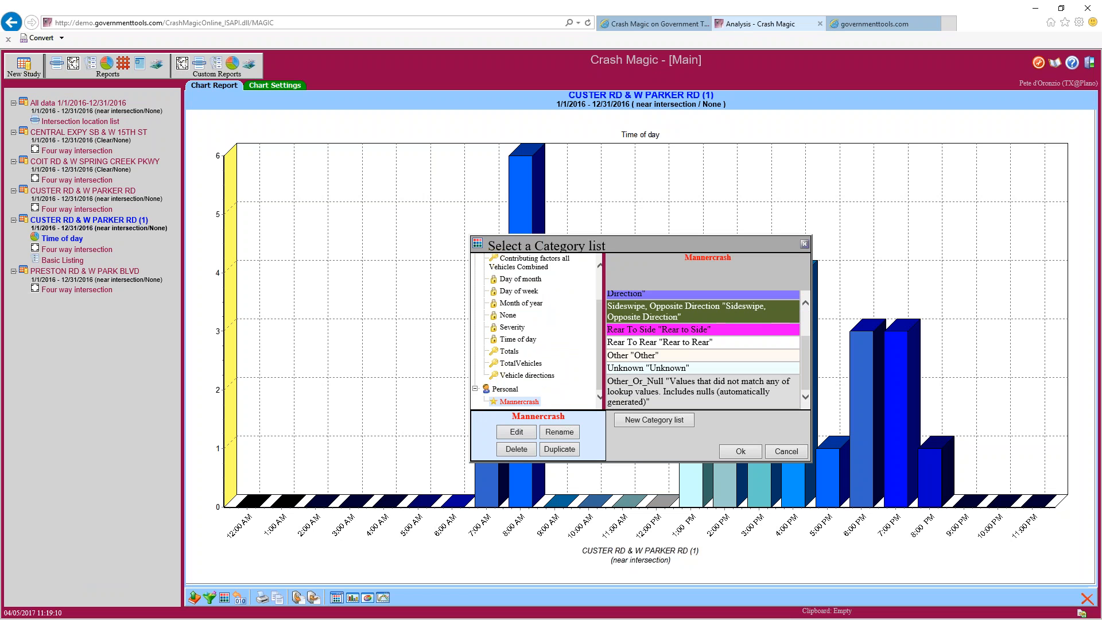
{"action": "left_click", "coordinate": [741, 452]}
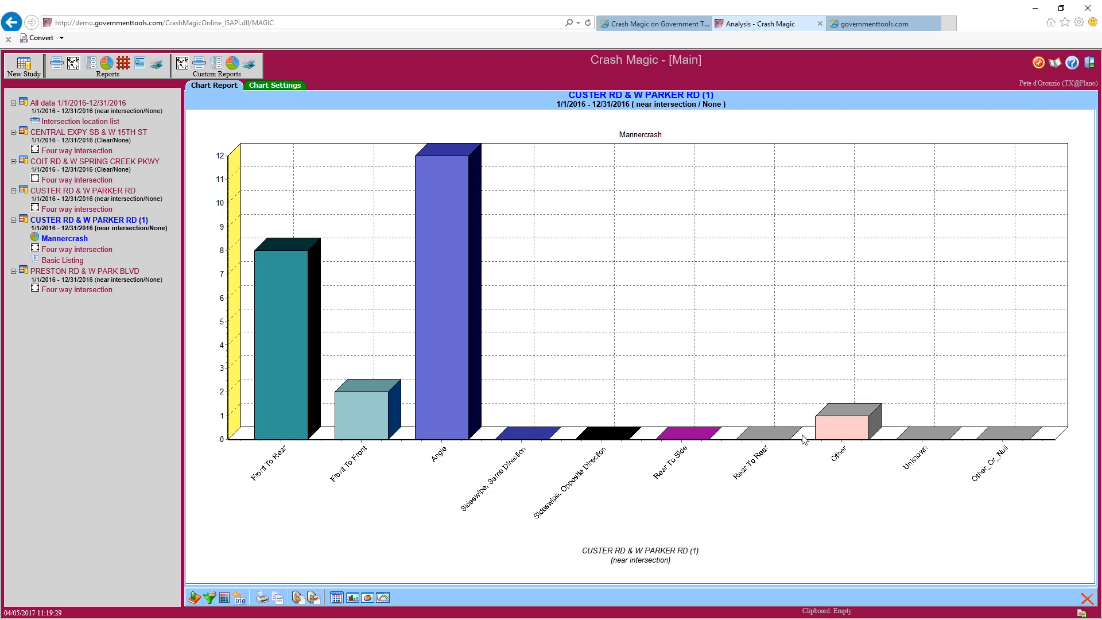
Uncheck Show Empty Bins in Chart Settings and view the updated Mannercrash chart
{"action": "left_click", "coordinate": [290, 89]}
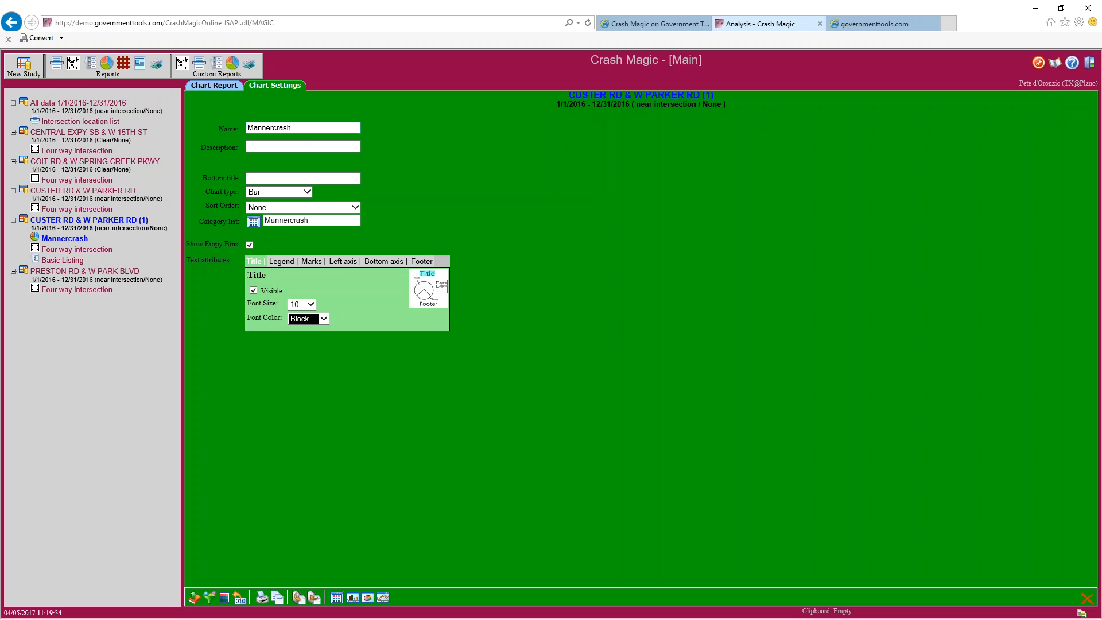
{"action": "left_click", "coordinate": [250, 245]}
{"action": "left_click", "coordinate": [214, 87]}
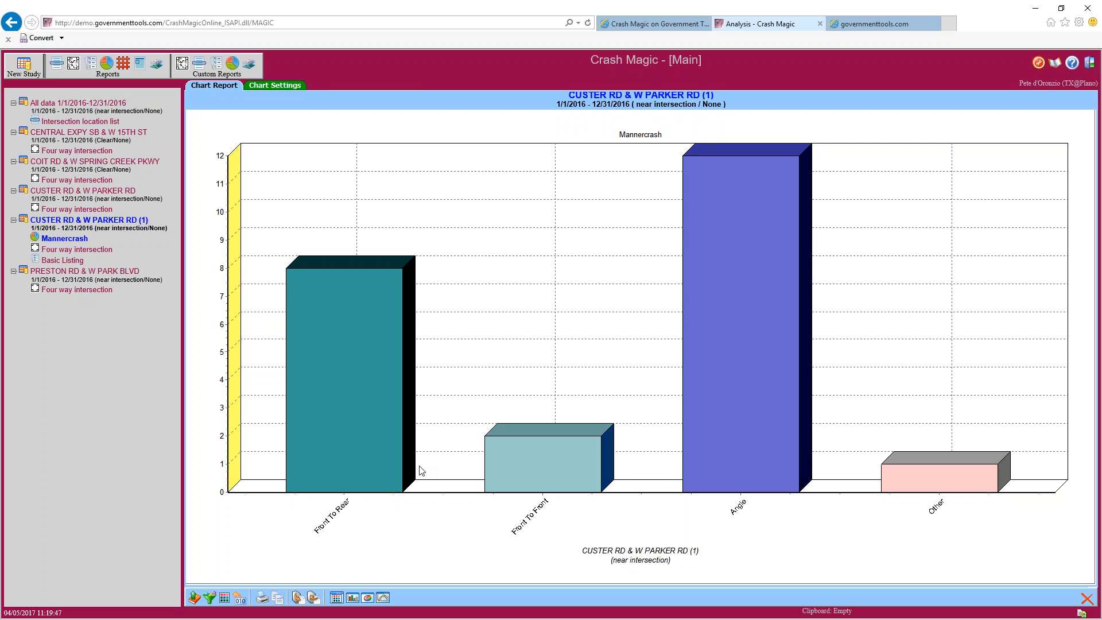
Set the chart title size to 20, show the legend and make the marks visible
{"action": "left_click", "coordinate": [286, 86]}
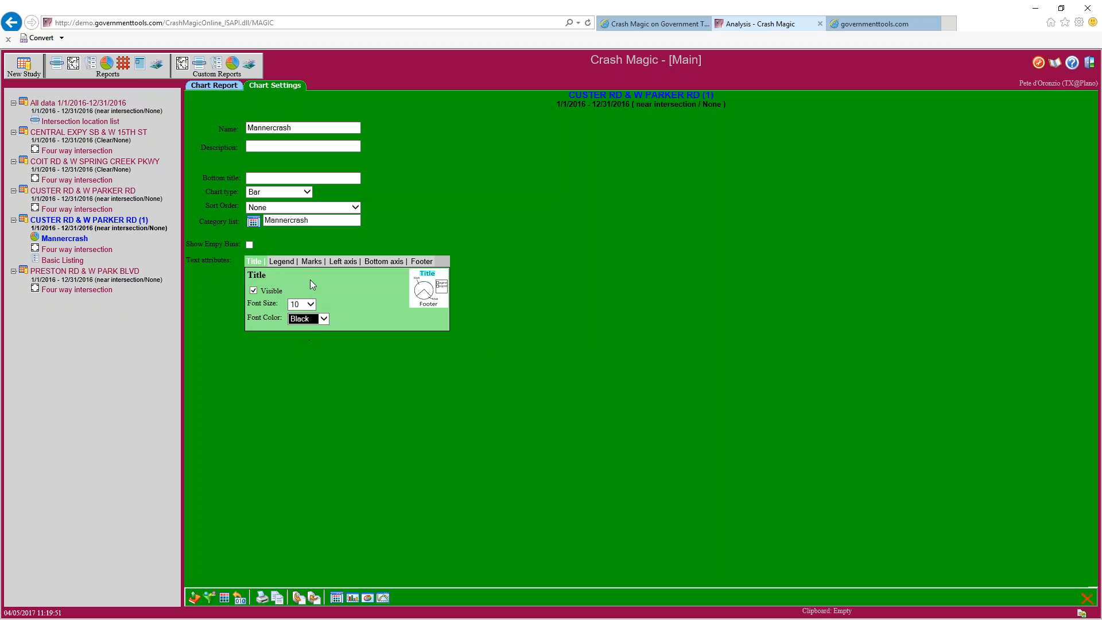
{"action": "left_click", "coordinate": [307, 305]}
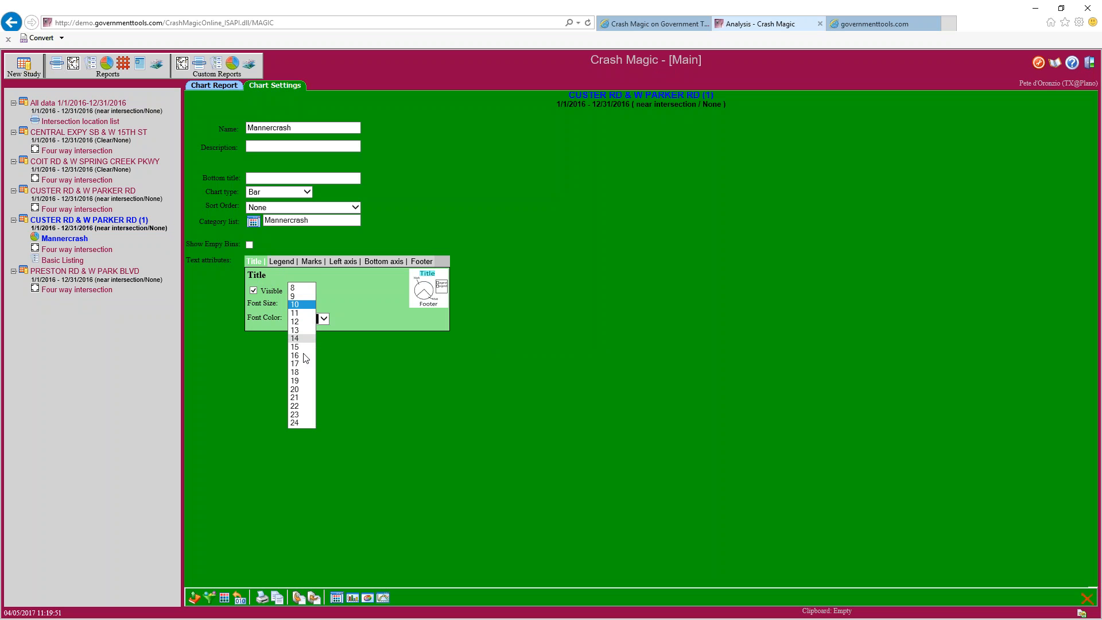
{"action": "left_click", "coordinate": [298, 390]}
{"action": "left_click", "coordinate": [298, 263]}
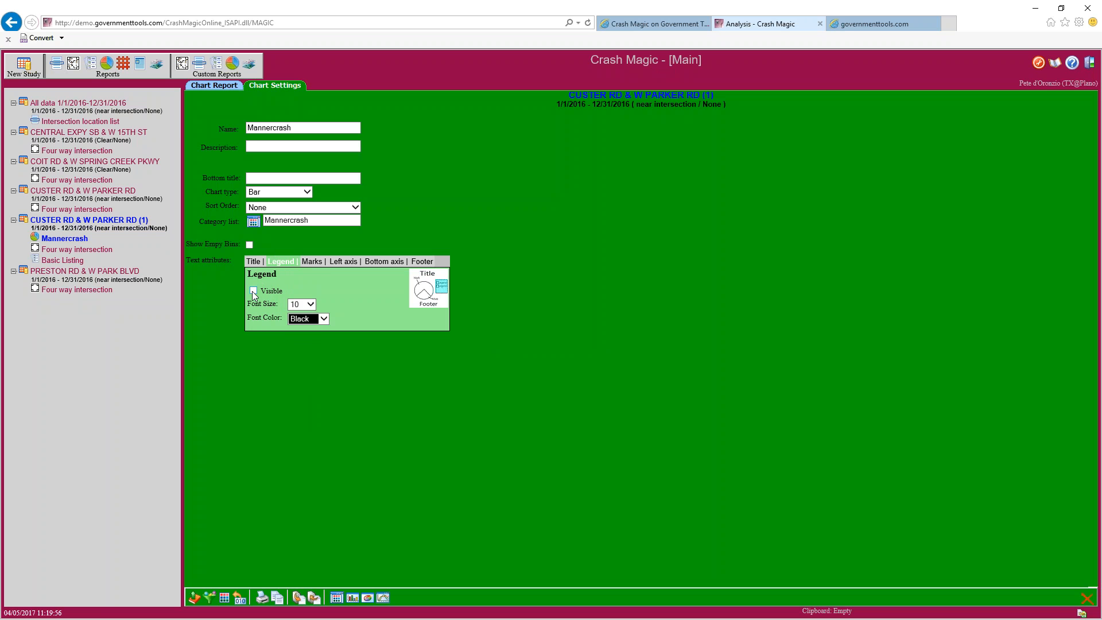
{"action": "left_click", "coordinate": [311, 262]}
{"action": "left_click", "coordinate": [275, 286]}
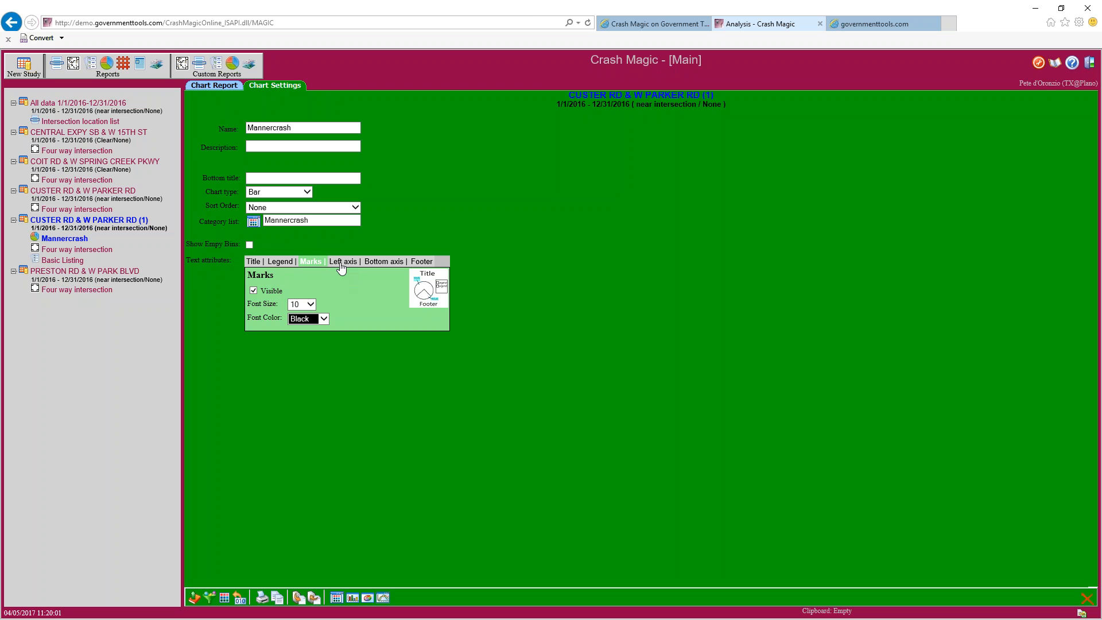
Color left-axis text Maroon and bottom-axis text Lime, set footer size 20, and view the chart
{"action": "left_click", "coordinate": [342, 262]}
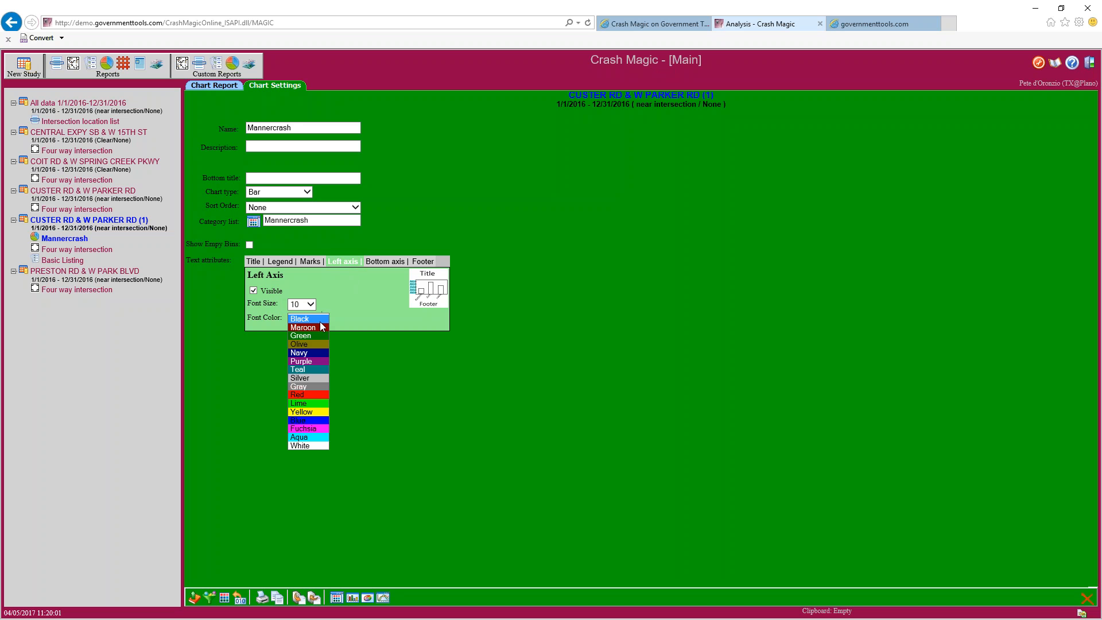
{"action": "left_click", "coordinate": [319, 327]}
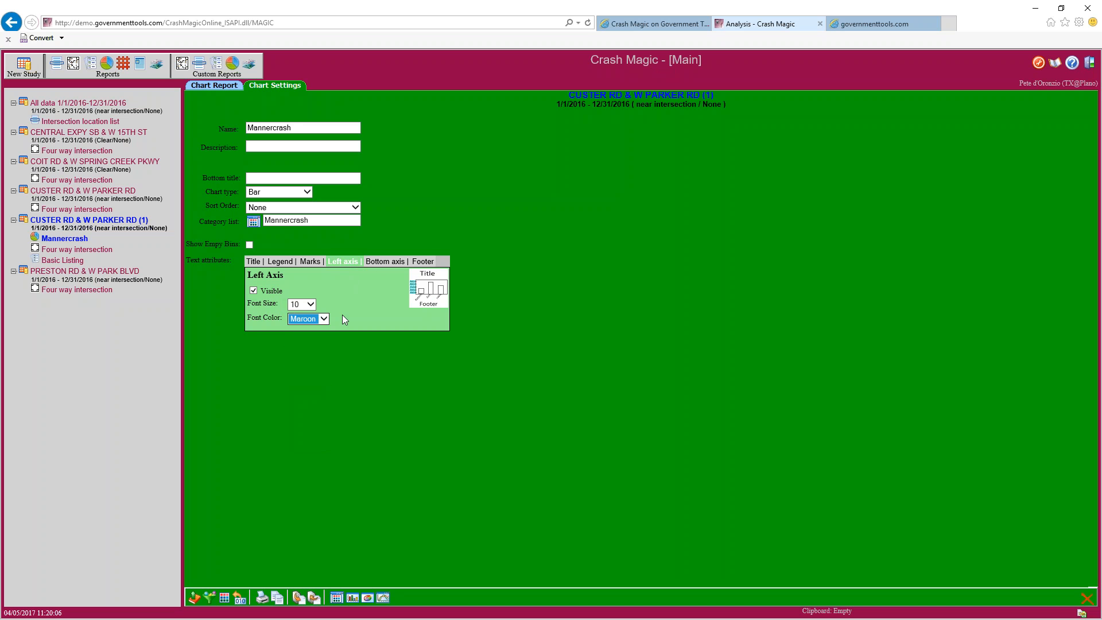
{"action": "left_click", "coordinate": [381, 263]}
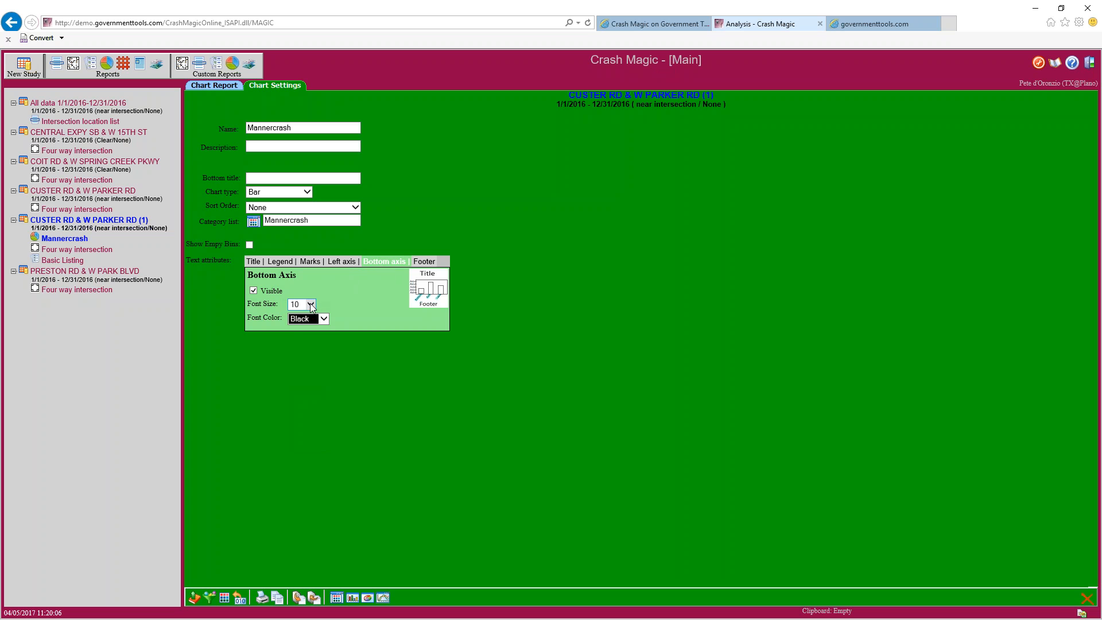
{"action": "left_click", "coordinate": [318, 319]}
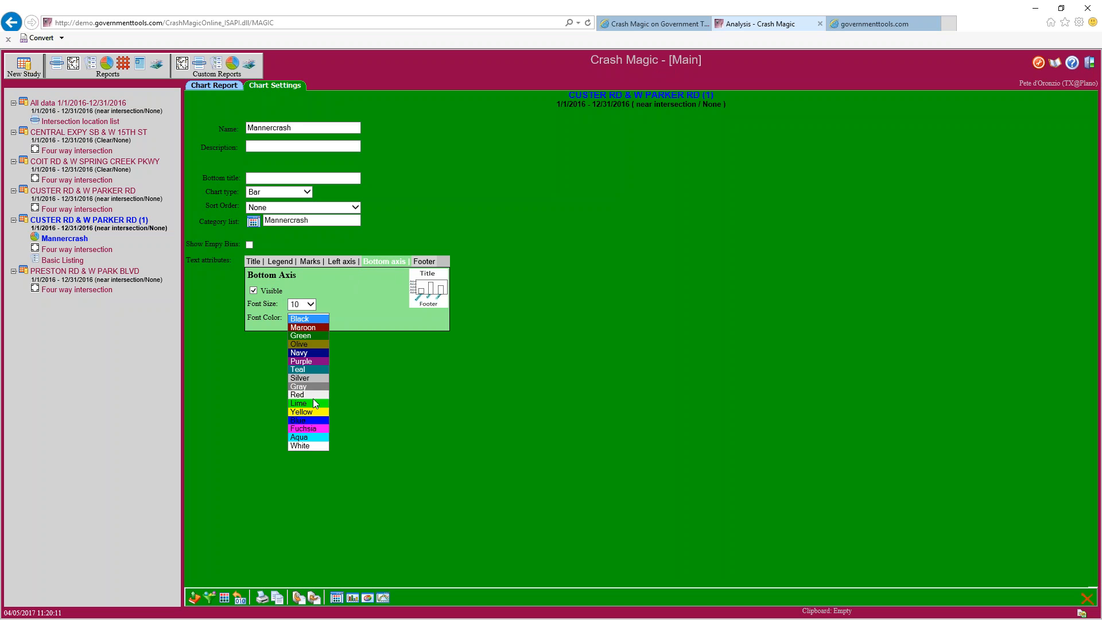
{"action": "key", "text": "Escape"}
{"action": "left_click", "coordinate": [418, 263]}
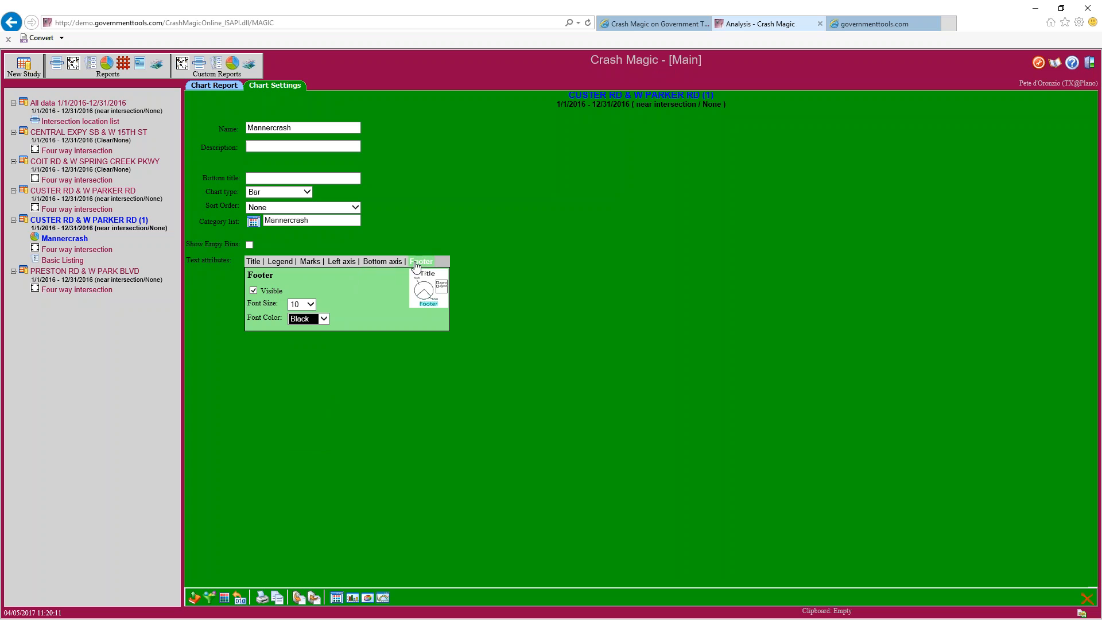
{"action": "left_click", "coordinate": [309, 304]}
{"action": "left_click", "coordinate": [303, 327]}
{"action": "left_click", "coordinate": [219, 85]}
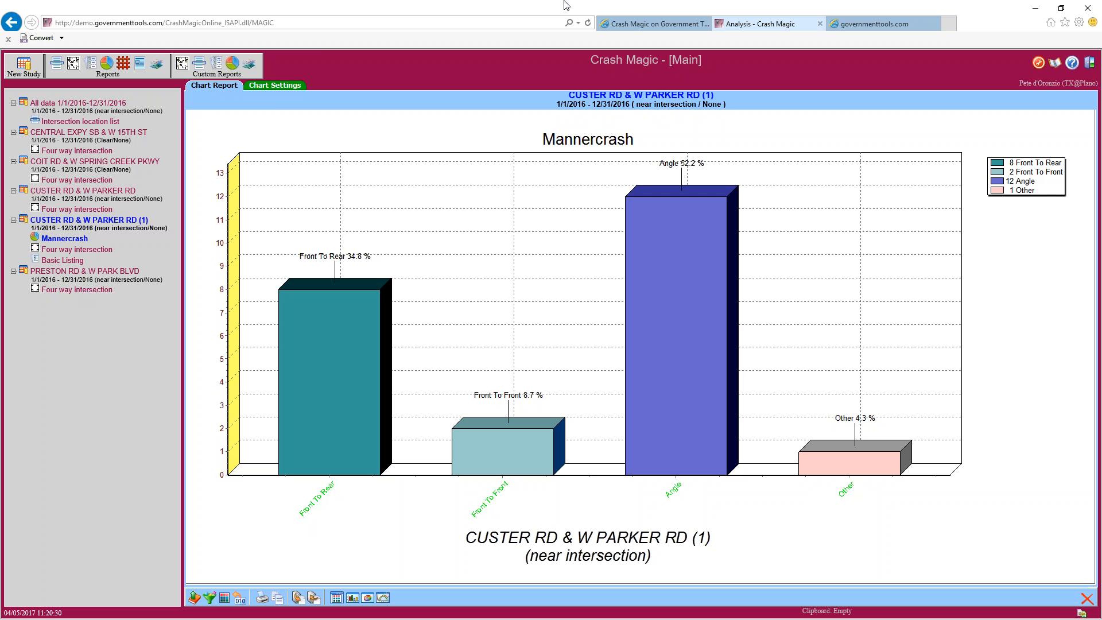
Review the bottom axis, left axis, marks, legend and title text settings in Chart Settings
{"action": "left_click", "coordinate": [271, 87]}
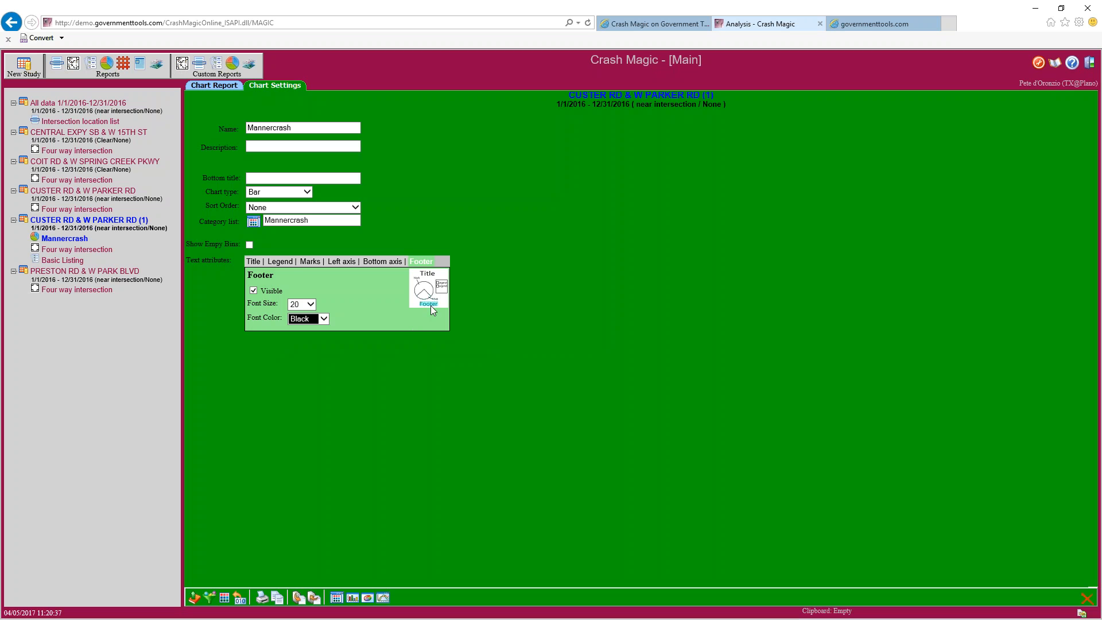
{"action": "left_click", "coordinate": [380, 262]}
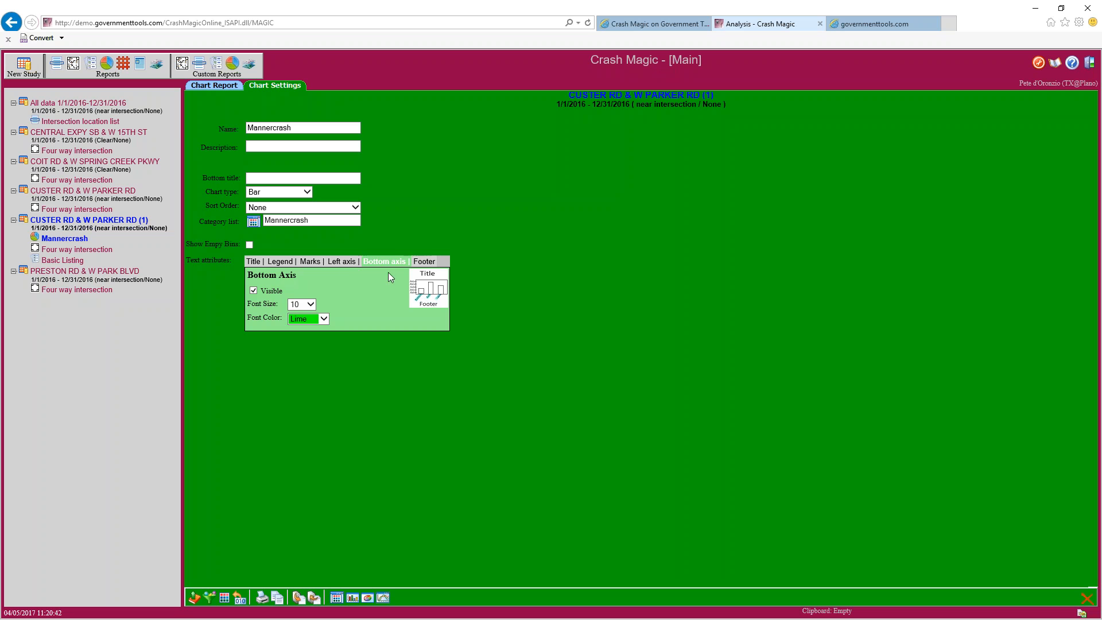
{"action": "left_click", "coordinate": [344, 262]}
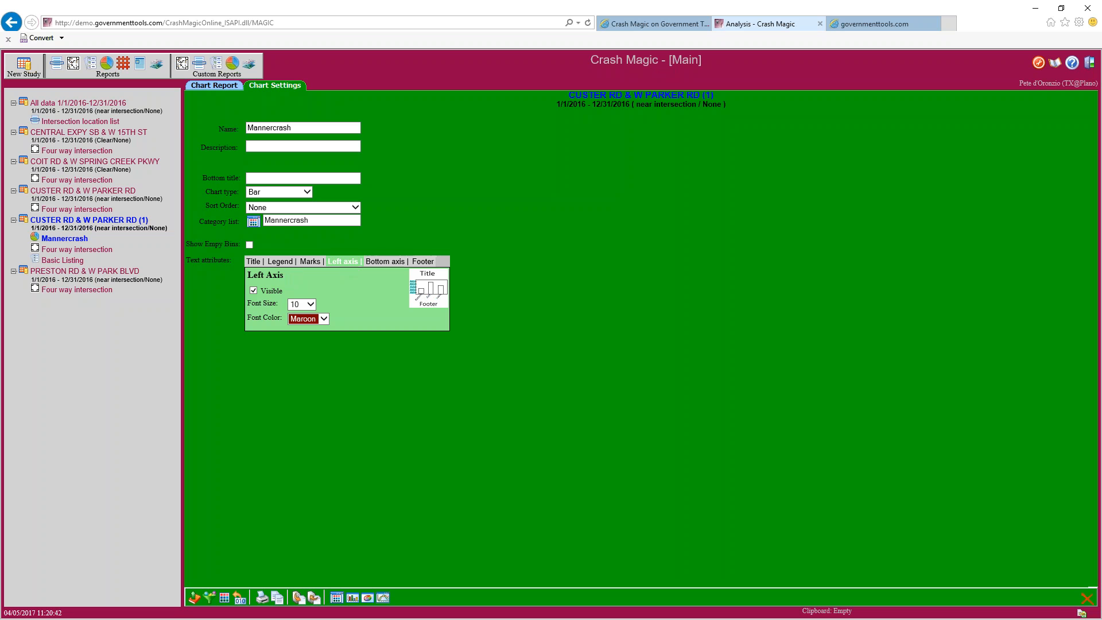
{"action": "left_click", "coordinate": [313, 263]}
{"action": "left_click", "coordinate": [441, 286]}
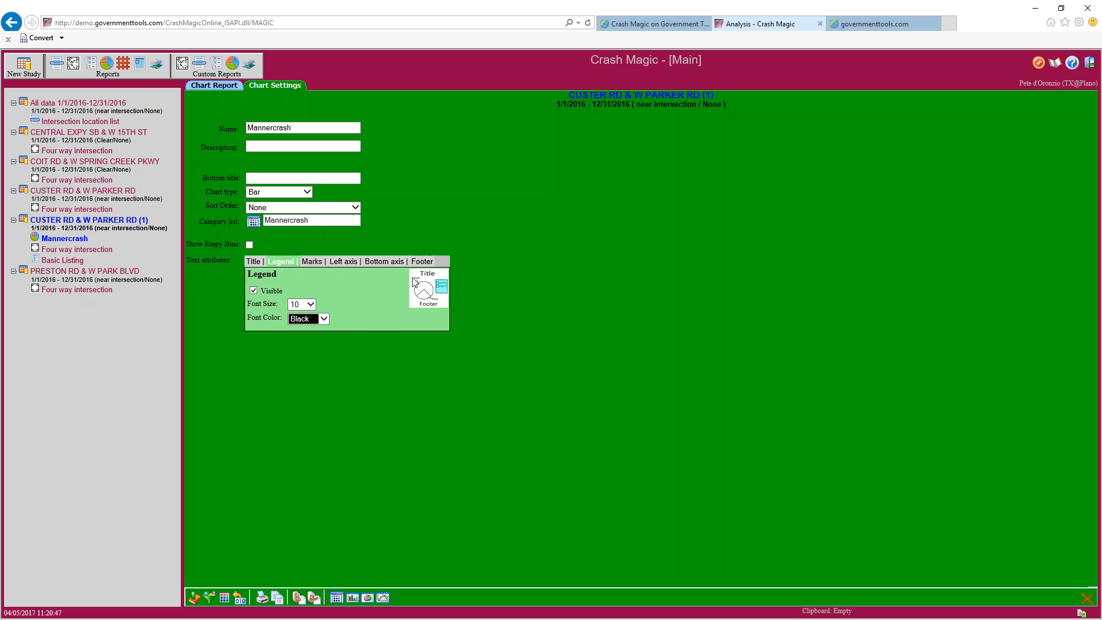
{"action": "left_click", "coordinate": [253, 262]}
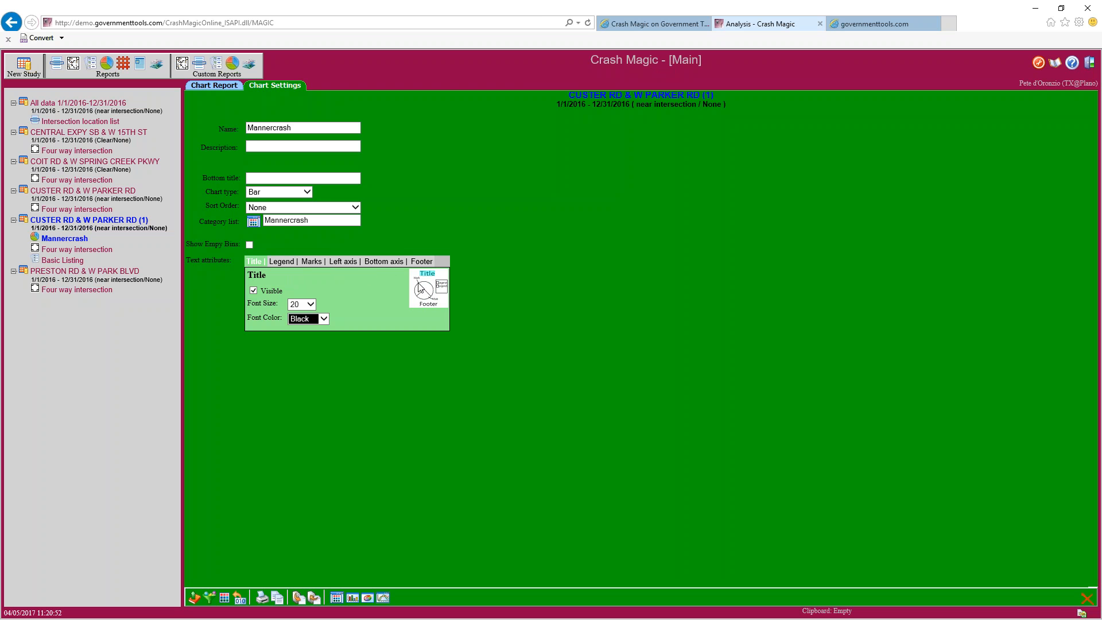
{"action": "left_click", "coordinate": [109, 64]}
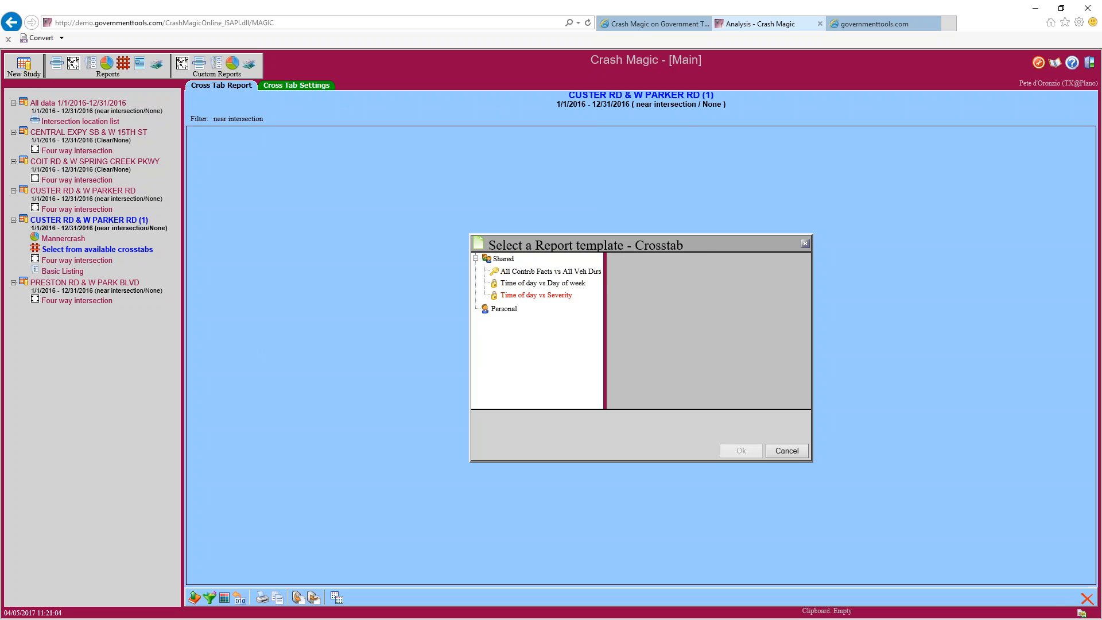
{"action": "left_click", "coordinate": [532, 296]}
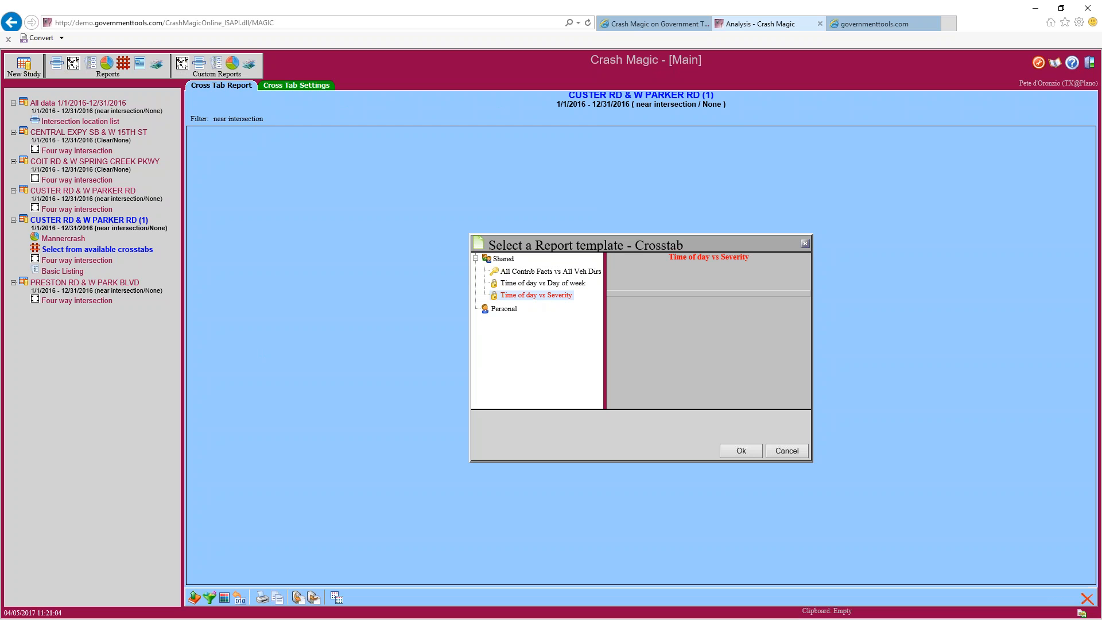
{"action": "left_click", "coordinate": [733, 451]}
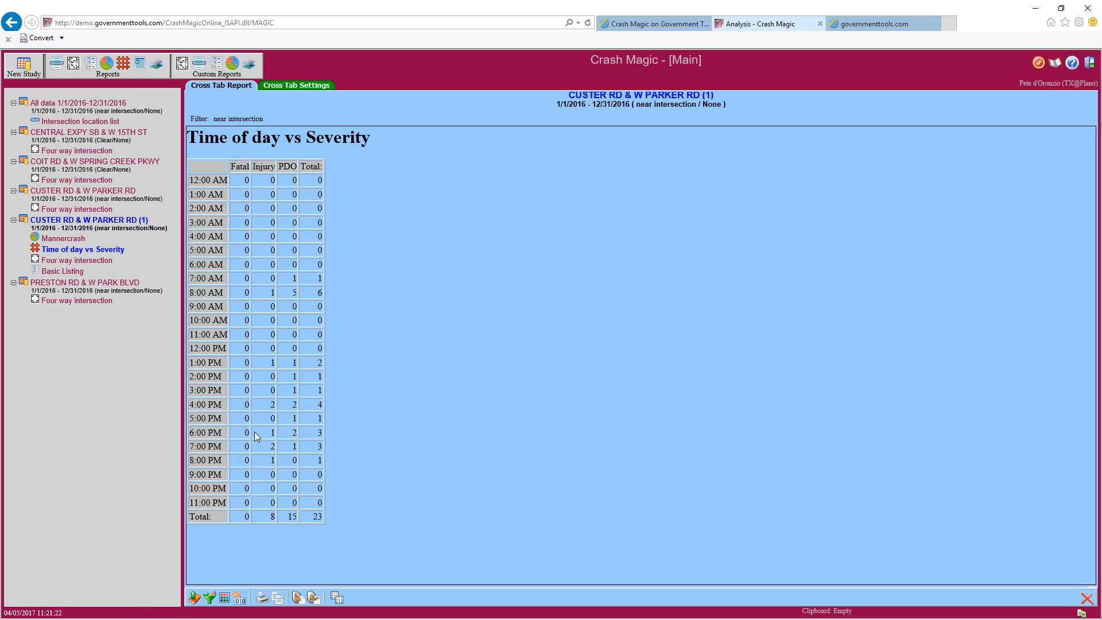
{"action": "double_click", "coordinate": [325, 515]}
Create a new Untitled category set and start editing it
{"action": "left_click", "coordinate": [335, 599]}
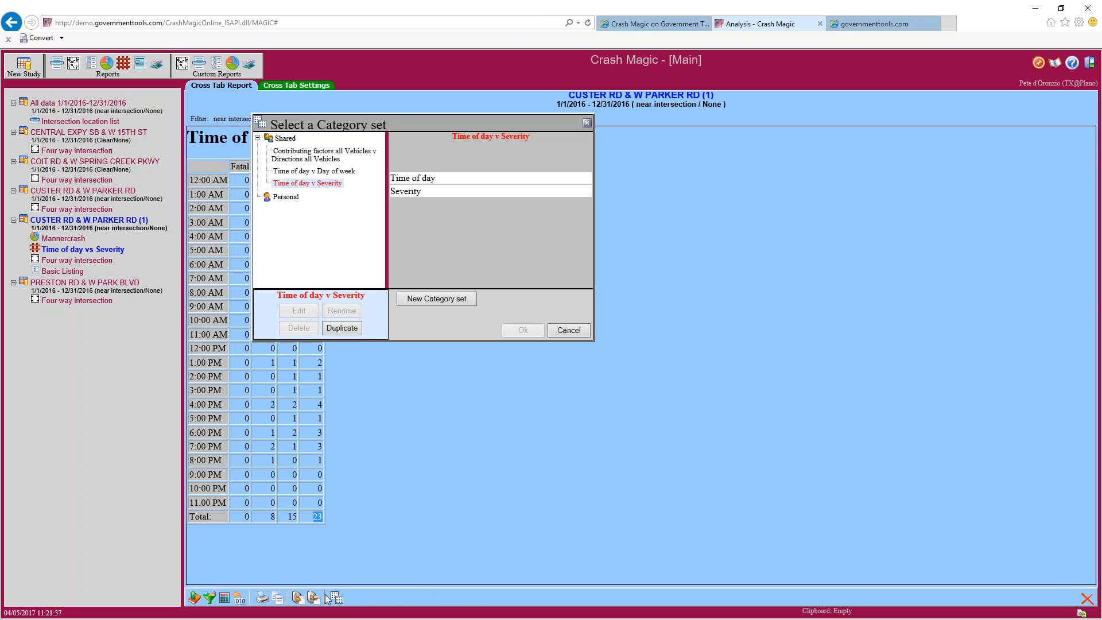
{"action": "left_click", "coordinate": [423, 297]}
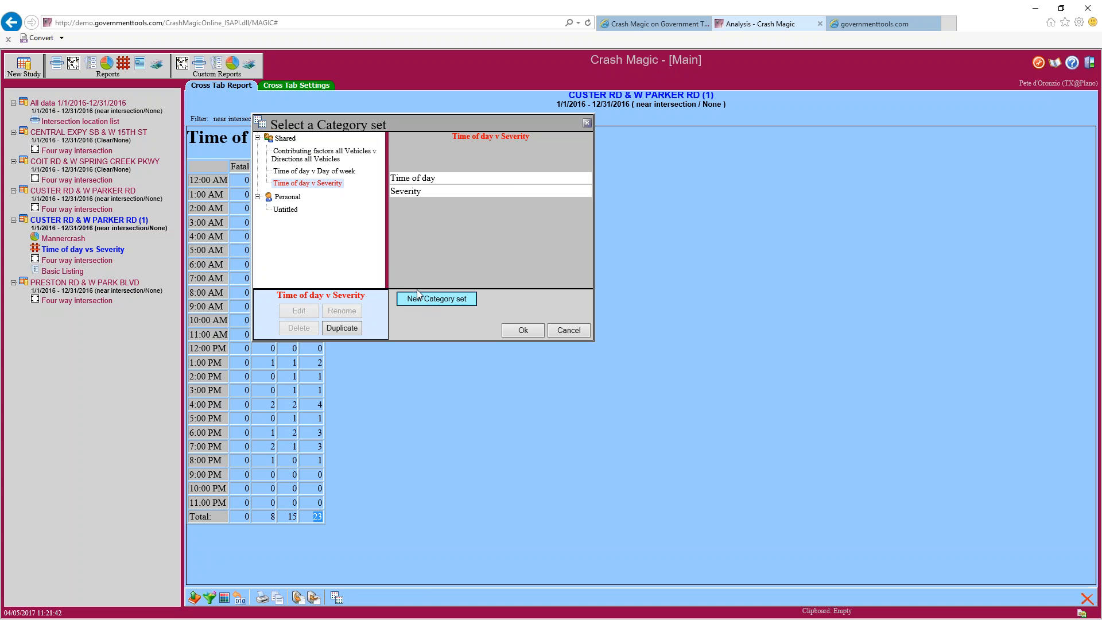
{"action": "left_click", "coordinate": [288, 211]}
{"action": "left_click", "coordinate": [305, 311]}
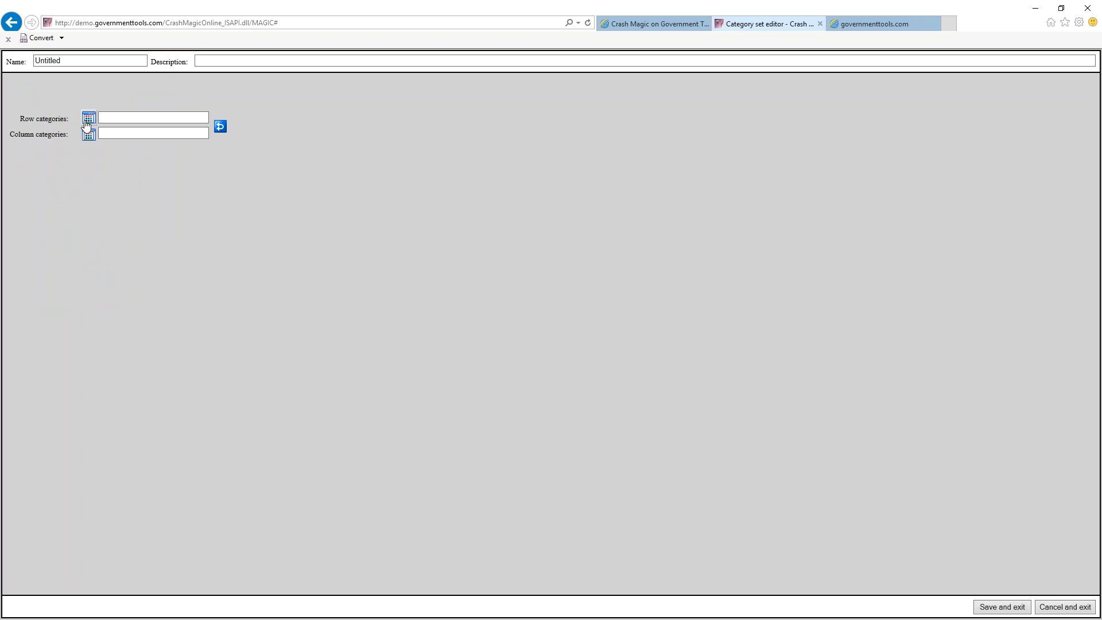
Use Time of day rows and Mannercrash columns, save the set, and apply it
{"action": "left_click", "coordinate": [89, 119]}
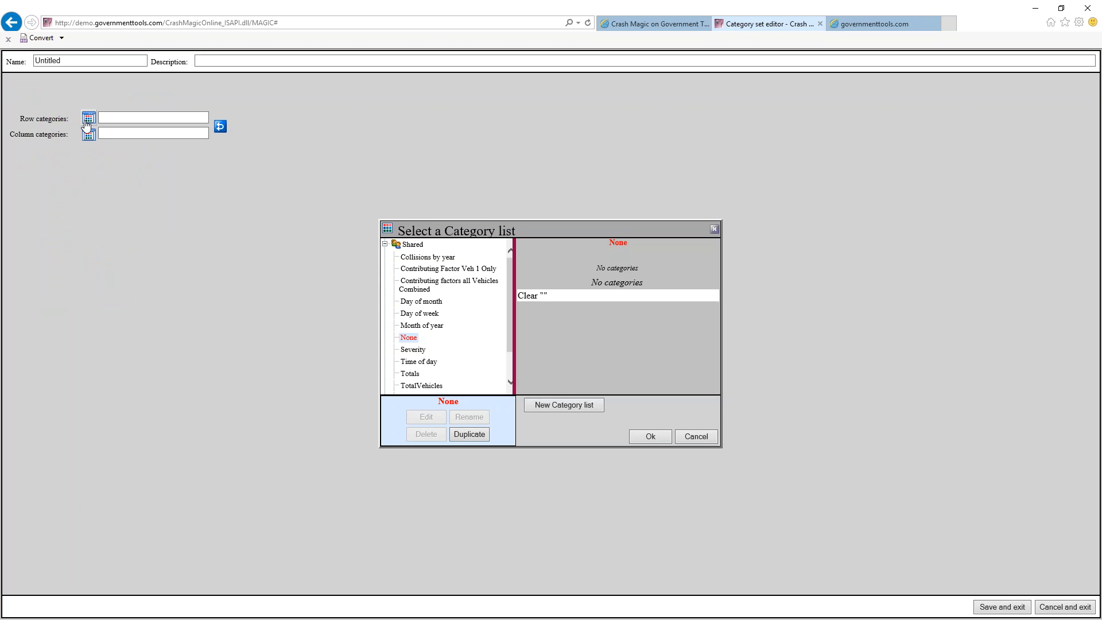
{"action": "left_click", "coordinate": [422, 361]}
{"action": "left_click", "coordinate": [638, 437]}
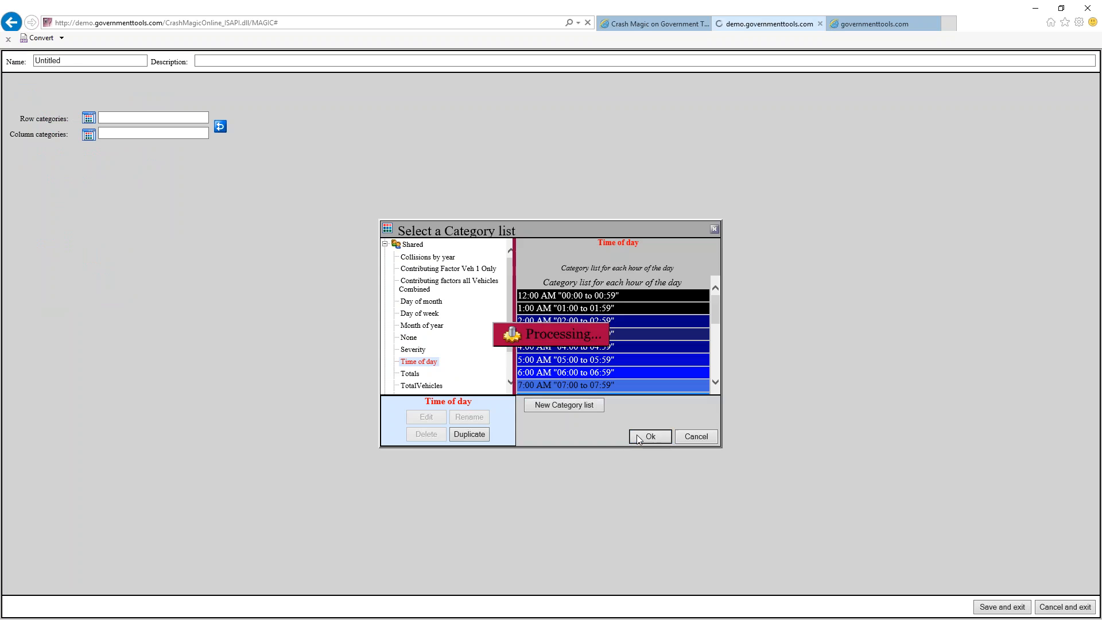
{"action": "left_click", "coordinate": [89, 136]}
{"action": "left_click", "coordinate": [429, 386]}
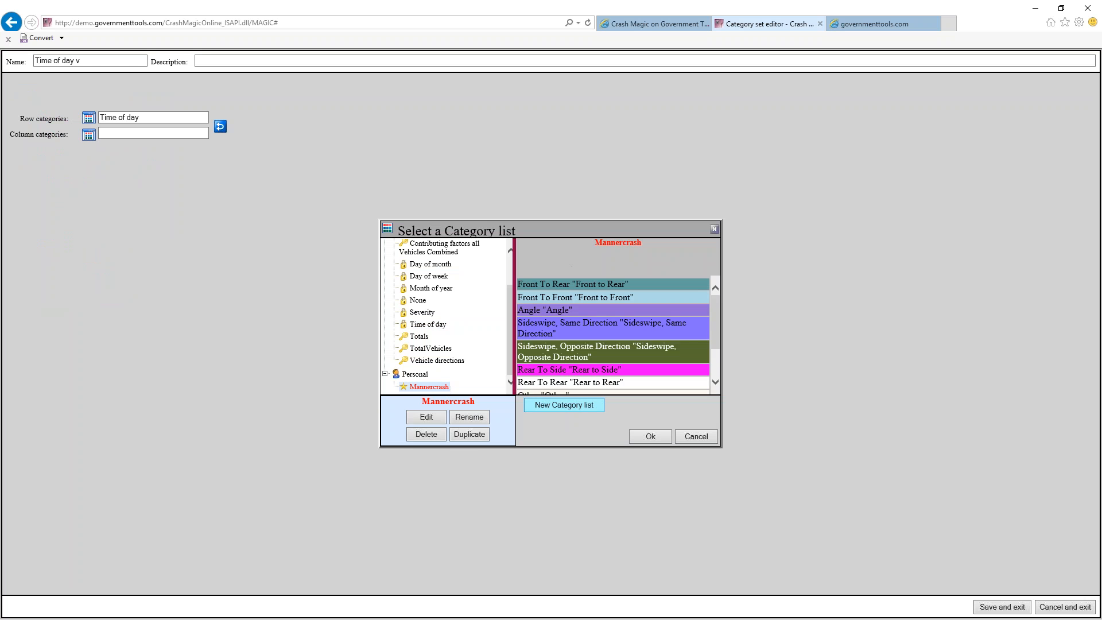
{"action": "left_click", "coordinate": [657, 435]}
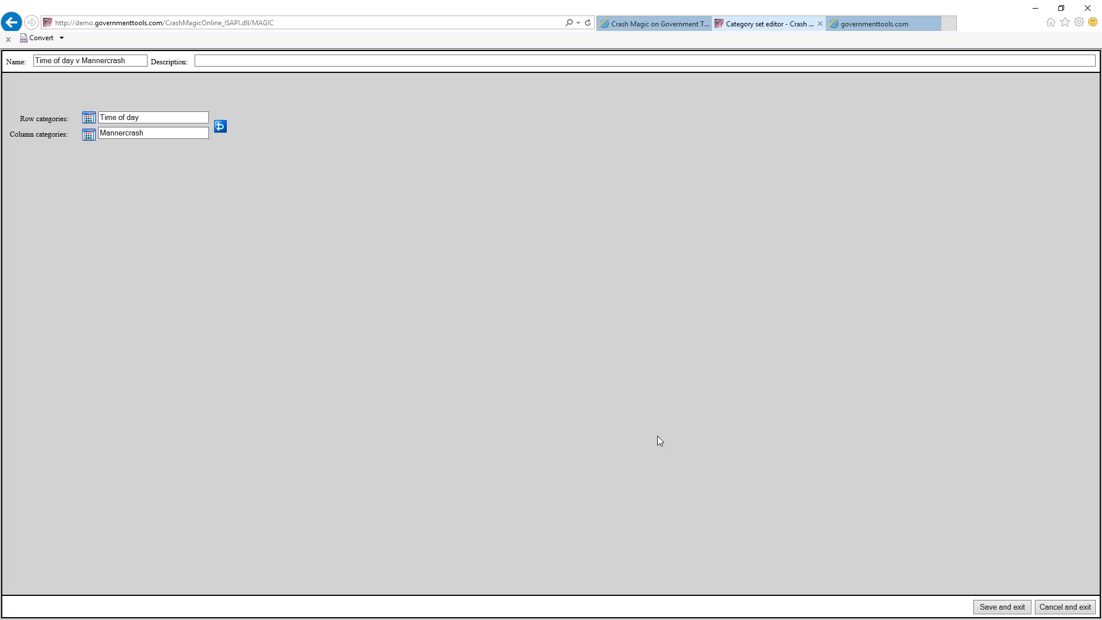
{"action": "left_click", "coordinate": [1001, 607]}
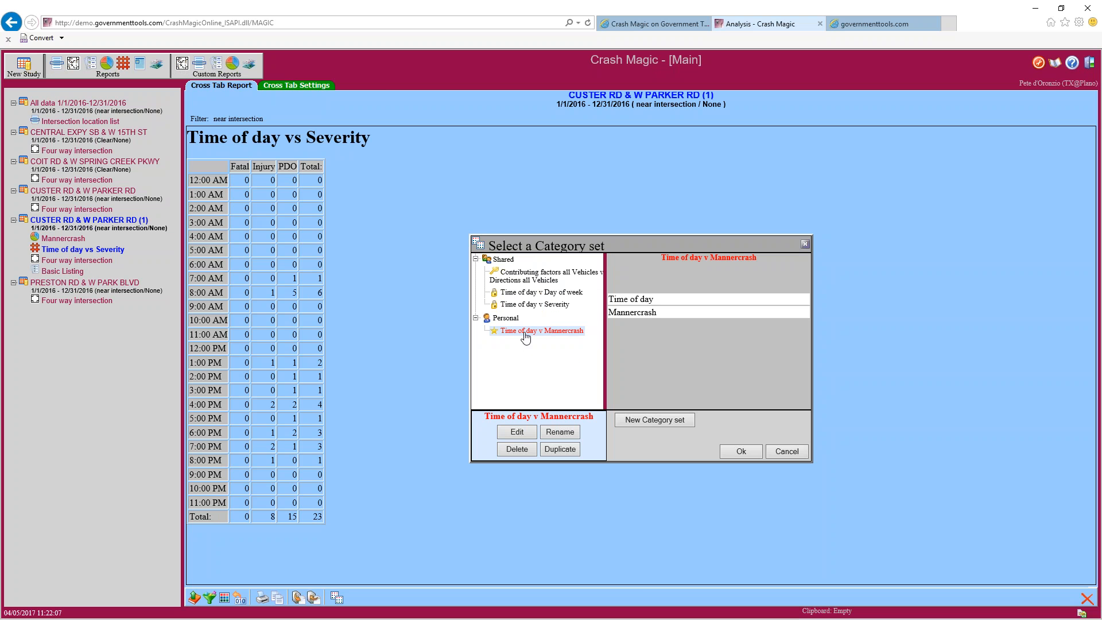
{"action": "left_click", "coordinate": [739, 452]}
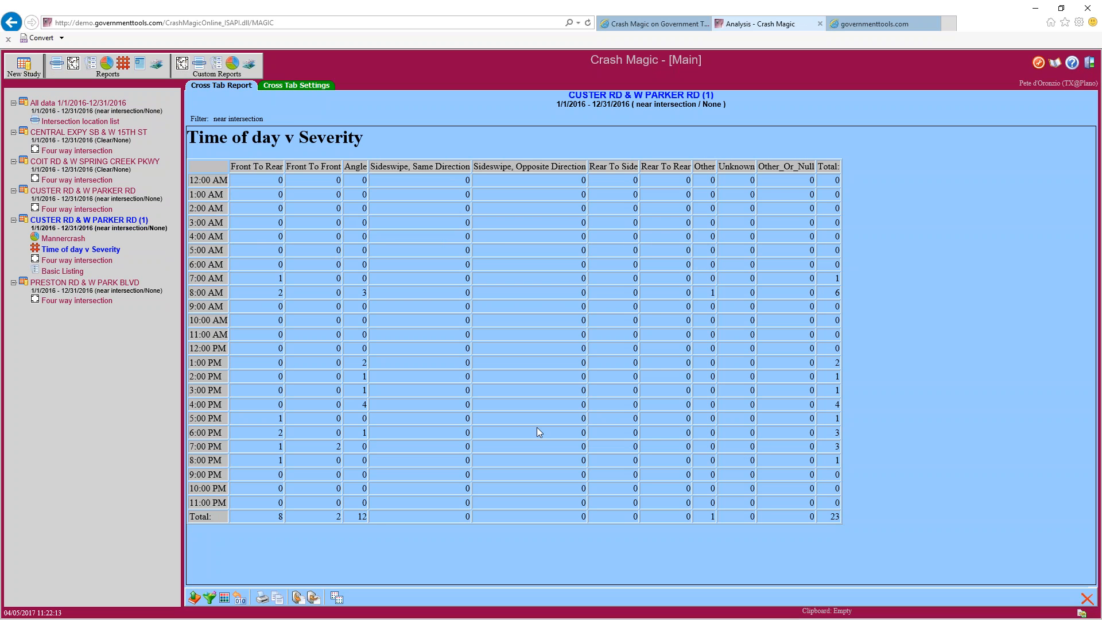
Uncheck Show empty columns in Cross Tab Settings and return to the cross tab report
{"action": "double_click", "coordinate": [832, 516]}
{"action": "left_click", "coordinate": [288, 86]}
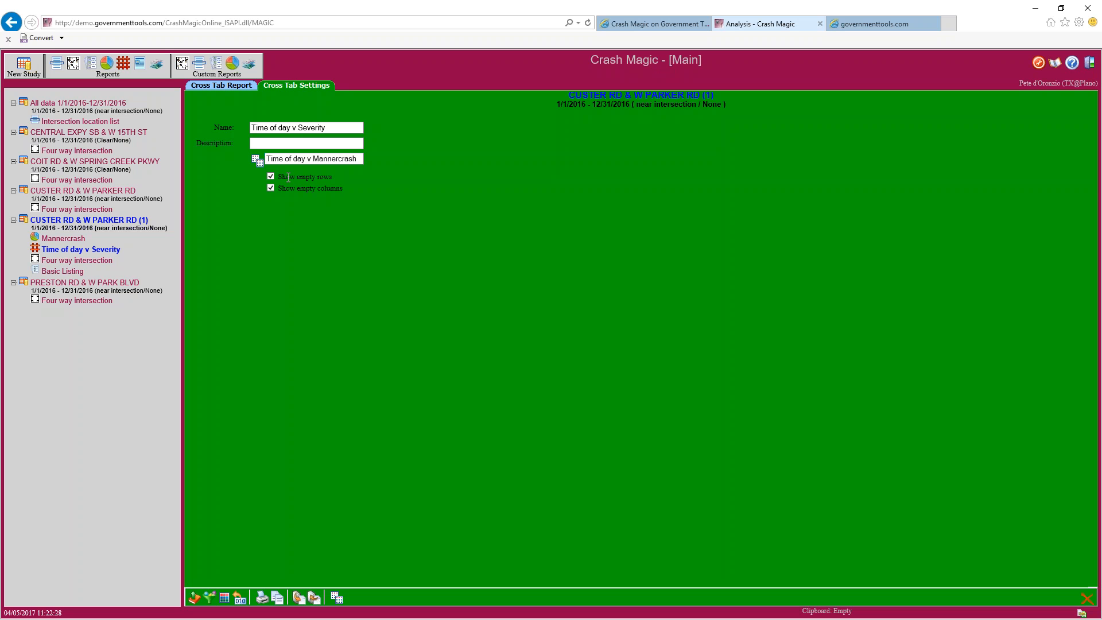
{"action": "left_click_drag", "start_coordinate": [297, 178], "coordinate": [332, 179]}
{"action": "left_click", "coordinate": [234, 86]}
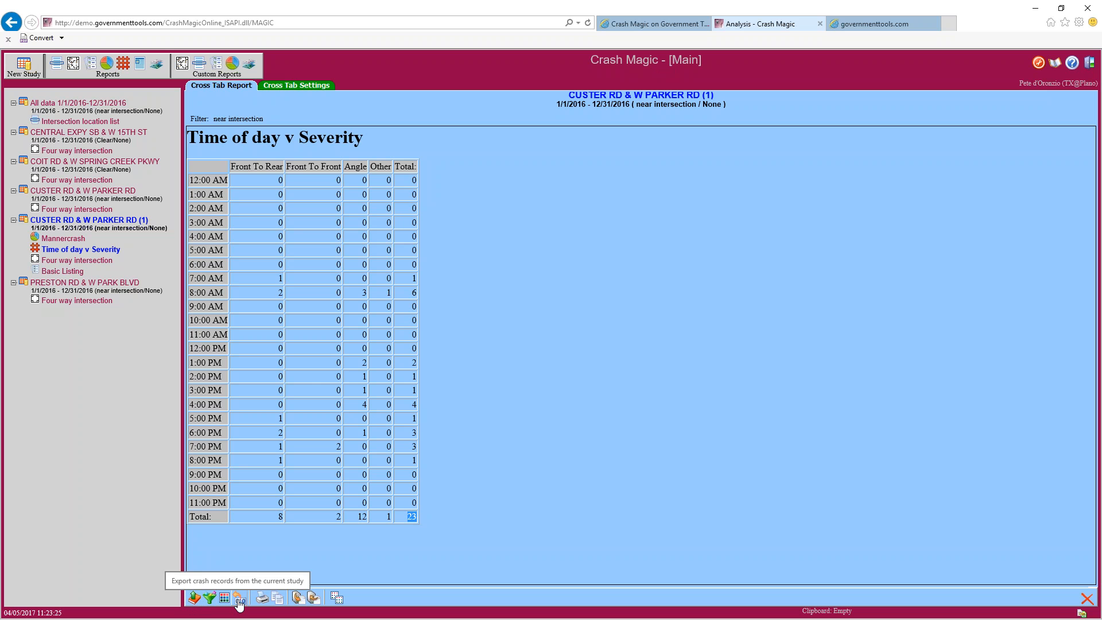
Export the study's crash records with the petes list fields as XLSX and open Export.XLSX
{"action": "left_click", "coordinate": [238, 600]}
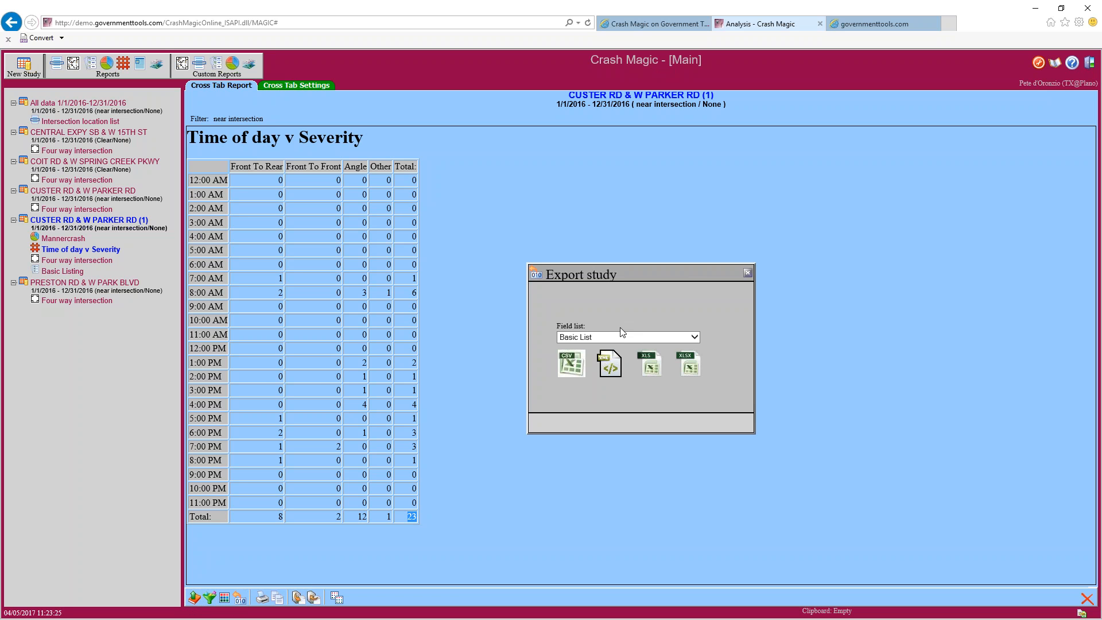
{"action": "left_click", "coordinate": [620, 334]}
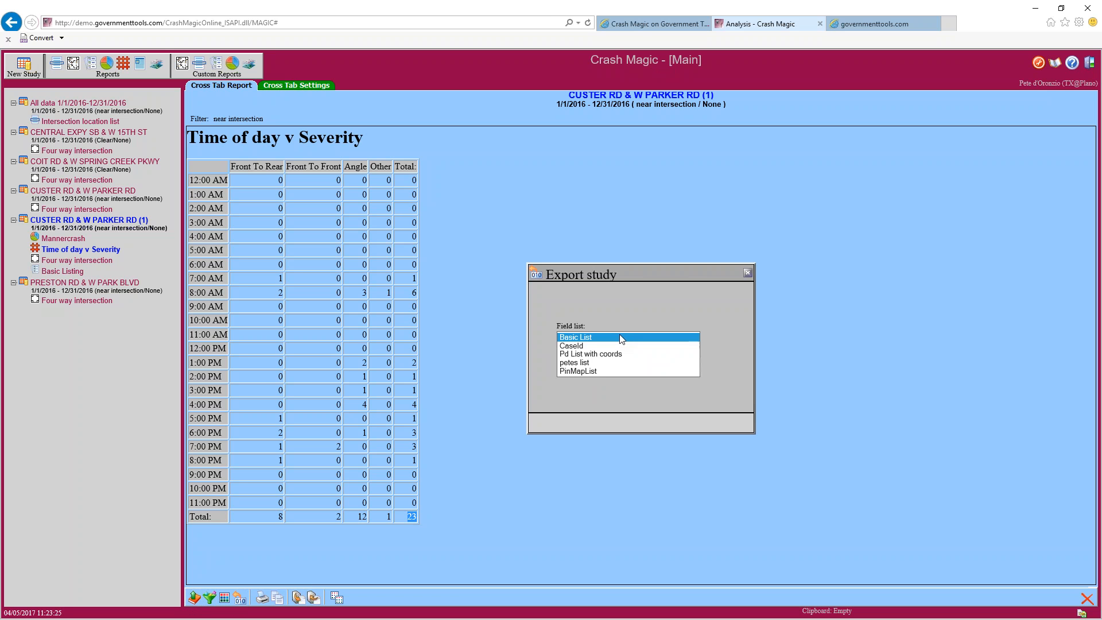
{"action": "left_click", "coordinate": [591, 363]}
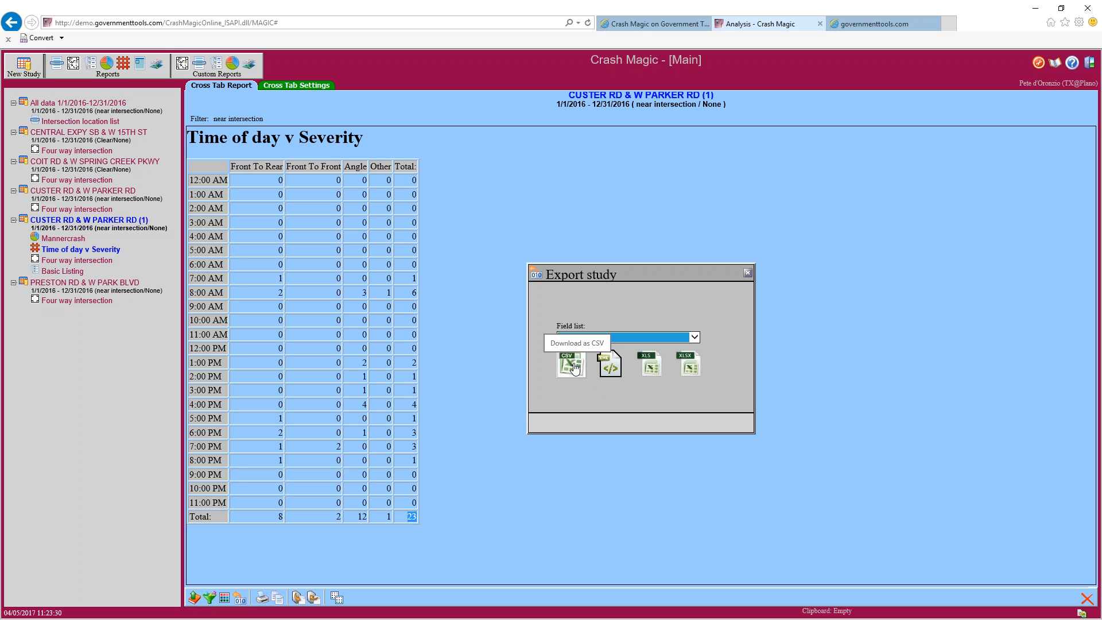
{"action": "left_click", "coordinate": [690, 376]}
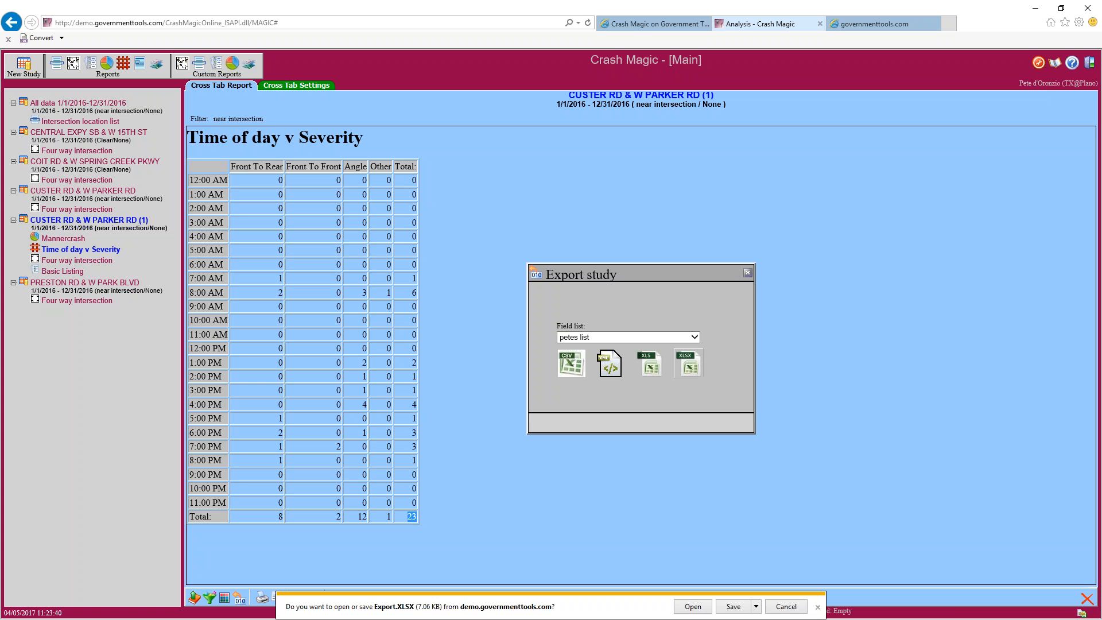
{"action": "left_click", "coordinate": [692, 607]}
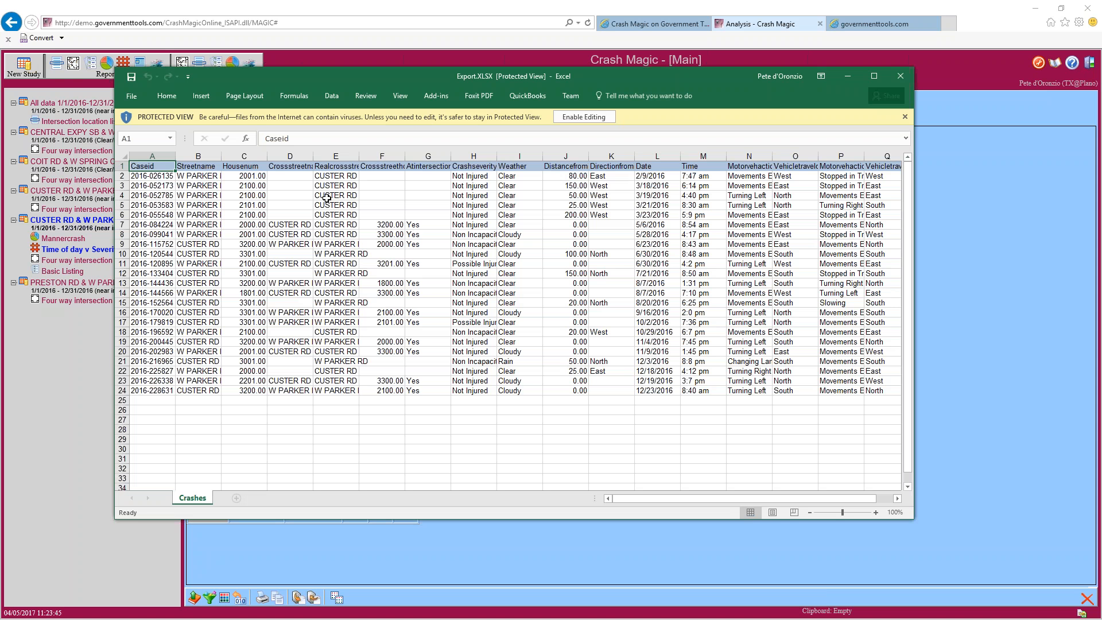
Autofit every column of the Crashes sheet, scroll across the 23 records, and close Excel
{"action": "left_click_drag", "start_coordinate": [913, 331], "coordinate": [1032, 332]}
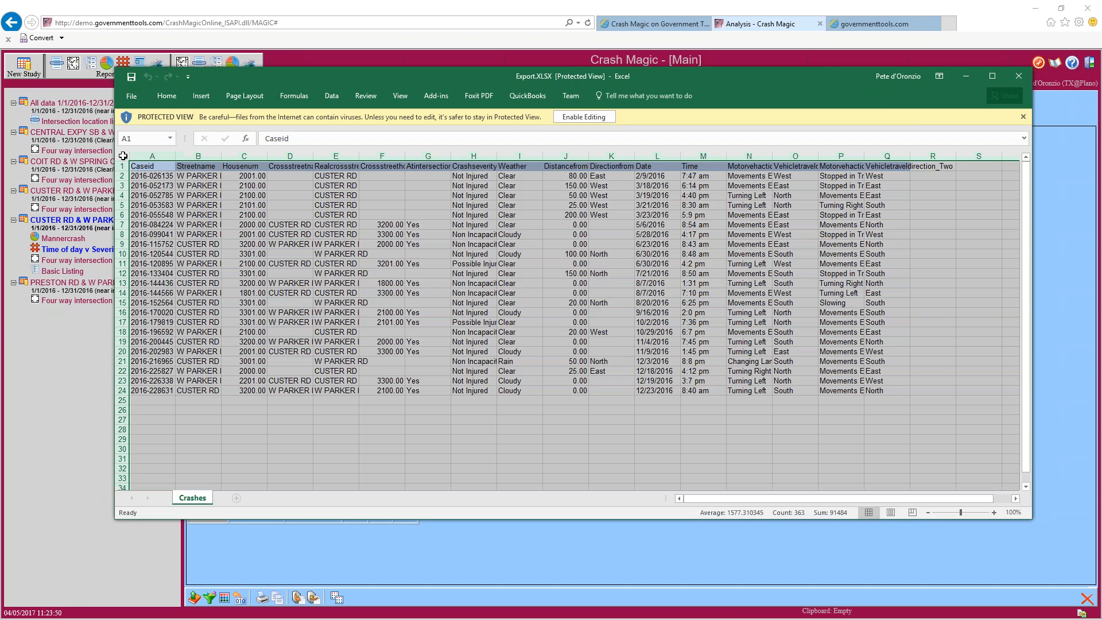
{"action": "left_click", "coordinate": [124, 155]}
{"action": "double_click", "coordinate": [175, 156]}
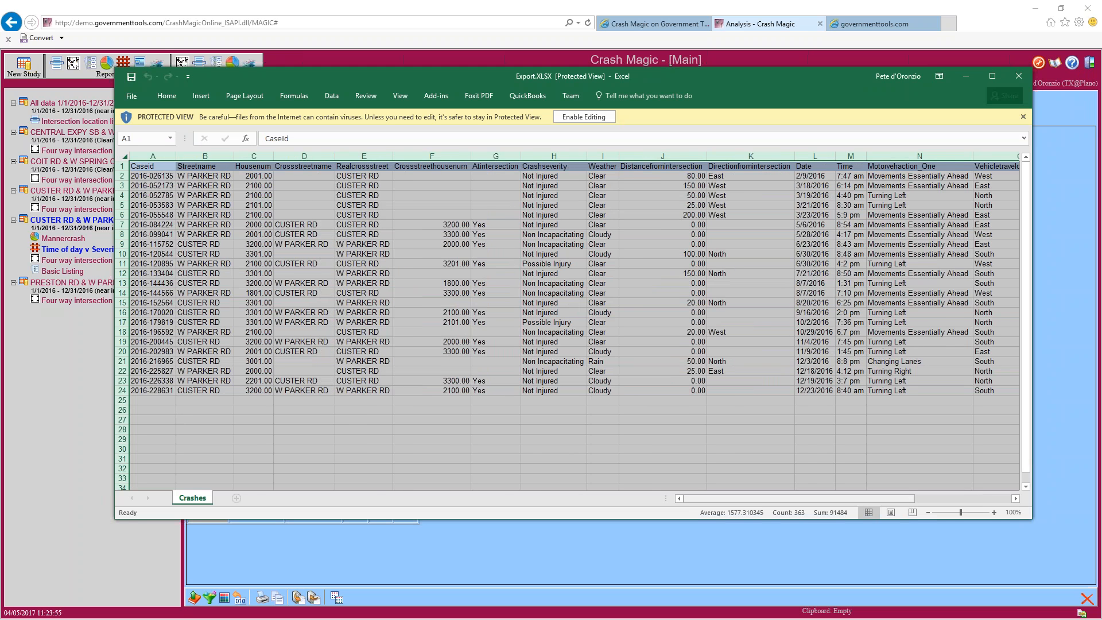
{"action": "left_click_drag", "start_coordinate": [712, 499], "coordinate": [818, 499]}
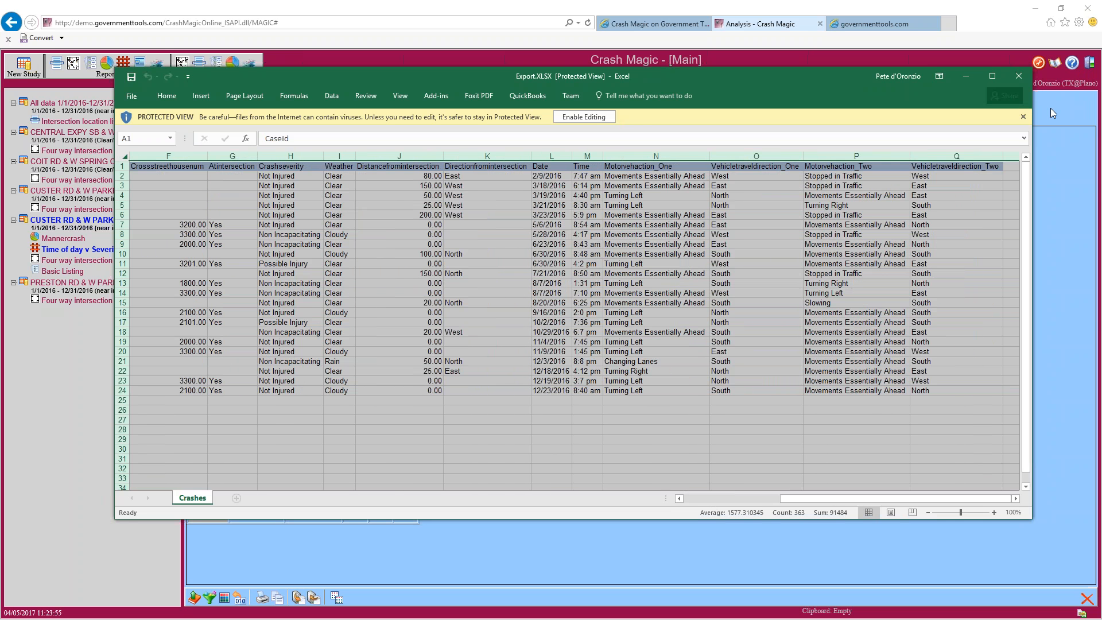
{"action": "left_click", "coordinate": [1020, 82]}
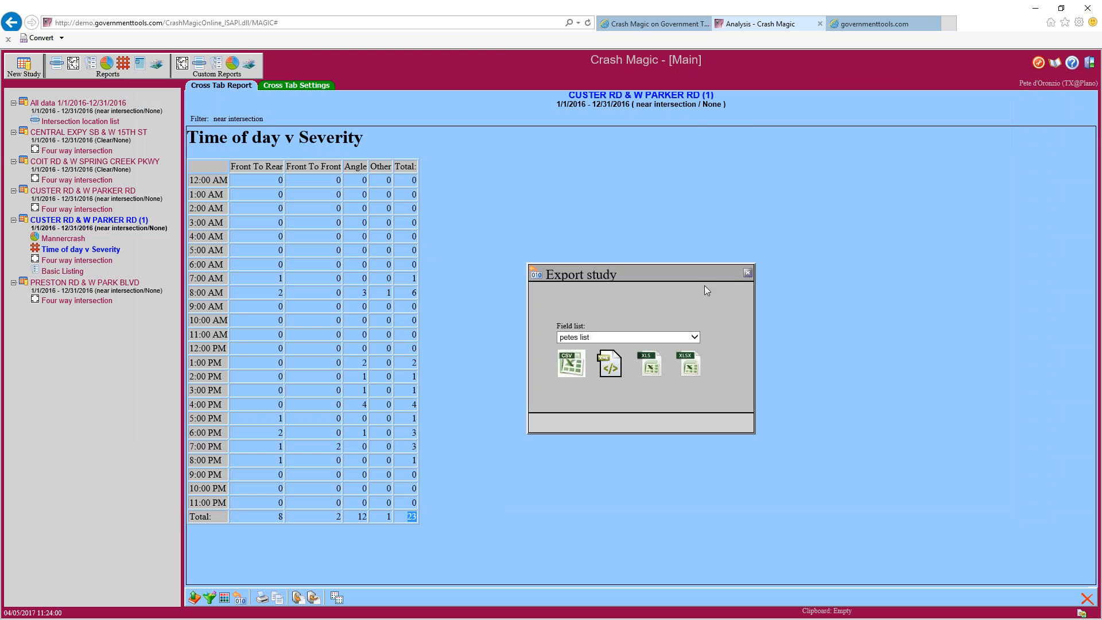
Export the all-data Intersection location list as LocationList.csv and open it in Excel
{"action": "left_click", "coordinate": [747, 273]}
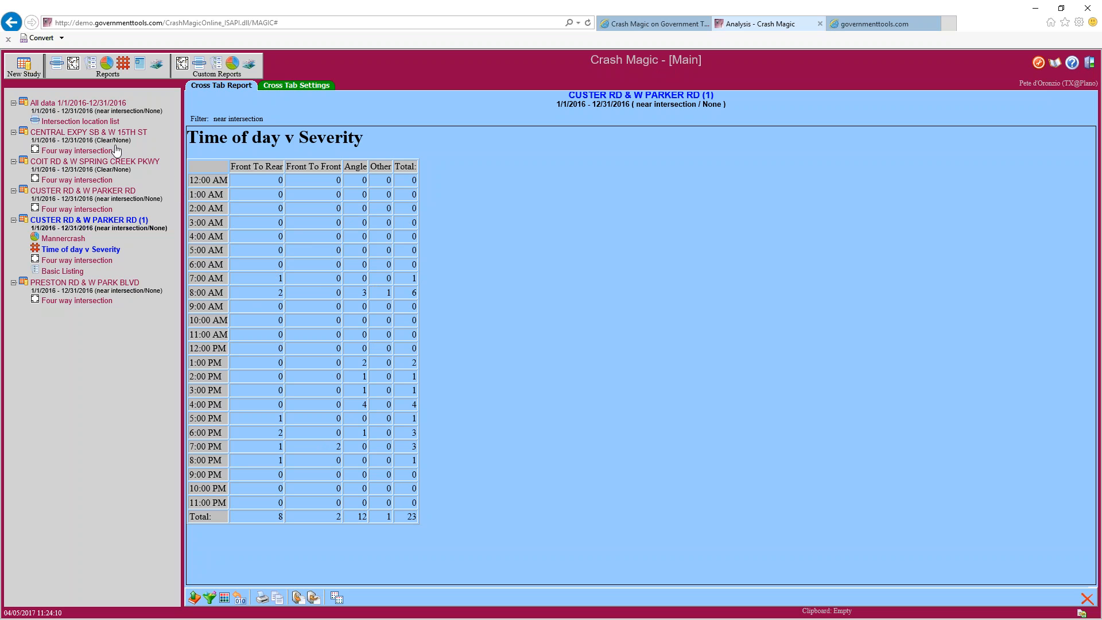
{"action": "left_click", "coordinate": [86, 123]}
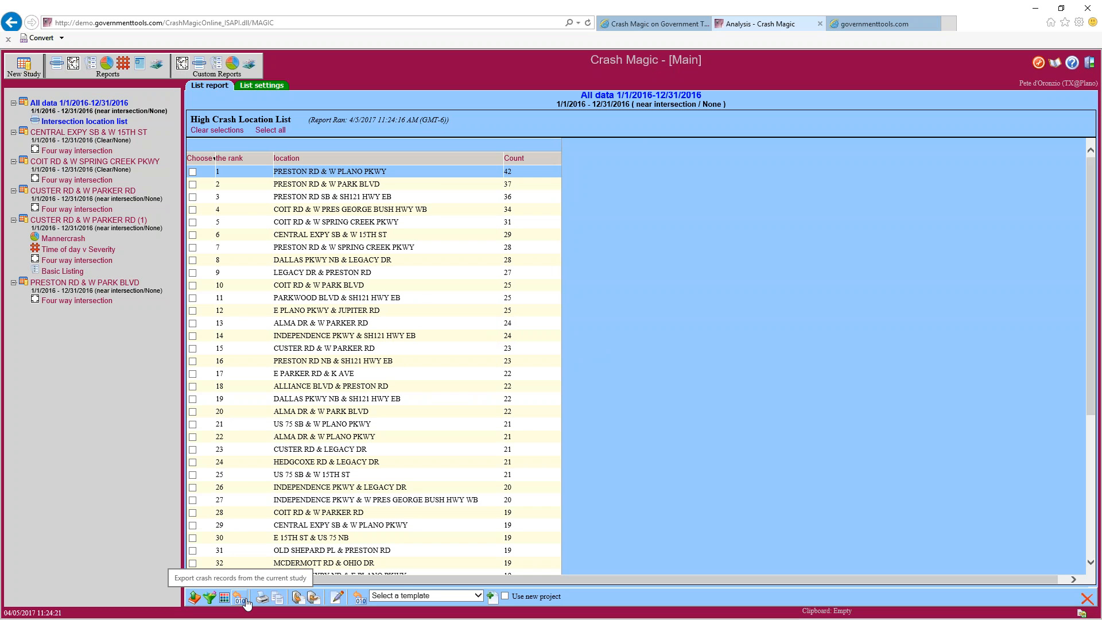
{"action": "left_click", "coordinate": [360, 599]}
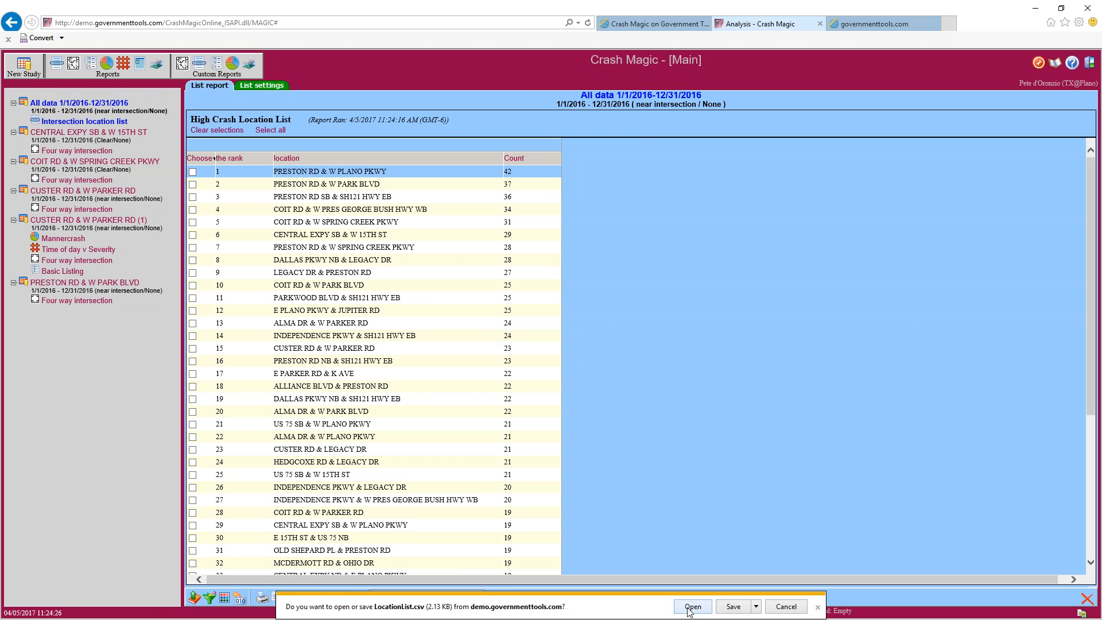
{"action": "left_click", "coordinate": [691, 608]}
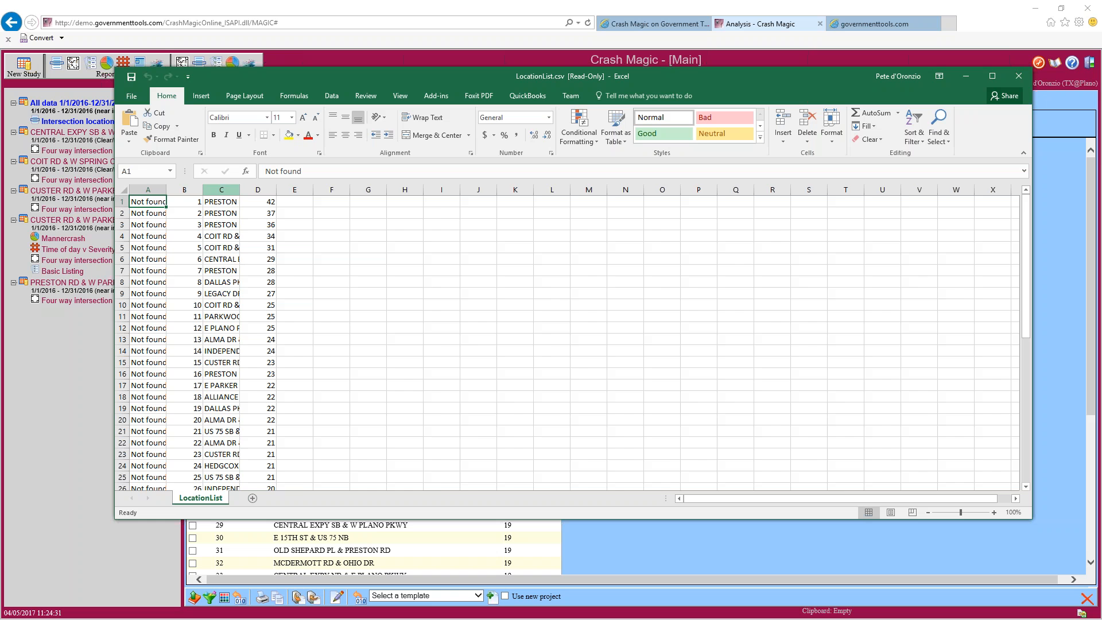
Widen column C to show full intersection names, then close LocationList.csv without saving
{"action": "double_click", "coordinate": [240, 190]}
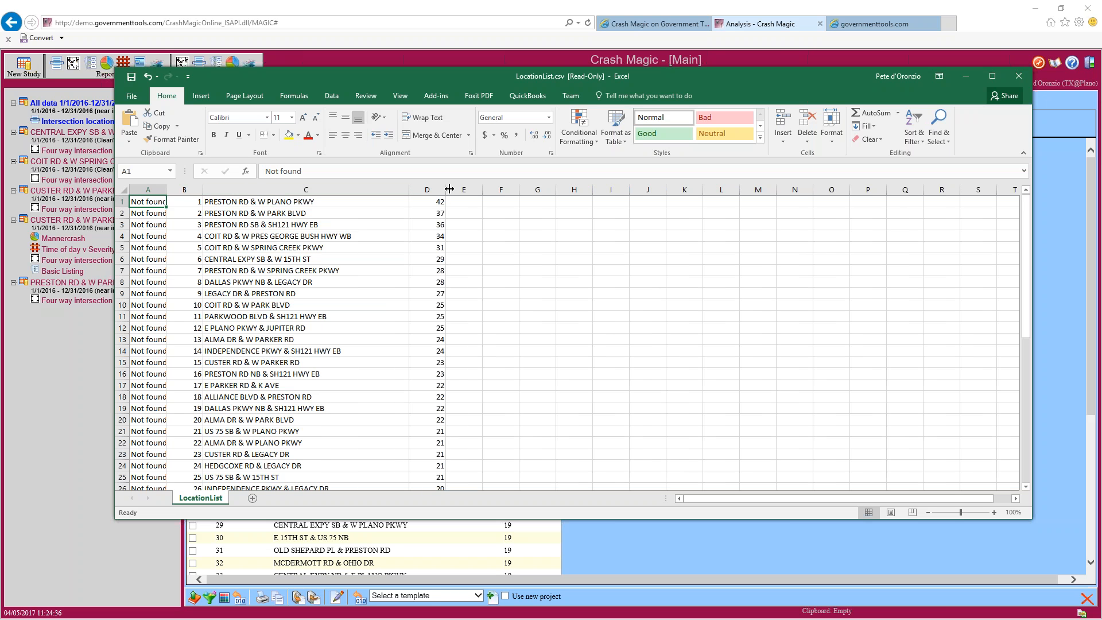
{"action": "left_click", "coordinate": [1016, 83]}
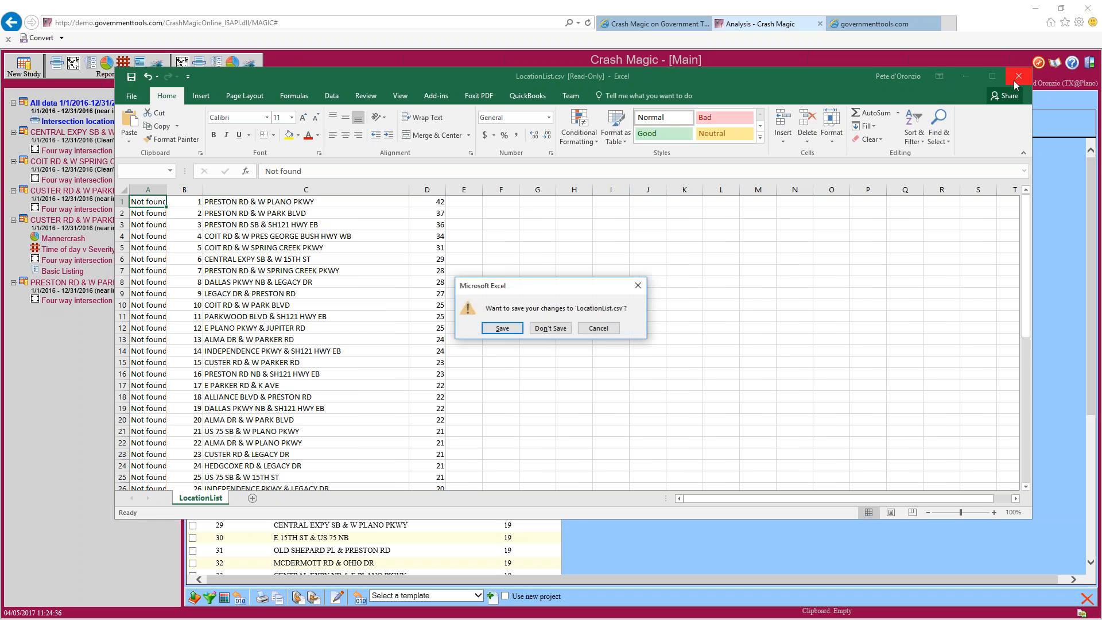
{"action": "left_click", "coordinate": [547, 329]}
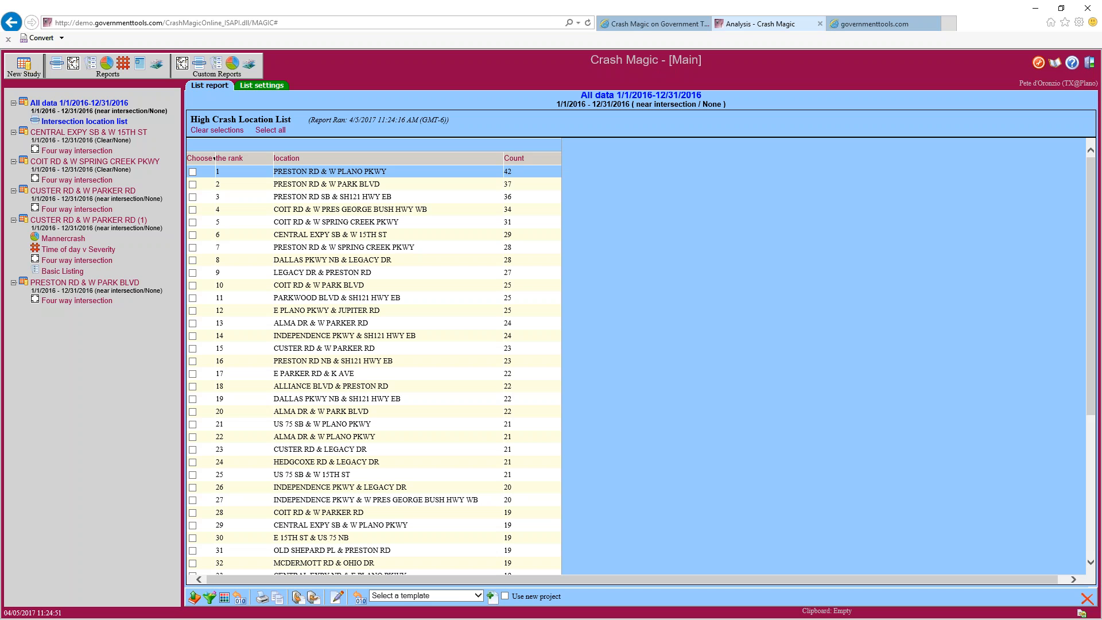
Select the CUSTER RD & W PARKER RD (1) study and open its Mannercrash bar chart report
{"action": "left_click", "coordinate": [109, 221]}
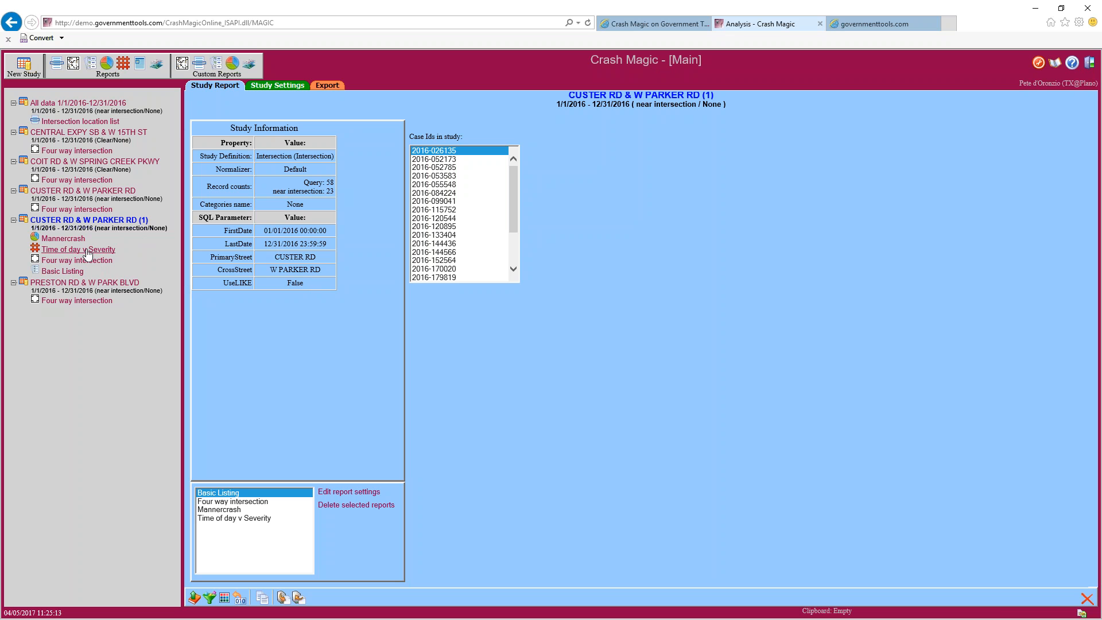
{"action": "left_click", "coordinate": [73, 239]}
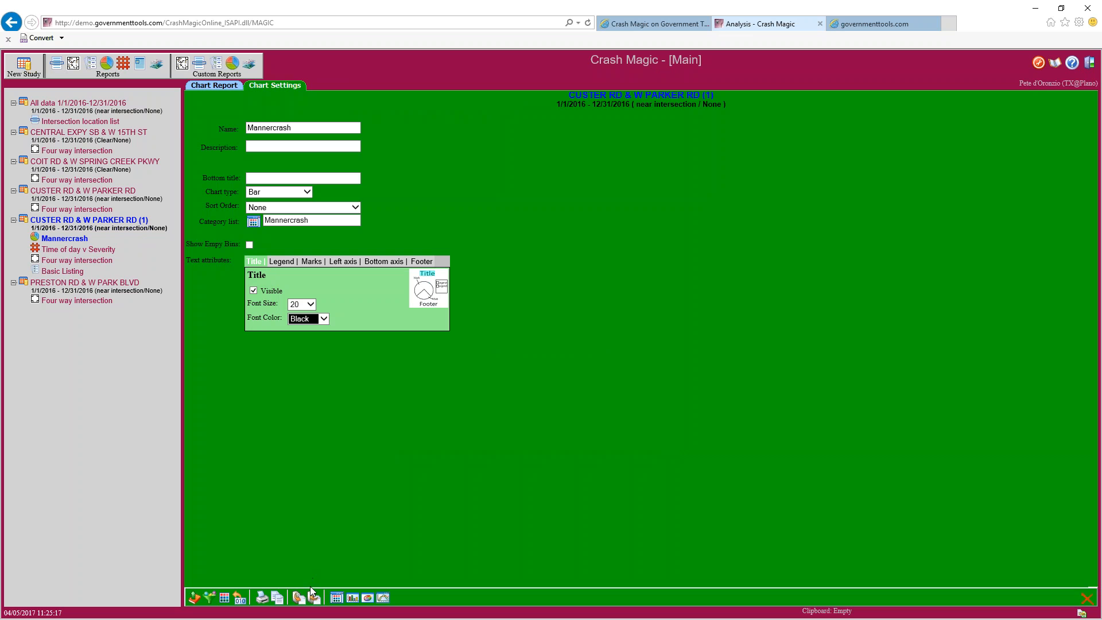
Print the 23-crash Mannercrash chart to PDF using the Default.chart layout
{"action": "left_click", "coordinate": [261, 599]}
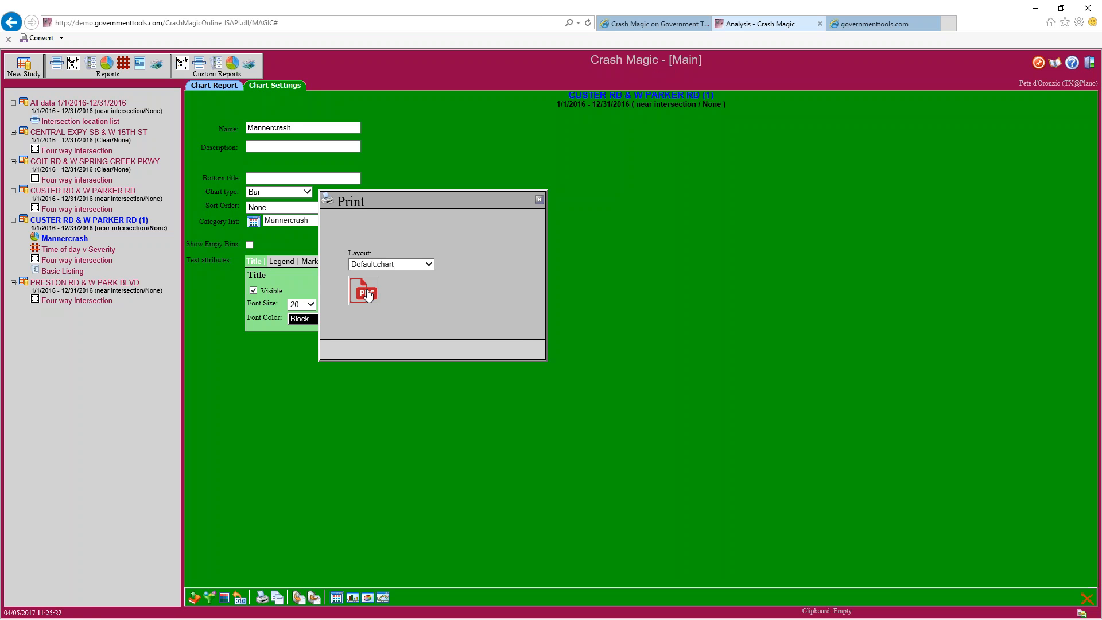
{"action": "left_click", "coordinate": [368, 296]}
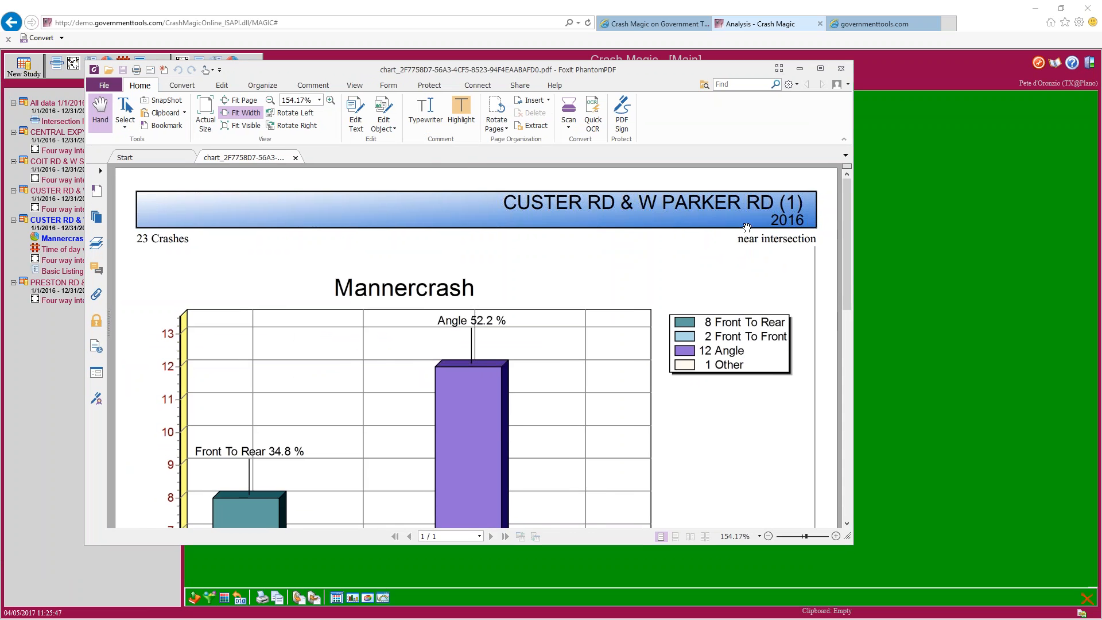
{"action": "left_click_drag", "start_coordinate": [847, 226], "coordinate": [847, 348]}
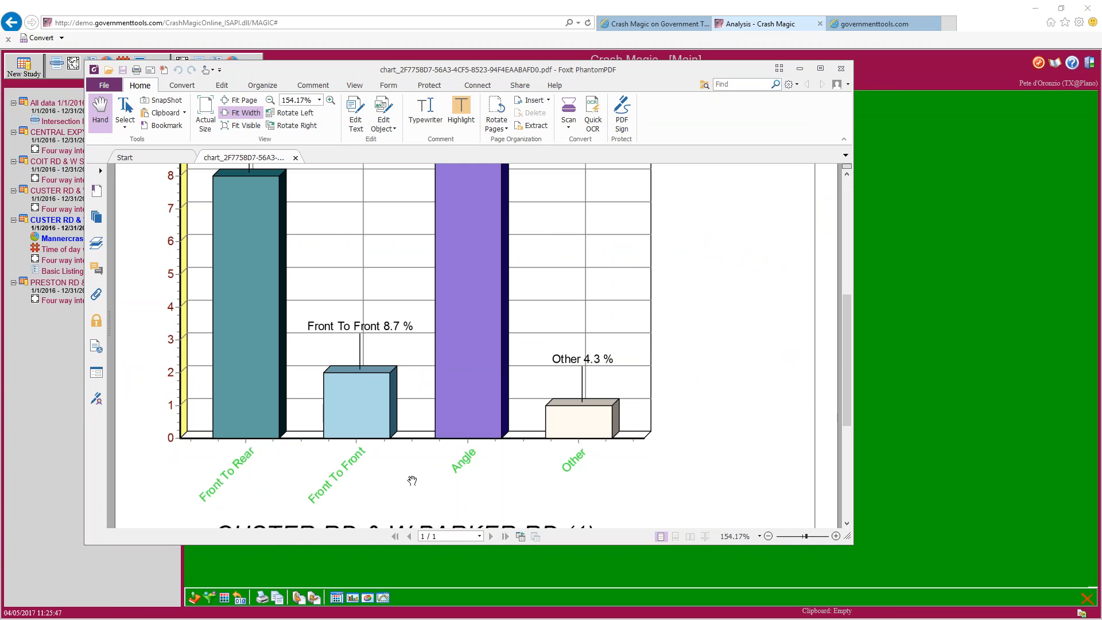
Zoom out the Mannercrash PDF until the whole page, with Angle at 52.2%, fits
{"action": "left_click", "coordinate": [768, 536]}
{"action": "left_click", "coordinate": [768, 536]}
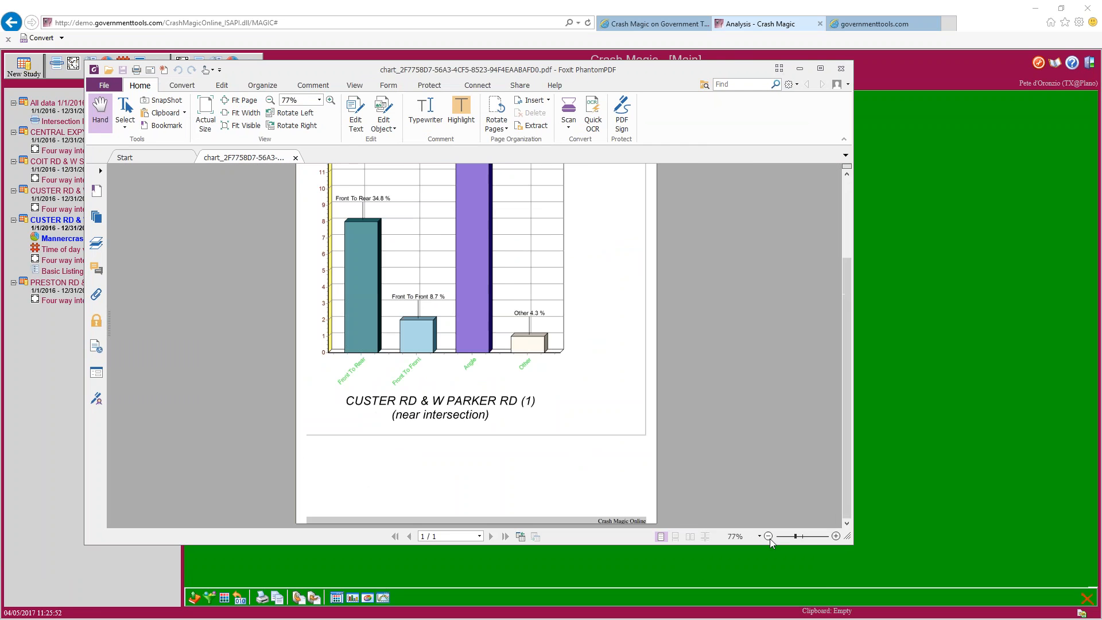
{"action": "left_click", "coordinate": [768, 536]}
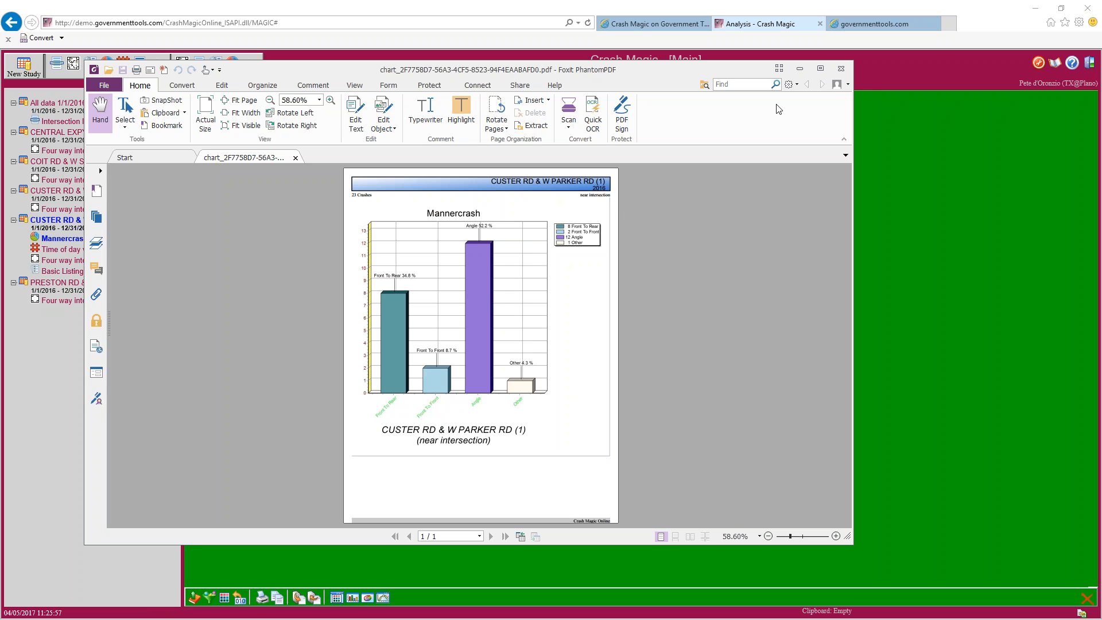
Close the PDF and print options, and cancel the layout template dialog to return to the Study Report
{"action": "left_click", "coordinate": [841, 70]}
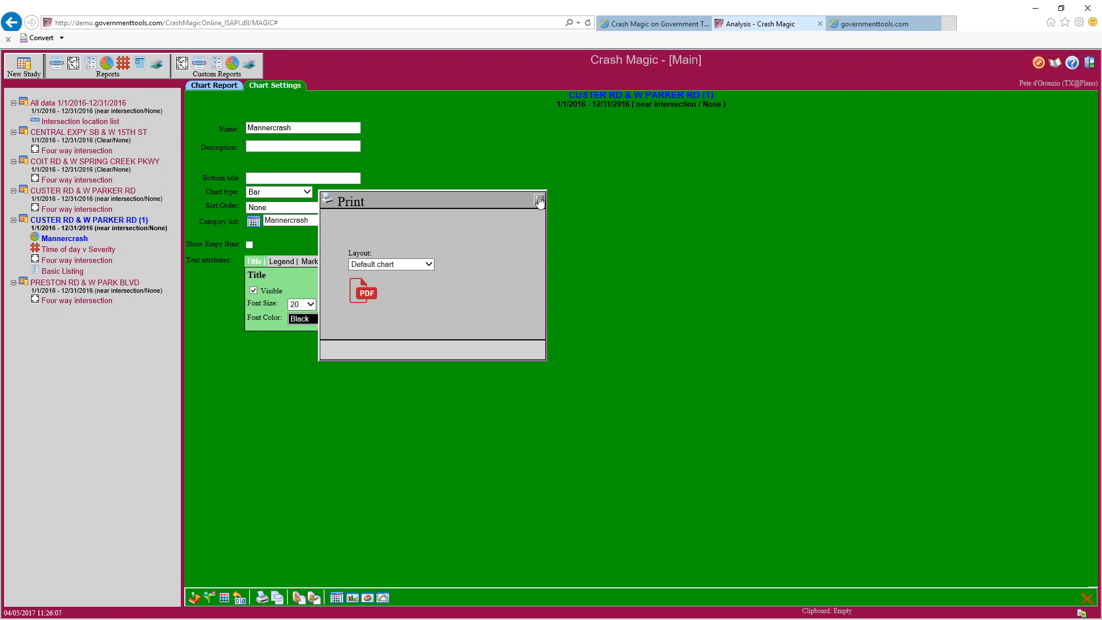
{"action": "left_click", "coordinate": [539, 199]}
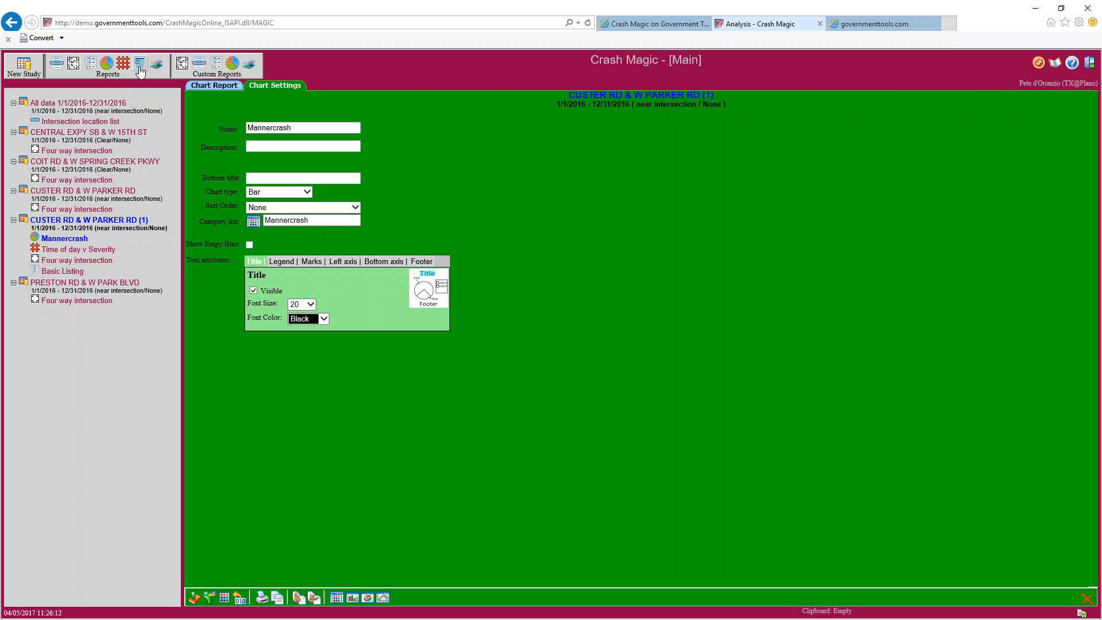
{"action": "left_click", "coordinate": [140, 66]}
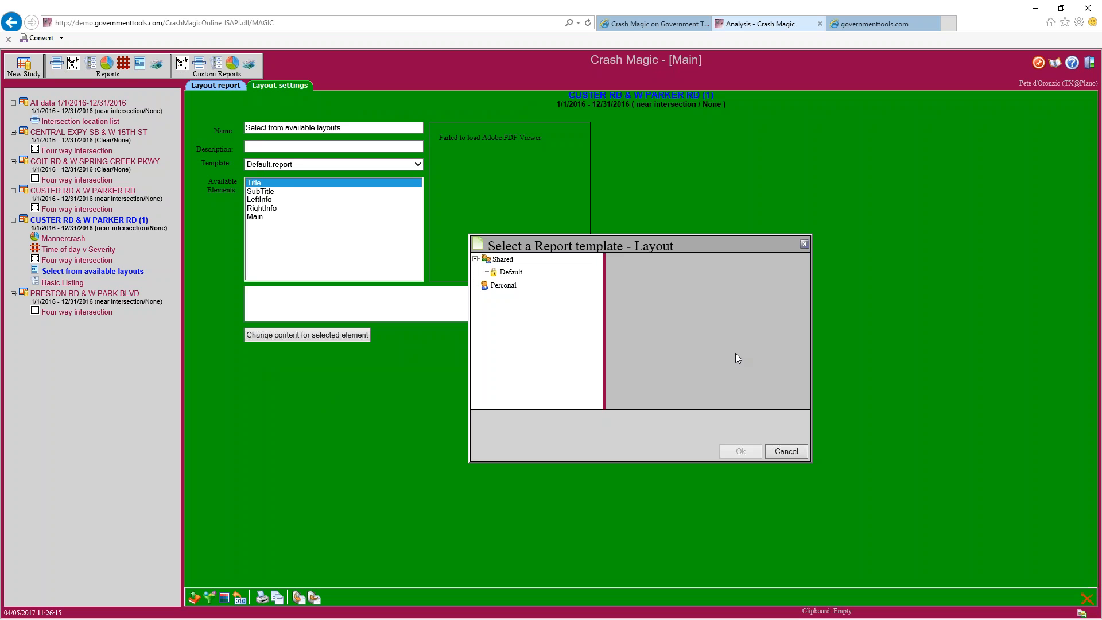
{"action": "left_click", "coordinate": [785, 451]}
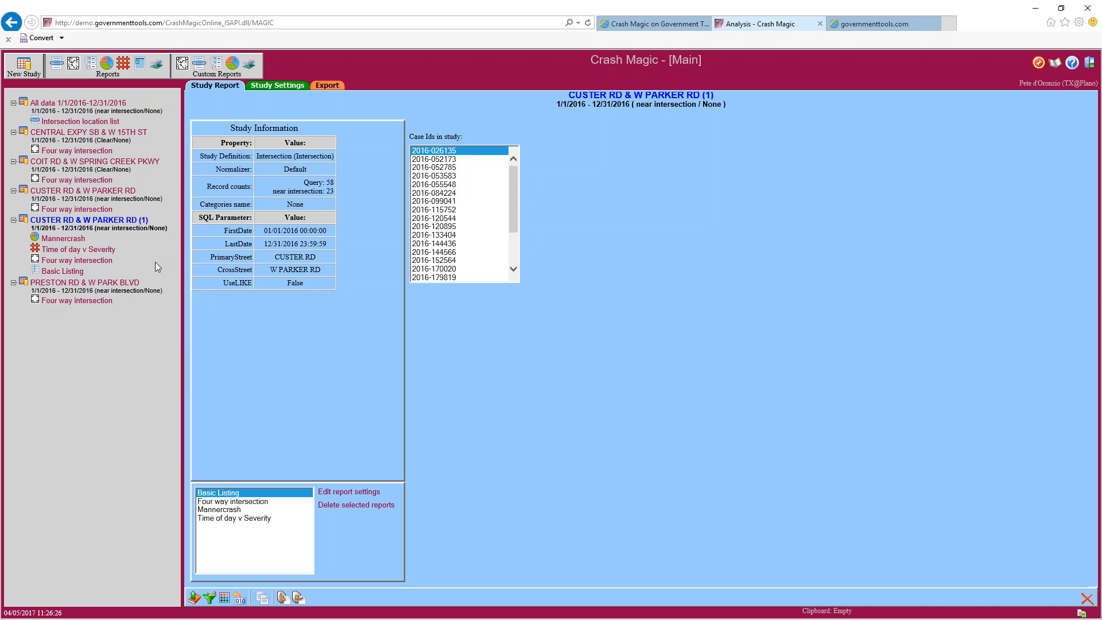
Add a Pin Map report to the study from the Pin Map template
{"action": "left_click", "coordinate": [159, 70]}
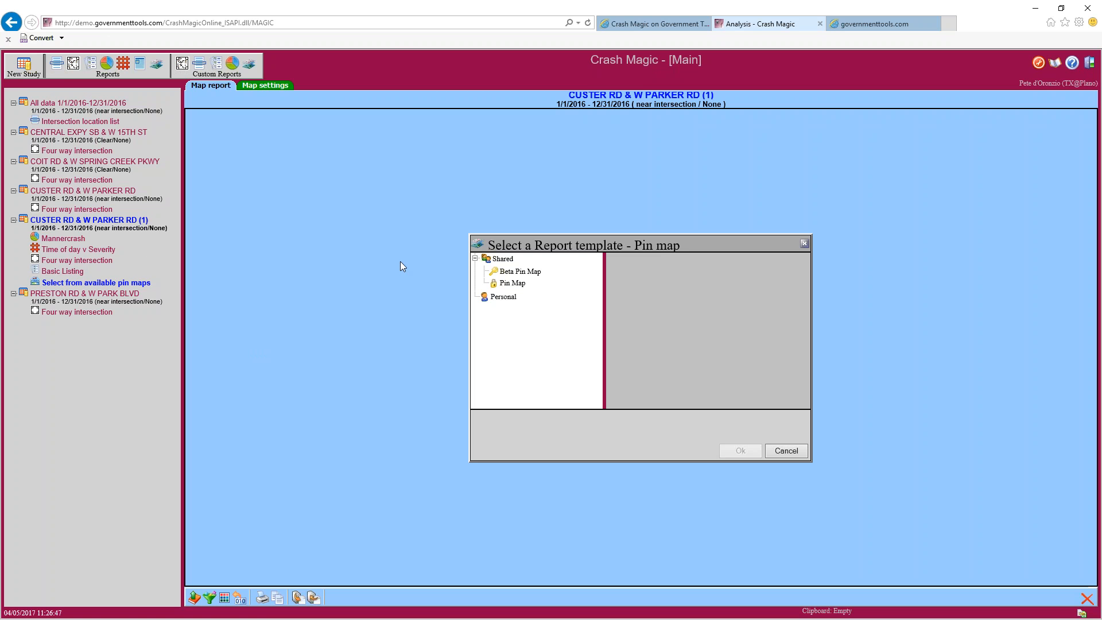
{"action": "left_click", "coordinate": [516, 283]}
{"action": "left_click", "coordinate": [725, 451]}
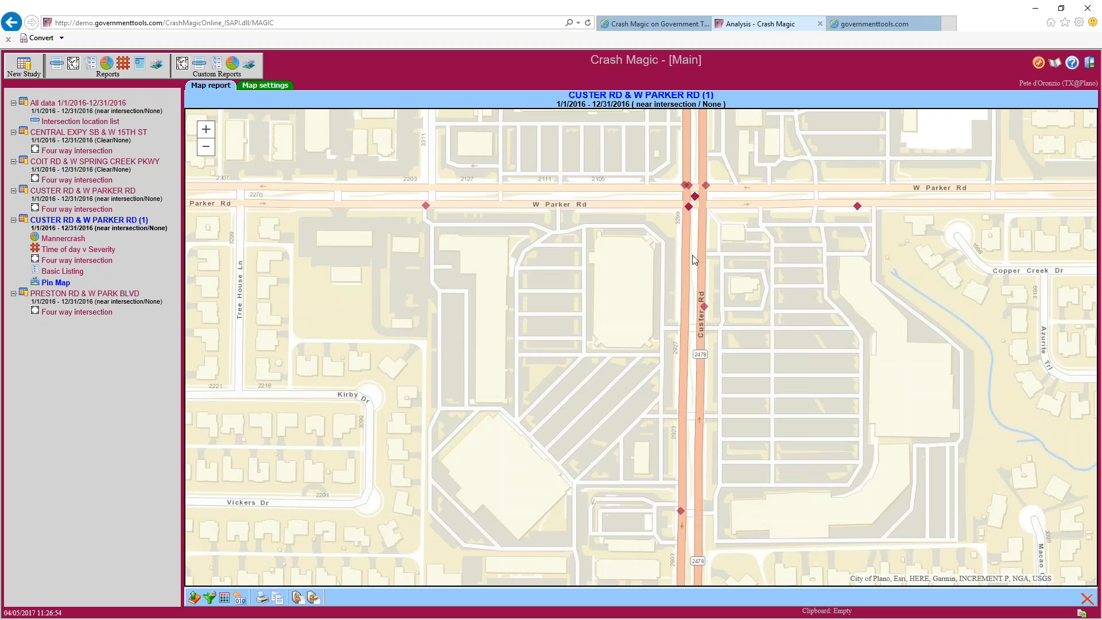
Inspect the crash east on W Parker Rd, selecting its Googlemap link, and open Map settings
{"action": "left_click_drag", "start_coordinate": [693, 255], "coordinate": [540, 275]}
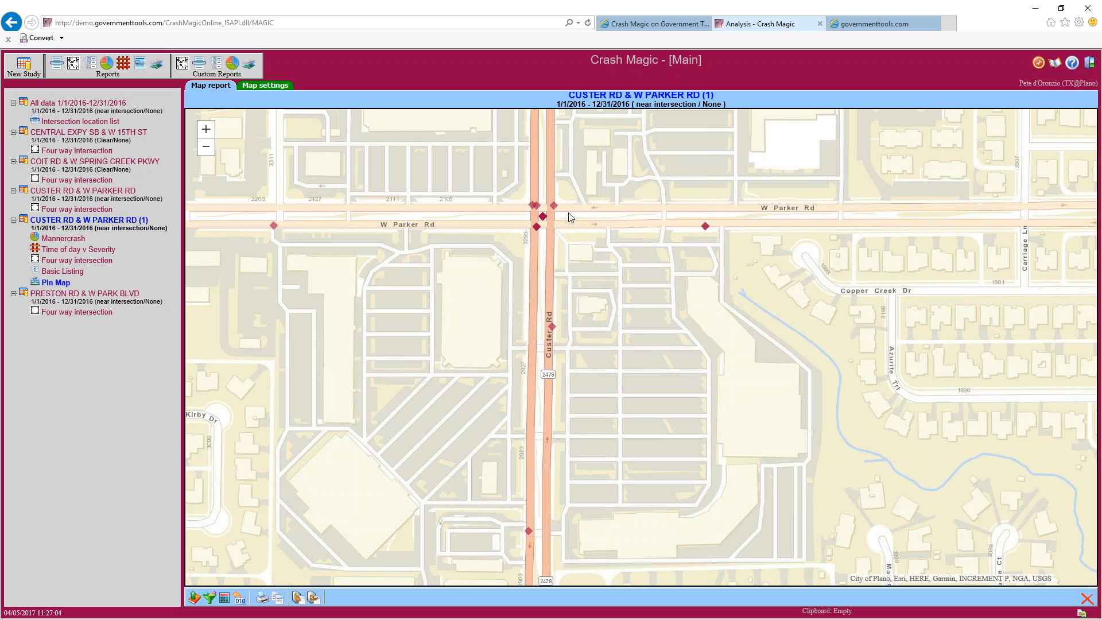
{"action": "left_click", "coordinate": [705, 226]}
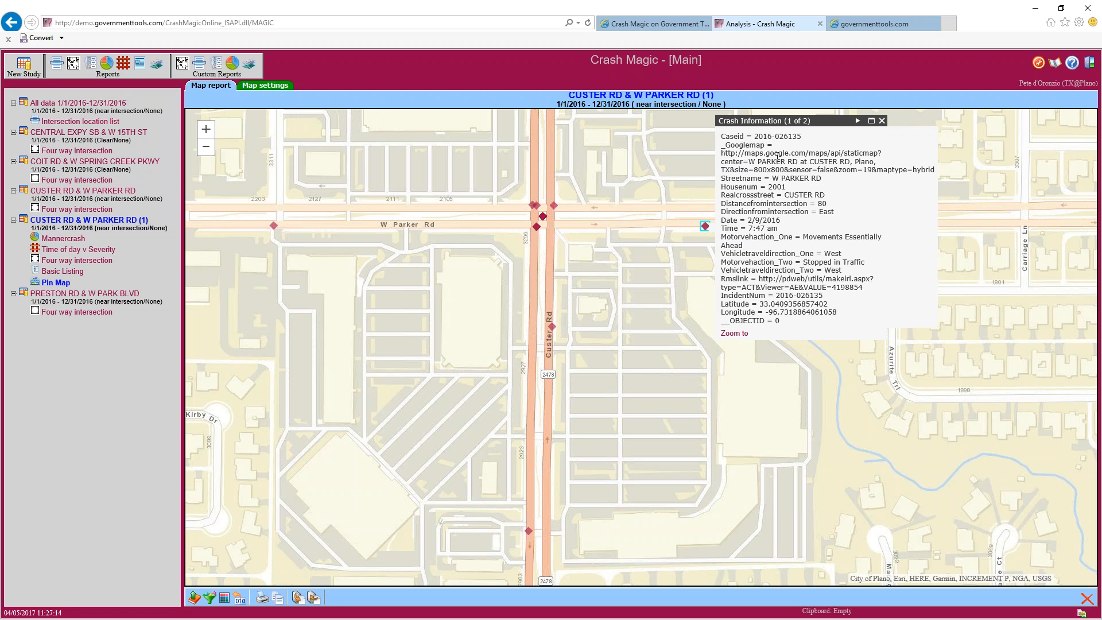
{"action": "left_click_drag", "start_coordinate": [747, 152], "coordinate": [906, 170]}
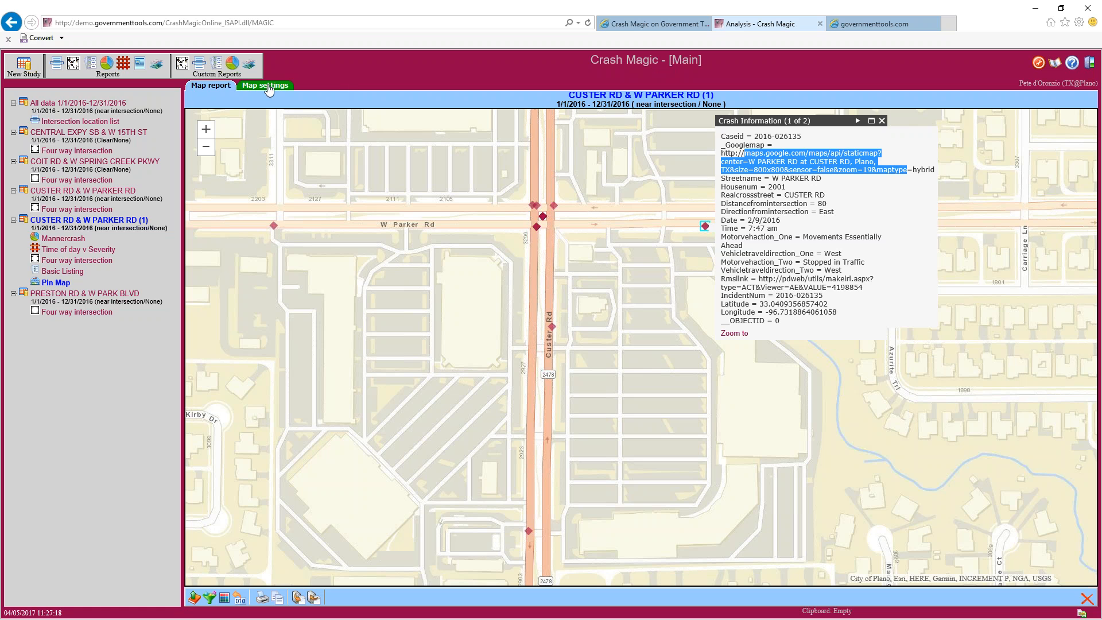
{"action": "left_click", "coordinate": [269, 86]}
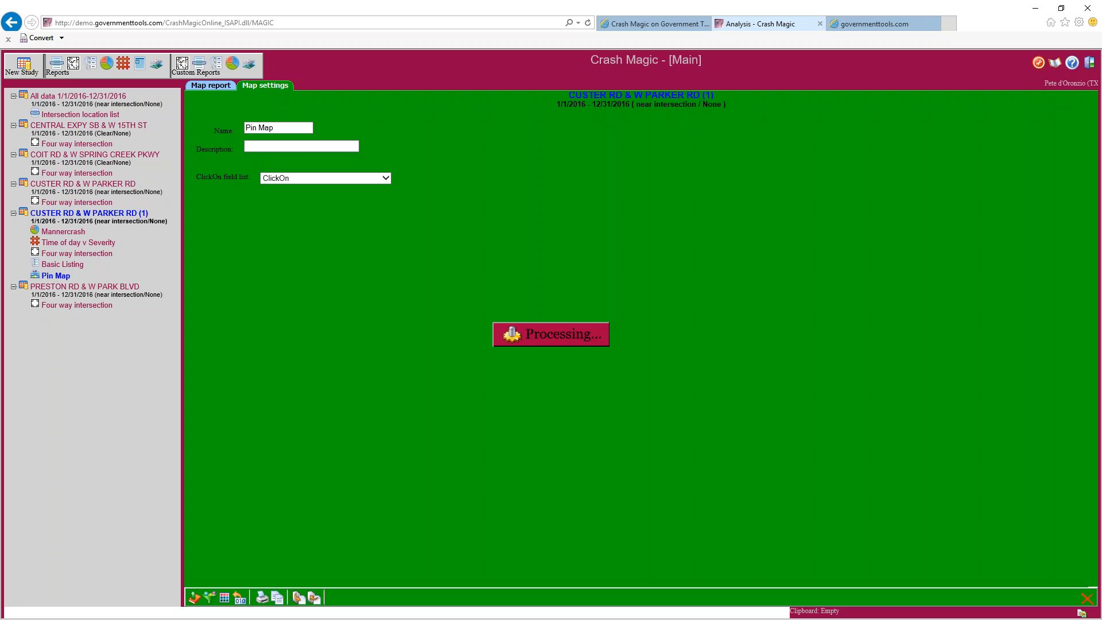
Set the ClickOn field list to 'ClickOn for pin map' and check the condensed crash popup
{"action": "left_click", "coordinate": [322, 183]}
{"action": "left_click", "coordinate": [310, 187]}
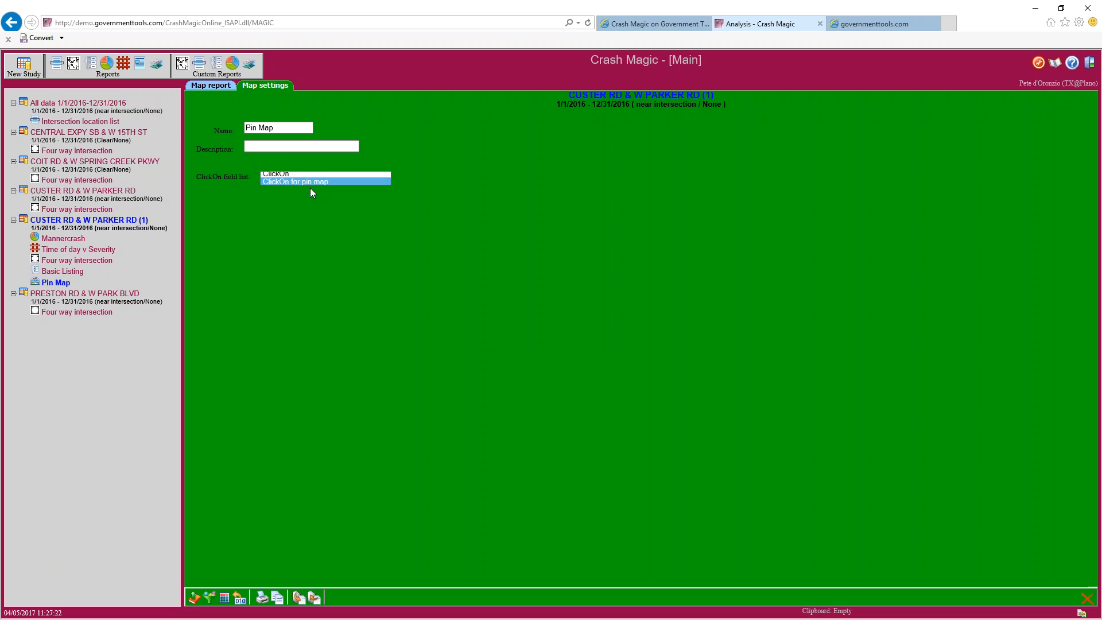
{"action": "left_click", "coordinate": [208, 87]}
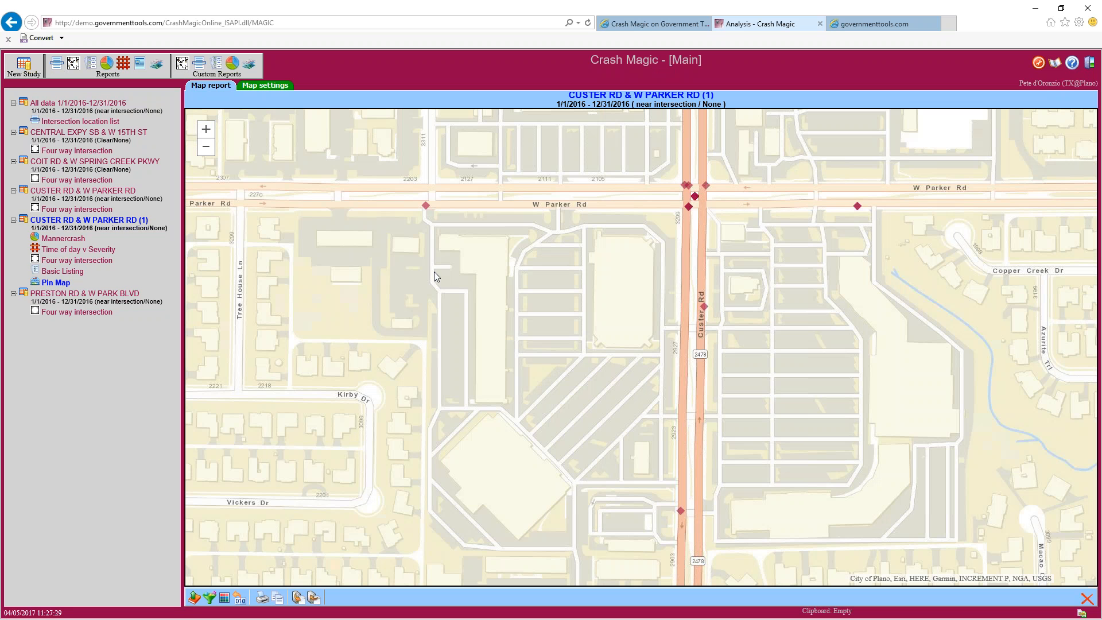
{"action": "left_click", "coordinate": [857, 208]}
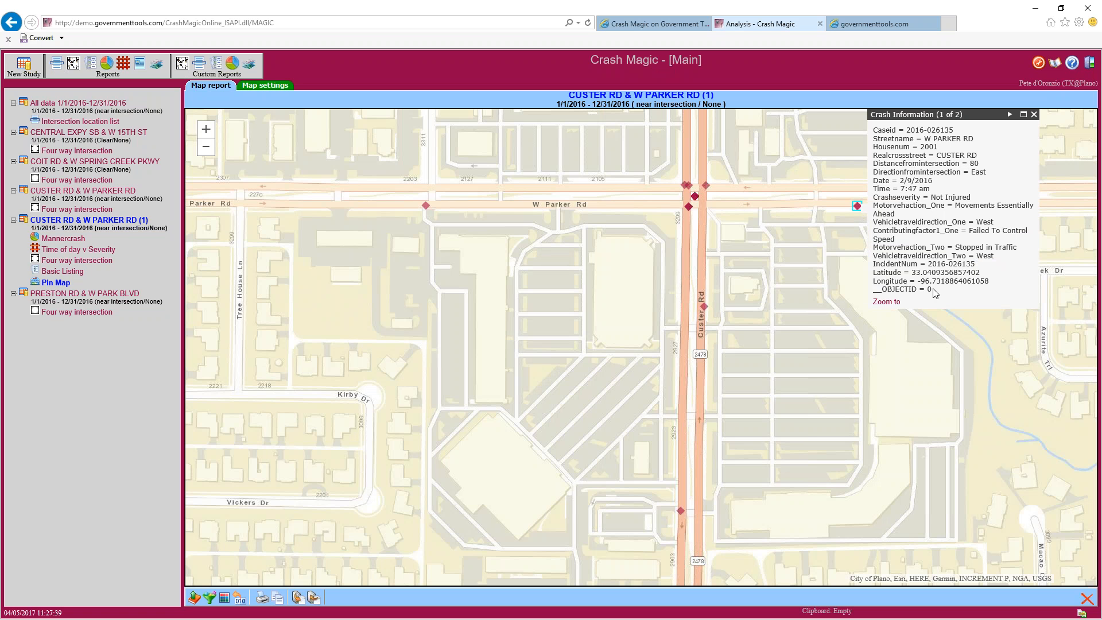
Flip between the two crash records at the W Parker Rd marker
{"action": "left_click", "coordinate": [1009, 114]}
{"action": "left_click", "coordinate": [1000, 114]}
{"action": "left_click", "coordinate": [1008, 115]}
Browse the seven Custer–Parker intersection crash records, then open the PRESTON RD & W PARK BLVD study
{"action": "left_click", "coordinate": [696, 196]}
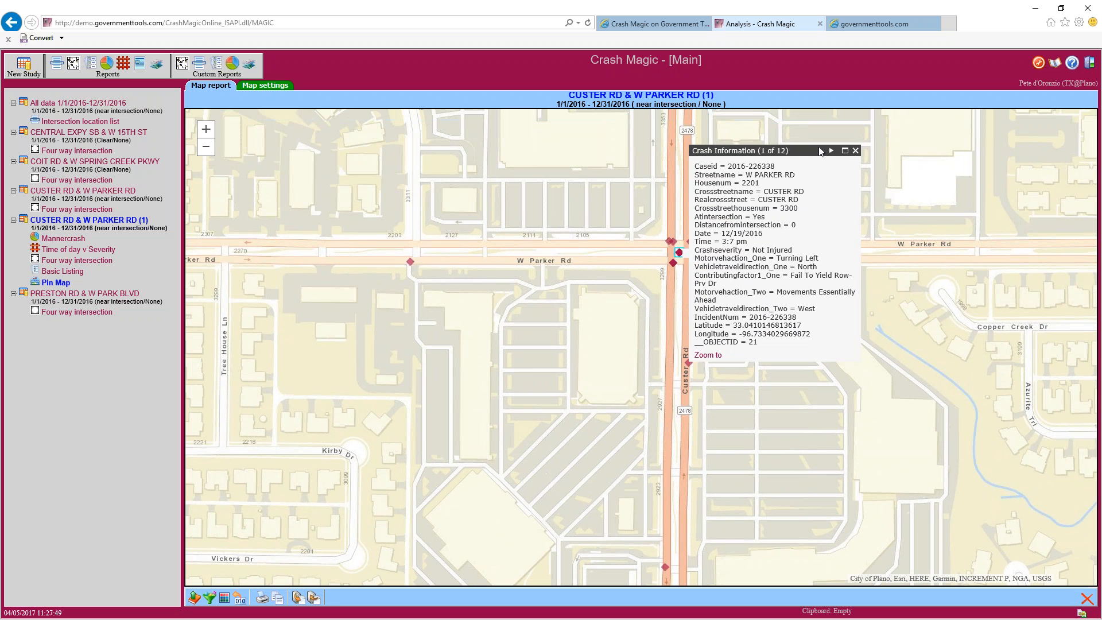
{"action": "left_click", "coordinate": [831, 151]}
{"action": "left_click", "coordinate": [831, 150]}
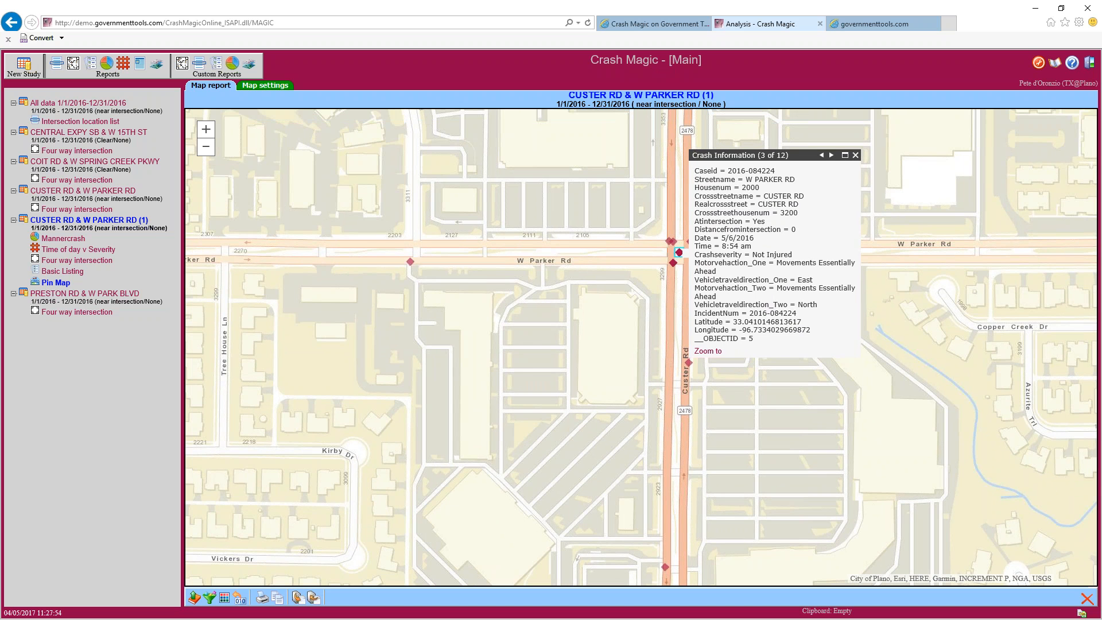
{"action": "left_click", "coordinate": [831, 155]}
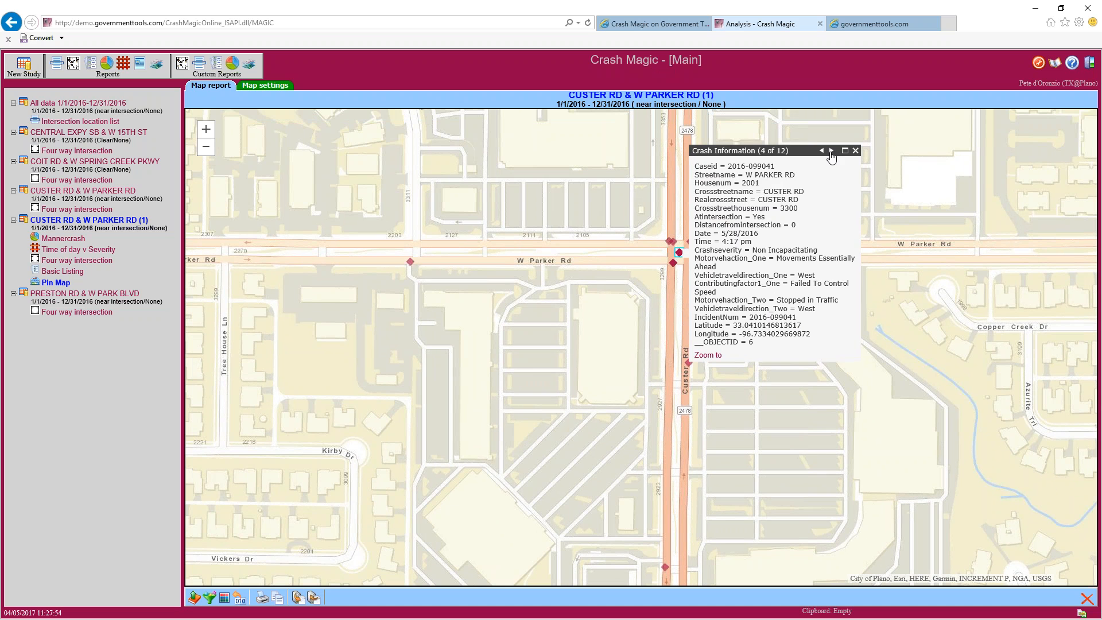
{"action": "left_click", "coordinate": [831, 151]}
{"action": "left_click", "coordinate": [831, 152]}
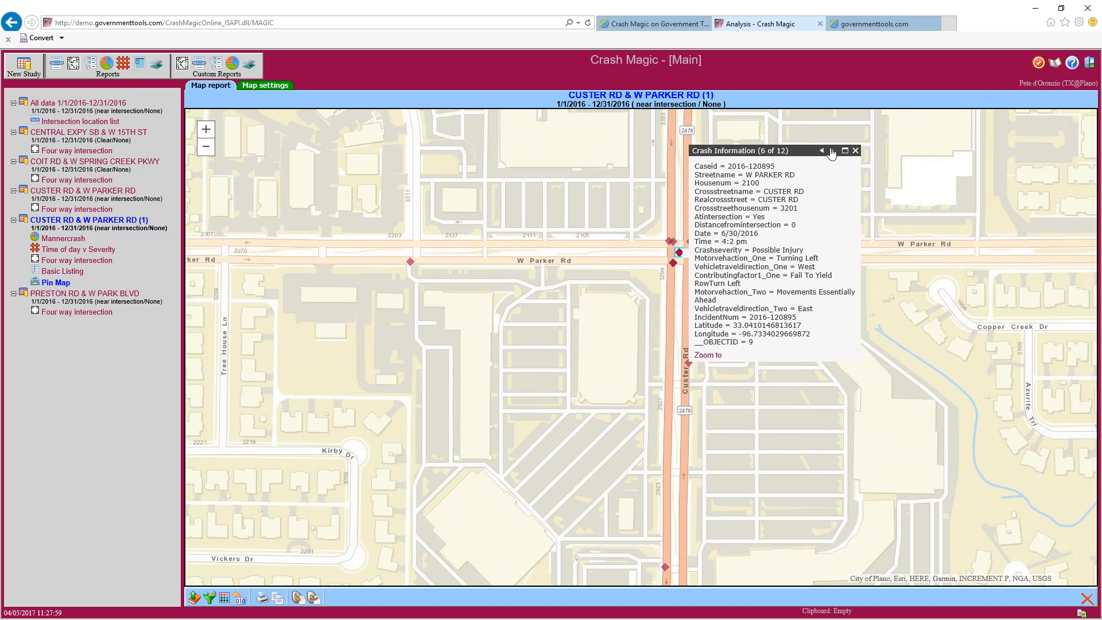
{"action": "left_click", "coordinate": [832, 152]}
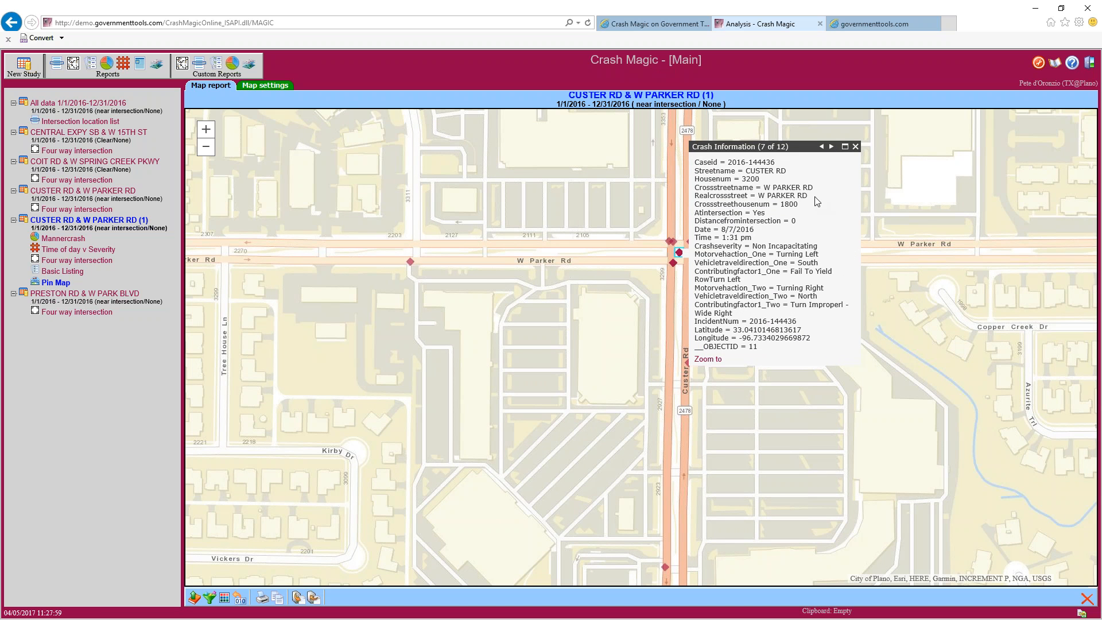
{"action": "left_click", "coordinate": [855, 147]}
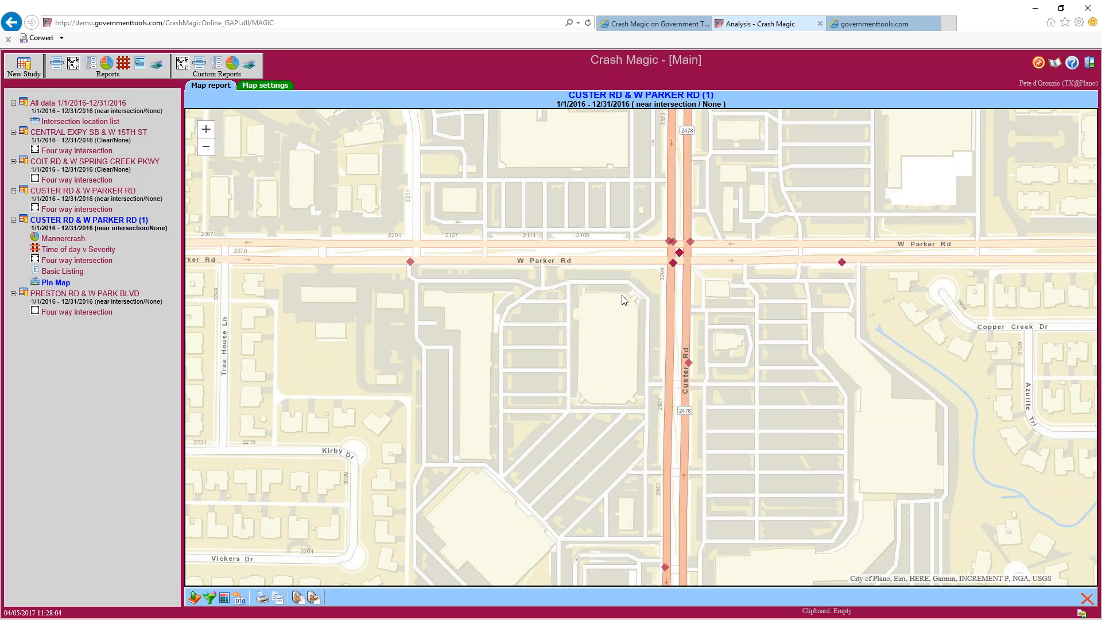
{"action": "left_click_drag", "start_coordinate": [620, 299], "coordinate": [545, 319]}
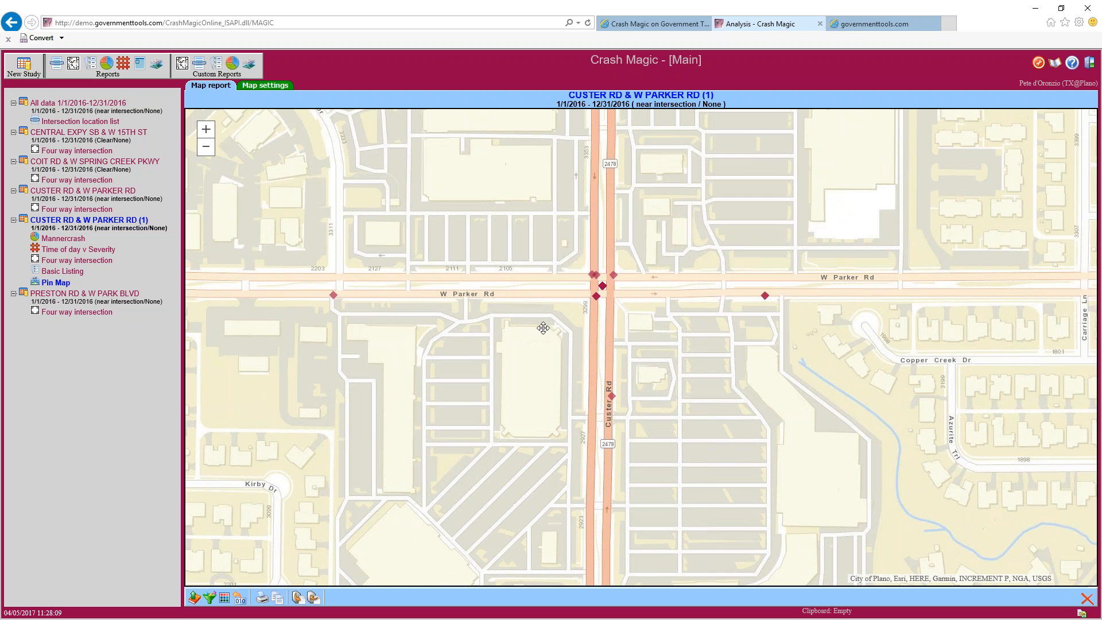
{"action": "left_click", "coordinate": [104, 294]}
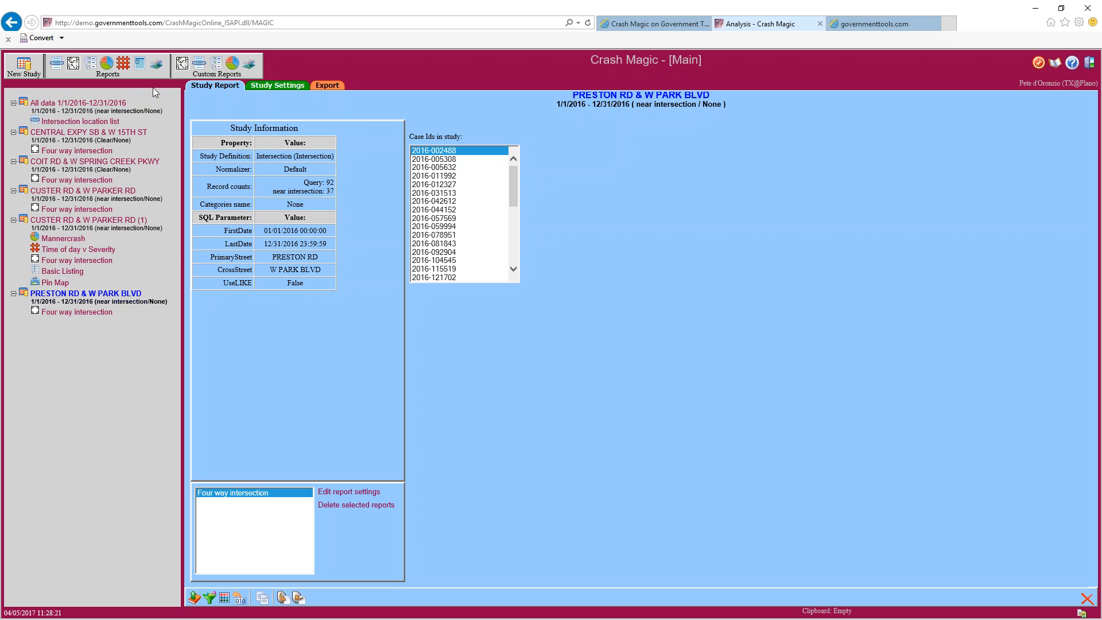
Add a Pin Map report from the Shared > Pin Map template to PRESTON RD & W PARK BLVD
{"action": "left_click", "coordinate": [153, 68]}
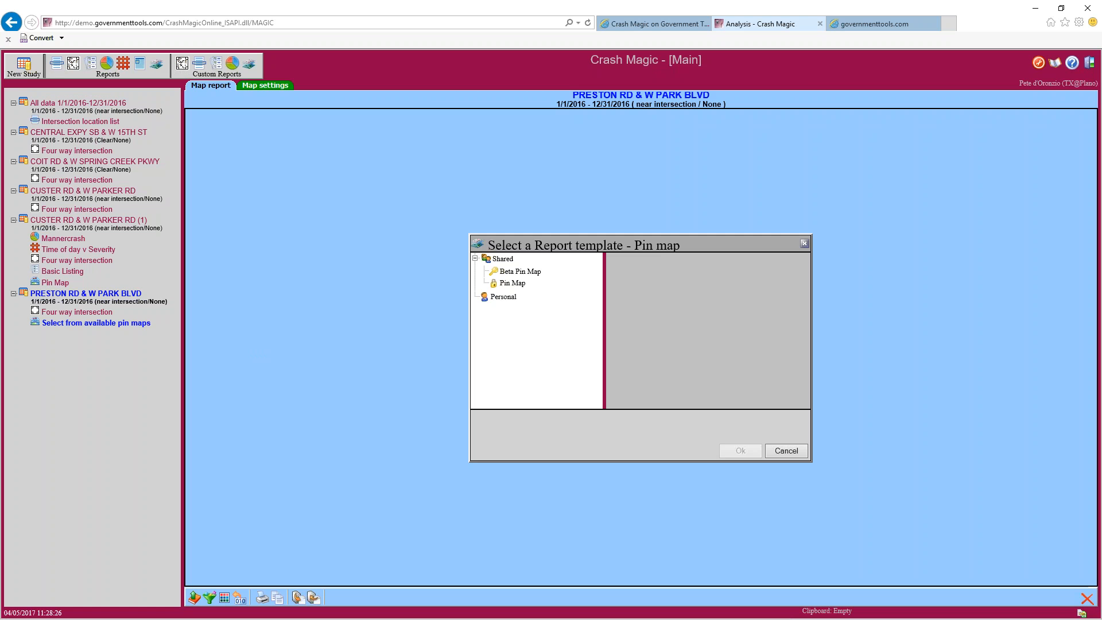
{"action": "left_click", "coordinate": [513, 285]}
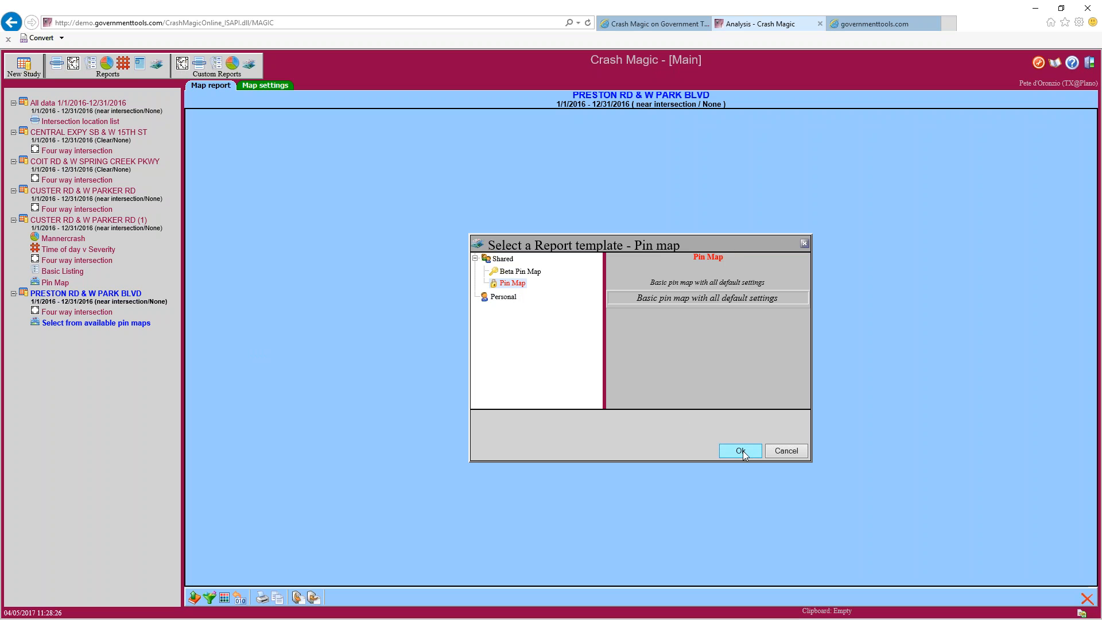
{"action": "left_click", "coordinate": [740, 451]}
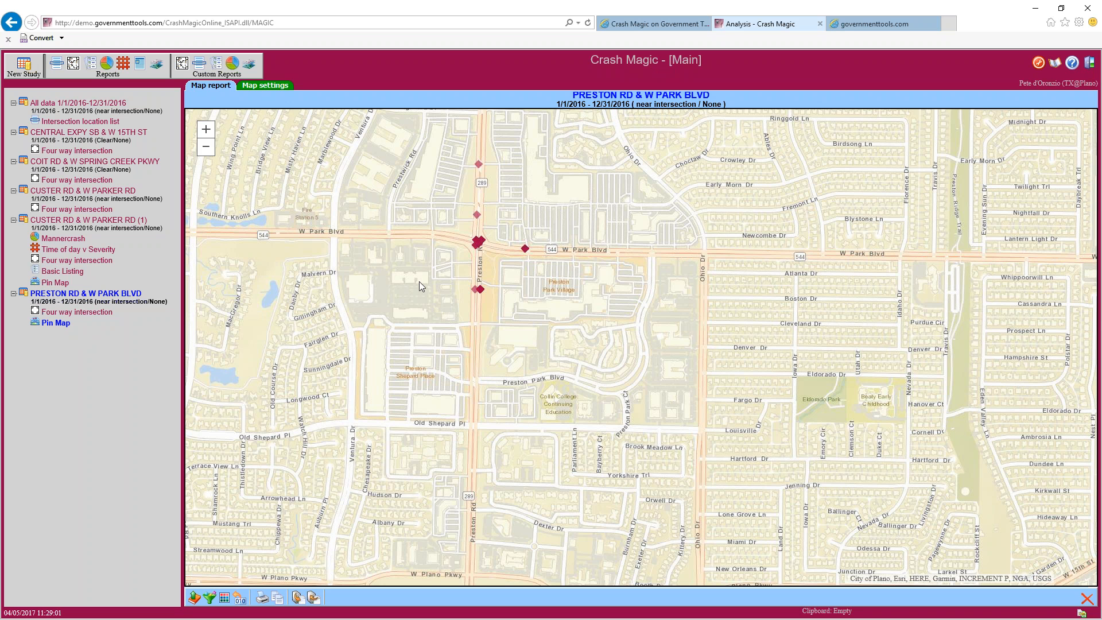
{"action": "left_click_drag", "start_coordinate": [502, 250], "coordinate": [532, 307]}
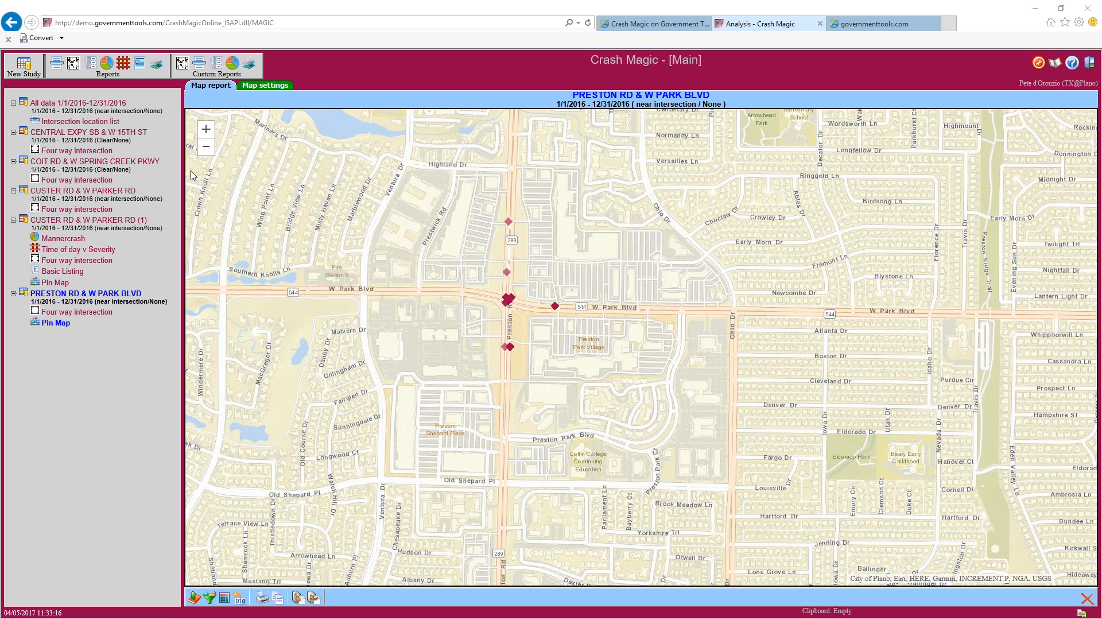
{"action": "left_click", "coordinate": [84, 221]}
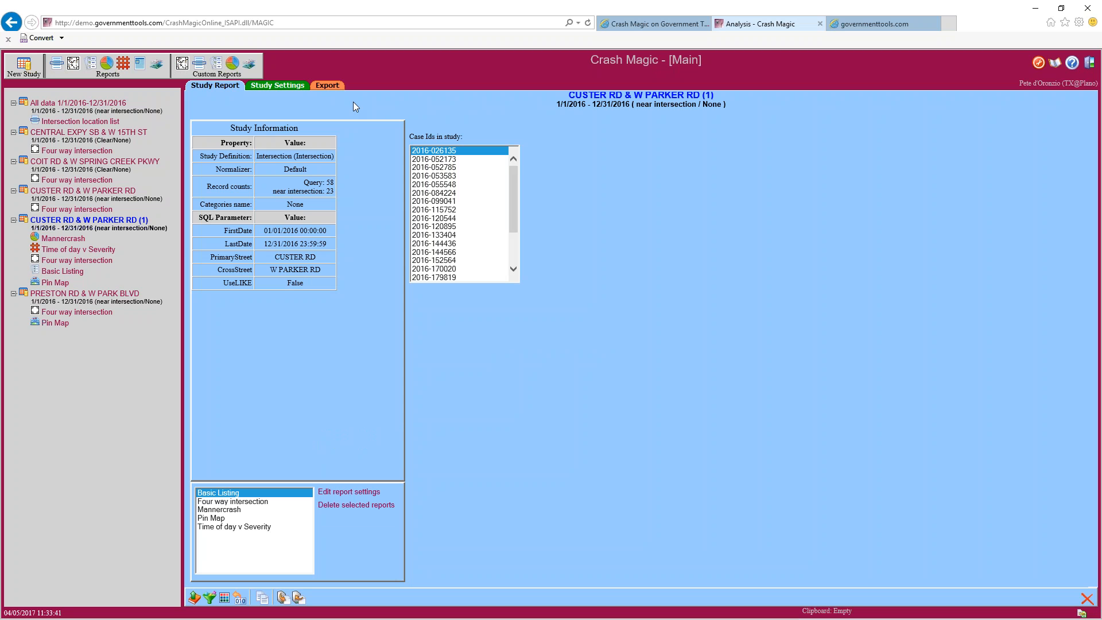
Show the Study Settings tab of the CUSTER RD & W PARKER RD (1) study
{"action": "left_click", "coordinate": [288, 85]}
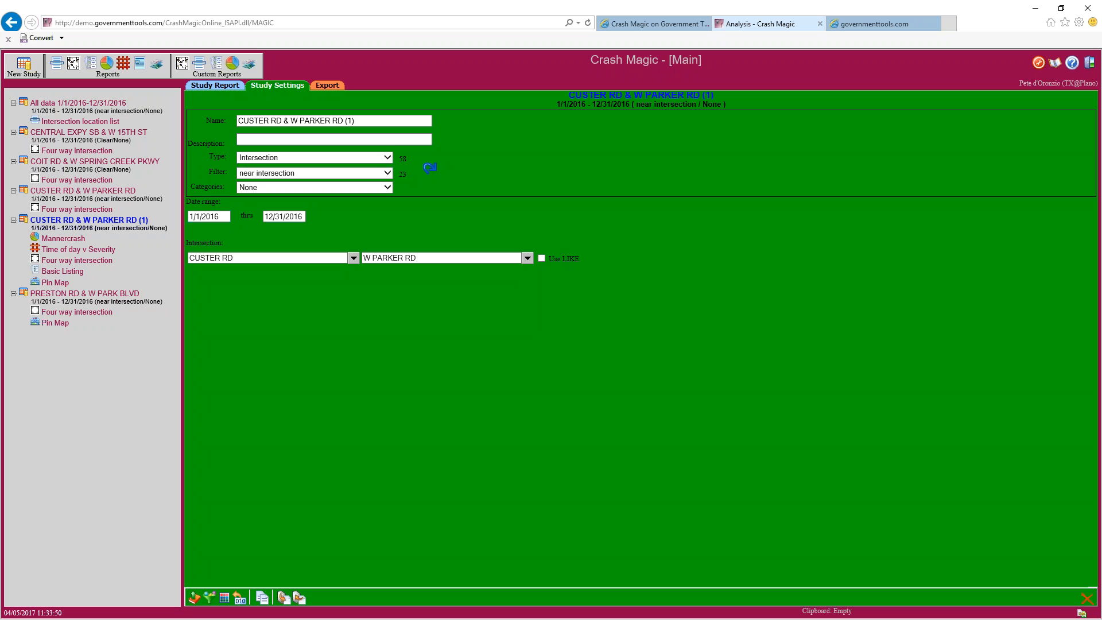
Change the study Type from Intersection to XY Rectangle
{"action": "left_click", "coordinate": [256, 160]}
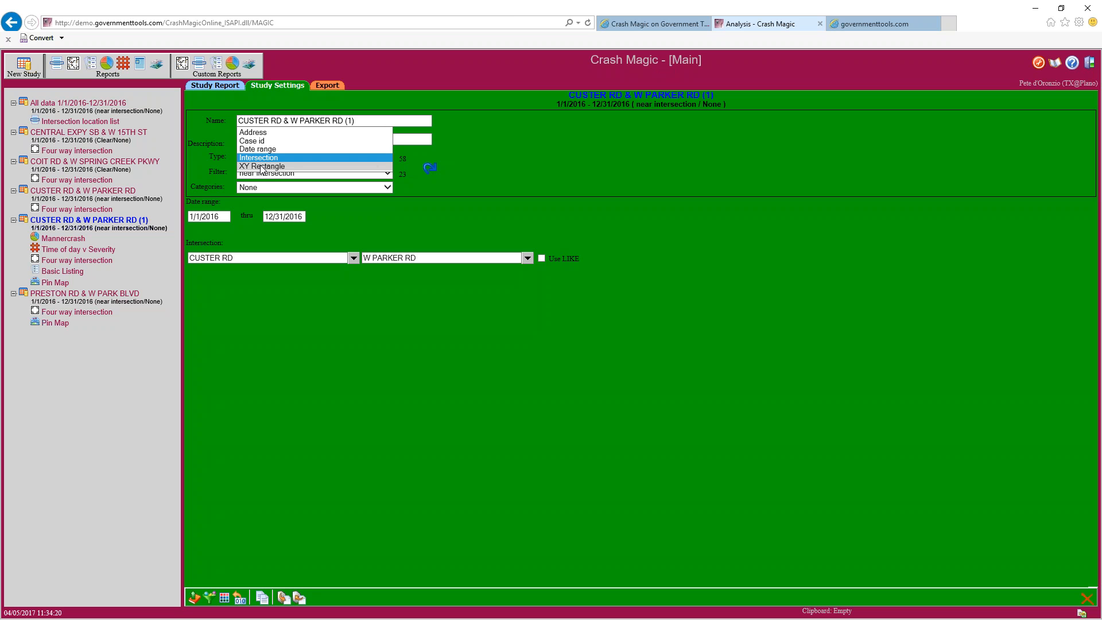
{"action": "left_click", "coordinate": [261, 165]}
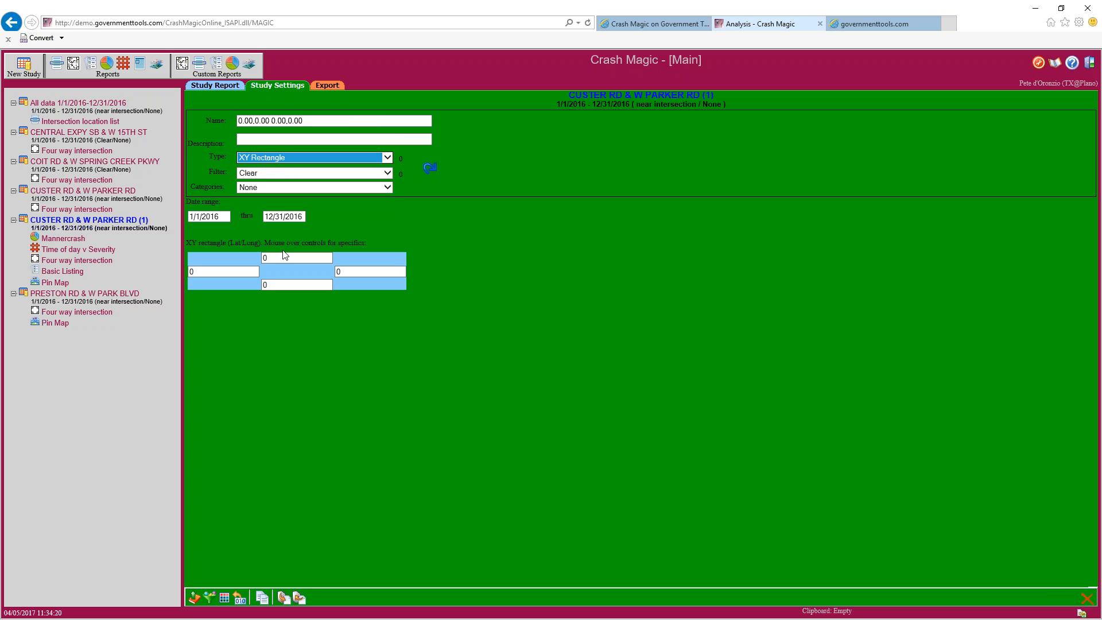
Review the XY rectangle's top, left, bottom and right coordinates, then switch the study type to Case id
{"action": "double_click", "coordinate": [276, 259]}
{"action": "left_click", "coordinate": [242, 273]}
{"action": "left_click", "coordinate": [295, 285]}
{"action": "left_click", "coordinate": [362, 272]}
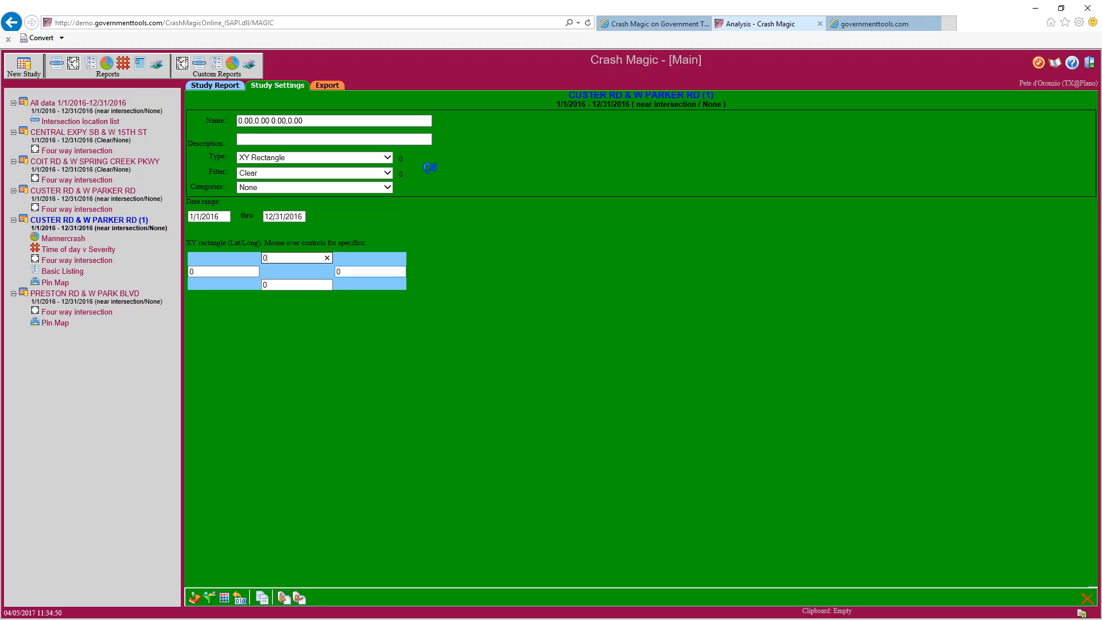
{"action": "left_click", "coordinate": [306, 283]}
{"action": "left_click", "coordinate": [227, 271]}
{"action": "left_click", "coordinate": [293, 158]}
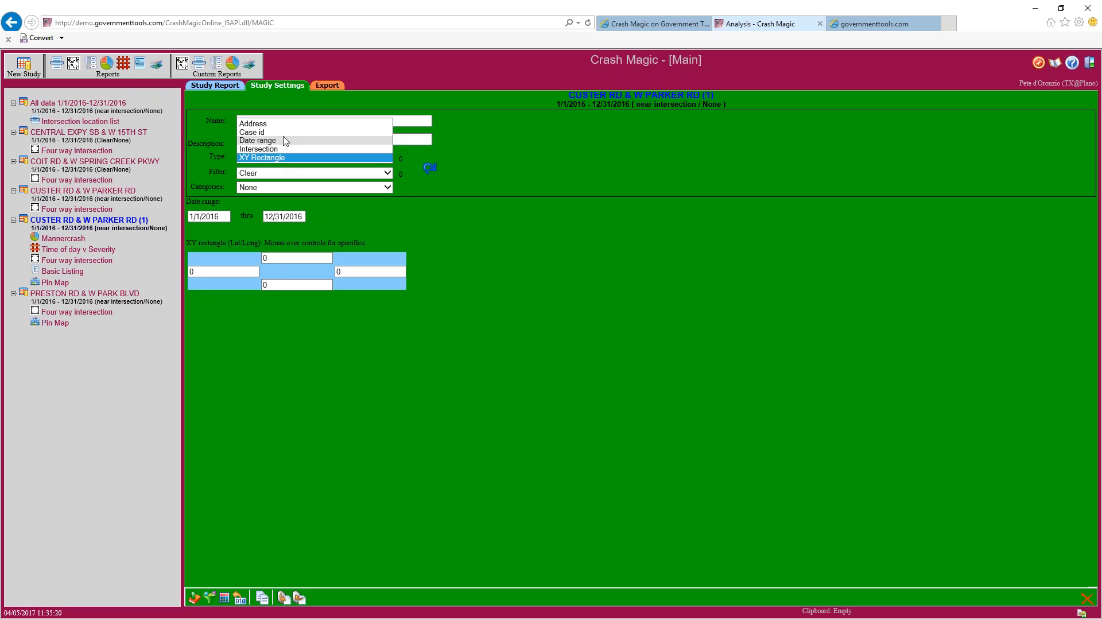
{"action": "left_click", "coordinate": [275, 134]}
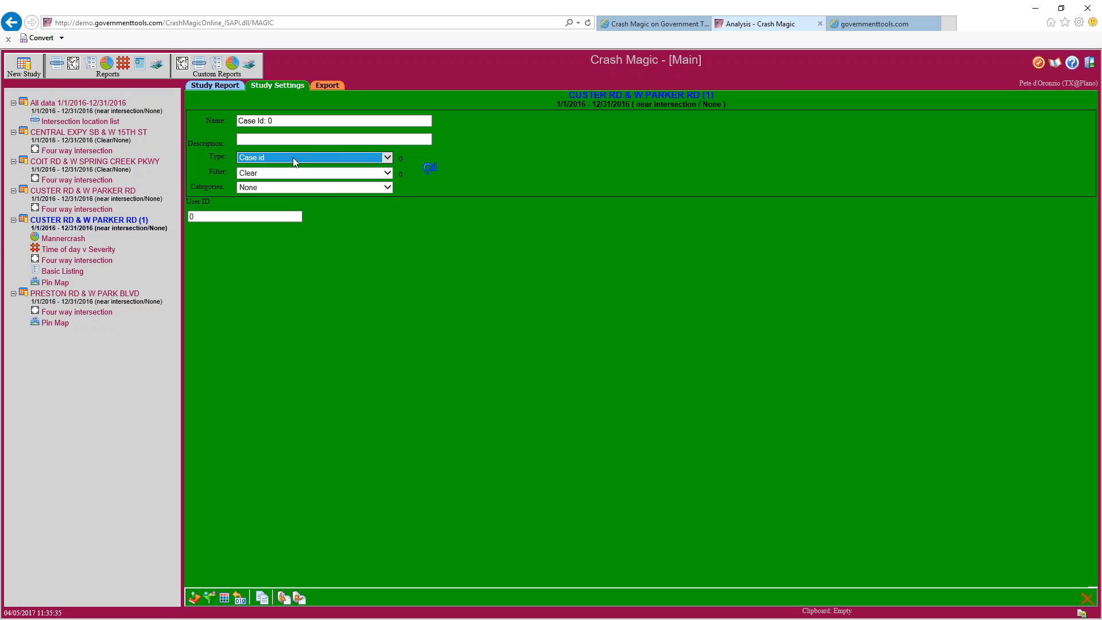
Enter a test case ID of 234234234, then erase it
{"action": "left_click", "coordinate": [240, 215]}
{"action": "key", "text": "ctrl+a"}
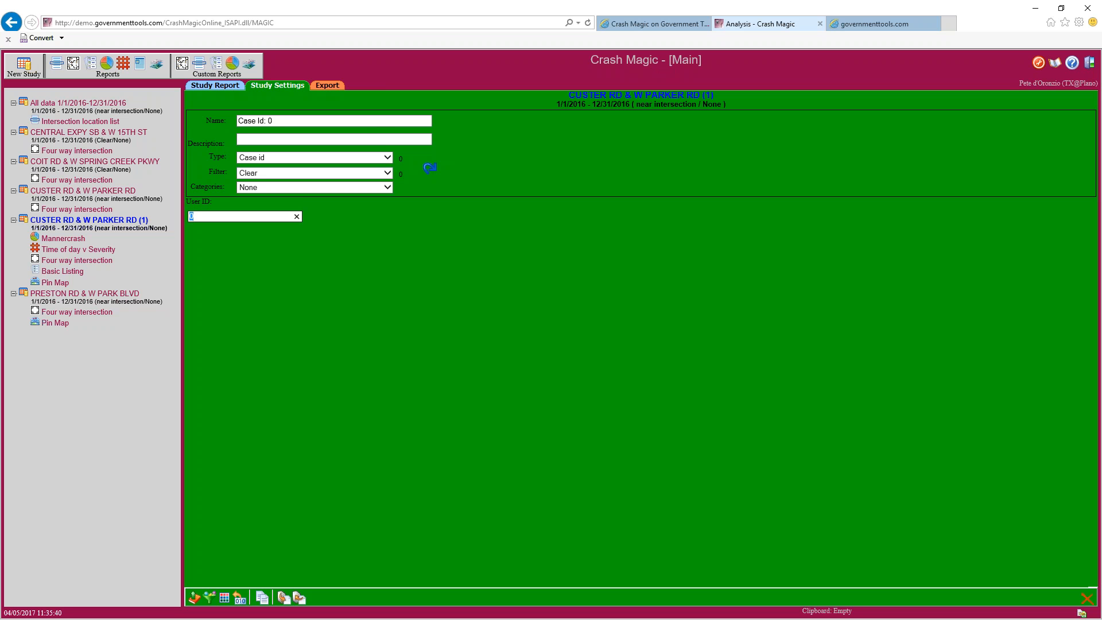
{"action": "type", "text": "234234234"}
{"action": "key", "text": "BackSpace"}
{"action": "key", "text": "BackSpace"}
{"action": "key", "text": "BackSpace"}
{"action": "key", "text": "BackSpace"}
{"action": "key", "text": "BackSpace"}
{"action": "key", "text": "BackSpace"}
{"action": "key", "text": "BackSpace"}
{"action": "key", "text": "BackSpace"}
{"action": "key", "text": "BackSpace"}
{"action": "left_click", "coordinate": [77, 151]}
Change the study definition type to Address, giving CUSTER RD 0 to 0
{"action": "left_click", "coordinate": [273, 161]}
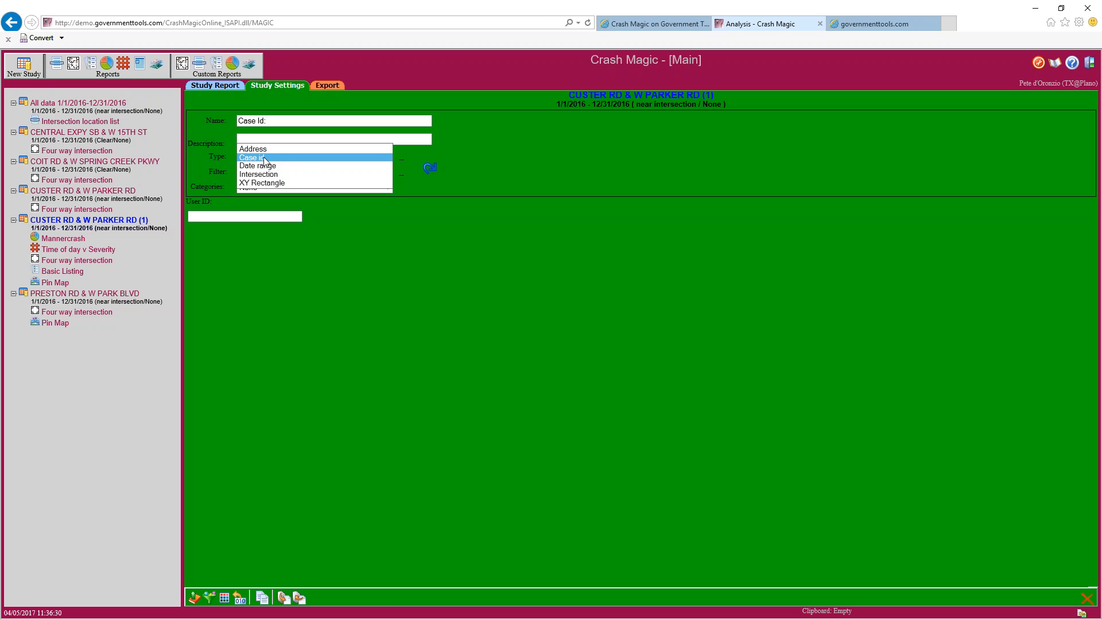
{"action": "left_click", "coordinate": [232, 215]}
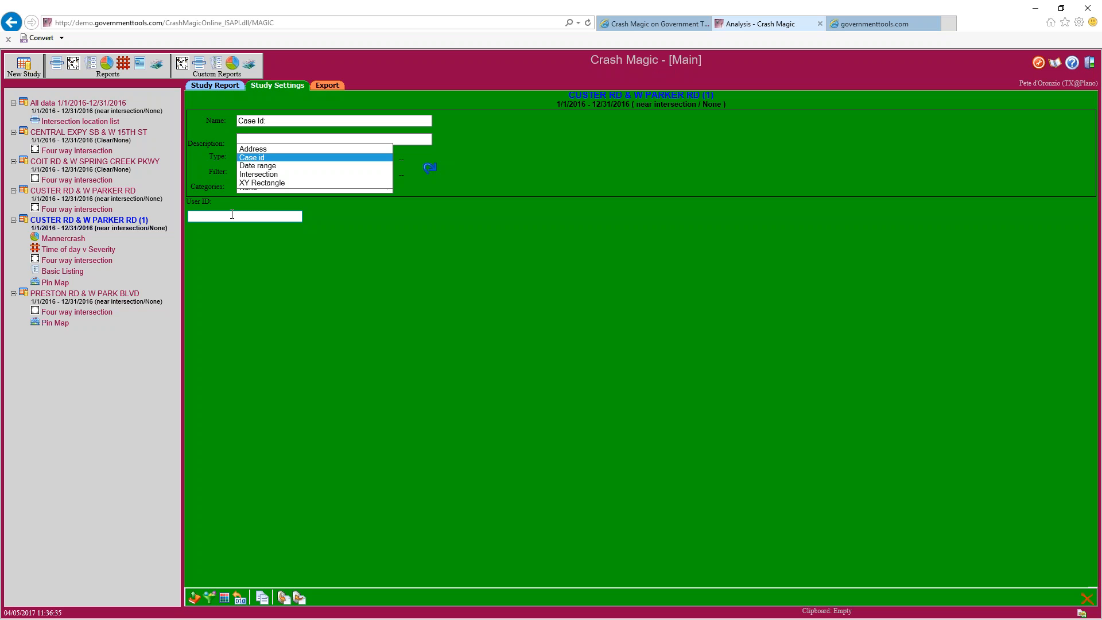
{"action": "left_click", "coordinate": [270, 150]}
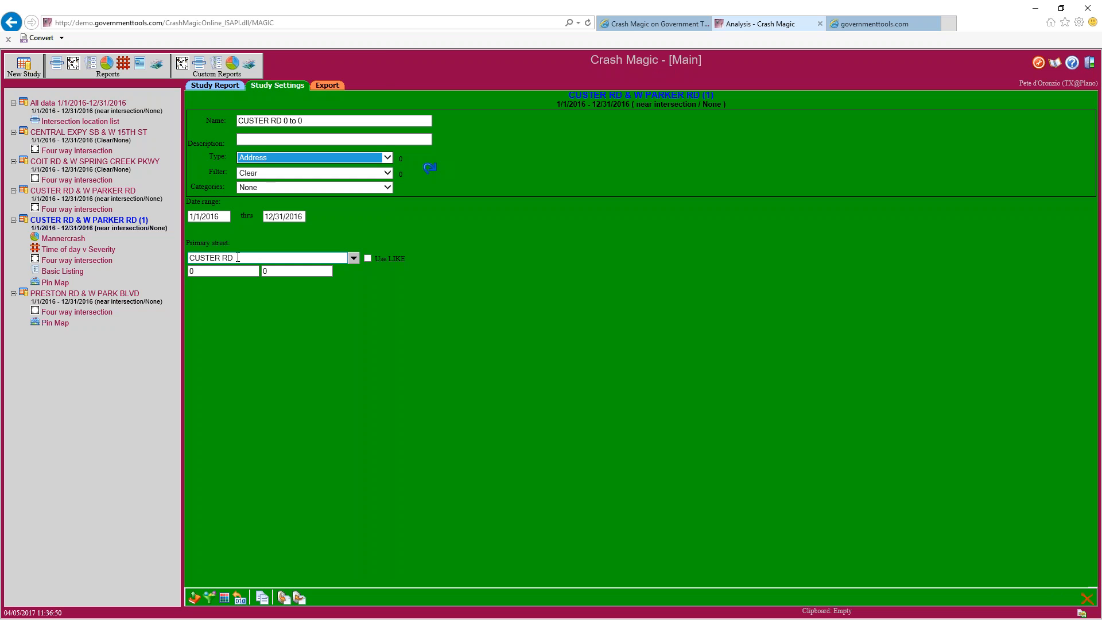
Inspect the CUSTER RD primary street and the starting and ending address fields
{"action": "left_click", "coordinate": [191, 257]}
{"action": "left_click", "coordinate": [242, 270]}
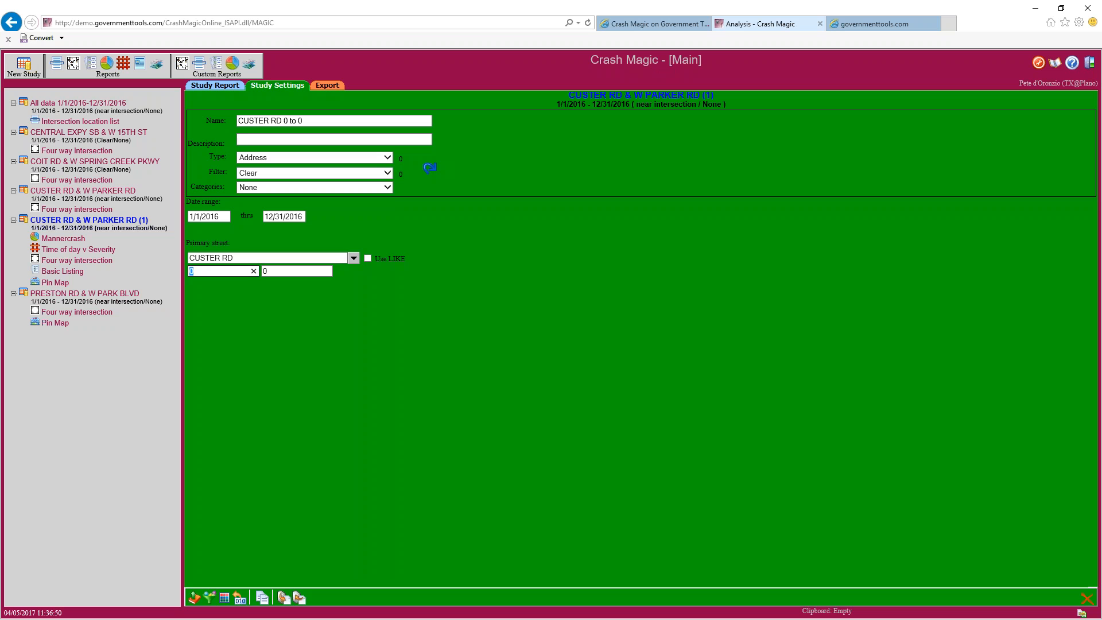
{"action": "key", "text": "Tab"}
{"action": "left_click", "coordinate": [200, 271]}
{"action": "key", "text": "Tab"}
{"action": "left_click", "coordinate": [225, 270]}
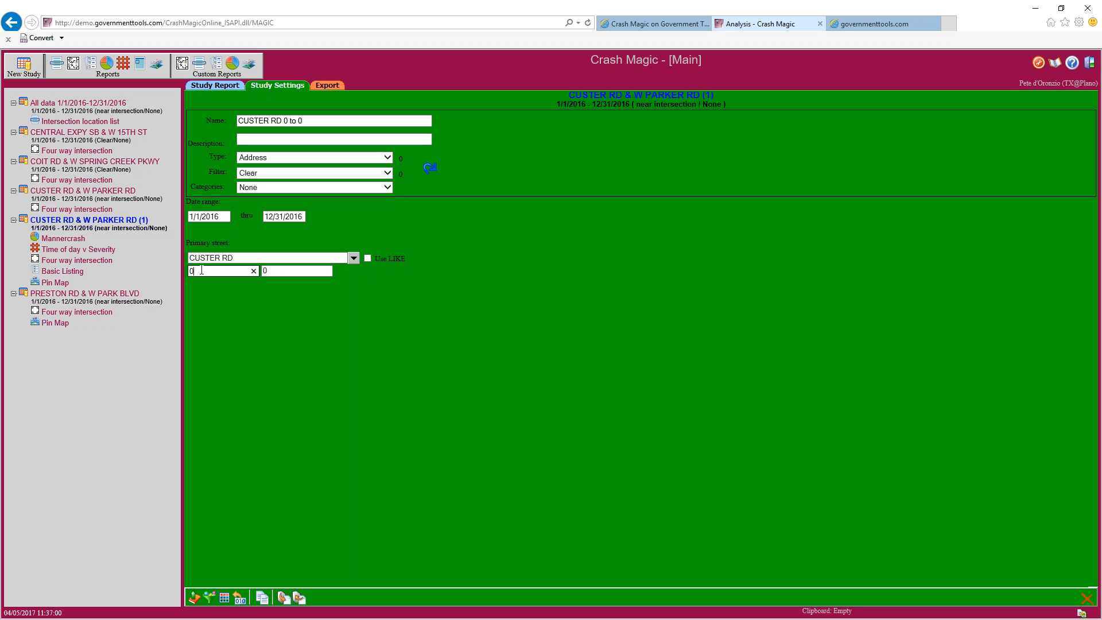
{"action": "left_click", "coordinate": [265, 270]}
Set the address range to 300–800 and view the Study Report listing 11 crashes
{"action": "left_click", "coordinate": [222, 269]}
{"action": "type", "text": "300"}
{"action": "key", "text": "Tab"}
{"action": "type", "text": "800"}
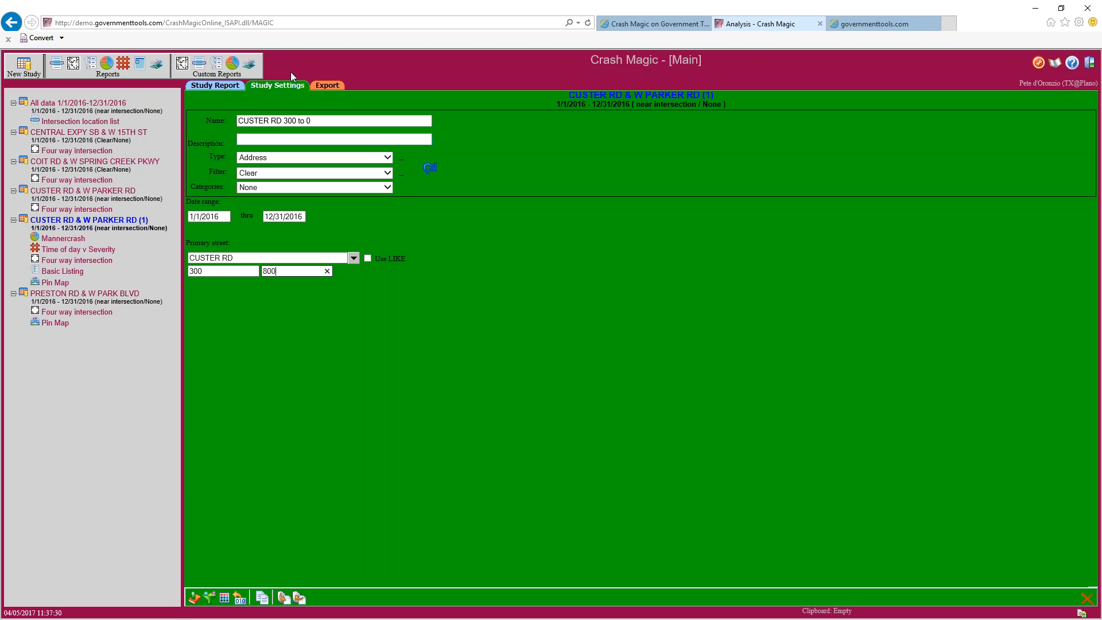
{"action": "left_click", "coordinate": [221, 91]}
{"action": "left_click", "coordinate": [241, 85]}
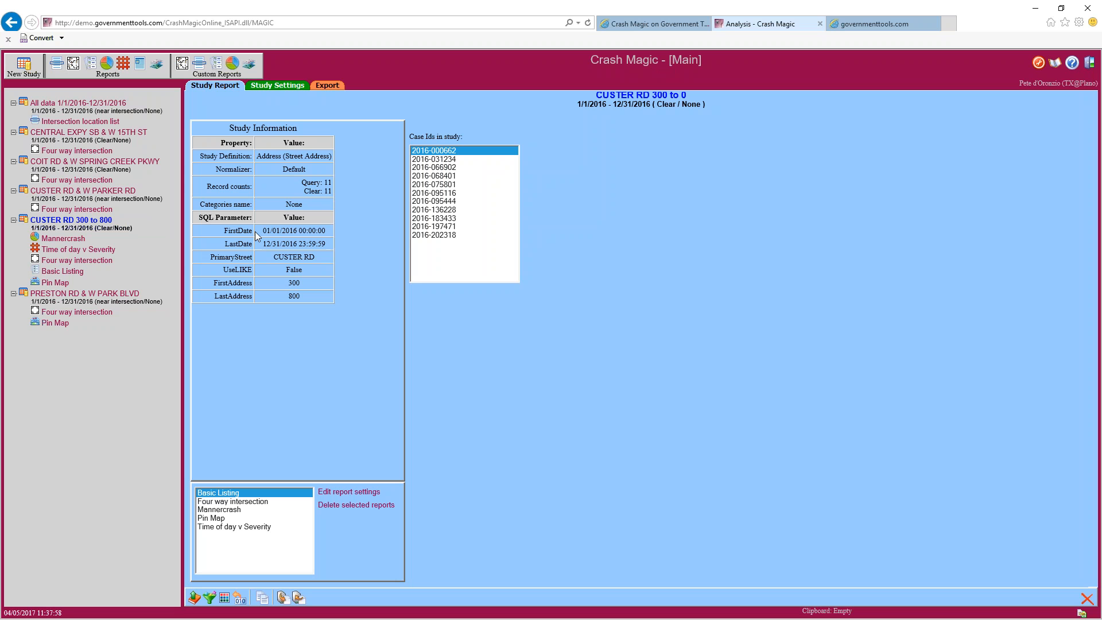
Open the CUSTER RD 300 to 800 Four way intersection diagram and zoom to fit all crashes
{"action": "left_click", "coordinate": [78, 262]}
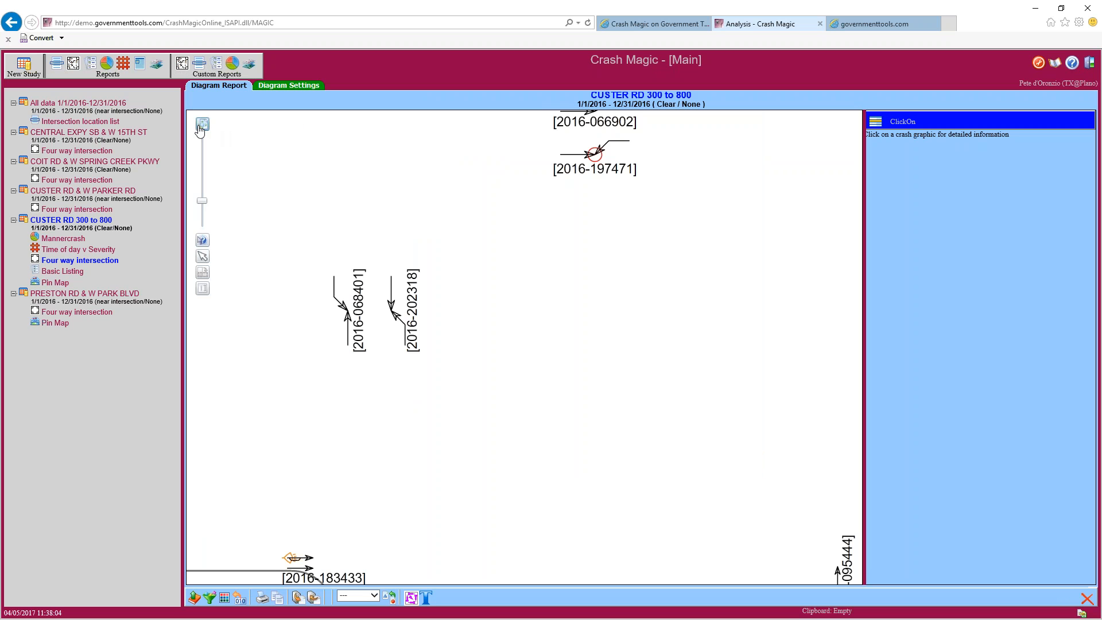
{"action": "left_click", "coordinate": [202, 124]}
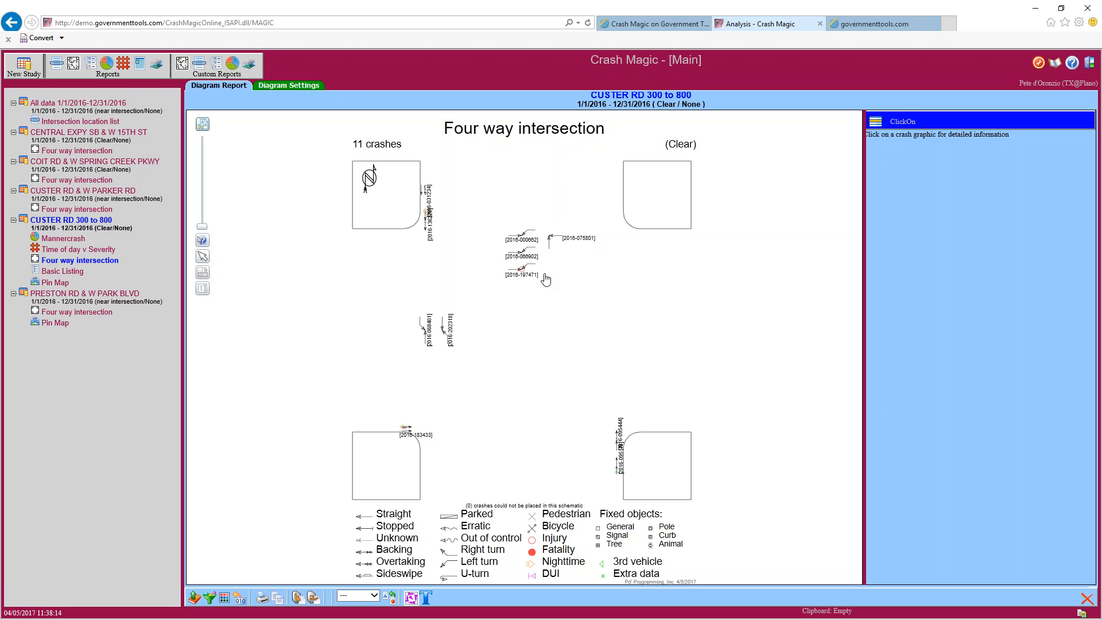
Apply the Int_4/1_Turn/Lanes/S_Bound schematic to the collision diagram
{"action": "left_click", "coordinate": [410, 598]}
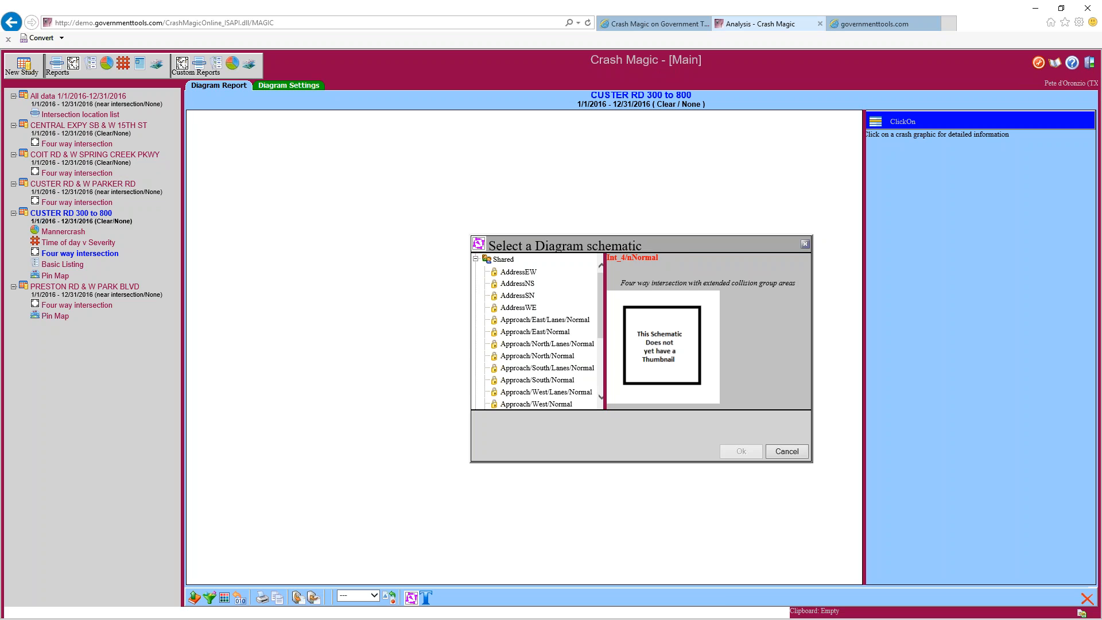
{"action": "left_click_drag", "start_coordinate": [600, 281], "coordinate": [600, 291]}
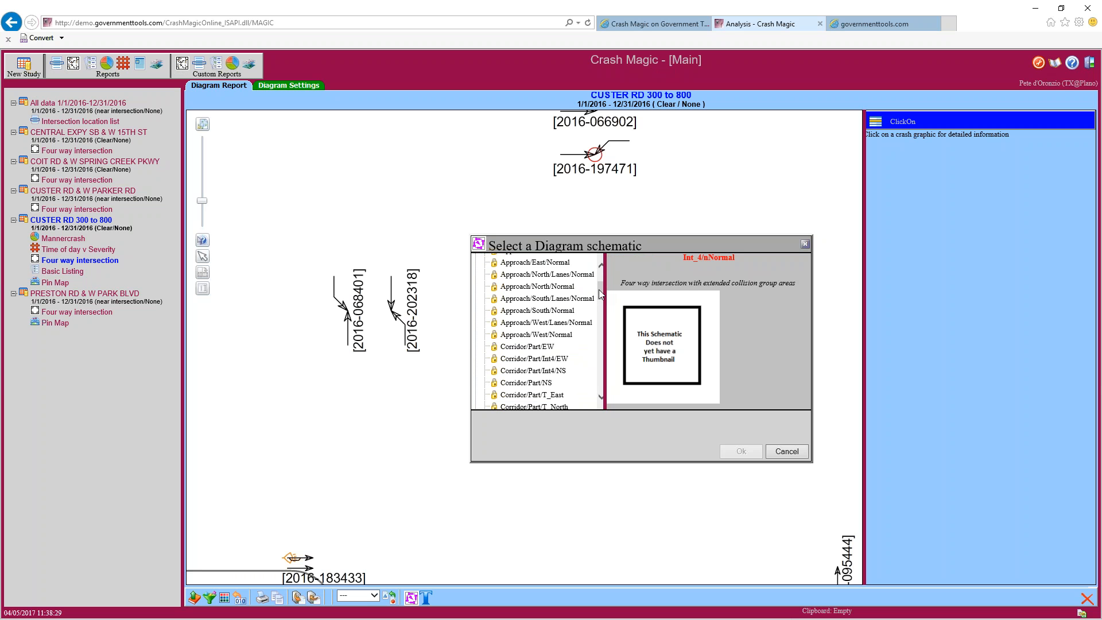
{"action": "left_click_drag", "start_coordinate": [599, 291], "coordinate": [598, 299]}
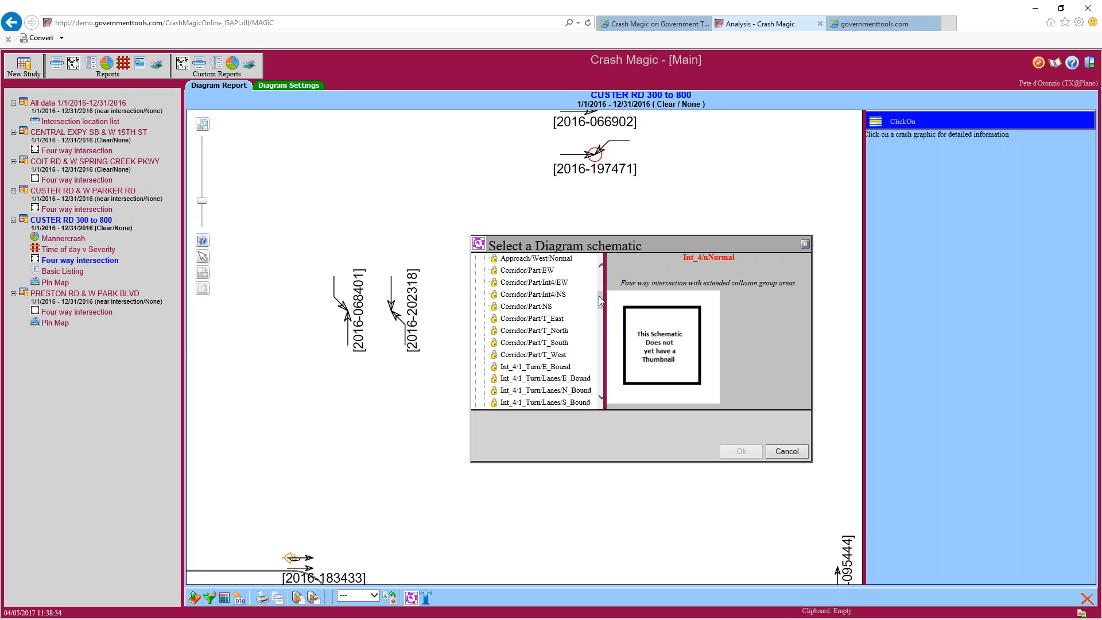
{"action": "left_click_drag", "start_coordinate": [601, 298], "coordinate": [601, 316]}
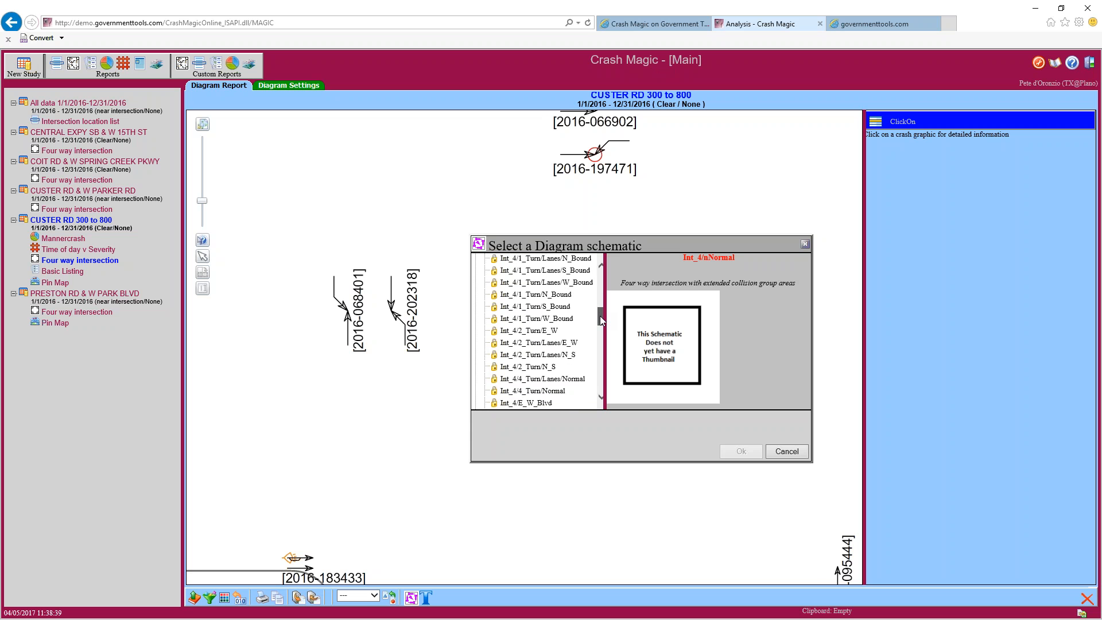
{"action": "left_click", "coordinate": [538, 273]}
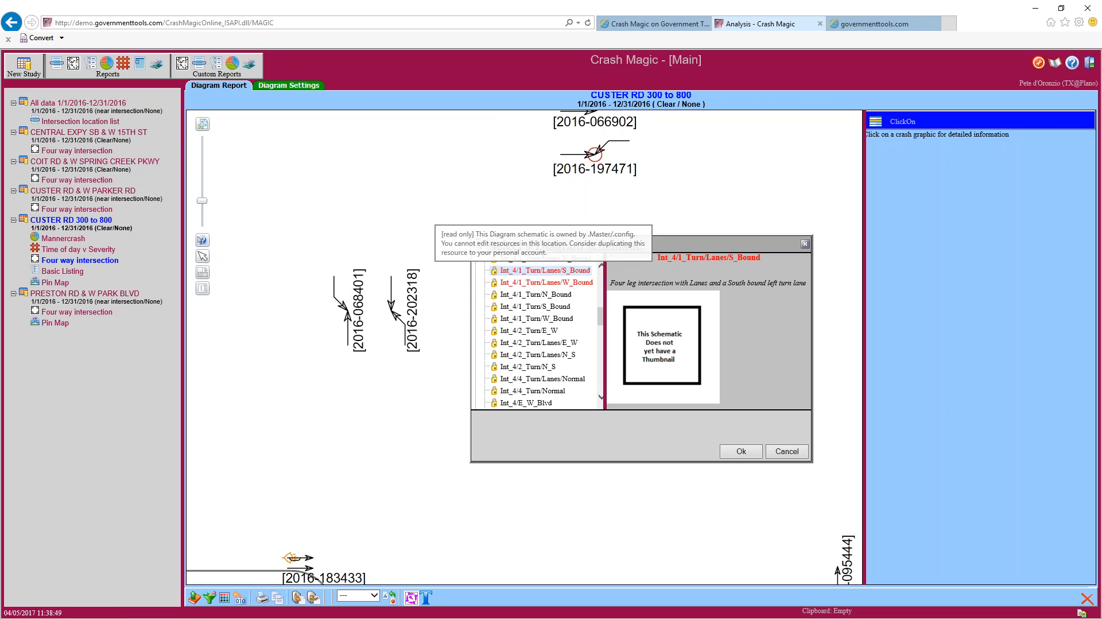
{"action": "left_click", "coordinate": [745, 451]}
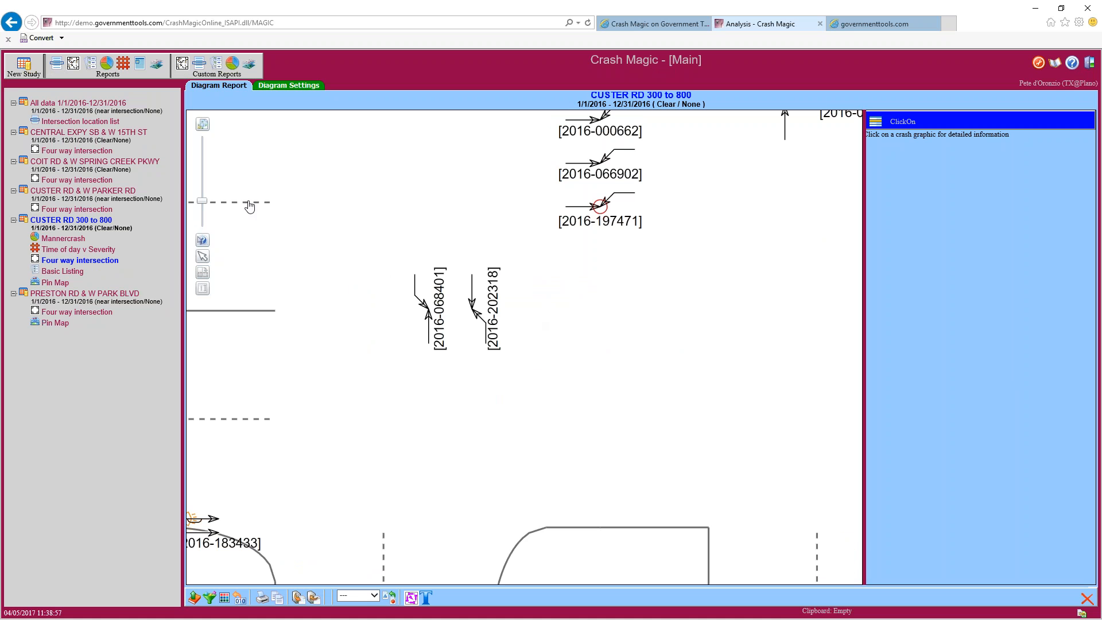
{"action": "left_click", "coordinate": [202, 124]}
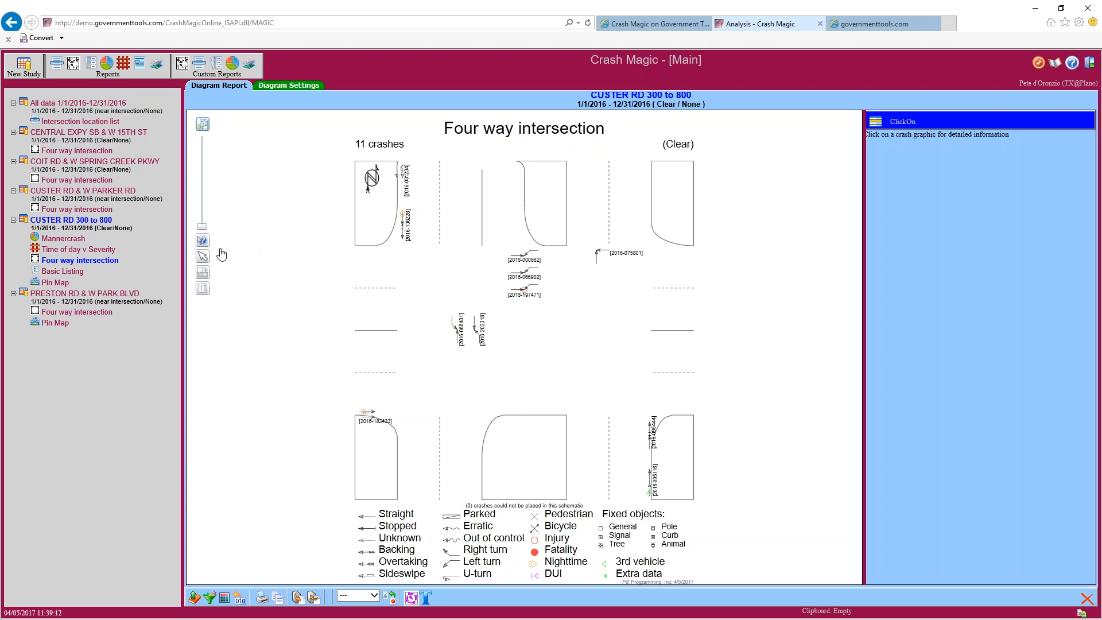
{"action": "left_click", "coordinate": [203, 257]}
{"action": "left_click_drag", "start_coordinate": [403, 227], "coordinate": [453, 233]}
{"action": "left_click_drag", "start_coordinate": [406, 182], "coordinate": [581, 311]}
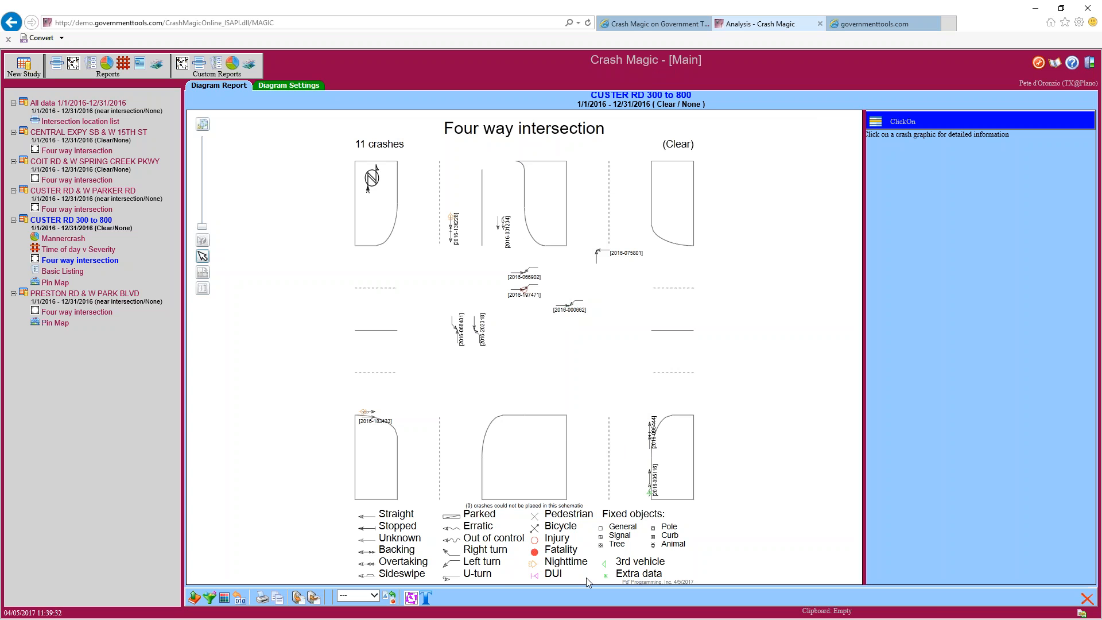
Apply the Int_T/1_Turn/North schematic and fit the redrawn diagram in view
{"action": "left_click", "coordinate": [412, 598]}
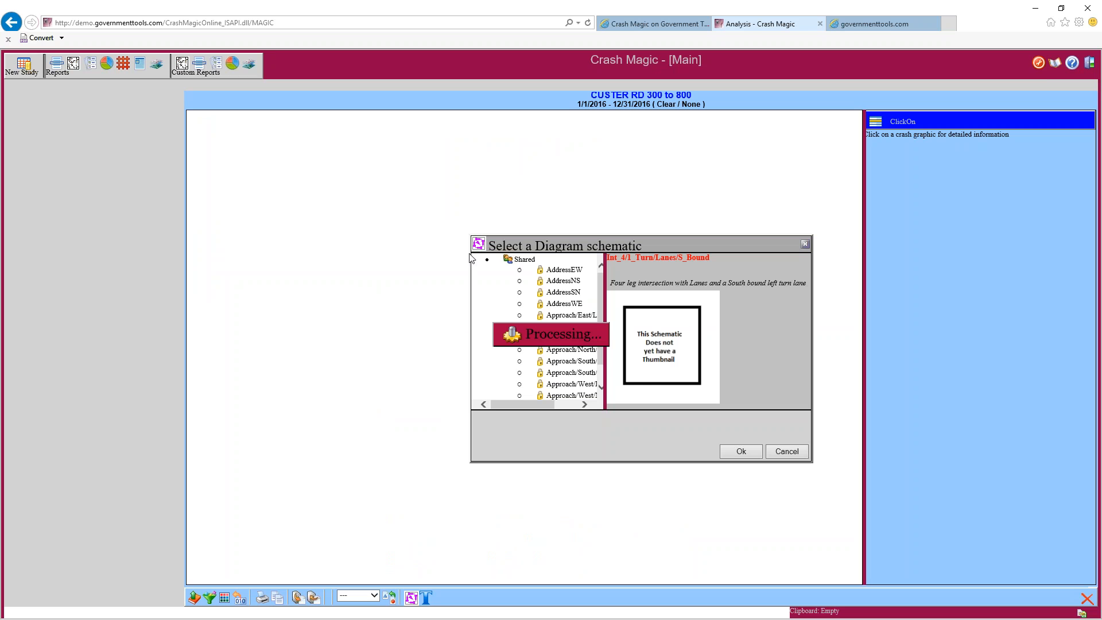
{"action": "left_click_drag", "start_coordinate": [601, 282], "coordinate": [600, 340]}
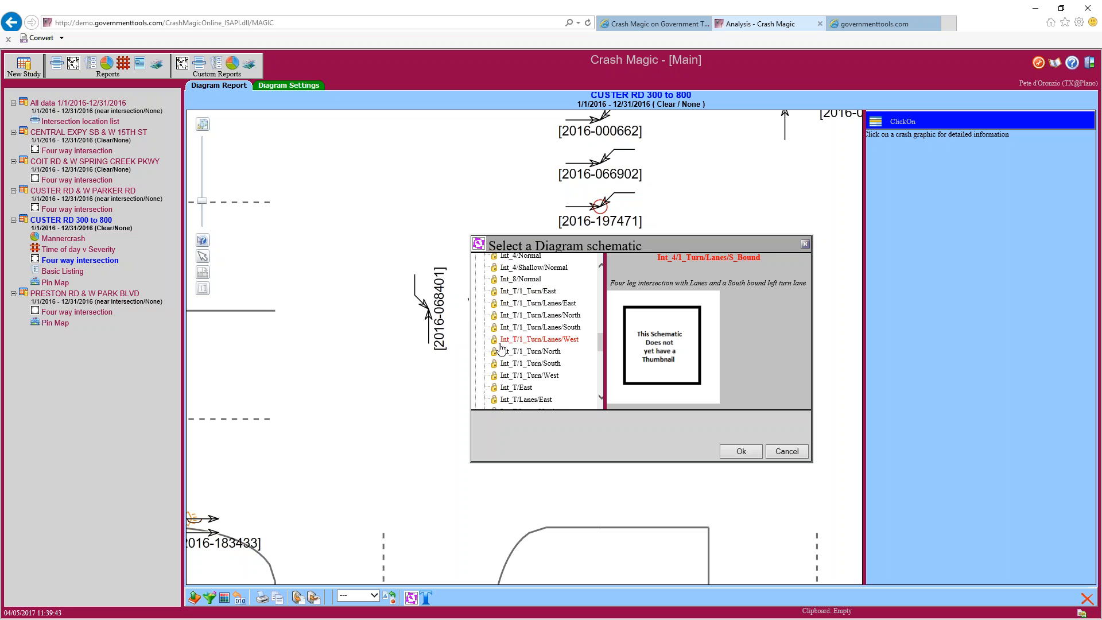
{"action": "left_click", "coordinate": [516, 354]}
{"action": "left_click", "coordinate": [731, 457]}
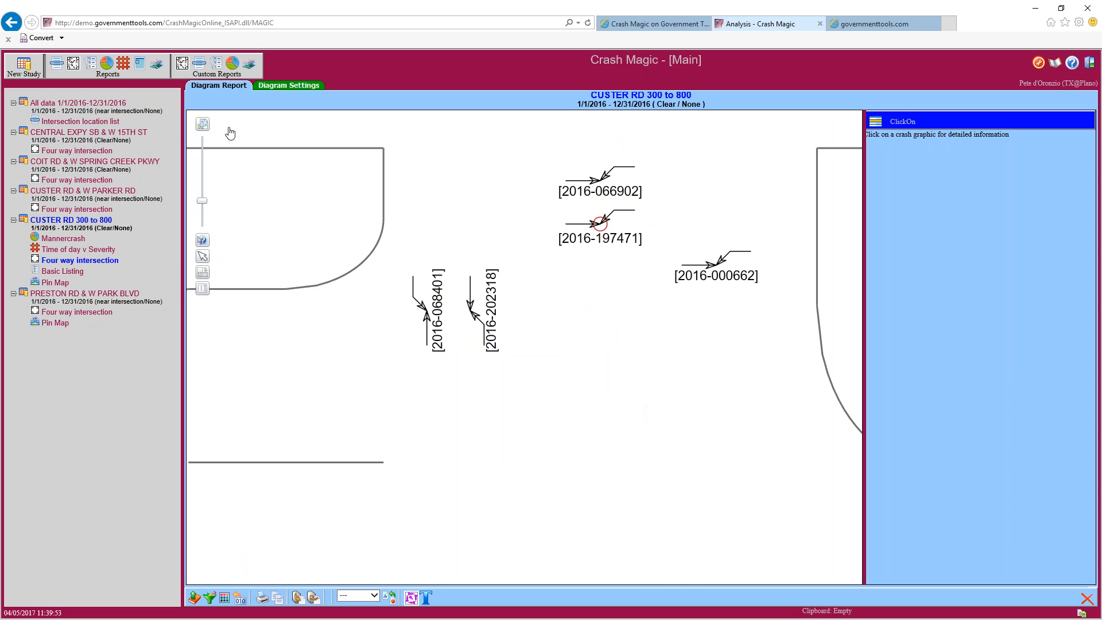
{"action": "left_click", "coordinate": [203, 125]}
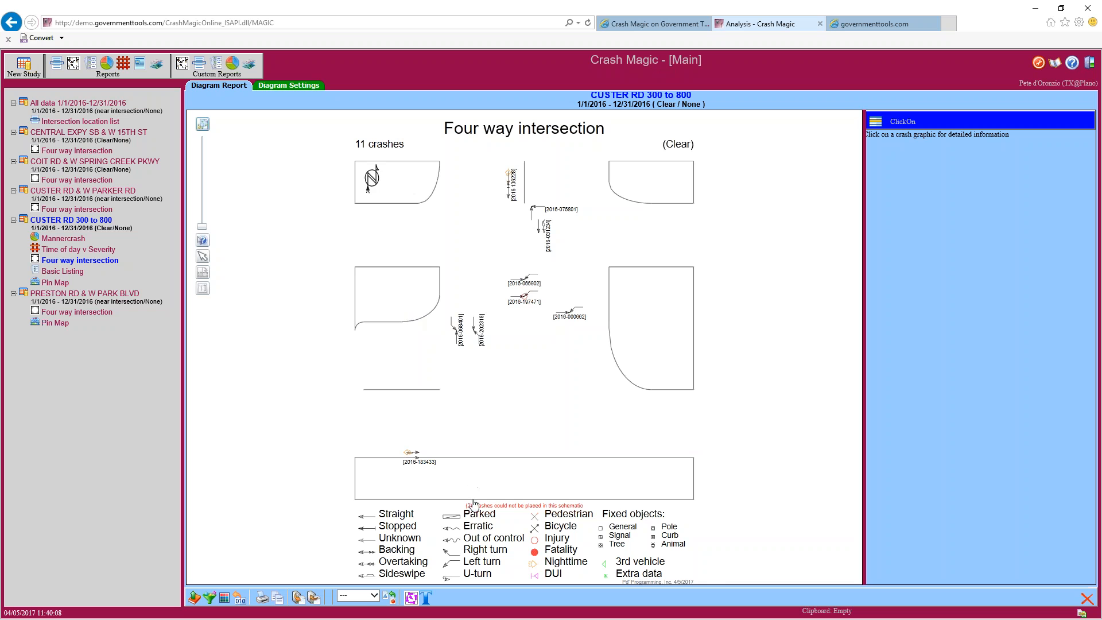
{"action": "scroll", "coordinate": [495, 521], "scroll_direction": "up", "scroll_amount": 3}
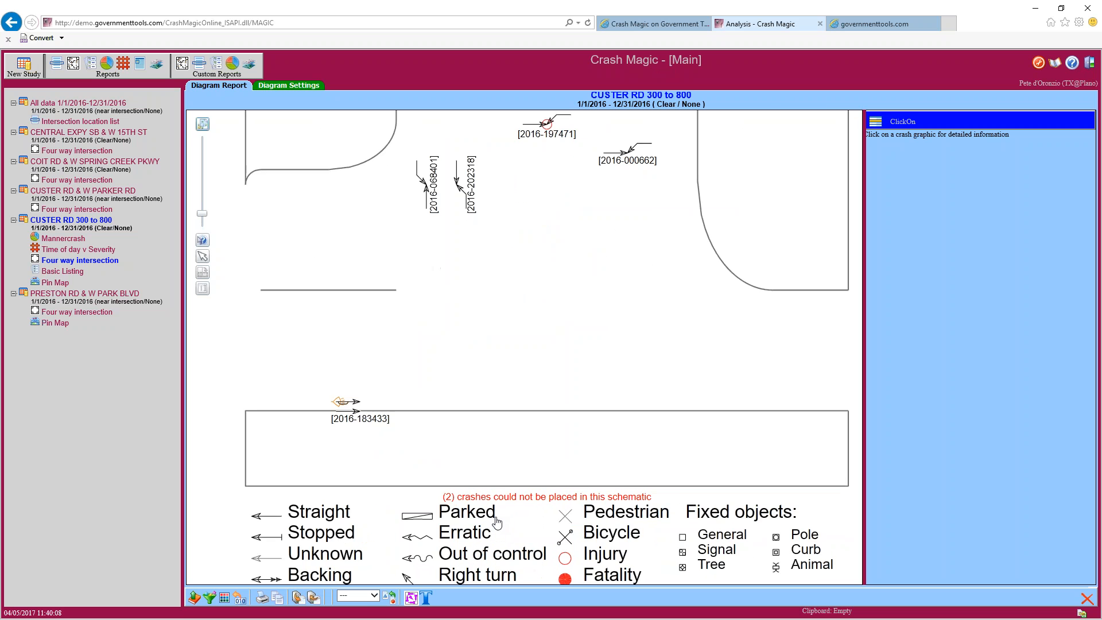
{"action": "scroll", "coordinate": [497, 522], "scroll_direction": "up", "scroll_amount": 1}
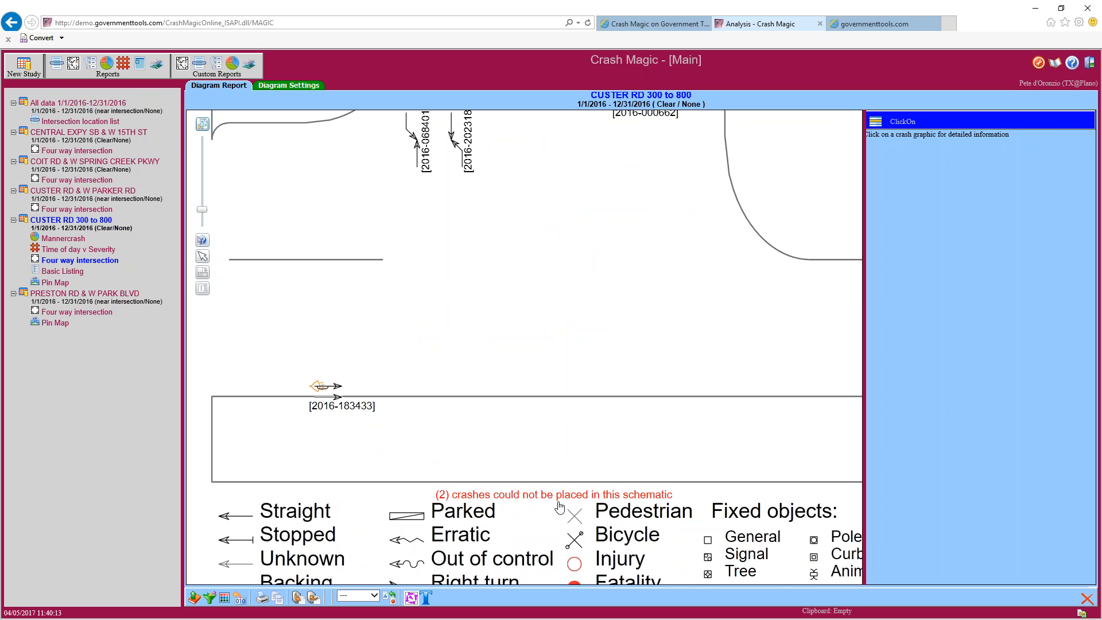
{"action": "scroll", "coordinate": [560, 507], "scroll_direction": "down", "scroll_amount": 4}
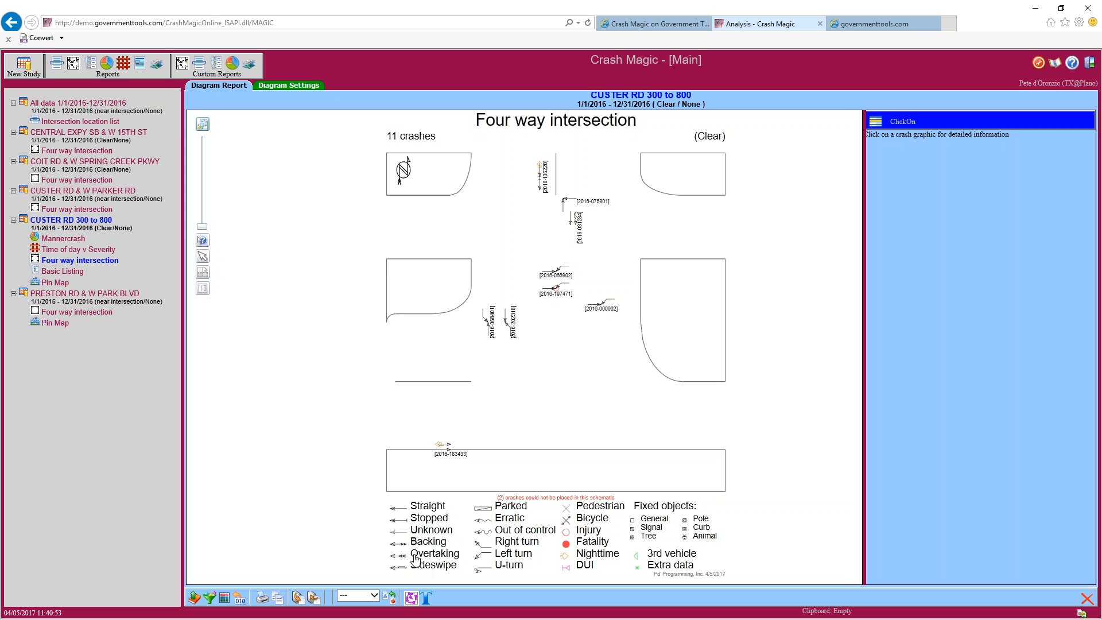
Uncheck Display legend in Diagram Settings and return to the diagram
{"action": "left_click", "coordinate": [272, 92]}
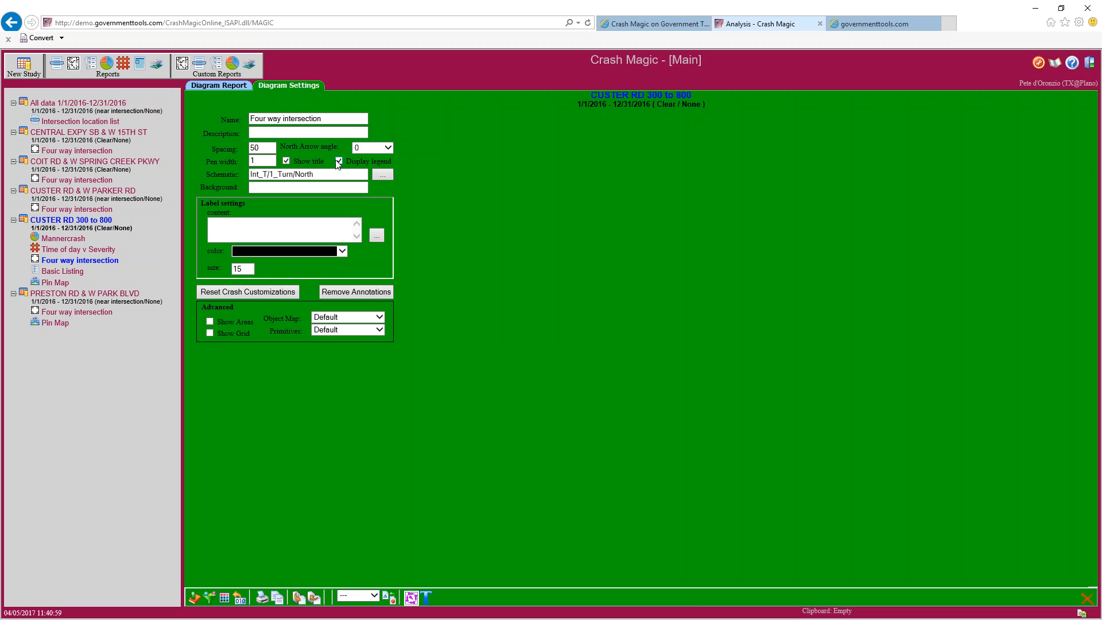
{"action": "left_click", "coordinate": [338, 161]}
{"action": "left_click", "coordinate": [223, 86]}
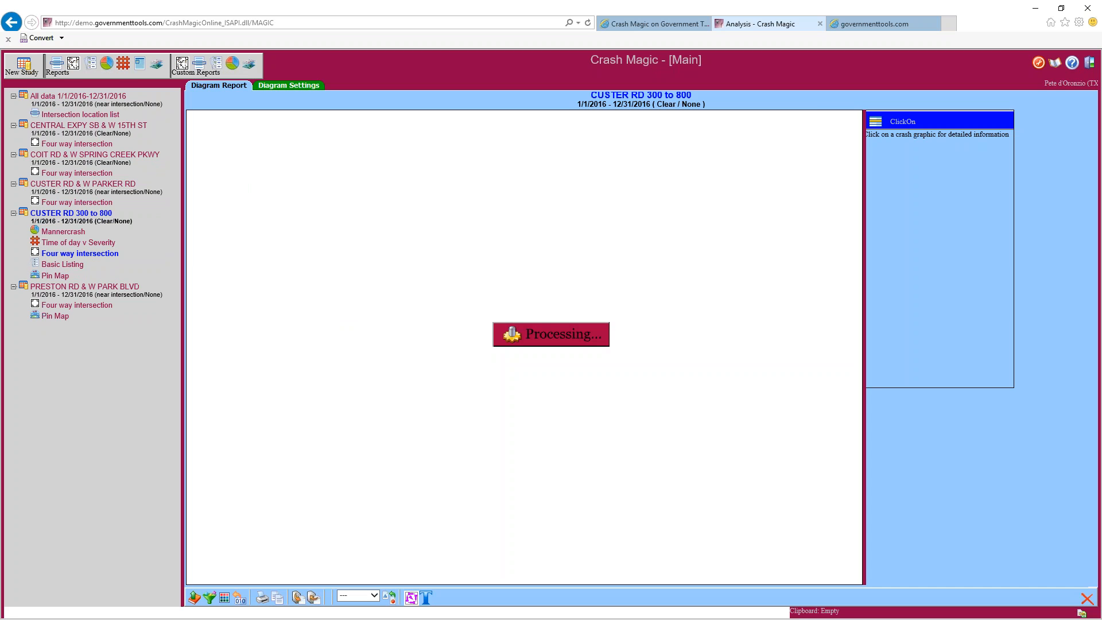
{"action": "scroll", "coordinate": [500, 432], "scroll_direction": "down", "scroll_amount": 2}
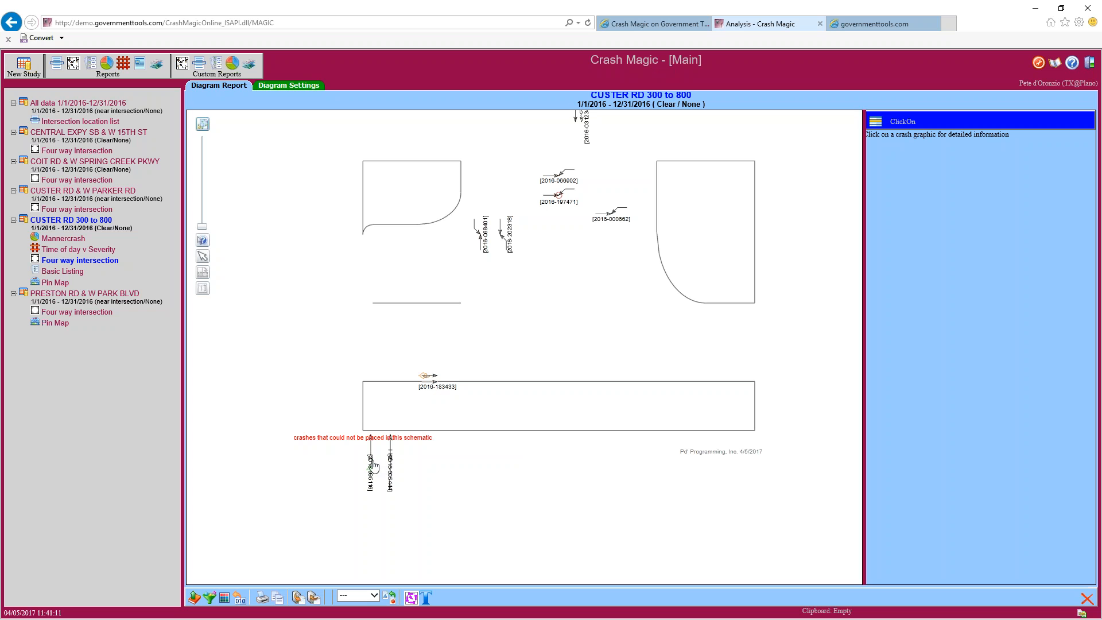
{"action": "left_click", "coordinate": [372, 465]}
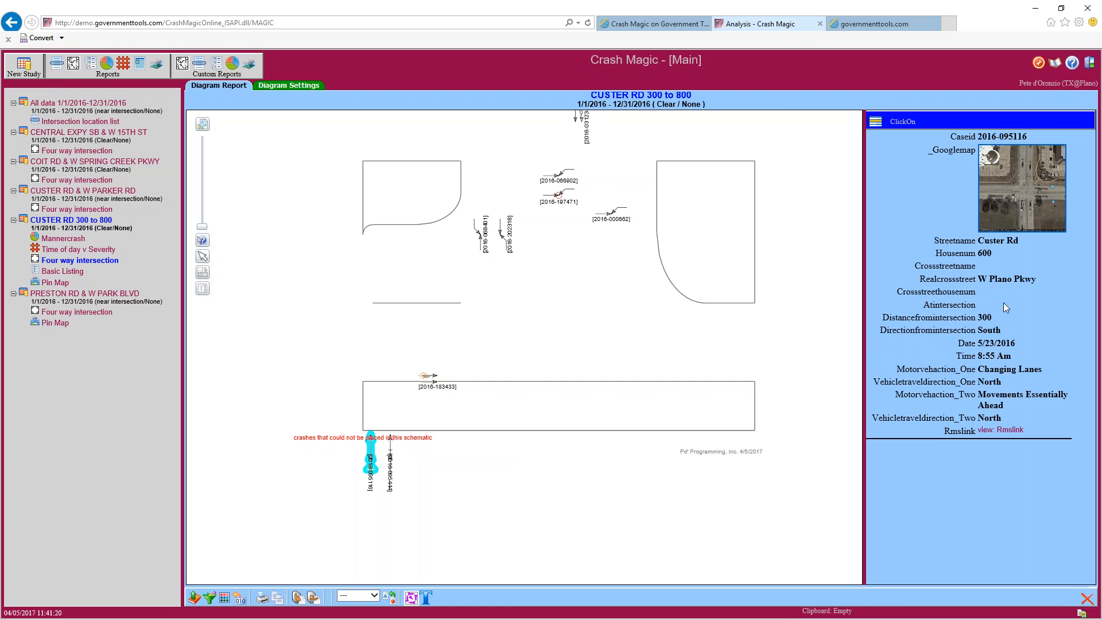
{"action": "double_click", "coordinate": [1000, 382]}
{"action": "left_click_drag", "start_coordinate": [1002, 418], "coordinate": [976, 420]}
Select the COIT RD & W SPRING CREEK PKWY study in the tree and copy it with Copy
{"action": "left_click", "coordinate": [88, 163]}
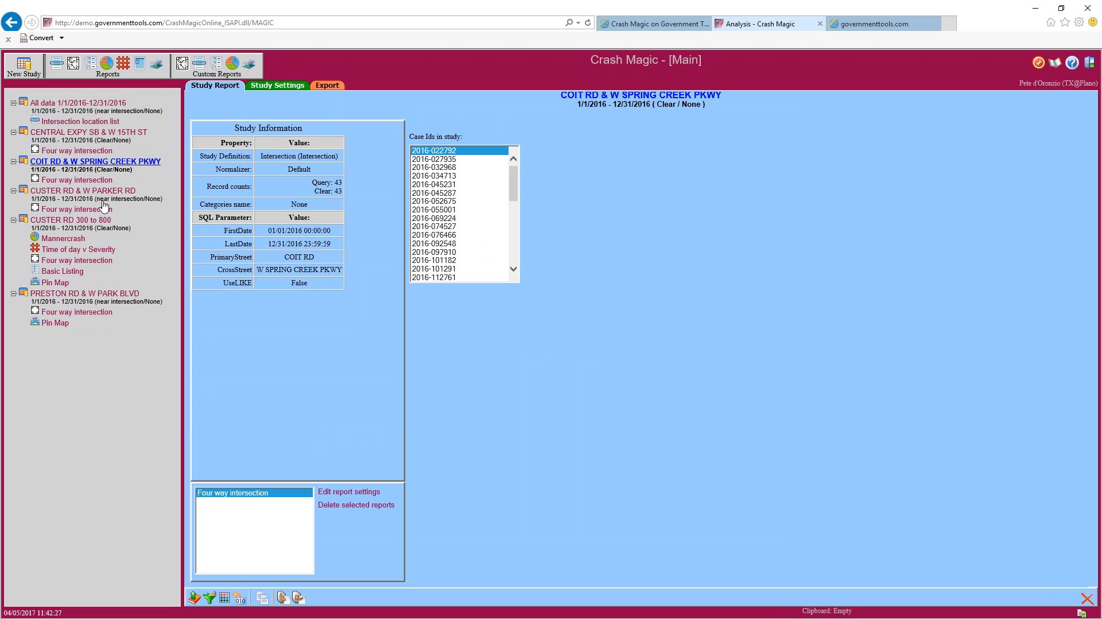
{"action": "left_click", "coordinate": [261, 599]}
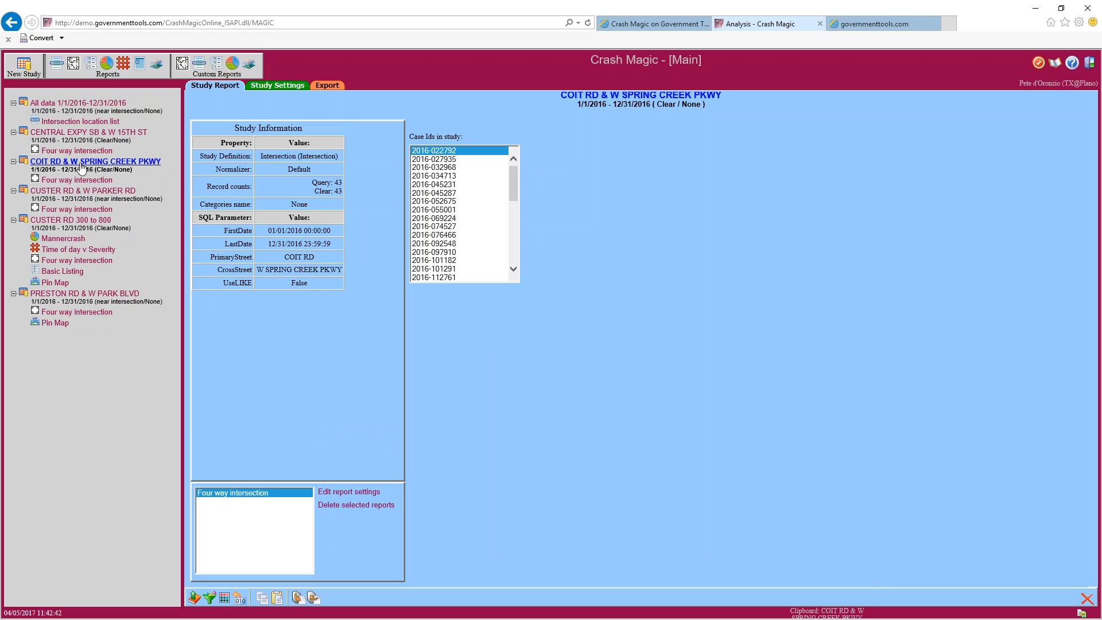
{"action": "left_click_drag", "start_coordinate": [818, 610], "coordinate": [864, 617]}
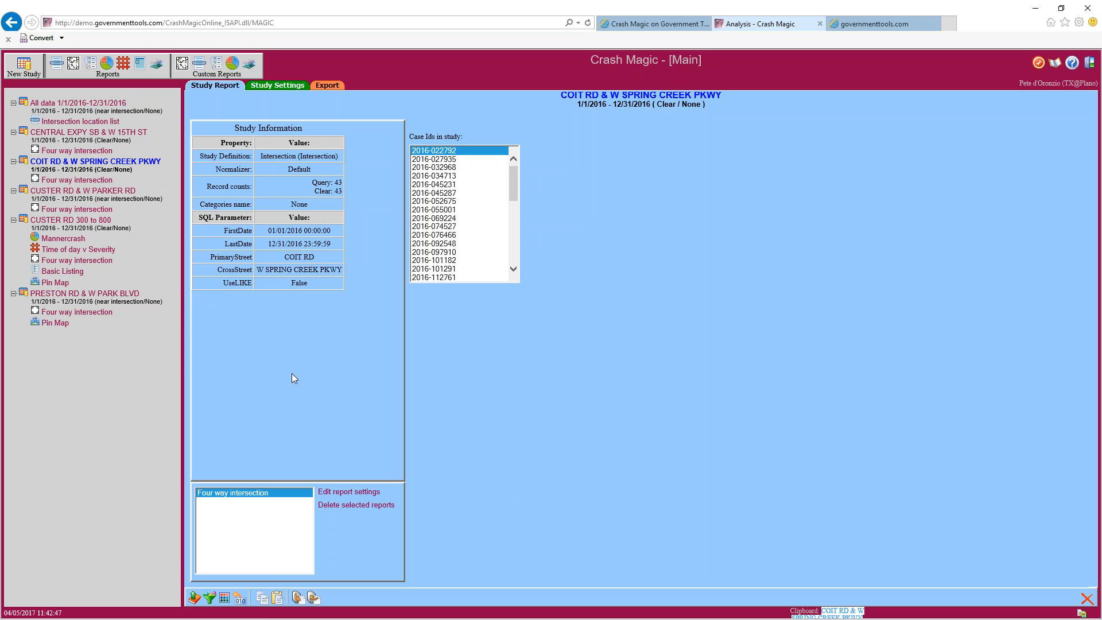
Paste the copied study as COIT RD & W SPRING CREEK PKWY (1)
{"action": "left_click", "coordinate": [277, 599]}
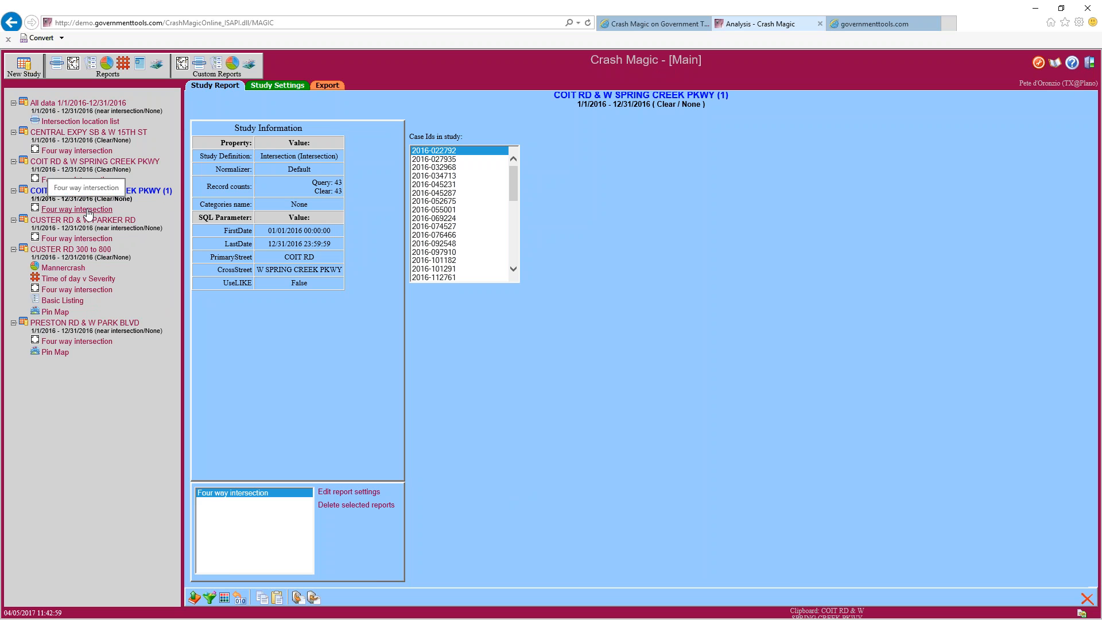
Filter the copied COIT RD study to Red light crashes only, leaving 7 crashes
{"action": "left_click", "coordinate": [209, 598]}
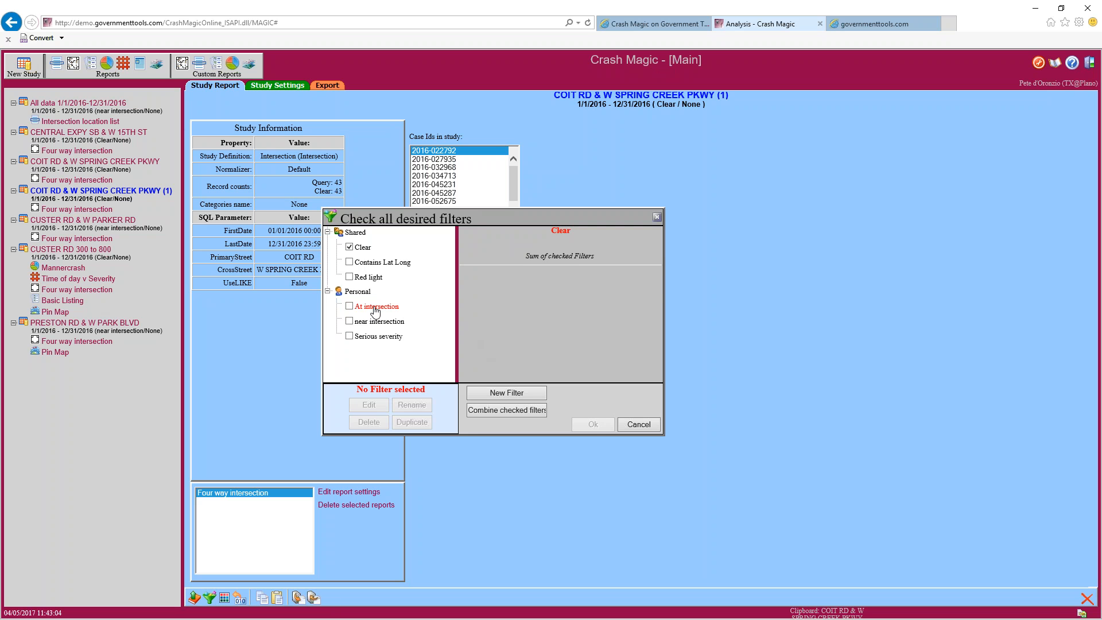
{"action": "left_click", "coordinate": [349, 306]}
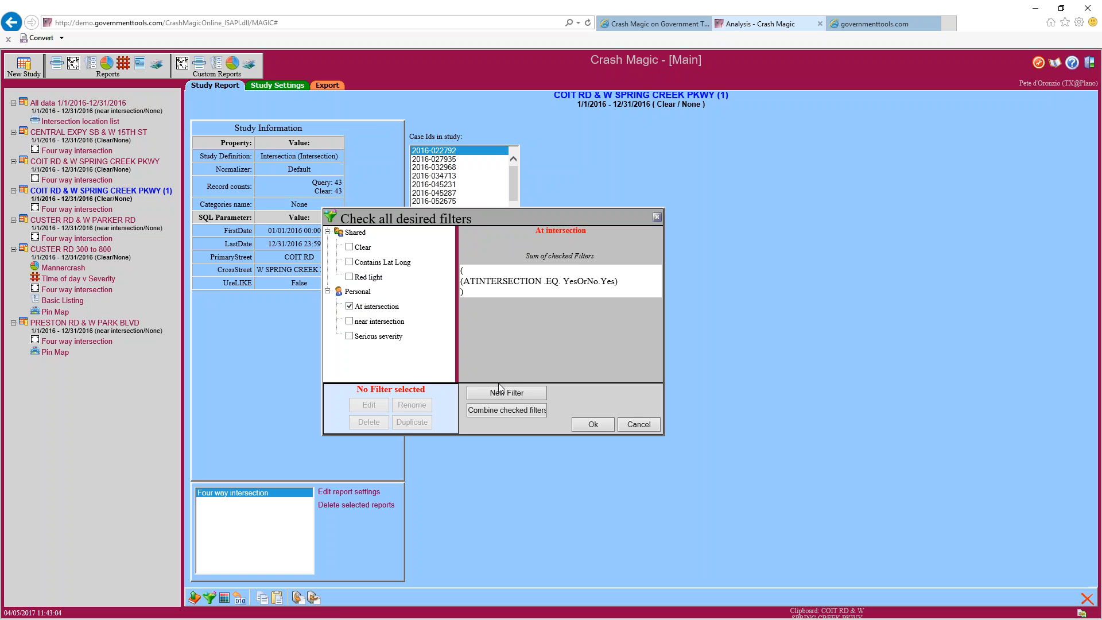
{"action": "left_click", "coordinate": [349, 306]}
{"action": "left_click", "coordinate": [349, 276]}
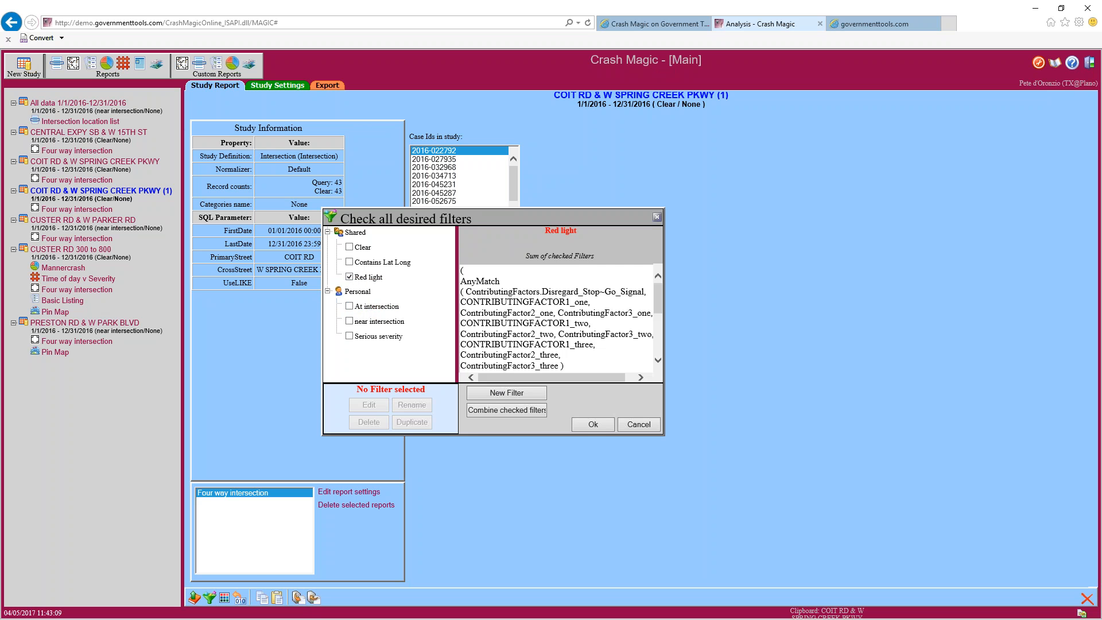
{"action": "left_click", "coordinate": [588, 427]}
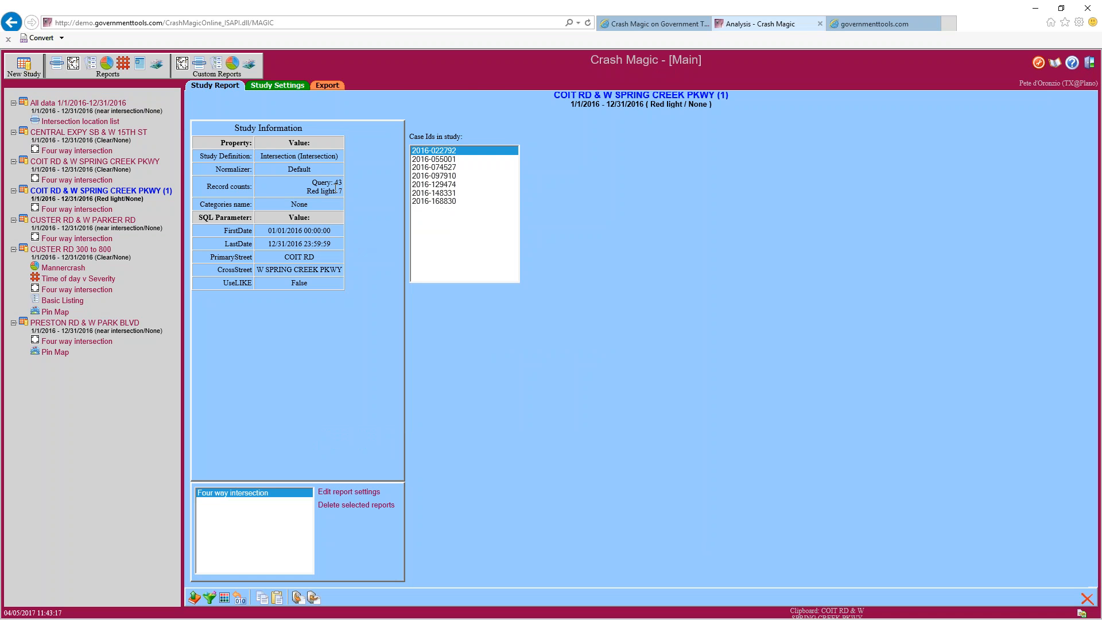
View the Four way intersection diagrams of the copied (1) study and the original COIT RD study
{"action": "left_click", "coordinate": [110, 211]}
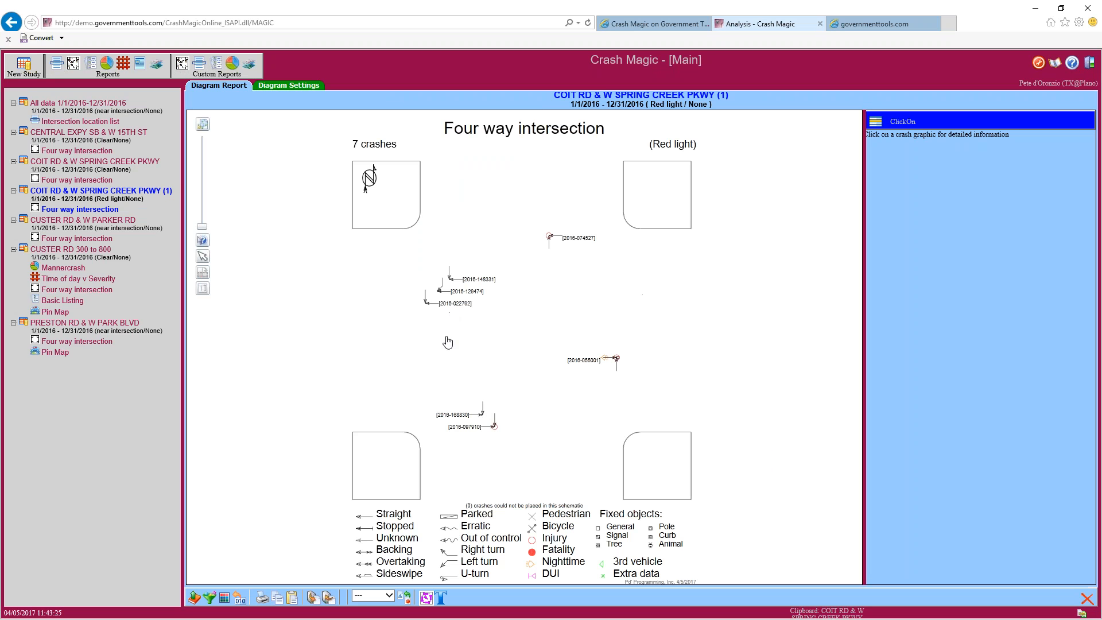
{"action": "left_click", "coordinate": [84, 181]}
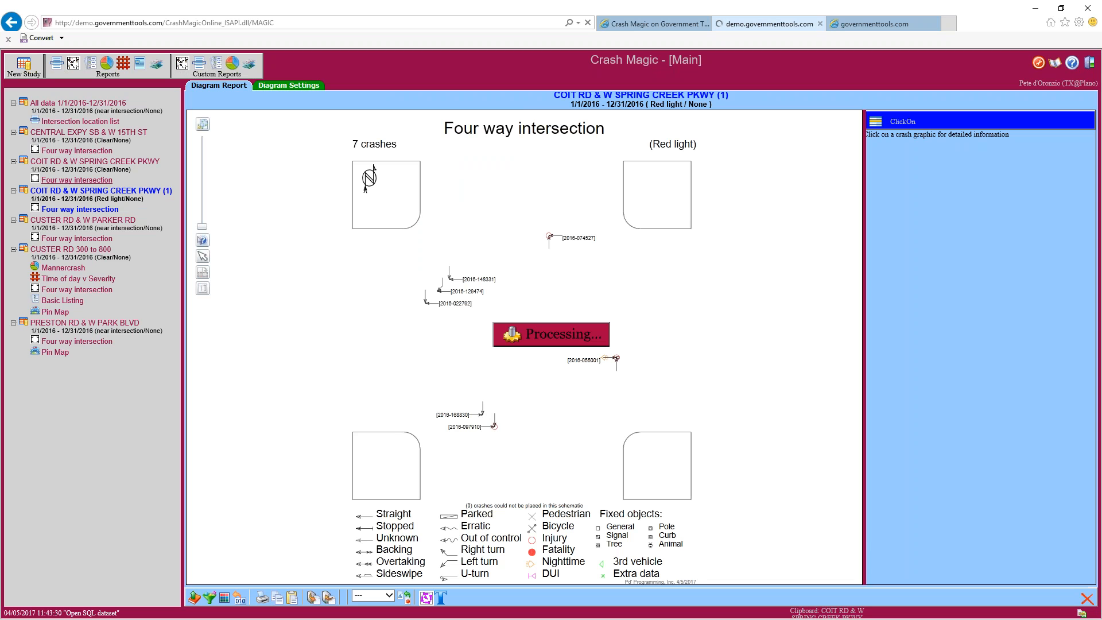
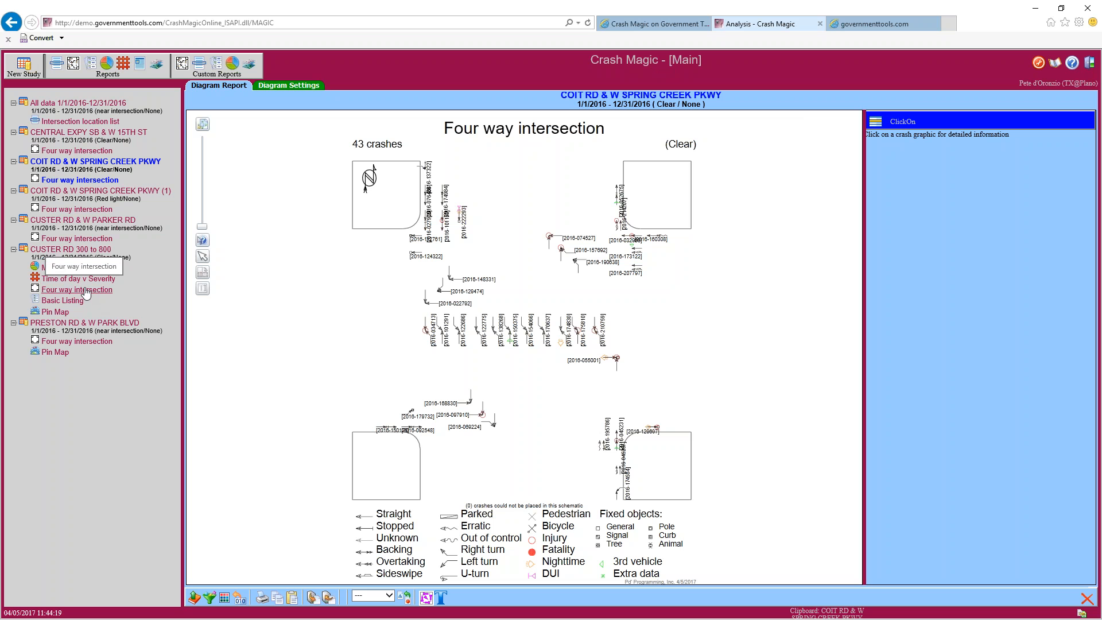
Create a layout report for the COIT RD & W SPRING CREEK PKWY study from the Shared > Default template
{"action": "left_click", "coordinate": [140, 68]}
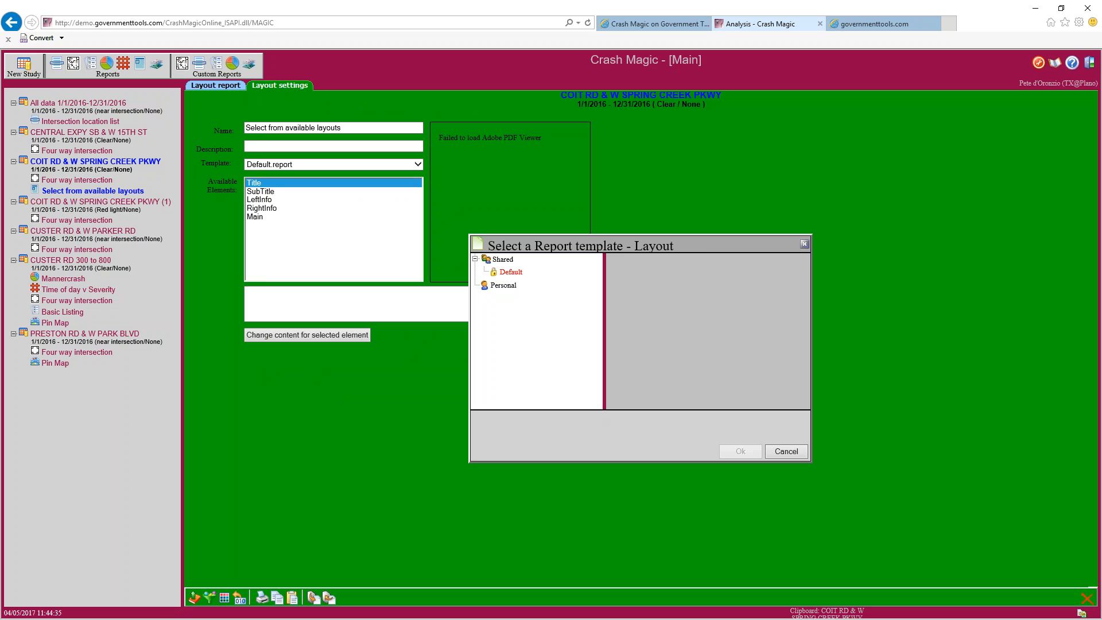
{"action": "left_click", "coordinate": [513, 275]}
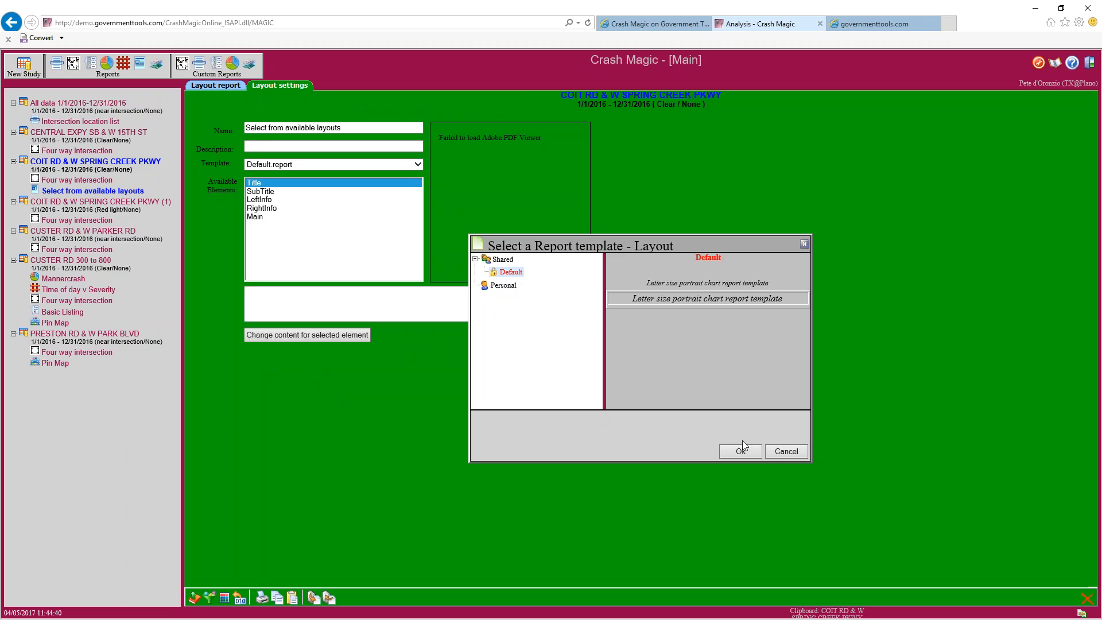
{"action": "left_click", "coordinate": [741, 453]}
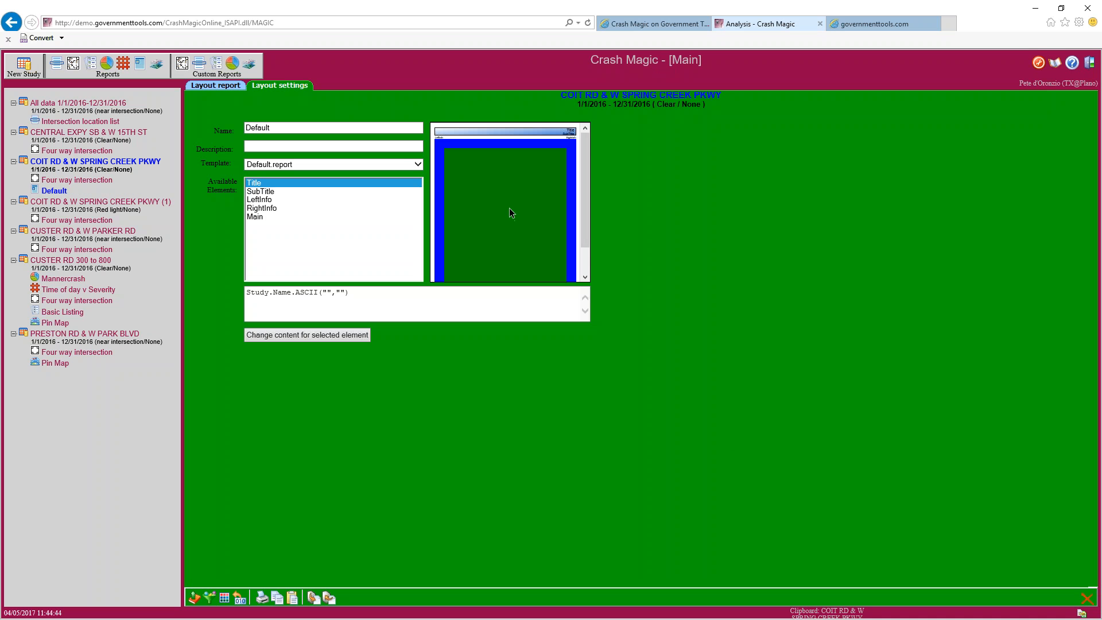
{"action": "scroll", "coordinate": [508, 208], "scroll_direction": "down", "scroll_amount": 2}
Change the layout's page template to LetterLandscape1x2
{"action": "scroll", "coordinate": [509, 207], "scroll_direction": "up", "scroll_amount": 1}
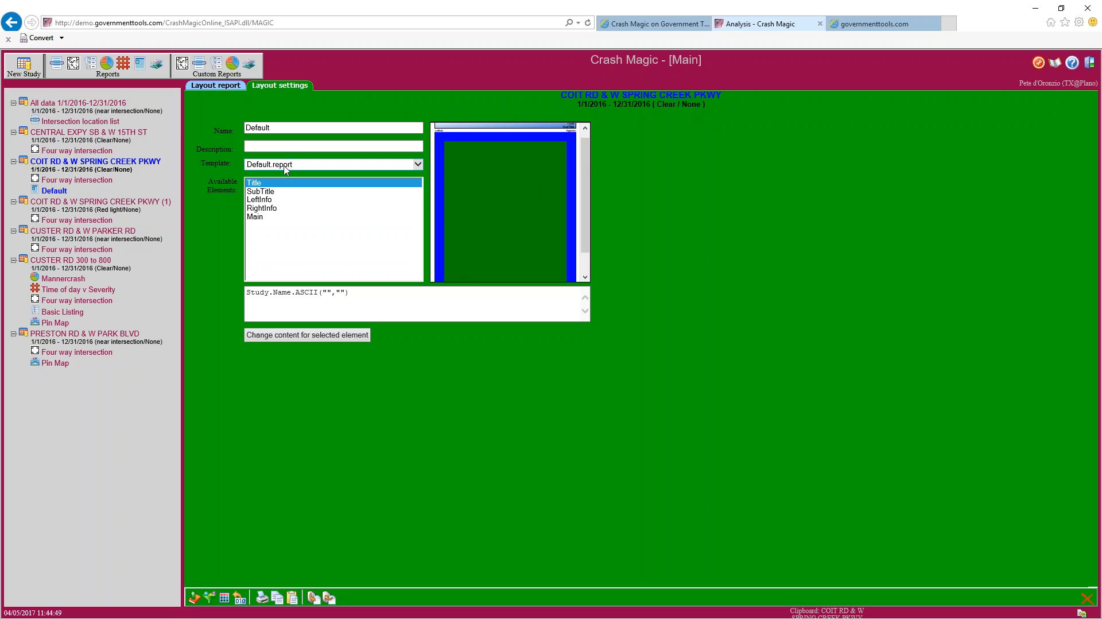
{"action": "left_click", "coordinate": [418, 165]}
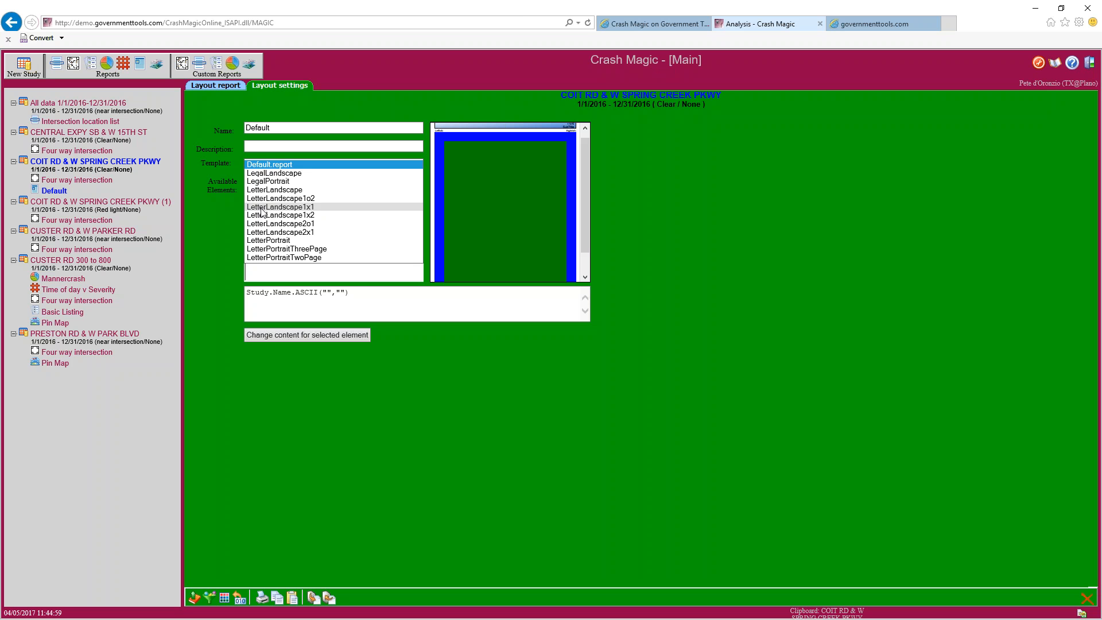
{"action": "left_click", "coordinate": [294, 216]}
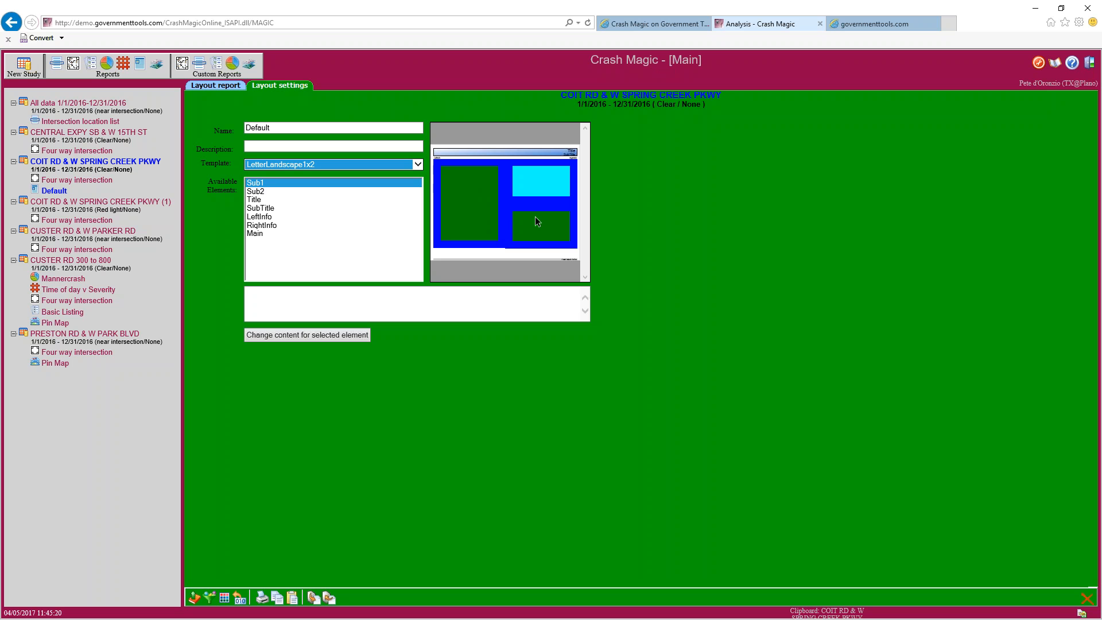
Review the layout's Sub2 and Title elements, then select the Main panel
{"action": "left_click", "coordinate": [273, 191]}
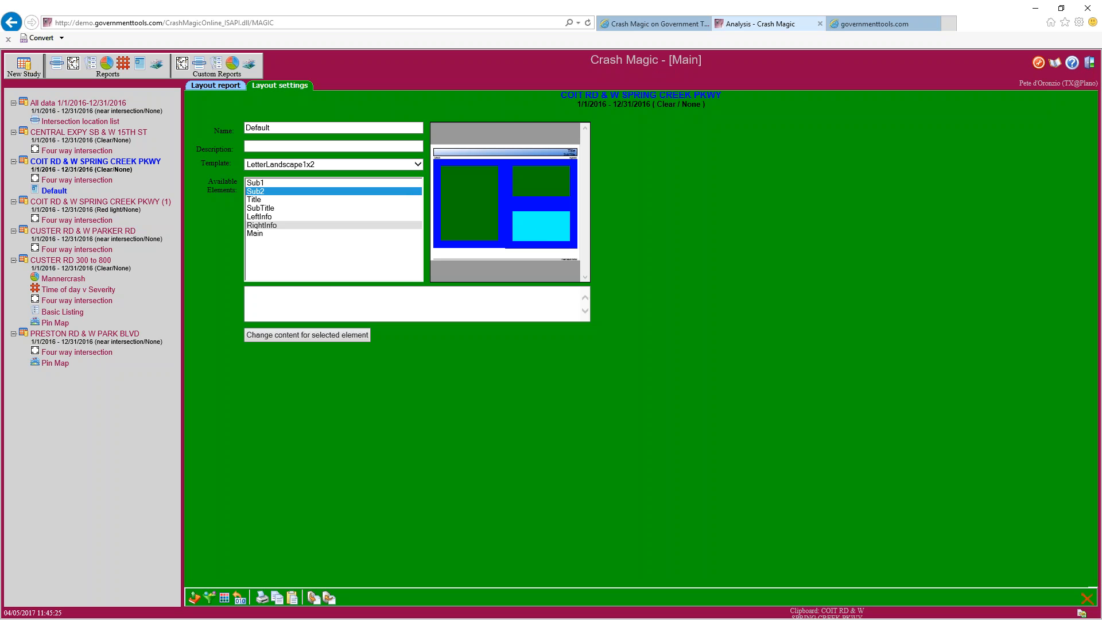
{"action": "left_click", "coordinate": [269, 233]}
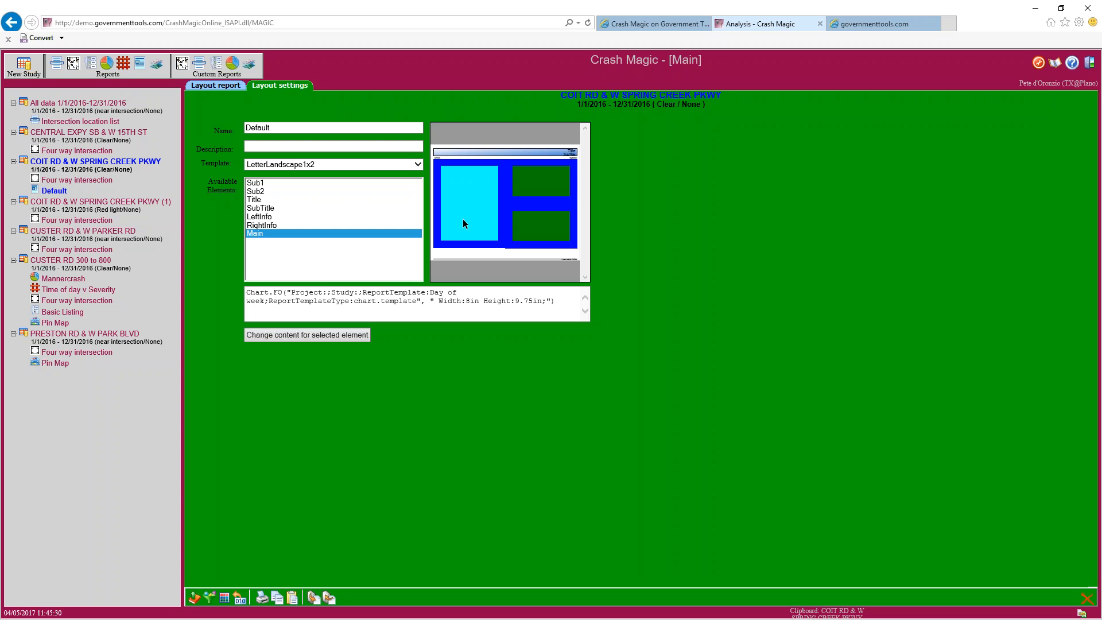
{"action": "left_click", "coordinate": [262, 200]}
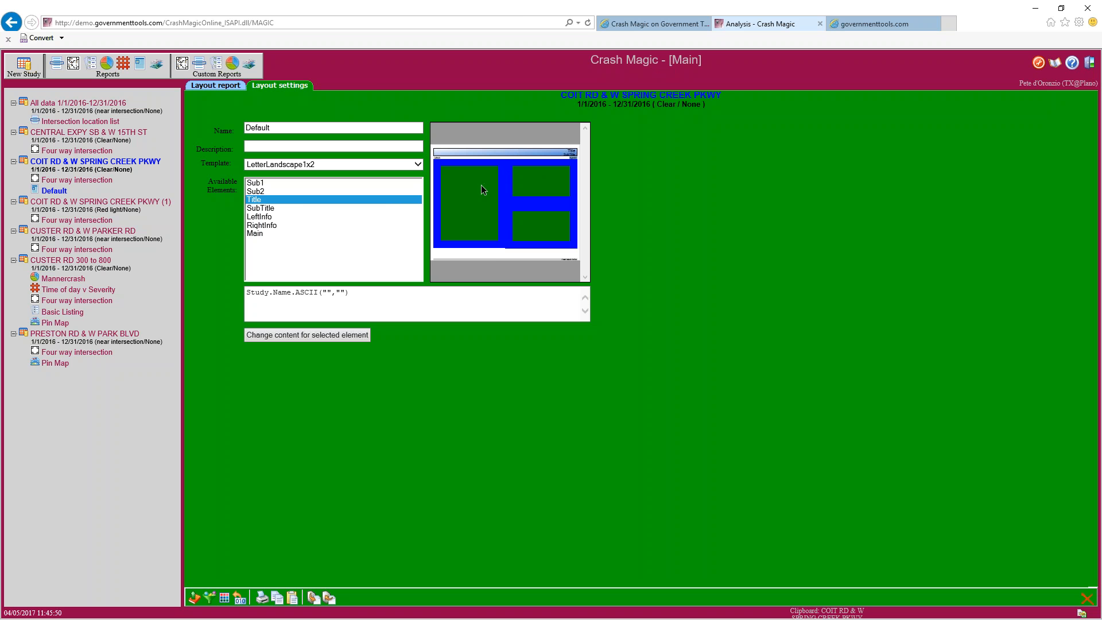
{"action": "left_click", "coordinate": [270, 233]}
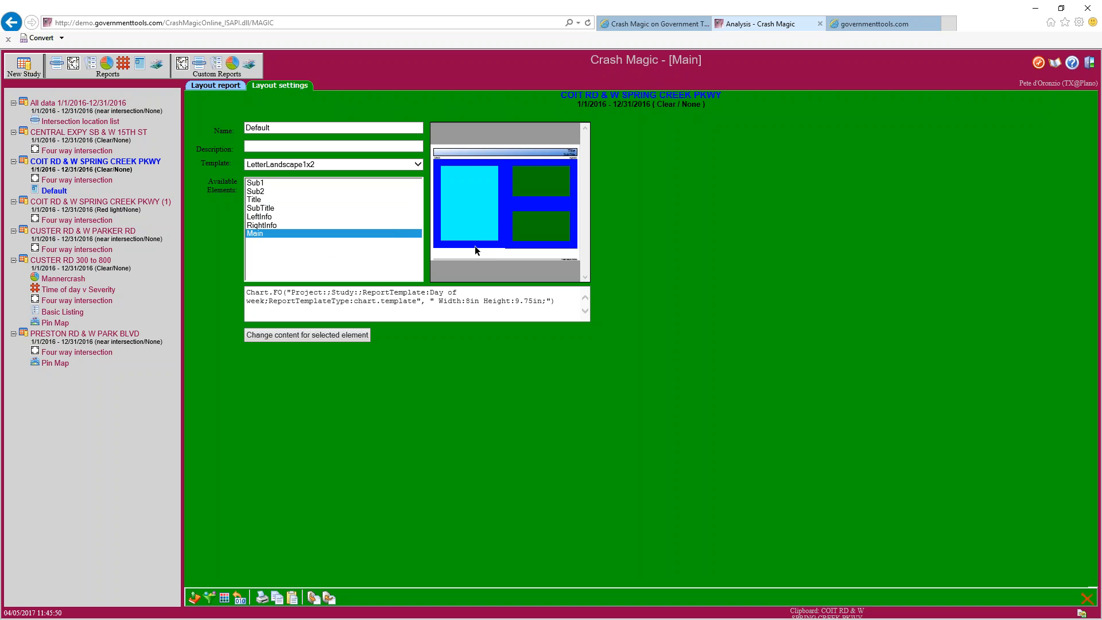
Fill the Main panel with the Four way intersection template as a collision diagram
{"action": "left_click", "coordinate": [319, 335]}
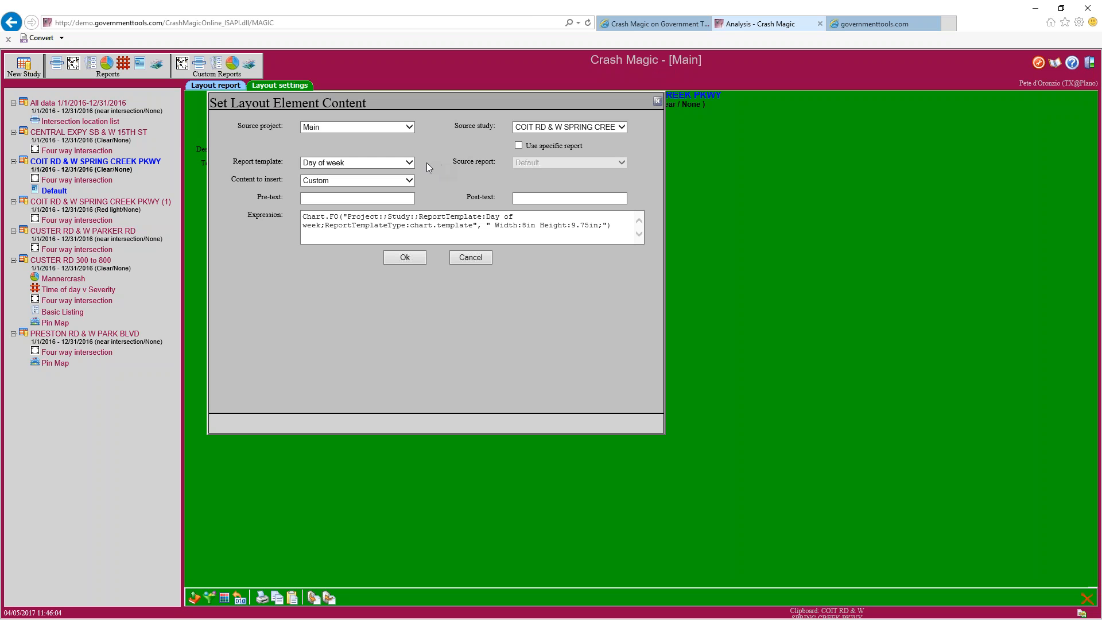
{"action": "left_click", "coordinate": [409, 163]}
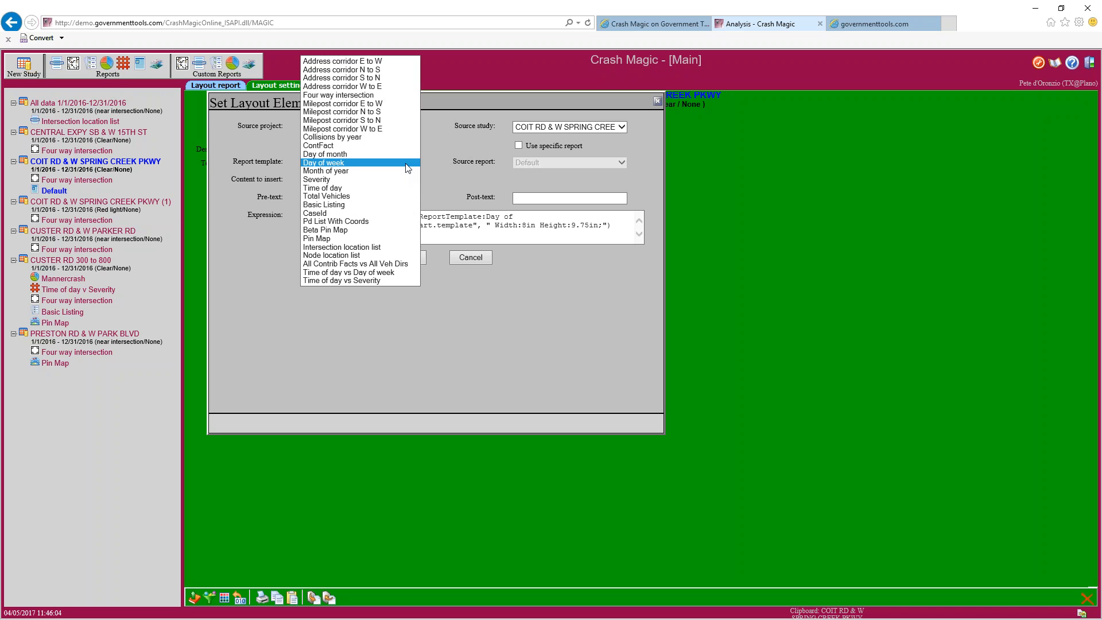
{"action": "left_click", "coordinate": [339, 94]}
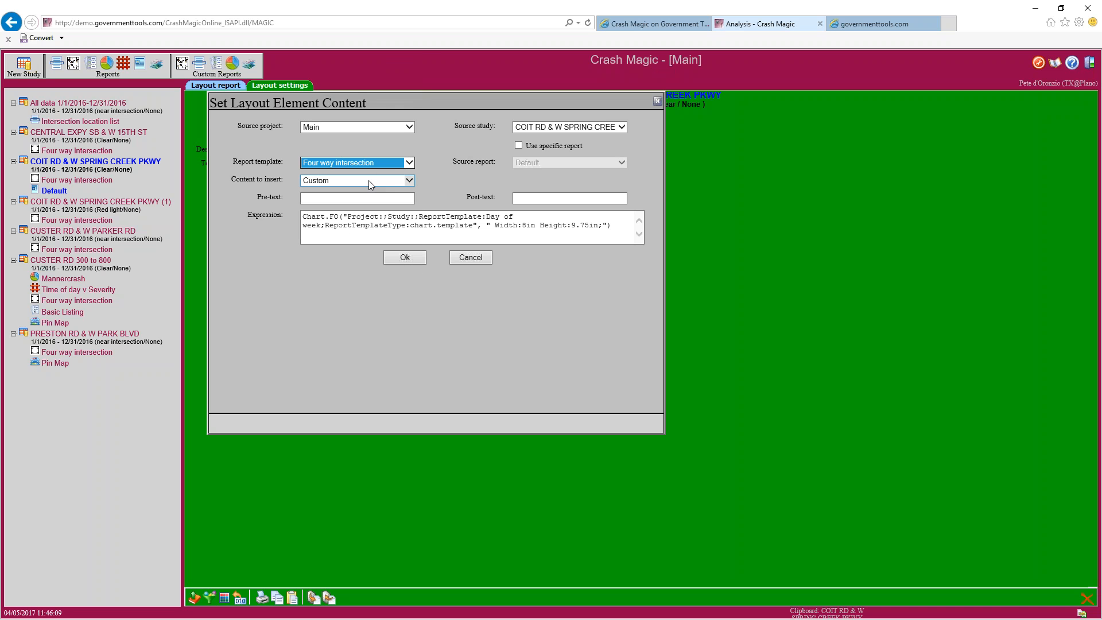
{"action": "left_click", "coordinate": [369, 181]}
{"action": "left_click", "coordinate": [363, 174]}
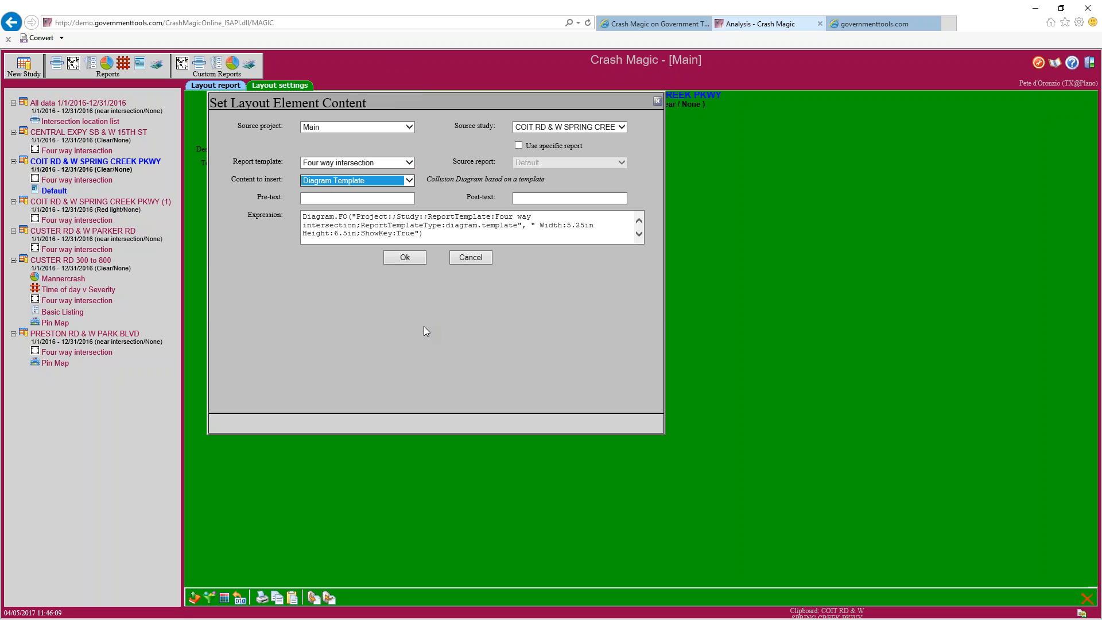
{"action": "left_click", "coordinate": [413, 264]}
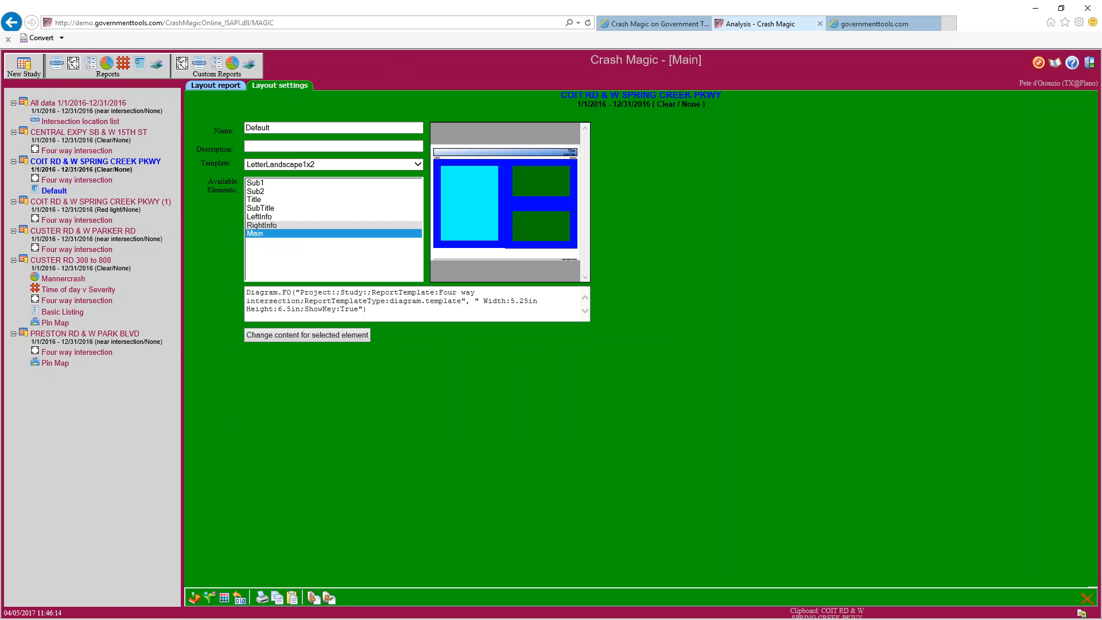
{"action": "left_click_drag", "start_coordinate": [291, 293], "coordinate": [233, 290]}
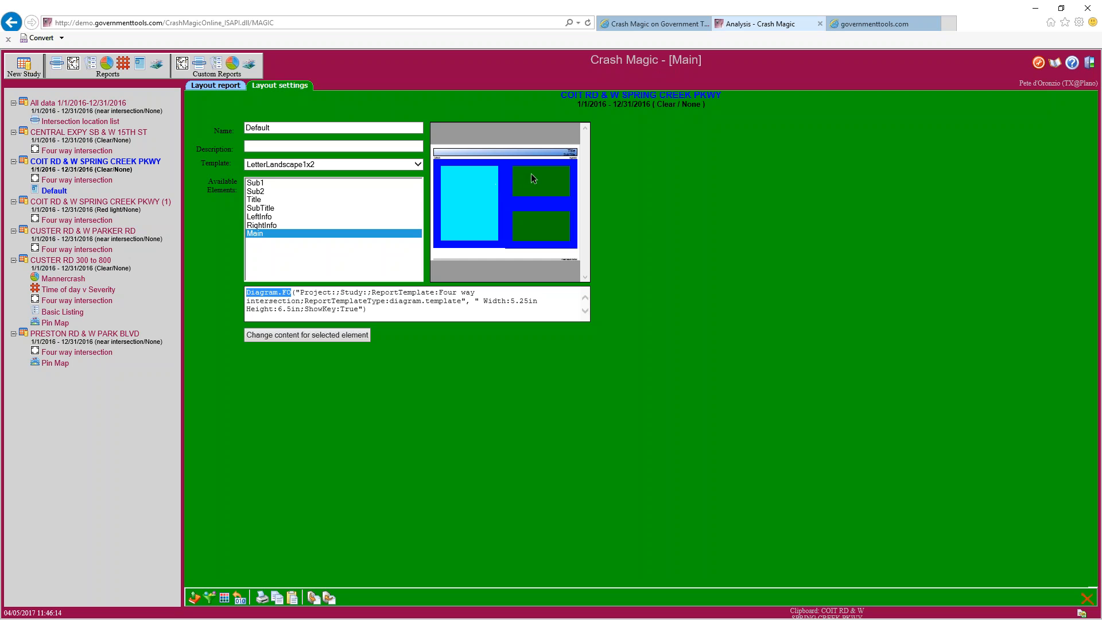
Set the Sub1 panel to show the Time of day template as a chart
{"action": "left_click", "coordinate": [274, 183]}
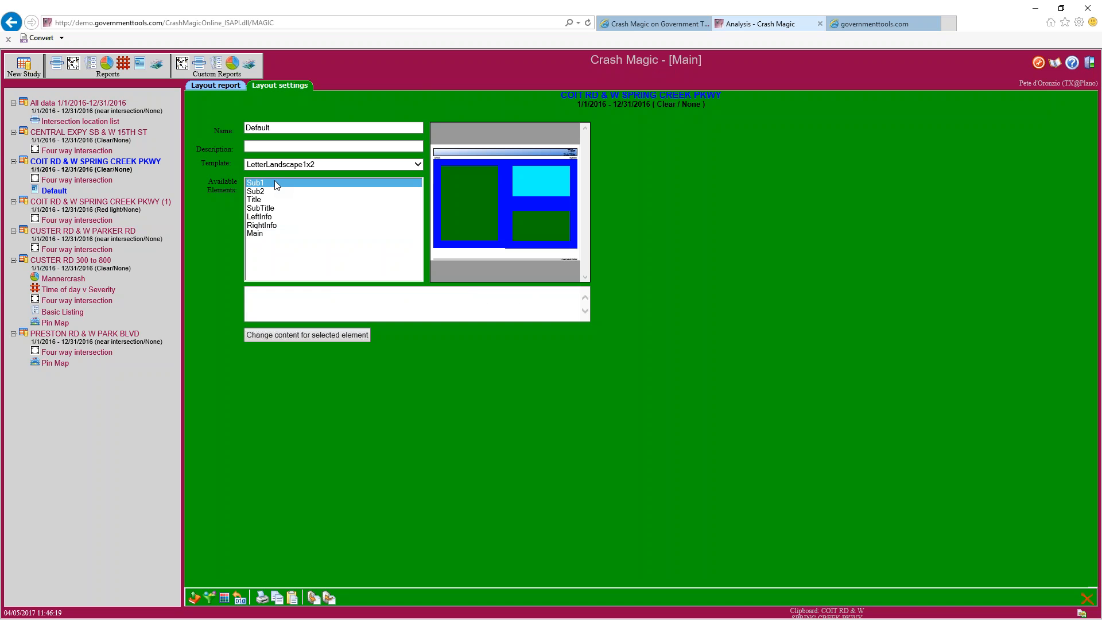
{"action": "left_click", "coordinate": [287, 336]}
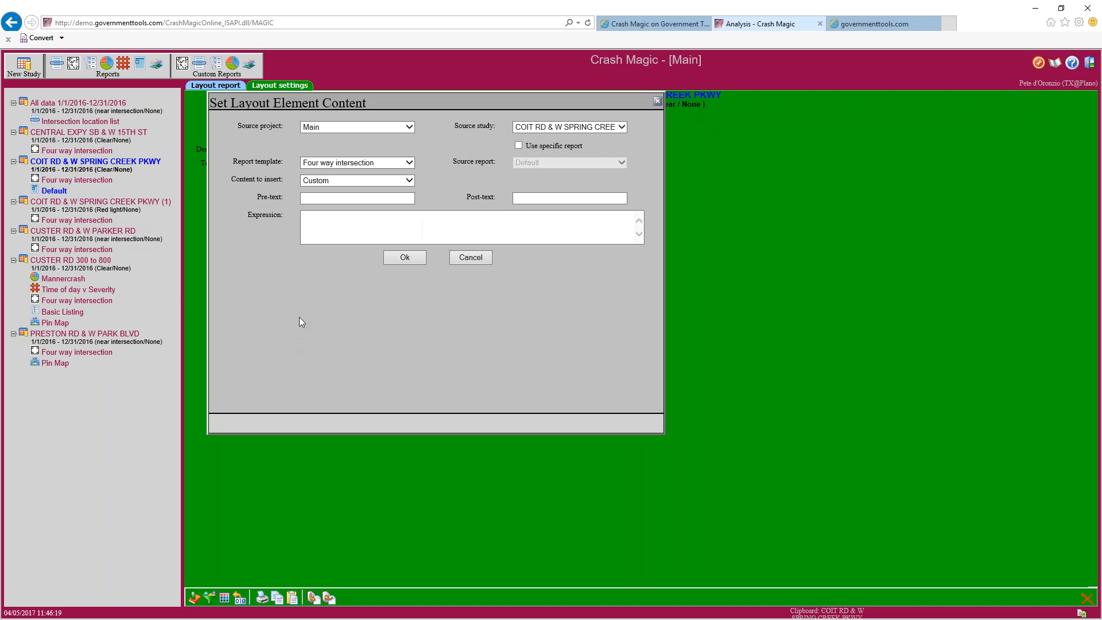
{"action": "left_click", "coordinate": [412, 181]}
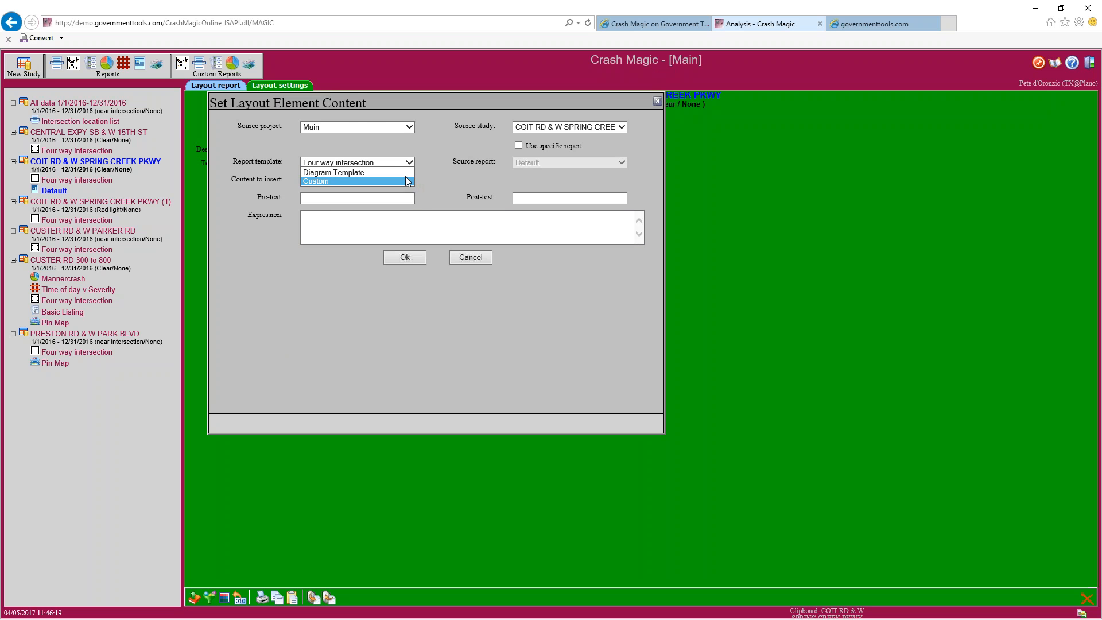
{"action": "left_click", "coordinate": [407, 162]}
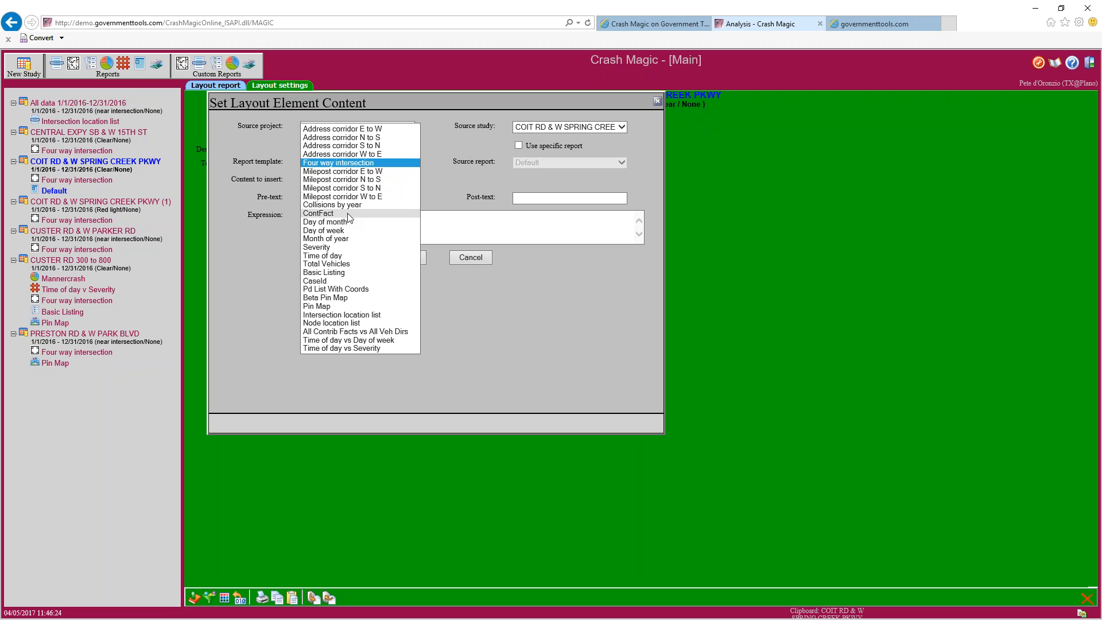
{"action": "left_click", "coordinate": [345, 255]}
{"action": "left_click", "coordinate": [354, 181]}
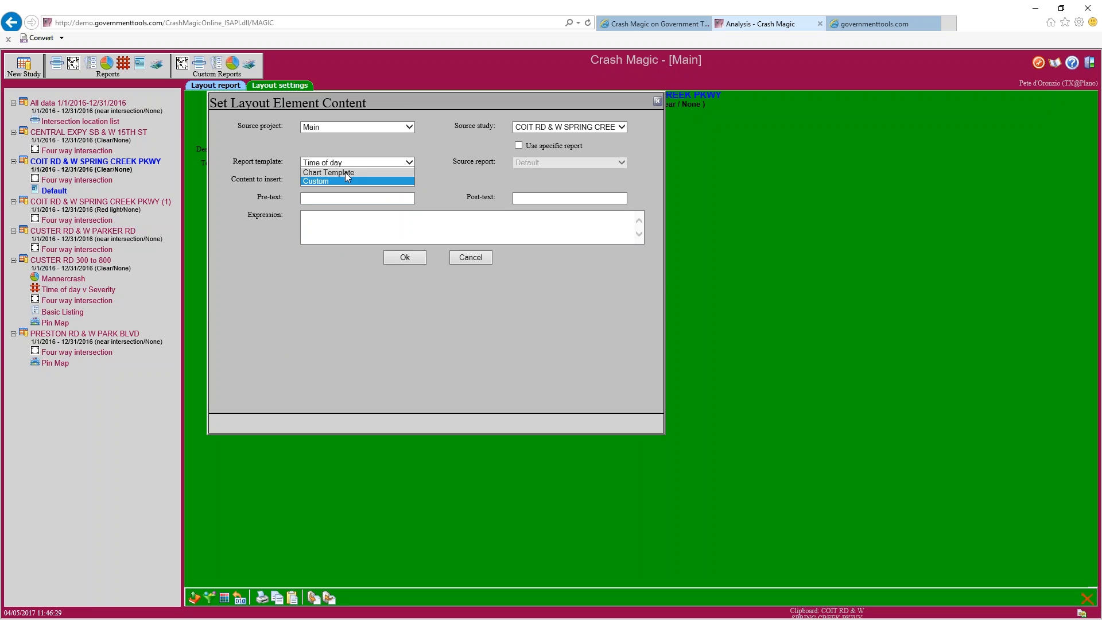
{"action": "left_click", "coordinate": [346, 172]}
{"action": "left_click", "coordinate": [402, 260]}
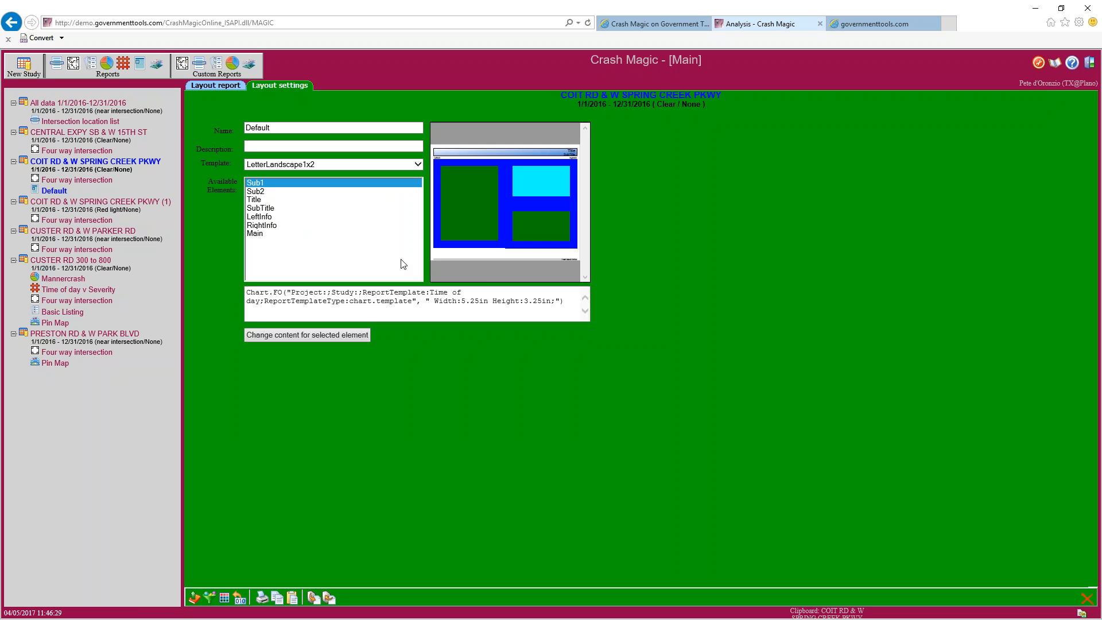
Set the Sub2 panel to show the Severity template as a chart and recheck it
{"action": "left_click", "coordinate": [284, 191]}
{"action": "left_click", "coordinate": [322, 335]}
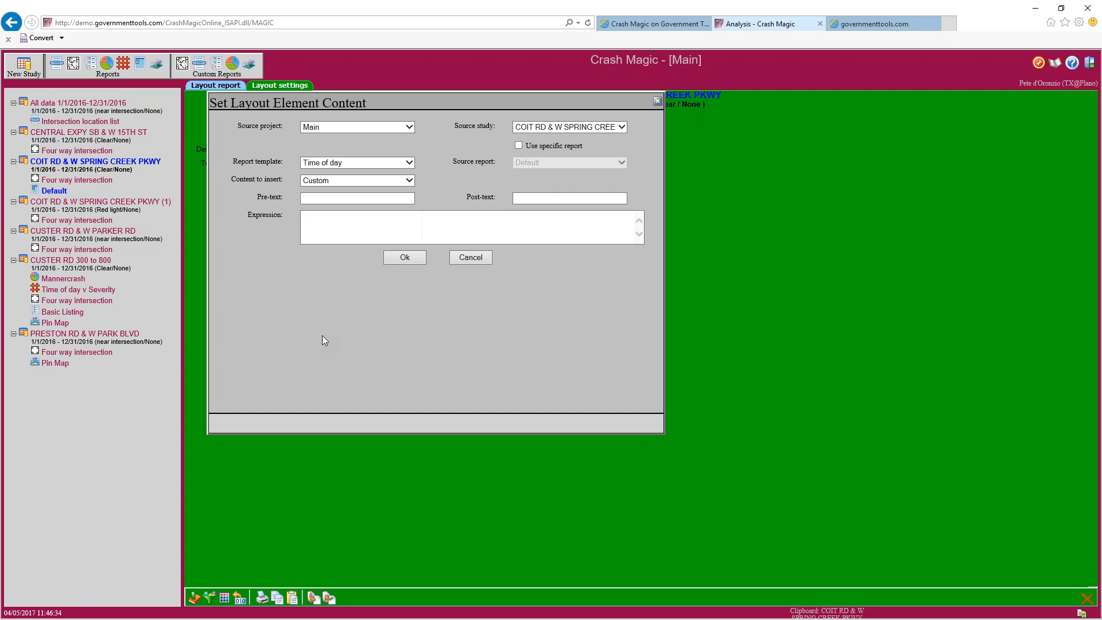
{"action": "left_click", "coordinate": [409, 163]}
{"action": "left_click", "coordinate": [346, 153]}
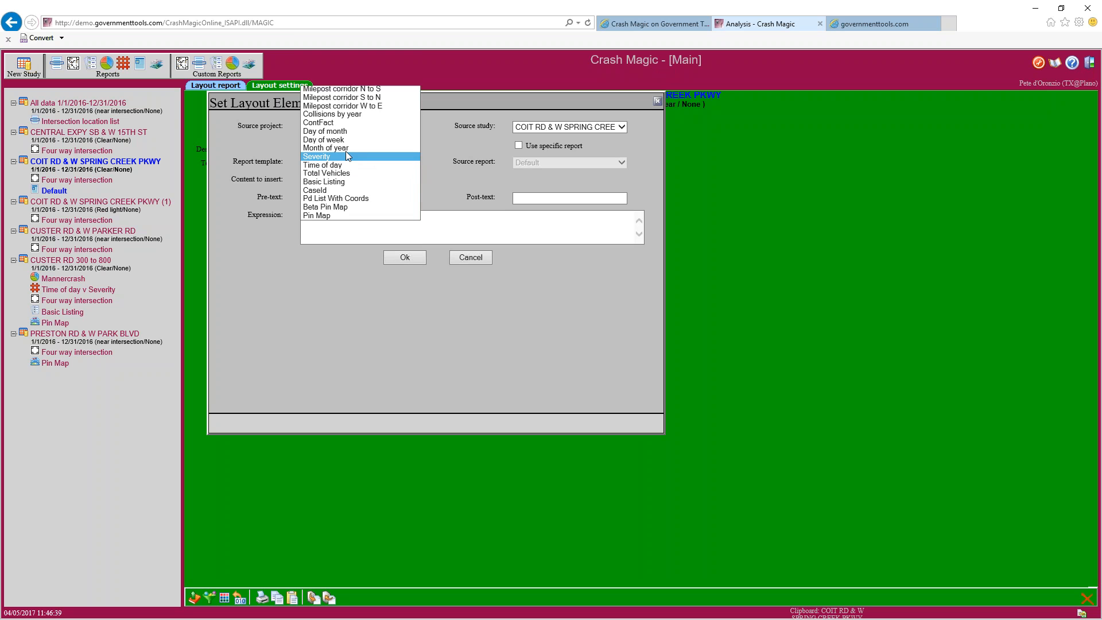
{"action": "left_click", "coordinate": [350, 181]}
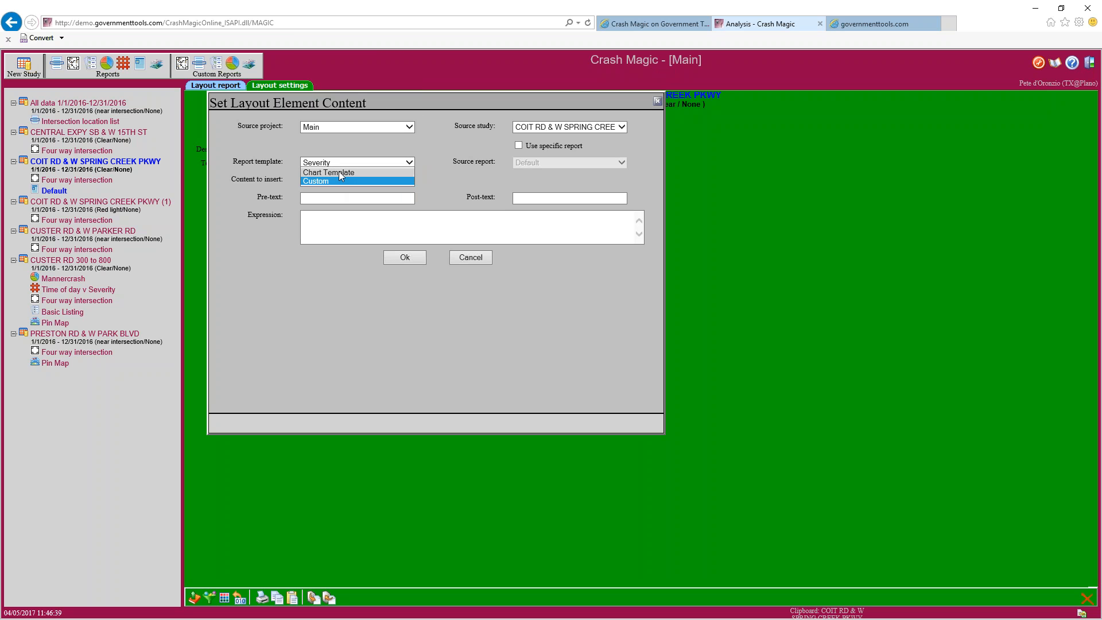
{"action": "left_click", "coordinate": [337, 172]}
{"action": "left_click", "coordinate": [404, 258]}
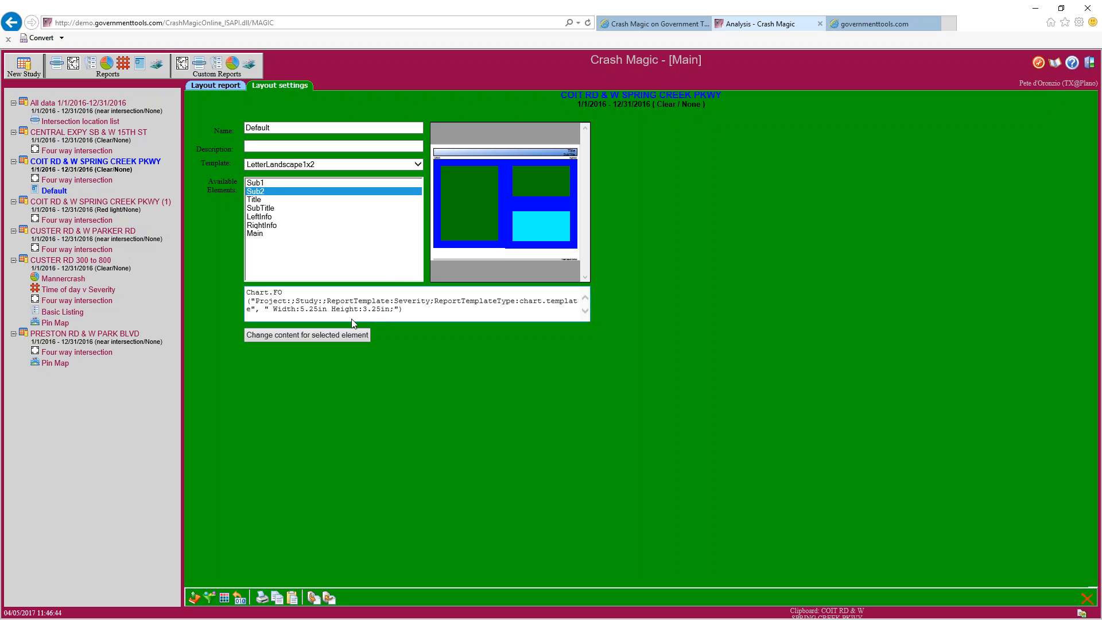
{"action": "left_click", "coordinate": [340, 334]}
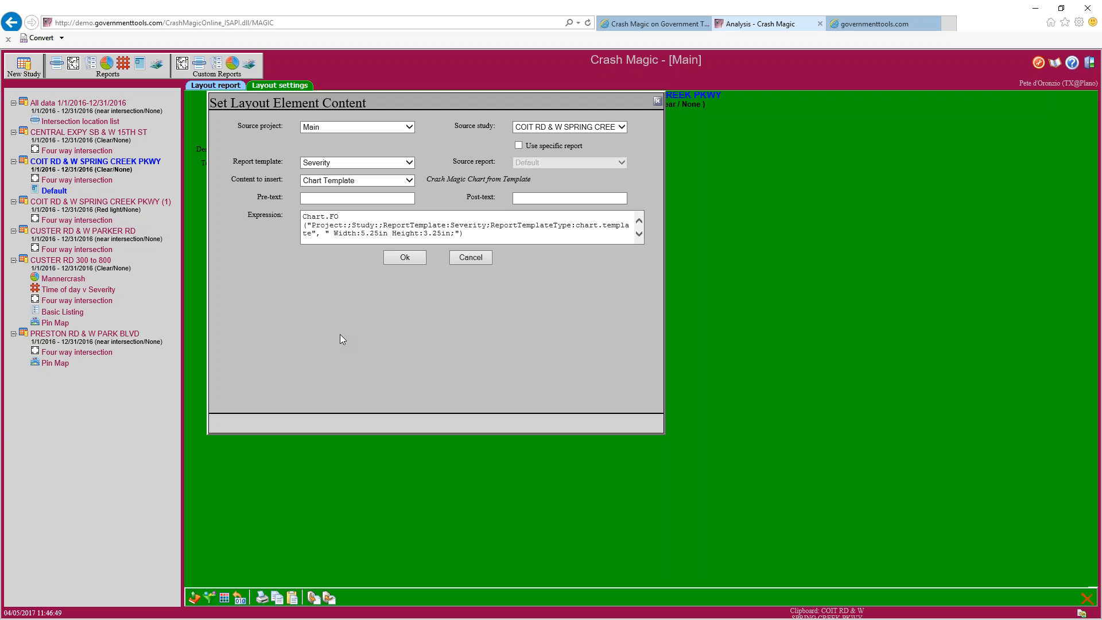
{"action": "left_click", "coordinate": [404, 261]}
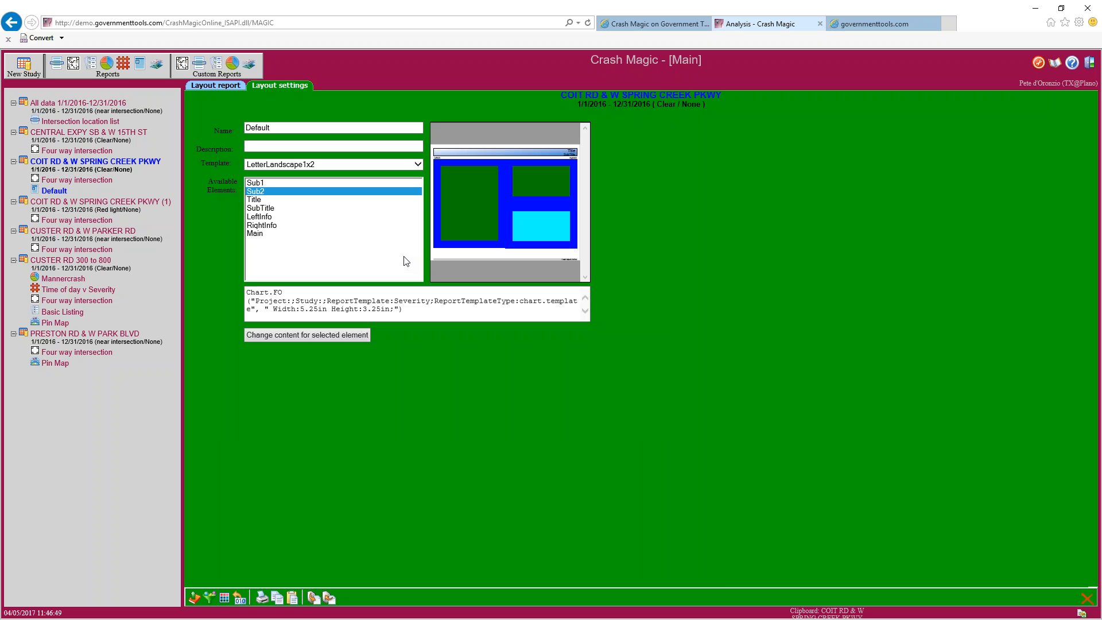
Render the landscape layout report with the diagram and both charts, then open Save Template
{"action": "left_click", "coordinate": [232, 89]}
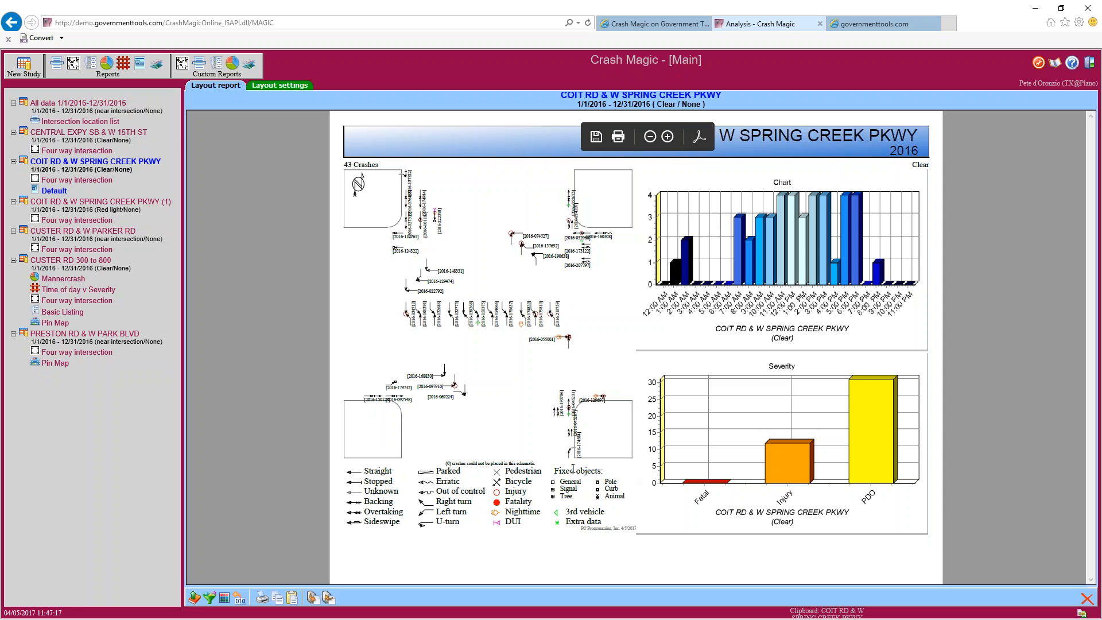
{"action": "left_click", "coordinate": [327, 598]}
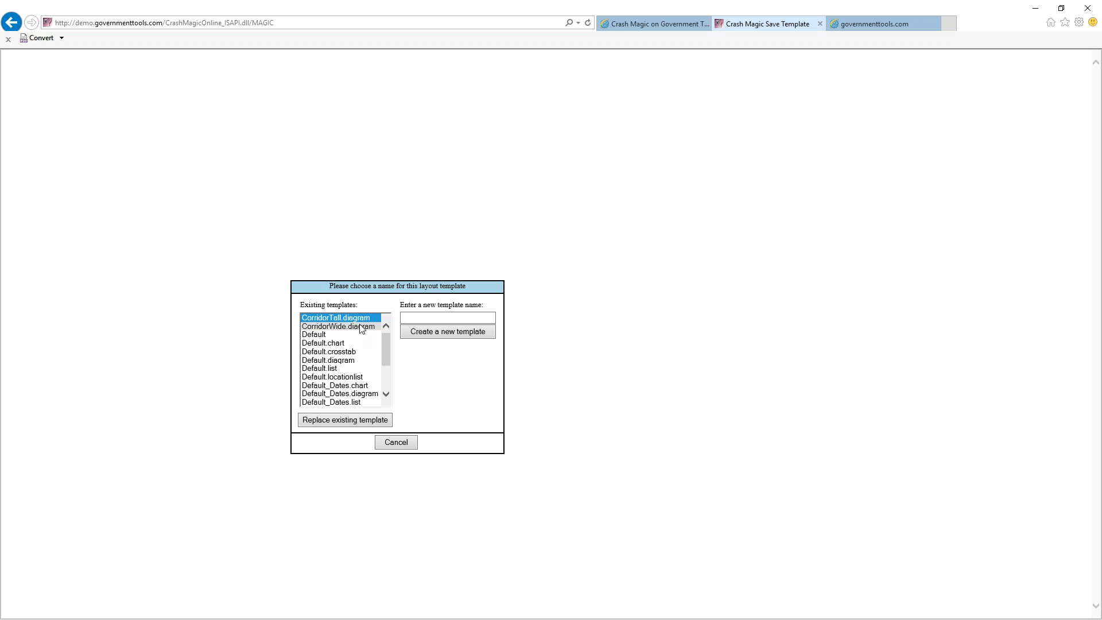
Save the layout as a new template named 'Petes useful report', then open the PRESTON RD & W PARK BLVD study
{"action": "left_click", "coordinate": [416, 317]}
{"action": "type", "text": "Petes u"}
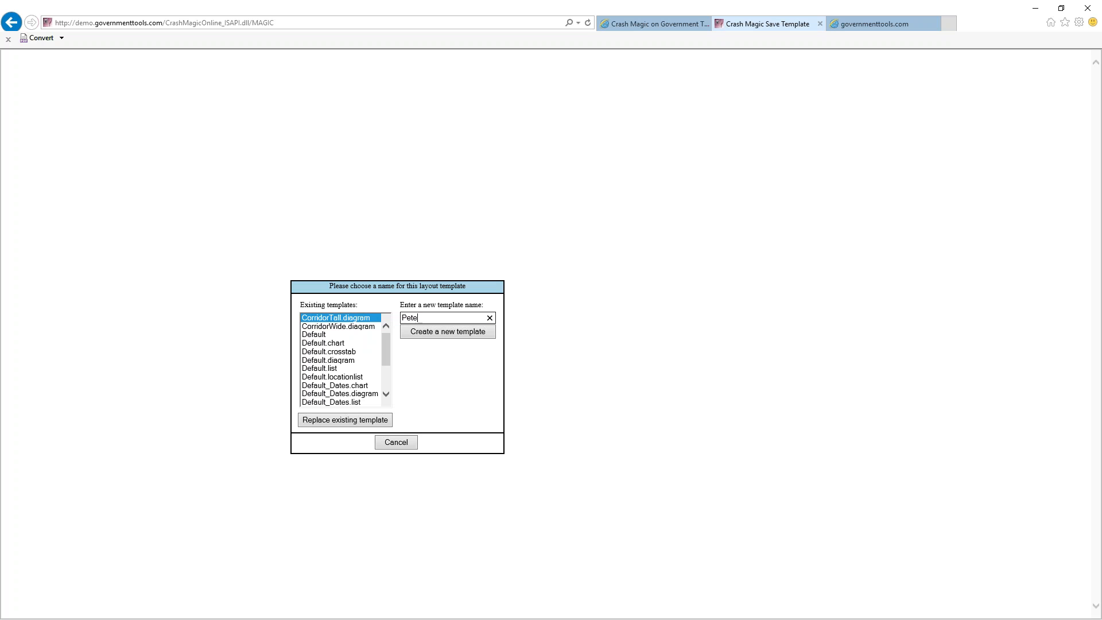
{"action": "type", "text": "seful report"}
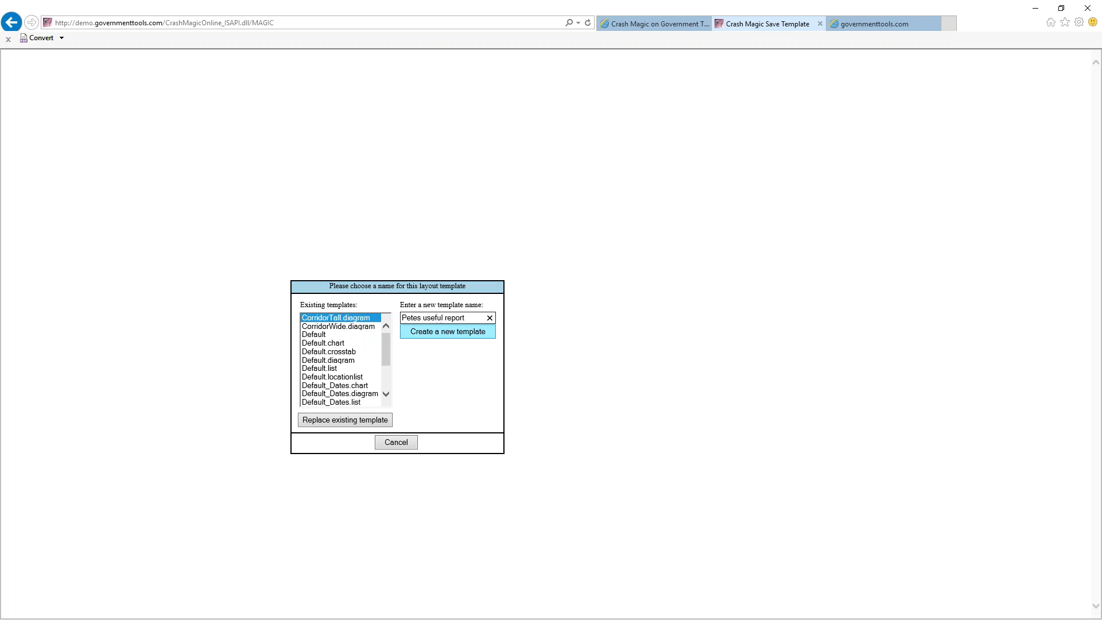
{"action": "left_click", "coordinate": [437, 337]}
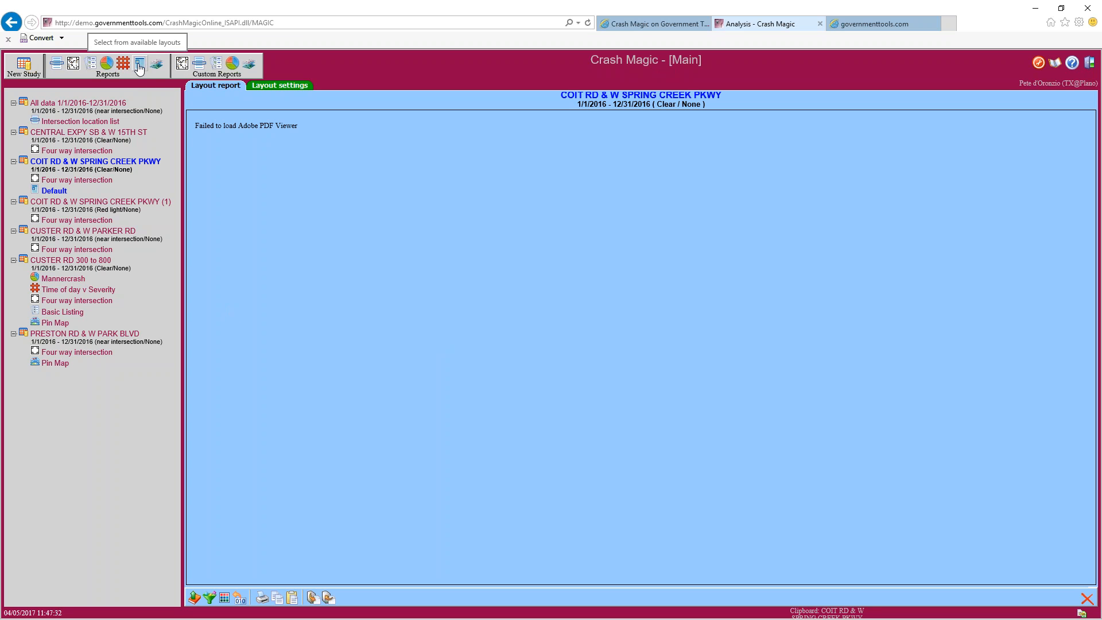
{"action": "left_click", "coordinate": [99, 338]}
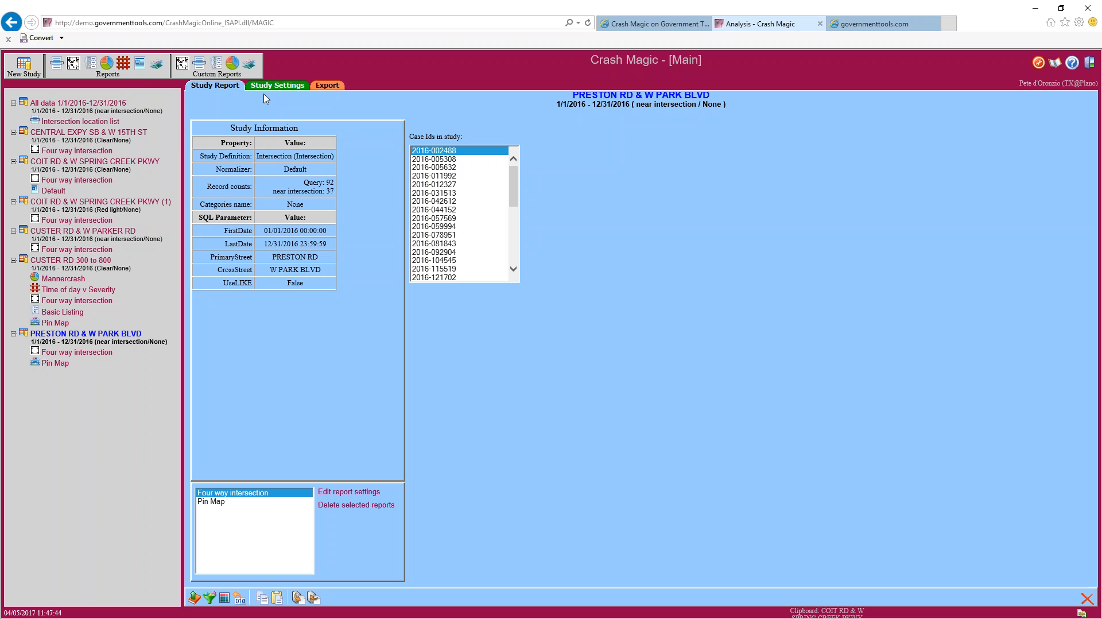
Add a layout report to PRESTON RD & W PARK BLVD from the personal 'Petes useful report' template and view it
{"action": "left_click", "coordinate": [141, 68]}
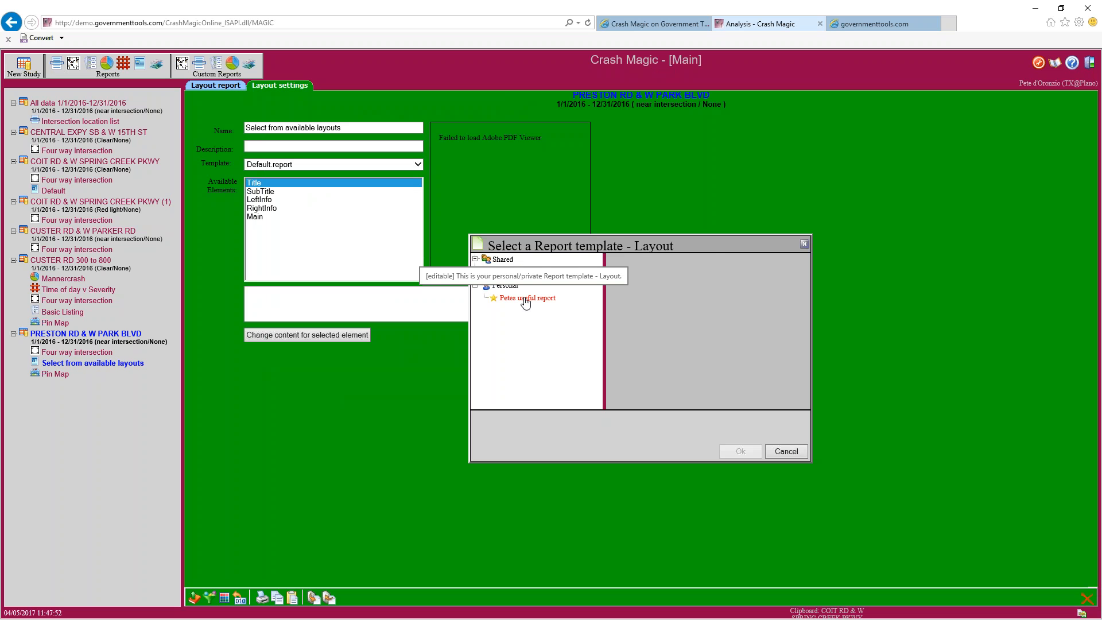
{"action": "left_click", "coordinate": [526, 303]}
{"action": "left_click", "coordinate": [740, 451]}
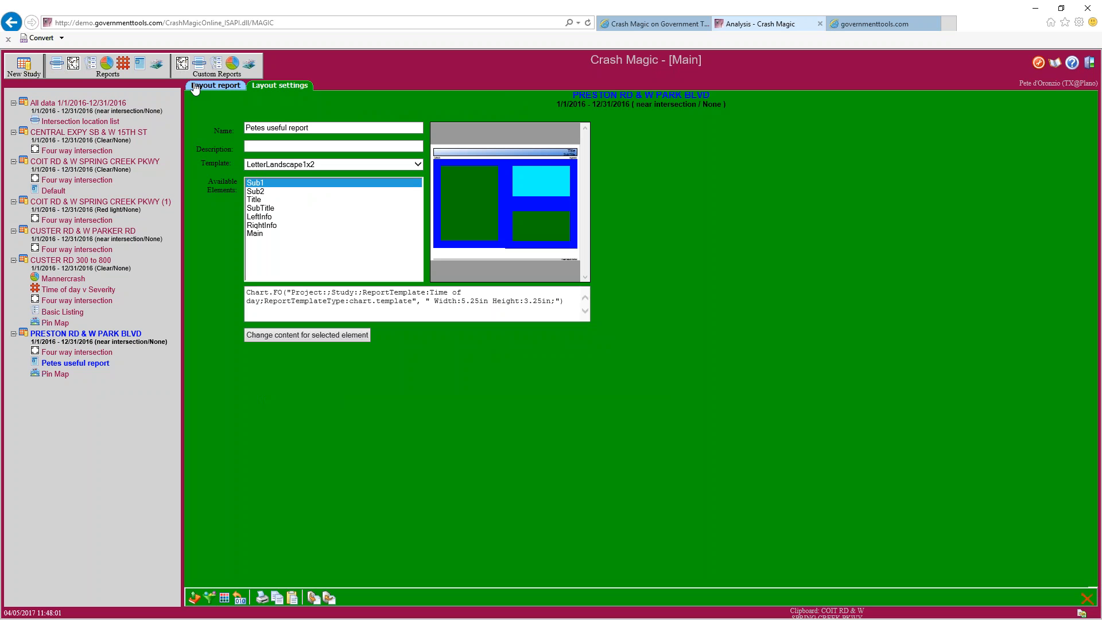
{"action": "left_click", "coordinate": [195, 86]}
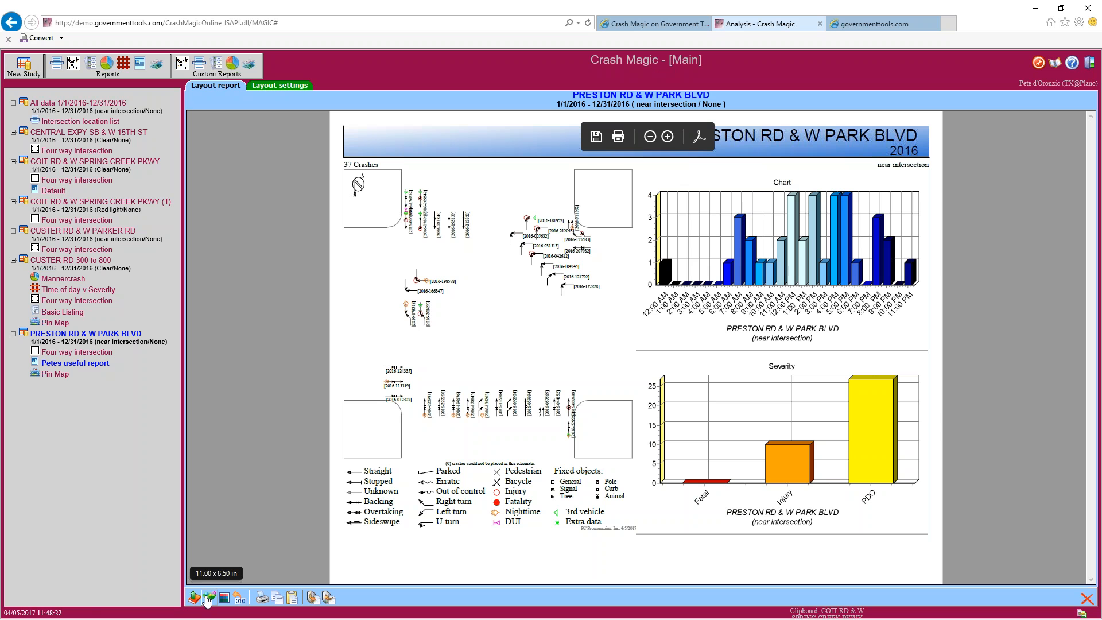
Open the (1) study's Four way intersection diagram and its filter list with Red light checked
{"action": "left_click", "coordinate": [77, 220]}
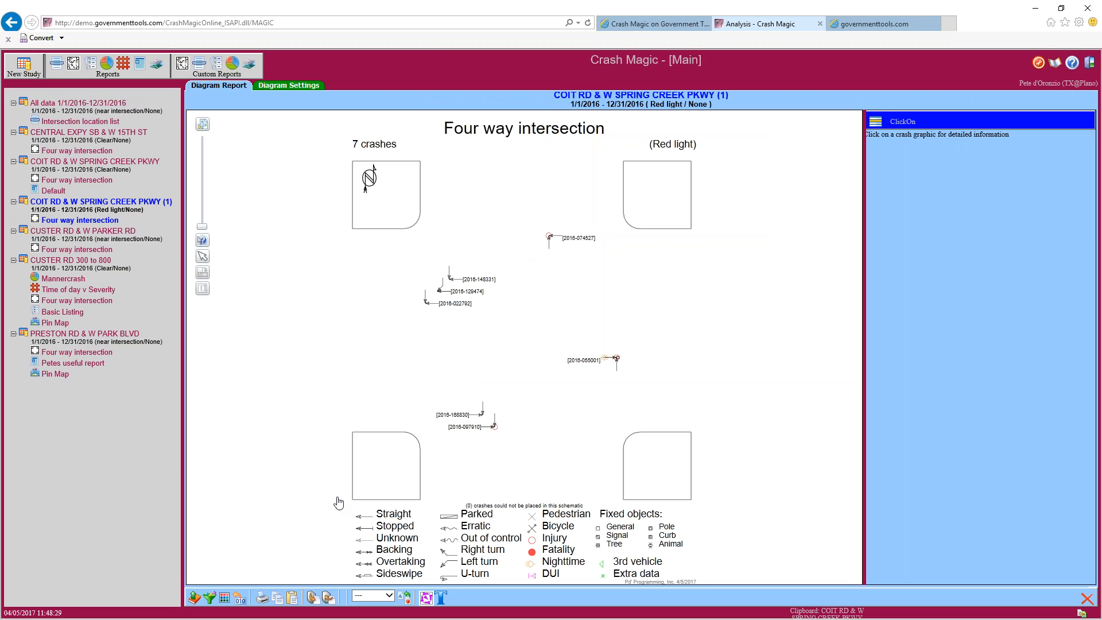
{"action": "left_click", "coordinate": [210, 598]}
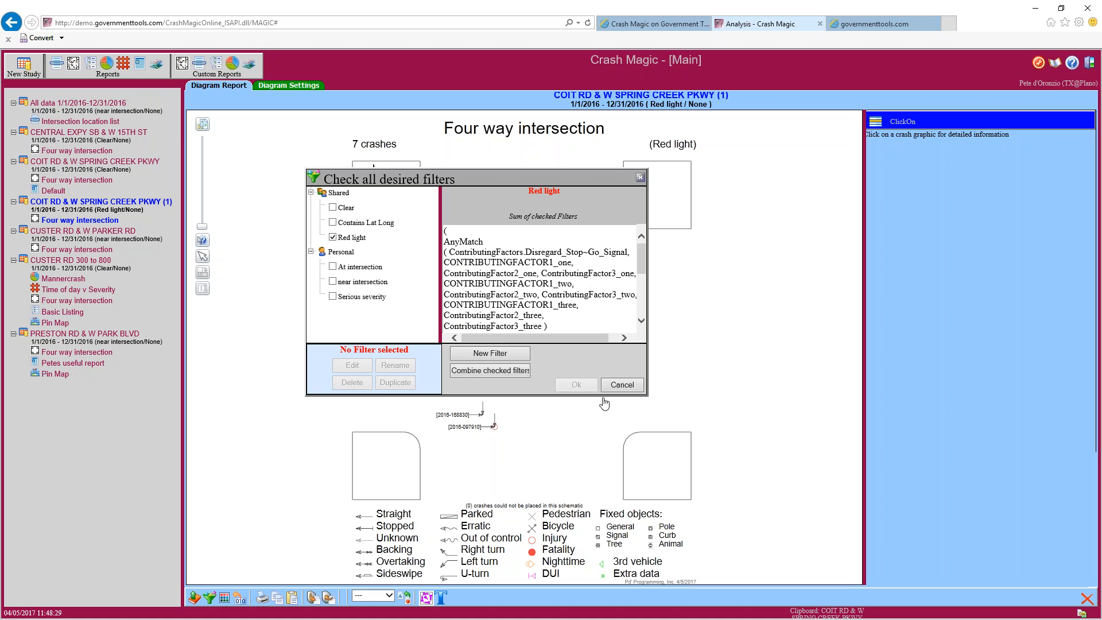
{"action": "left_click", "coordinate": [620, 386]}
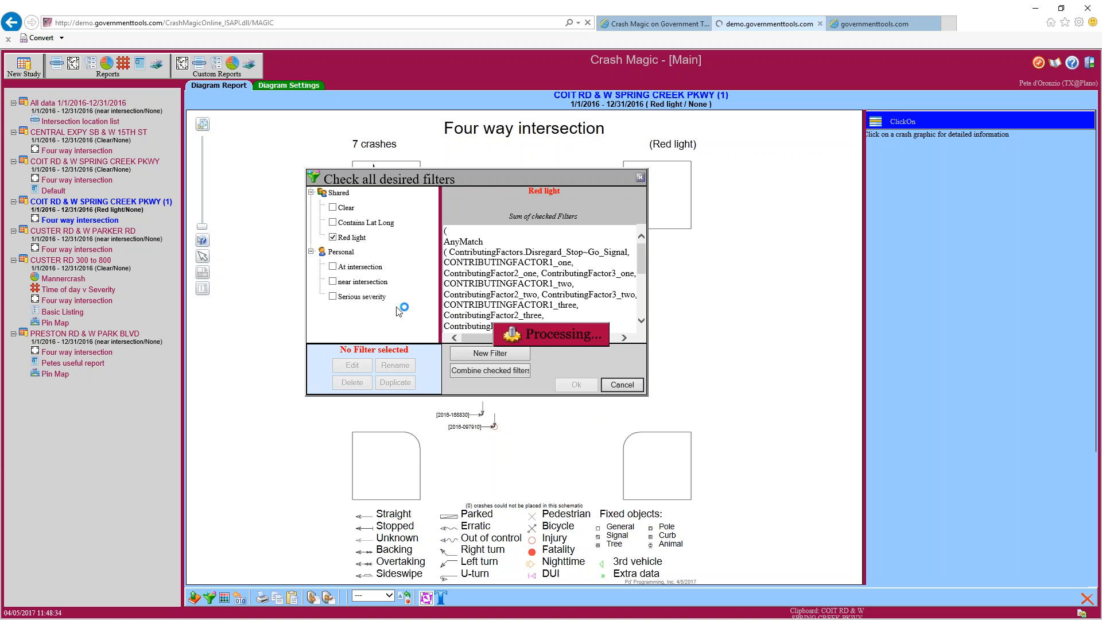
{"action": "left_click", "coordinate": [210, 598]}
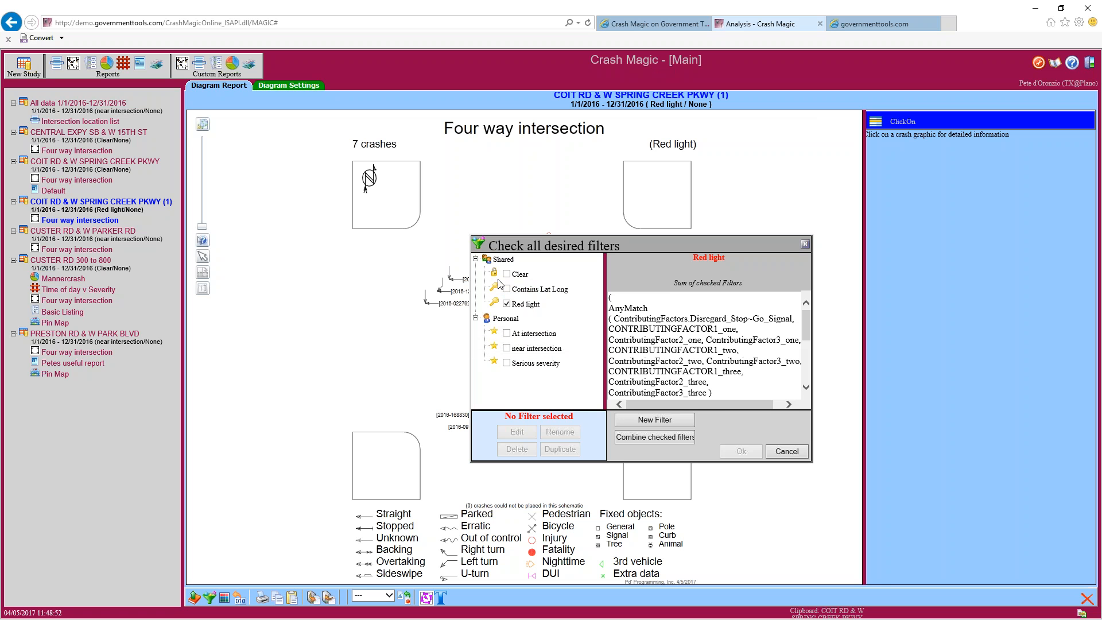
{"action": "mouse_move", "coordinate": [495, 281]}
{"action": "left_click", "coordinate": [530, 290]}
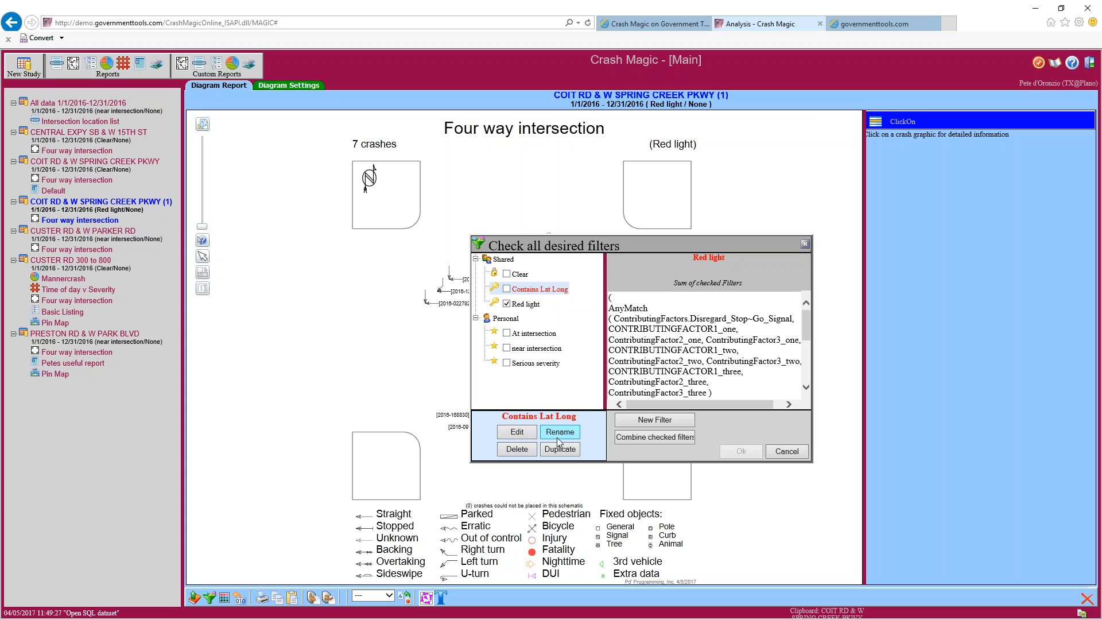
{"action": "left_click", "coordinate": [517, 449]}
{"action": "left_click", "coordinate": [498, 306]}
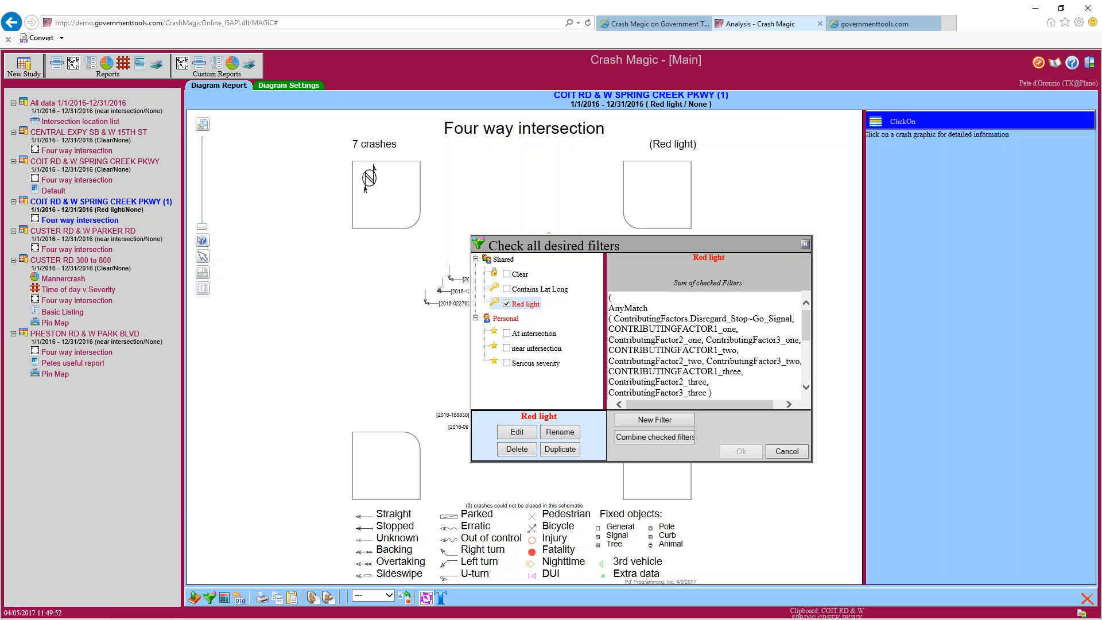
{"action": "left_click", "coordinate": [526, 334]}
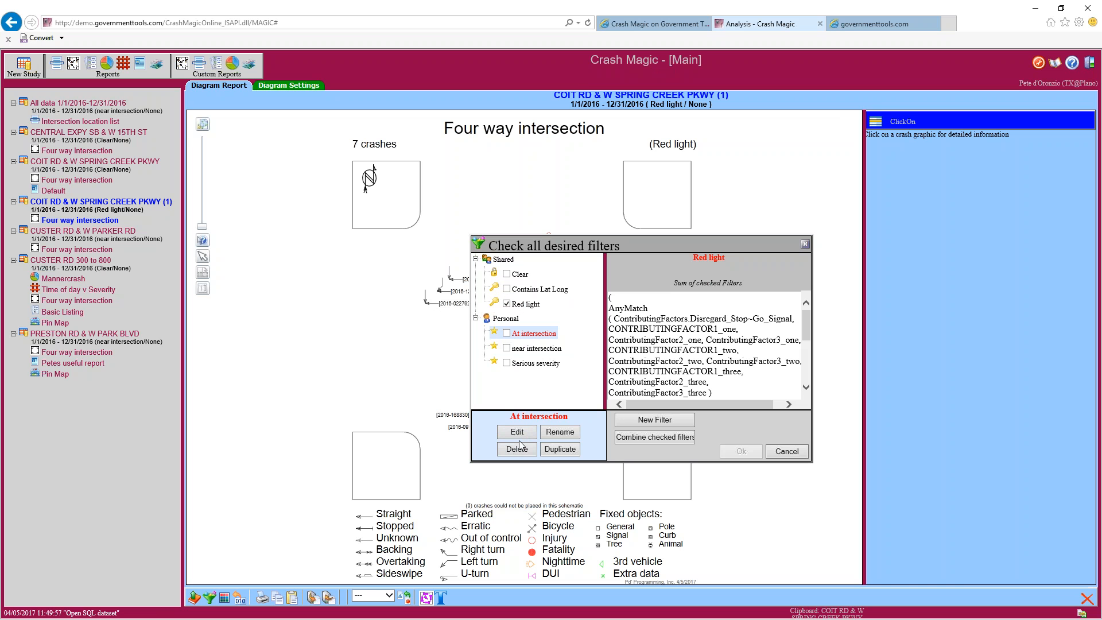
{"action": "left_click", "coordinate": [520, 275]}
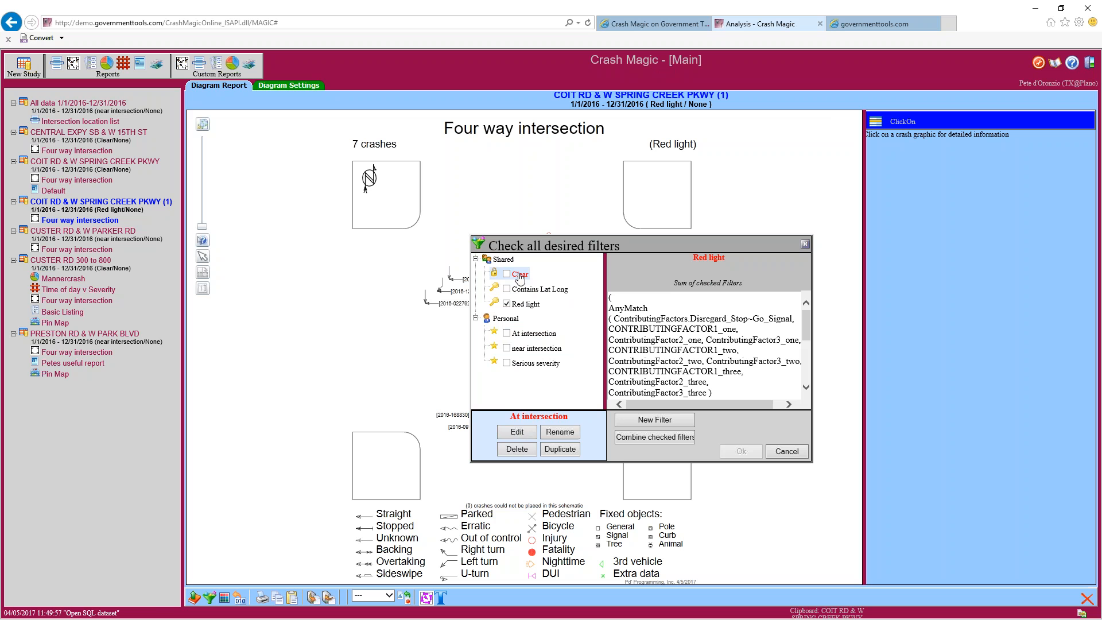
{"action": "left_click", "coordinate": [558, 450]}
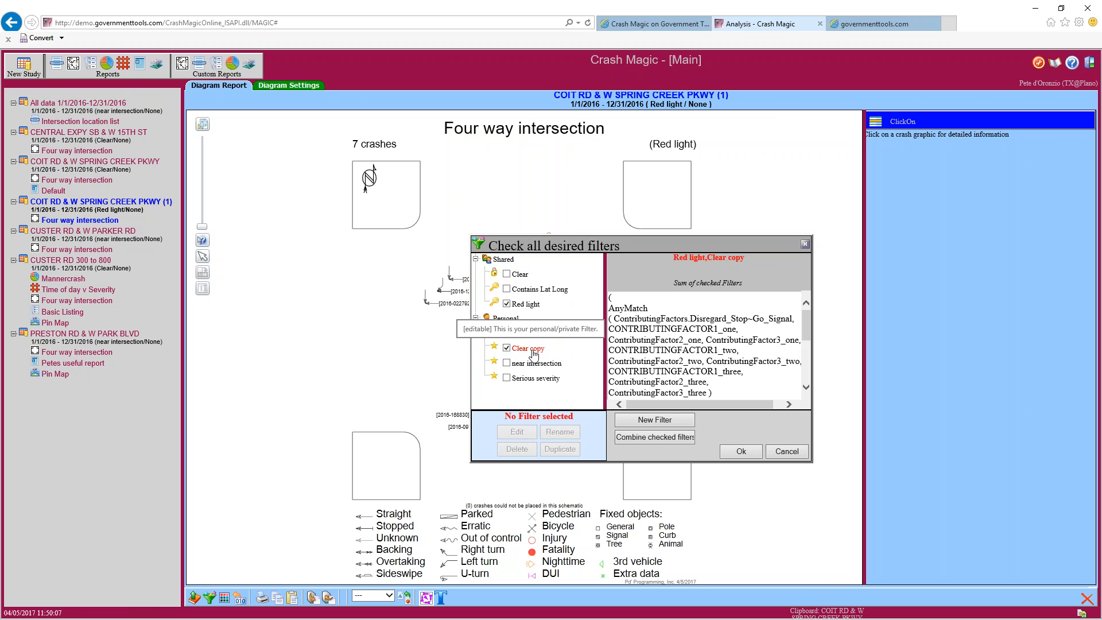
{"action": "left_click", "coordinate": [532, 352]}
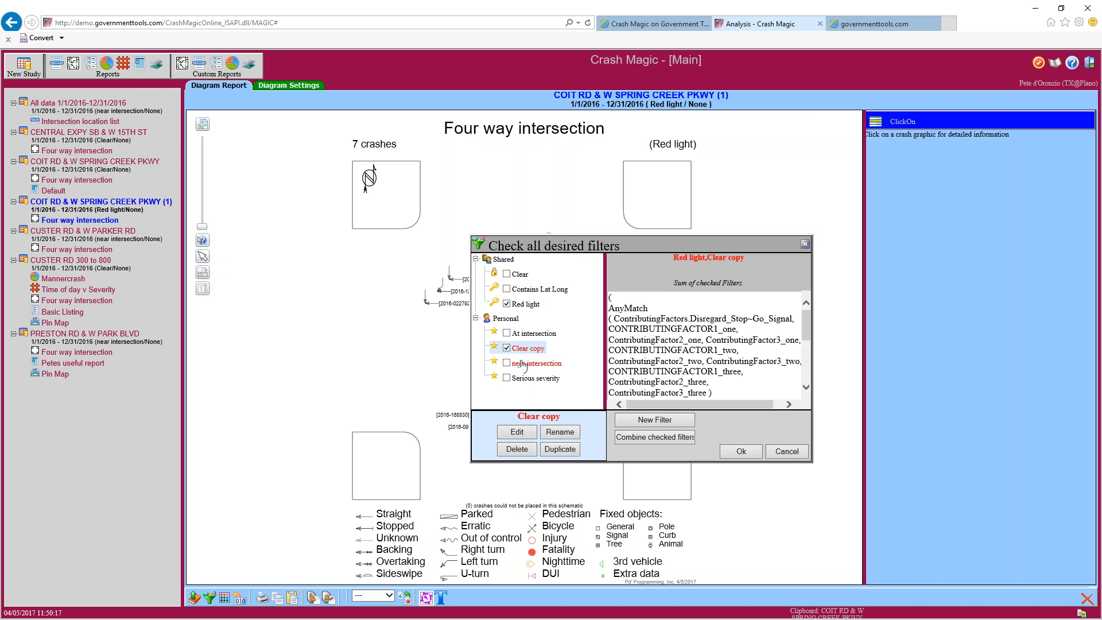
{"action": "left_click", "coordinate": [517, 449]}
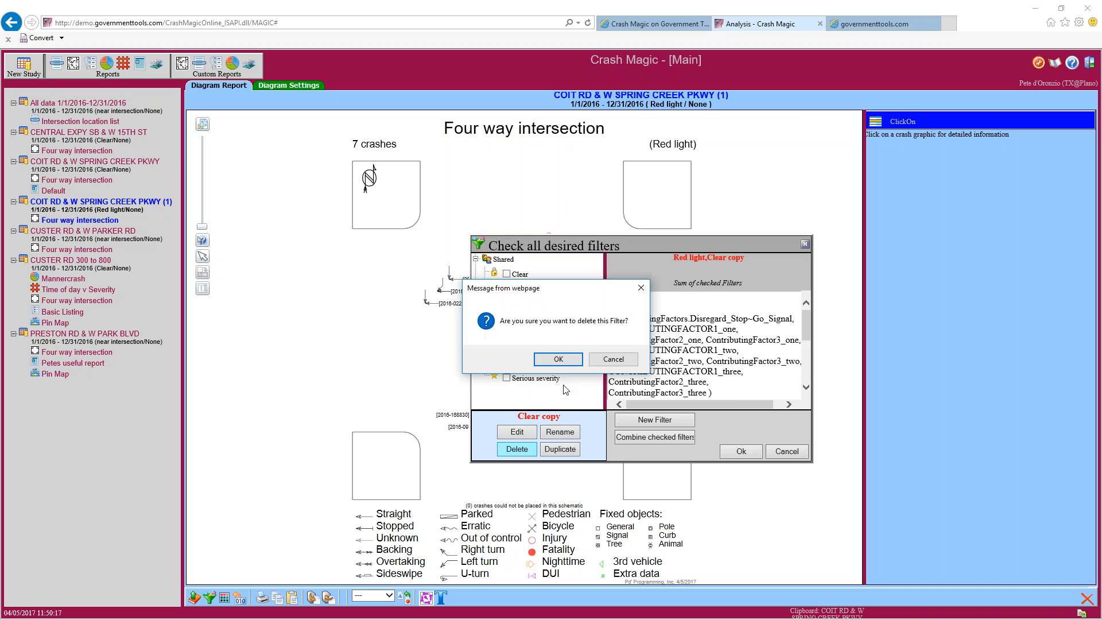
{"action": "left_click", "coordinate": [560, 360]}
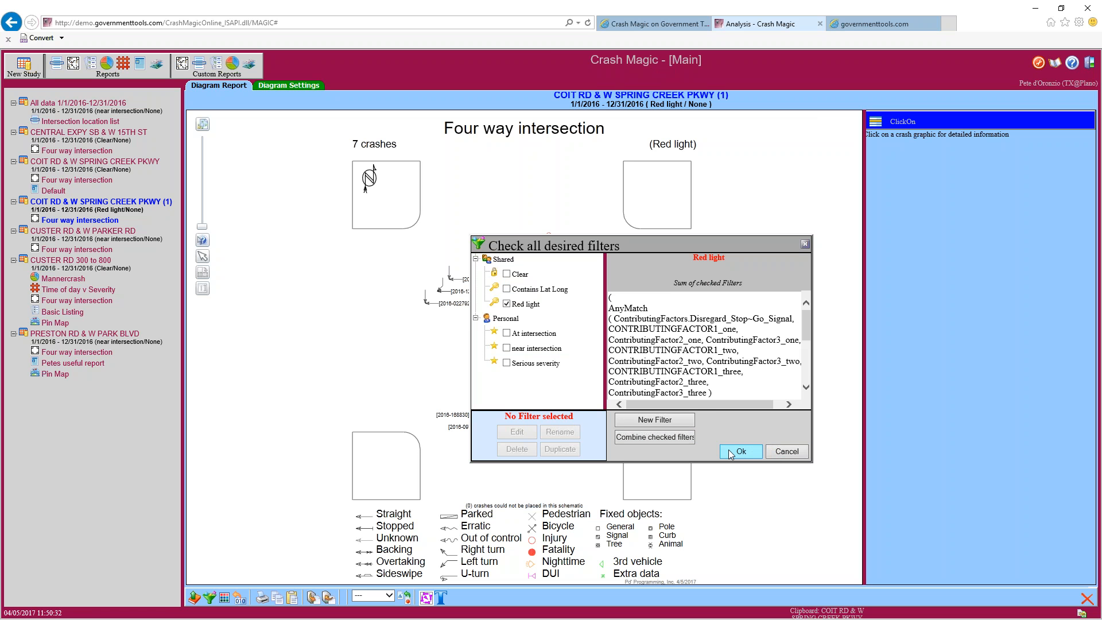
Combine Red light, At intersection, near intersection and Serious severity into a Combined filter and open it for editing
{"action": "left_click", "coordinate": [507, 333]}
{"action": "left_click", "coordinate": [506, 347]}
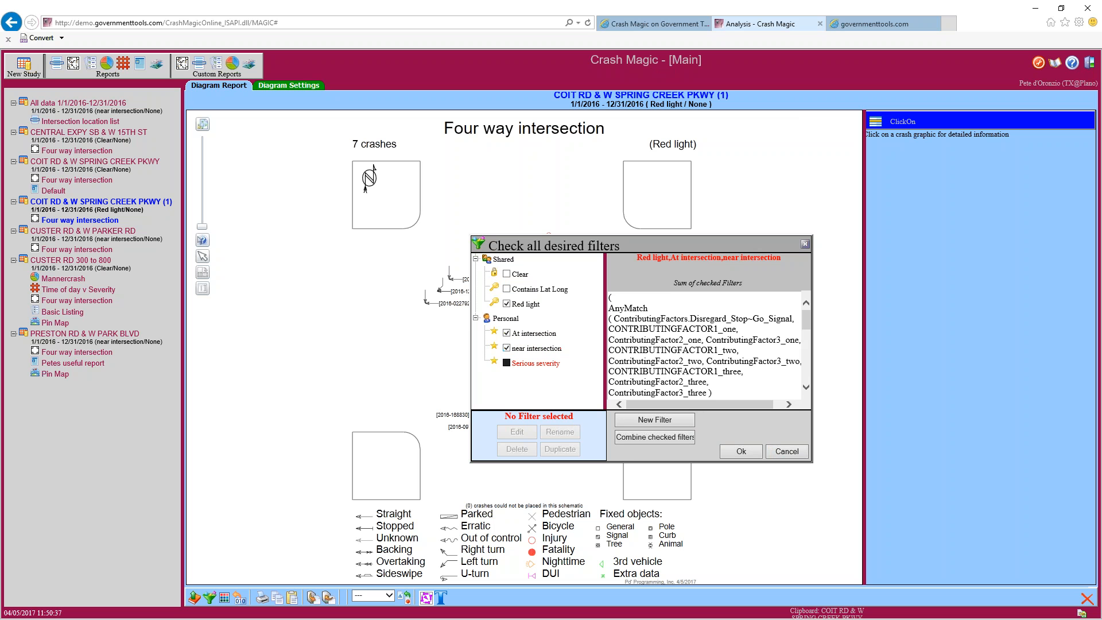
{"action": "left_click", "coordinate": [506, 363]}
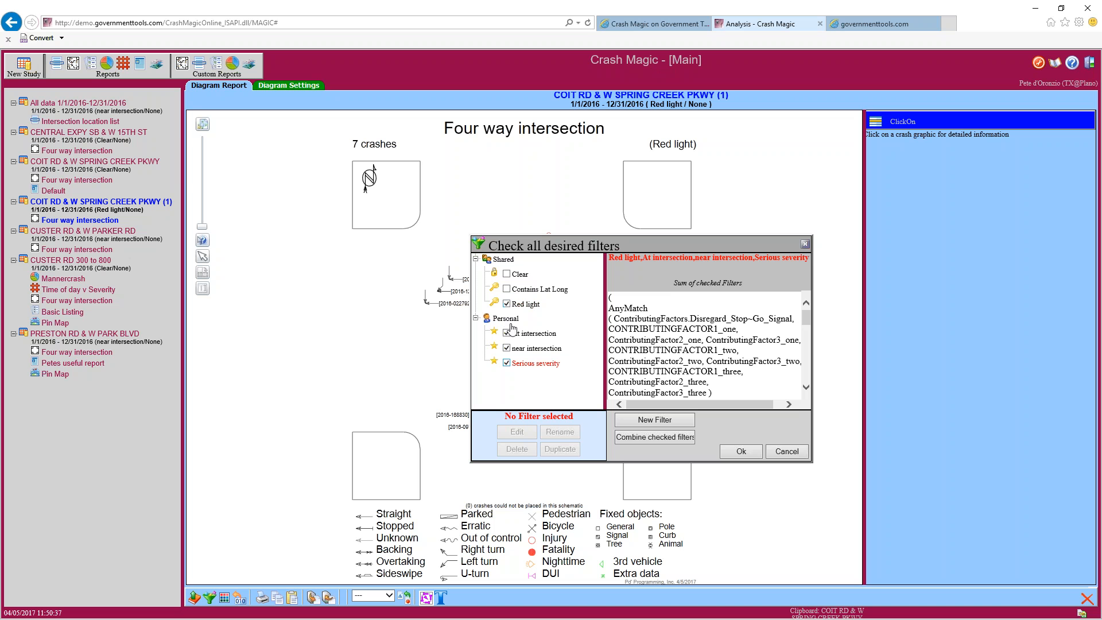
{"action": "mouse_move", "coordinate": [806, 321]}
{"action": "left_mouse_down"}
{"action": "mouse_move", "coordinate": [806, 385]}
{"action": "mouse_move", "coordinate": [810, 305]}
{"action": "left_mouse_up"}
{"action": "left_click", "coordinate": [646, 439]}
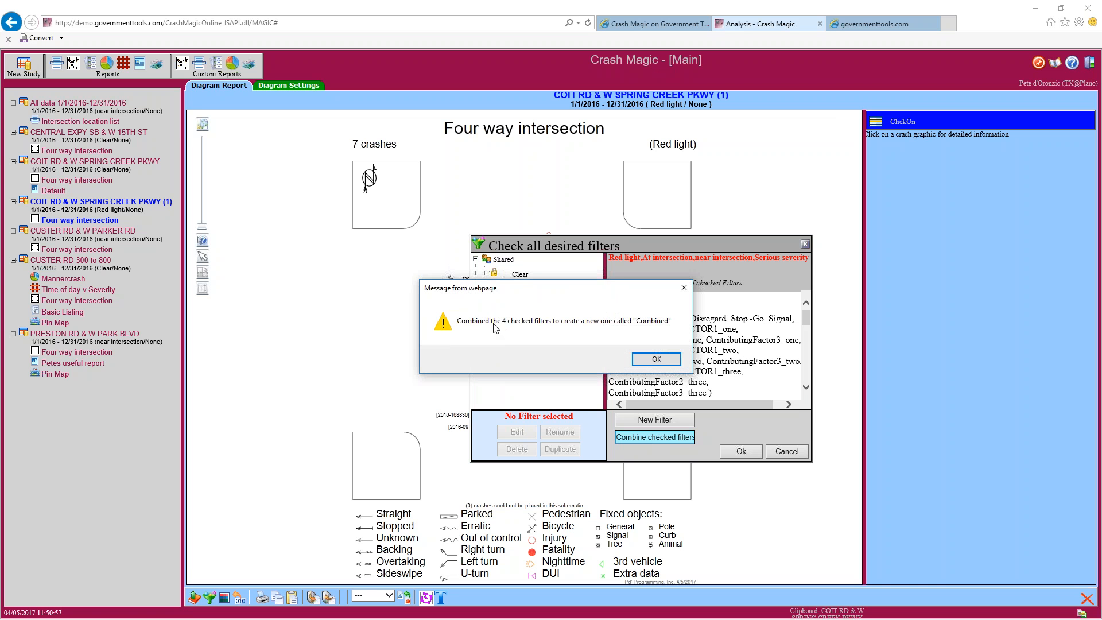
{"action": "left_click", "coordinate": [648, 357]}
{"action": "left_click", "coordinate": [528, 348]}
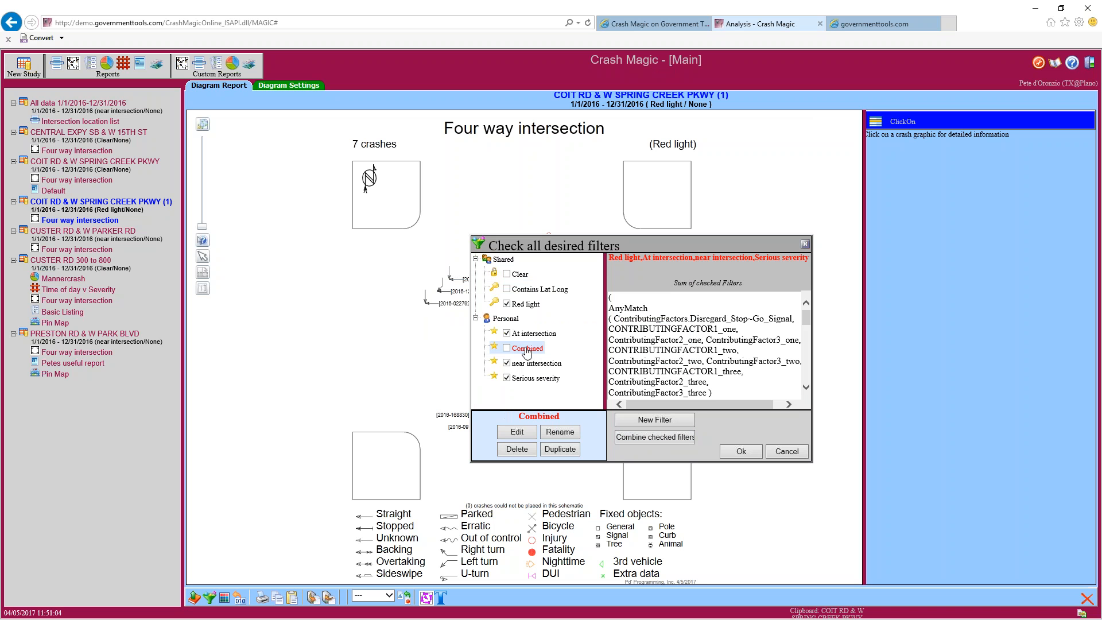
{"action": "left_click", "coordinate": [519, 435]}
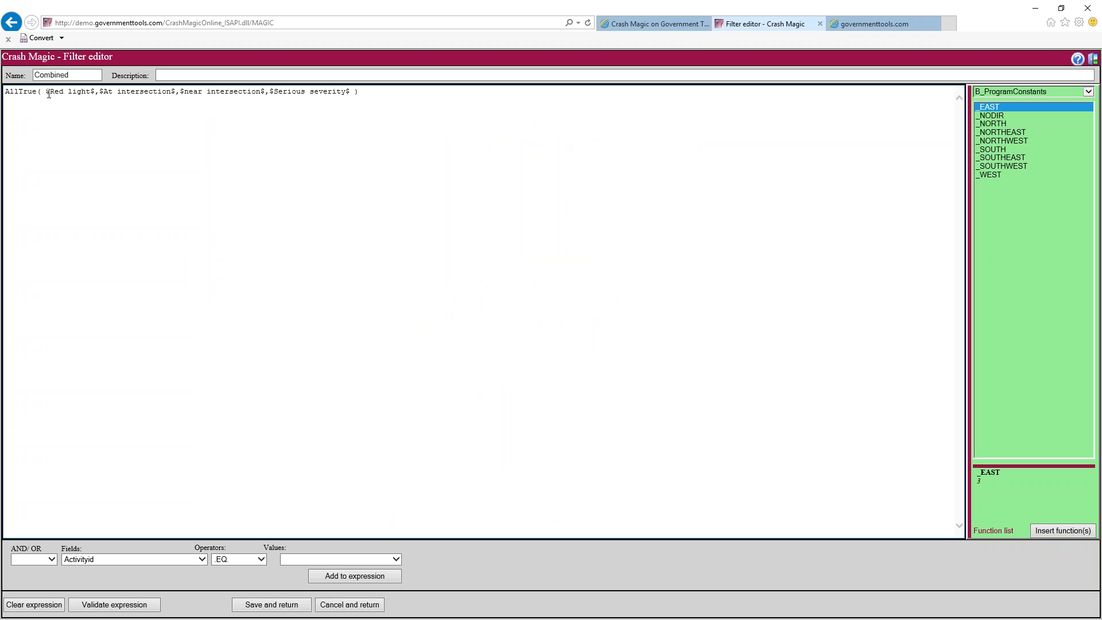
Review the four terms in the Combined filter's AllTrue expression and leave the editor without saving
{"action": "left_click_drag", "start_coordinate": [46, 92], "coordinate": [91, 92]}
{"action": "left_click", "coordinate": [125, 91]}
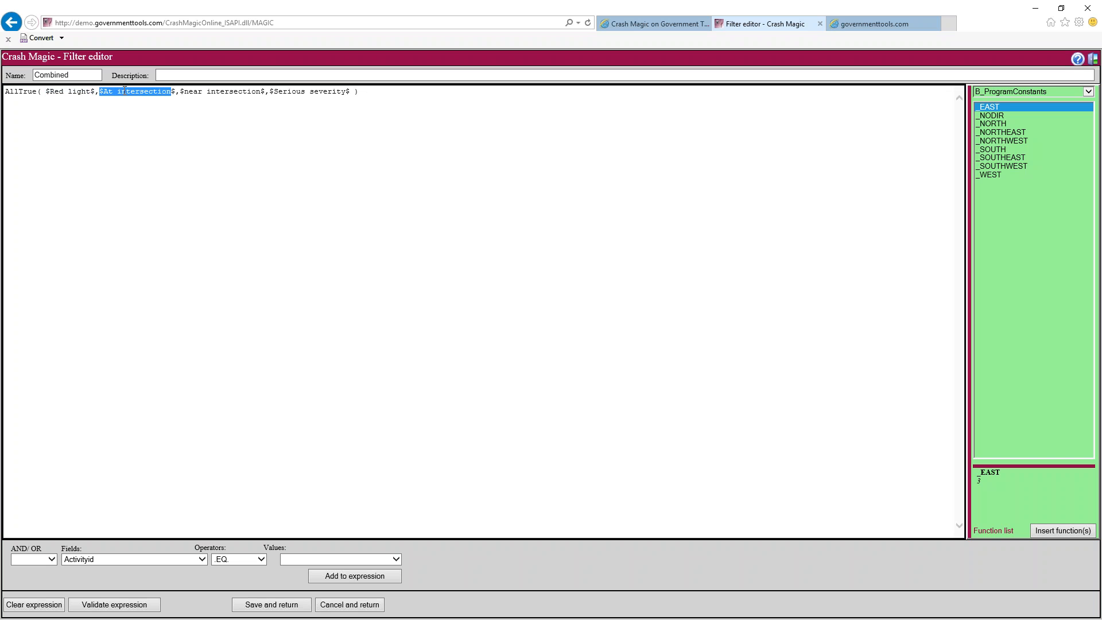
{"action": "left_click", "coordinate": [189, 91]}
{"action": "left_click", "coordinate": [280, 90]}
{"action": "left_click_drag", "start_coordinate": [280, 91], "coordinate": [340, 95]}
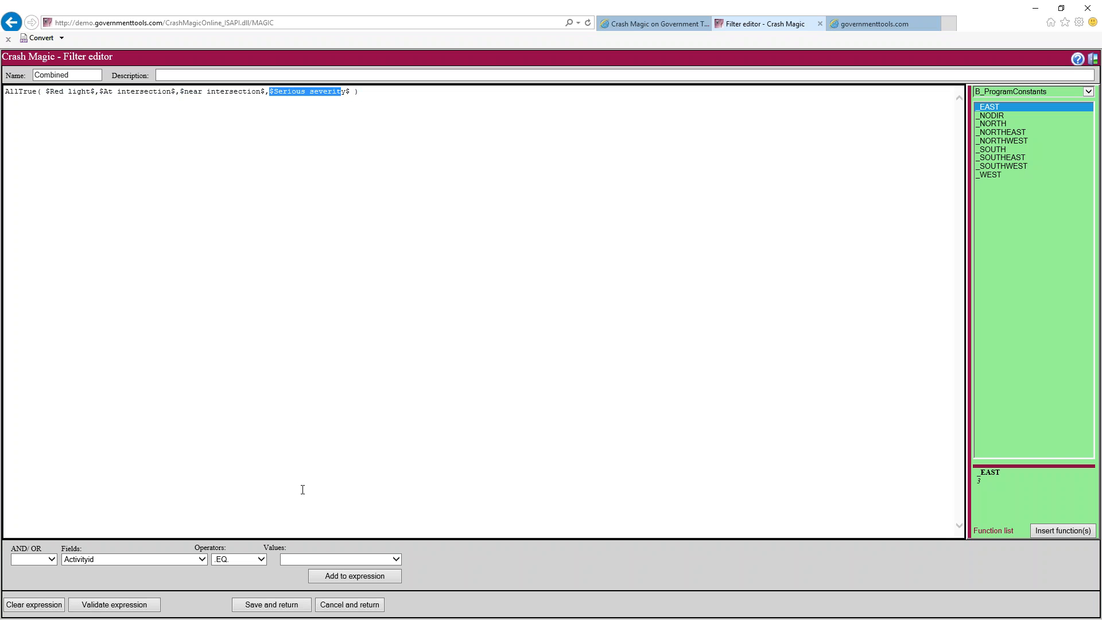
{"action": "left_click", "coordinate": [349, 605]}
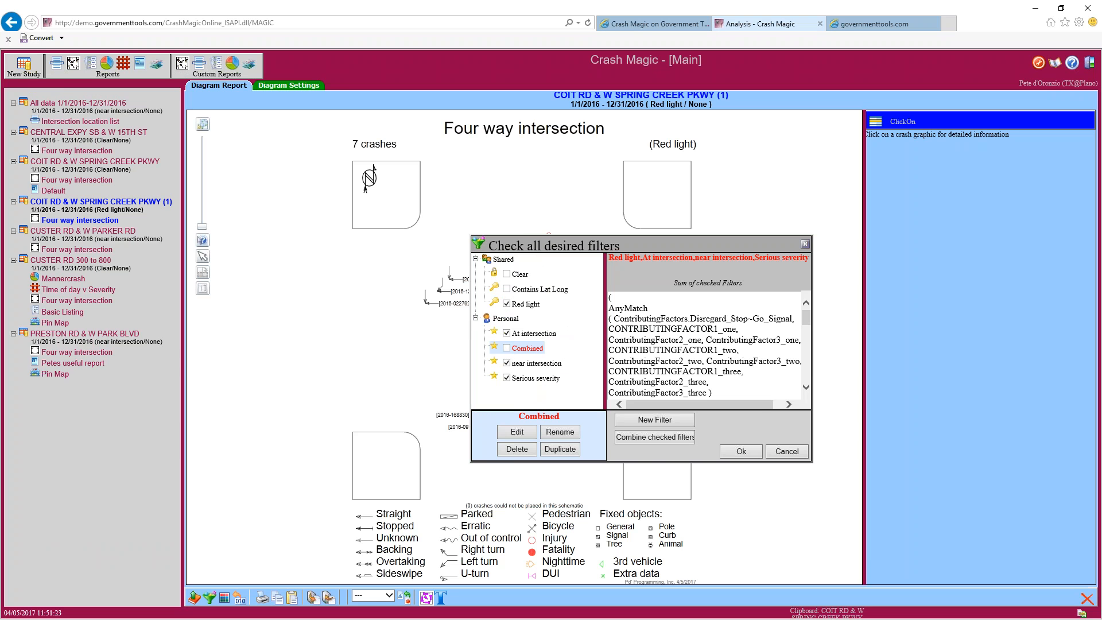
Clear the ticked filters, tick only Combined, then cancel the filter list without applying it
{"action": "left_click", "coordinate": [507, 274]}
{"action": "left_click", "coordinate": [506, 348]}
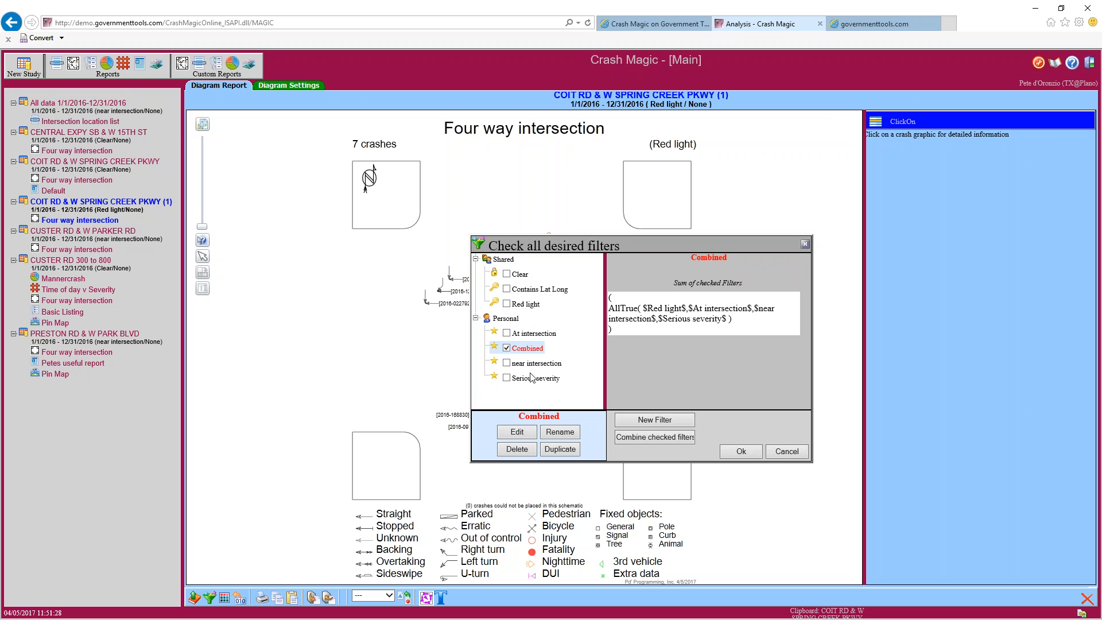
{"action": "left_click", "coordinate": [796, 455]}
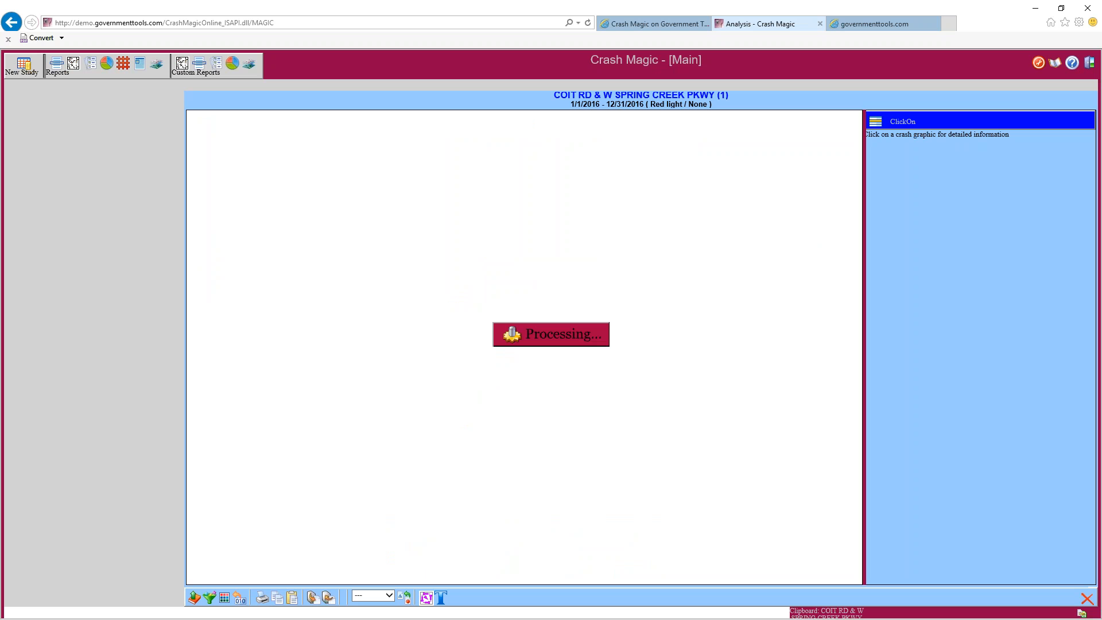